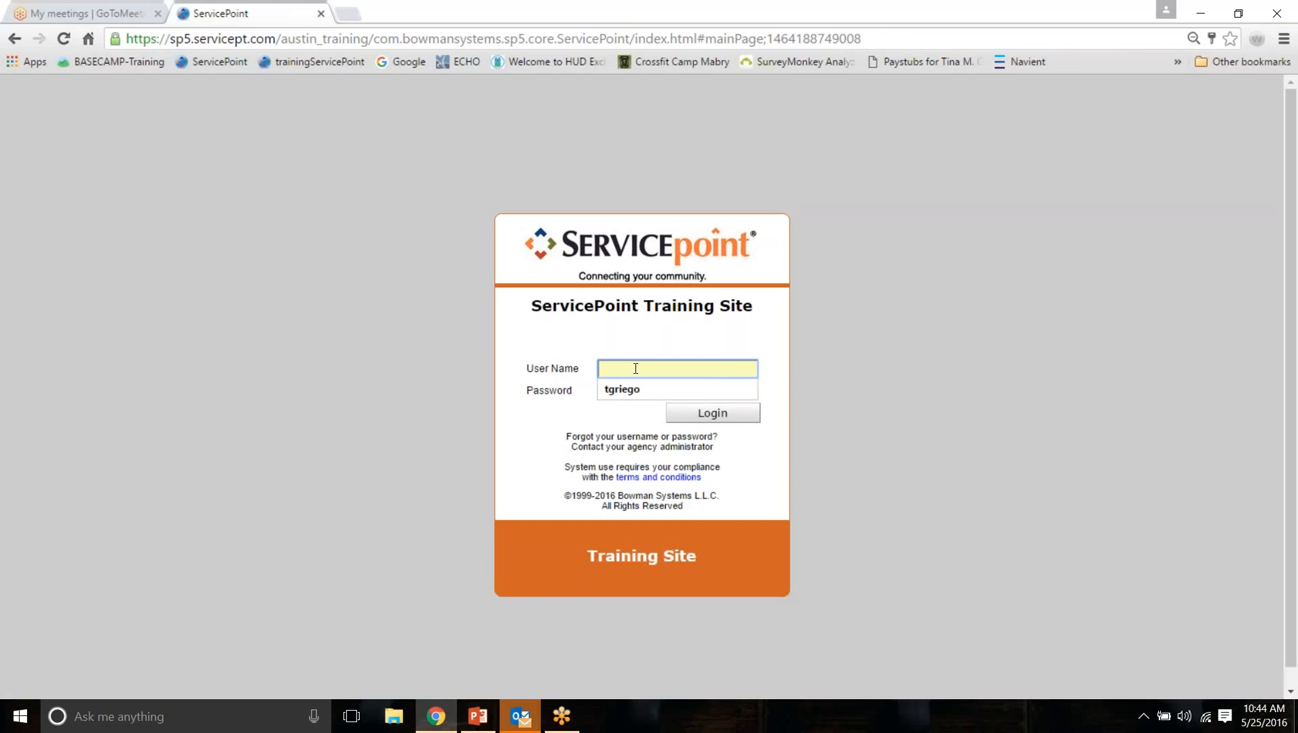
# Step: Log in to the ServicePoint training site with the saved username and password
pyautogui.click(636, 386)
pyautogui.click(706, 416)
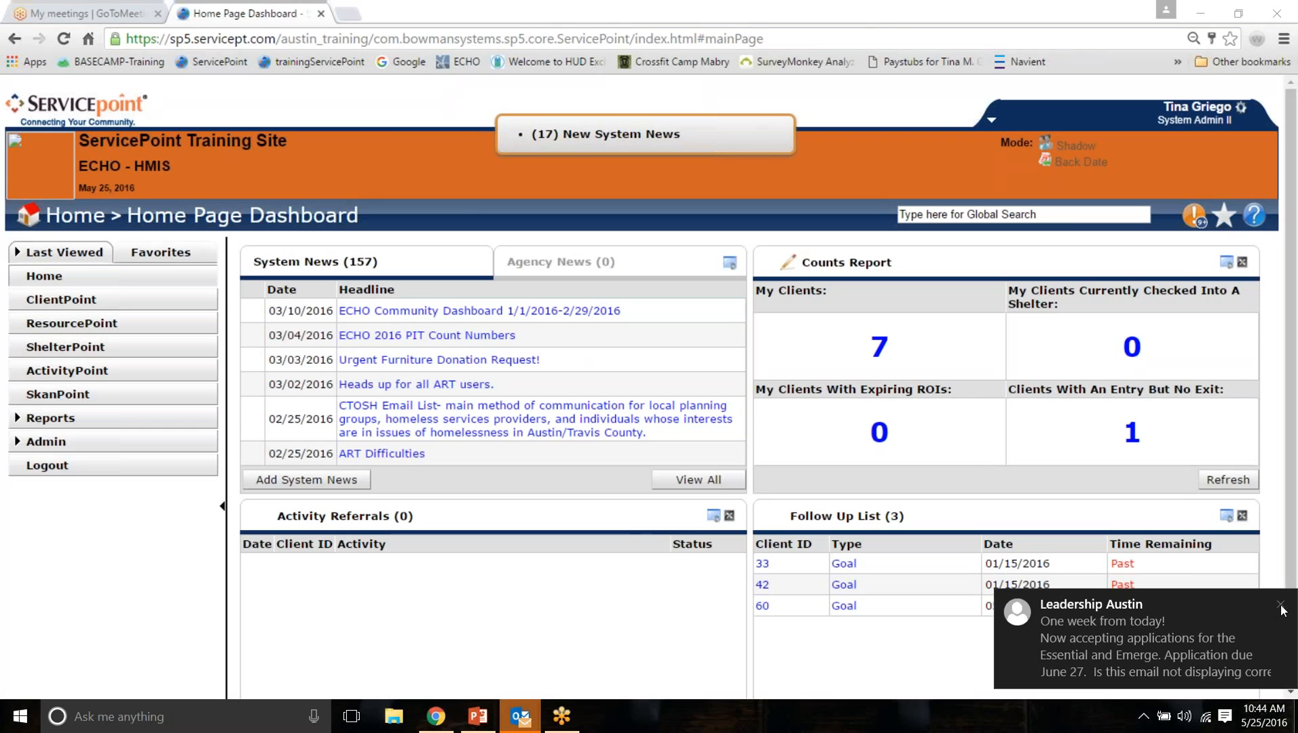
# Step: Close Outlook and return to the ServicePoint home page dashboard
pyautogui.rightClick(524, 717)
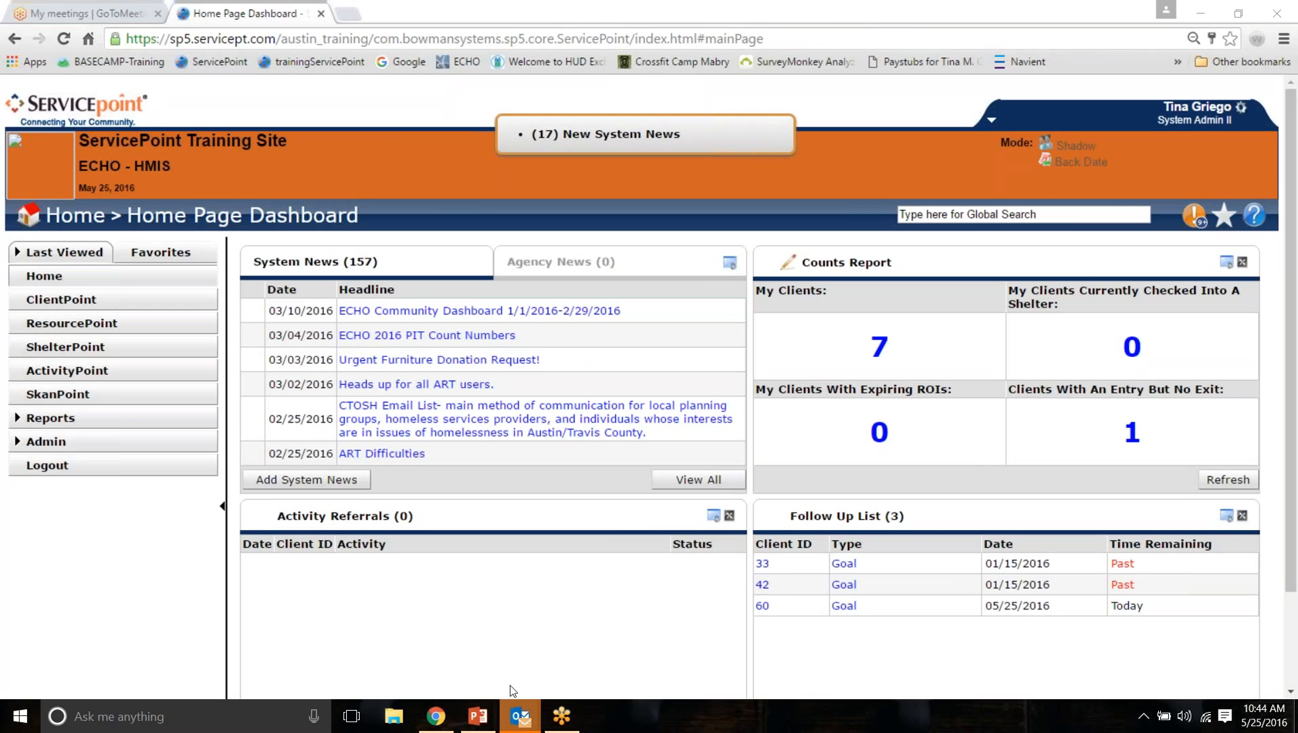
pyautogui.click(494, 680)
pyautogui.scroll(-1, 680, 466)
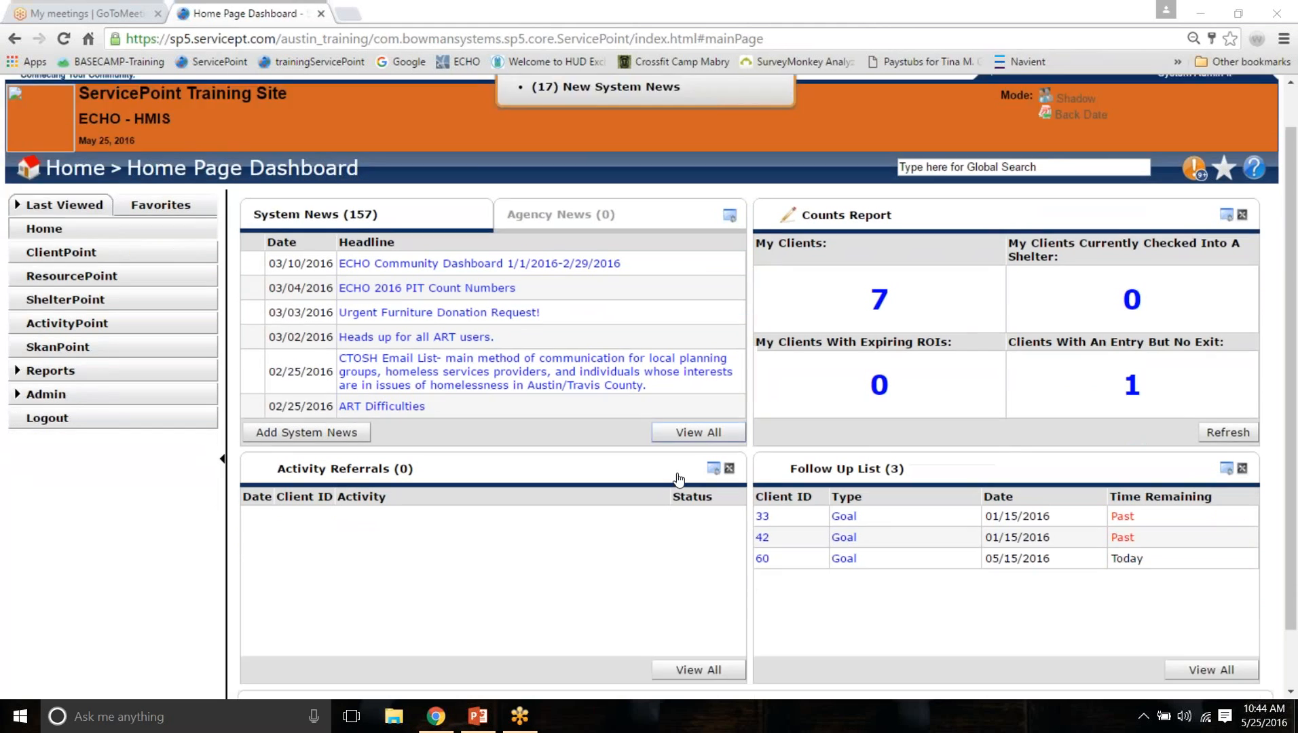
pyautogui.scroll(1, 679, 480)
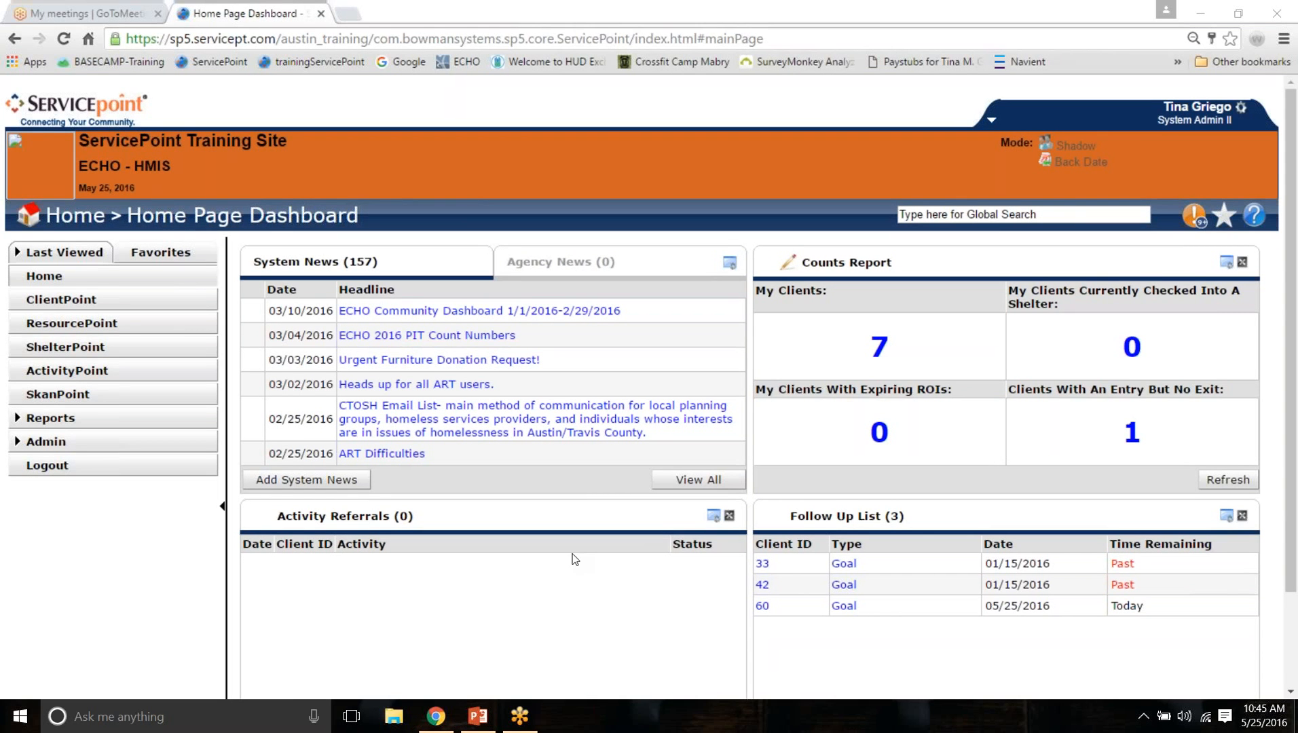
# Step: Uncover the "Our Three families" slide behind the browser to consult it, and maximize the browser window again
pyautogui.click(914, 12)
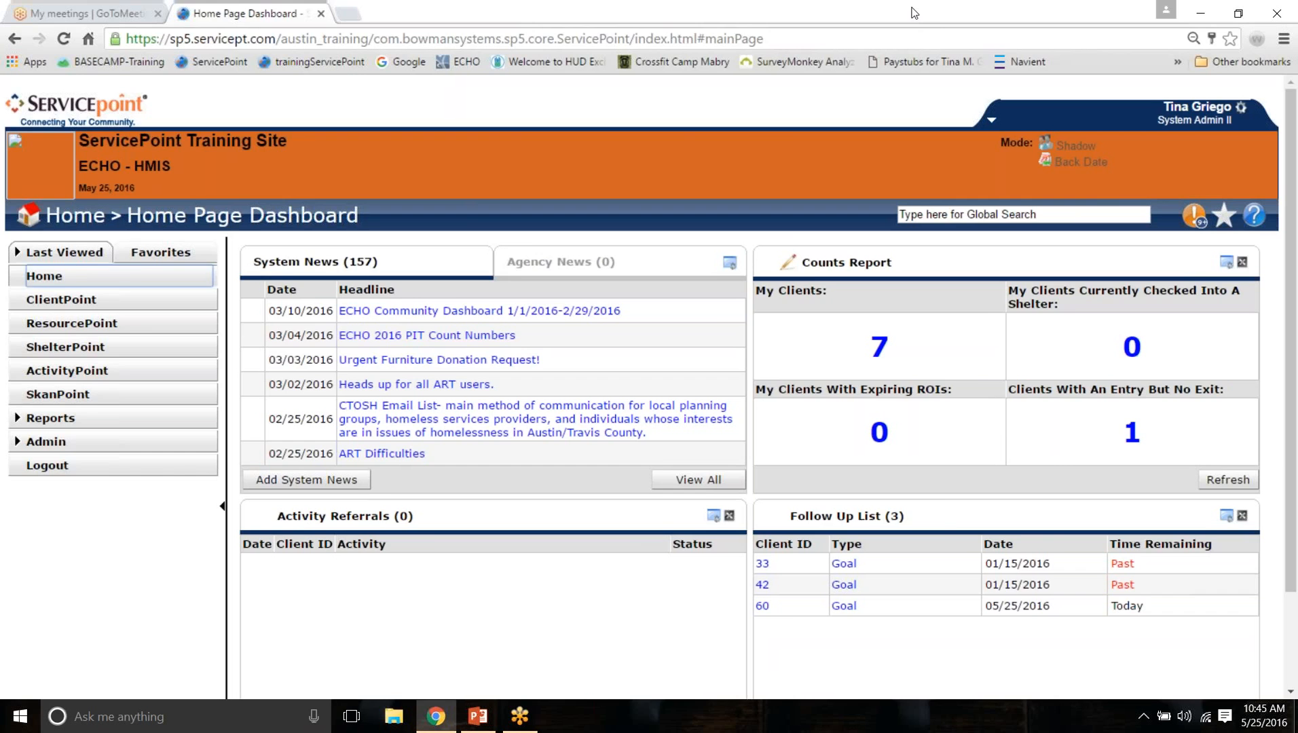
pyautogui.moveTo(913, 12); pyautogui.dragTo(920, 158)
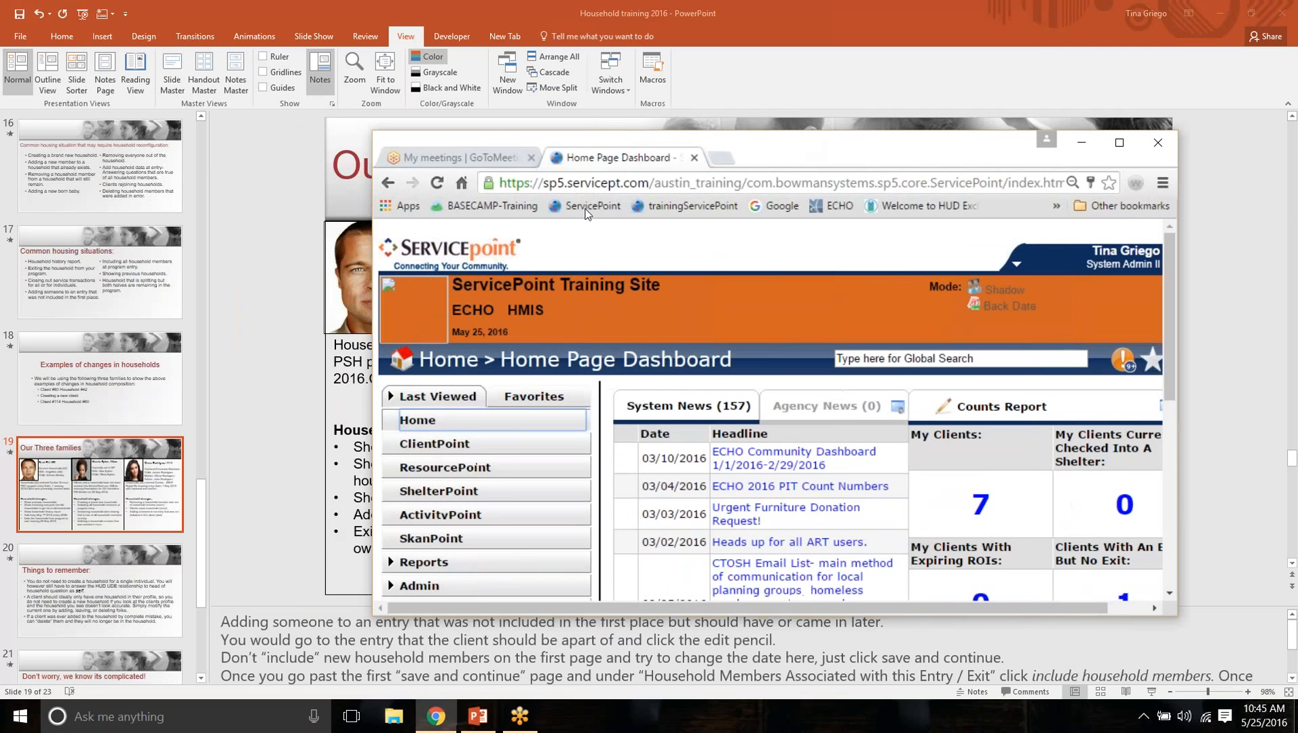
pyautogui.click(1120, 143)
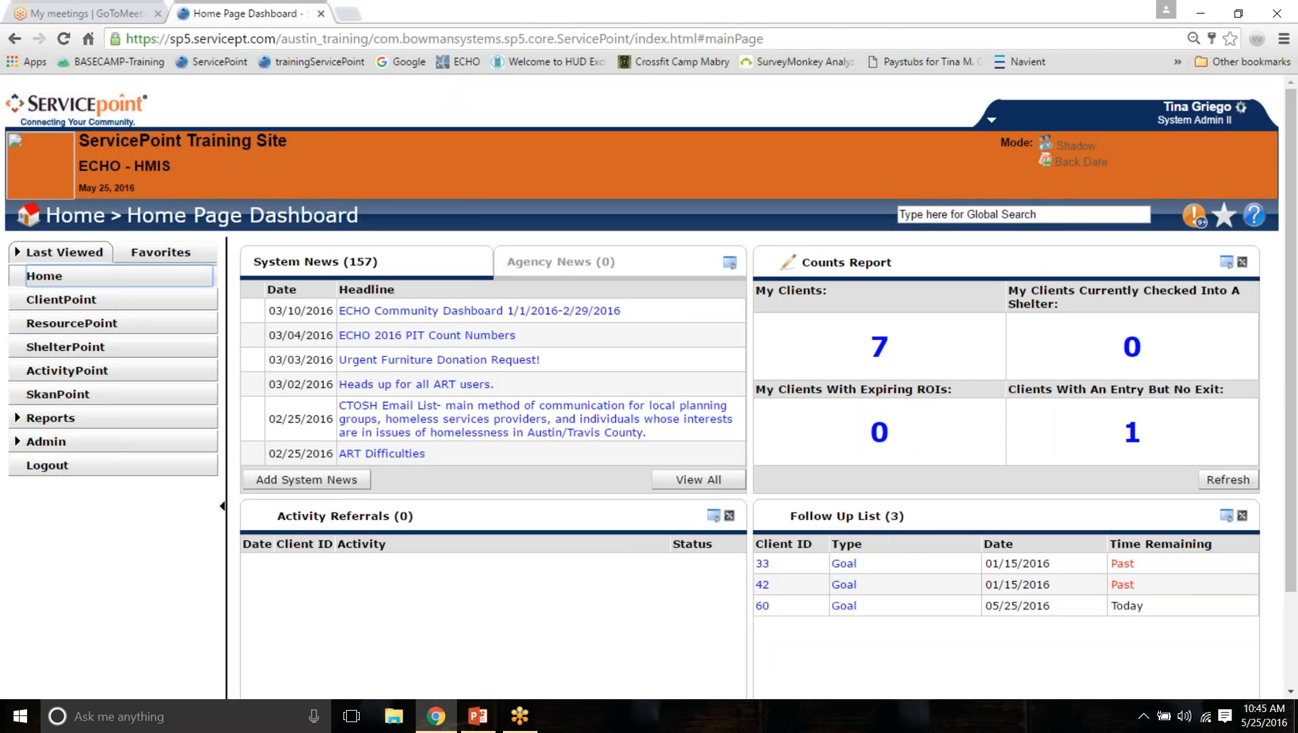
# Step: Search the Shadow Mode users for "terr" and shadow the Case Manager II user at Caritas - Terraza PSH
pyautogui.click(1064, 147)
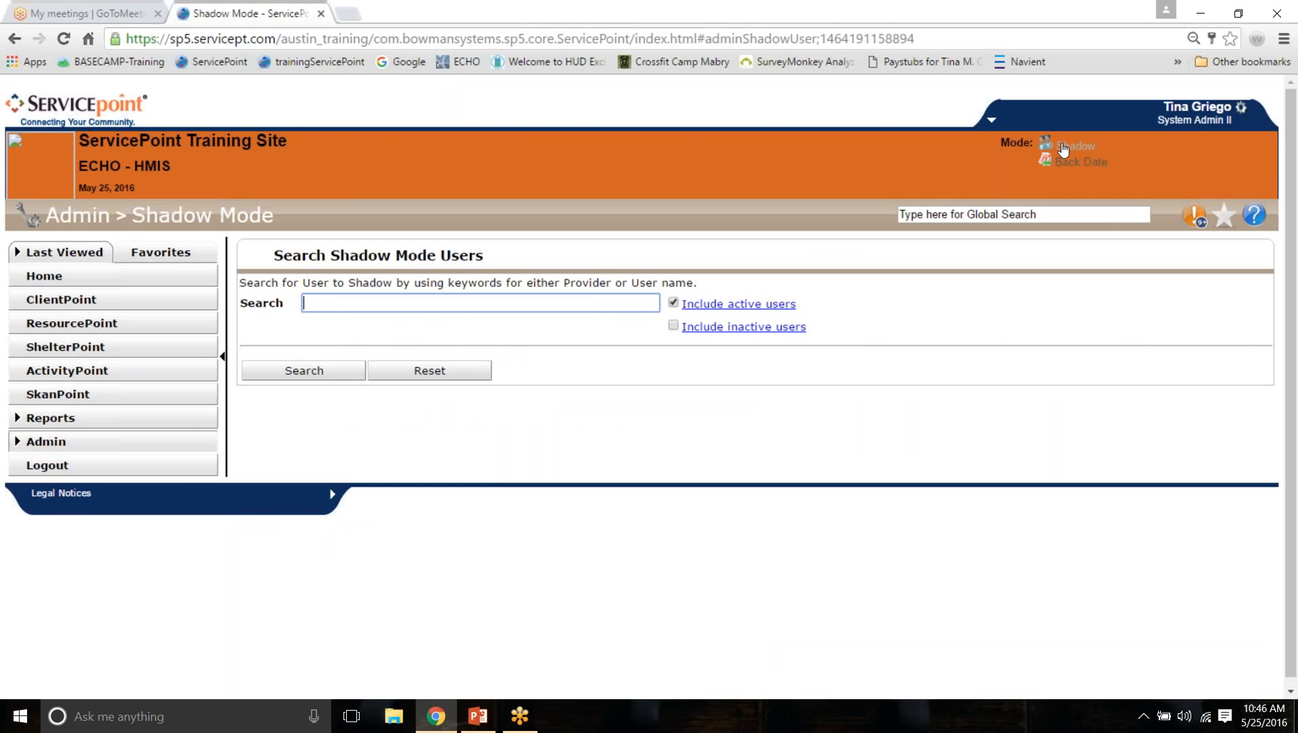
pyautogui.write('terr')
pyautogui.press('Return')
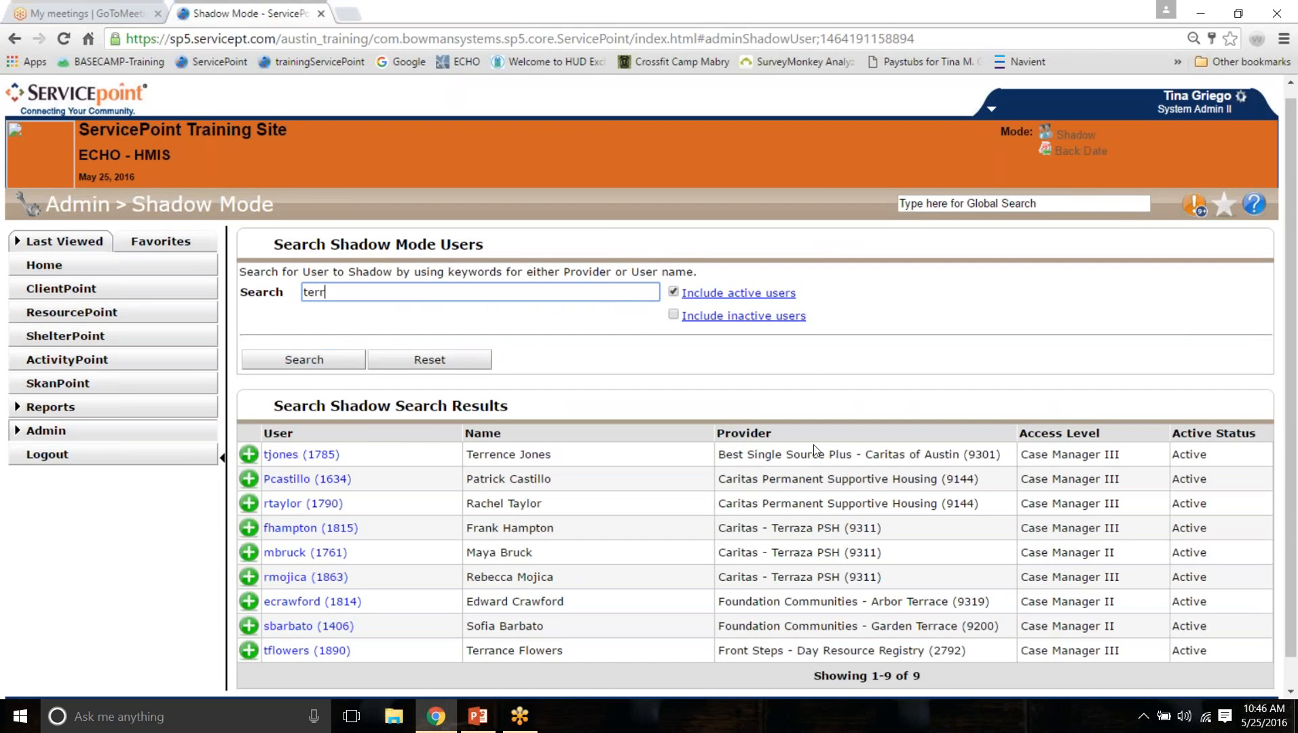
pyautogui.scroll(-1, 817, 382)
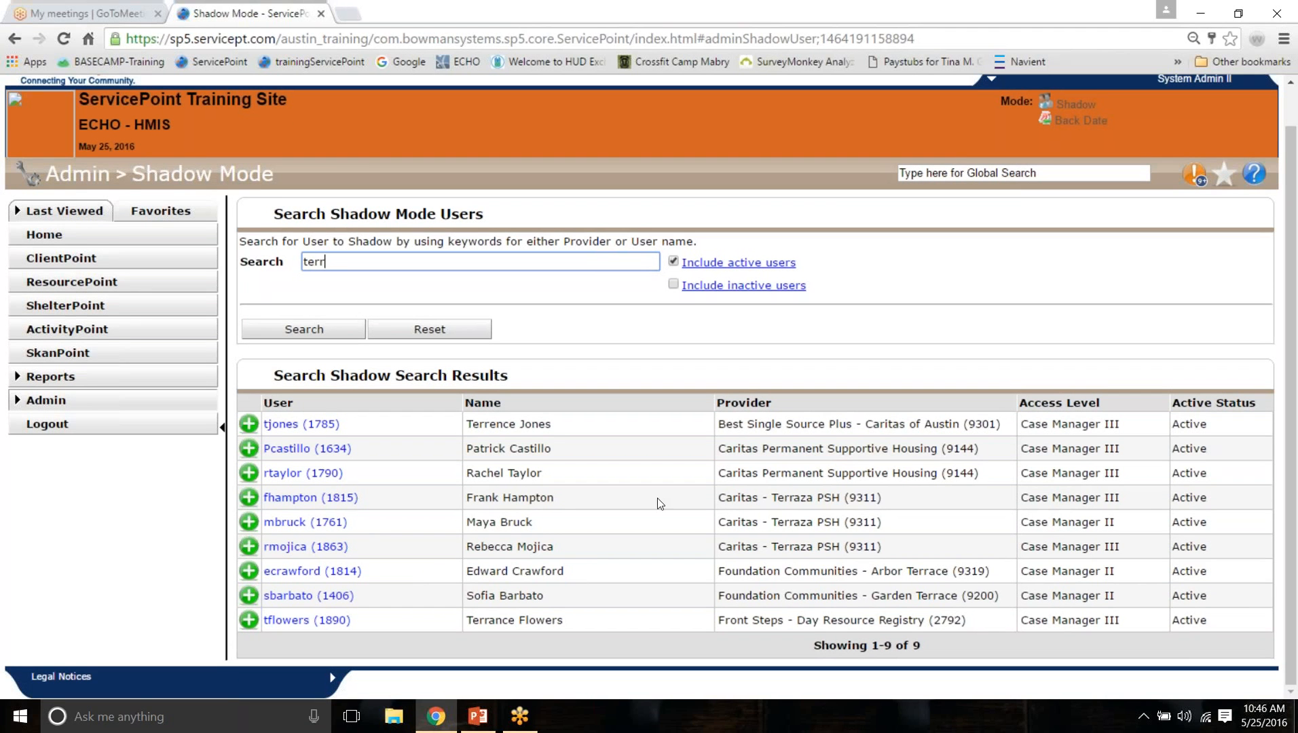
pyautogui.click(249, 522)
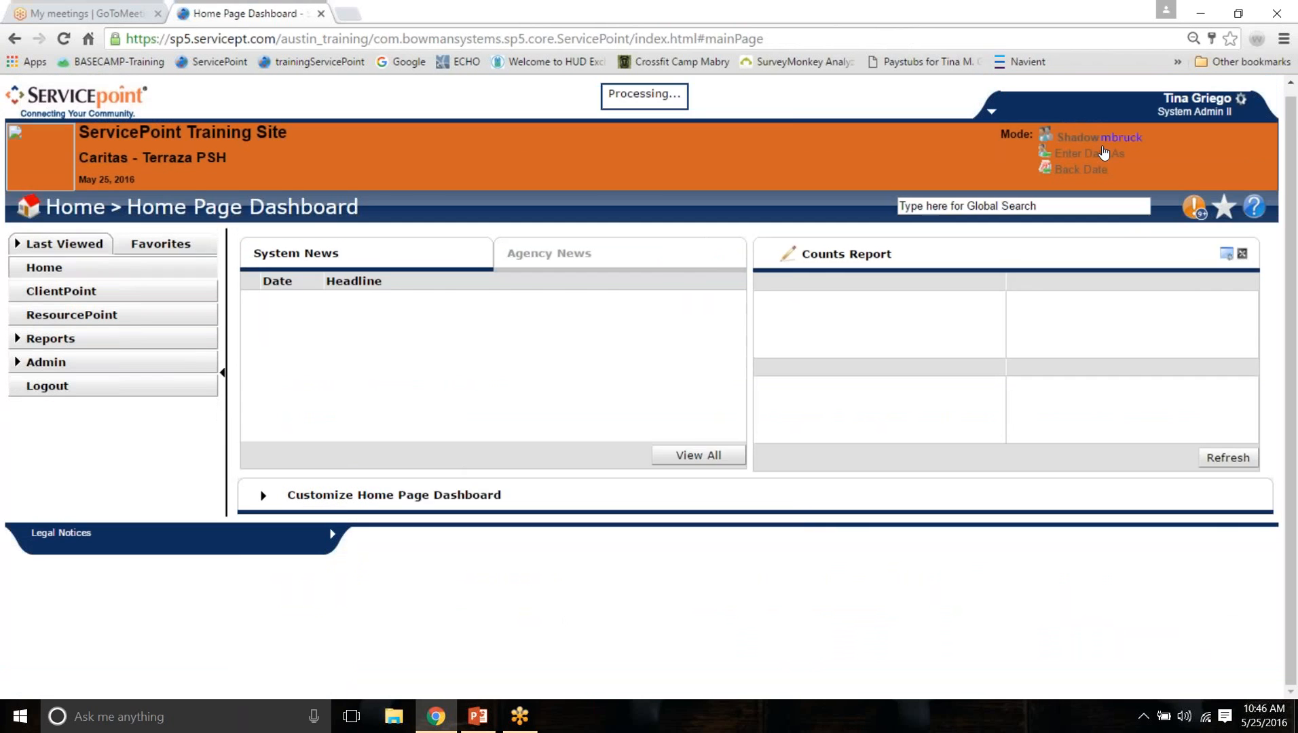
# Step: Open the client's profile in ClientPoint by entering the client's ID number
pyautogui.click(62, 291)
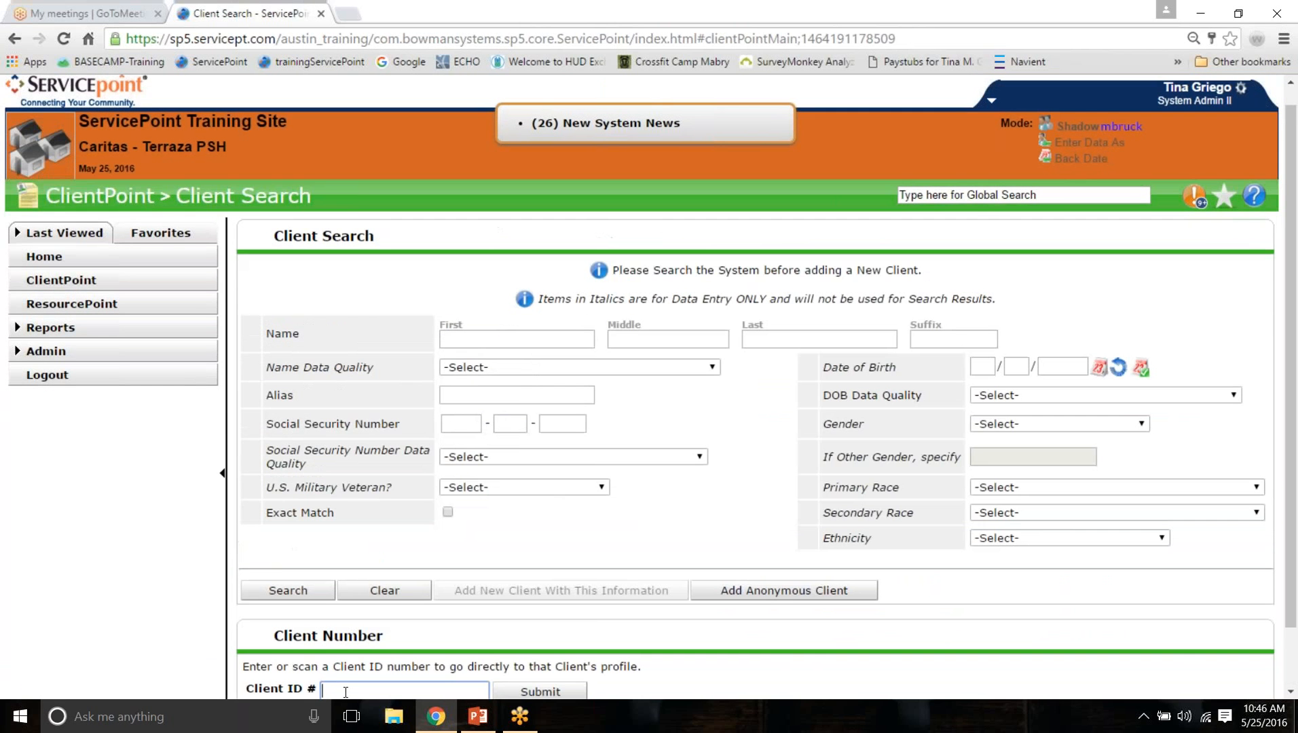
pyautogui.click(346, 692)
pyautogui.write('60')
pyautogui.press('Return')
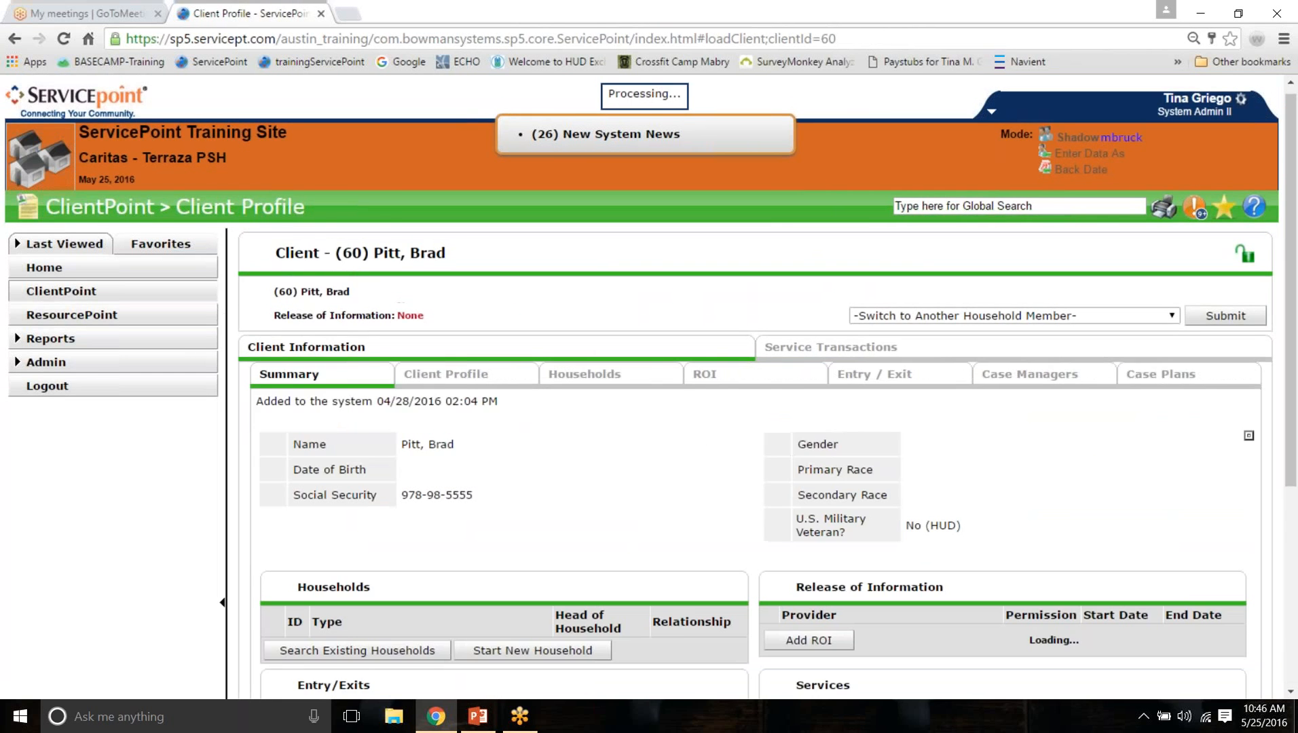
# Step: Collapse the side navigation to widen the client's profile summary around the Households section
pyautogui.scroll(-4, 223, 376)
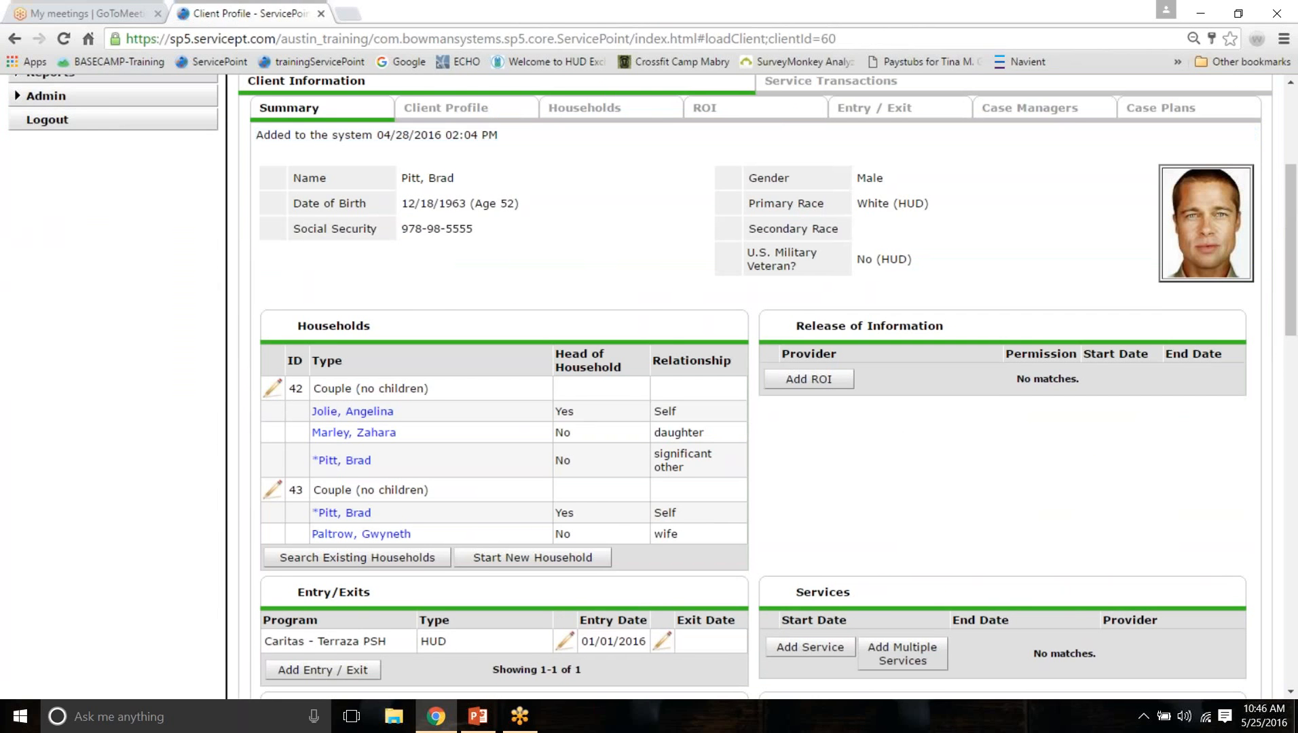
pyautogui.click(227, 376)
pyautogui.scroll(2, 417, 263)
pyautogui.scroll(-2, 416, 263)
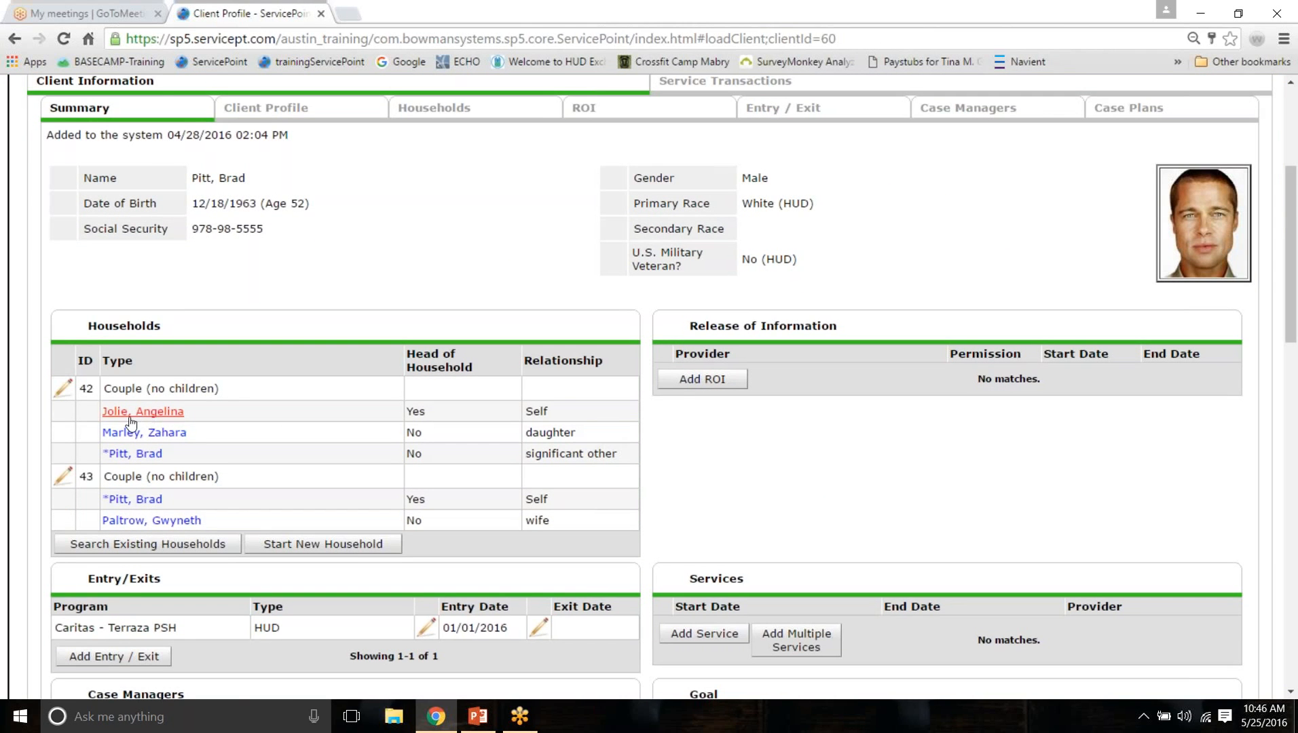
# Step: Examine households 42 and 43 and the program entries in the client's profile summary
pyautogui.doubleClick(85, 388)
pyautogui.scroll(-3, 247, 474)
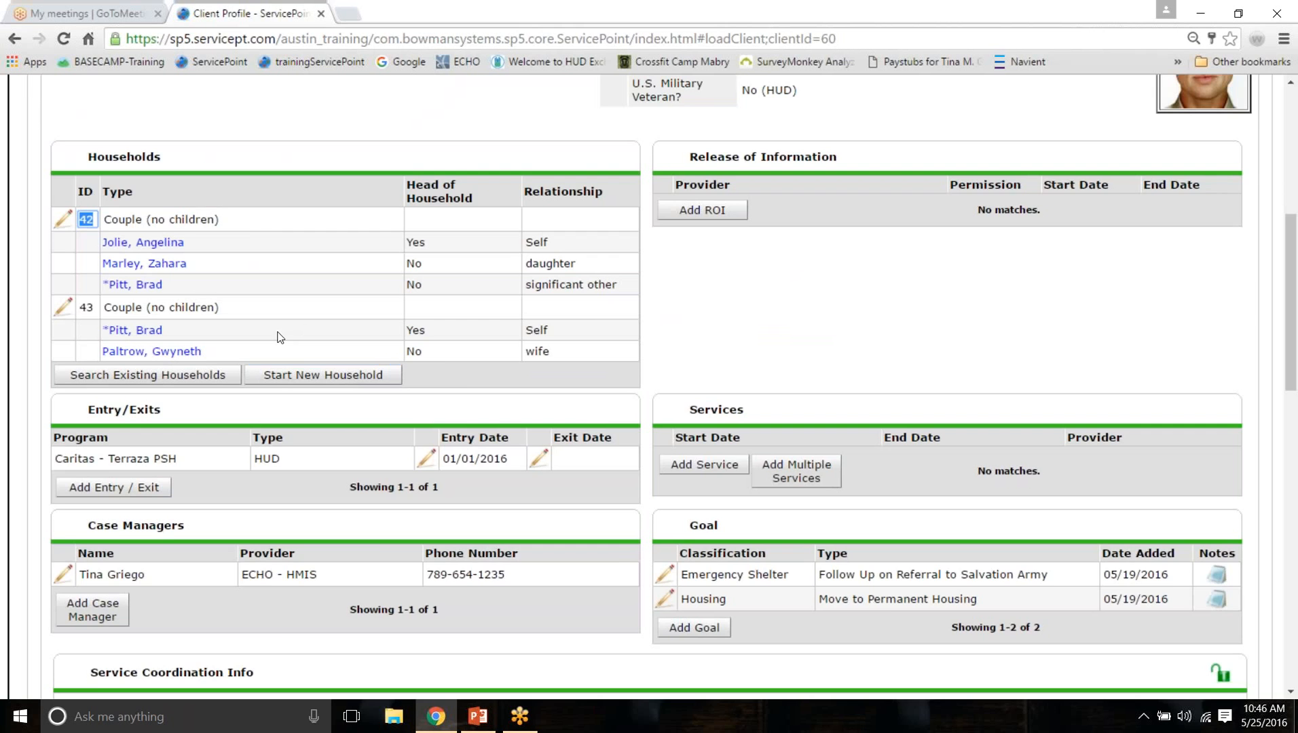
pyautogui.scroll(3, 97, 360)
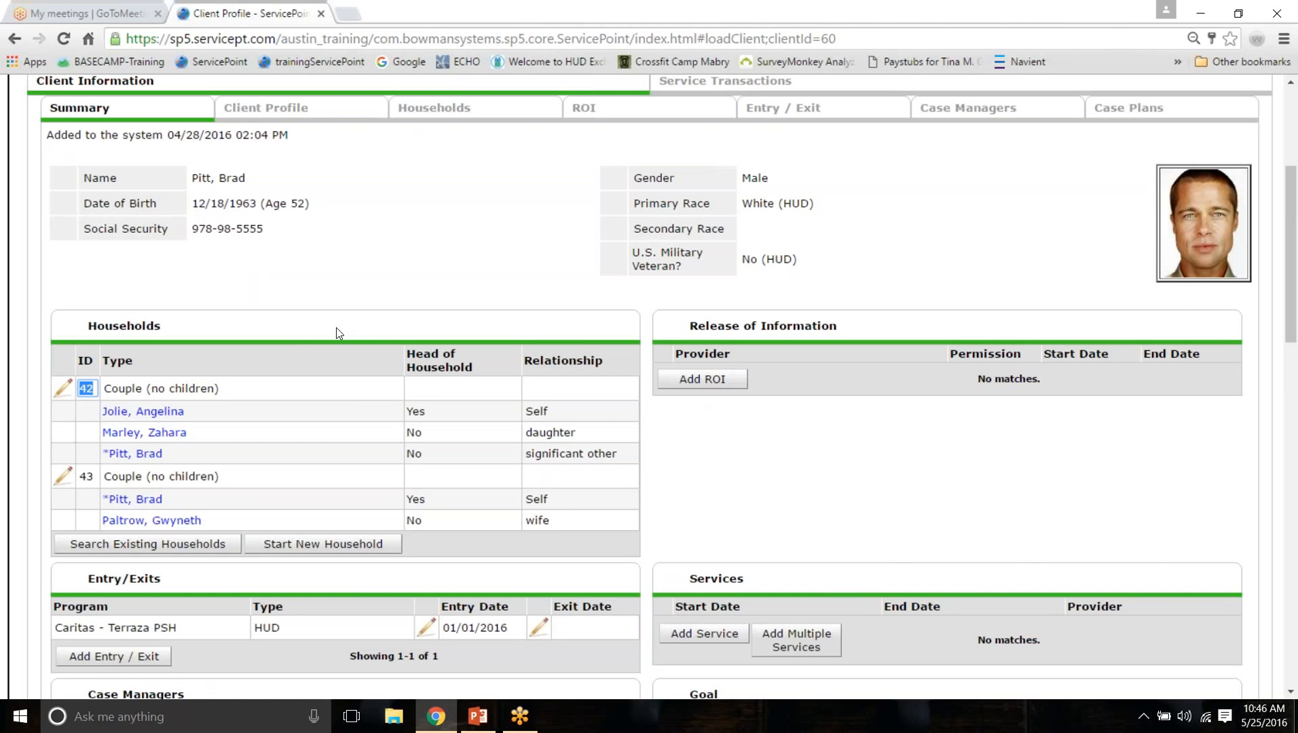
pyautogui.click(271, 282)
# Step: Review the detailed Households records of the client and compare them with the household list in the profile summary
pyautogui.click(469, 109)
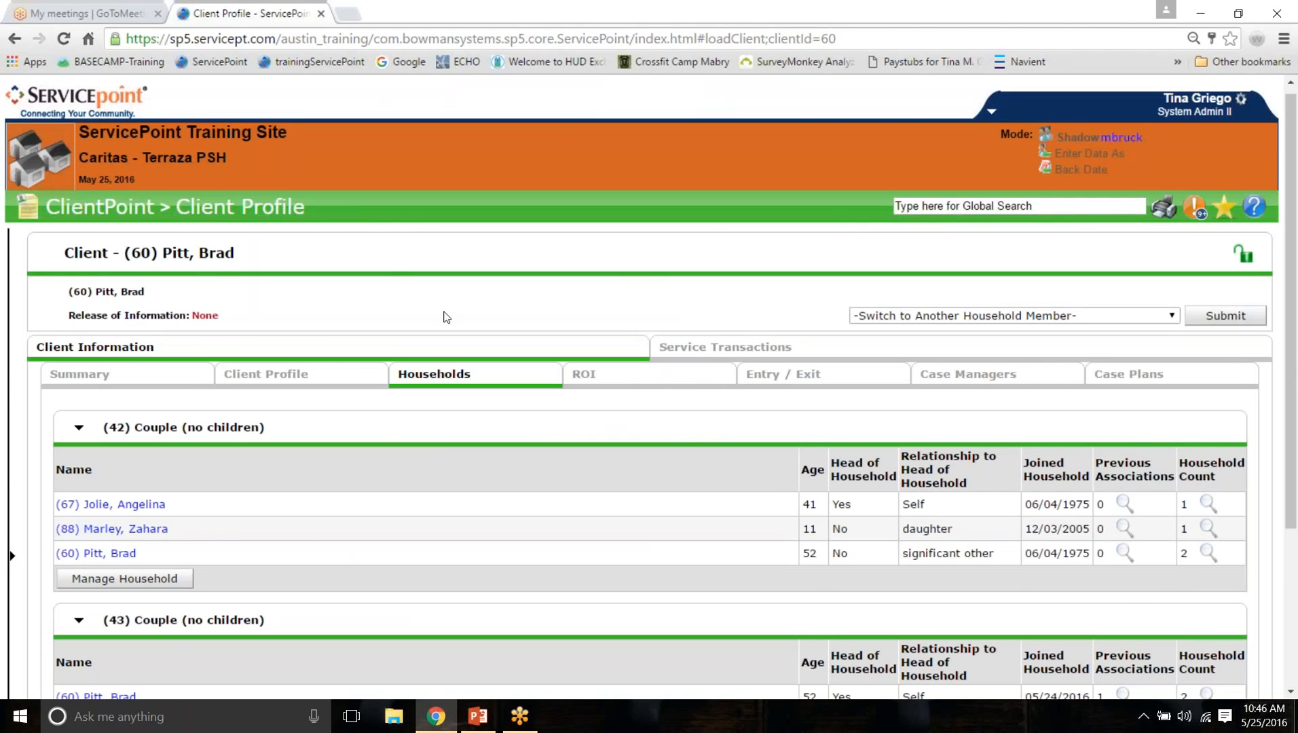
pyautogui.scroll(-3, 444, 318)
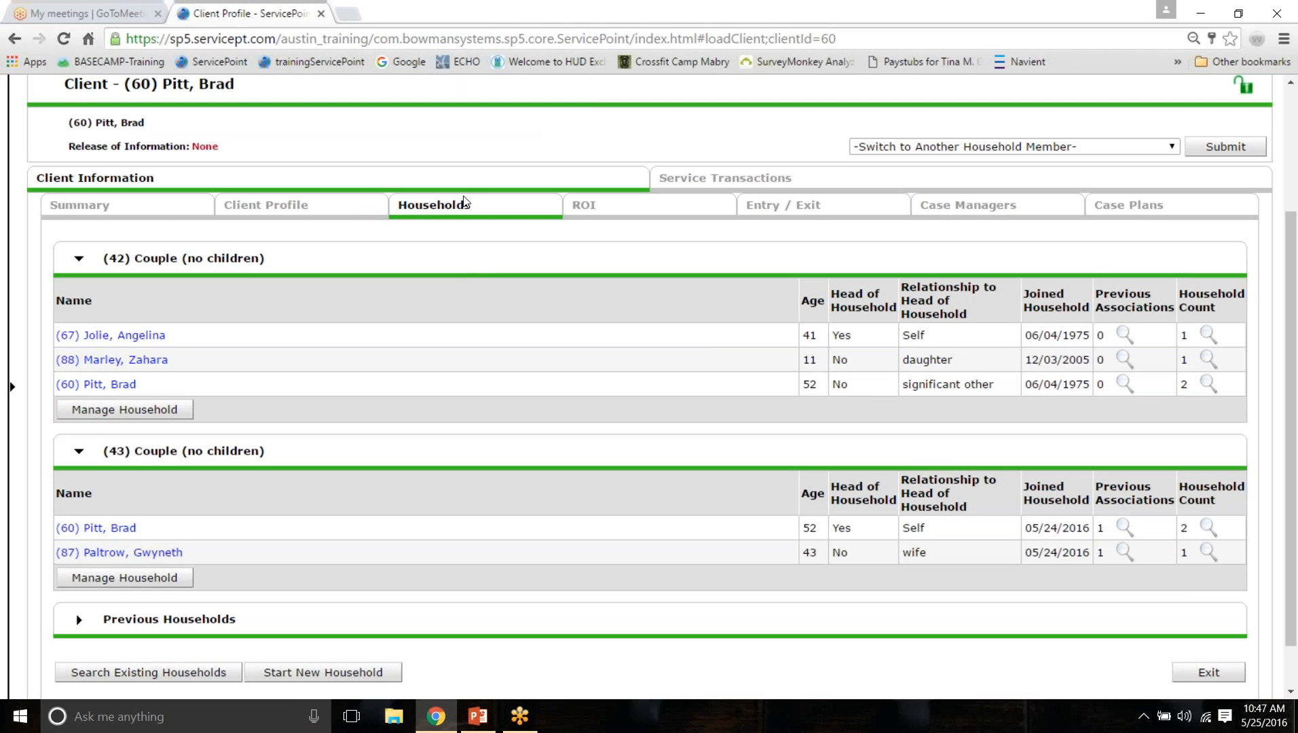
pyautogui.click(158, 215)
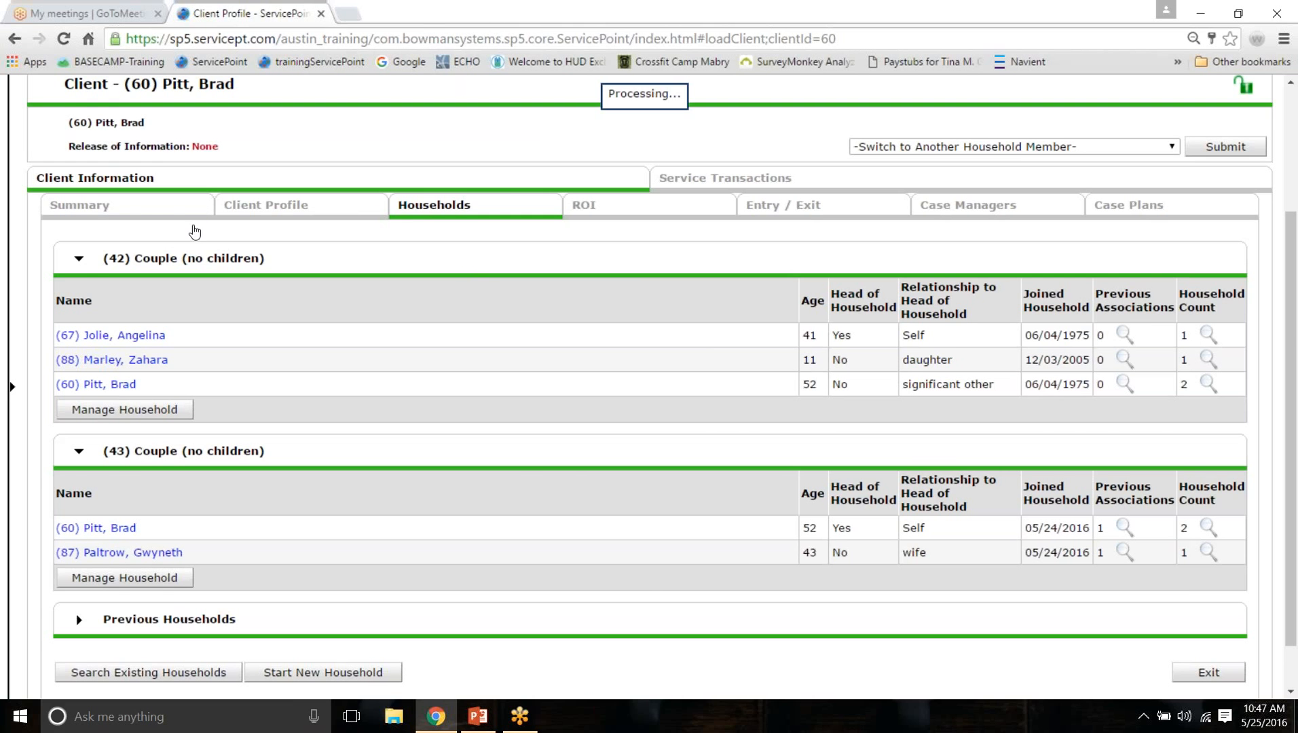
pyautogui.scroll(-5, 650, 388)
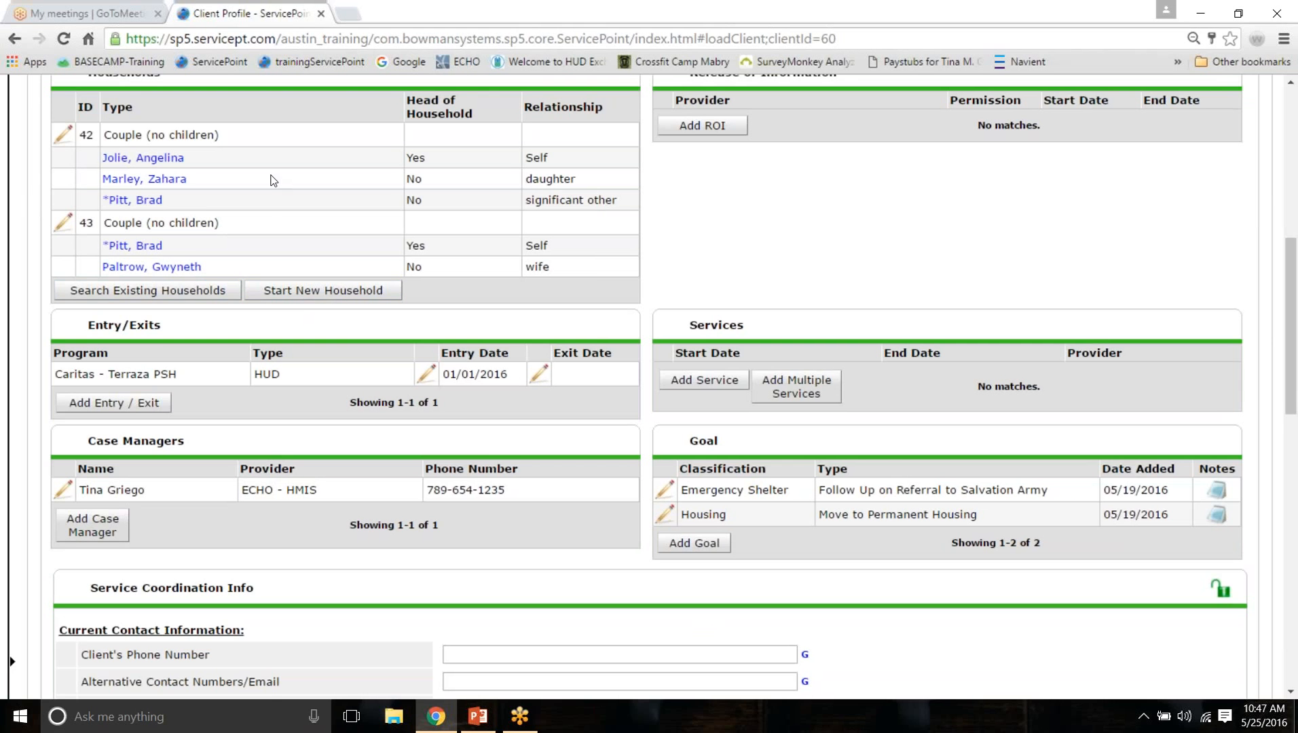
pyautogui.scroll(5, 270, 204)
# Step: Return to the client's detailed Households records and examine the heading of household 42
pyautogui.click(432, 104)
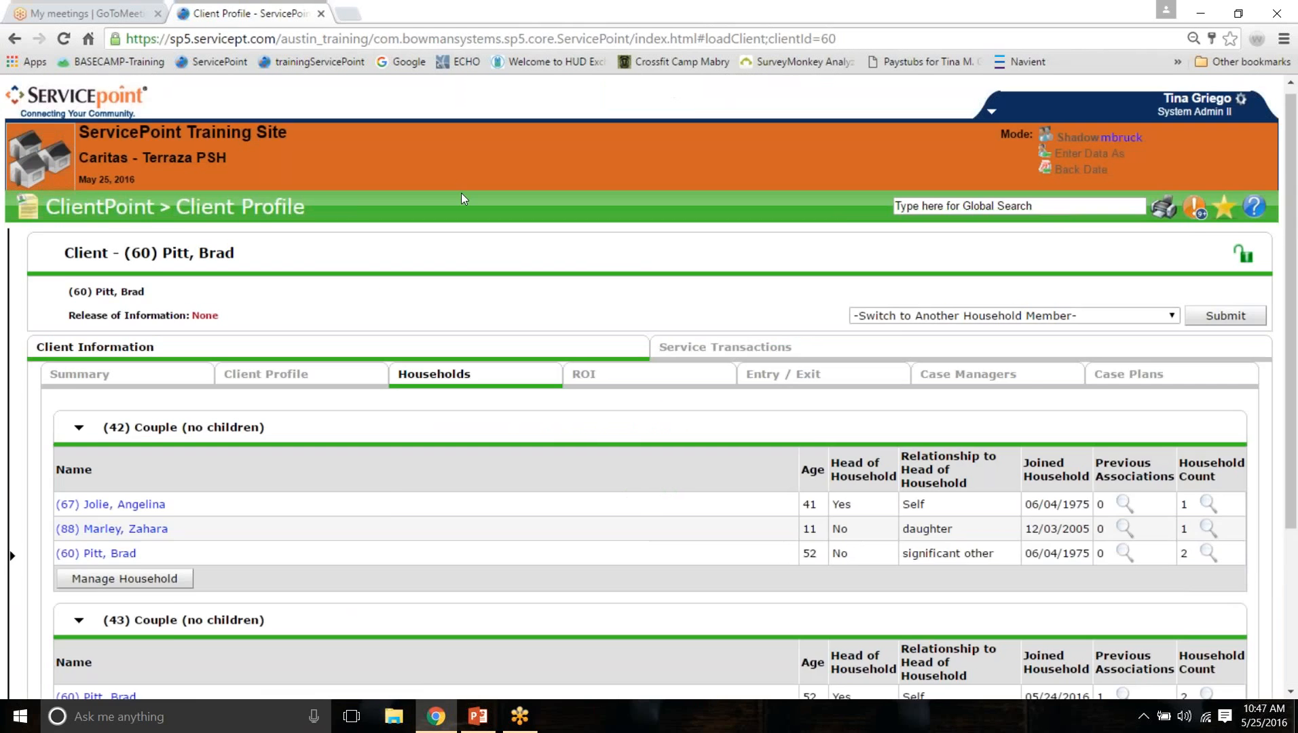
pyautogui.scroll(-3, 455, 191)
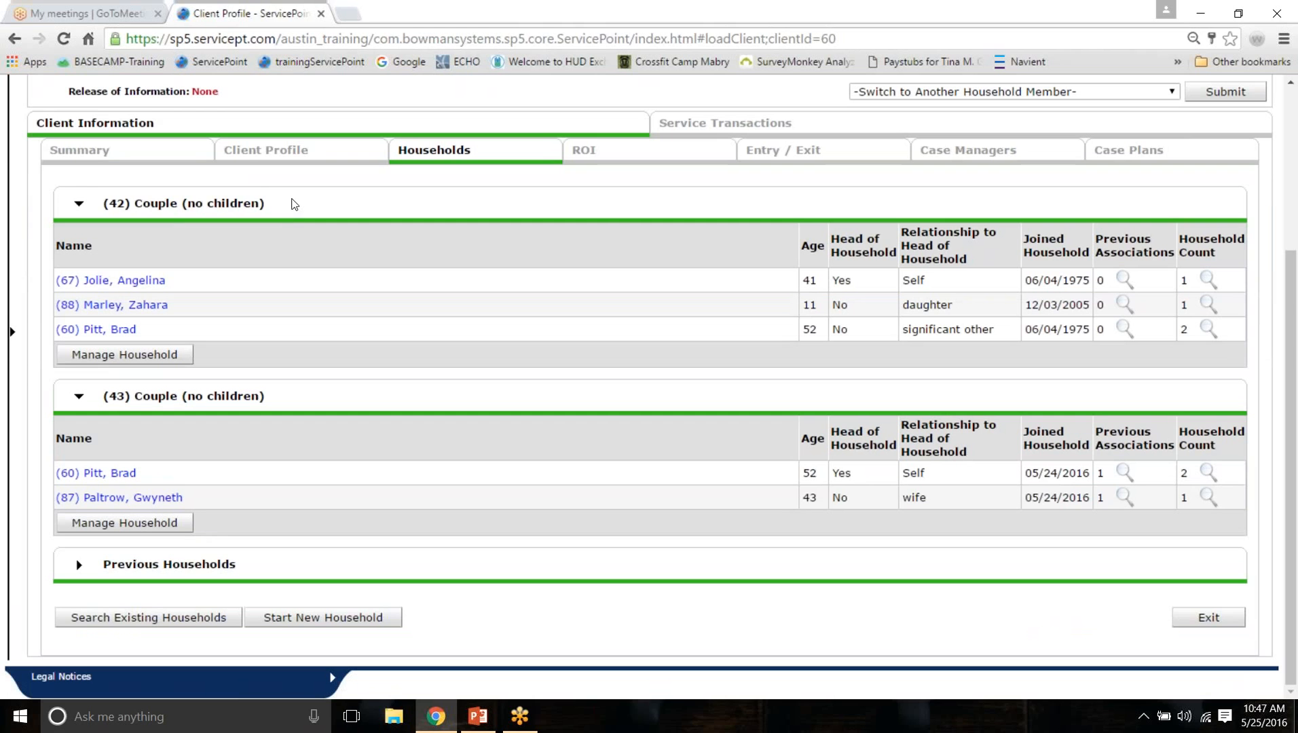
pyautogui.moveTo(293, 202); pyautogui.dragTo(72, 203)
pyautogui.click(215, 222)
# Step: Expand the client's Previous Households and examine the joined and left dates of household 44
pyautogui.click(78, 566)
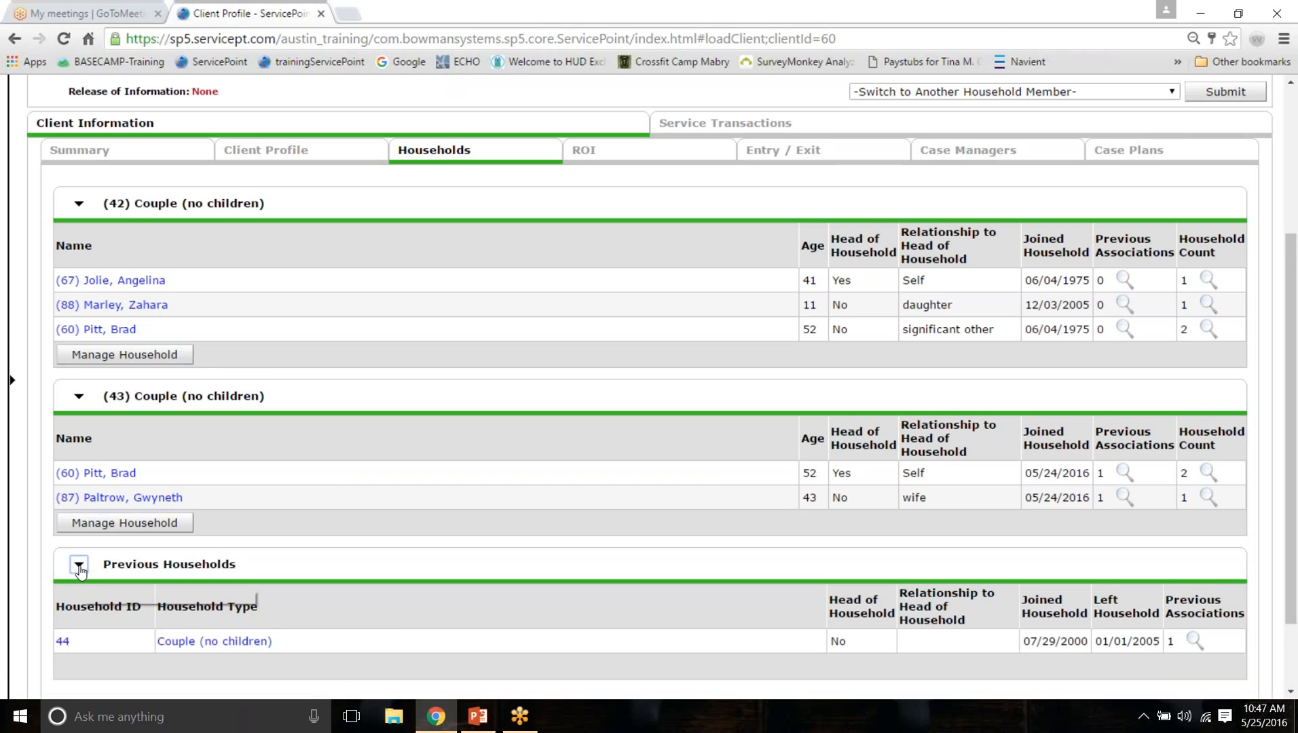
pyautogui.scroll(-2, 79, 569)
pyautogui.moveTo(243, 480); pyautogui.dragTo(100, 482)
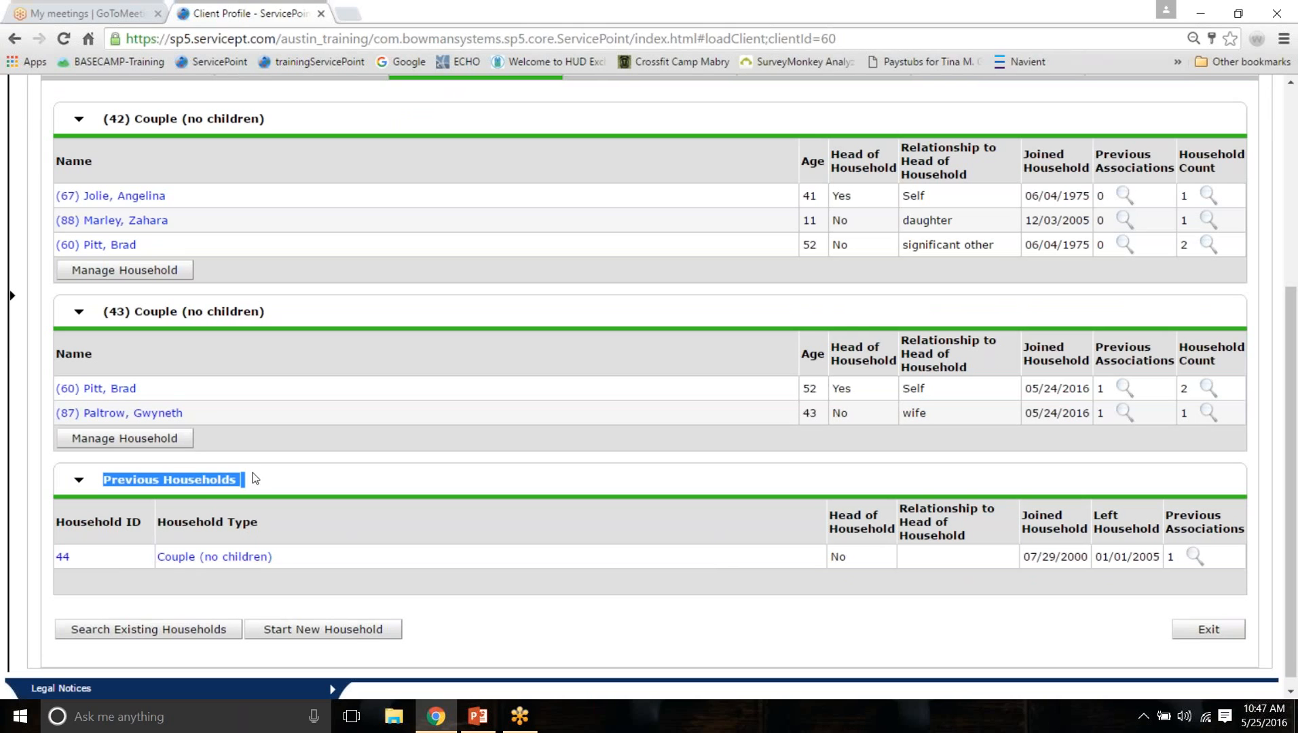
pyautogui.click(373, 465)
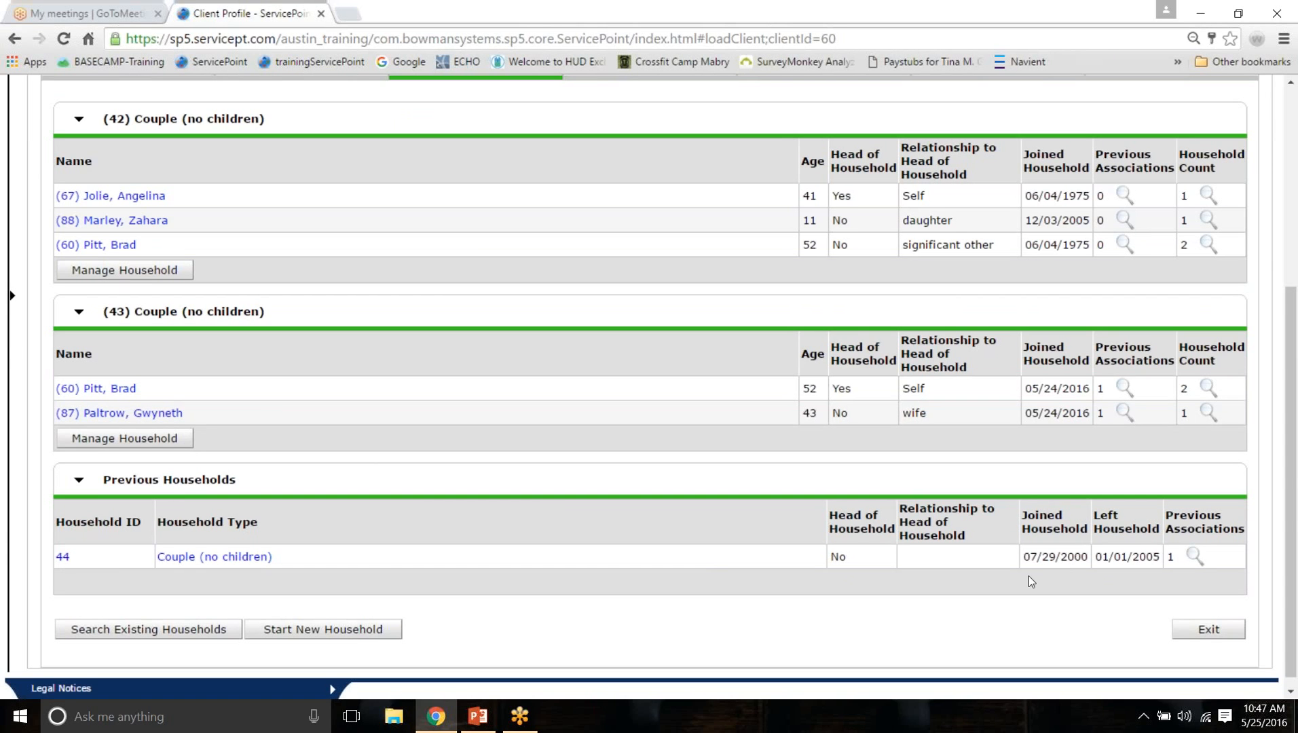
pyautogui.moveTo(1025, 559); pyautogui.dragTo(1090, 558)
pyautogui.moveTo(1161, 571); pyautogui.dragTo(1090, 560)
# Step: Open household 44, review the member changes in its Household History Report, and close the report
pyautogui.click(63, 560)
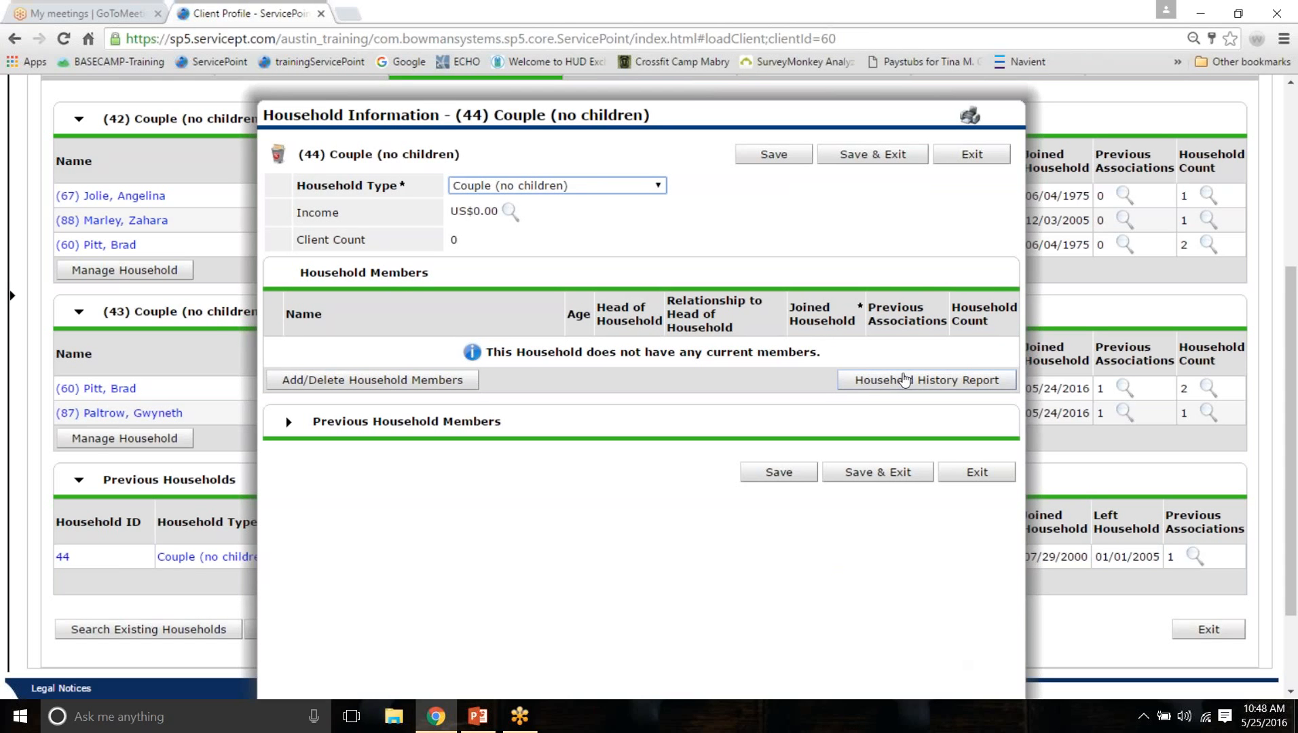
pyautogui.click(876, 380)
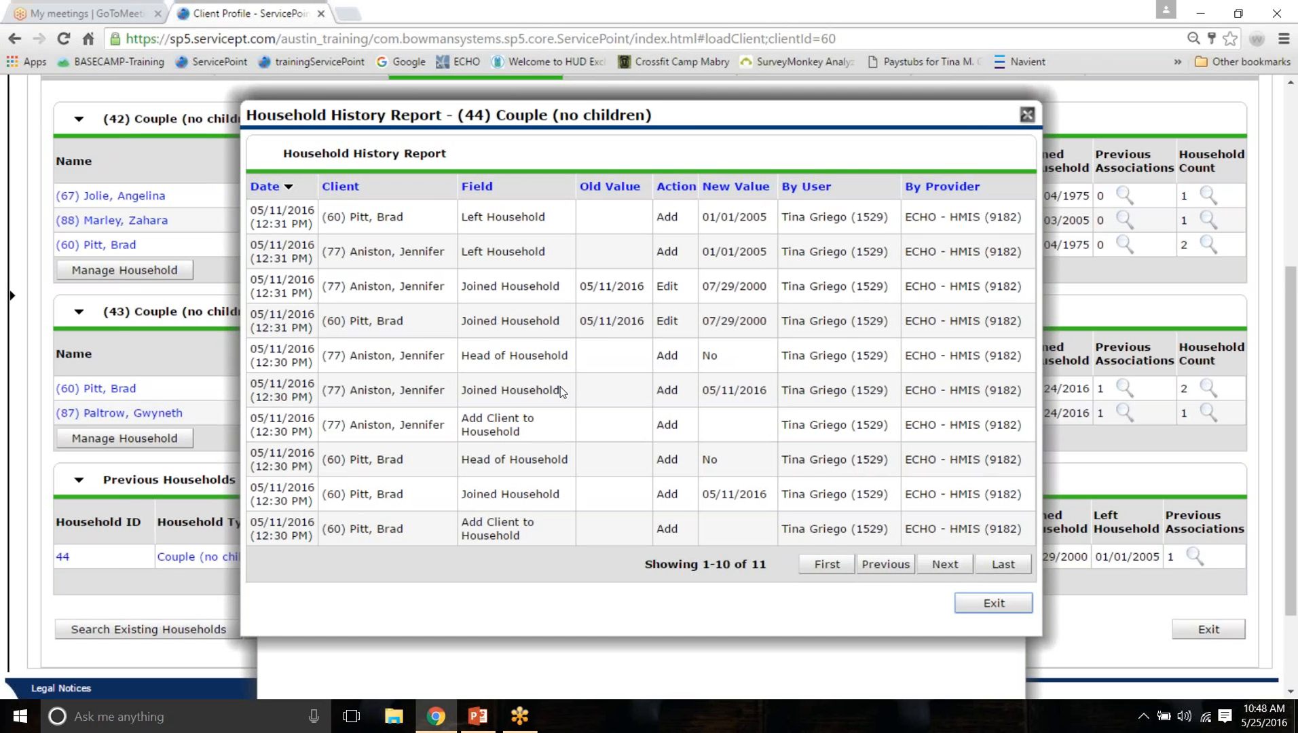
pyautogui.click(760, 250)
pyautogui.moveTo(767, 251); pyautogui.dragTo(700, 253)
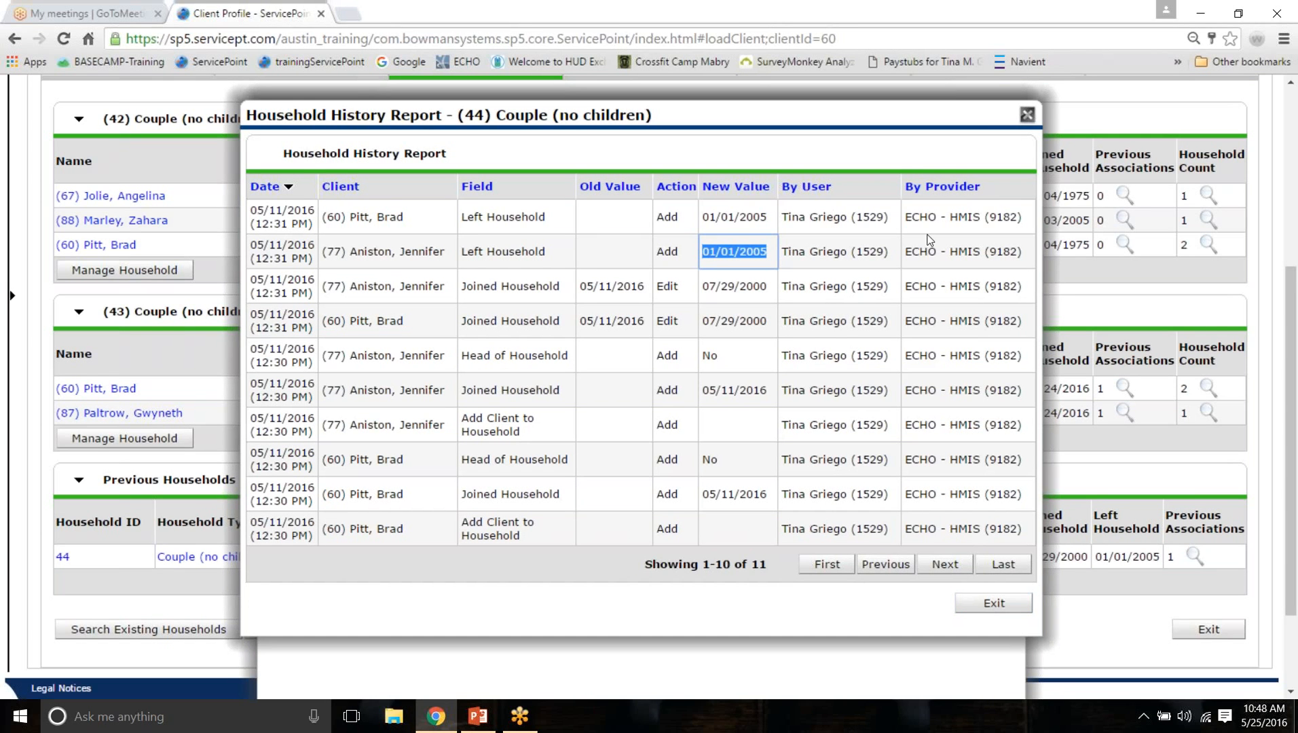
pyautogui.click(407, 266)
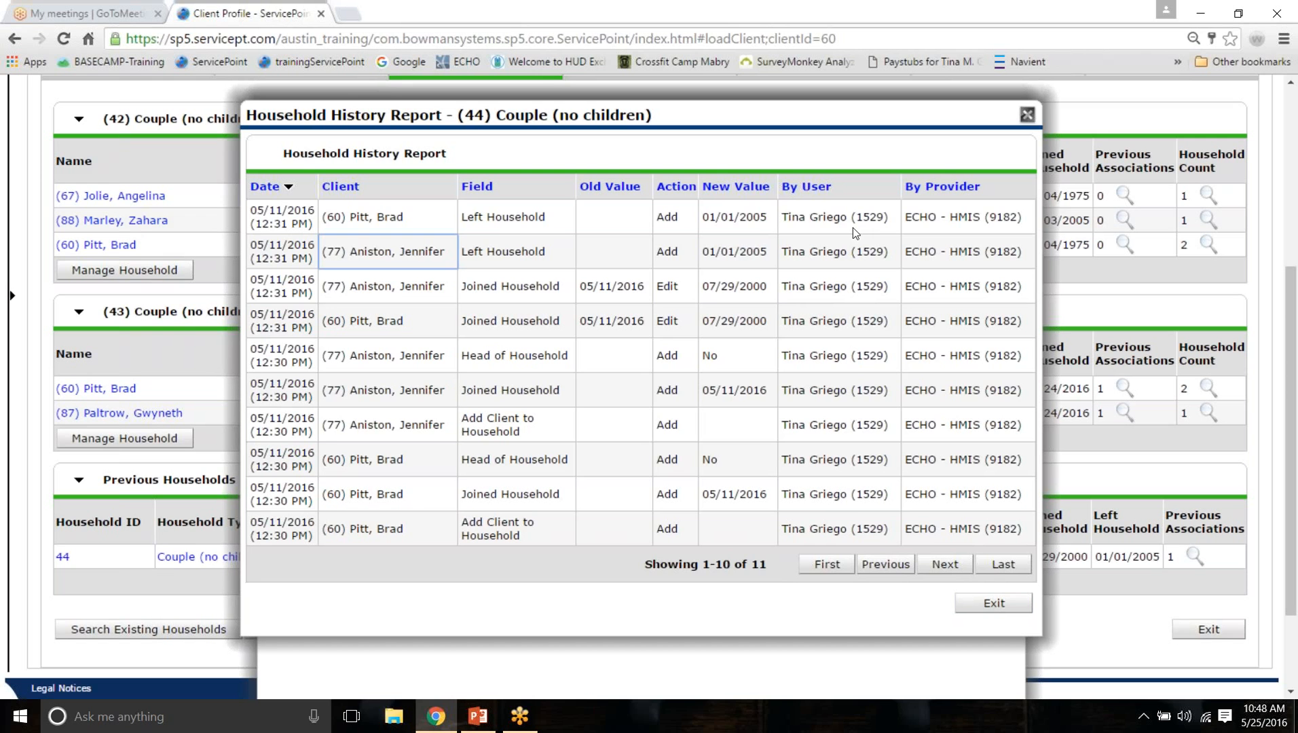
pyautogui.click(994, 603)
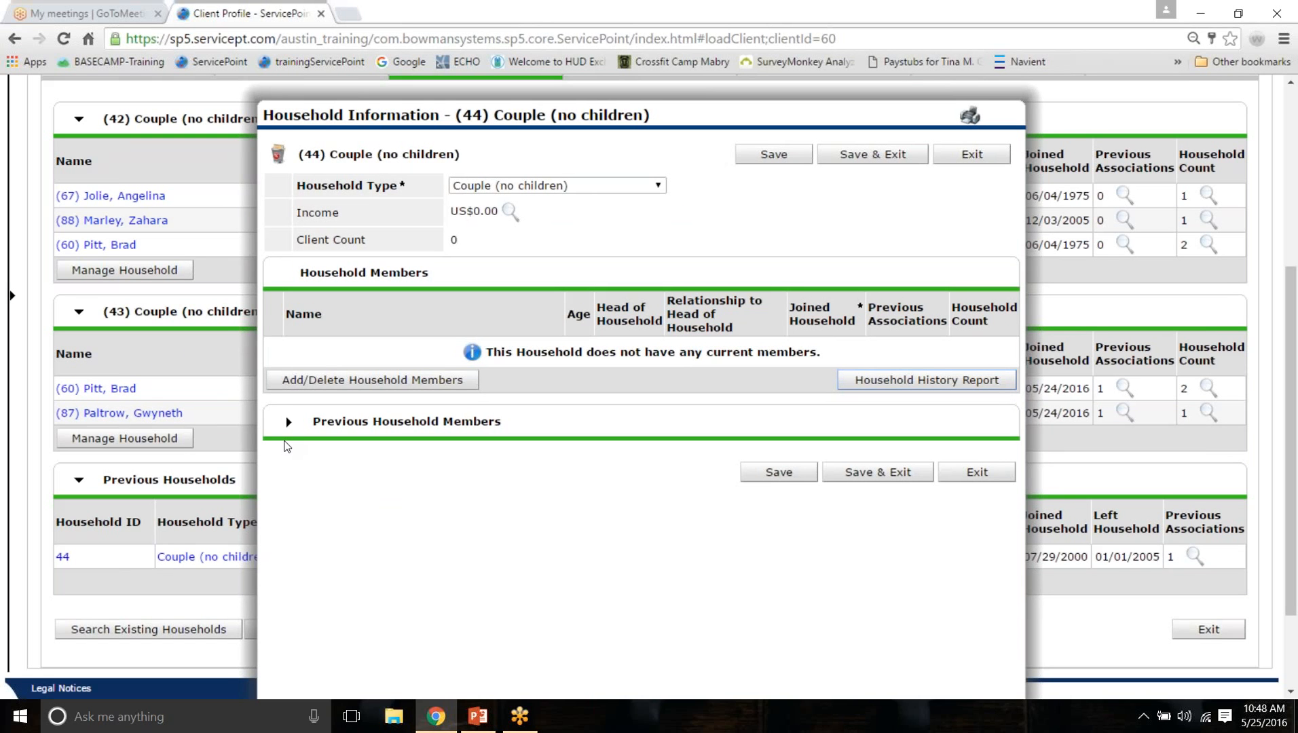
# Step: Examine the previous members of household 44 and view the client's re-join form, cancelling it without saving
pyautogui.click(288, 421)
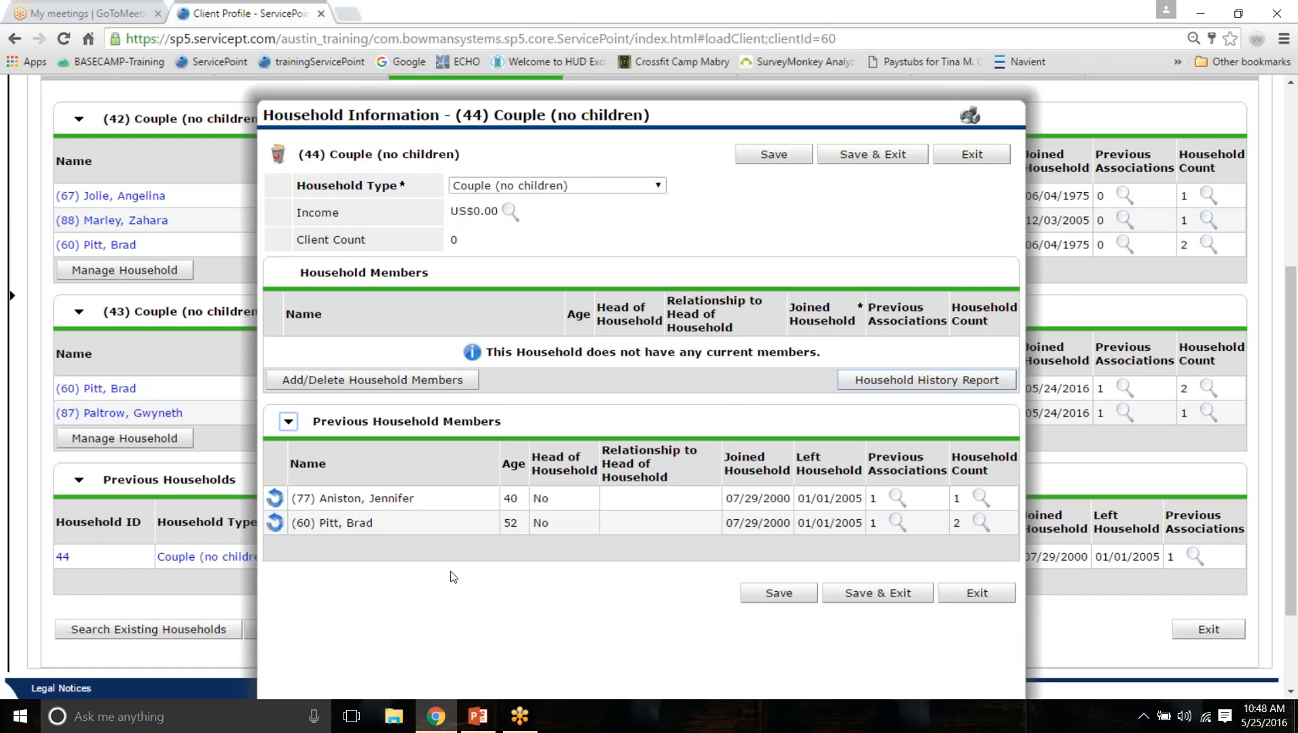
pyautogui.scroll(-1, 453, 577)
pyautogui.scroll(2, 453, 577)
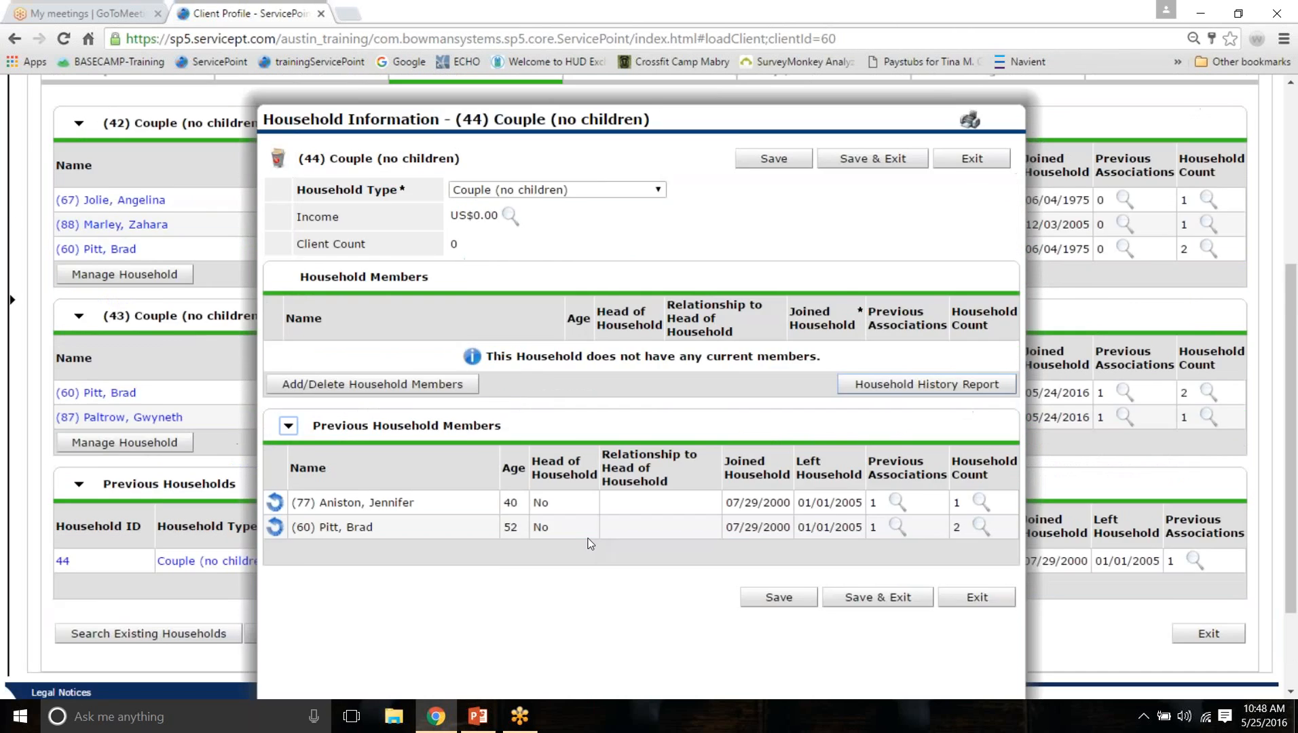
pyautogui.scroll(-1, 273, 508)
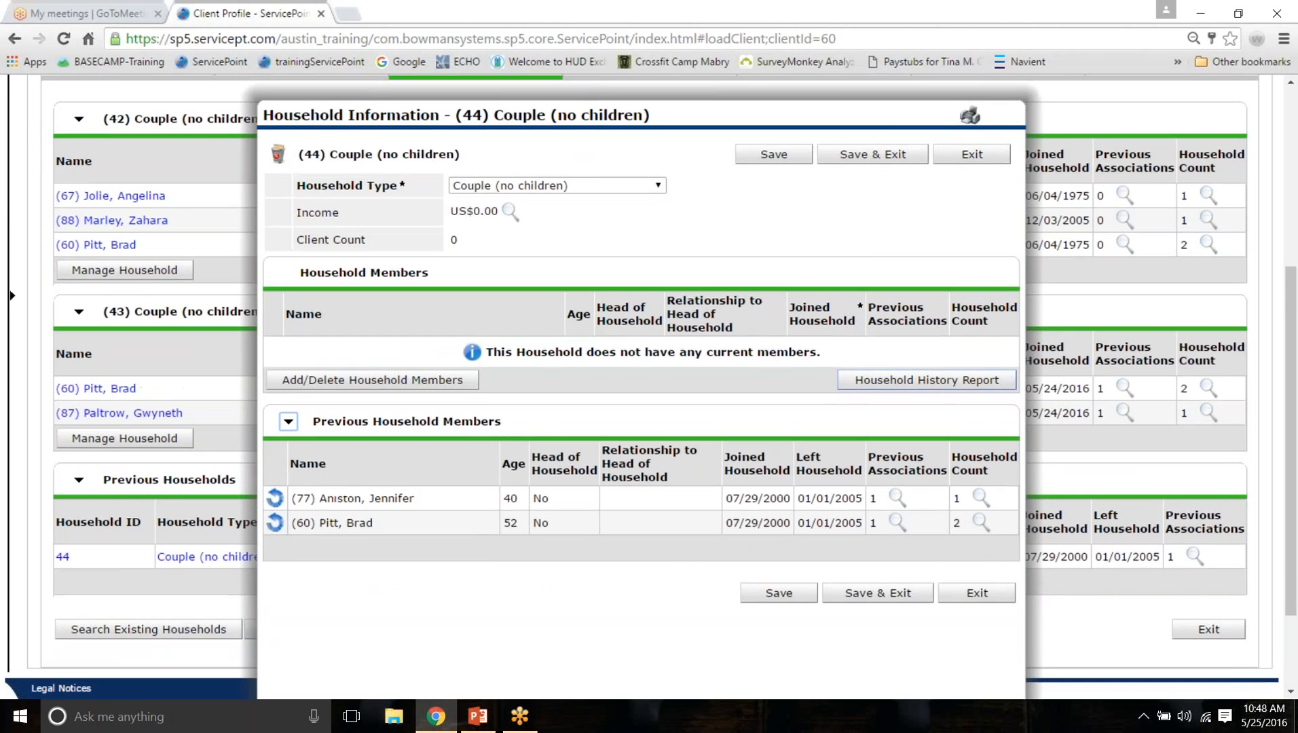
pyautogui.click(275, 522)
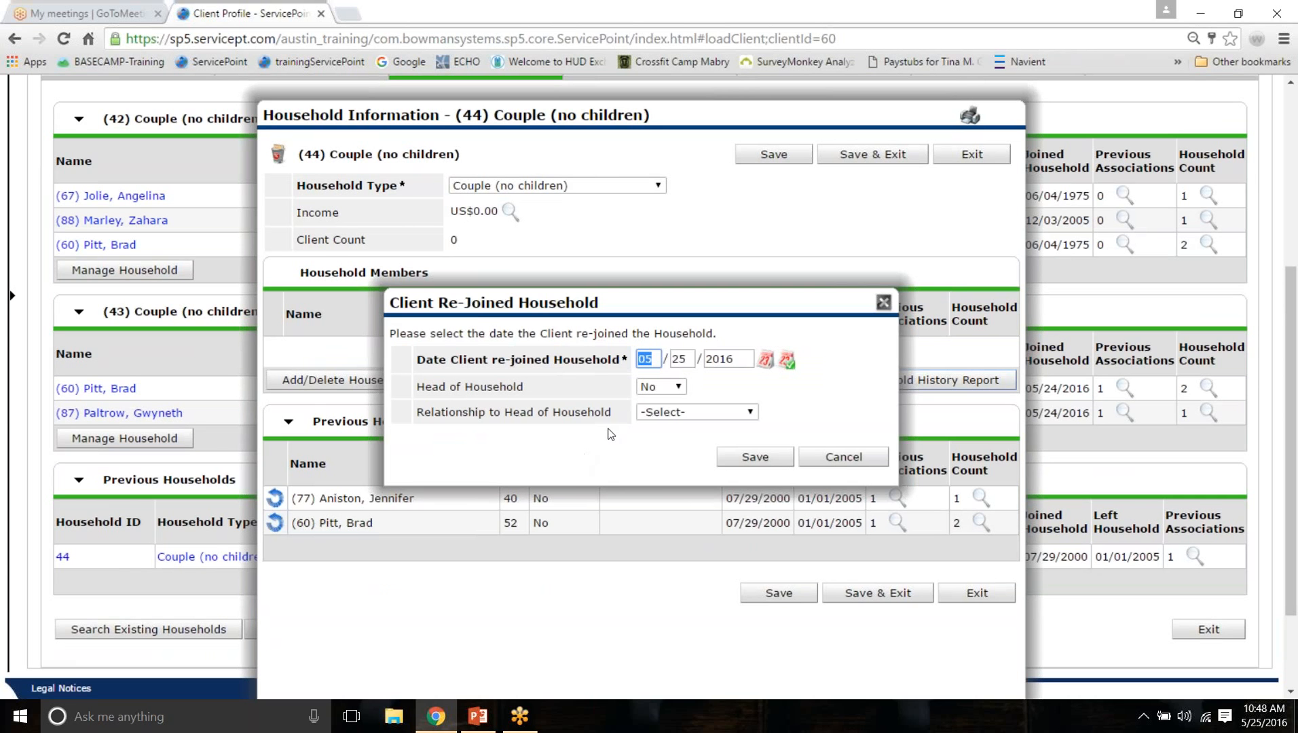
pyautogui.click(843, 458)
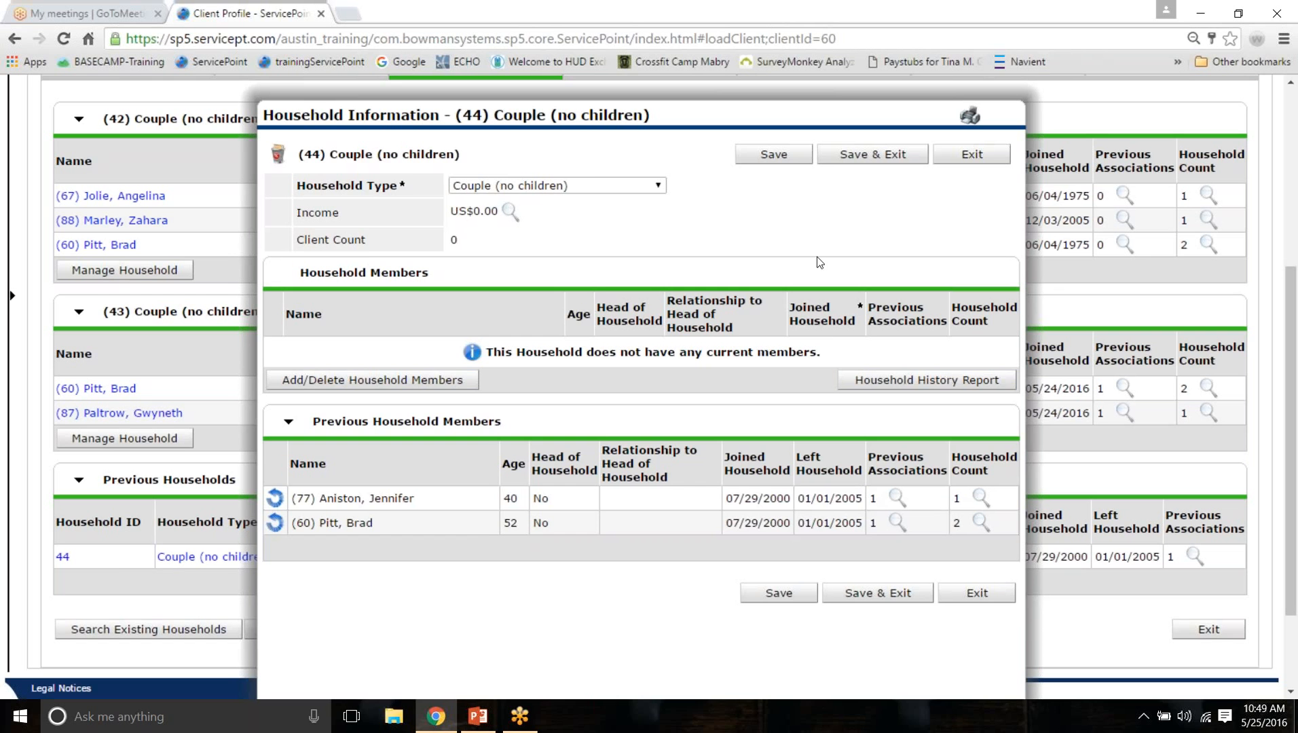
# Step: Check the Household History Report of household 44 again, and exit both the report and the household record
pyautogui.click(924, 380)
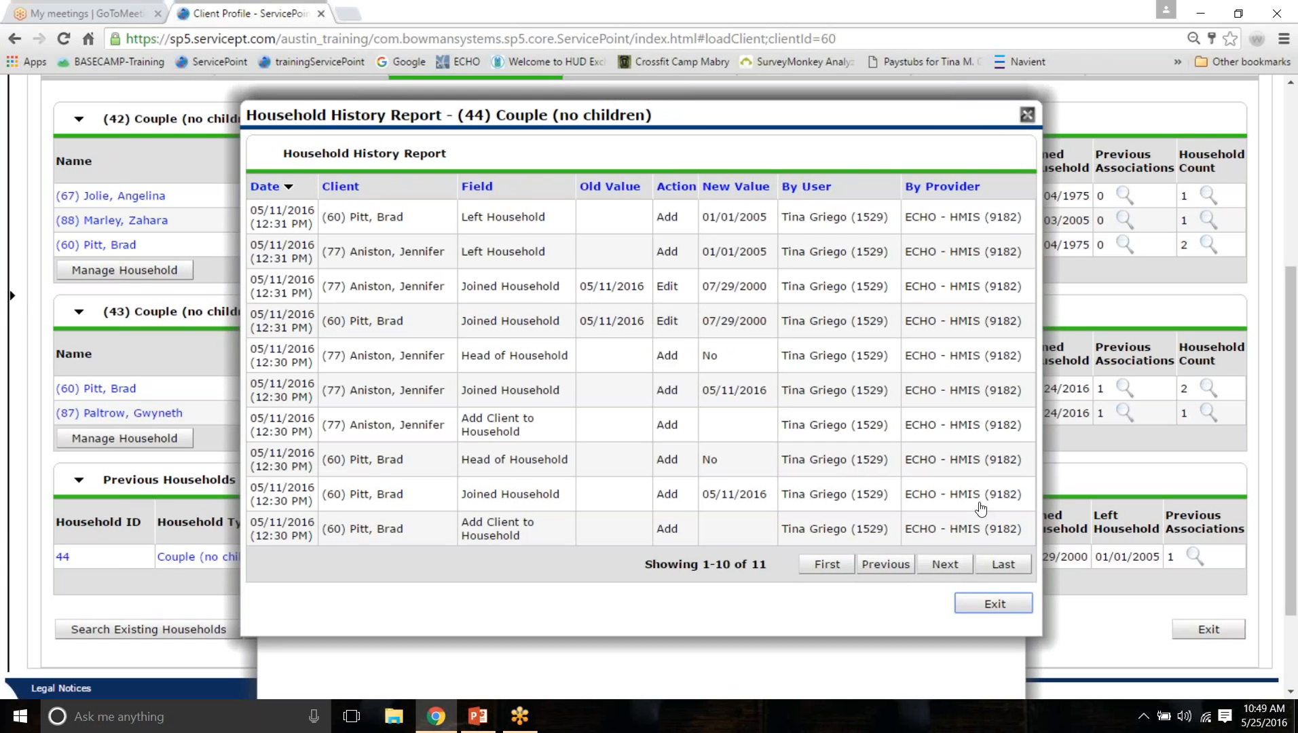
pyautogui.click(993, 602)
pyautogui.click(977, 593)
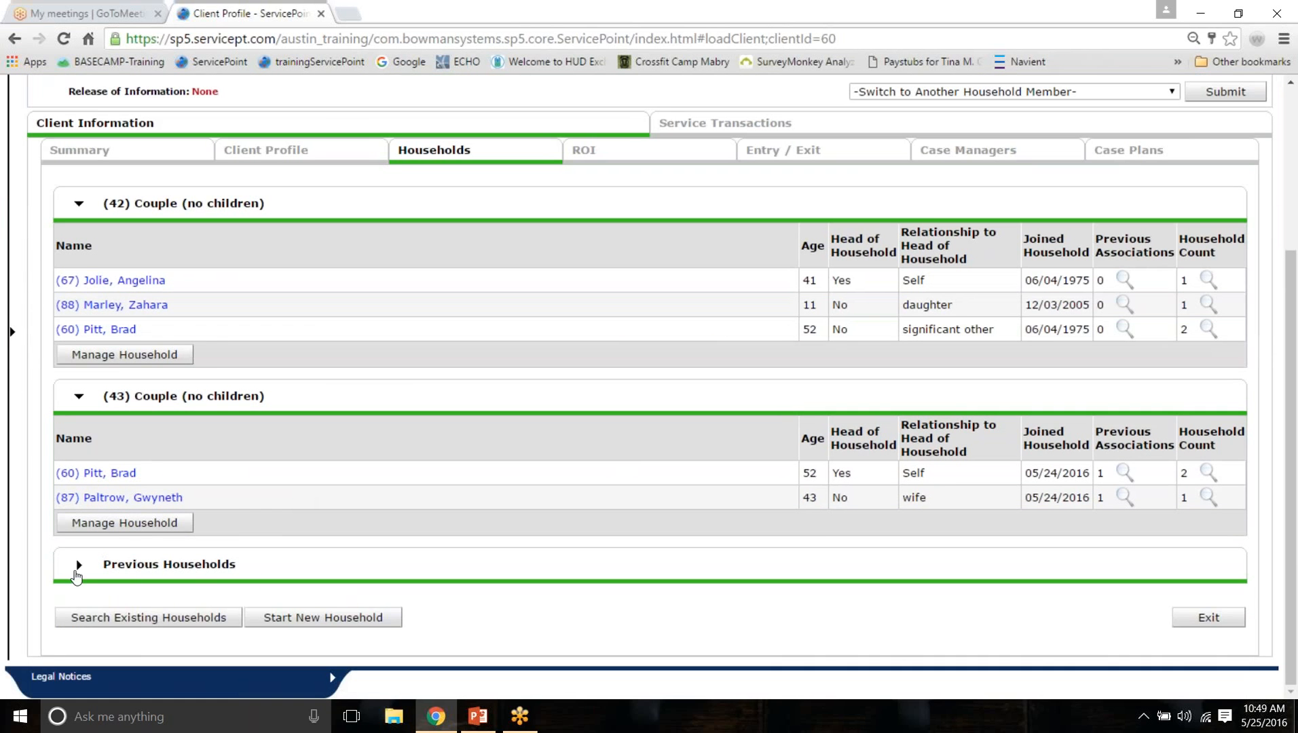
# Step: Expand Previous Households to compare it with current households 42 and 43, and collapse the section again
pyautogui.click(78, 565)
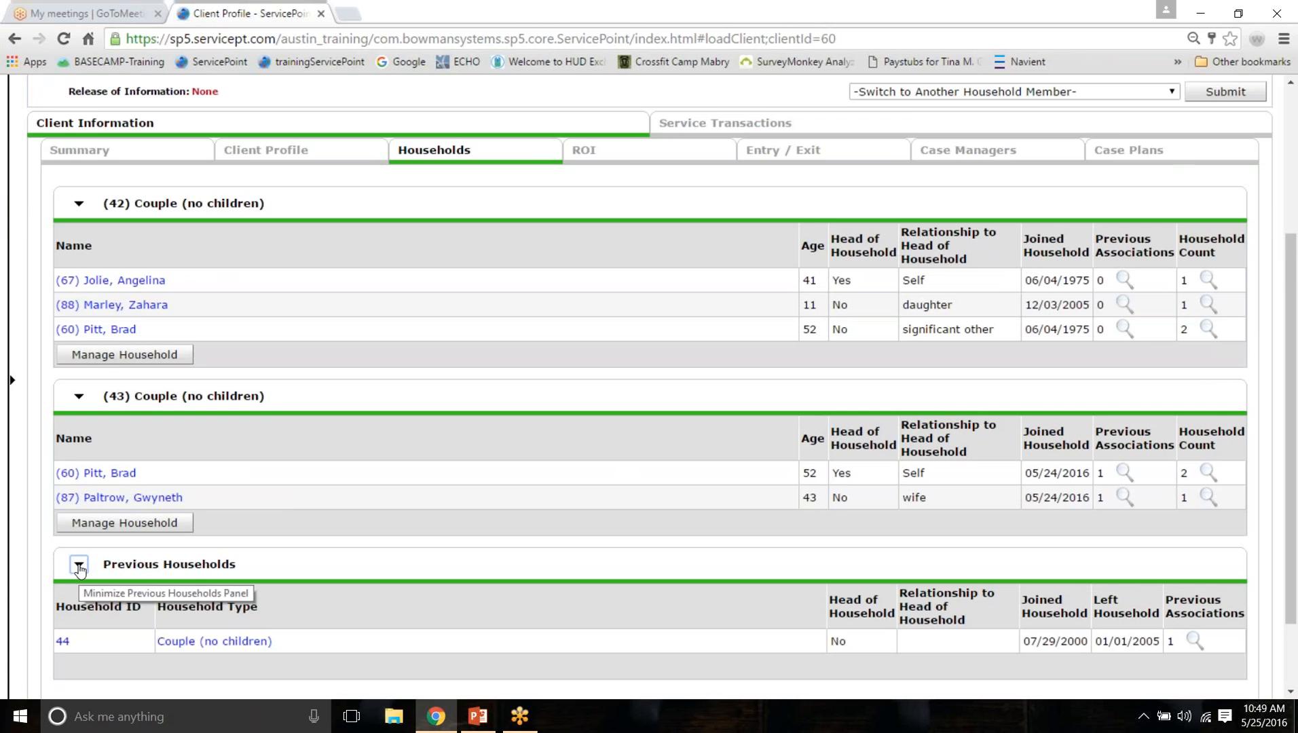
pyautogui.scroll(-2, 281, 386)
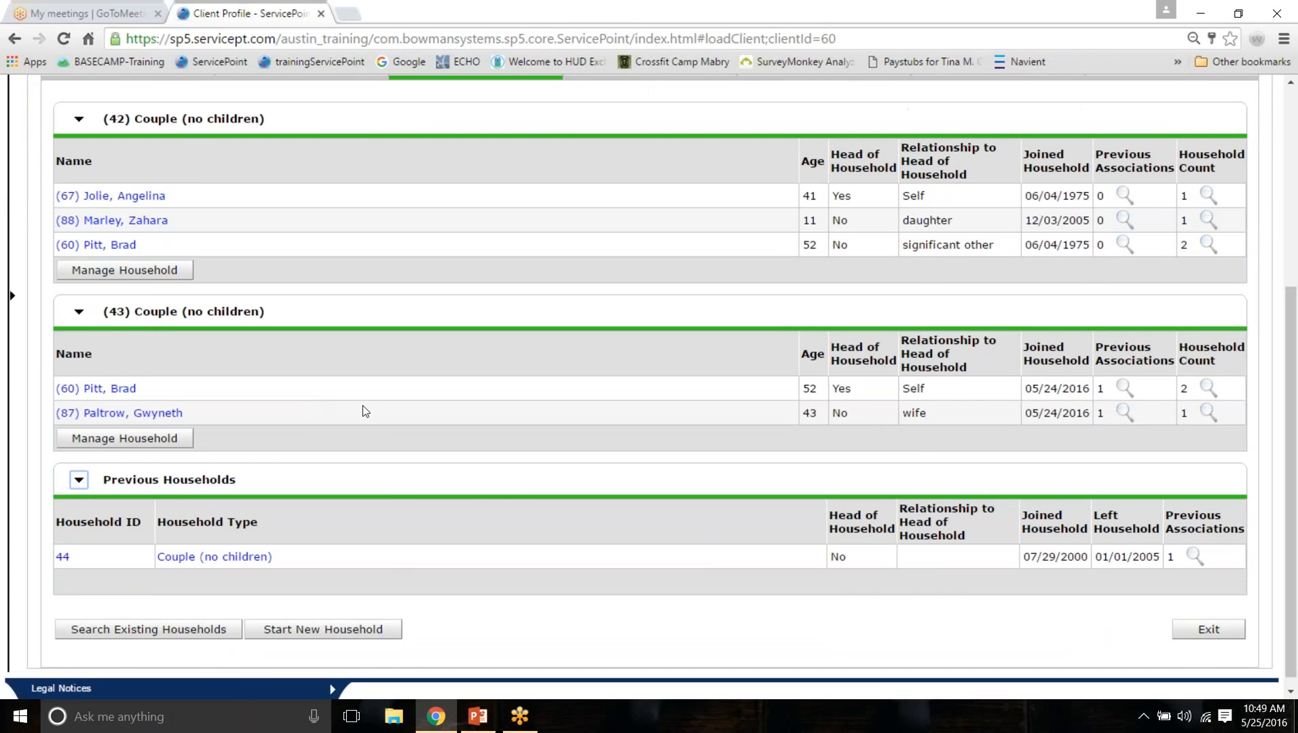
pyautogui.scroll(2, 362, 404)
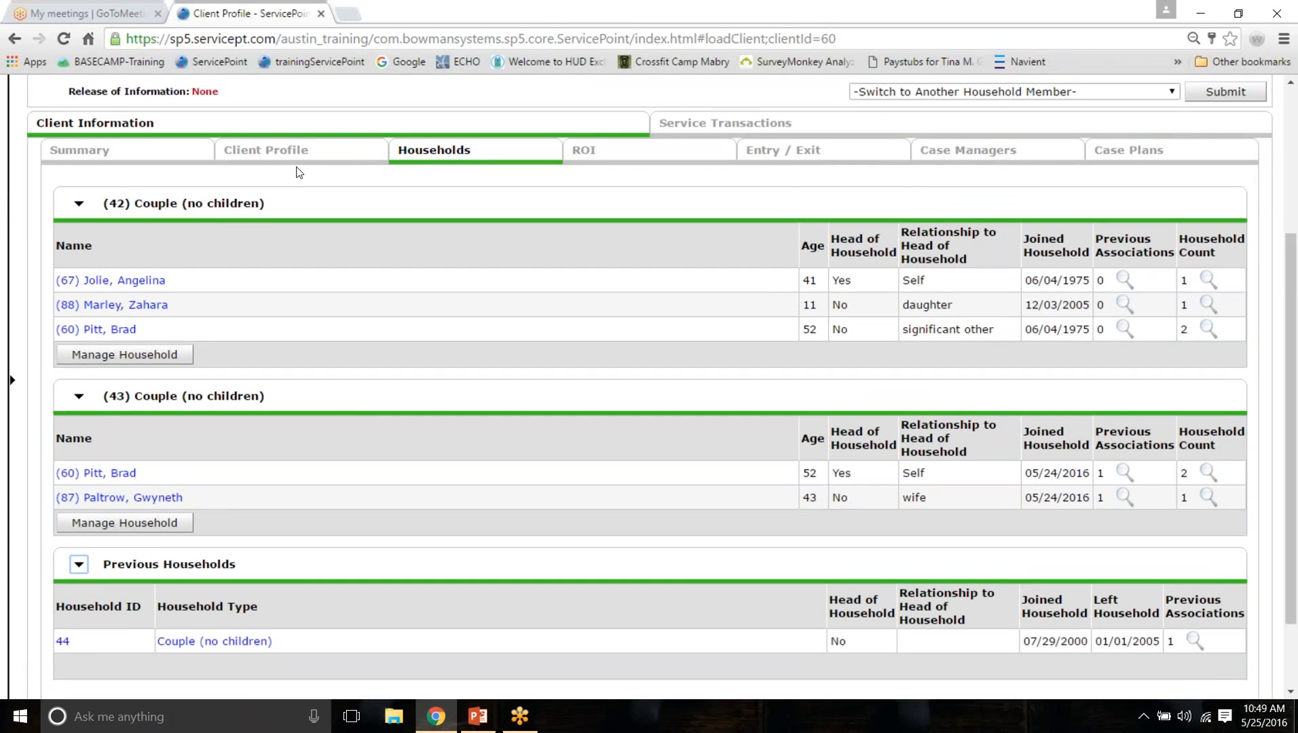
pyautogui.moveTo(270, 203); pyautogui.dragTo(109, 203)
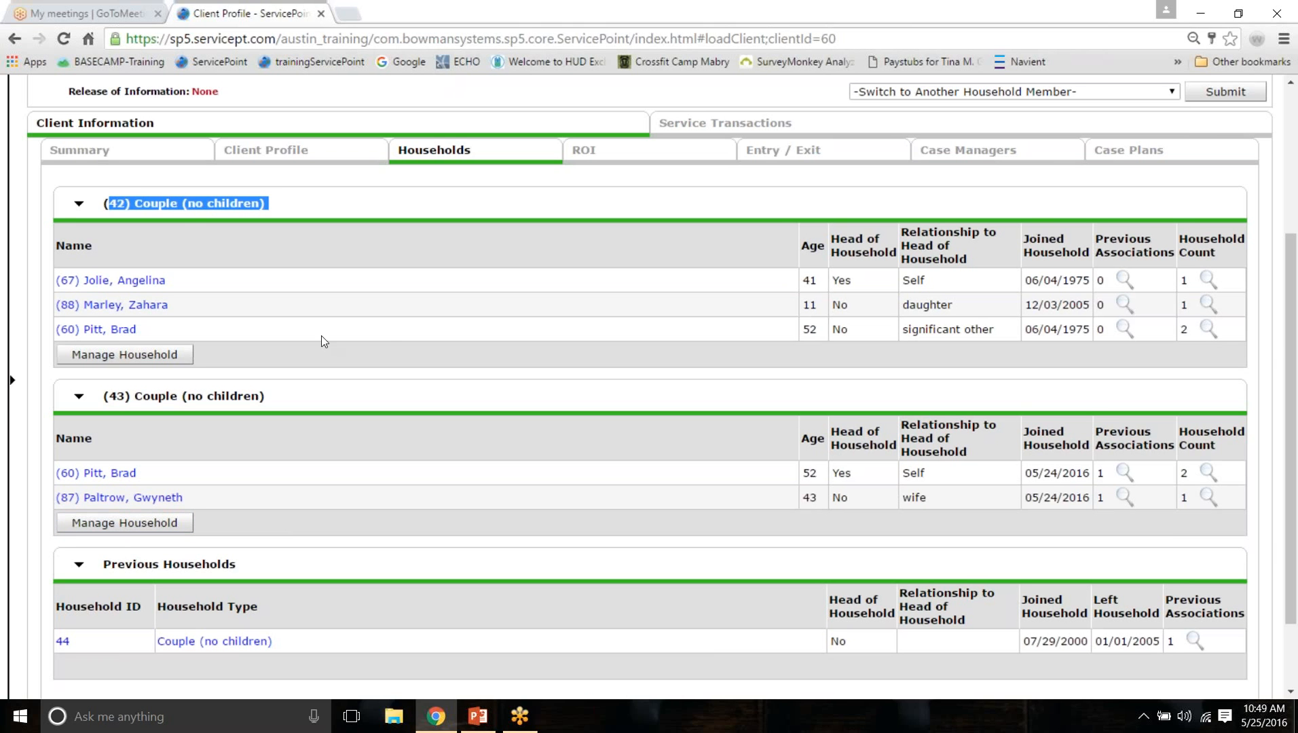
pyautogui.click(421, 296)
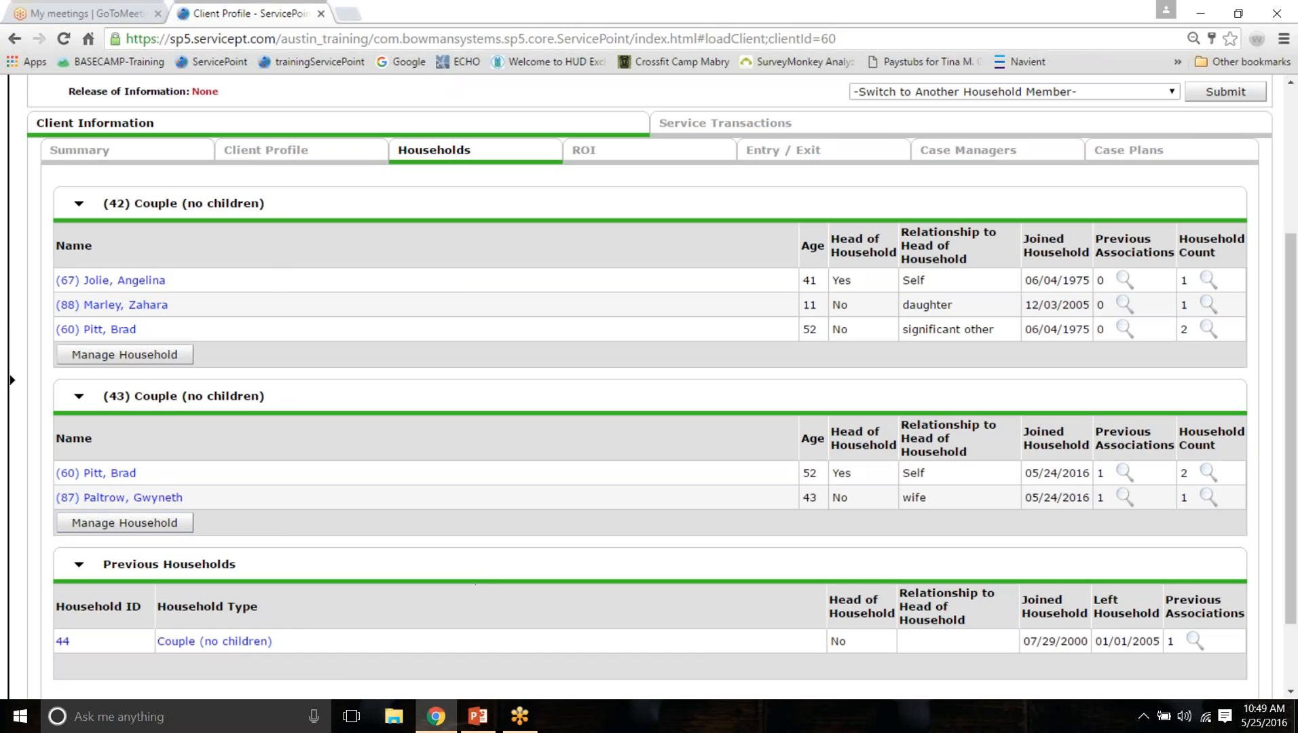
pyautogui.click(79, 565)
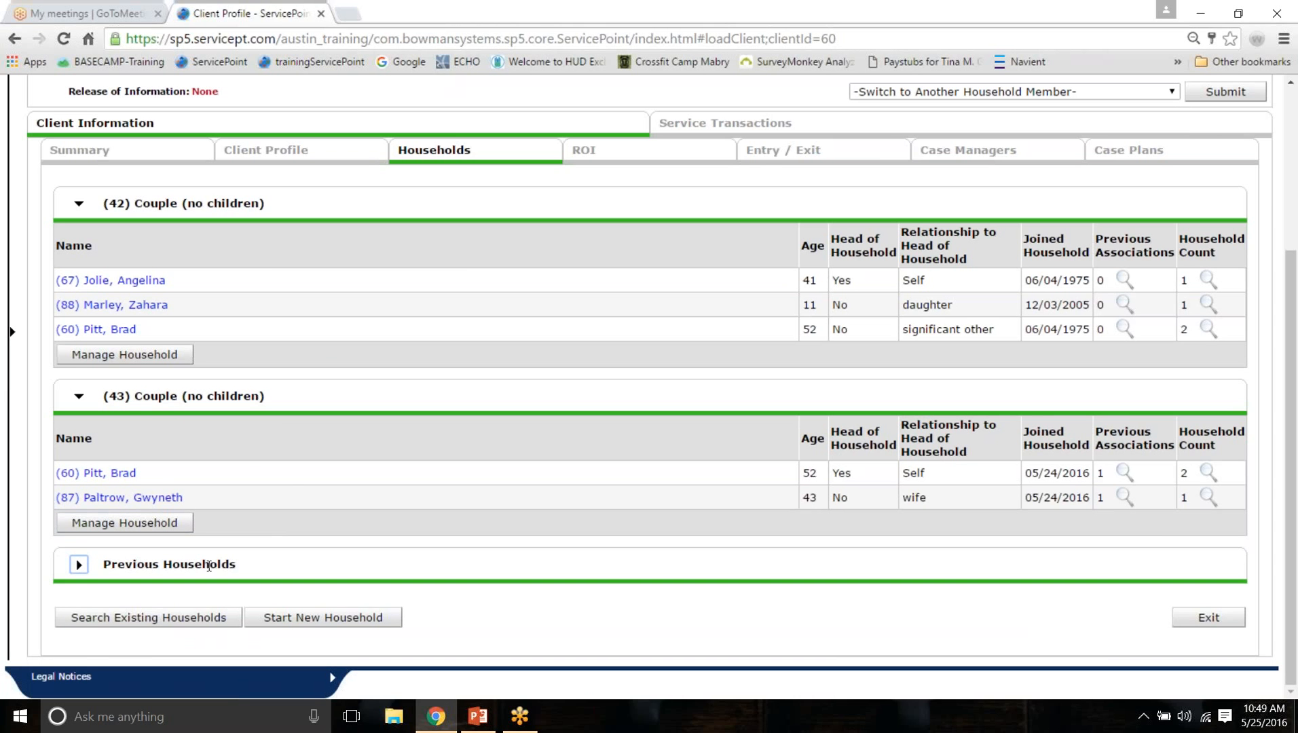
# Step: Open household 43 for management and view the Client Left Household form of its head of household, cancelling it without saving
pyautogui.click(126, 527)
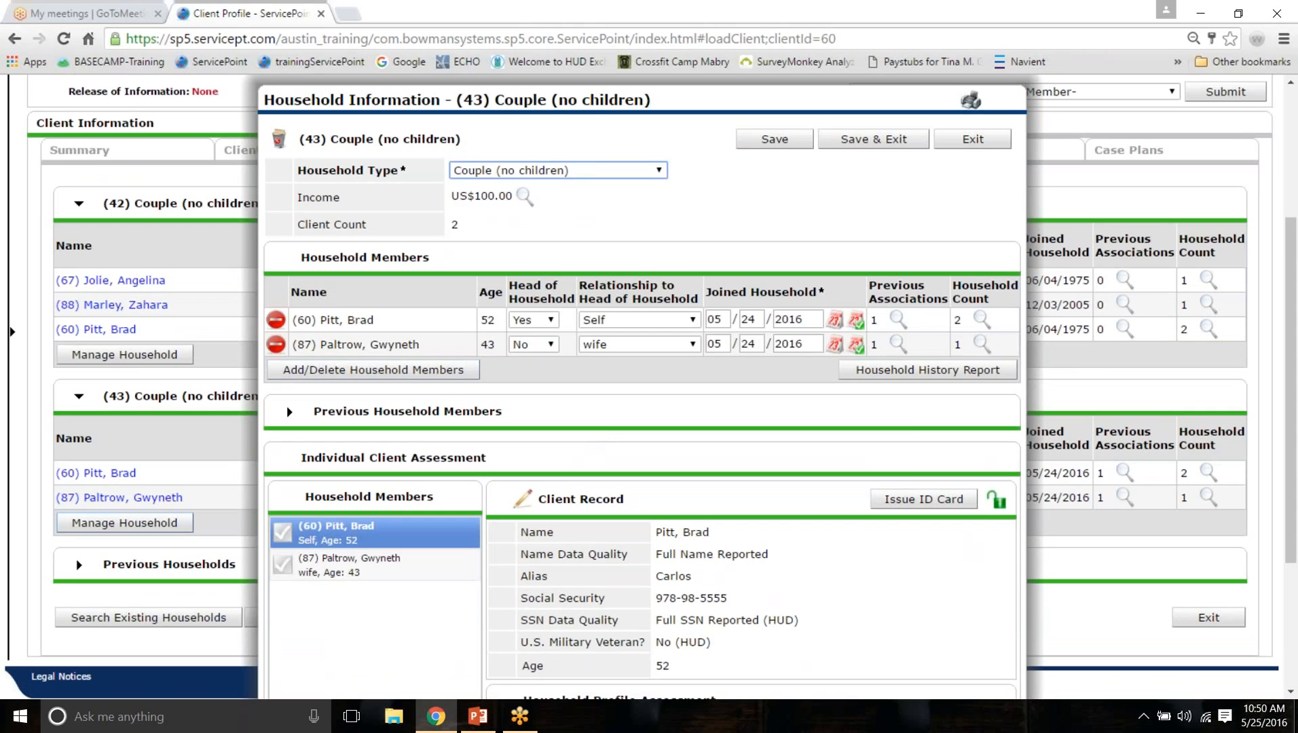
pyautogui.click(275, 326)
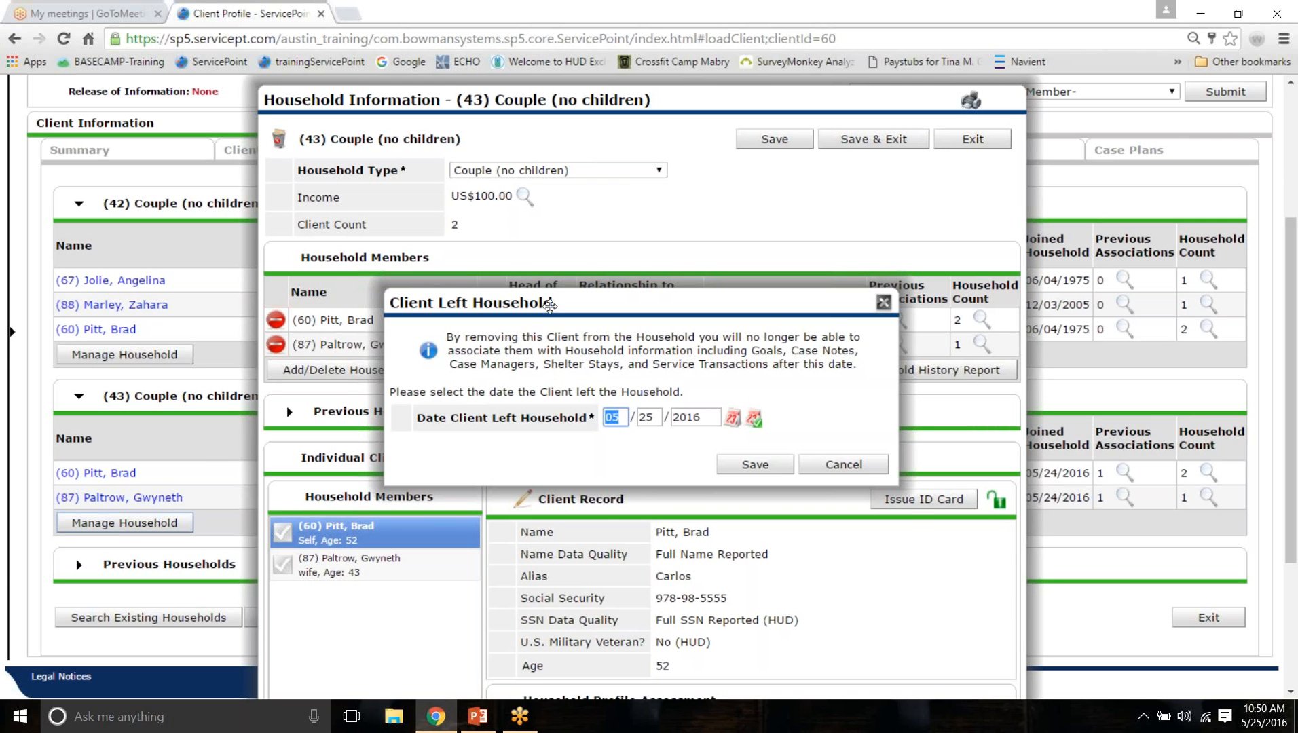
pyautogui.moveTo(550, 306)
pyautogui.mouseDown()
pyautogui.moveTo(551, 526)
pyautogui.moveTo(556, 320)
pyautogui.mouseUp()
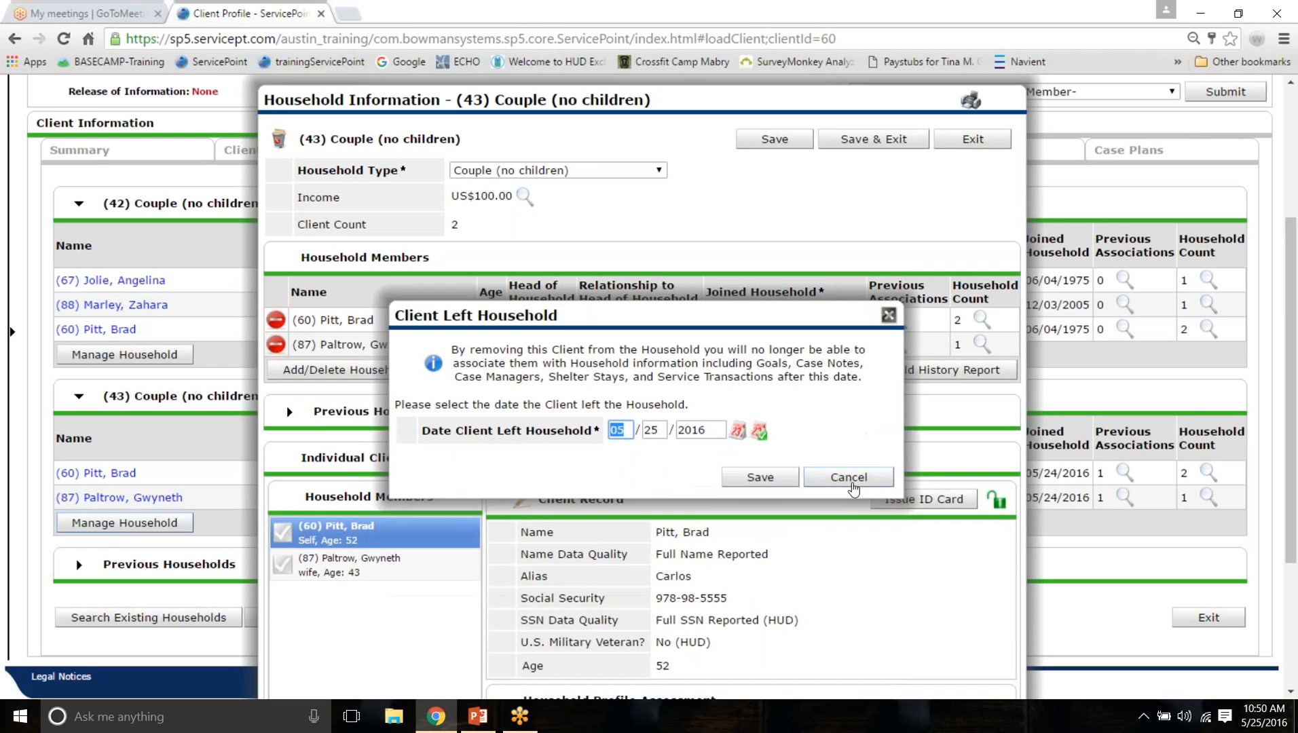
pyautogui.click(852, 483)
# Step: Remove the head of household from household 43 with 05/24/2016 as the date the client left
pyautogui.scroll(-3, 869, 154)
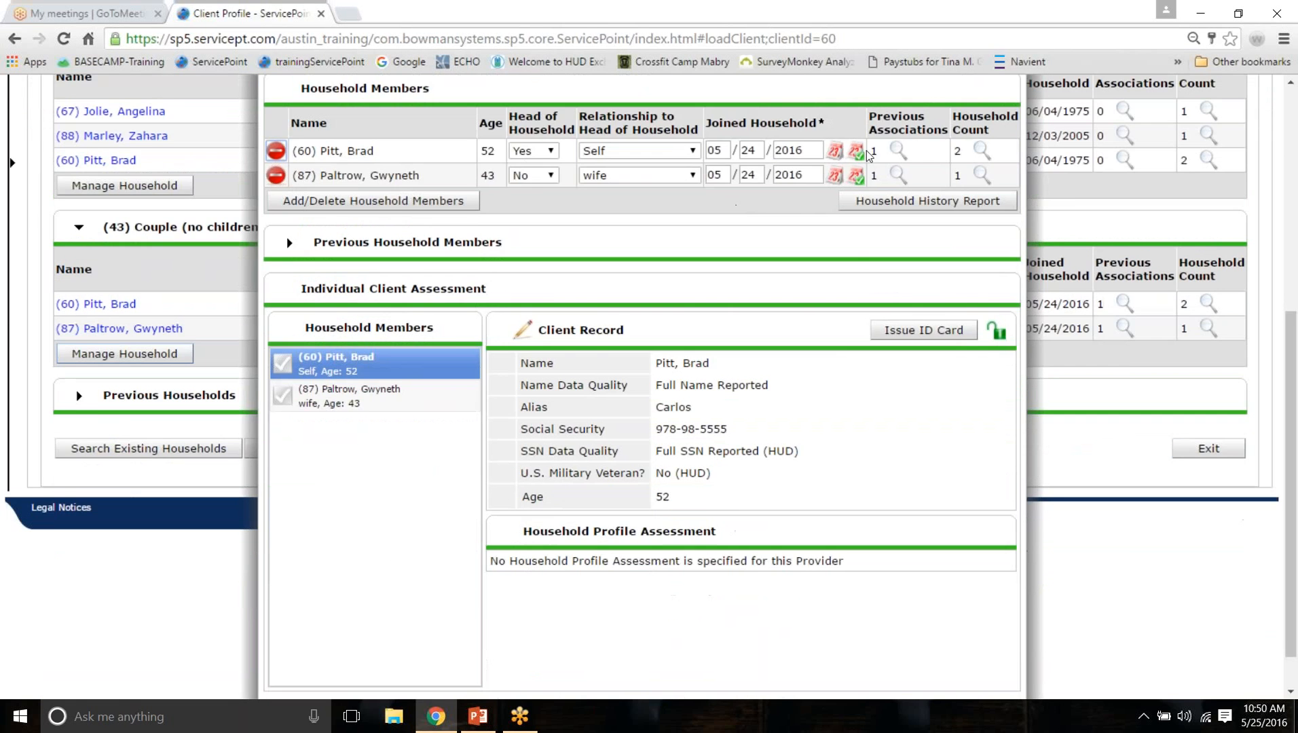
pyautogui.scroll(3, 613, 204)
pyautogui.scroll(1, 613, 205)
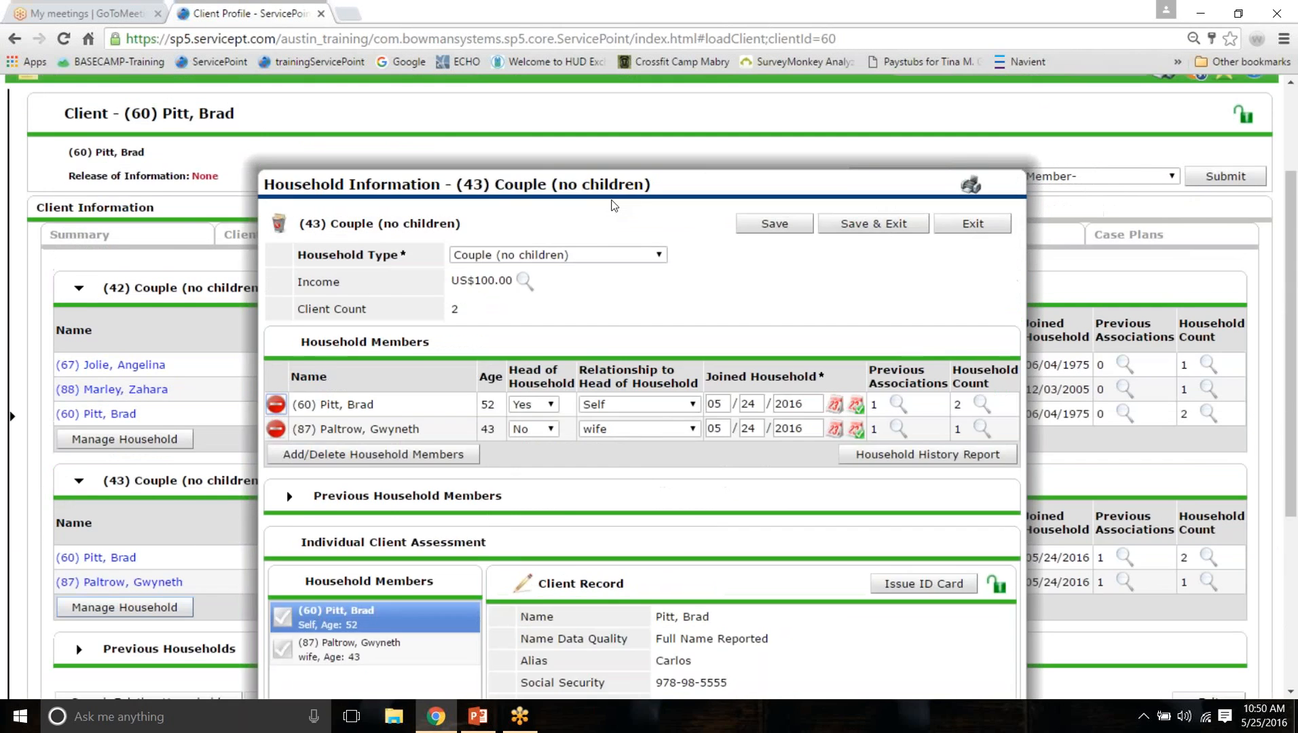
pyautogui.moveTo(611, 171)
pyautogui.mouseDown()
pyautogui.moveTo(562, 589)
pyautogui.moveTo(574, 590)
pyautogui.moveTo(622, 262)
pyautogui.moveTo(639, 457)
pyautogui.moveTo(670, 510)
pyautogui.moveTo(632, 170)
pyautogui.mouseUp()
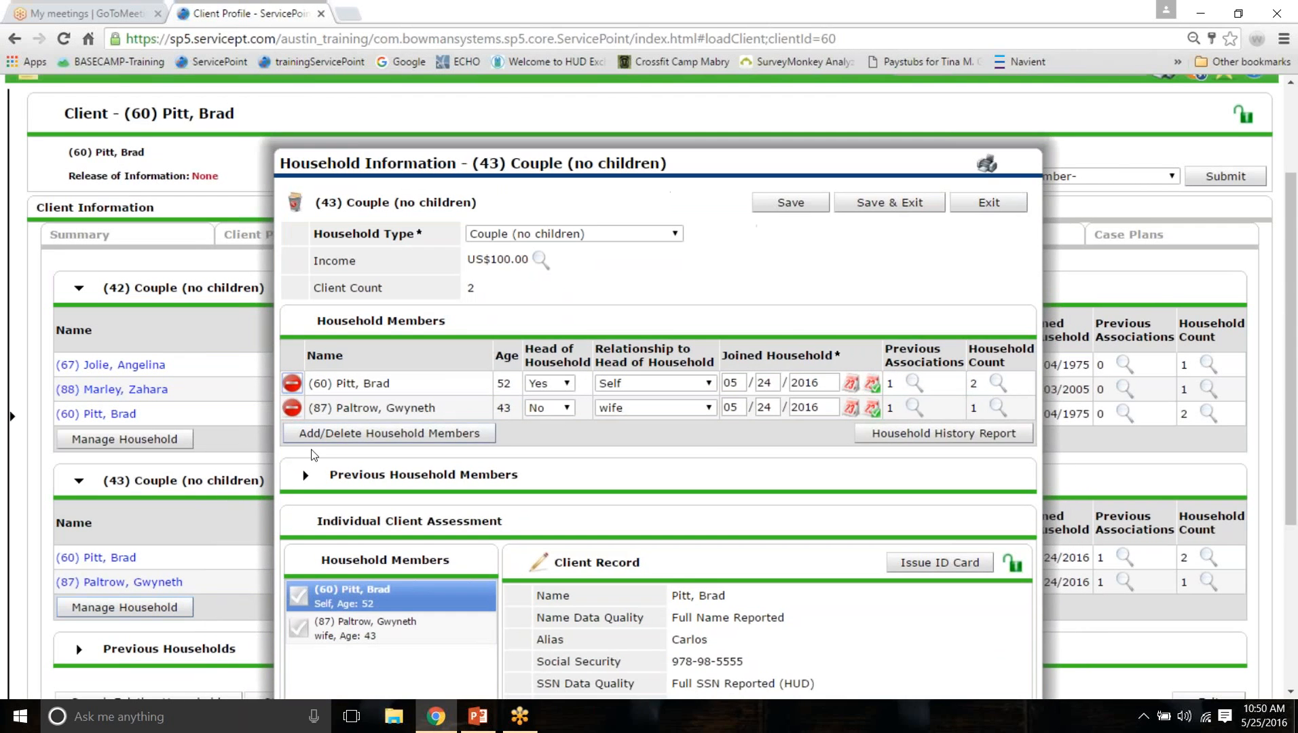
pyautogui.click(292, 383)
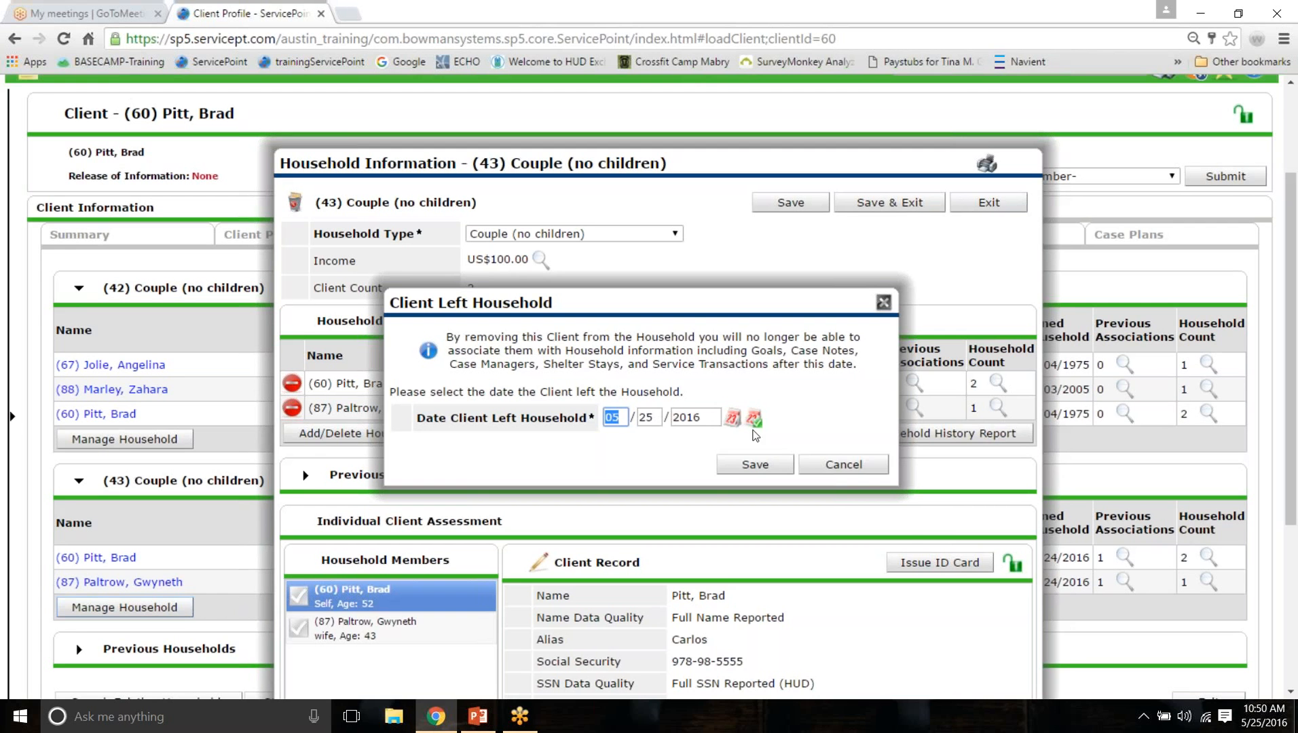
pyautogui.click(732, 418)
pyautogui.click(824, 522)
pyautogui.click(752, 465)
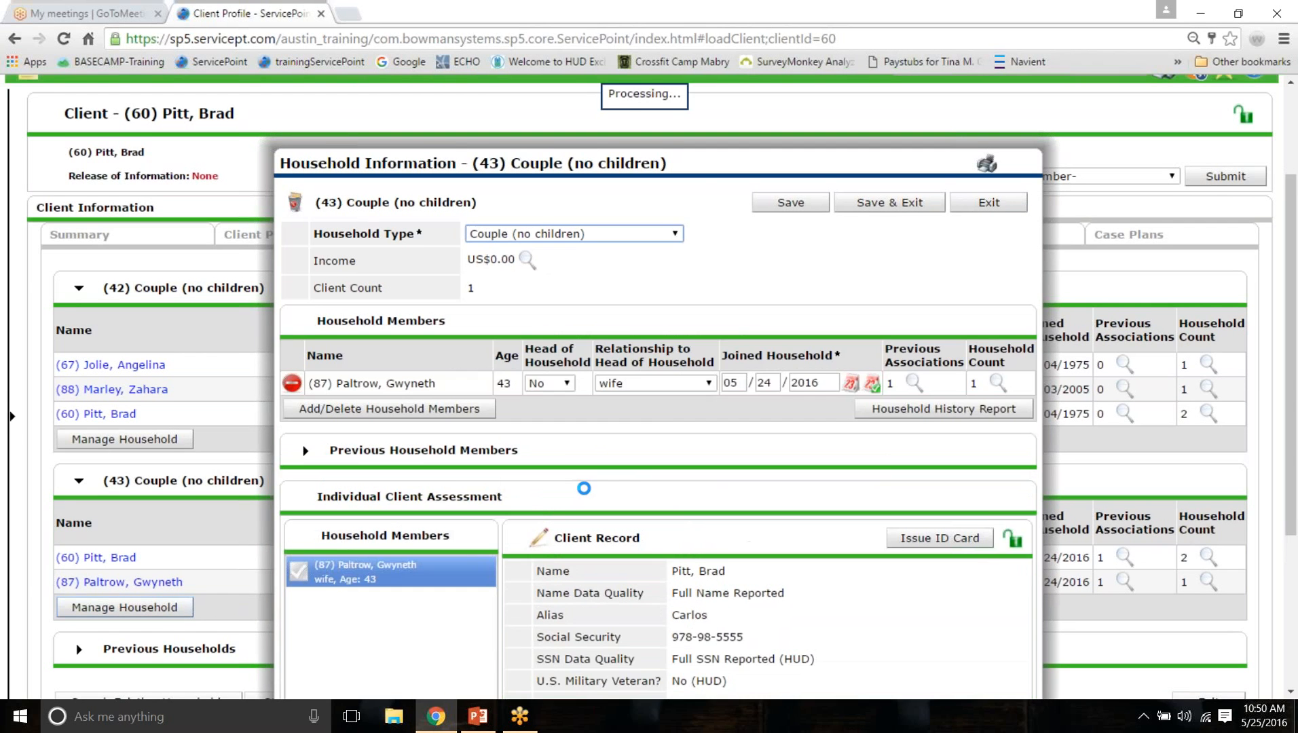
# Step: Remove the remaining member, the wife, from household 43 with 05/24/2016 as the date the client left
pyautogui.scroll(-1, 583, 487)
pyautogui.click(292, 299)
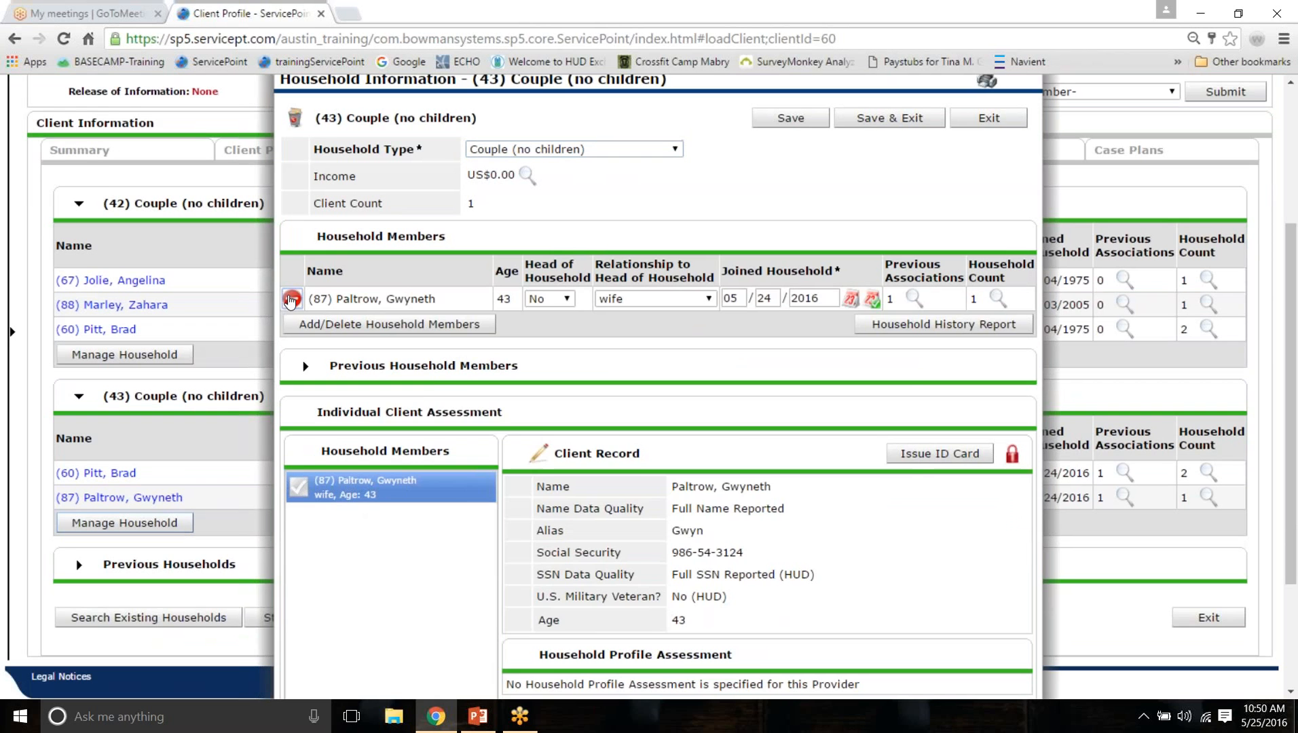
pyautogui.click(732, 418)
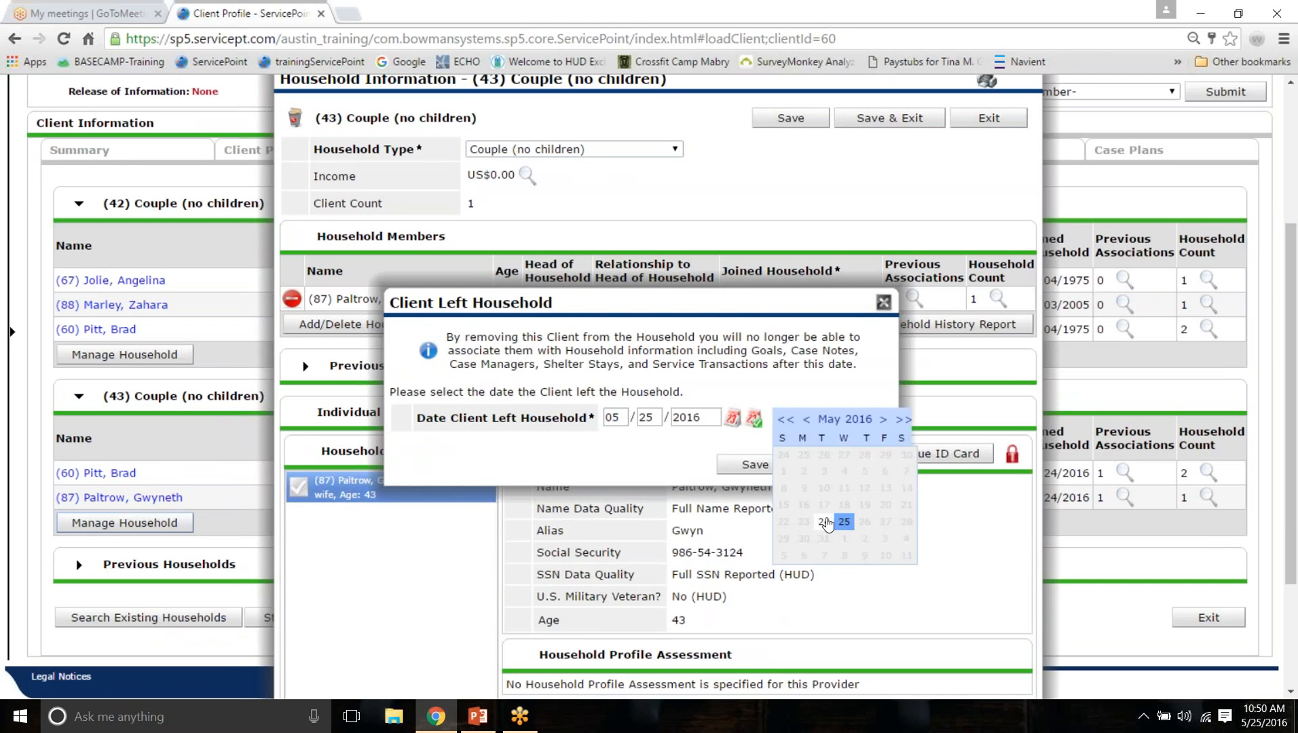
pyautogui.click(827, 523)
pyautogui.click(754, 464)
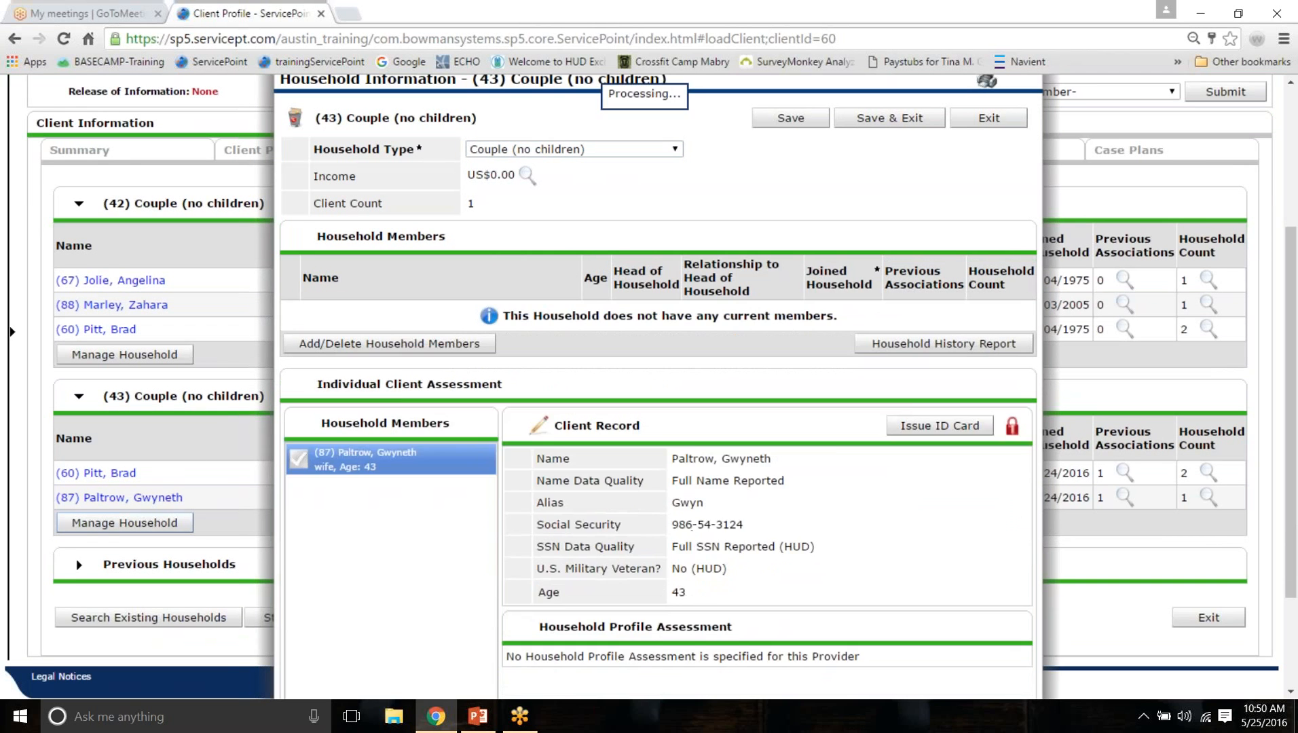
# Step: Review household 43's previous members and Household History Report, and exit back to the client's household records
pyautogui.scroll(1, 243, 185)
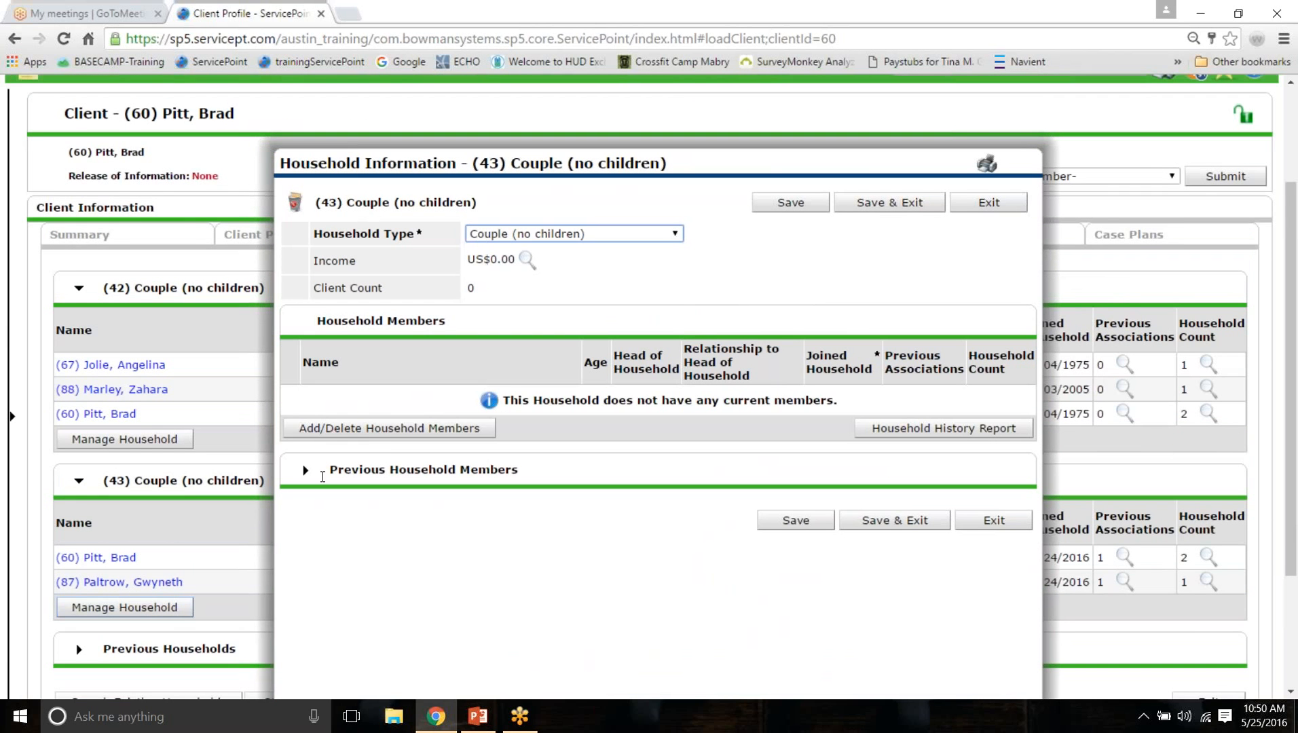
pyautogui.click(311, 472)
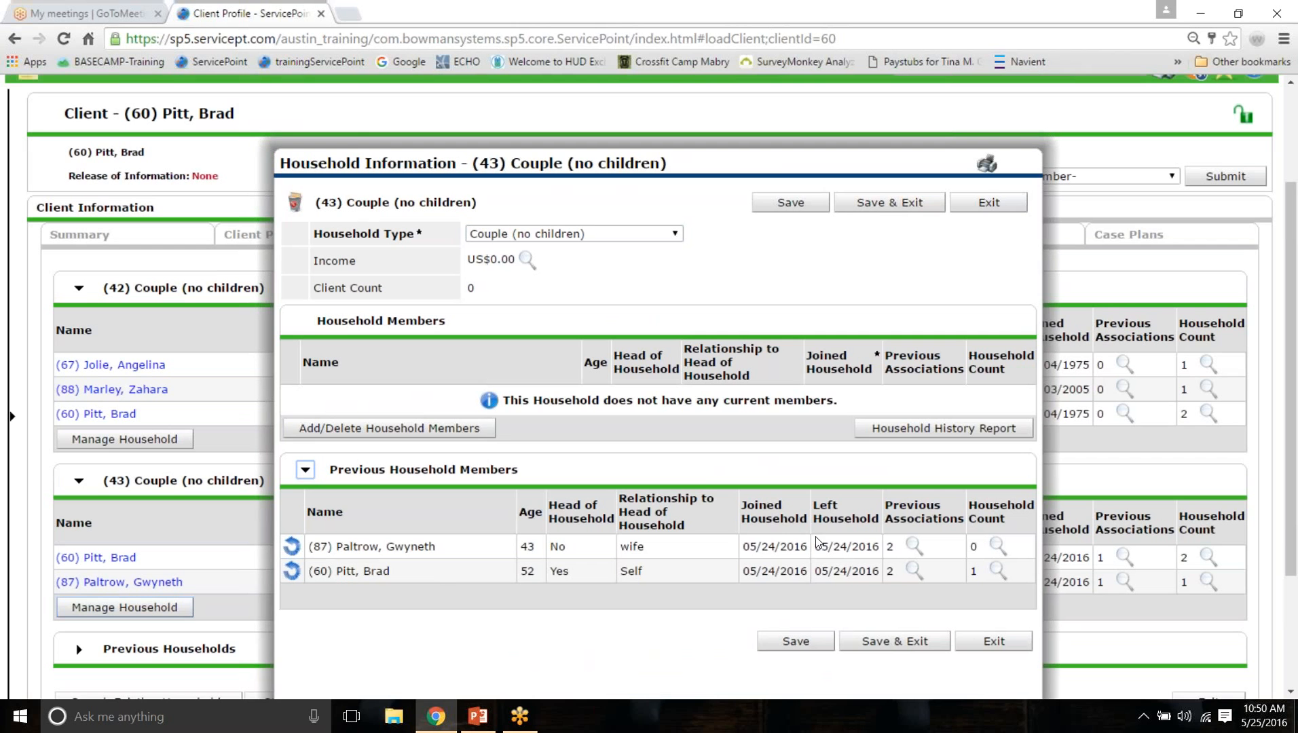
pyautogui.click(902, 433)
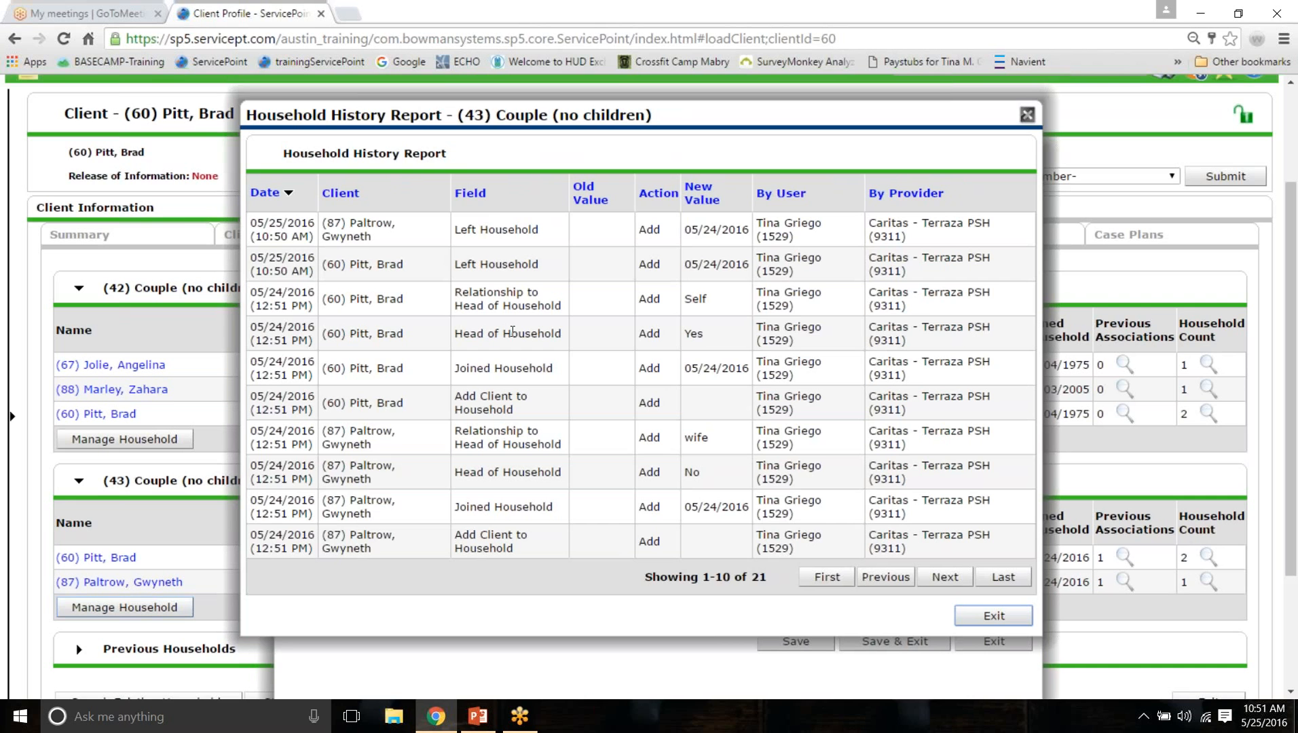
pyautogui.click(995, 616)
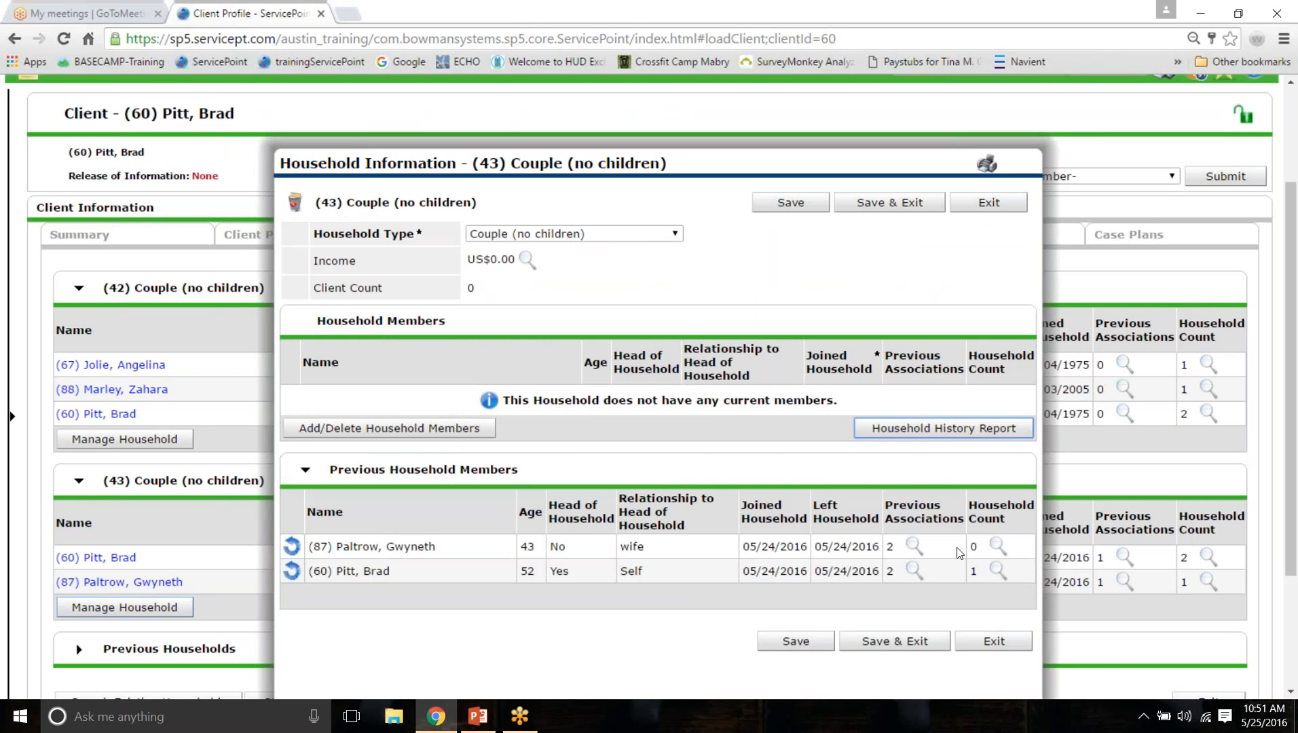
pyautogui.scroll(-3, 1000, 615)
pyautogui.click(994, 472)
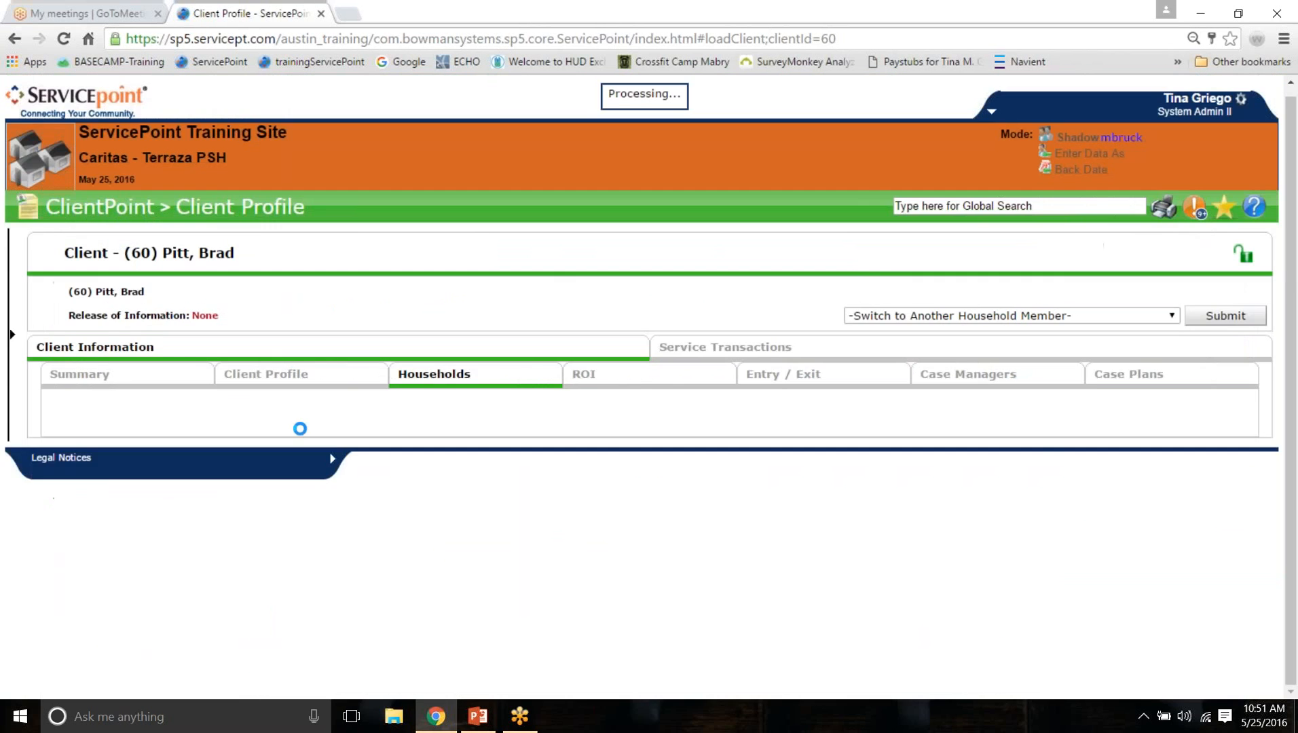
# Step: Expand the client's Previous Households and examine the joined and left dates of households 43 and 44
pyautogui.scroll(-1, 438, 380)
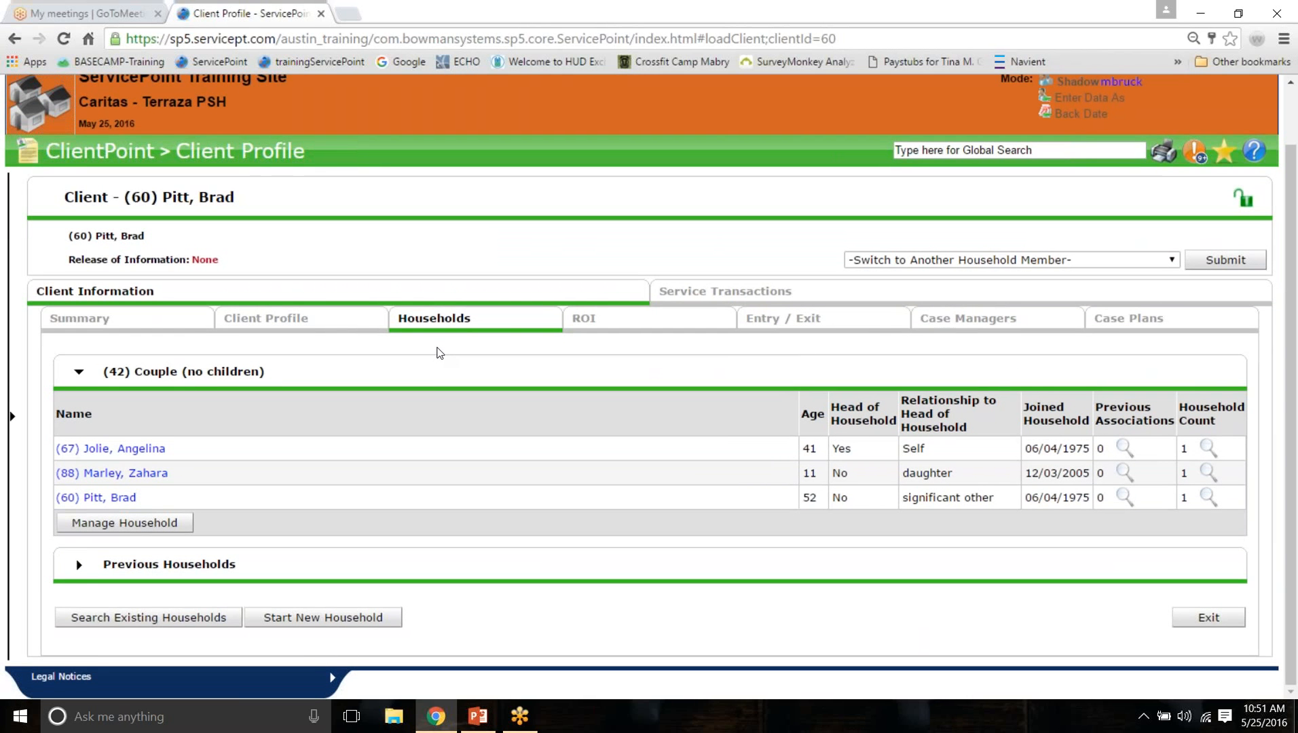
pyautogui.click(79, 566)
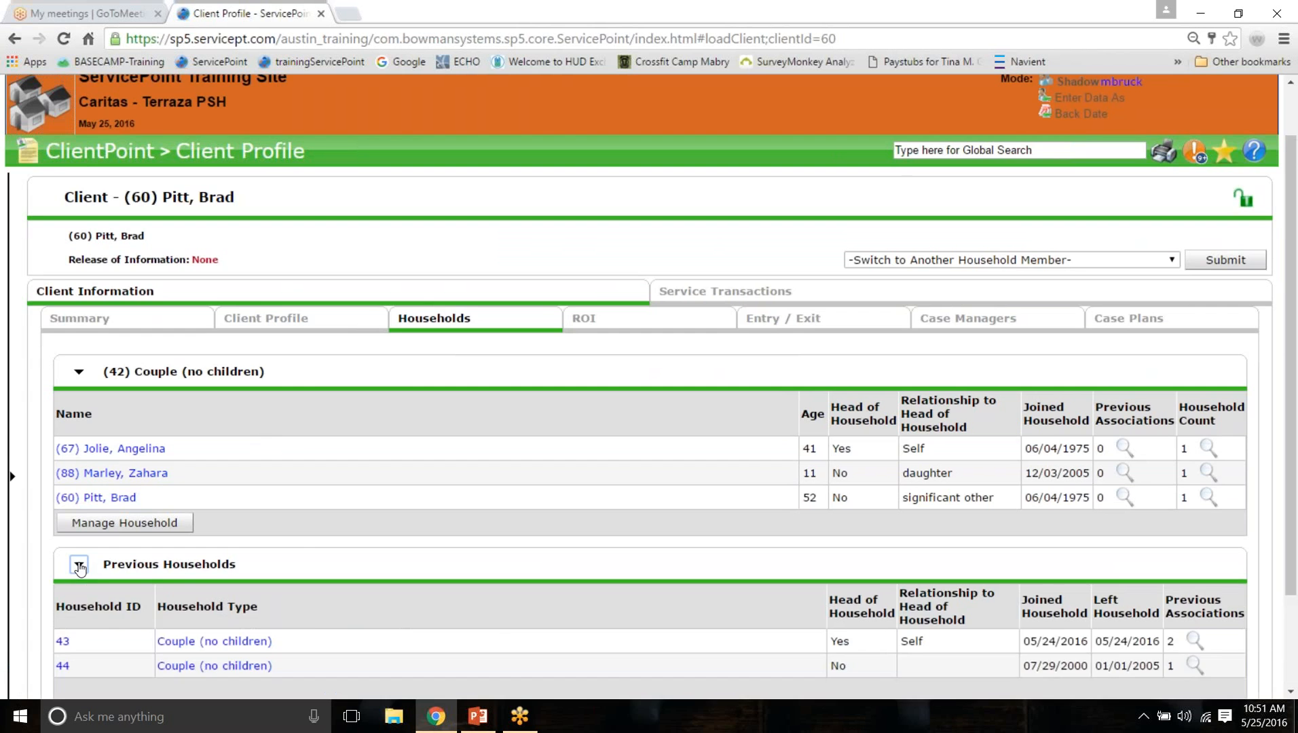
pyautogui.scroll(-2, 79, 566)
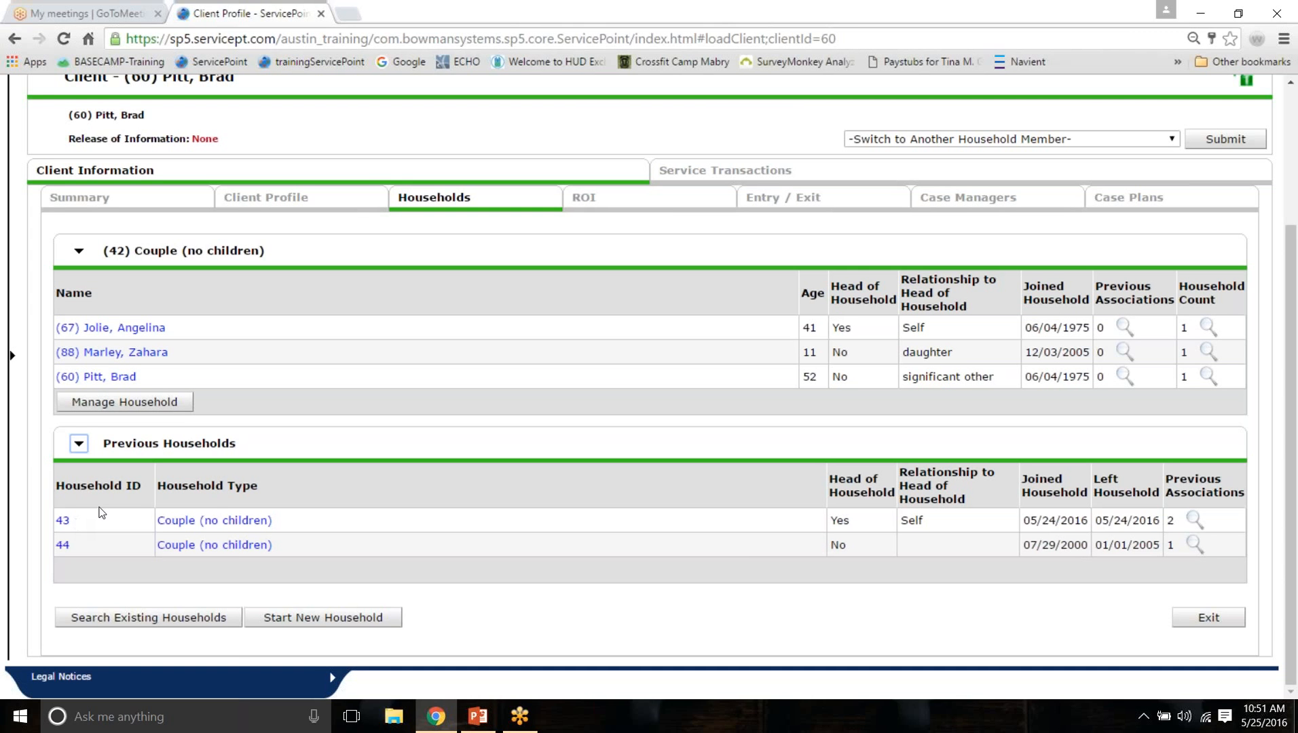
pyautogui.click(79, 446)
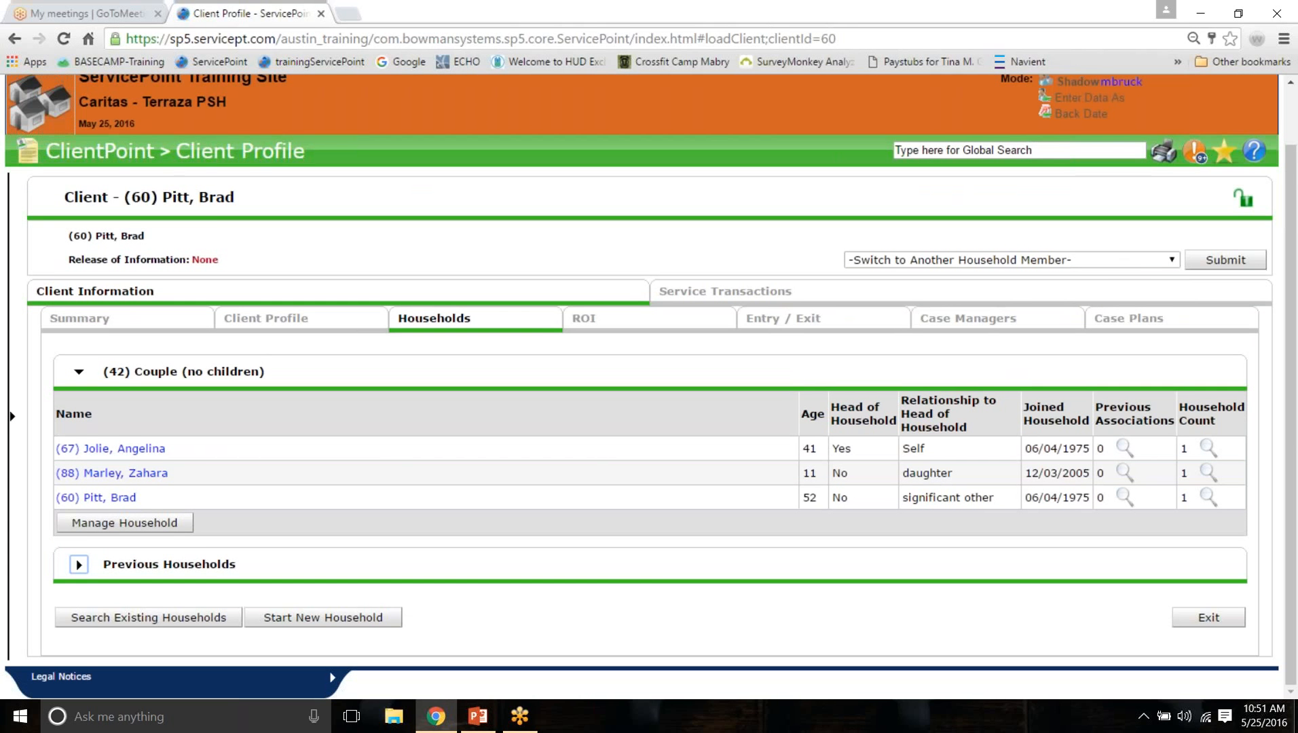
pyautogui.click(79, 564)
pyautogui.scroll(-1, 649, 407)
pyautogui.scroll(-1, 62, 557)
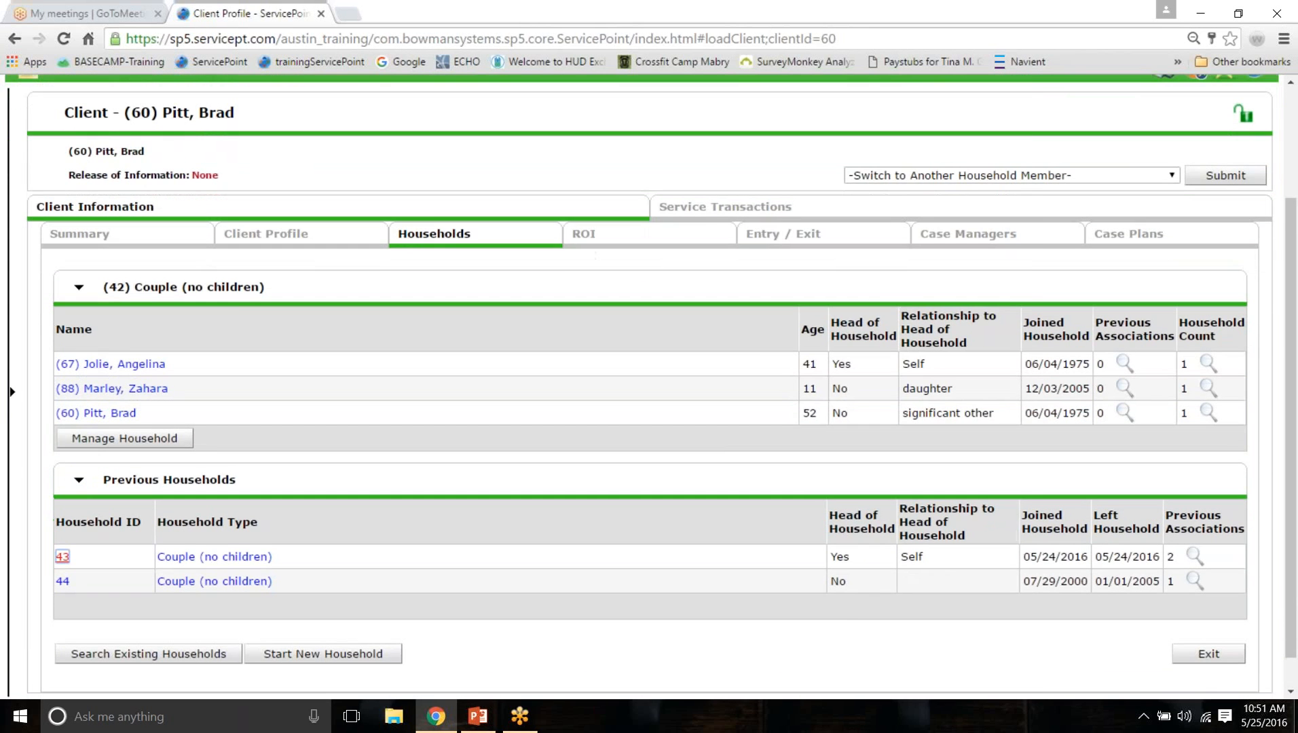
# Step: Open previous household 43, check its Household History Report, and exit back to the client's household records
pyautogui.click(62, 556)
pyautogui.click(879, 380)
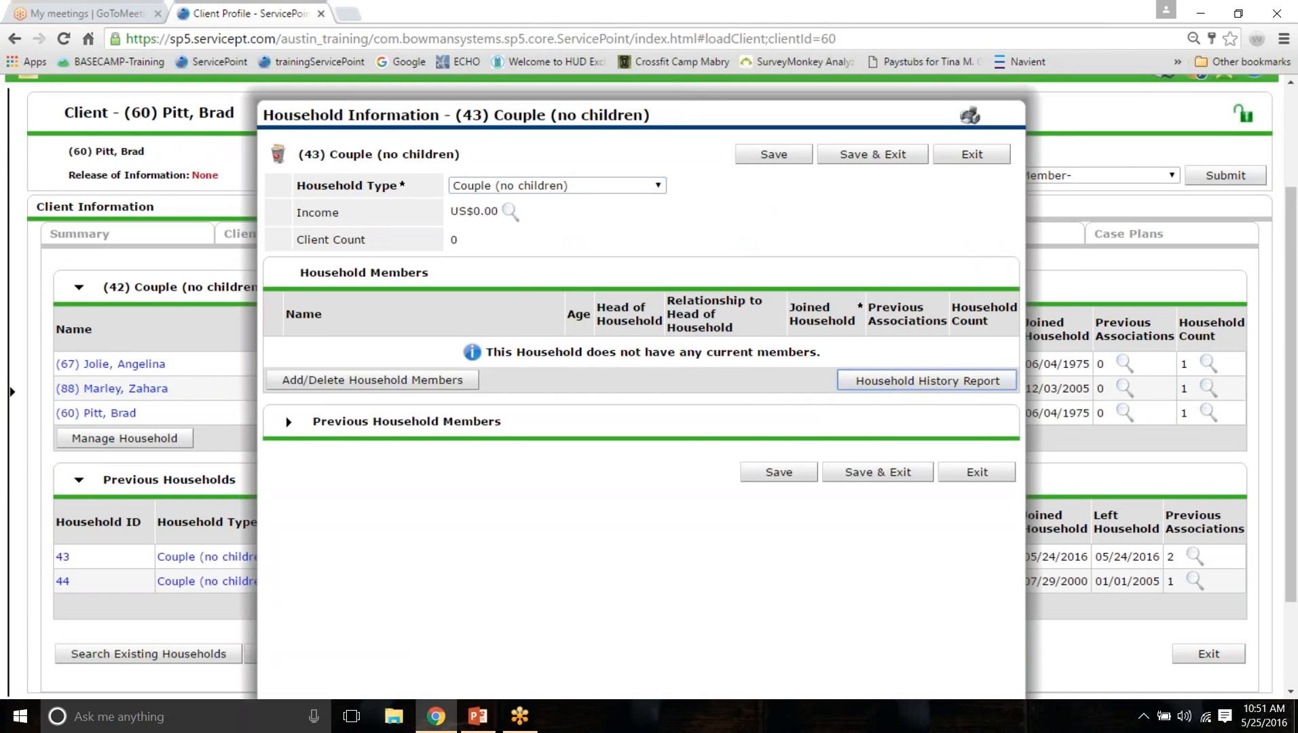
pyautogui.click(991, 616)
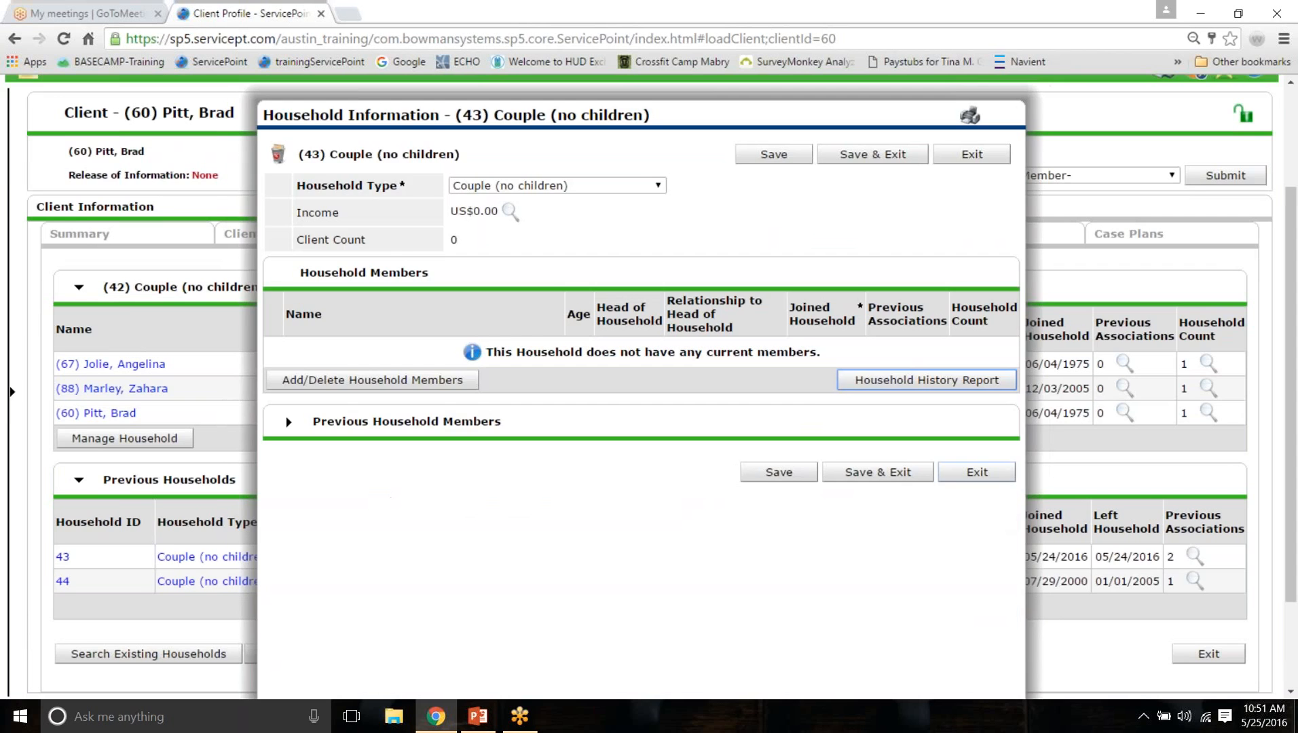
pyautogui.click(944, 470)
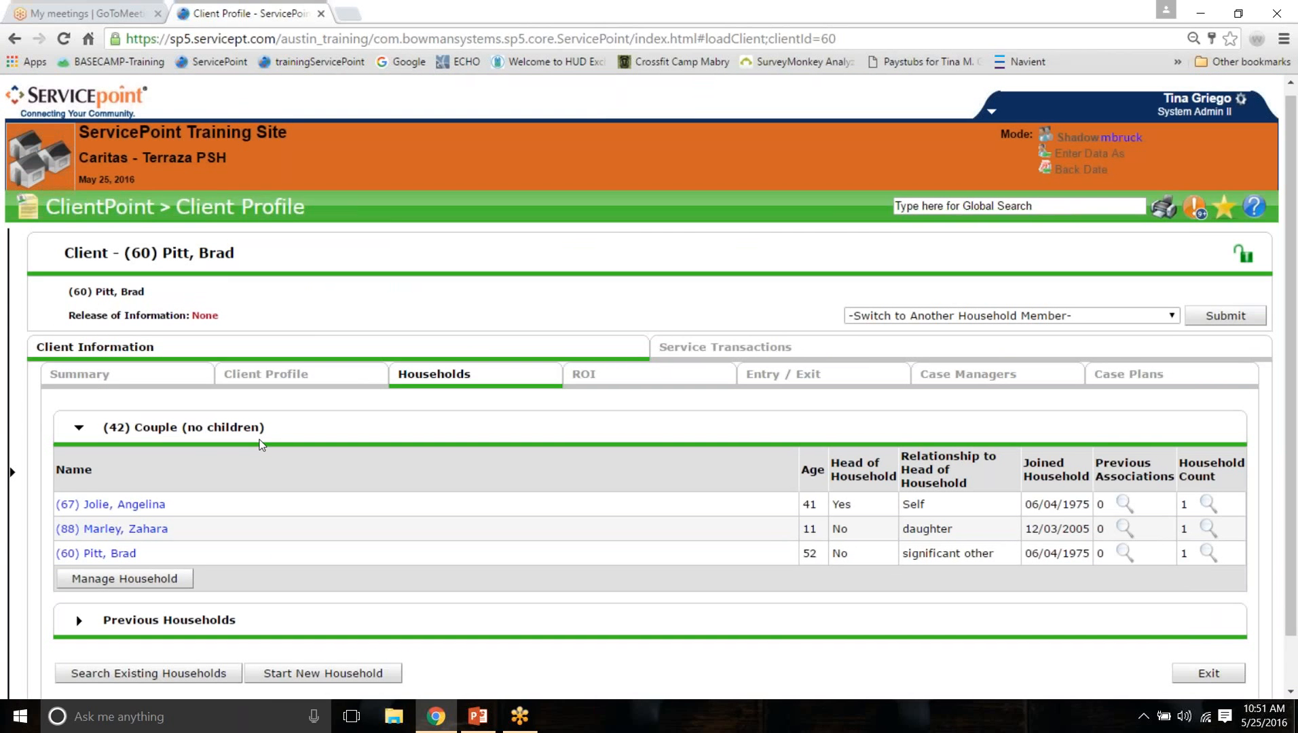
# Step: Check household 42 in the client's records, and examine the Caritas - Terraza PSH program and entry date on the client summary
pyautogui.moveTo(273, 432); pyautogui.dragTo(106, 433)
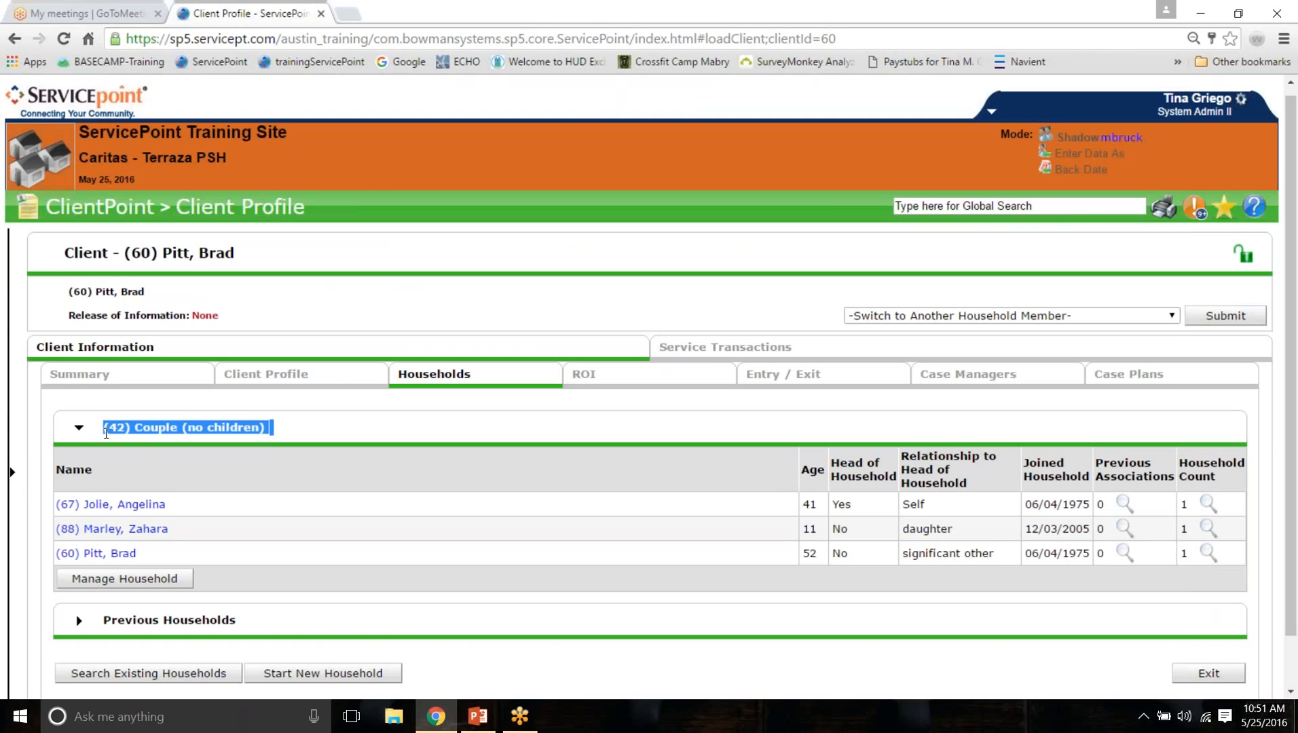
pyautogui.scroll(-1, 106, 434)
pyautogui.click(155, 332)
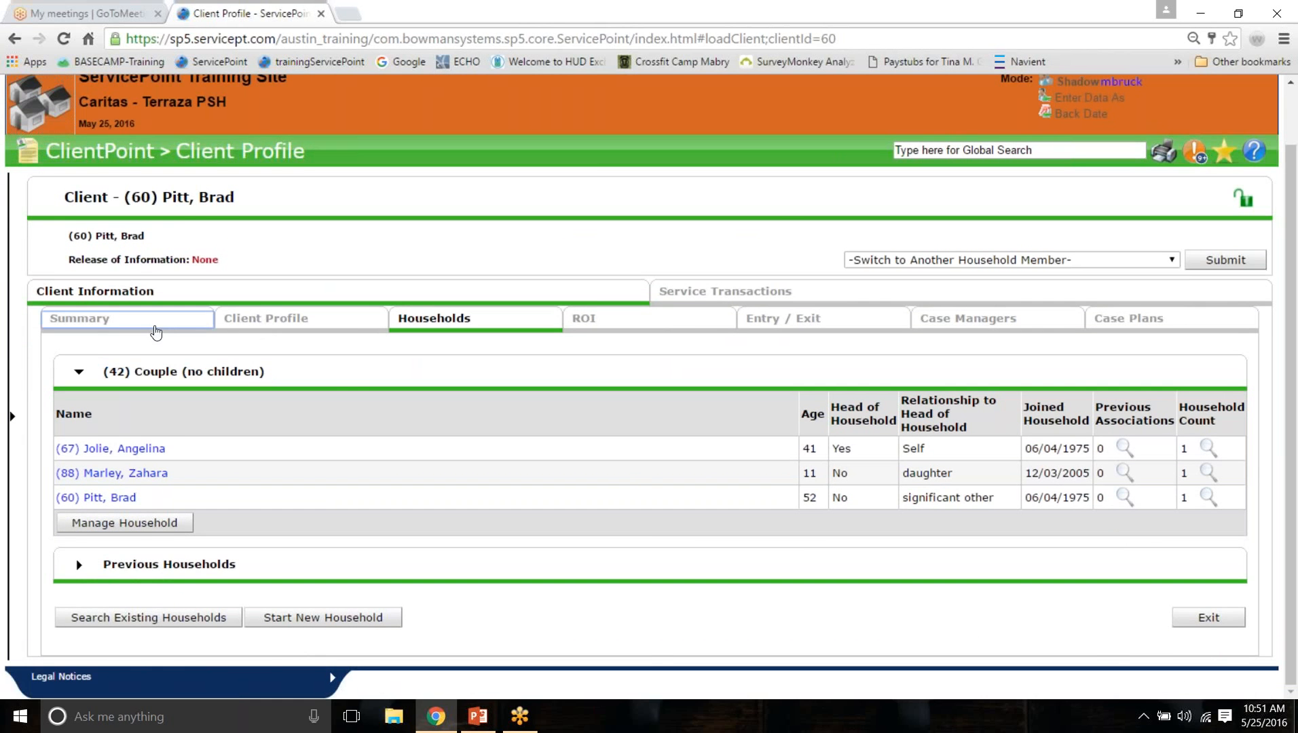
pyautogui.scroll(-5, 156, 332)
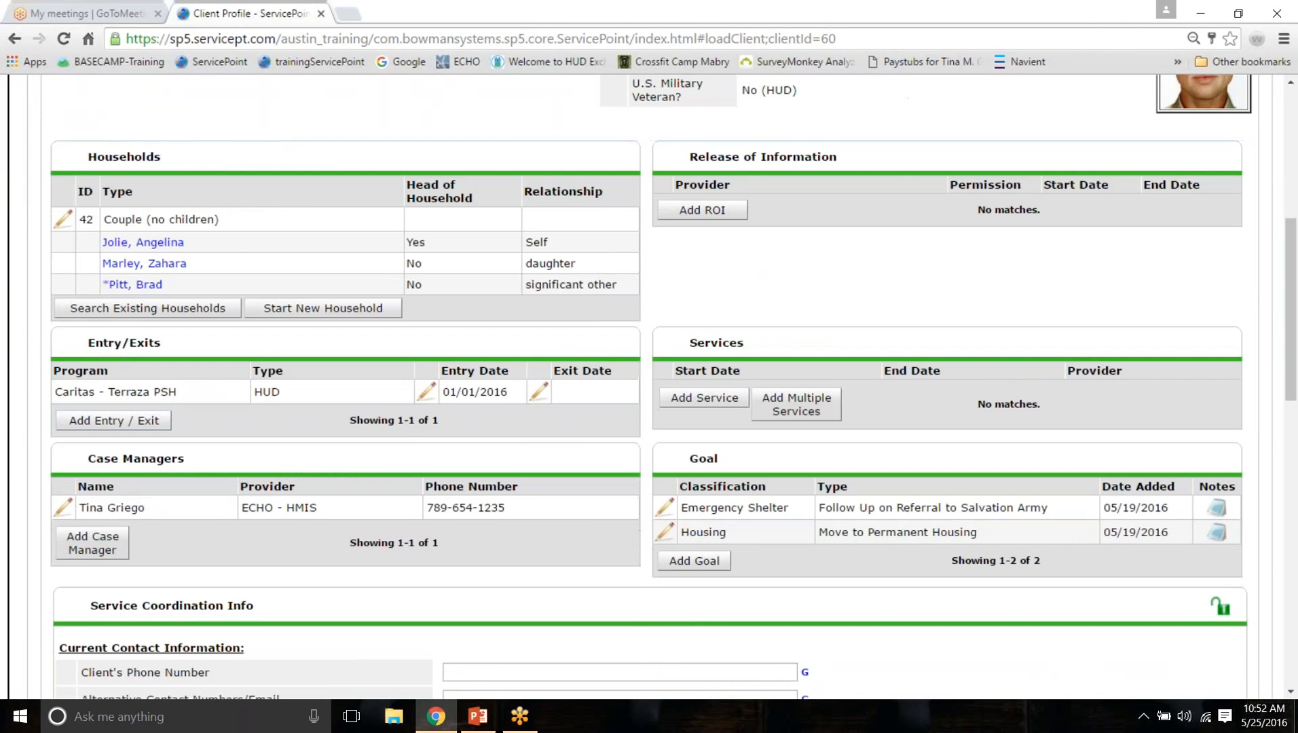
pyautogui.moveTo(56, 392); pyautogui.dragTo(199, 394)
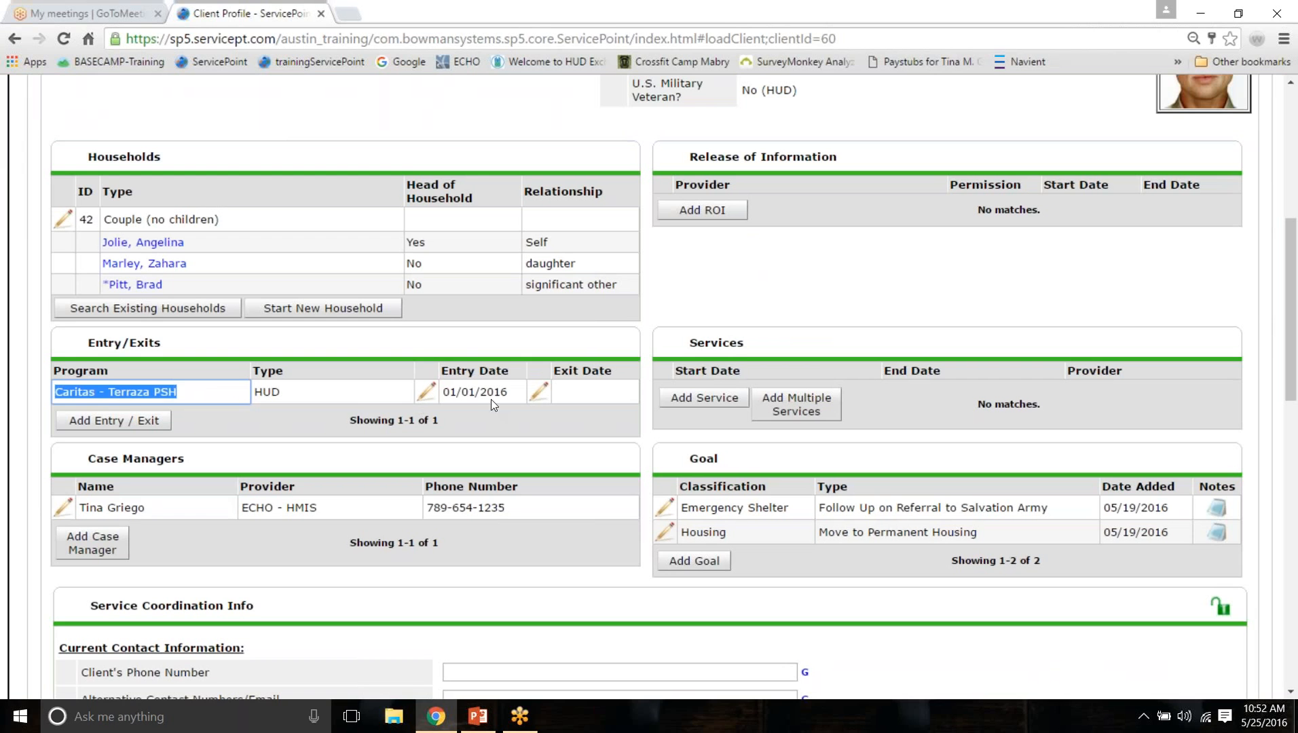
pyautogui.moveTo(510, 393); pyautogui.dragTo(444, 394)
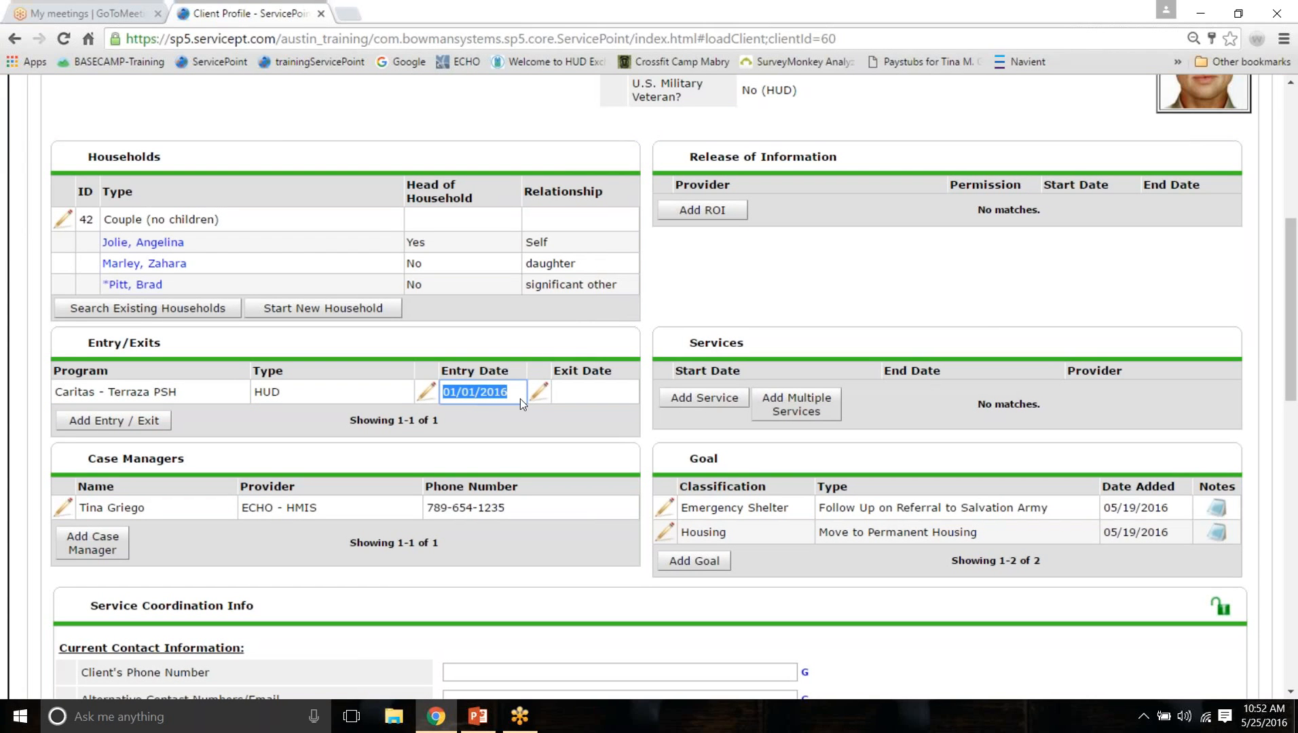
# Step: Open the Caritas - Terraza PSH entry, review its associated household members and HUD UDEs (2015) assessment, and return to the client summary
pyautogui.click(426, 392)
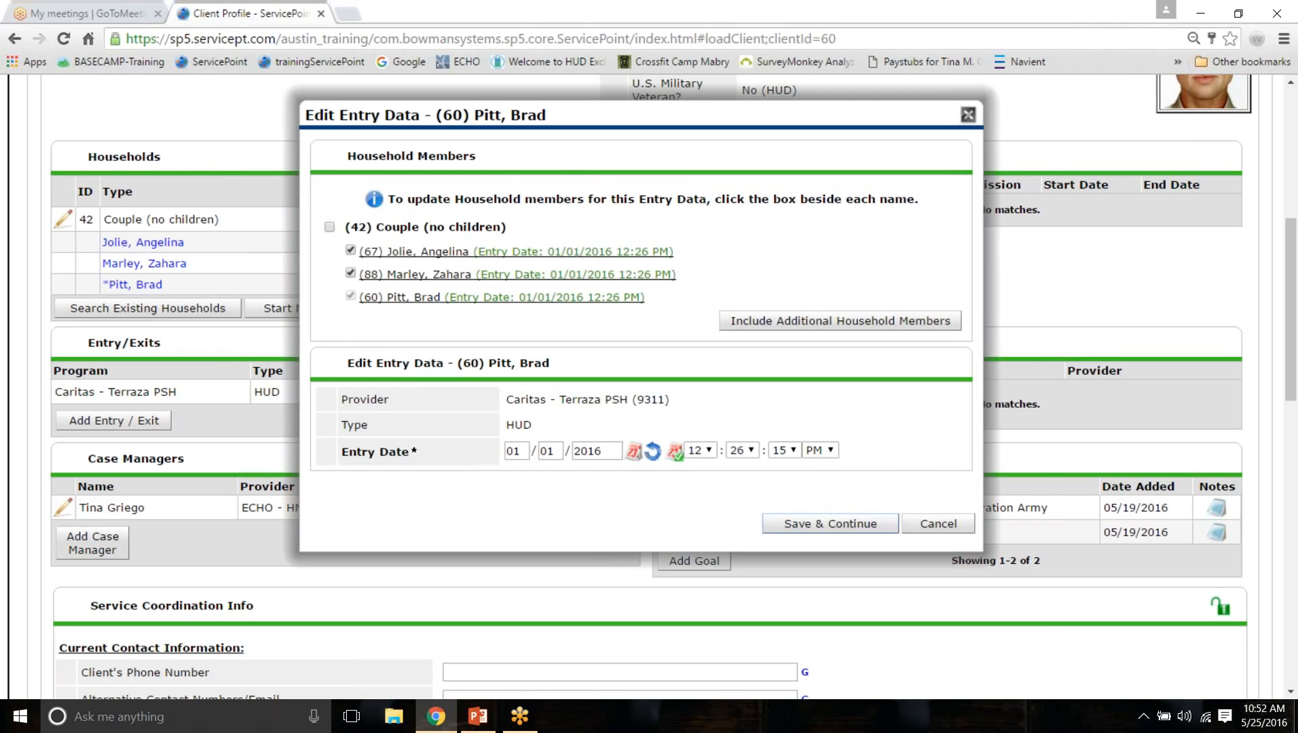
pyautogui.click(832, 524)
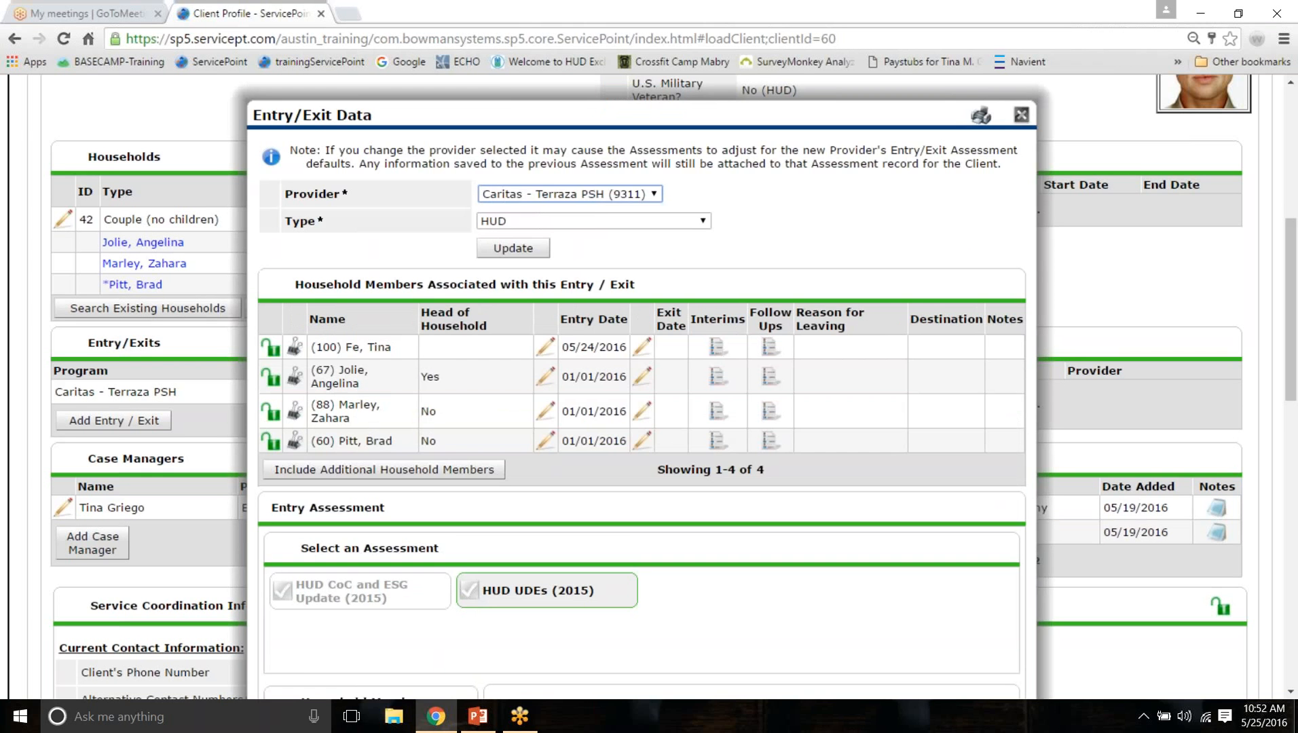
pyautogui.scroll(-5, 918, 406)
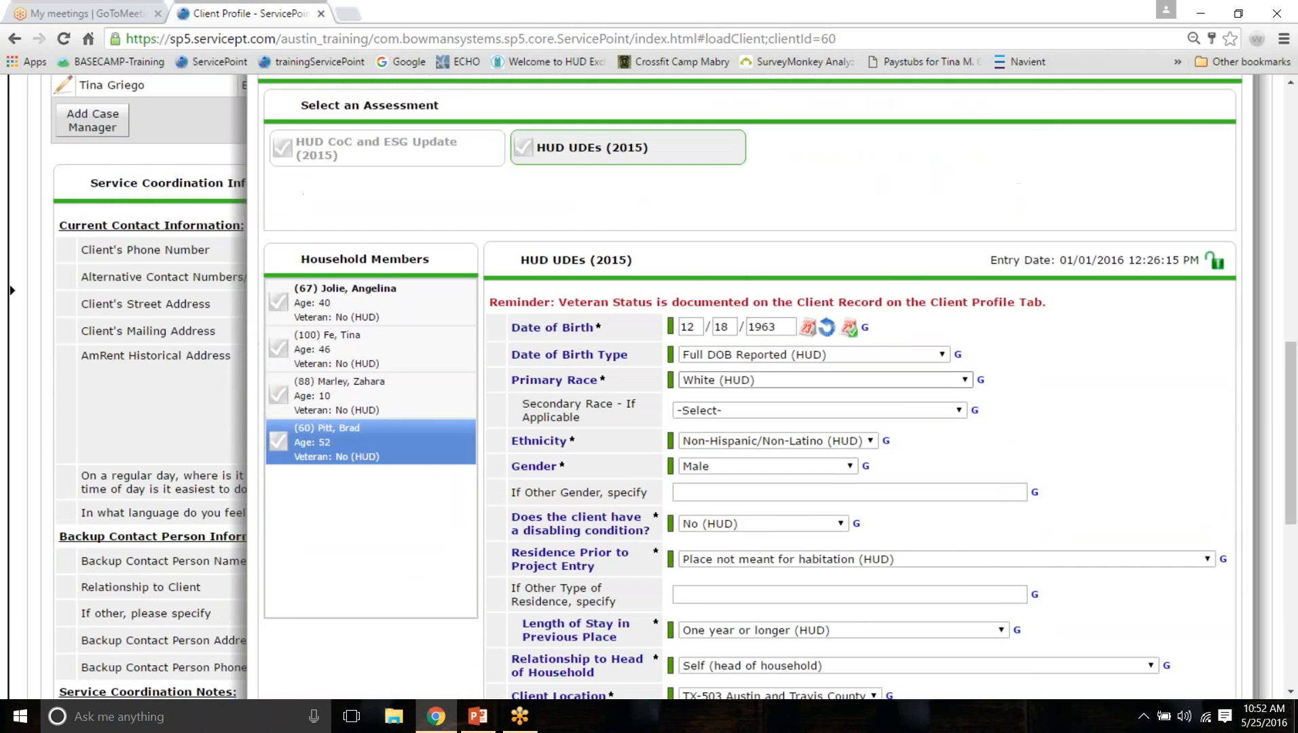
pyautogui.scroll(2, 1175, 273)
pyautogui.scroll(-9, 1175, 274)
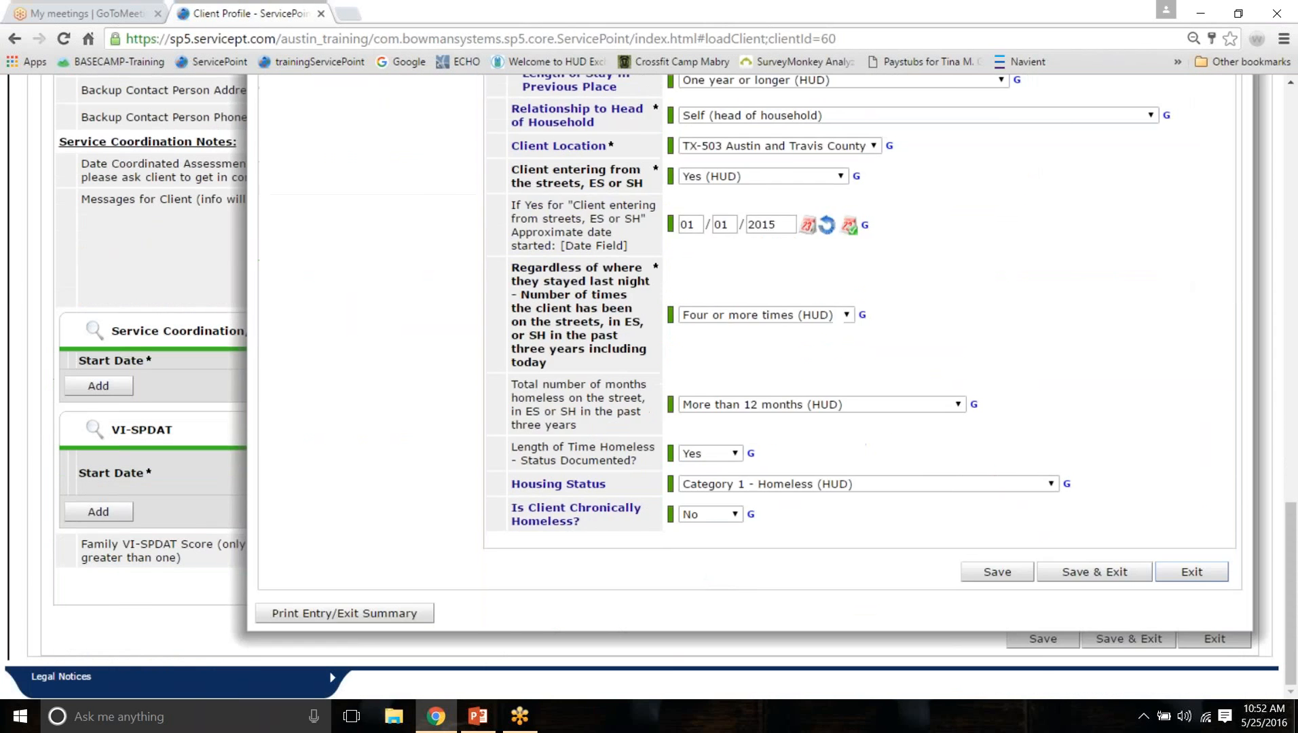
pyautogui.click(1095, 572)
pyautogui.scroll(13, 649, 387)
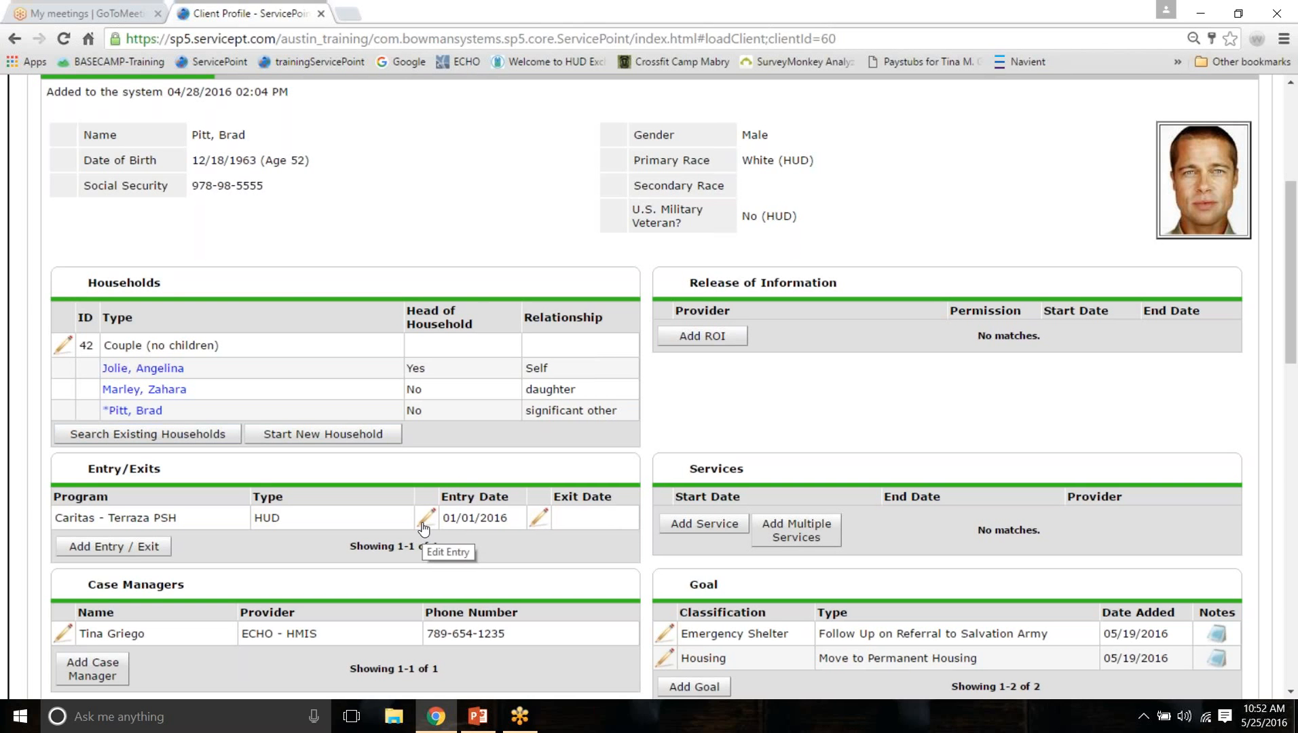
# Step: Open household 42 for adding or deleting members, collapse its previous members, and show the client search for adding clients
pyautogui.click(63, 346)
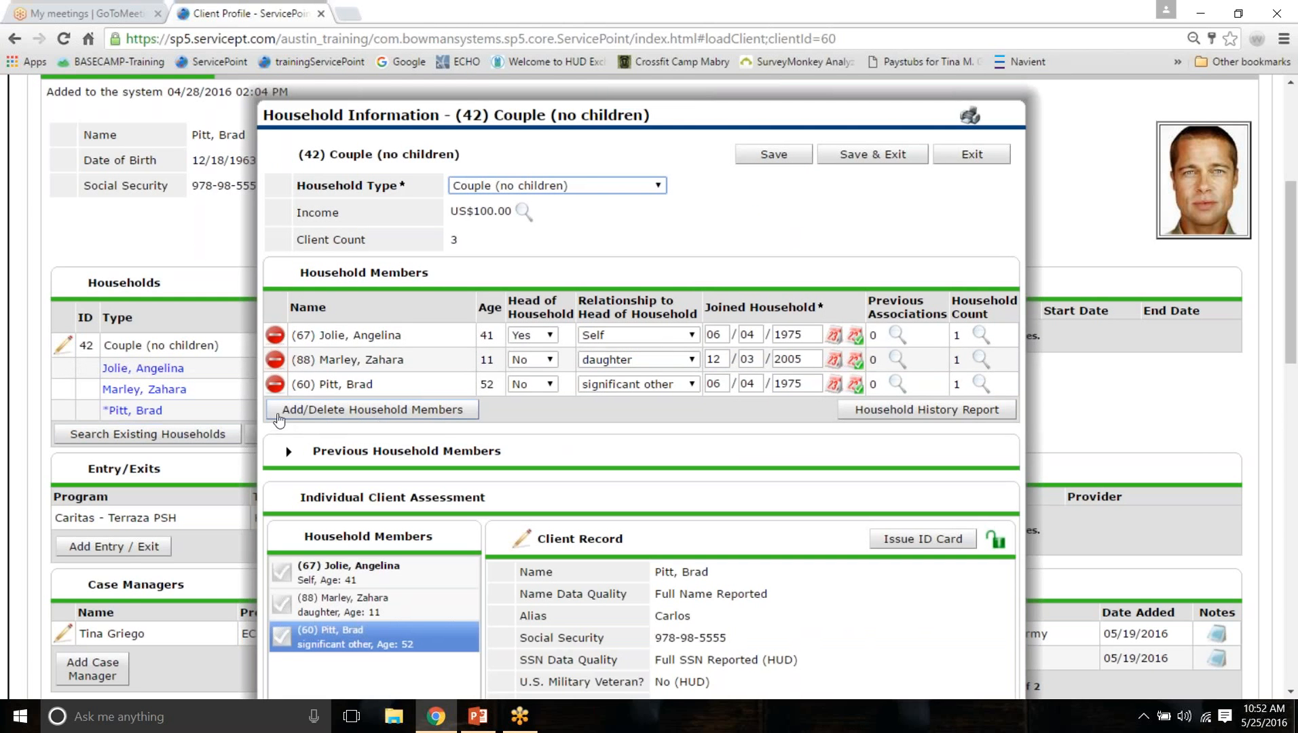
pyautogui.click(278, 411)
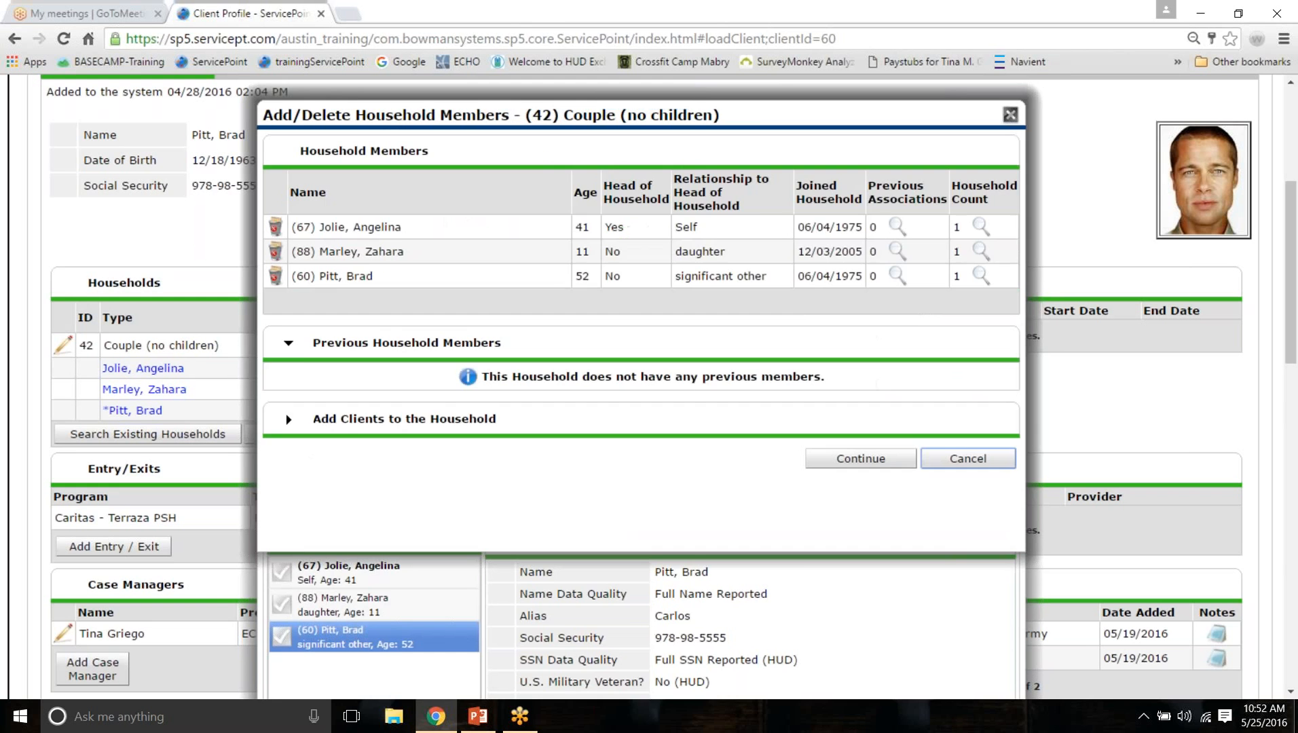
pyautogui.click(287, 420)
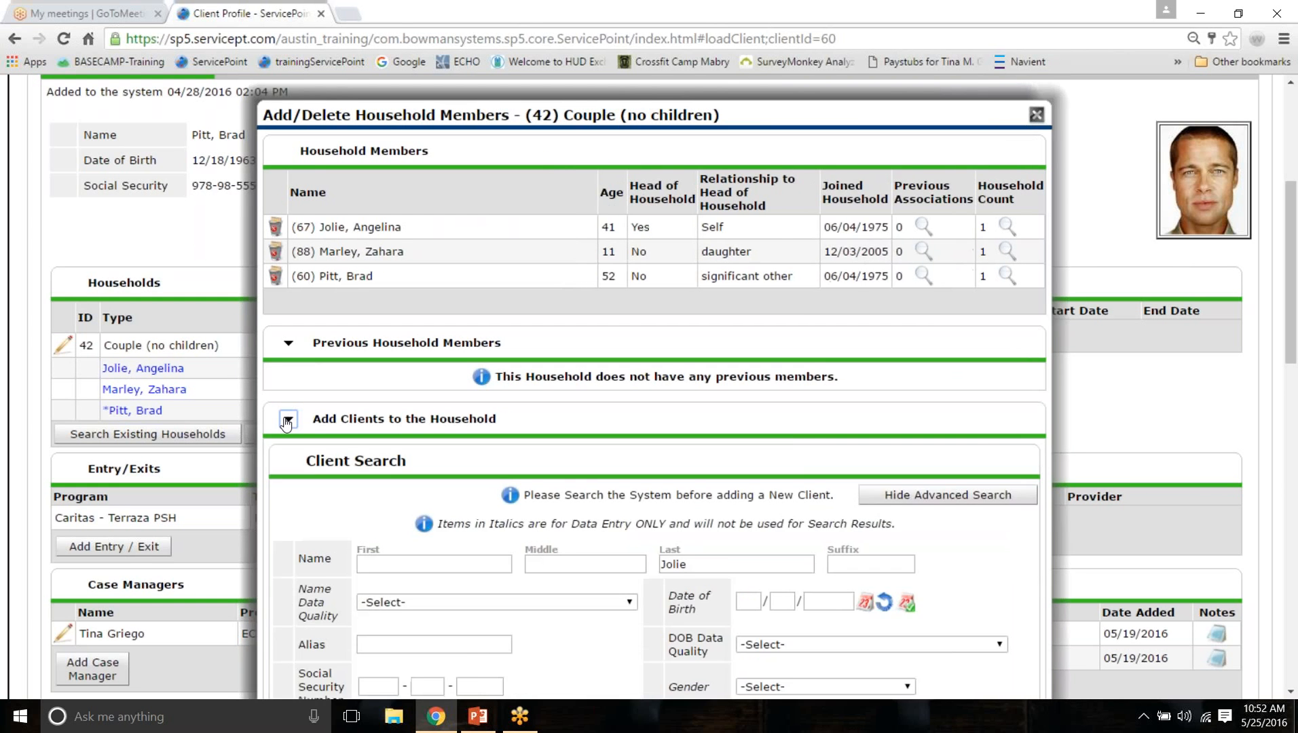
pyautogui.click(287, 420)
pyautogui.click(288, 343)
pyautogui.click(288, 343)
pyautogui.click(287, 343)
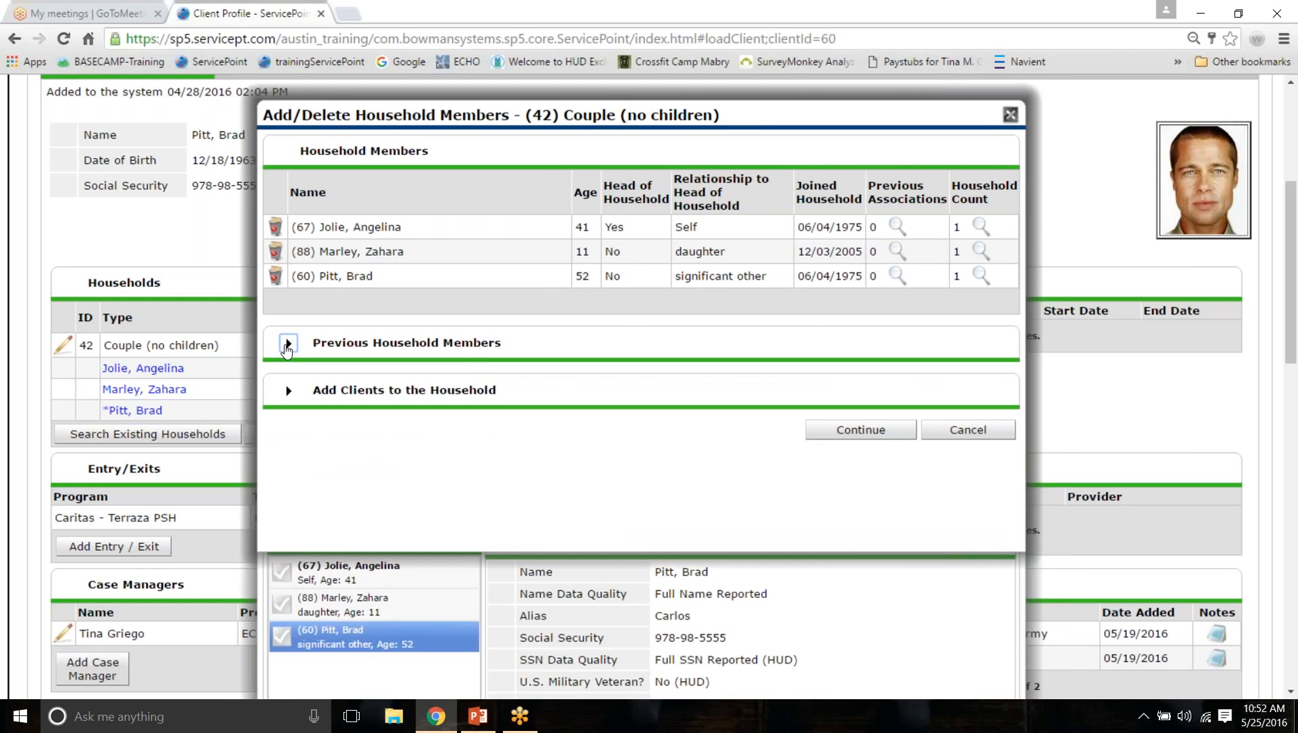
pyautogui.click(288, 391)
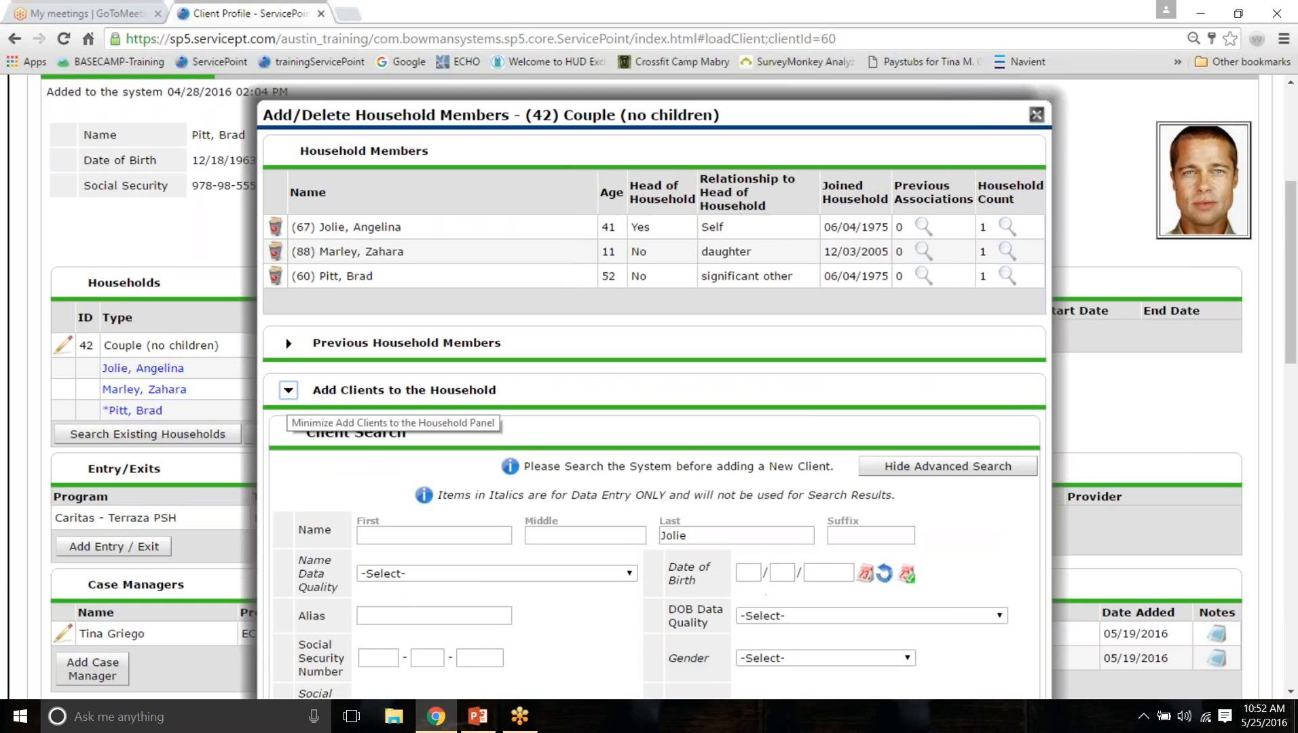
pyautogui.scroll(-3, 287, 391)
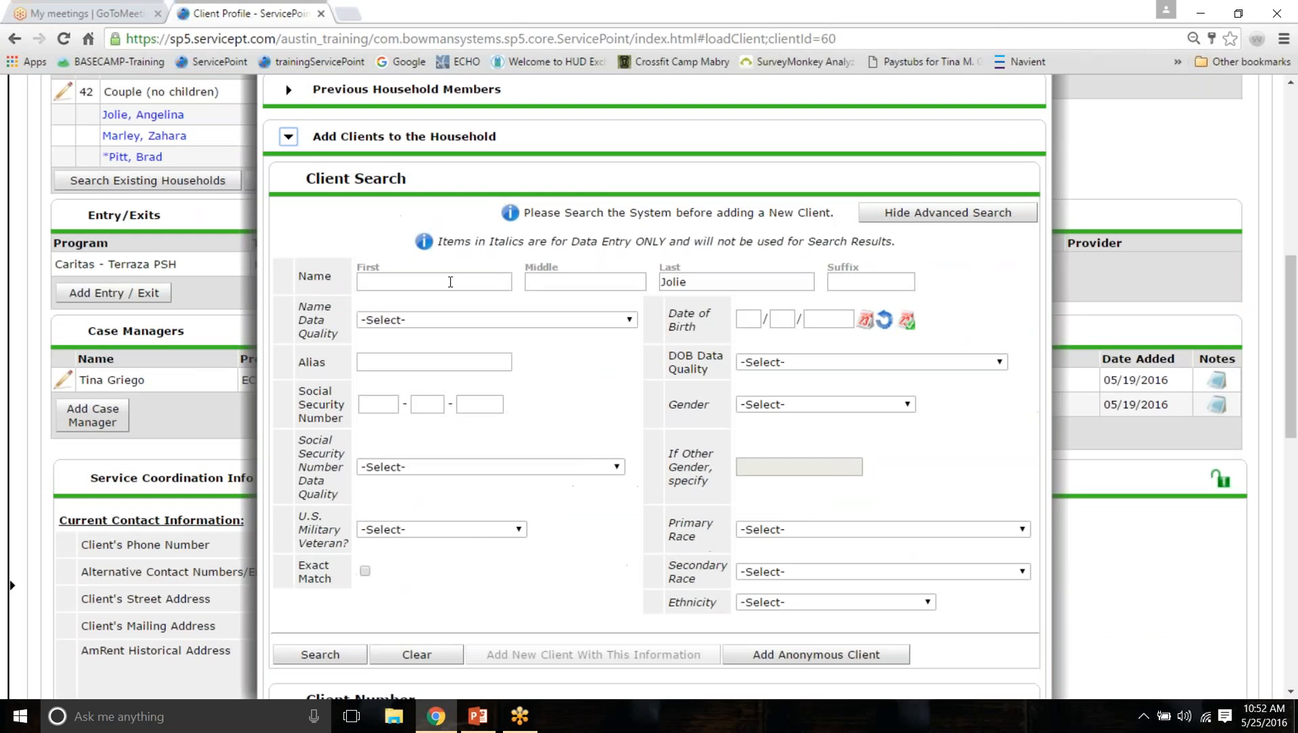
# Step: Search the system for the baby by first and last name, and check the client results for existing matches
pyautogui.click(451, 282)
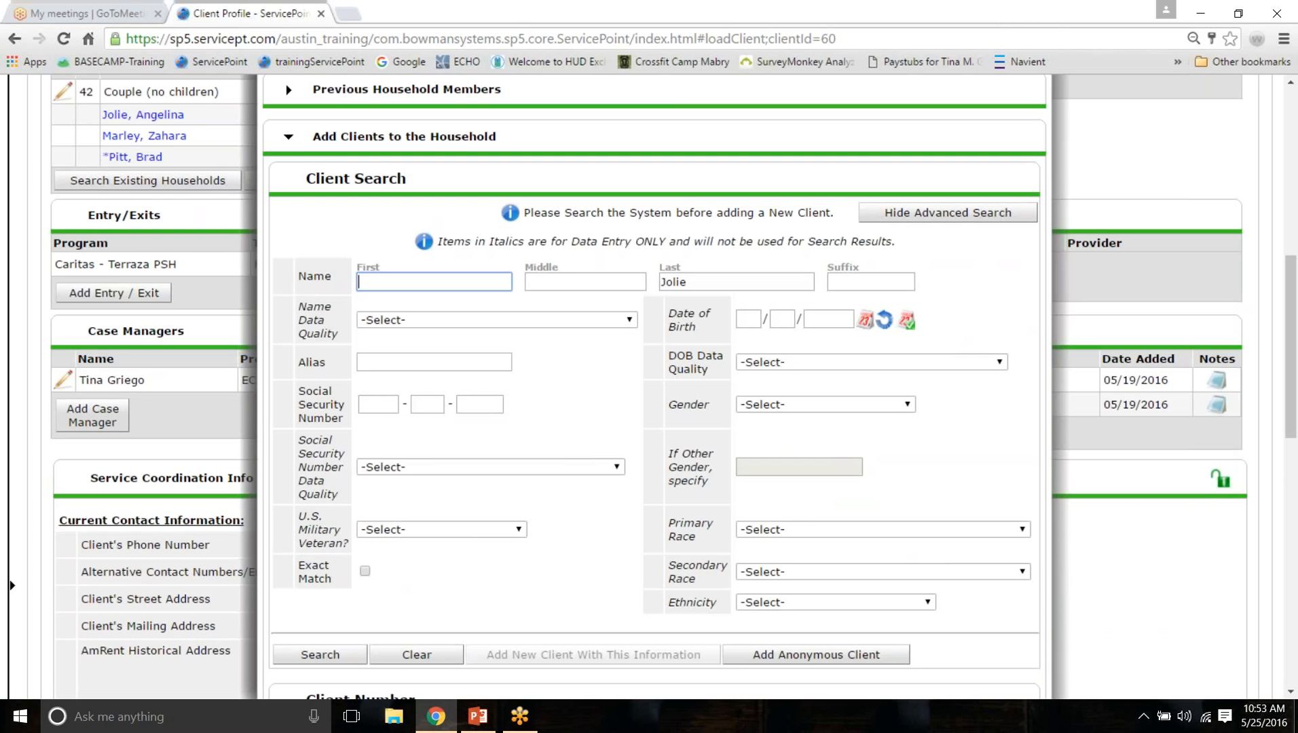
pyautogui.write('Baby')
pyautogui.press('Tab')
pyautogui.press('Tab')
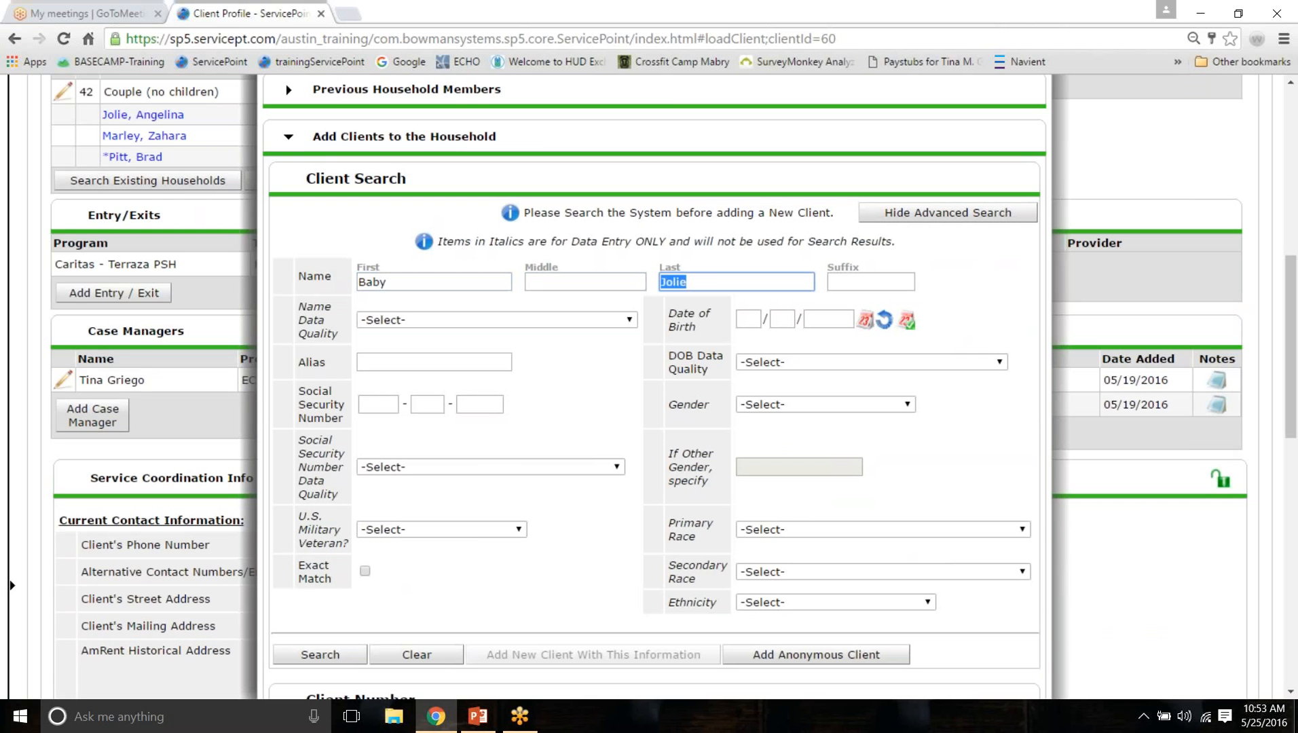
pyautogui.scroll(-1, 692, 217)
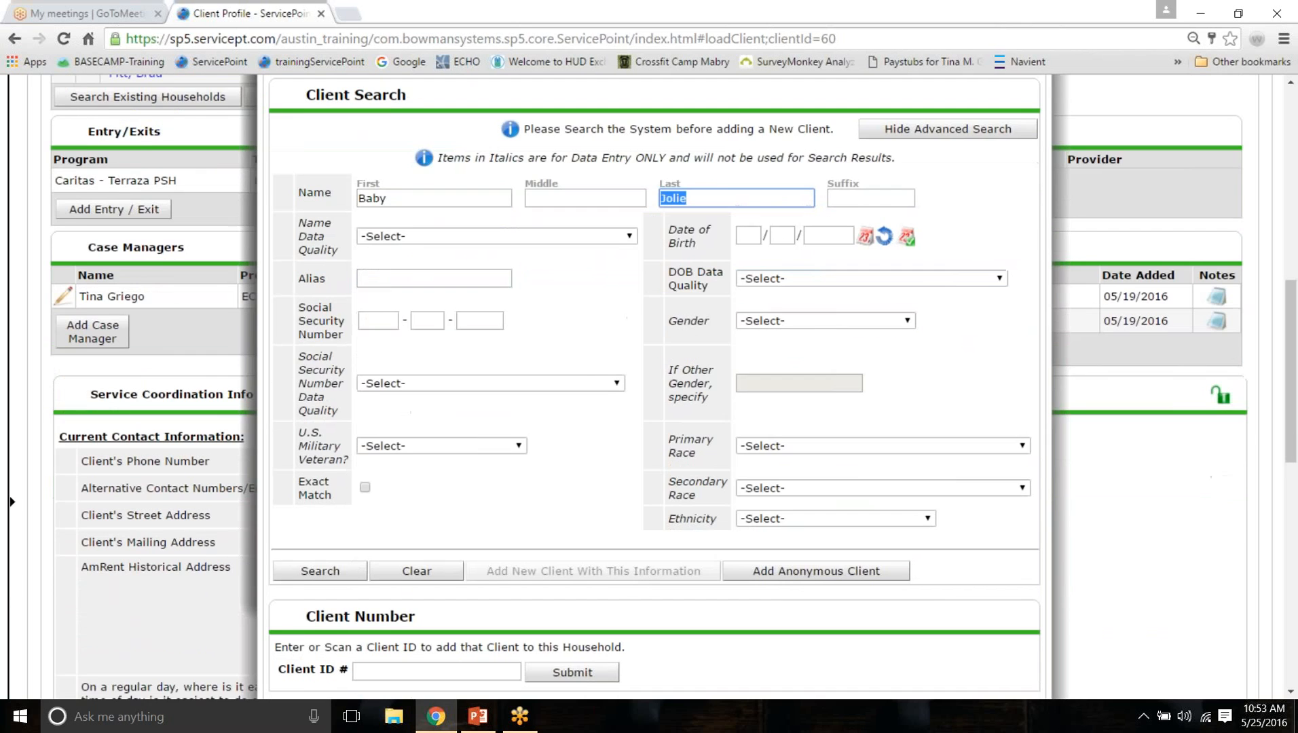
pyautogui.write('Pitt')
pyautogui.press('Return')
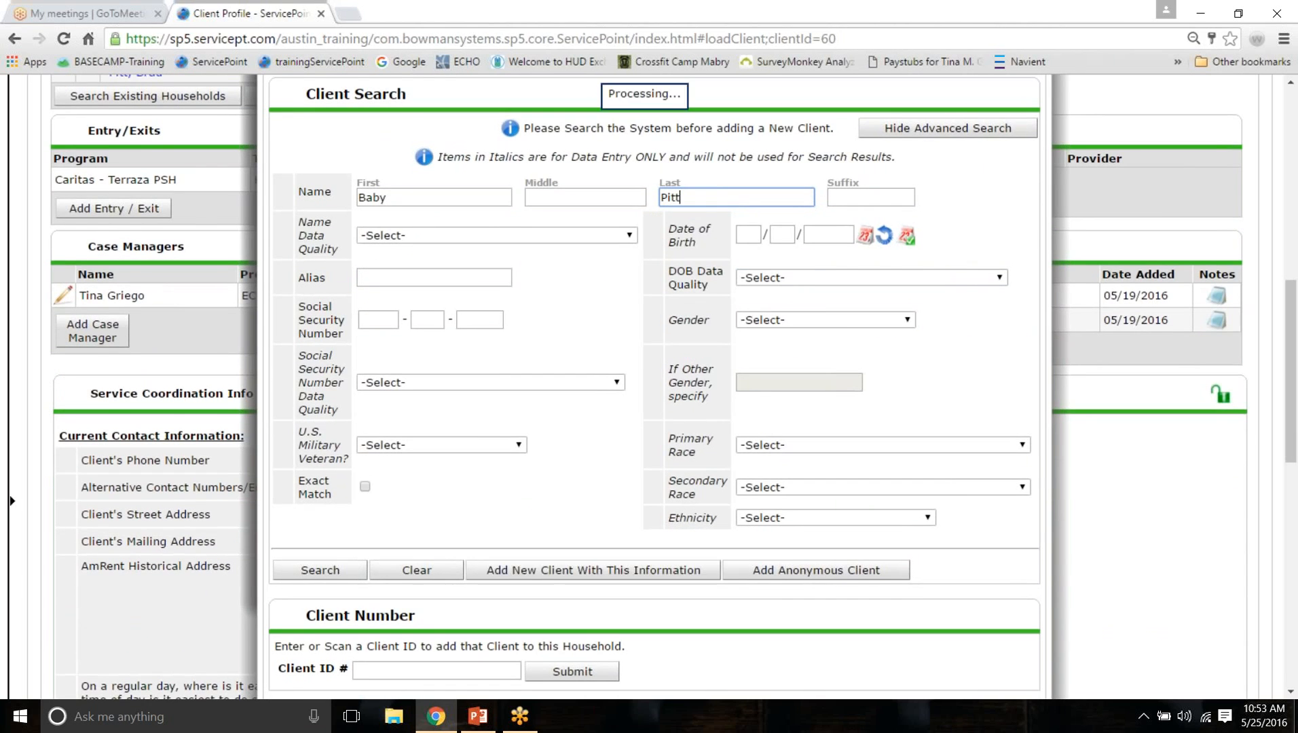
pyautogui.scroll(4, 779, 280)
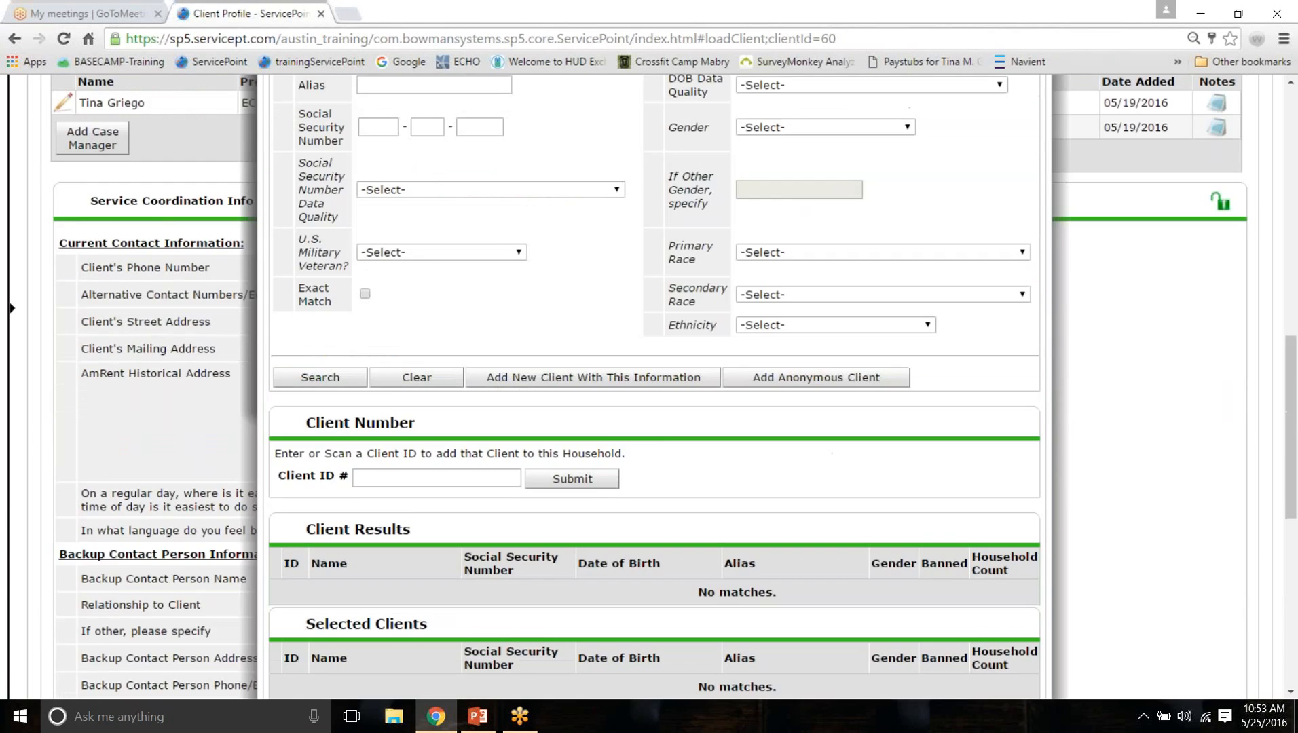
pyautogui.scroll(2, 435, 632)
pyautogui.scroll(-3, 435, 632)
pyautogui.tripleClick(738, 485)
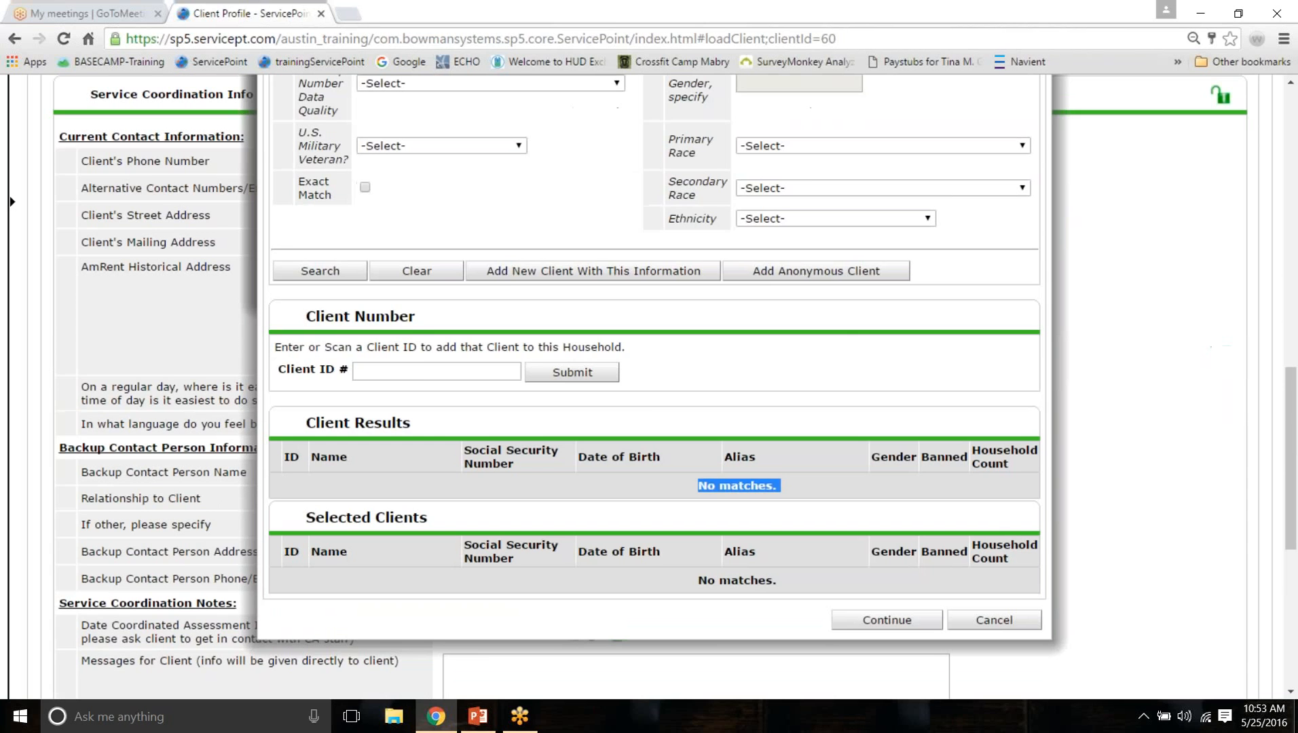
# Step: Add the baby as a new client with the searched name and continue to include the client in household 42
pyautogui.click(496, 271)
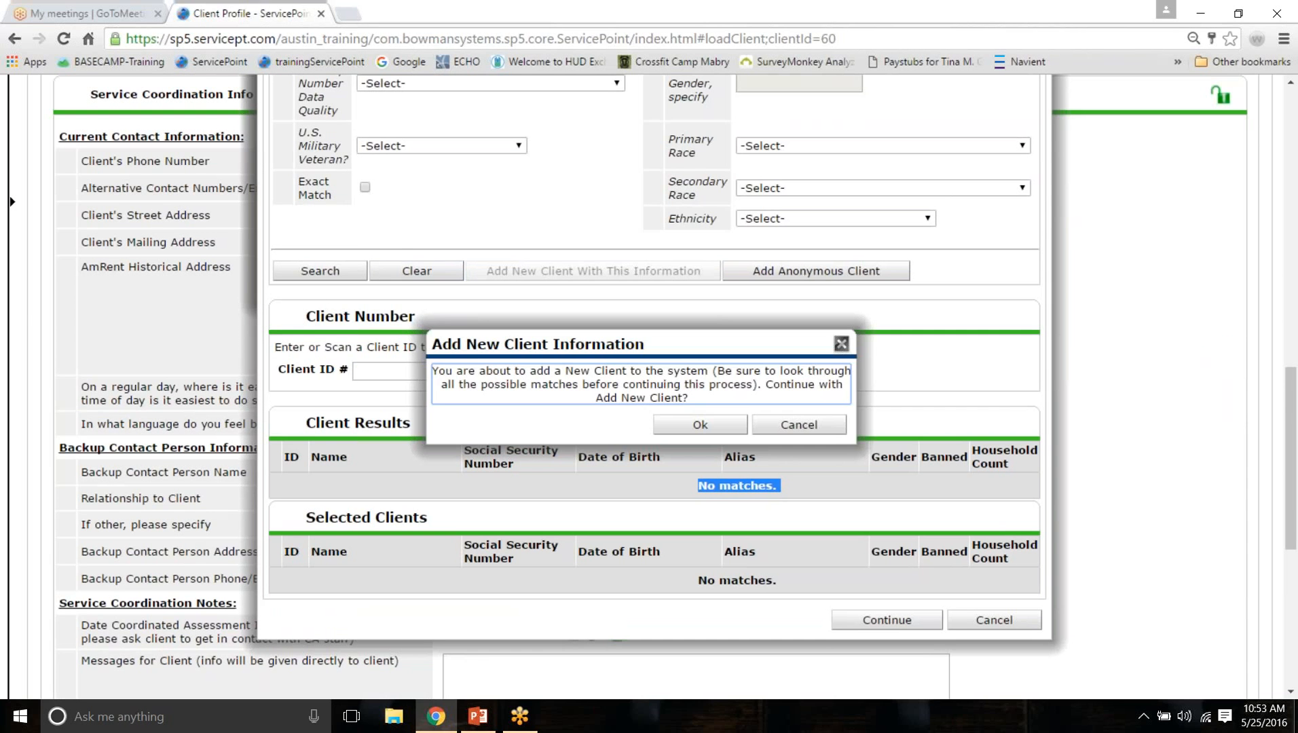
pyautogui.click(701, 425)
pyautogui.scroll(-2, 698, 438)
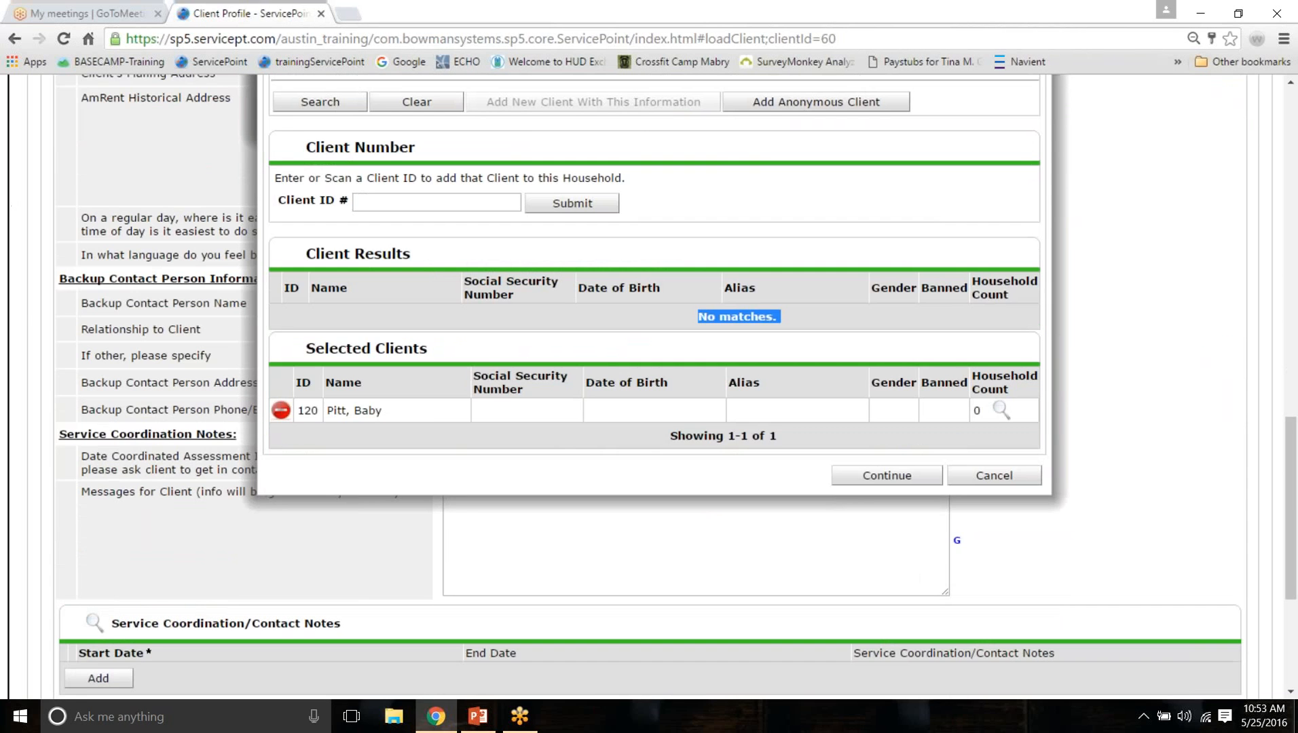
pyautogui.click(924, 475)
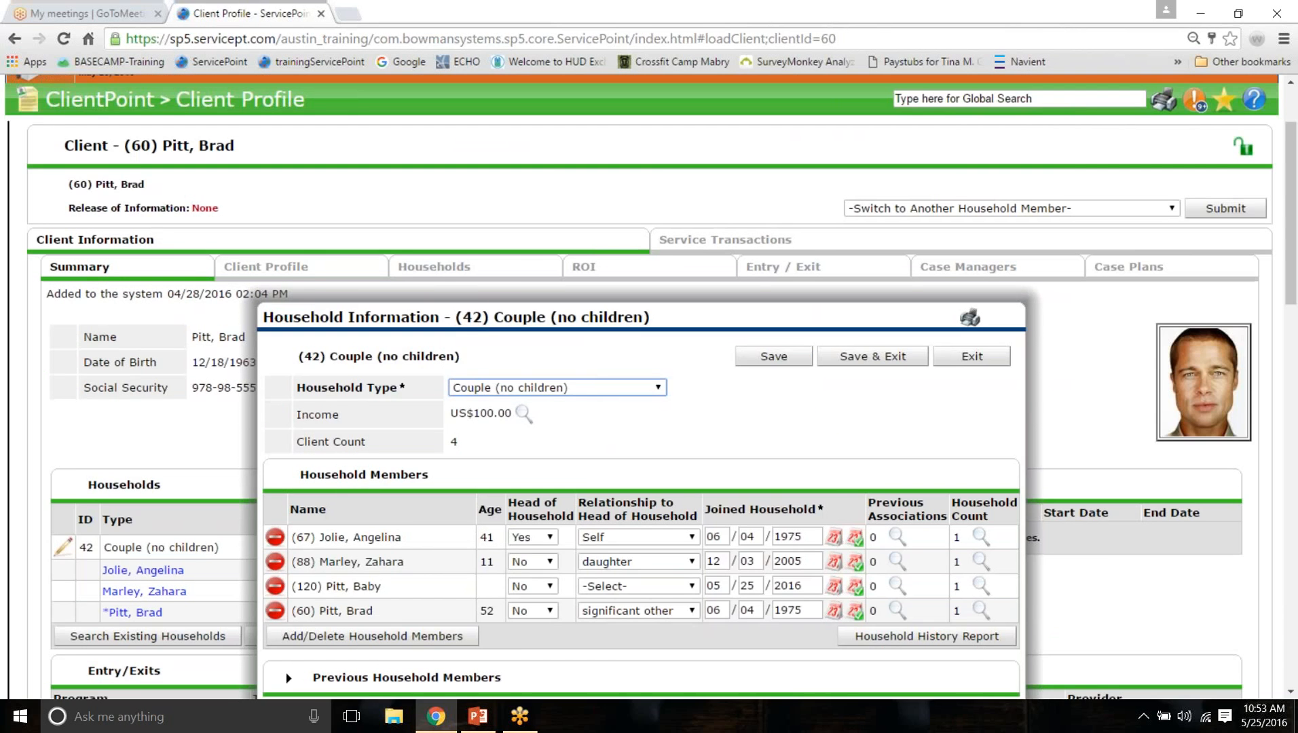
# Step: Set the baby's Head of Household to No and the relationship to head of household to daughter
pyautogui.scroll(-2, 695, 405)
pyautogui.click(536, 448)
pyautogui.click(534, 463)
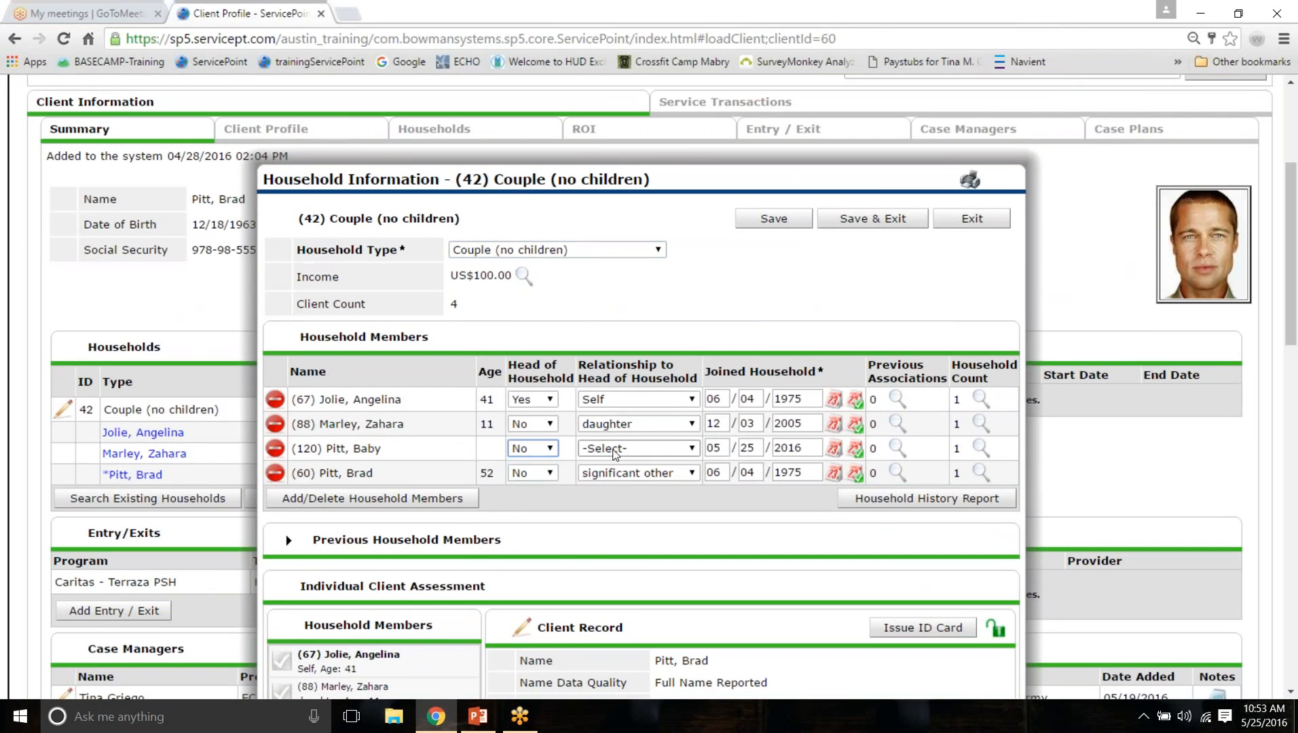
pyautogui.click(614, 449)
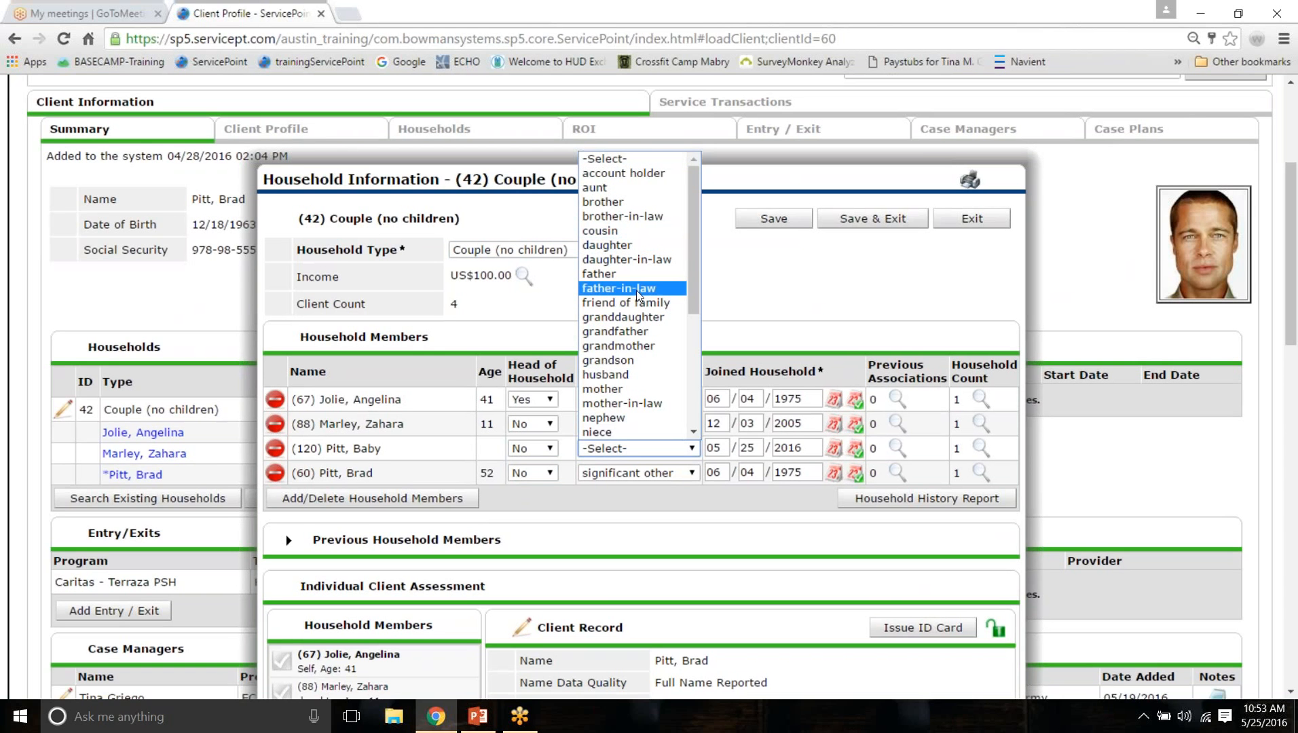
pyautogui.click(628, 246)
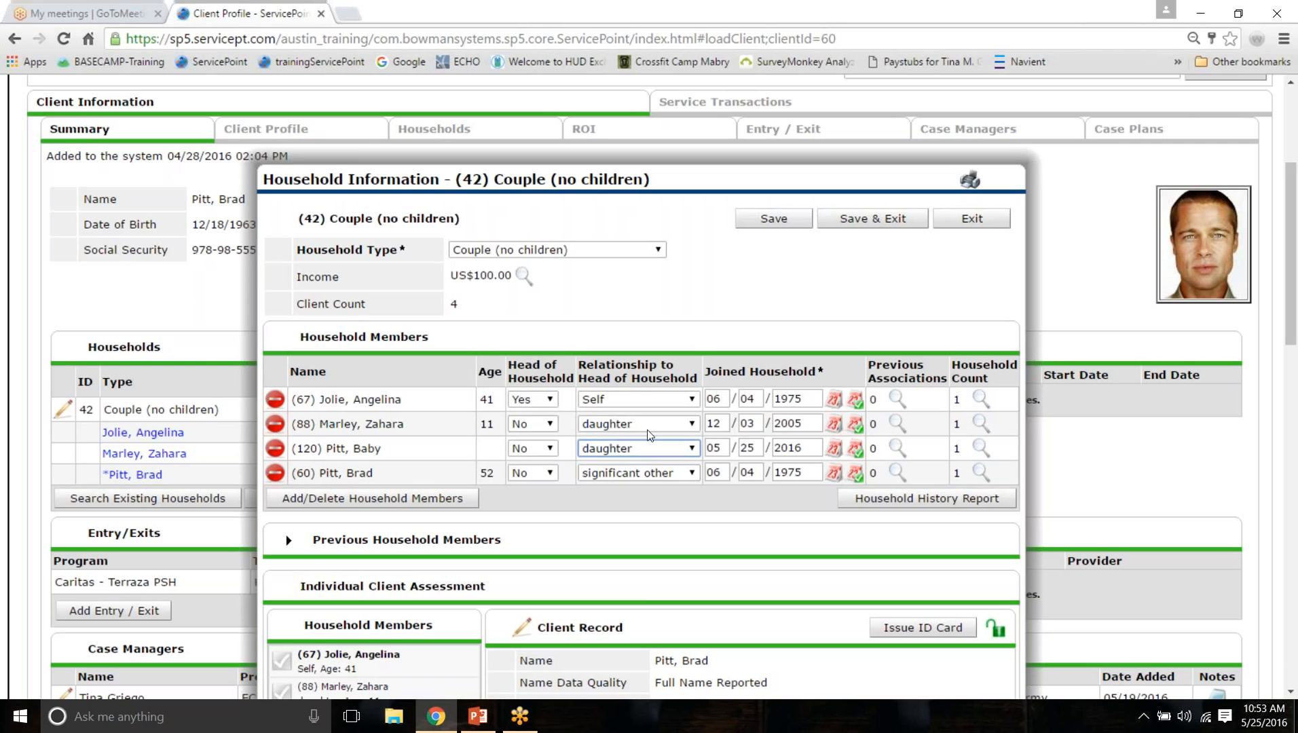
# Step: Set the baby's Joined Household date to 05/01/2016
pyautogui.click(685, 518)
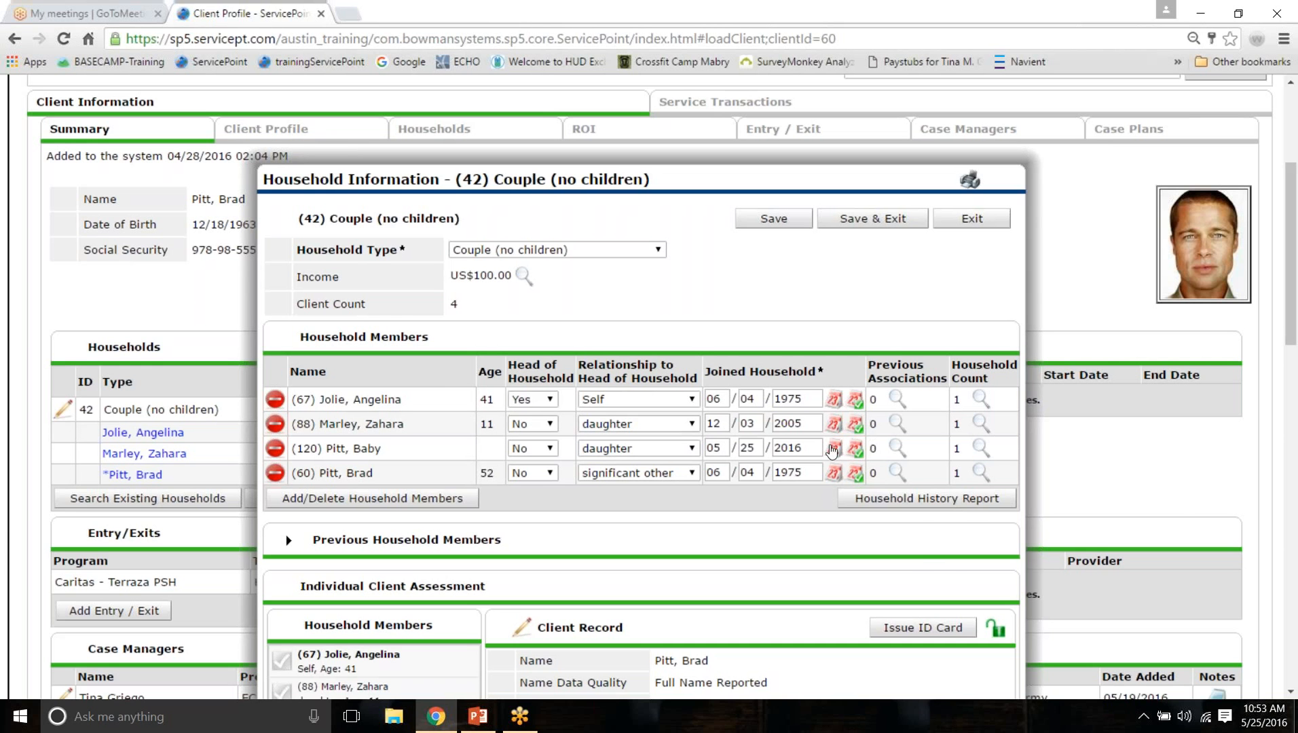
pyautogui.click(832, 450)
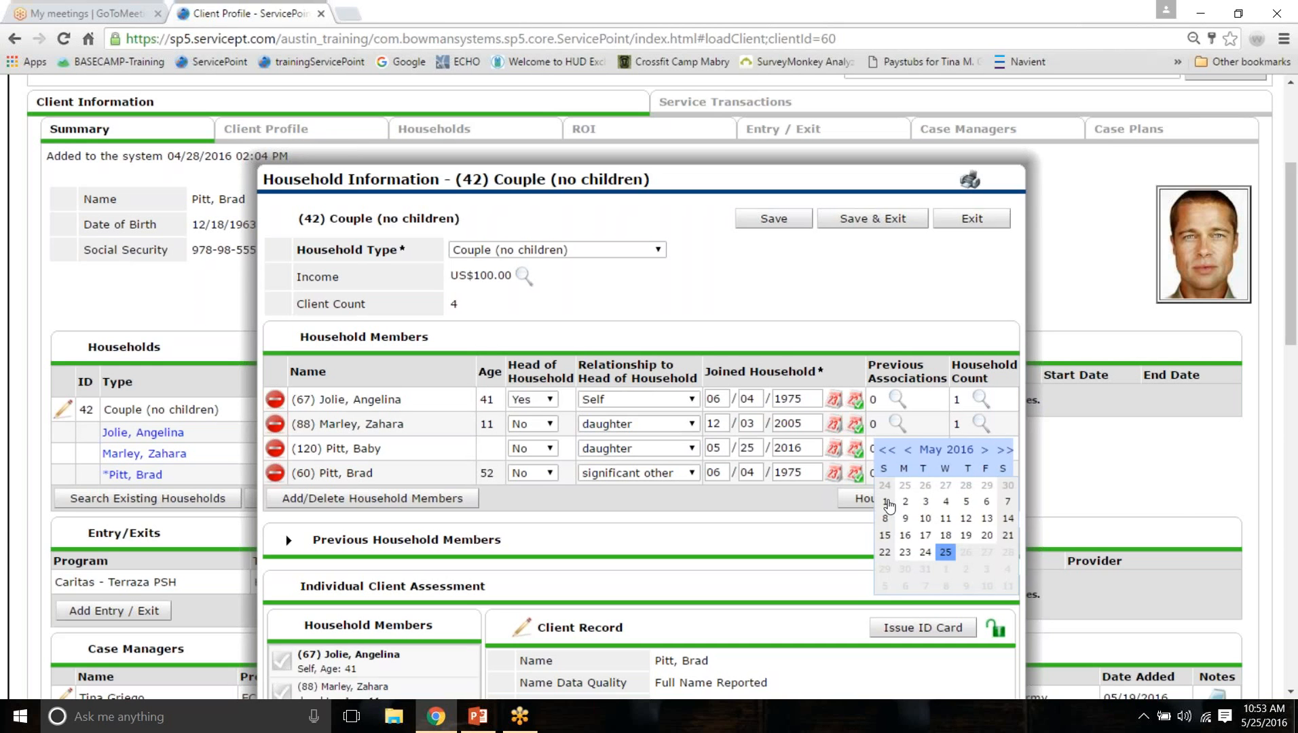
pyautogui.click(886, 503)
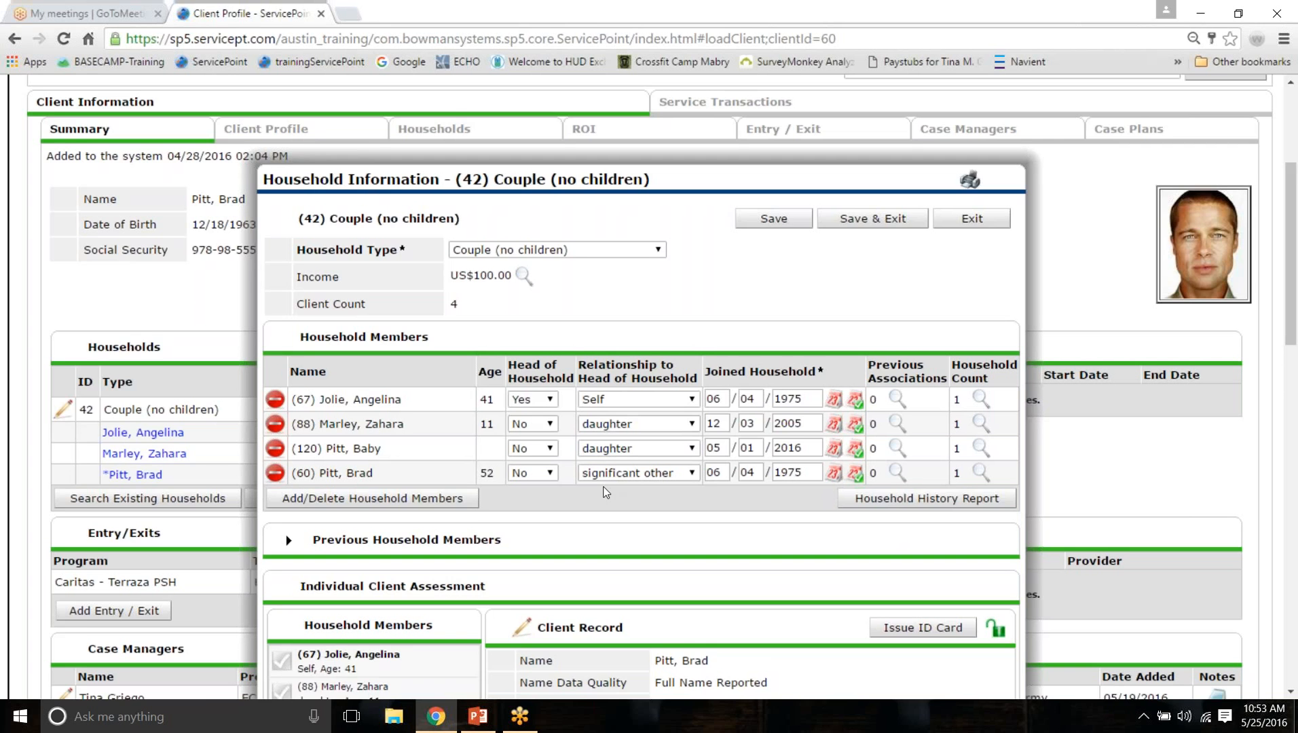
pyautogui.scroll(-3, 607, 492)
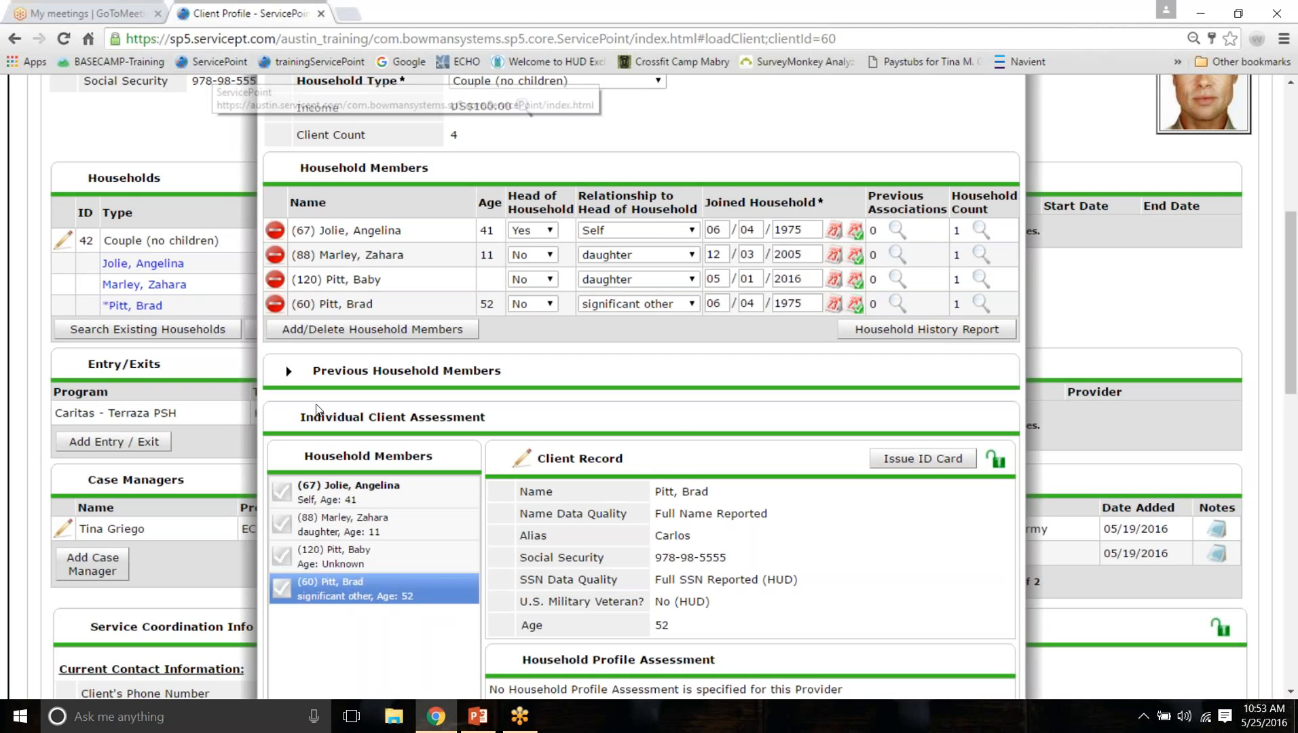
# Step: Save the household 42 member changes and exit the household record
pyautogui.scroll(-1, 973, 394)
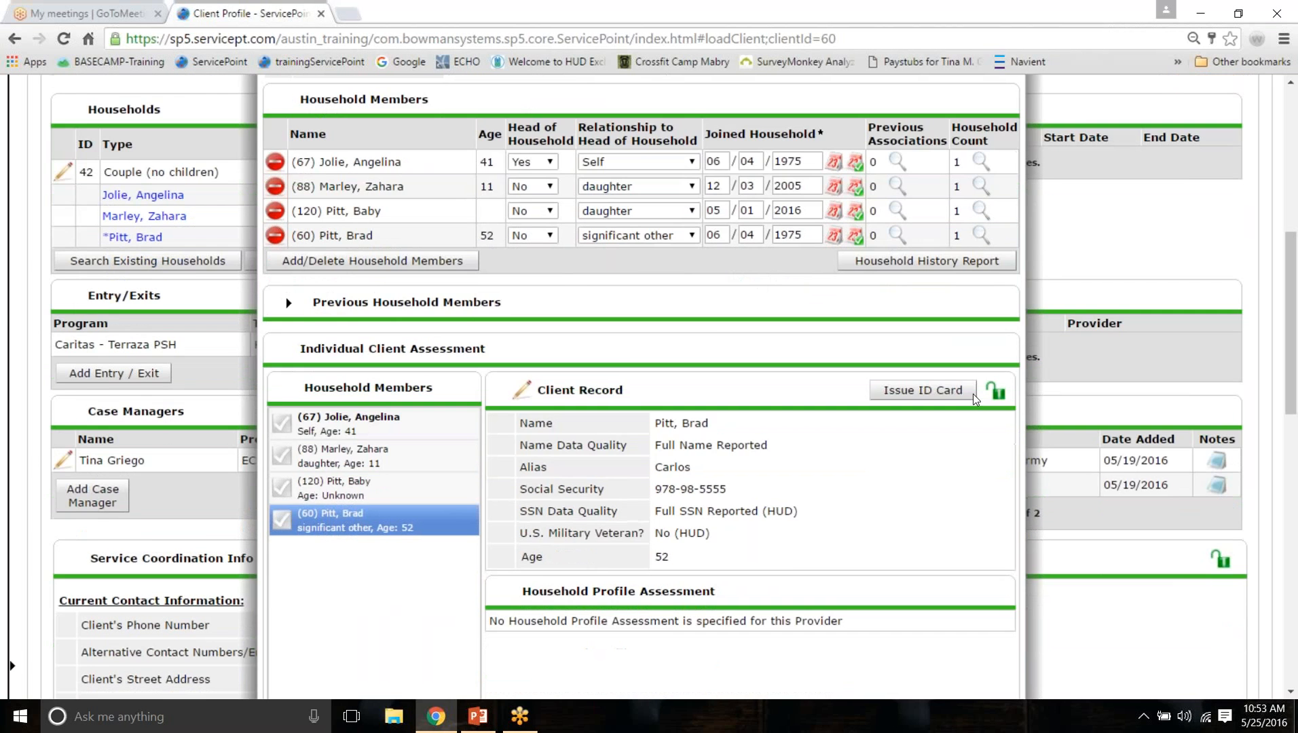
pyautogui.scroll(-5, 973, 394)
pyautogui.click(957, 415)
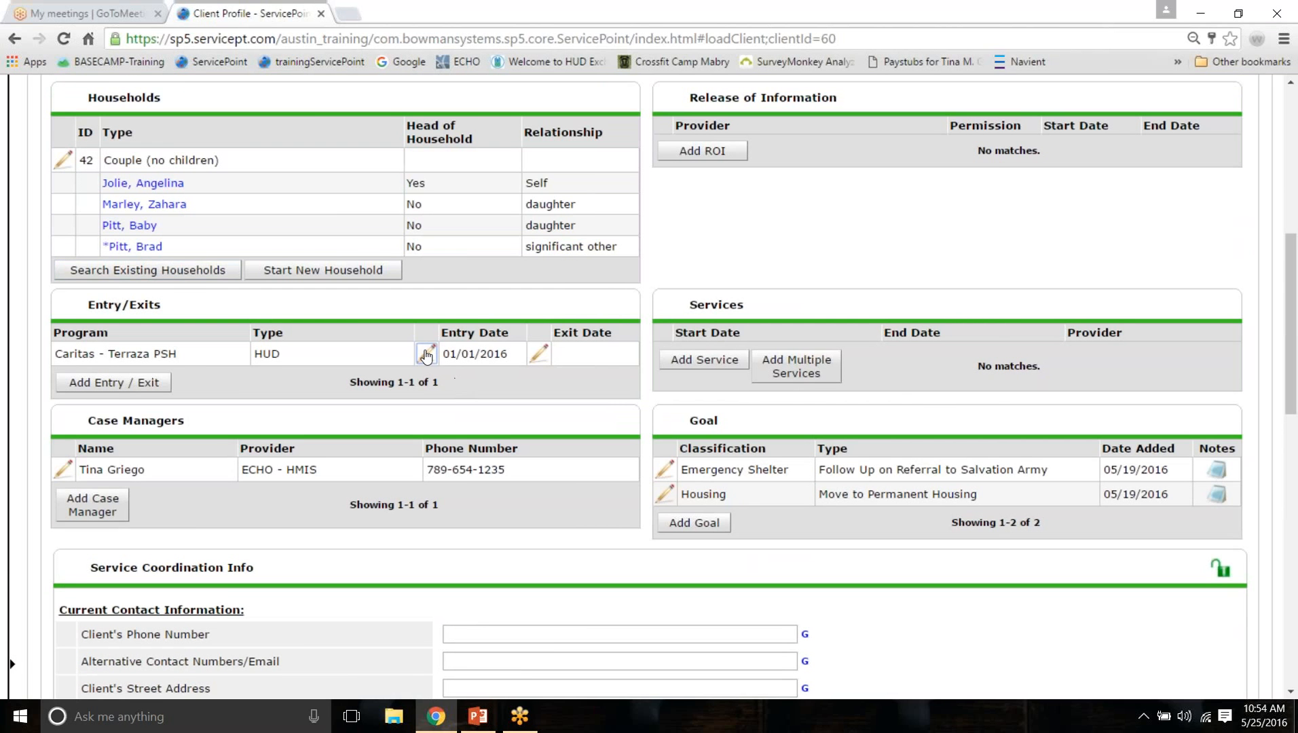
# Step: Check which household members are included in the Caritas - Terraza PSH entry, leaving its entry data as it is
pyautogui.click(426, 354)
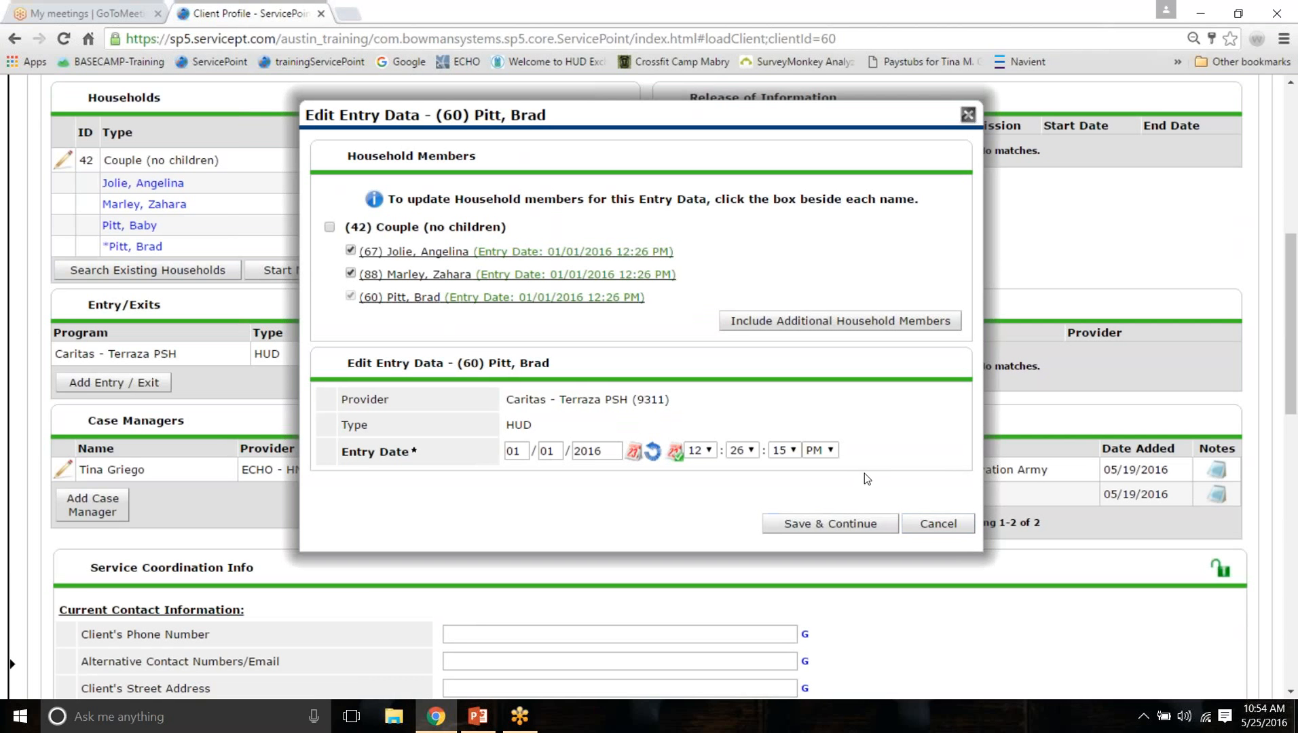
pyautogui.click(907, 523)
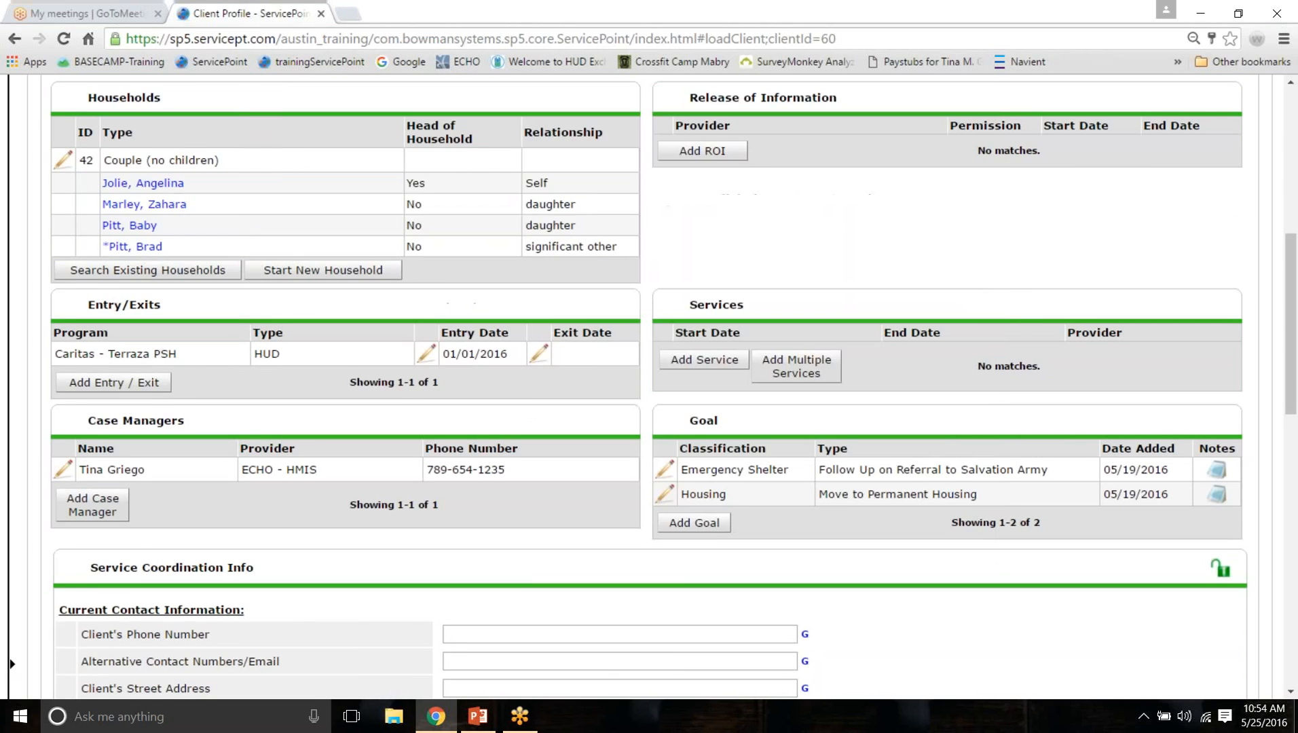
pyautogui.scroll(4, 687, 411)
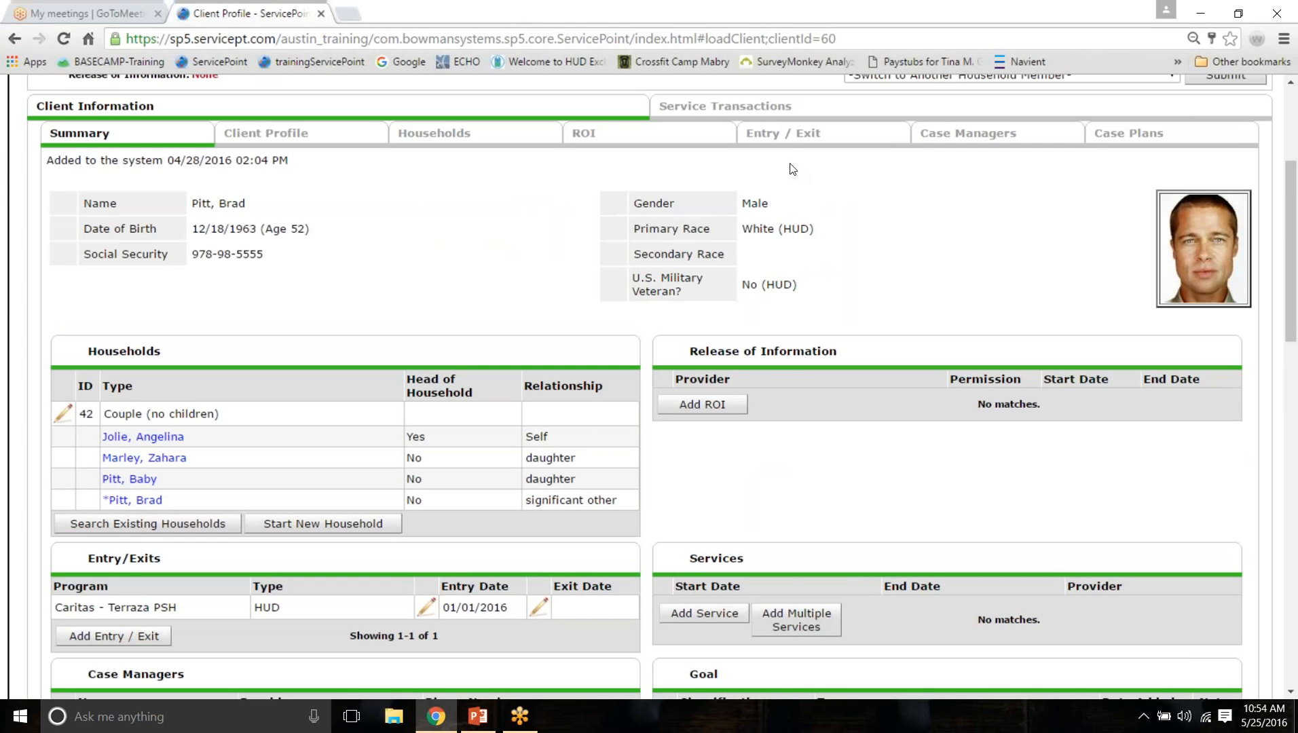
pyautogui.click(753, 138)
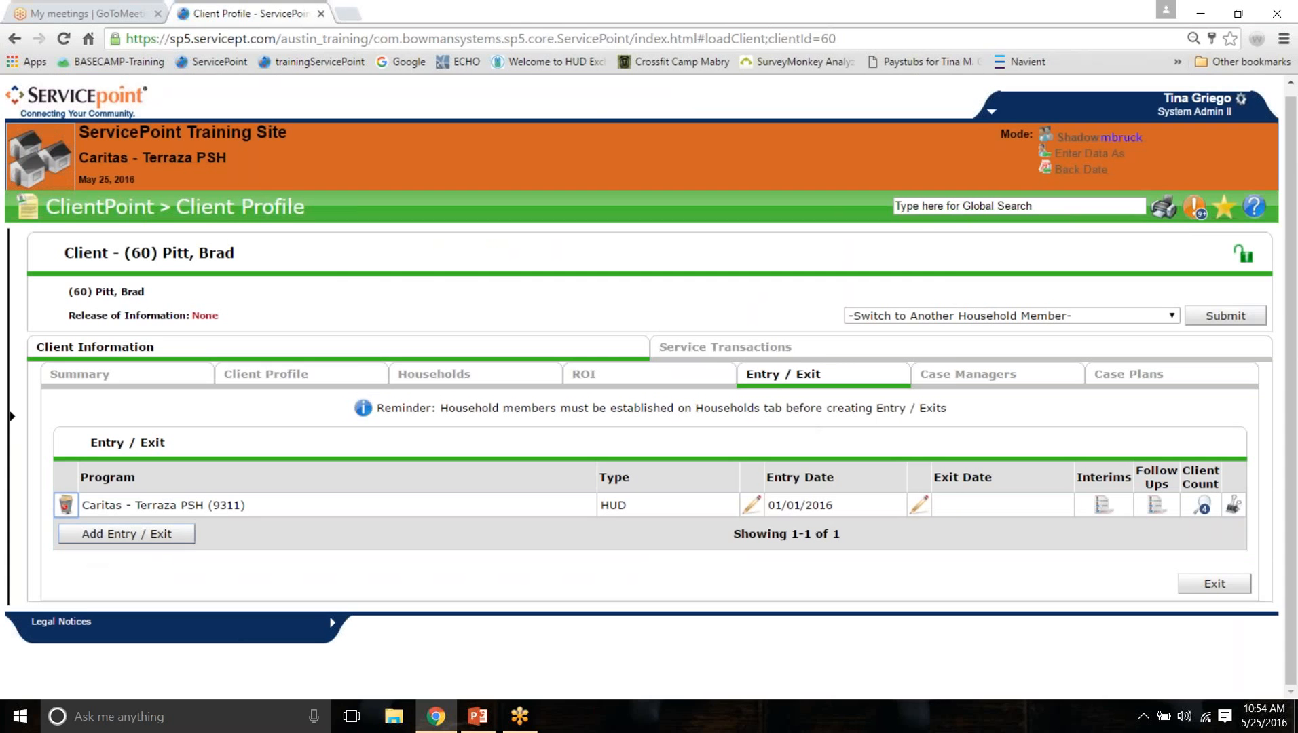
pyautogui.click(1200, 504)
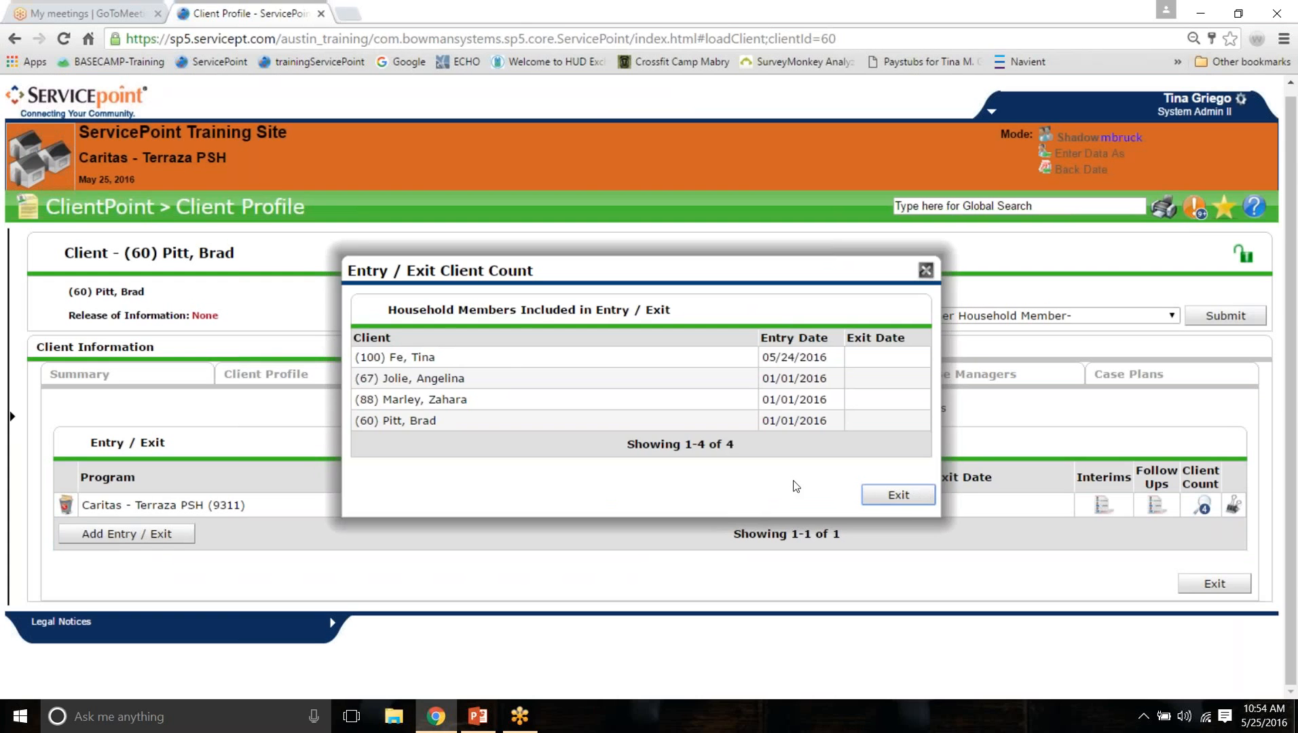
pyautogui.click(903, 497)
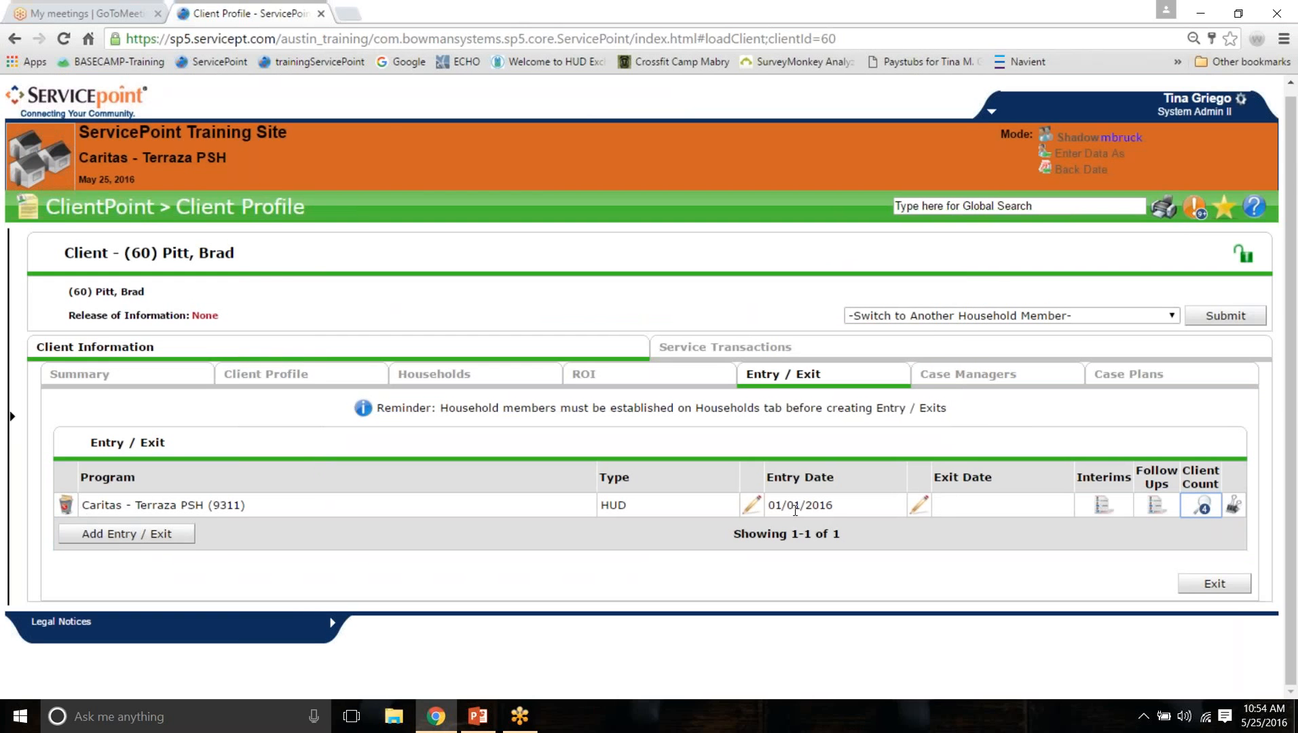
# Step: Edit the existing Caritas - Terraza PSH entry and continue to its full Entry/Exit Data
pyautogui.click(751, 505)
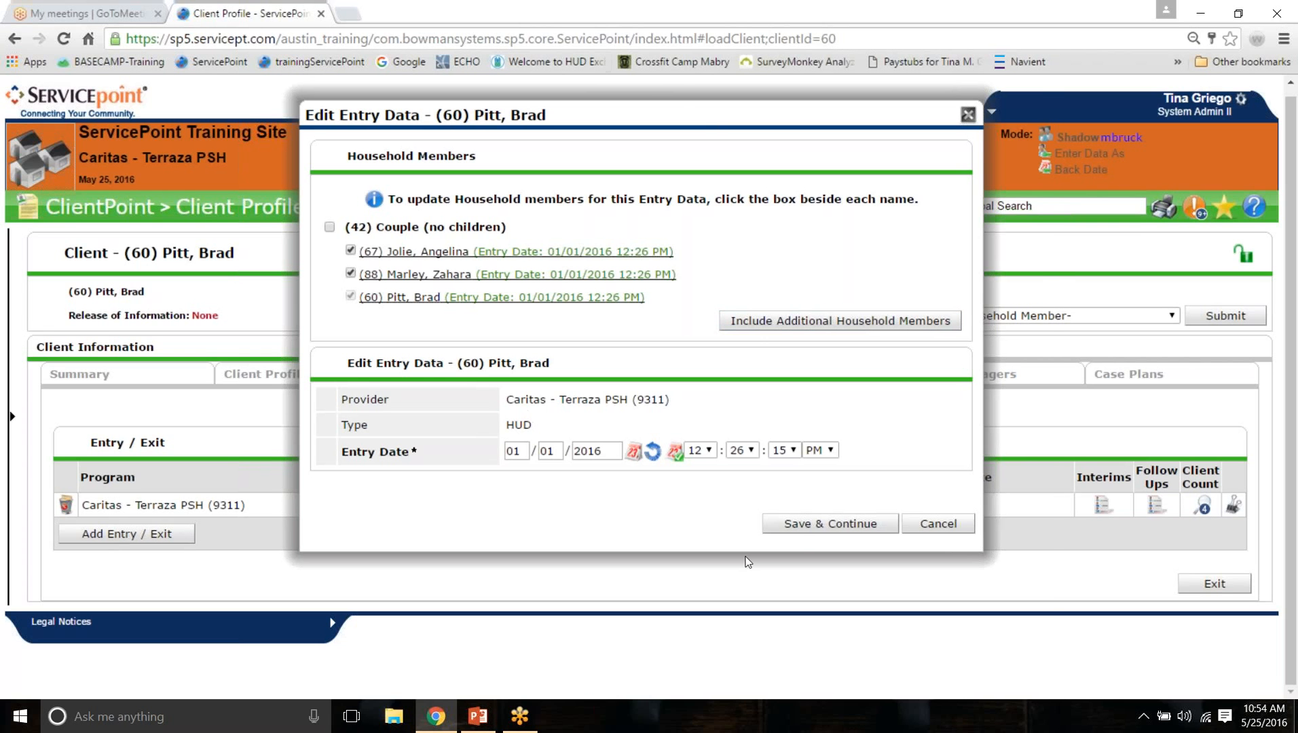
pyautogui.click(829, 524)
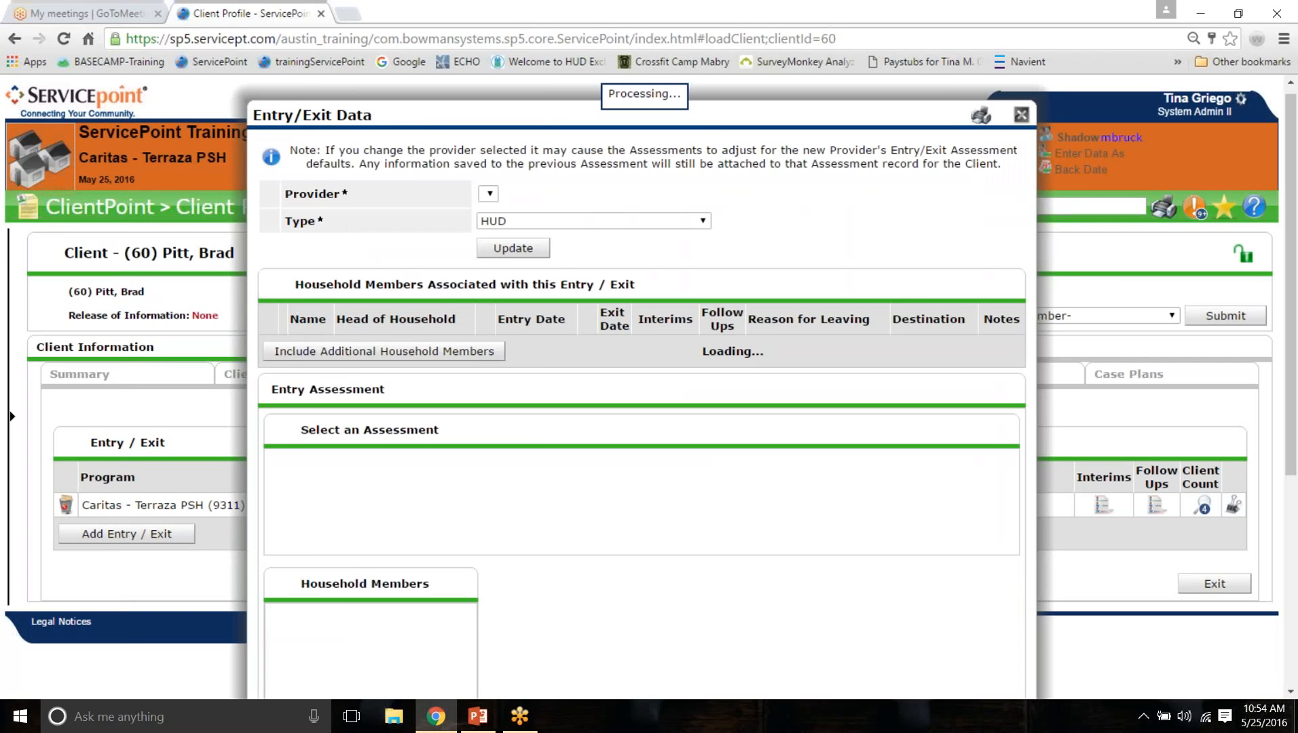
pyautogui.scroll(-2, 956, 351)
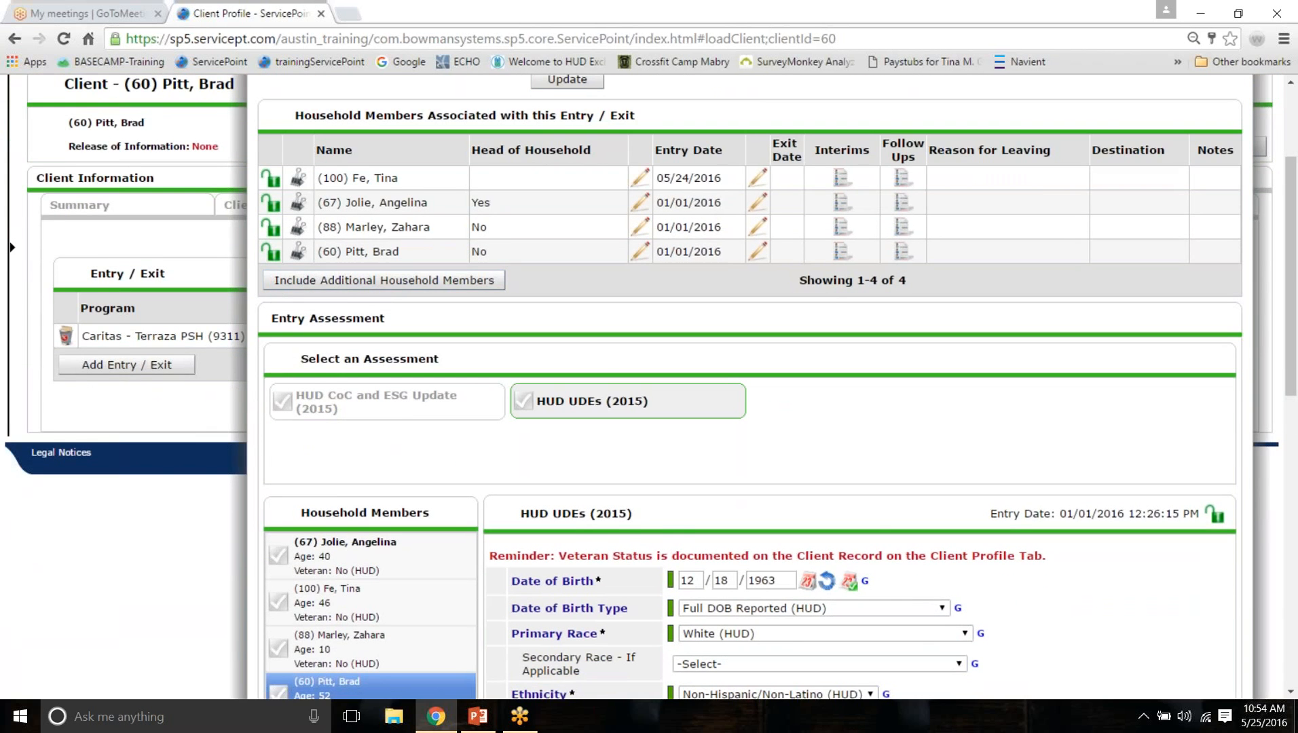
pyautogui.scroll(3, 290, 121)
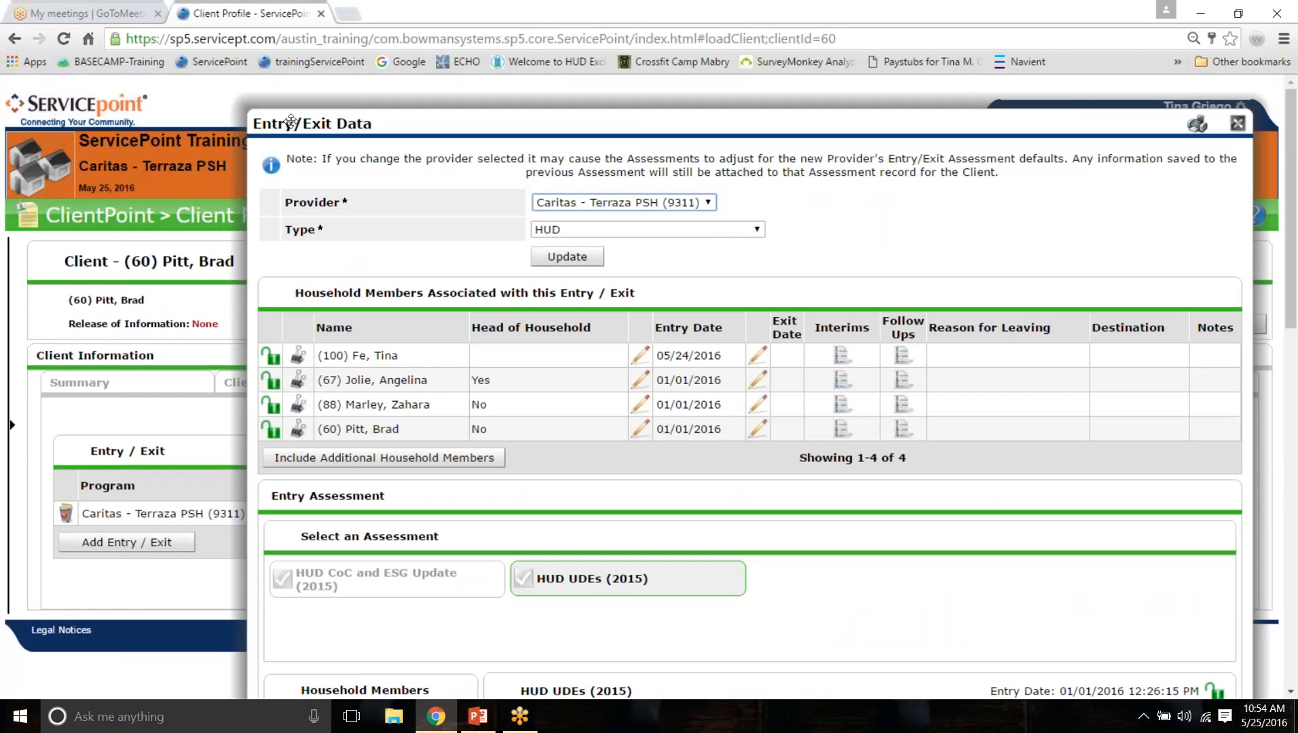
# Step: Include the baby as an additional household member in the program entry, with an entry date of 05/01/2016
pyautogui.click(343, 457)
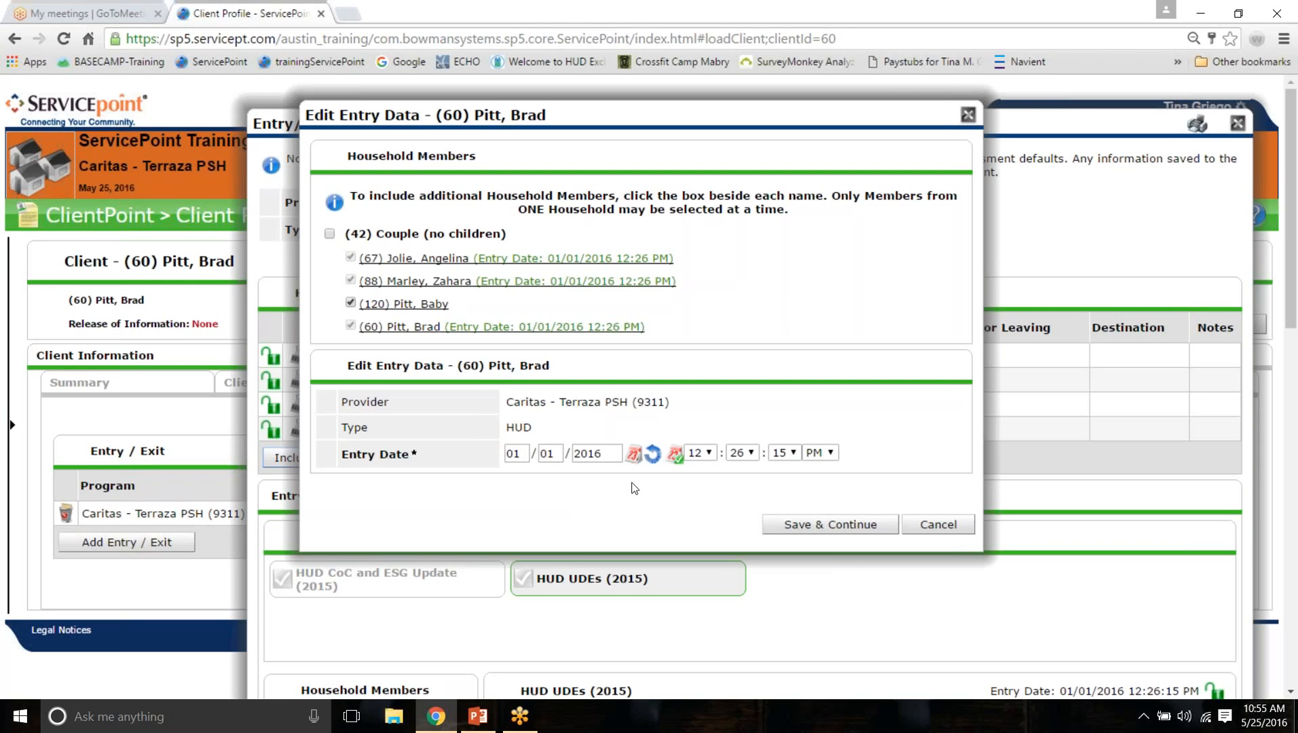
pyautogui.click(633, 454)
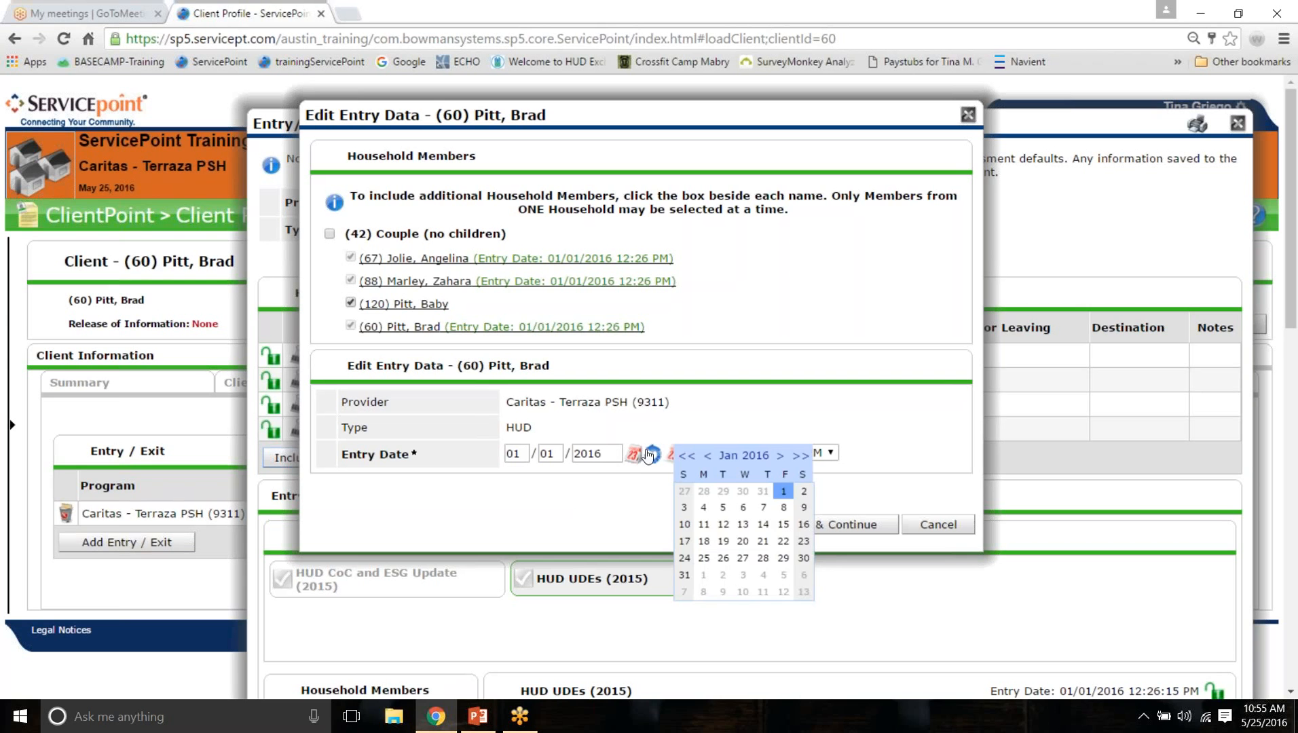
pyautogui.click(782, 455)
pyautogui.click(782, 456)
pyautogui.click(782, 455)
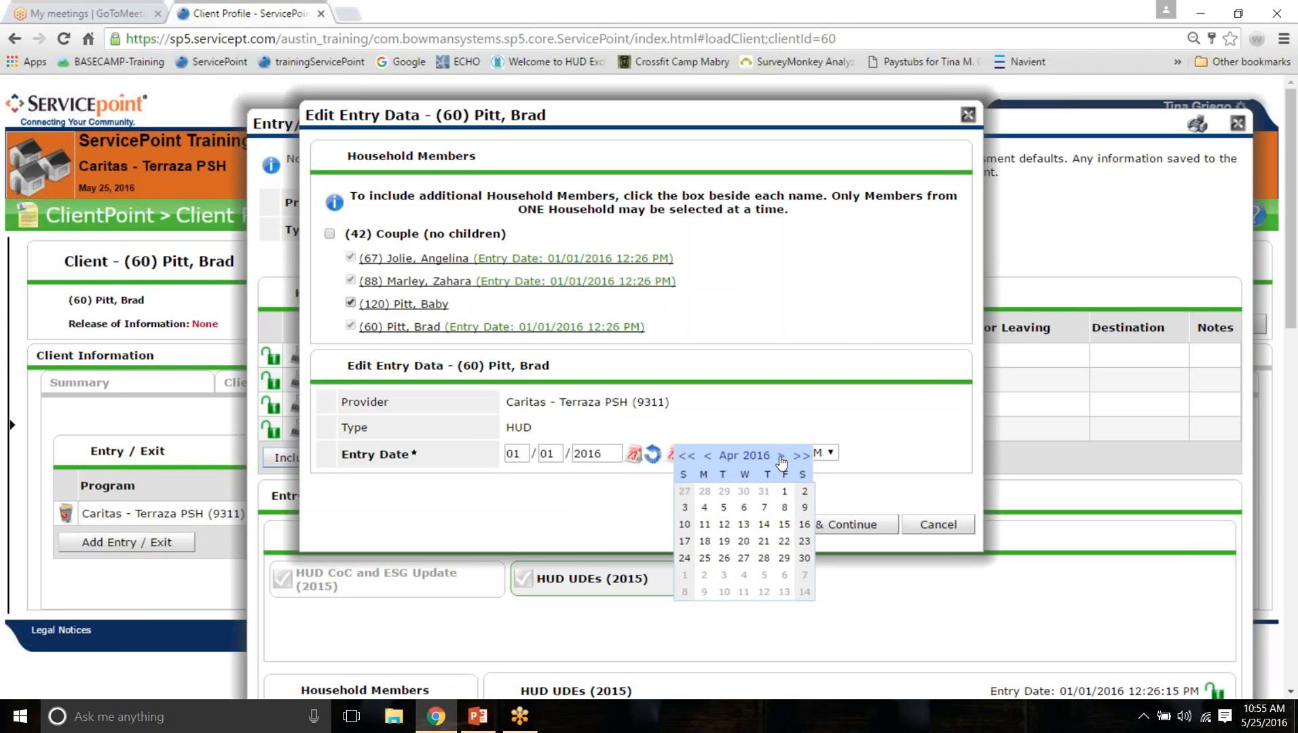
pyautogui.click(782, 456)
pyautogui.click(685, 507)
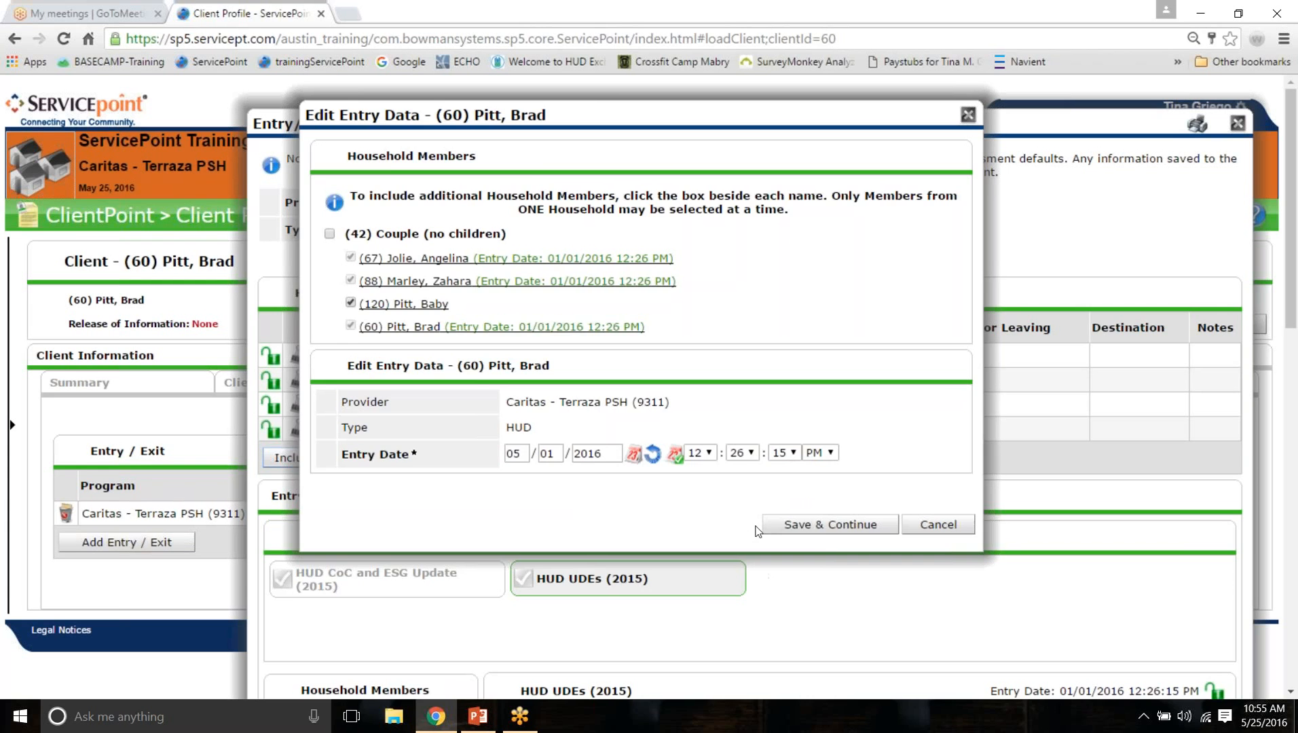
pyautogui.click(830, 525)
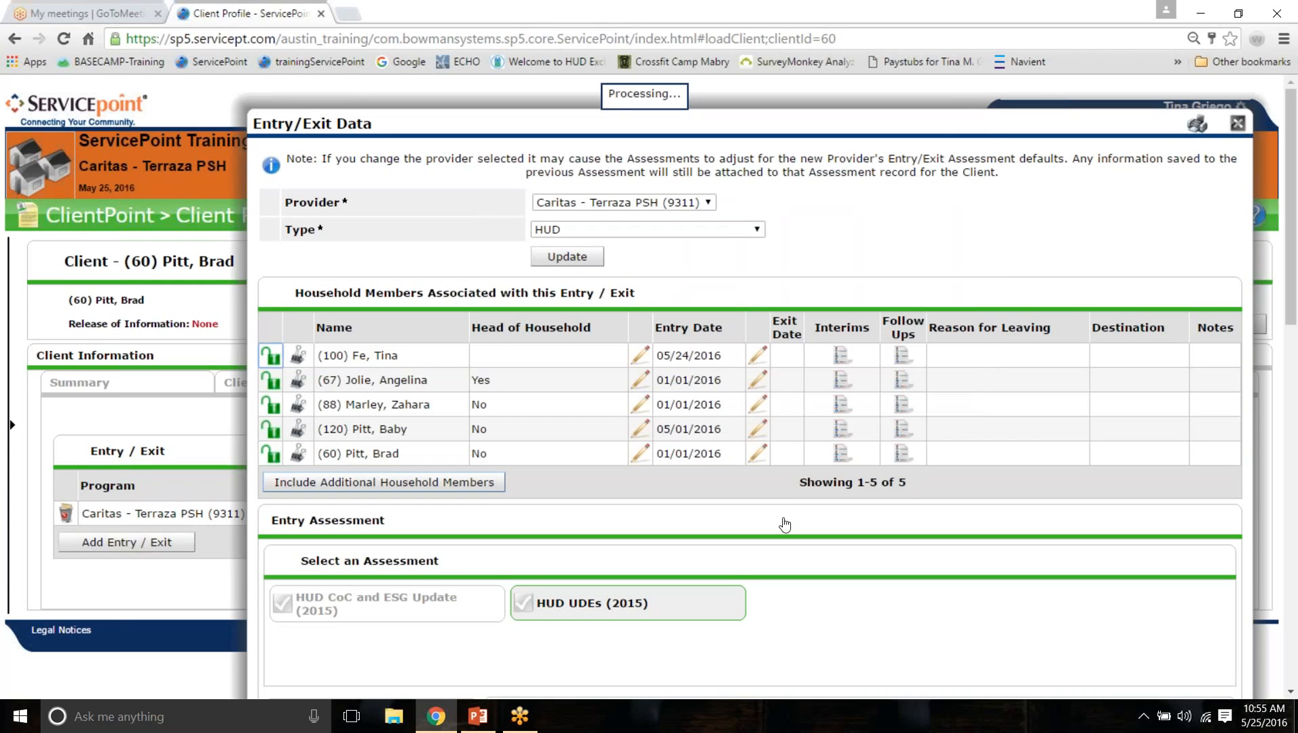
# Step: Review the entry's household members and the HUD UDEs (2015) assessment, and save and exit the entry data
pyautogui.scroll(-1, 784, 525)
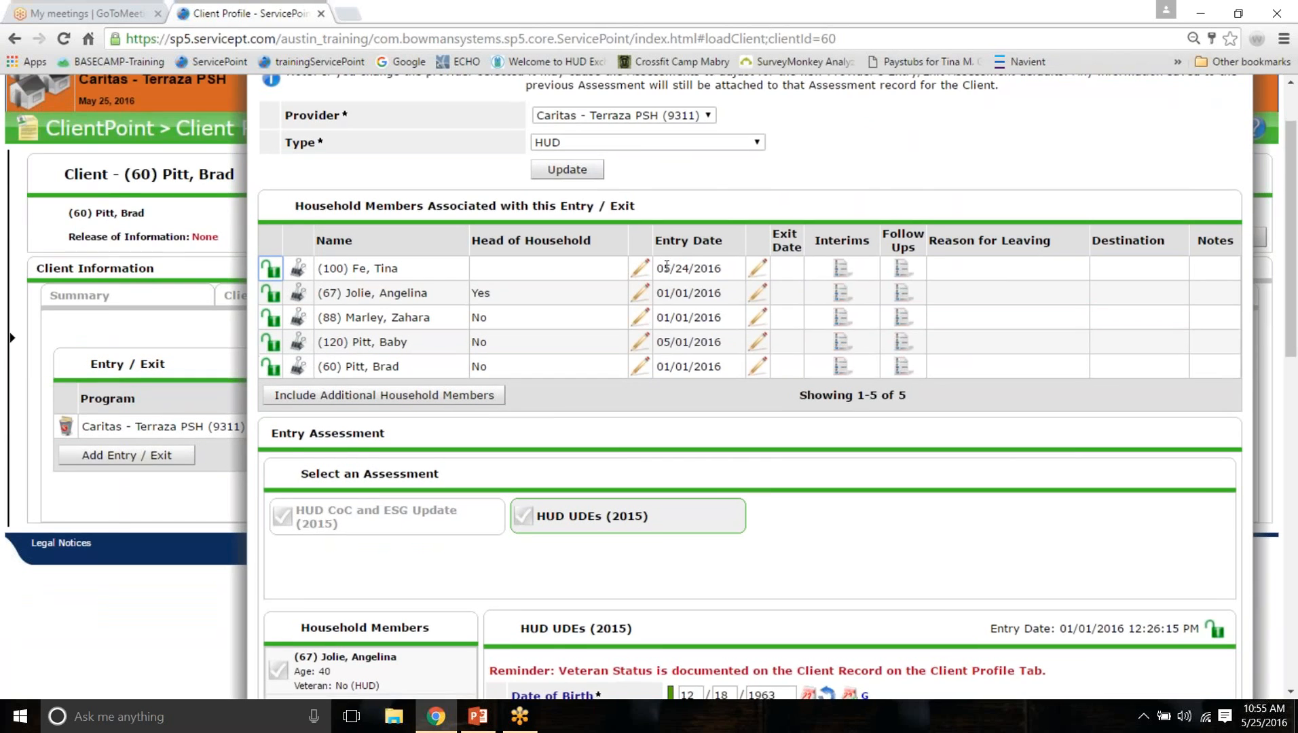
pyautogui.scroll(-2, 406, 97)
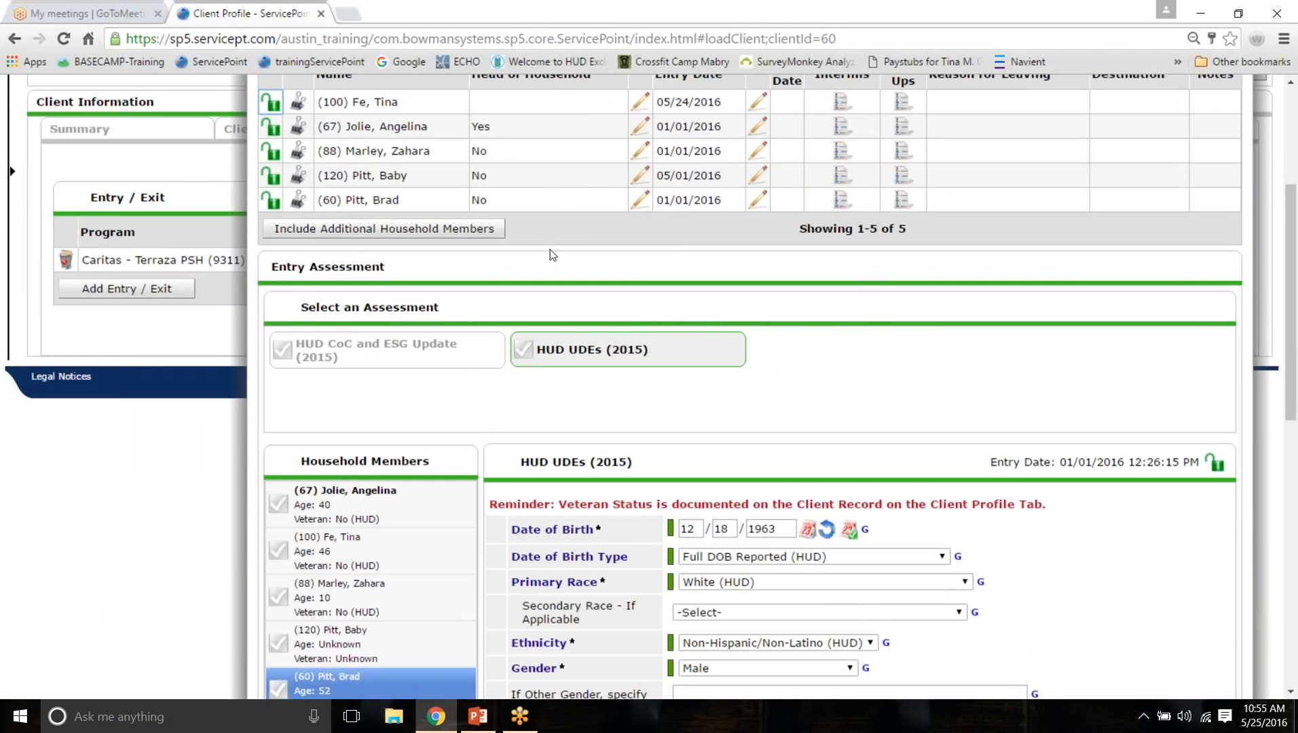
pyautogui.scroll(-8, 877, 280)
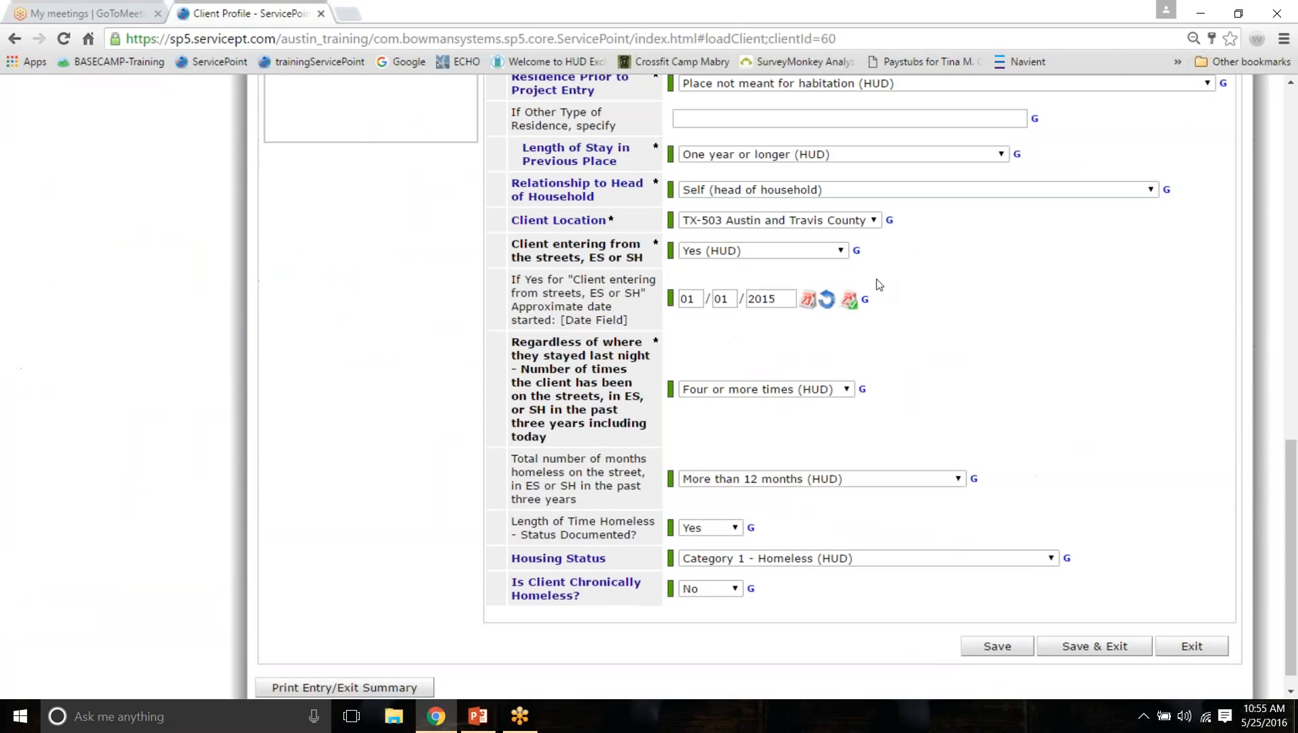
pyautogui.scroll(-1, 877, 282)
pyautogui.click(1095, 623)
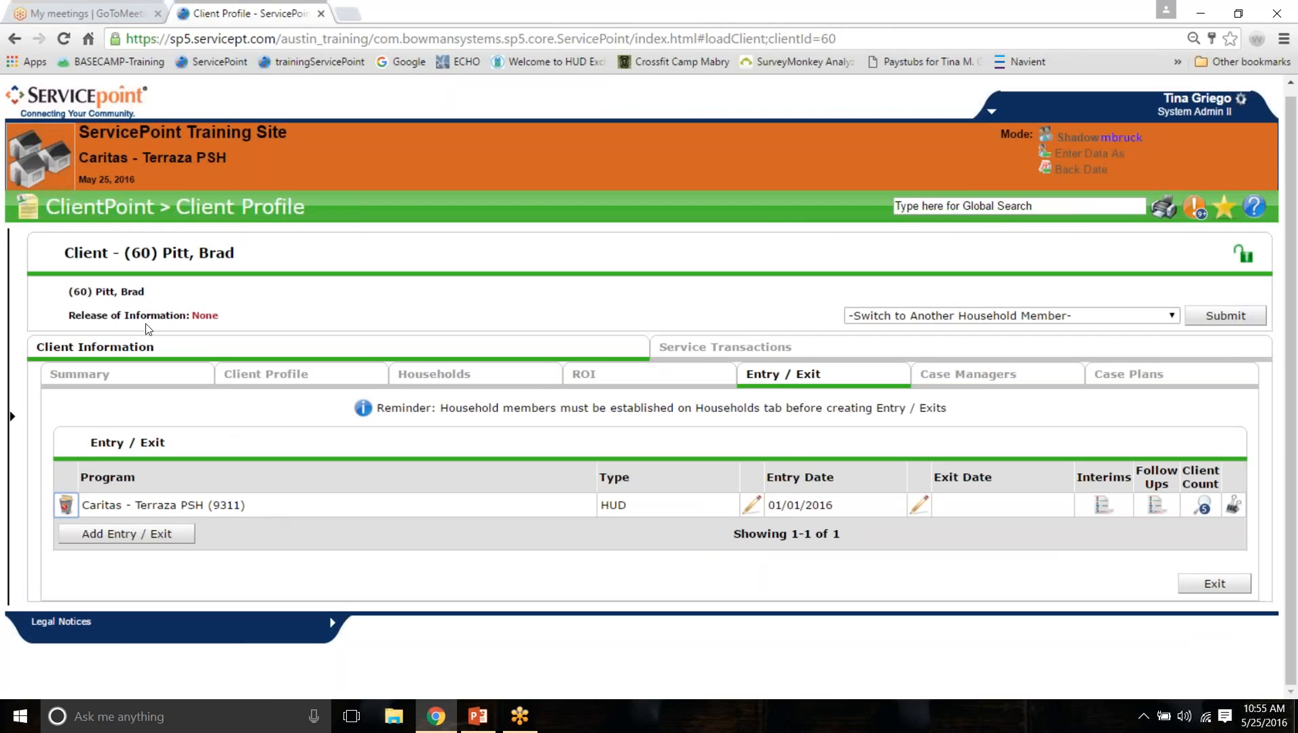
# Step: Return to the client's summary and switch to the baby's client record in household 42
pyautogui.click(79, 374)
pyautogui.scroll(-4, 652, 387)
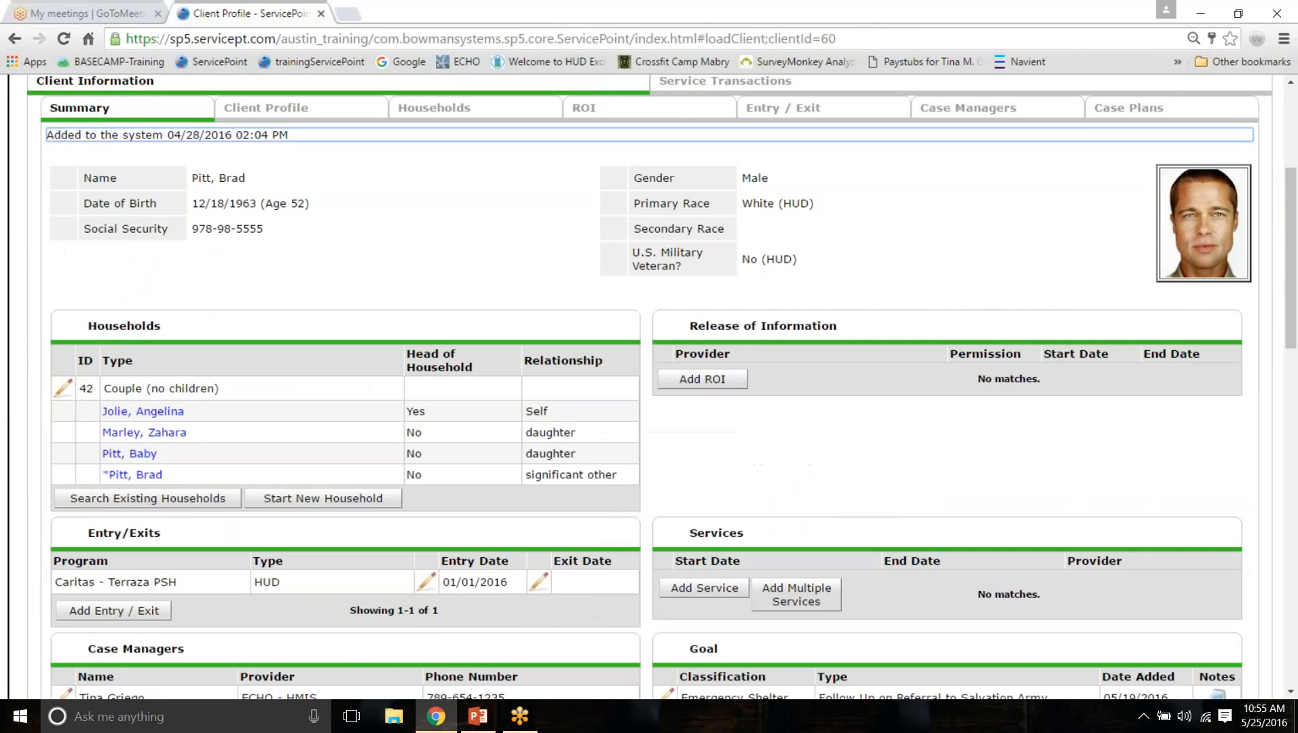
pyautogui.scroll(4, 1080, 176)
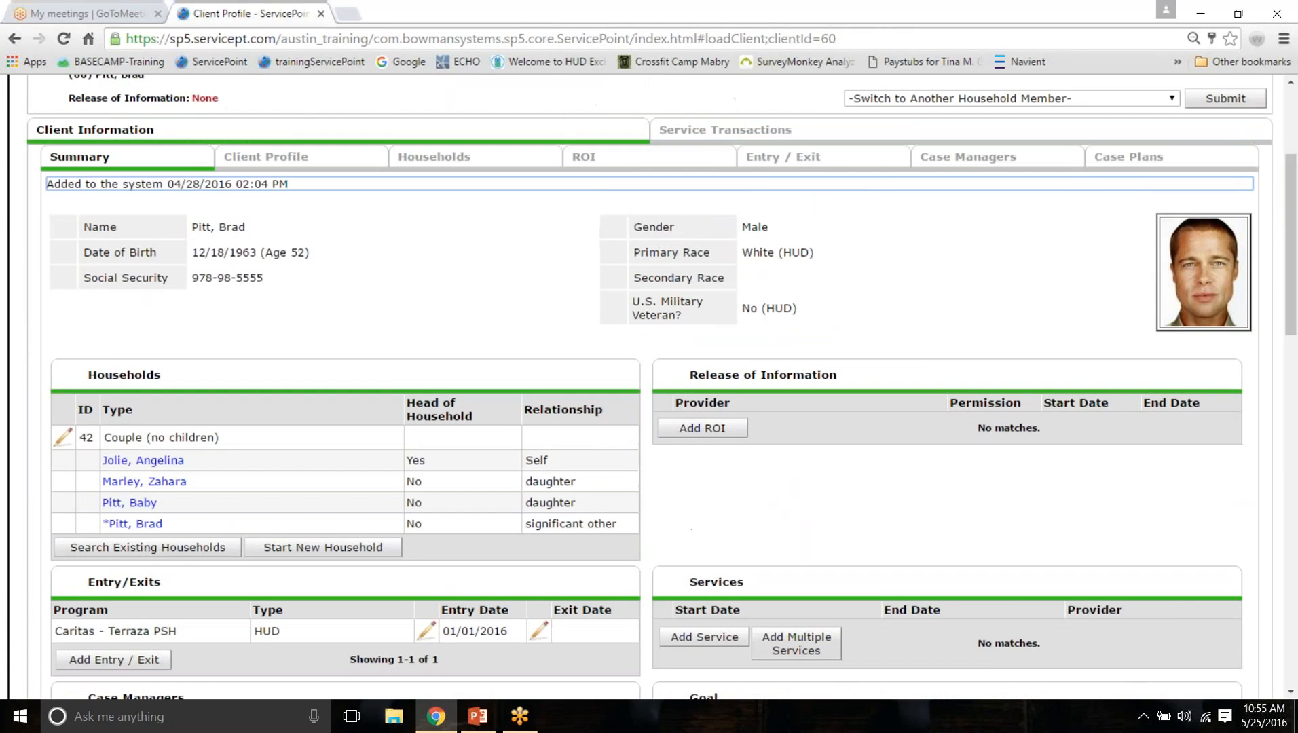
pyautogui.click(910, 302)
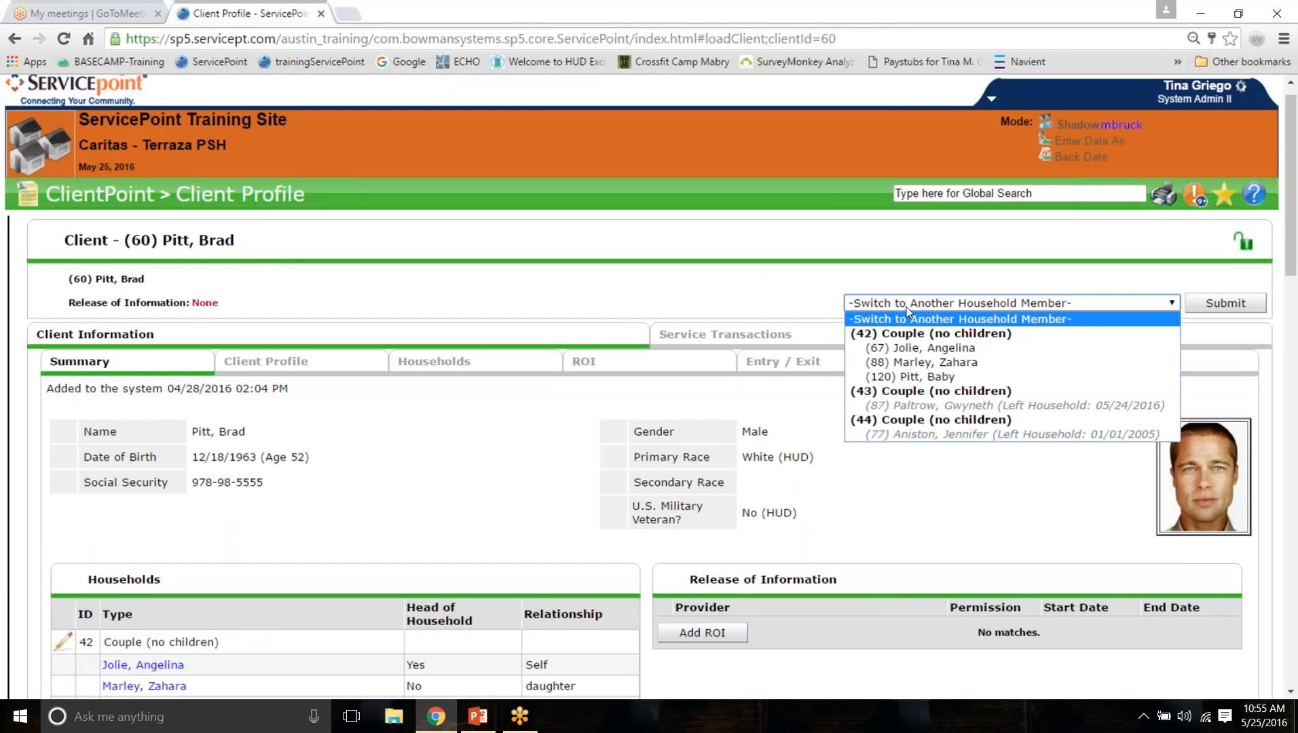
pyautogui.click(924, 385)
pyautogui.click(1225, 303)
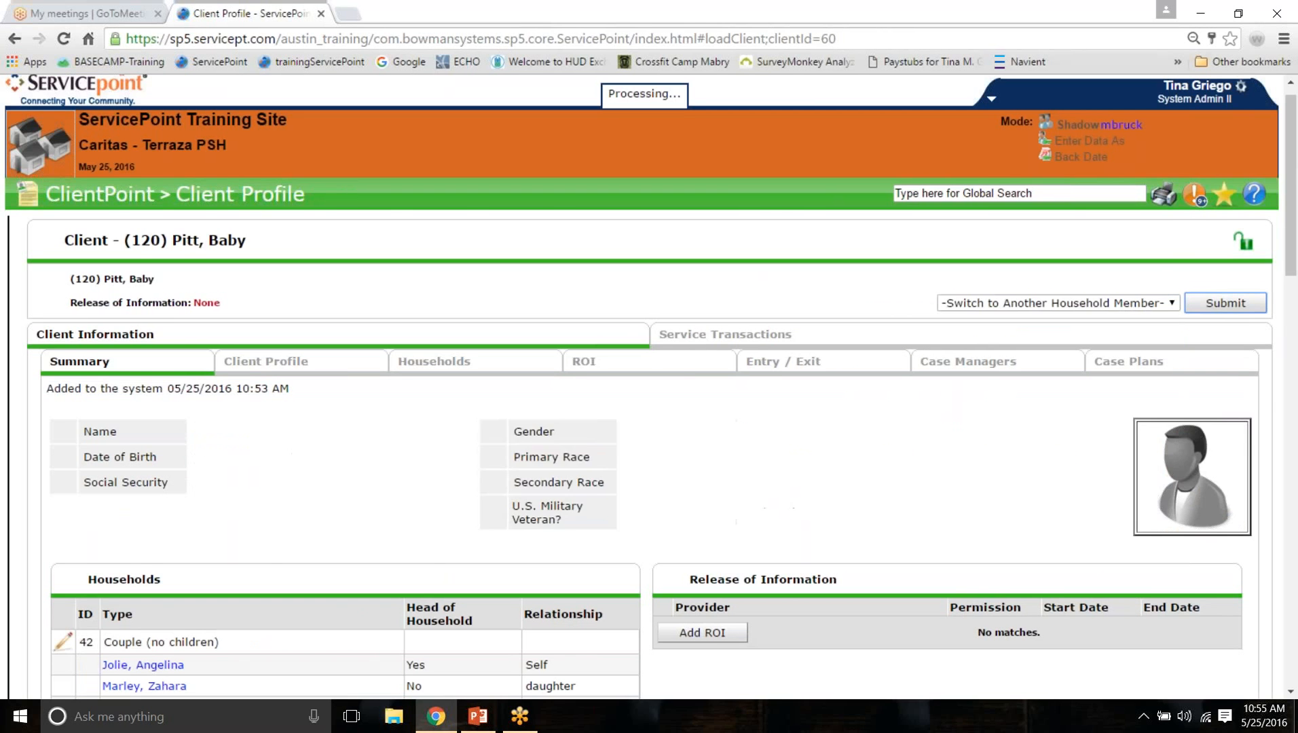
# Step: Check the program and entry date in the Entry/Exits section of the baby's summary
pyautogui.scroll(-4, 577, 652)
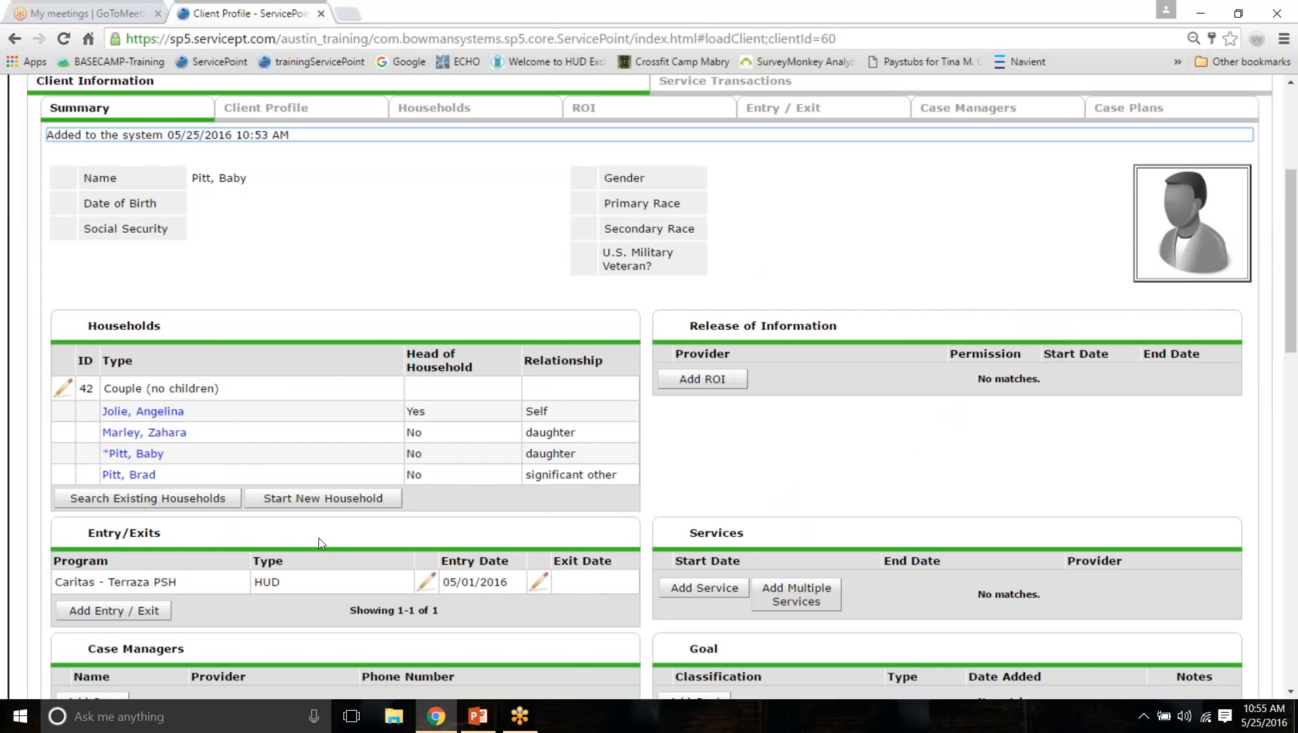
pyautogui.scroll(-1, 318, 537)
pyautogui.moveTo(179, 503); pyautogui.dragTo(55, 479)
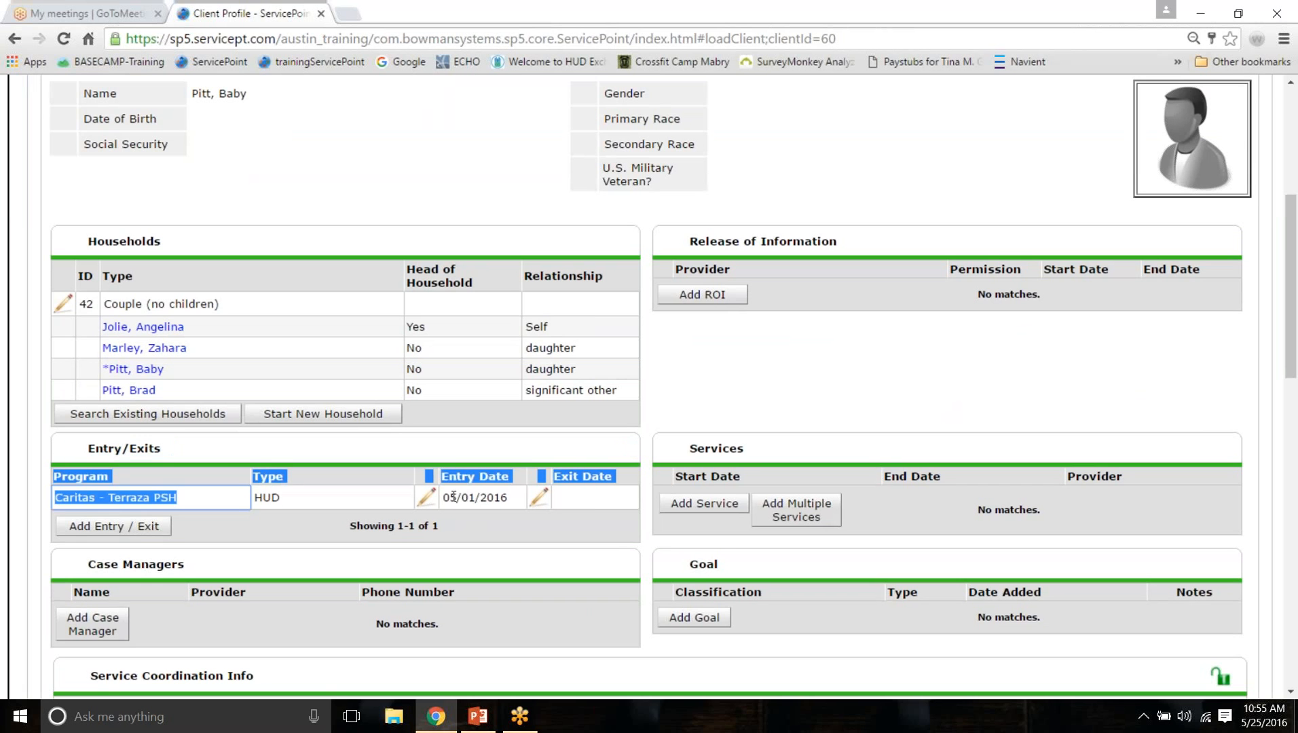
pyautogui.moveTo(512, 500); pyautogui.dragTo(446, 502)
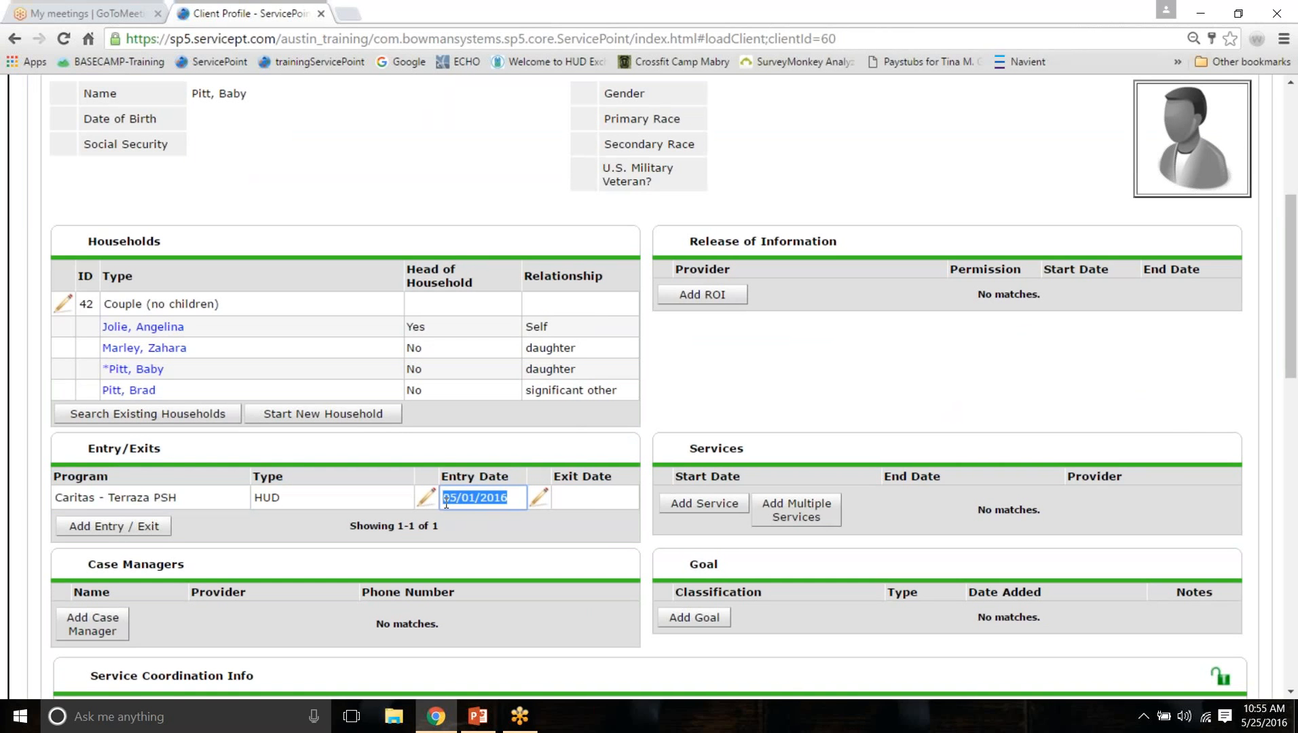
# Step: Switch back to the record of the household's significant other and check the entry date in the Entry/Exits section
pyautogui.scroll(3, 853, 278)
pyautogui.click(1058, 134)
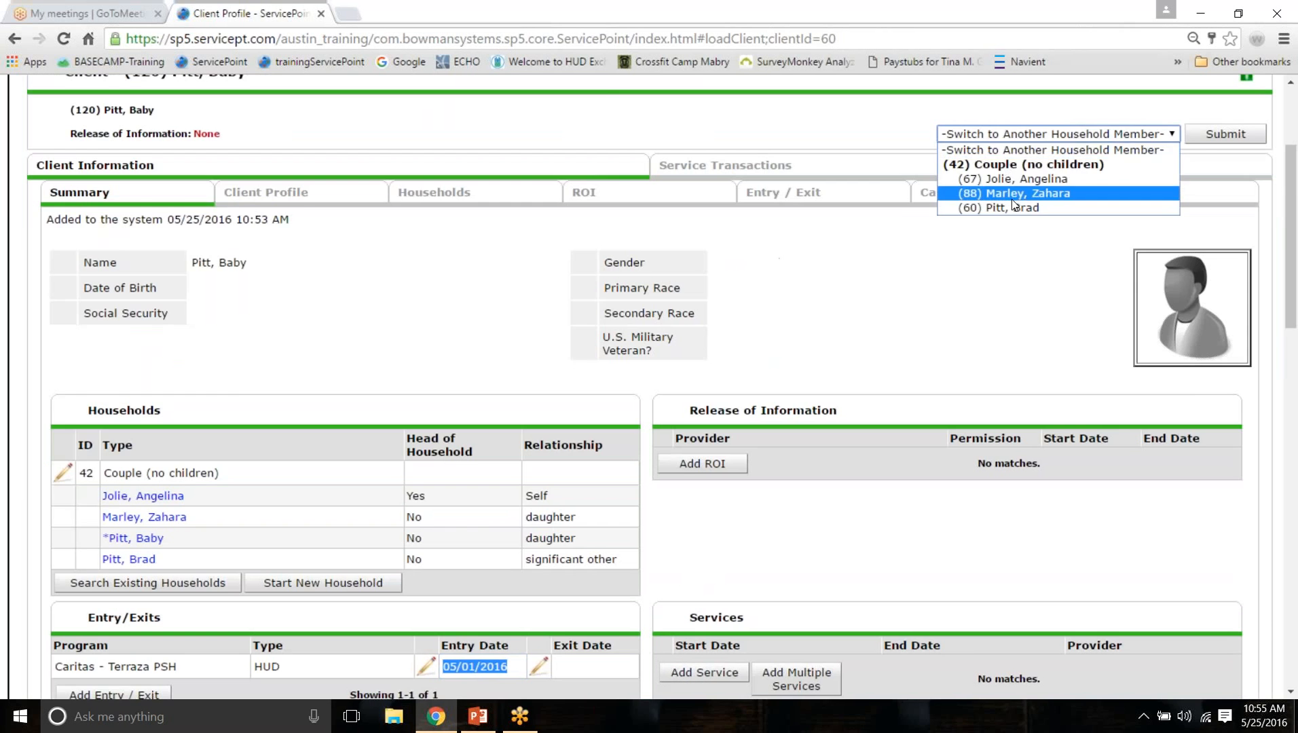
pyautogui.click(998, 208)
pyautogui.click(1226, 133)
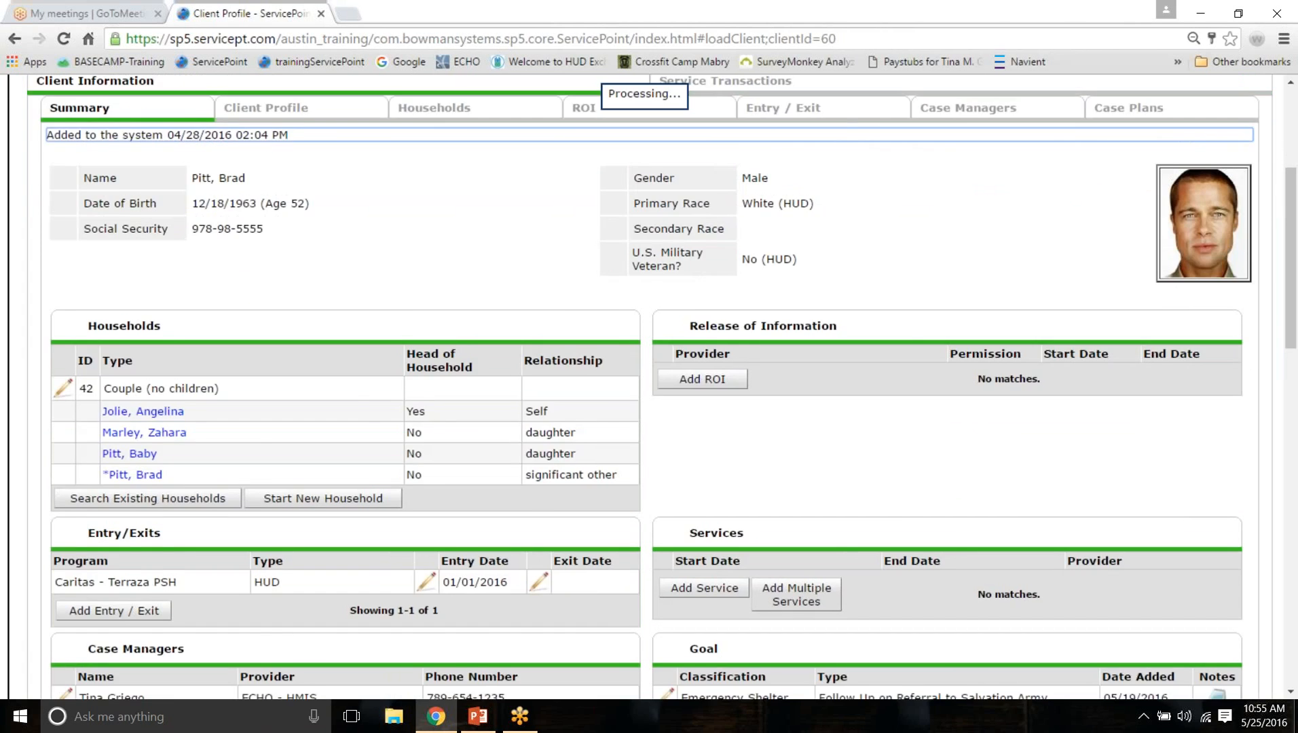
pyautogui.scroll(-1, 652, 387)
pyautogui.moveTo(511, 499); pyautogui.dragTo(445, 503)
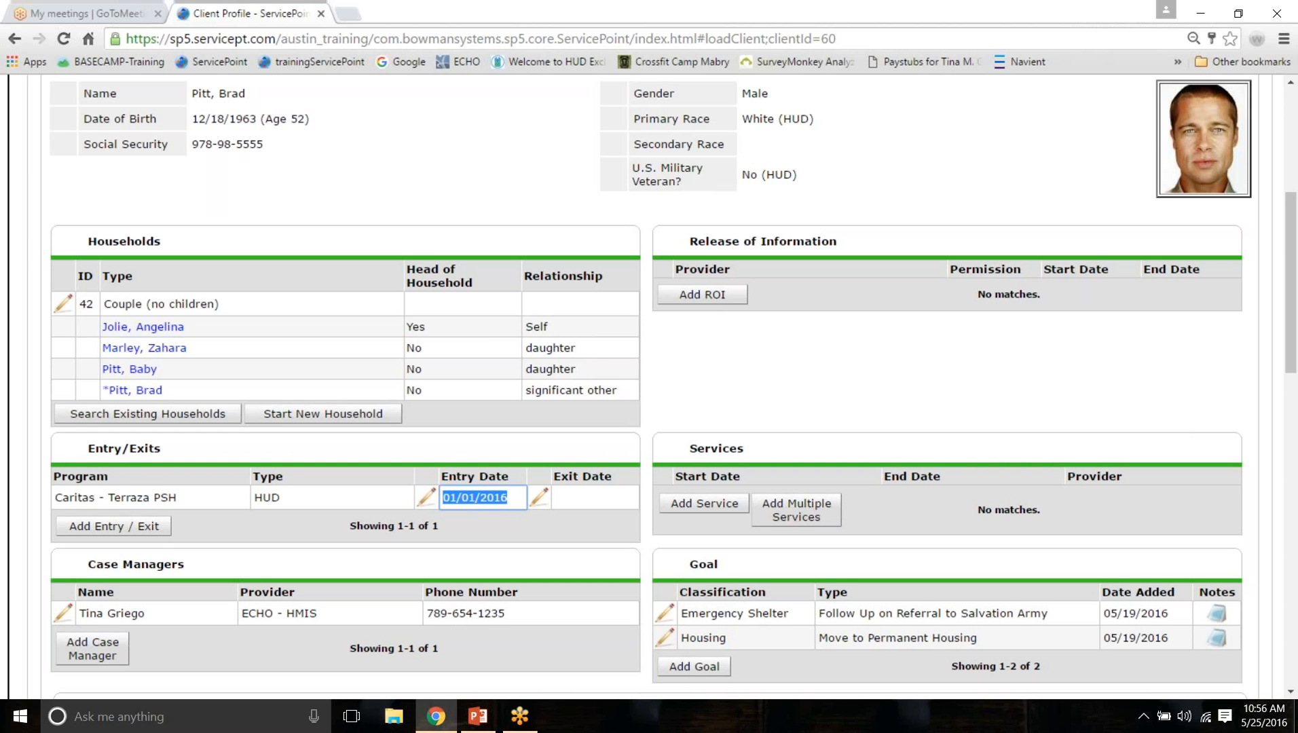
pyautogui.click(710, 366)
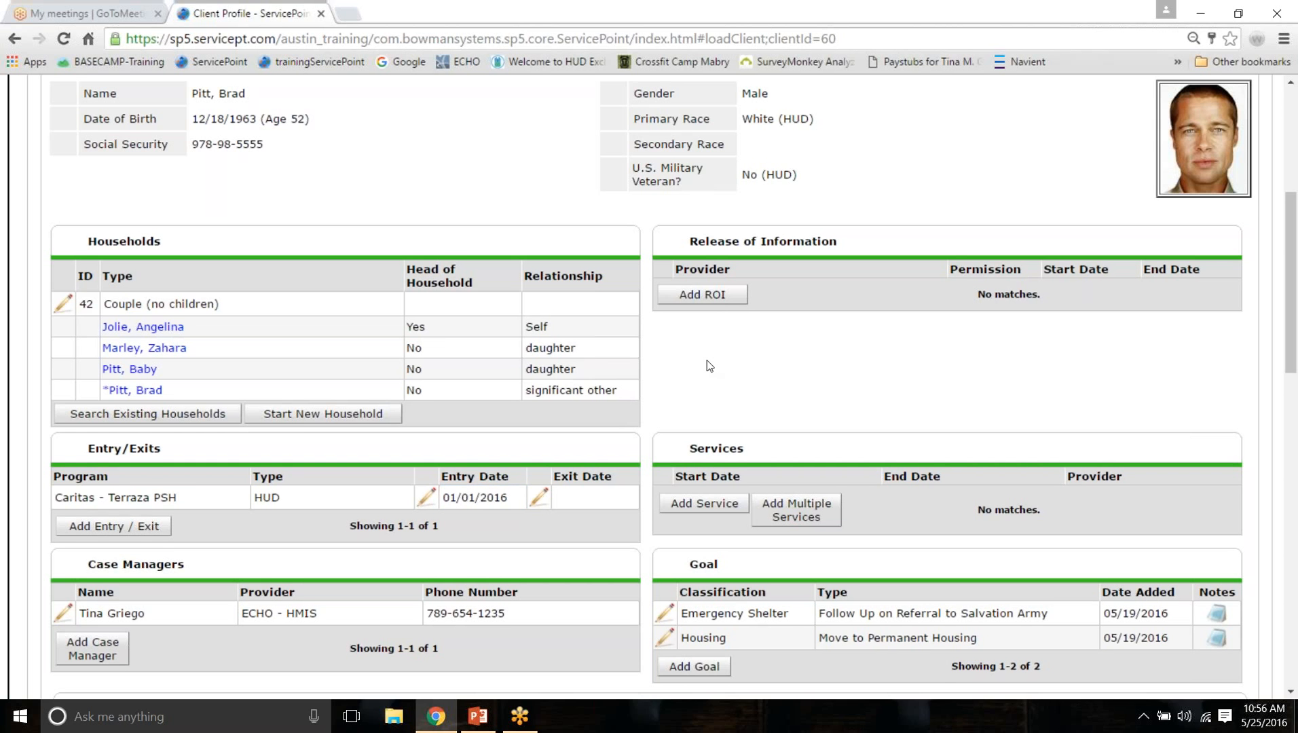
# Step: Review the current and previous household members available for switching, and go to the client's Households section
pyautogui.scroll(3, 710, 366)
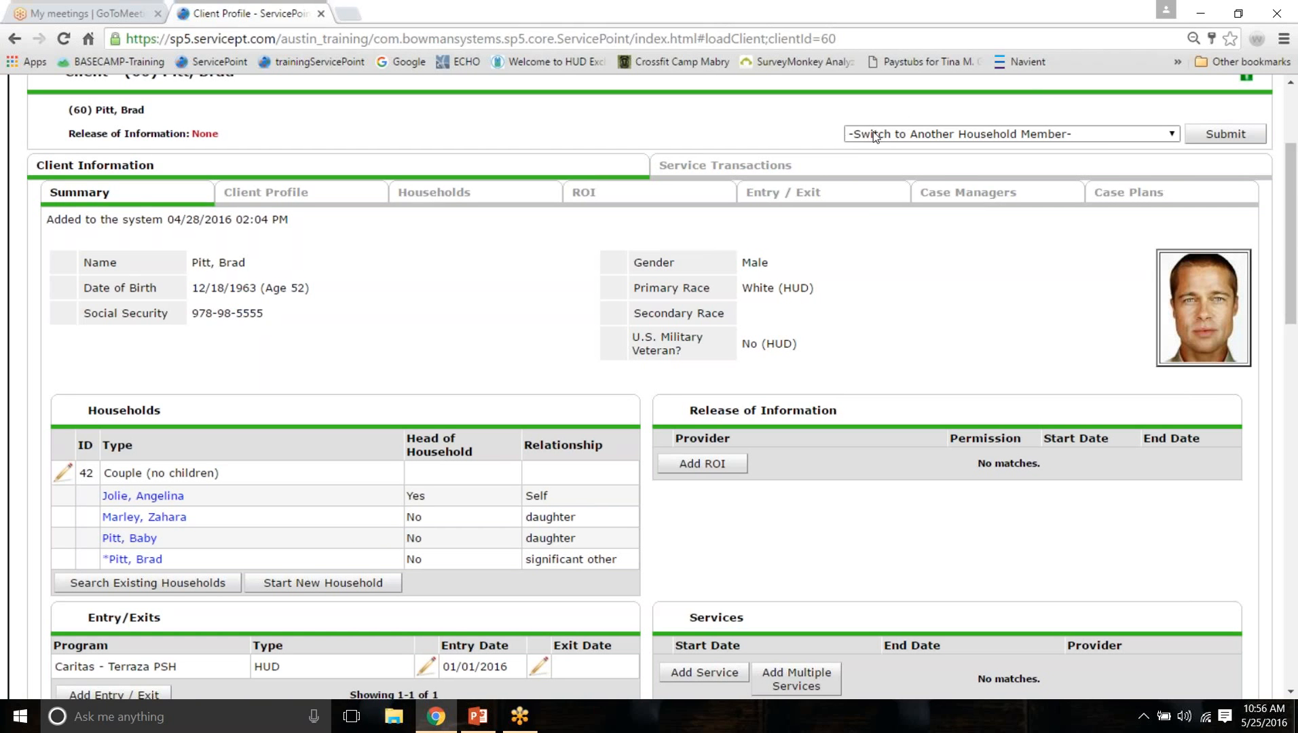
pyautogui.click(1171, 136)
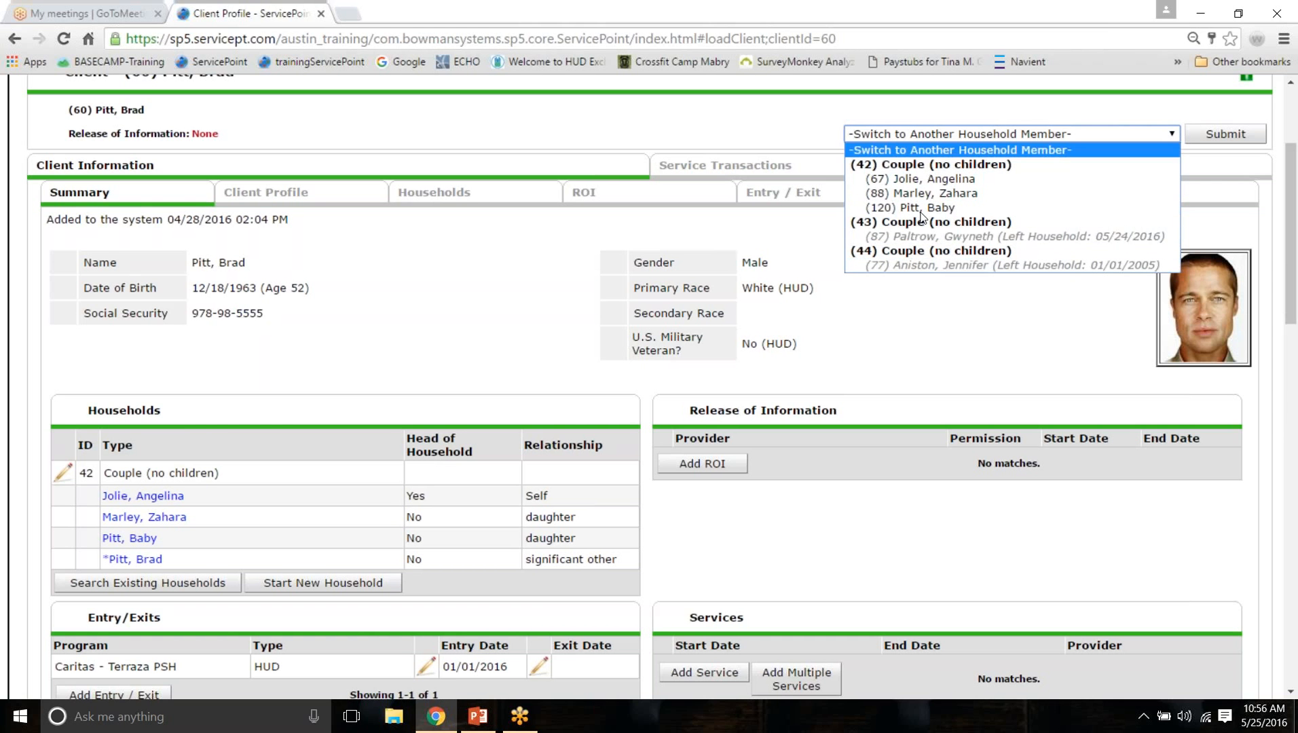
pyautogui.click(540, 246)
pyautogui.click(508, 195)
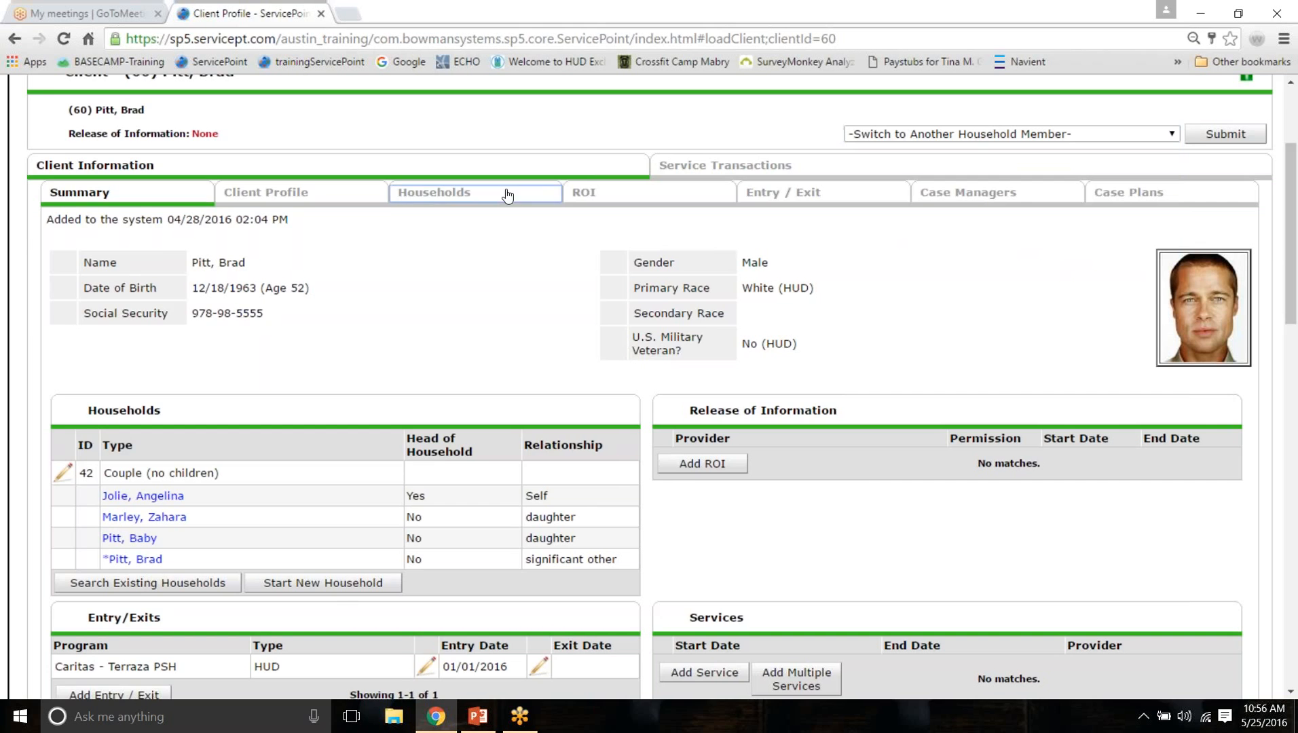
# Step: Switch to the baby's client record in household 42, and from there to the head of household's record
pyautogui.click(941, 316)
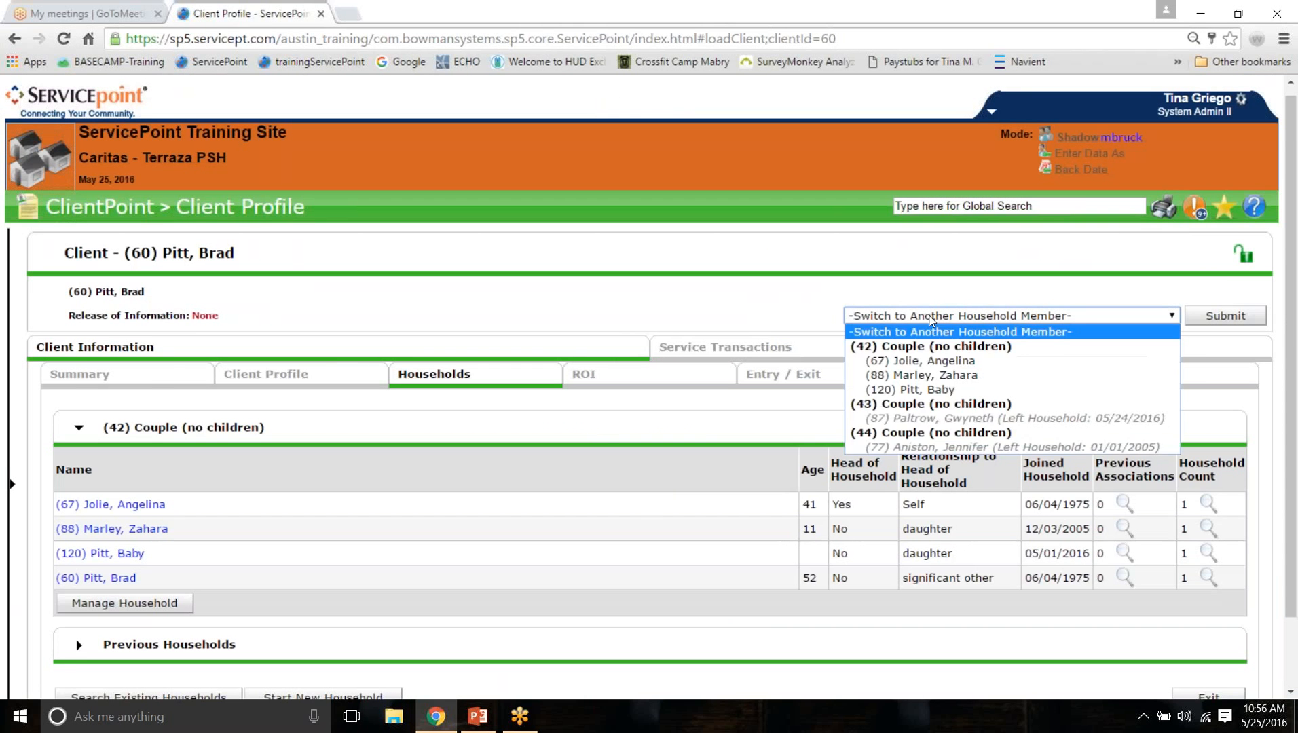
pyautogui.click(950, 390)
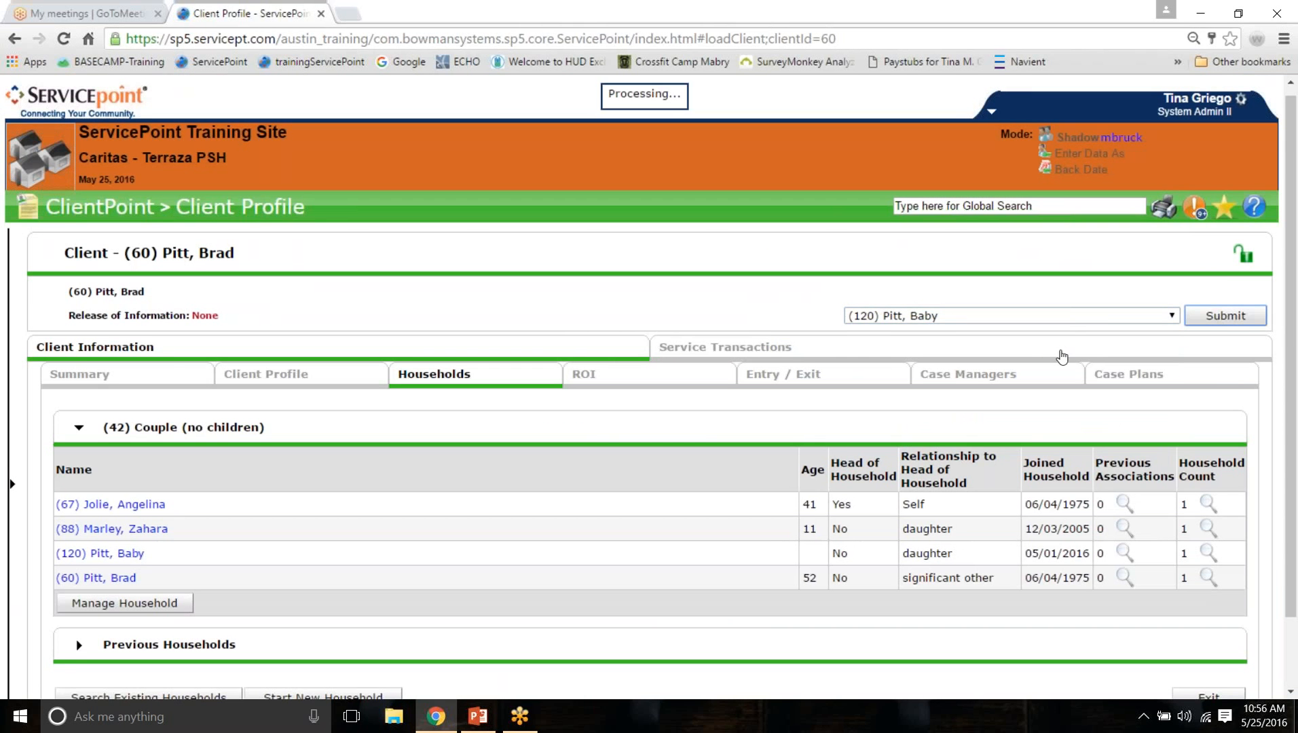
pyautogui.click(954, 323)
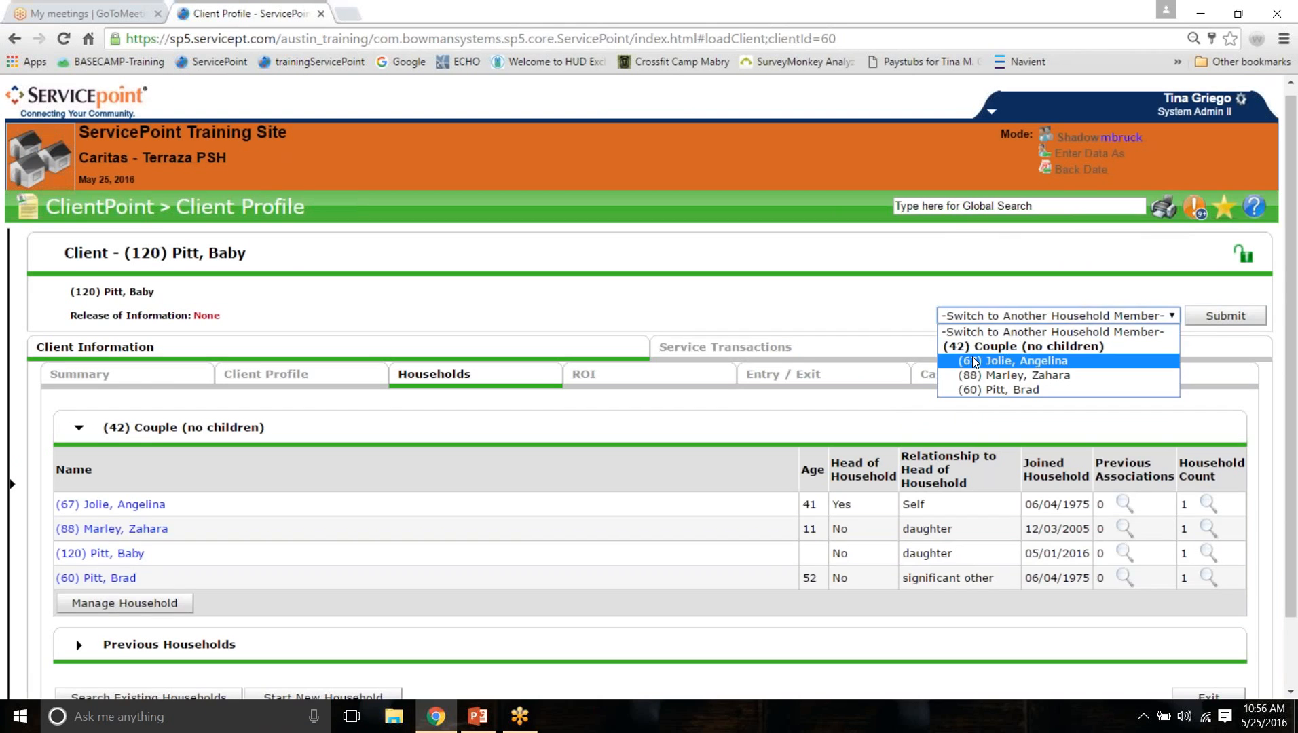
pyautogui.click(1008, 363)
pyautogui.click(1226, 317)
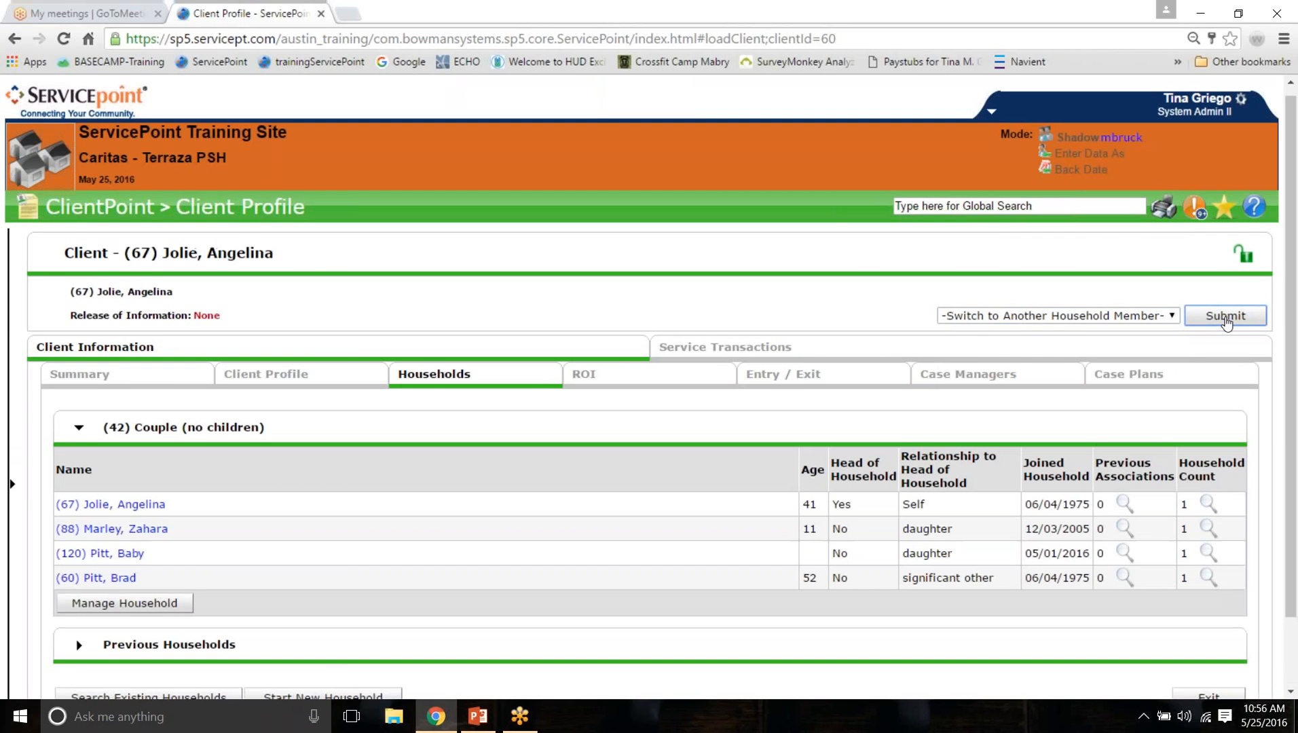
# Step: Switch back to the client record of the significant other in household 42
pyautogui.click(1117, 316)
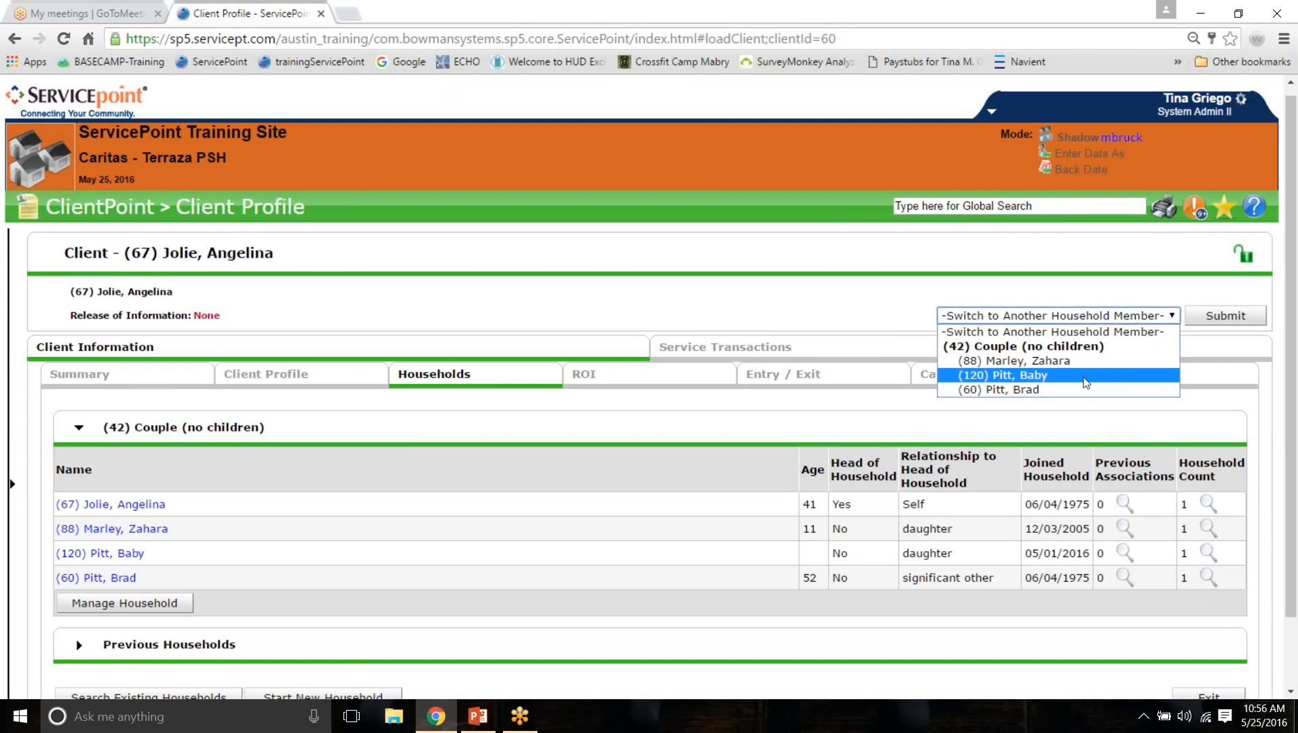
pyautogui.click(1039, 375)
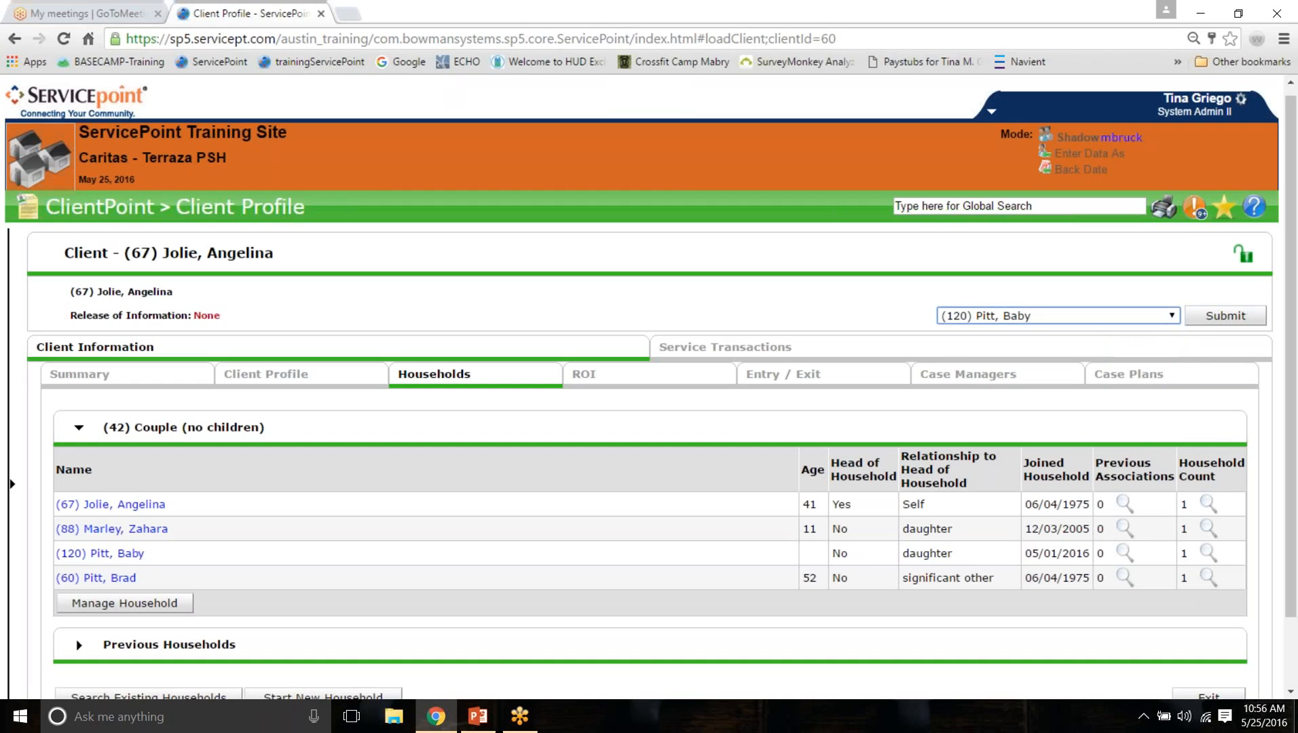
pyautogui.click(1038, 318)
pyautogui.click(1027, 388)
pyautogui.click(1222, 317)
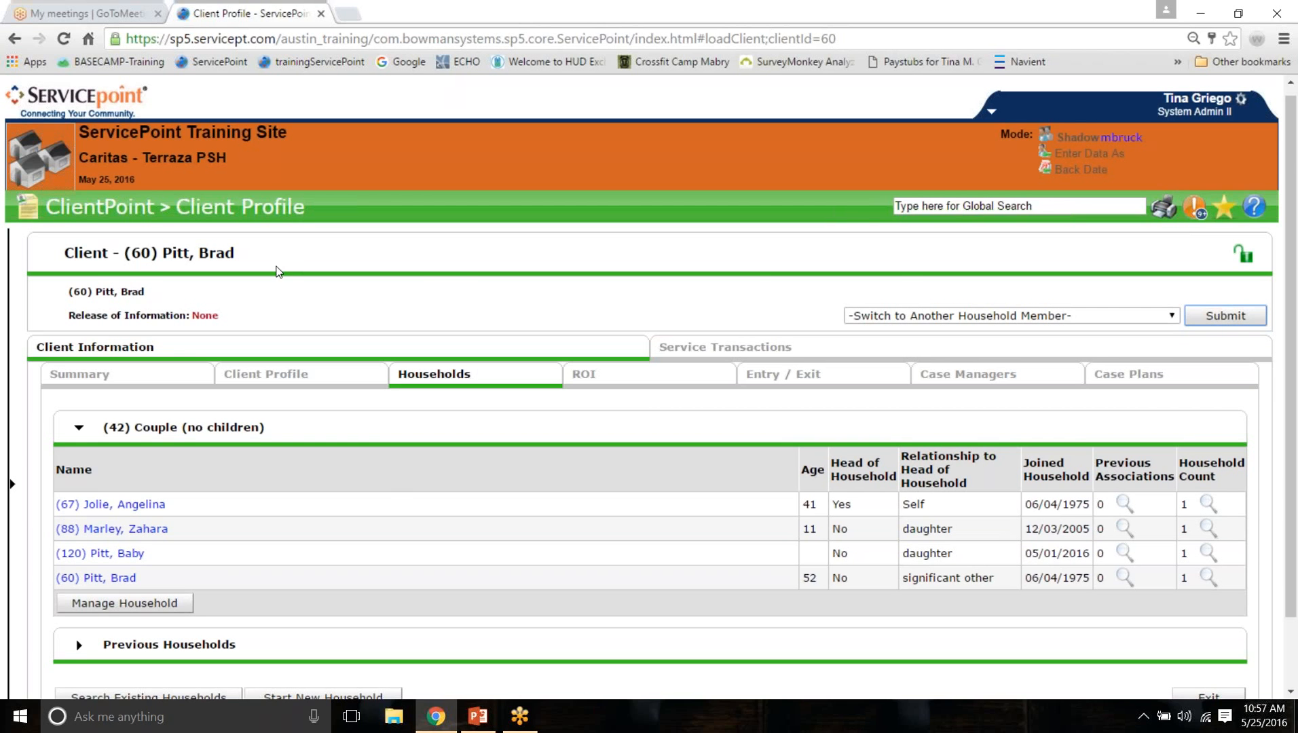
# Step: Open the exit data of the client's Caritas - Terraza PSH entry and include all members of household 42
pyautogui.scroll(-2, 277, 271)
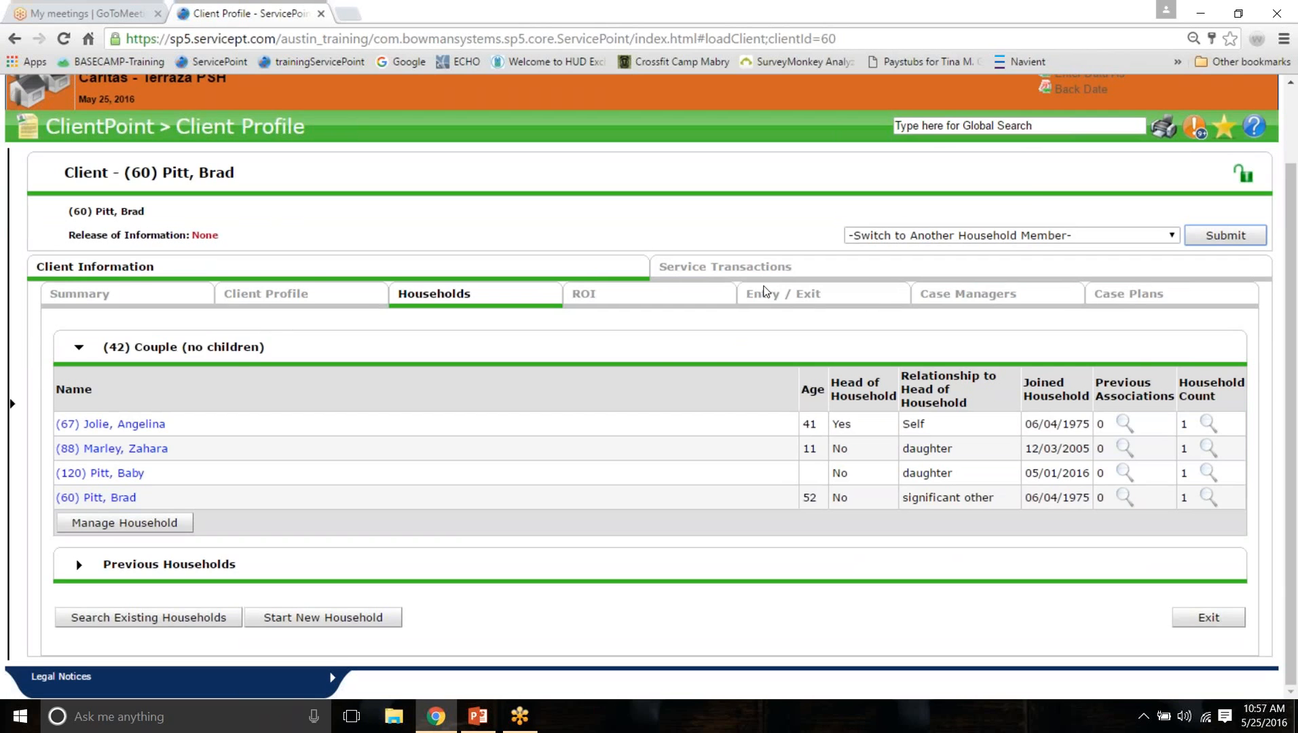
pyautogui.click(766, 292)
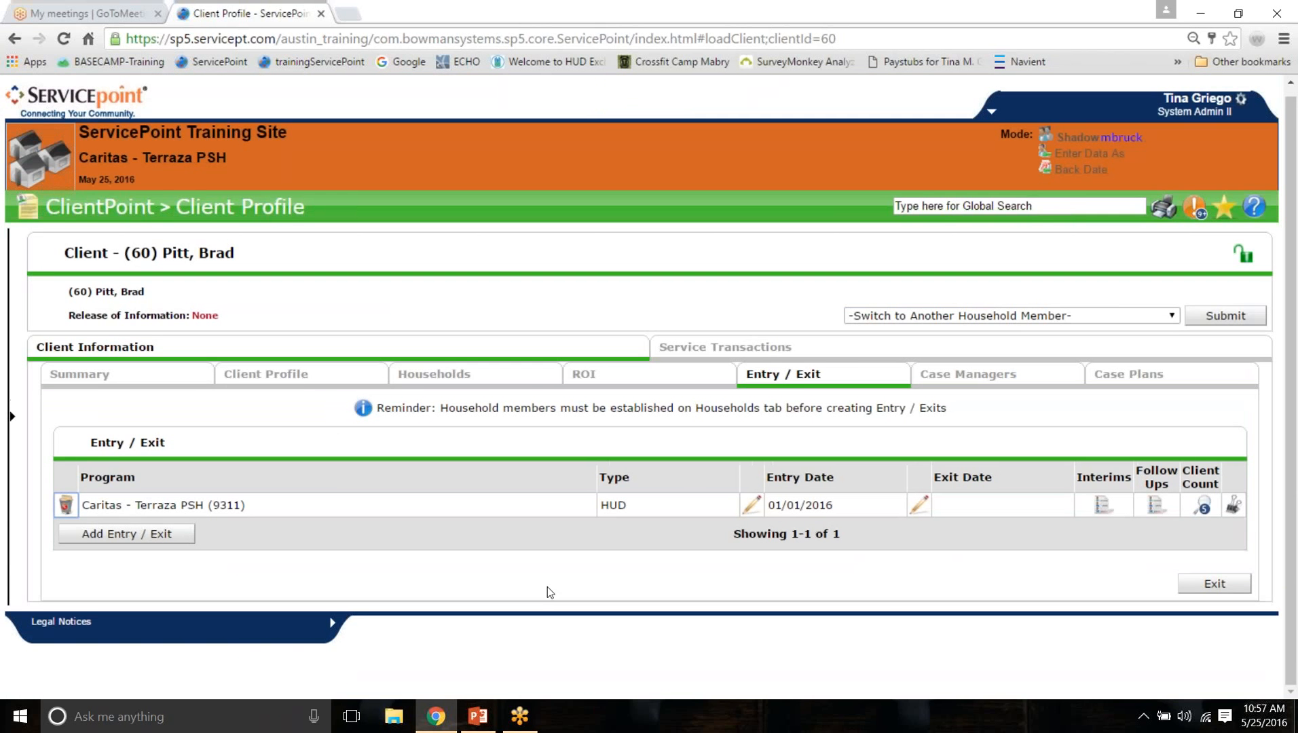
pyautogui.click(920, 506)
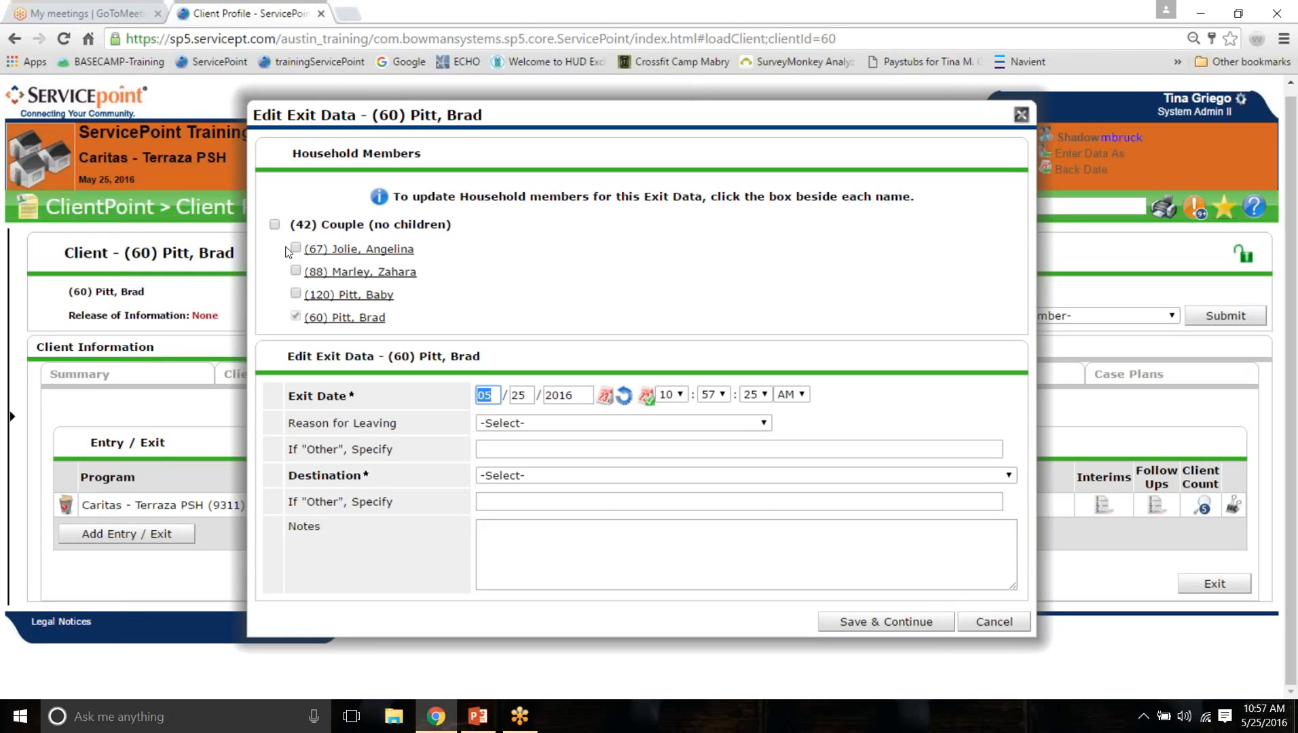
pyautogui.click(275, 224)
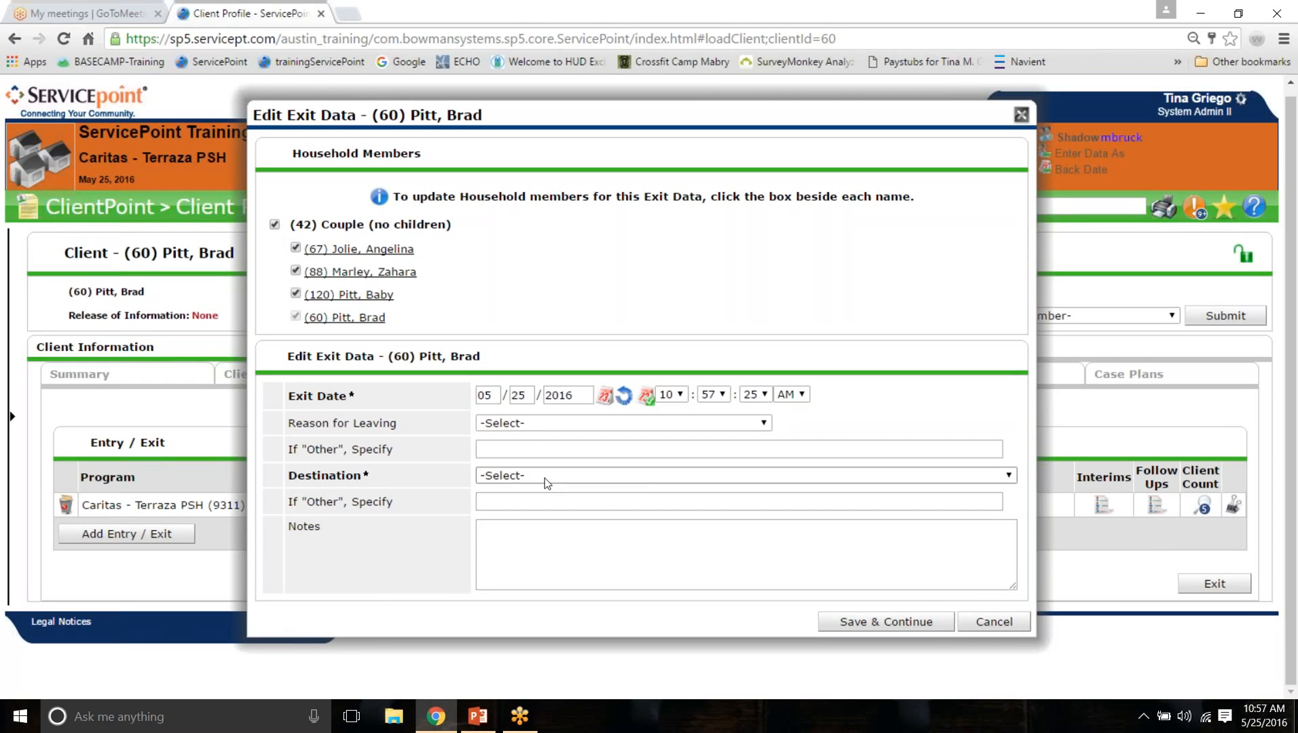
# Step: Set the reason for leaving to Completed program and the destination to Owned by client, no ongoing housing subsidy (HUD), and save the exit data
pyautogui.click(524, 423)
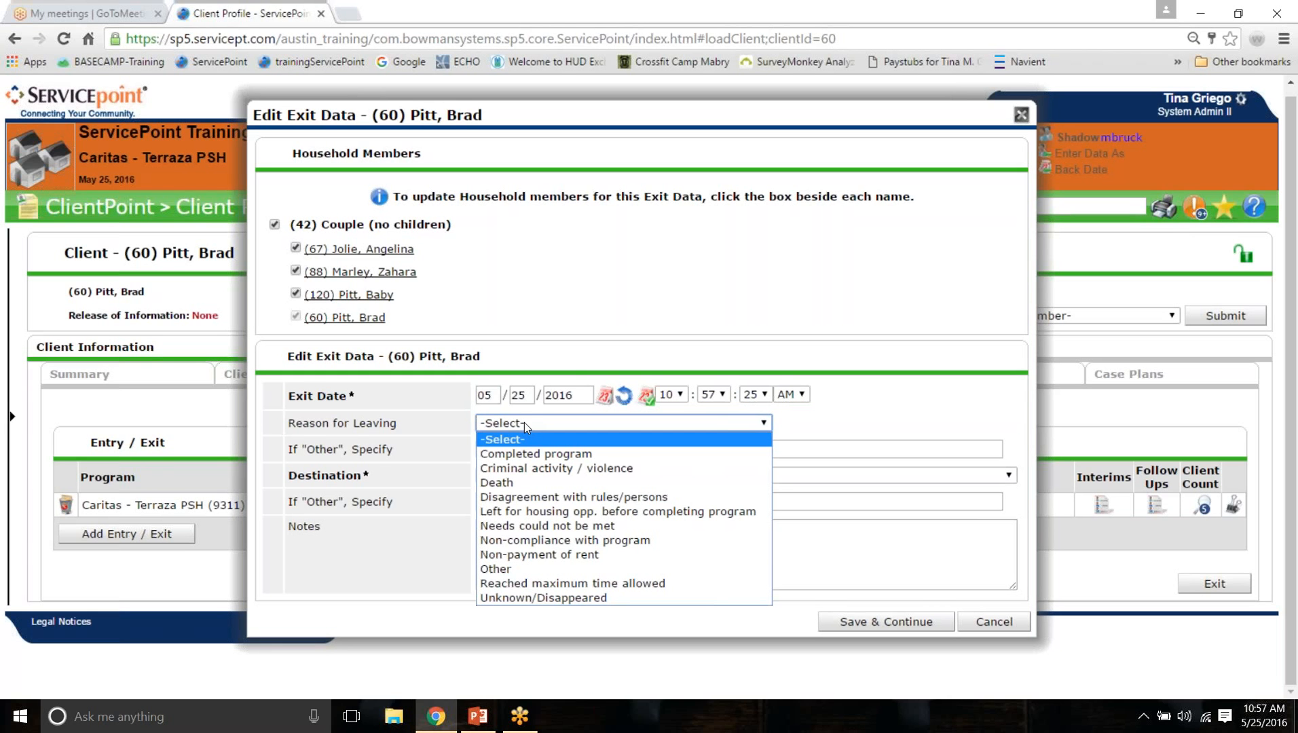
pyautogui.click(530, 453)
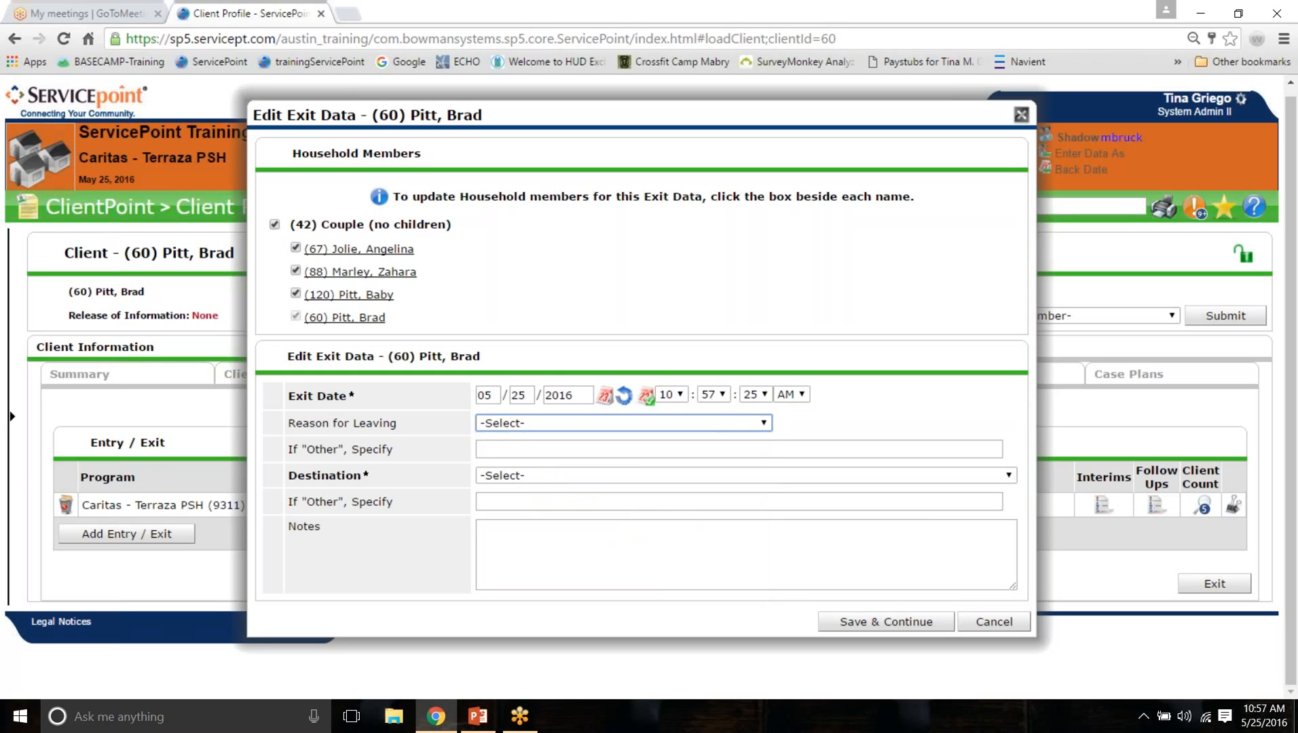
pyautogui.click(518, 477)
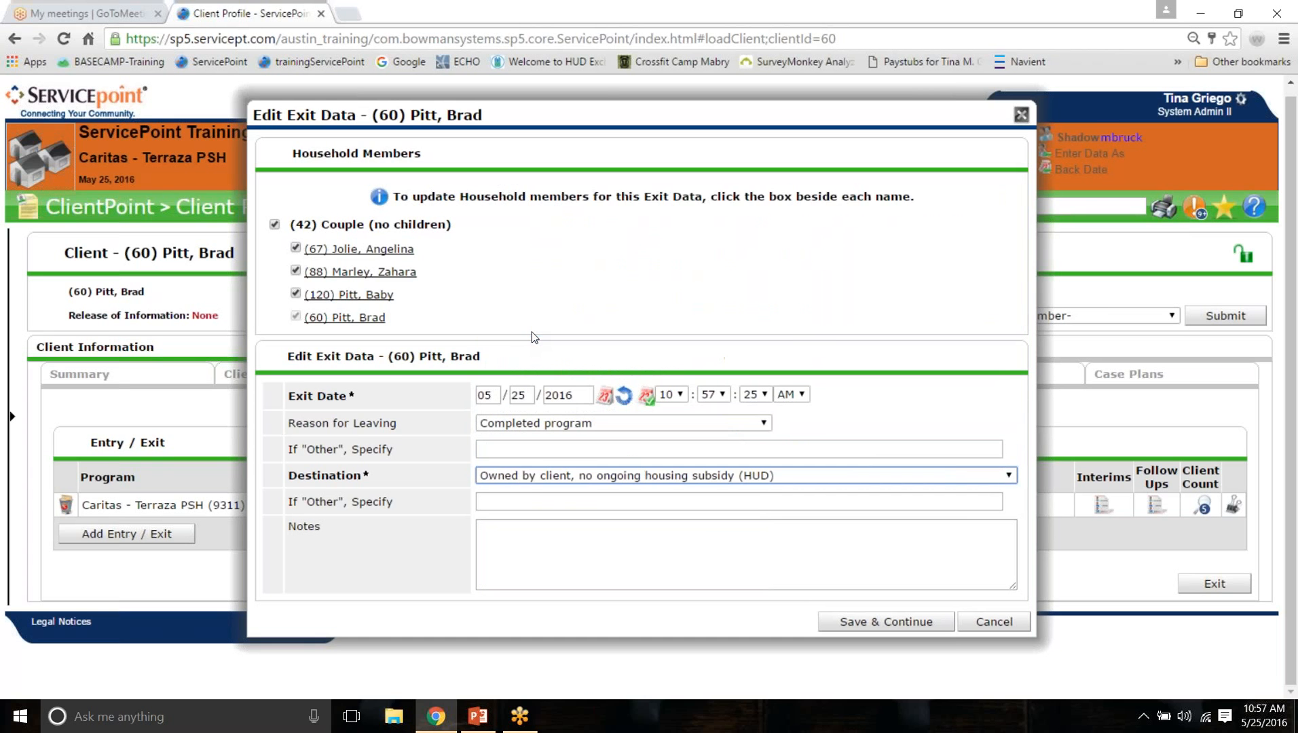
pyautogui.click(533, 332)
pyautogui.click(886, 622)
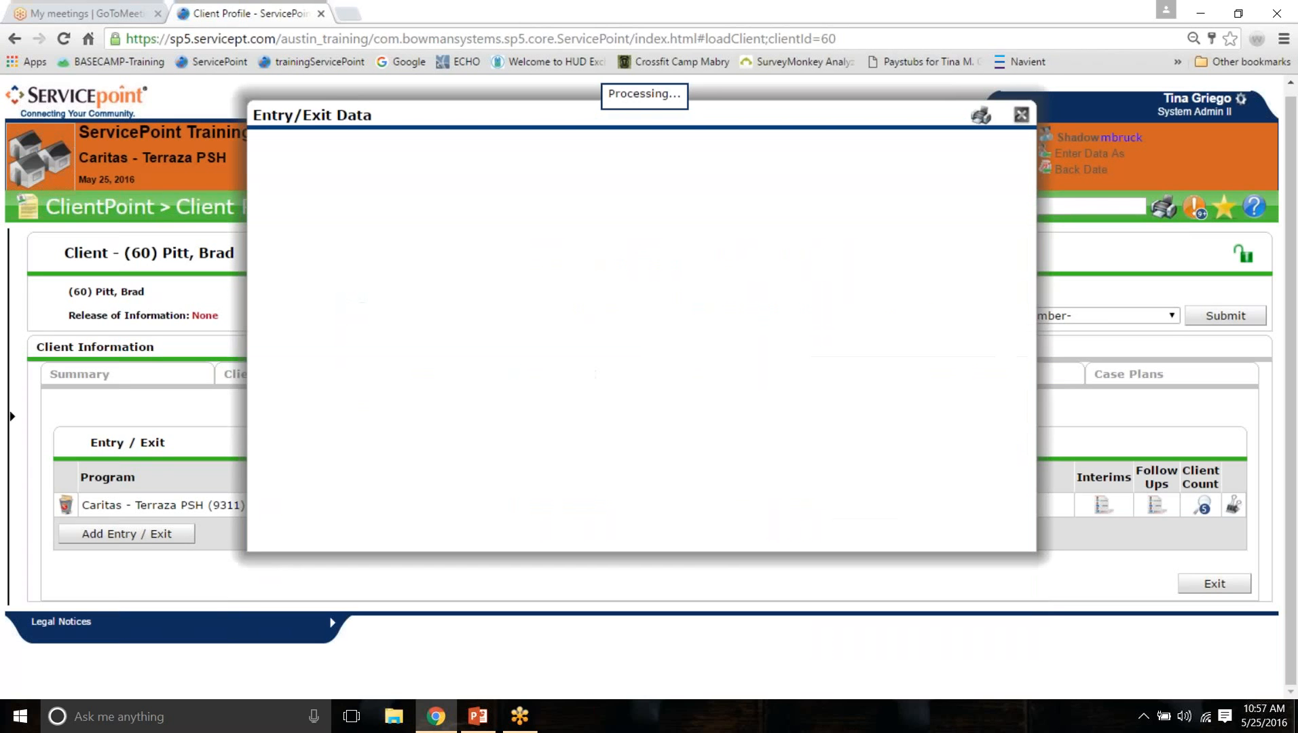
# Step: Save the exit assessment and close it, and reopen the exit data briefly to check the household members' exit dates
pyautogui.scroll(-1, 771, 582)
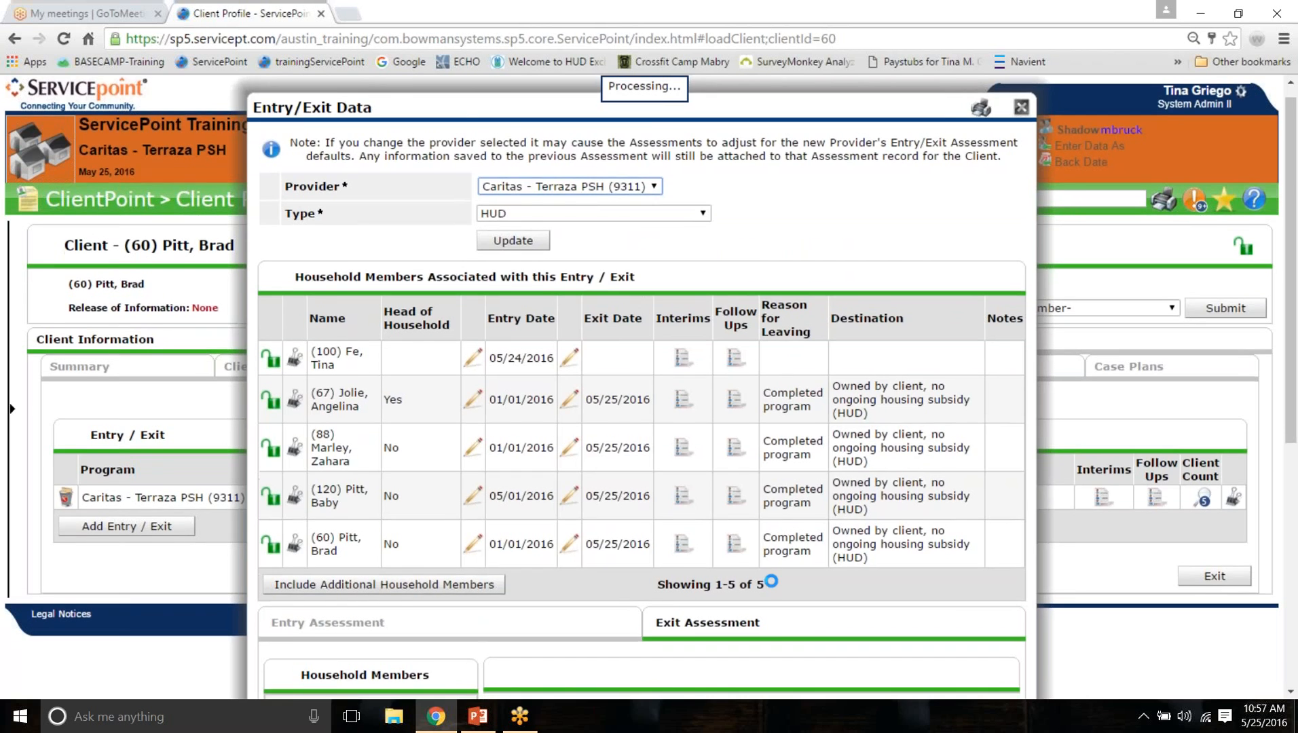
pyautogui.scroll(-1, 554, 471)
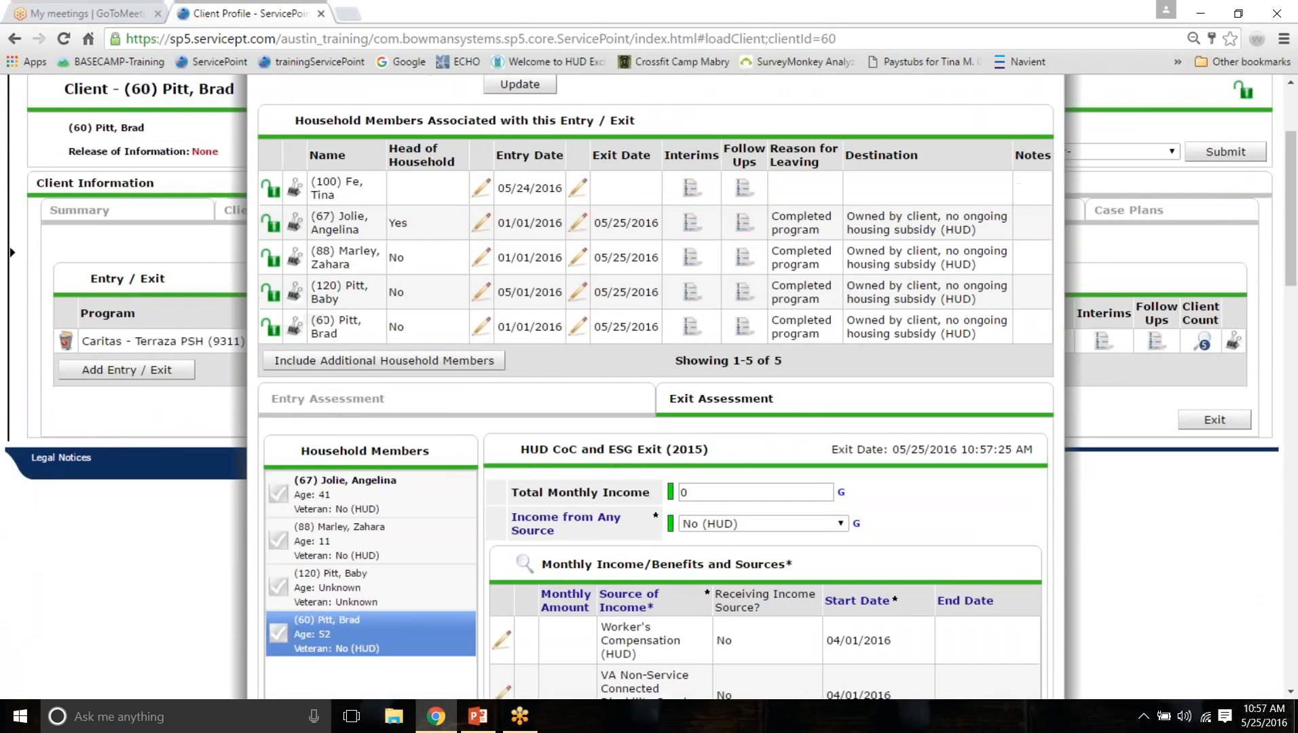
pyautogui.scroll(-18, 772, 475)
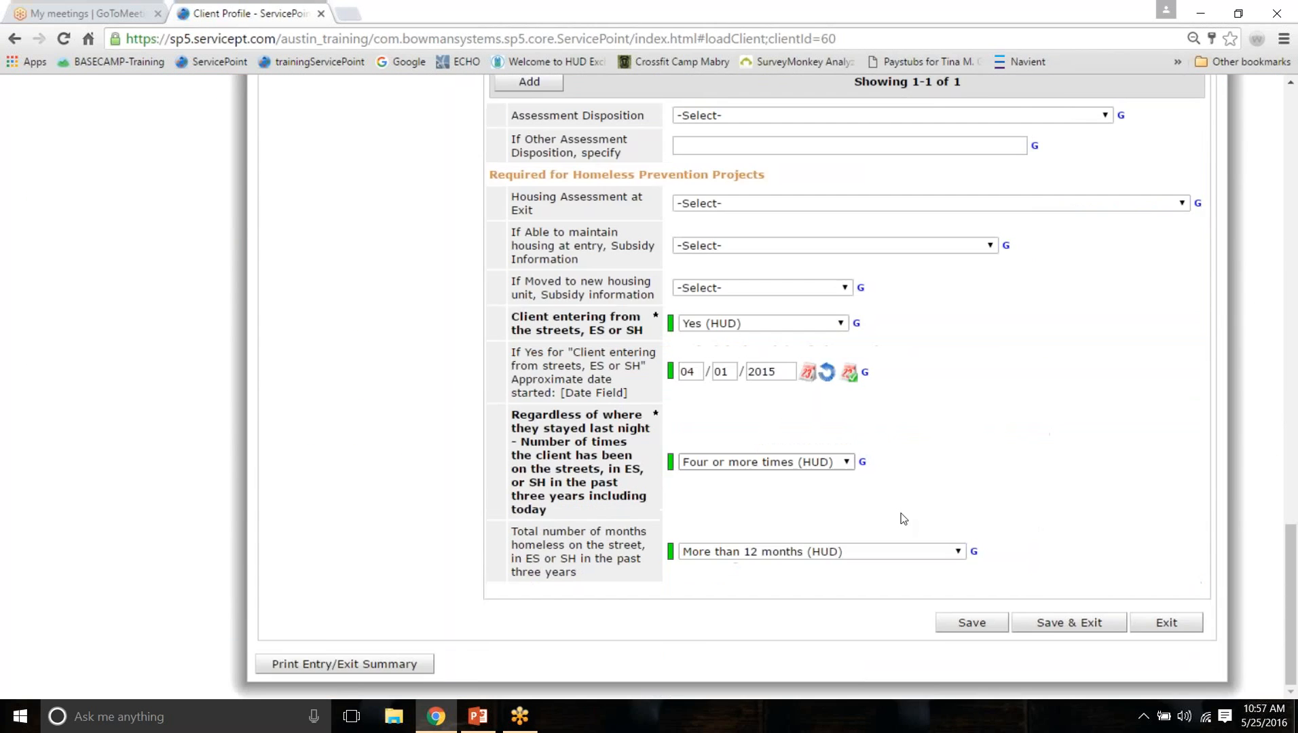
pyautogui.click(1067, 620)
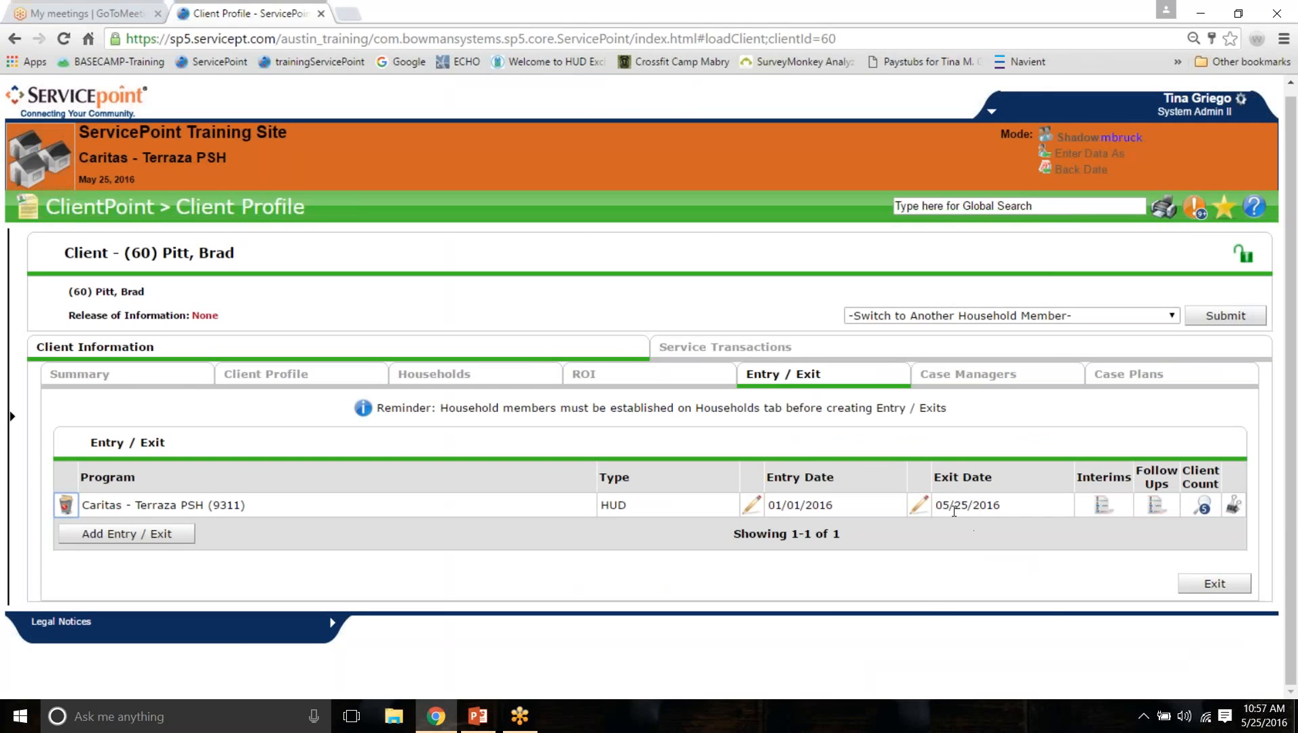
pyautogui.click(920, 505)
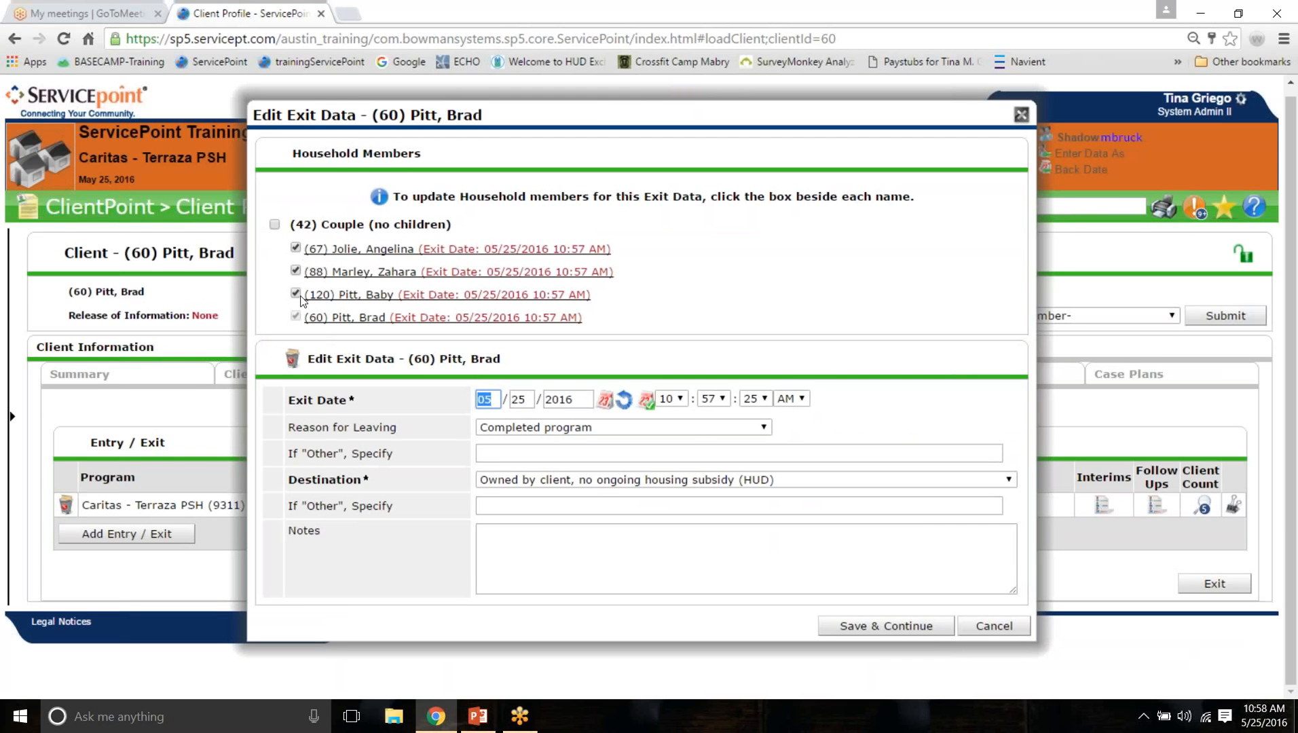
pyautogui.click(993, 625)
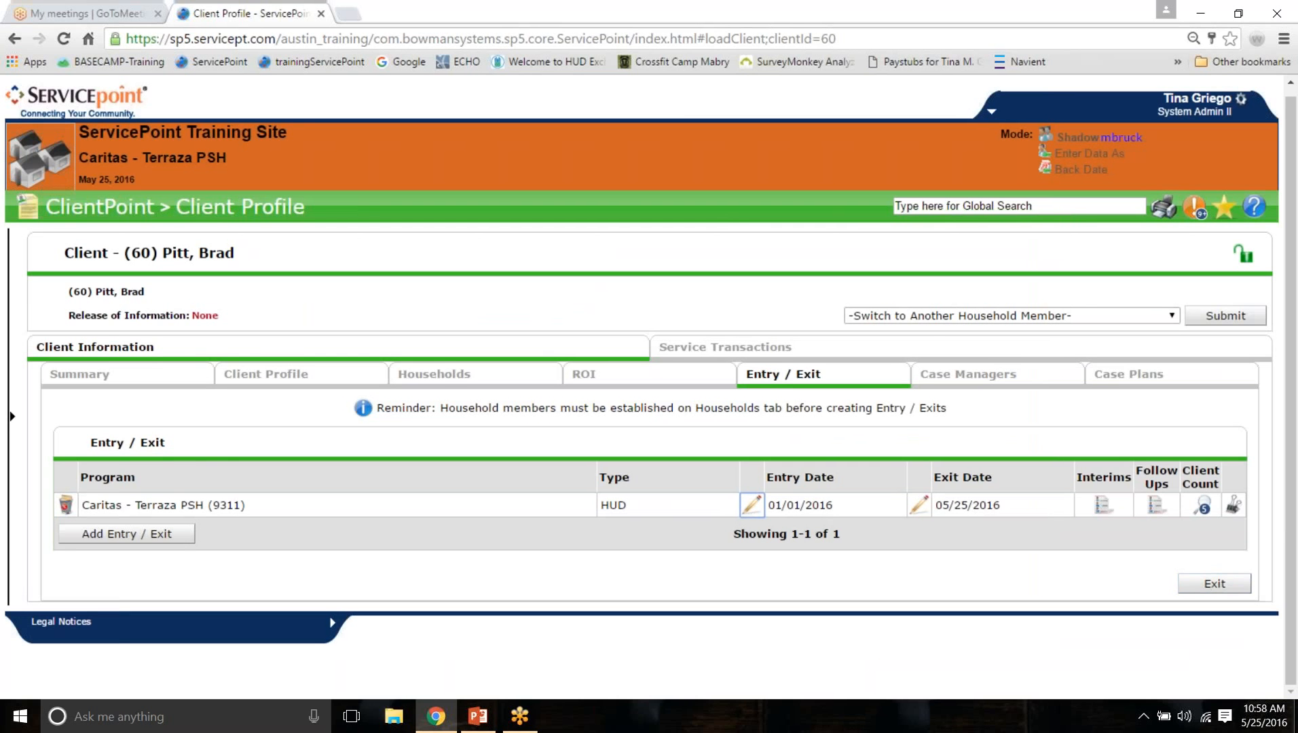
# Step: Expand the previous households in the client's Households section and review them alongside the members of household 42
pyautogui.click(449, 379)
pyautogui.scroll(-2, 333, 519)
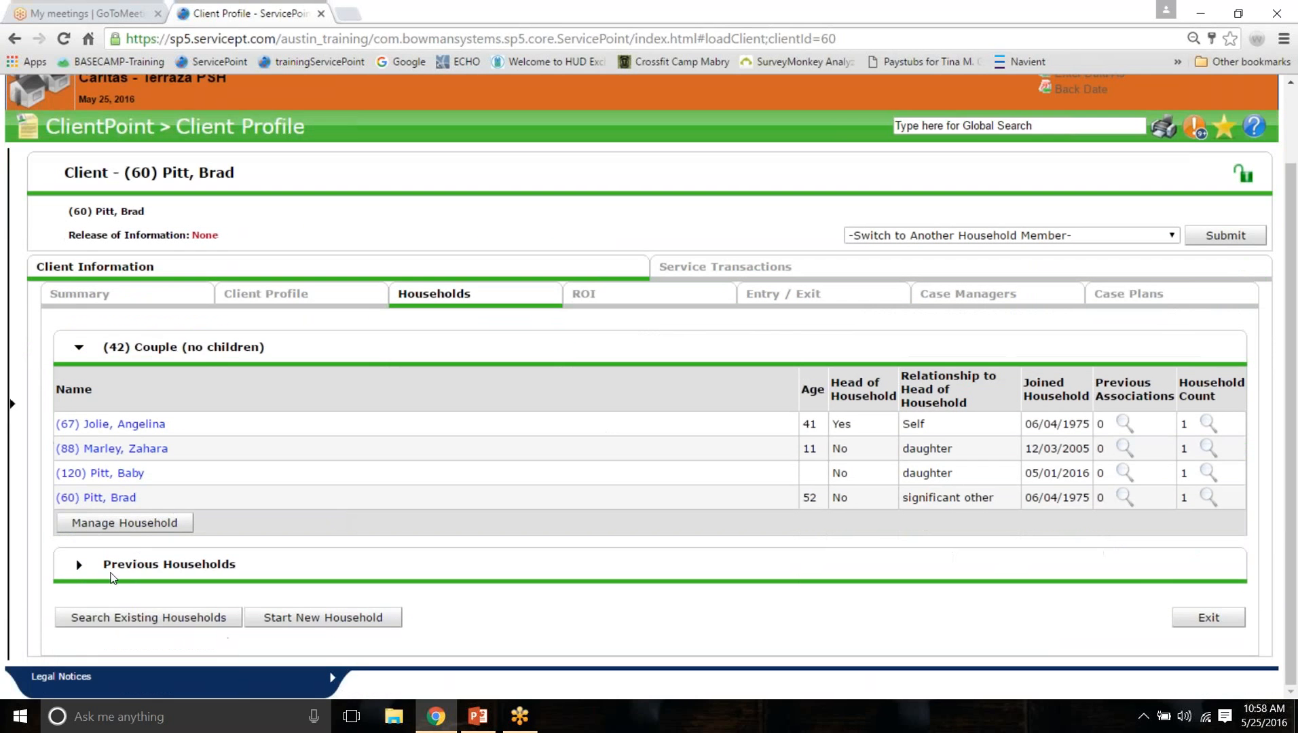
pyautogui.click(81, 564)
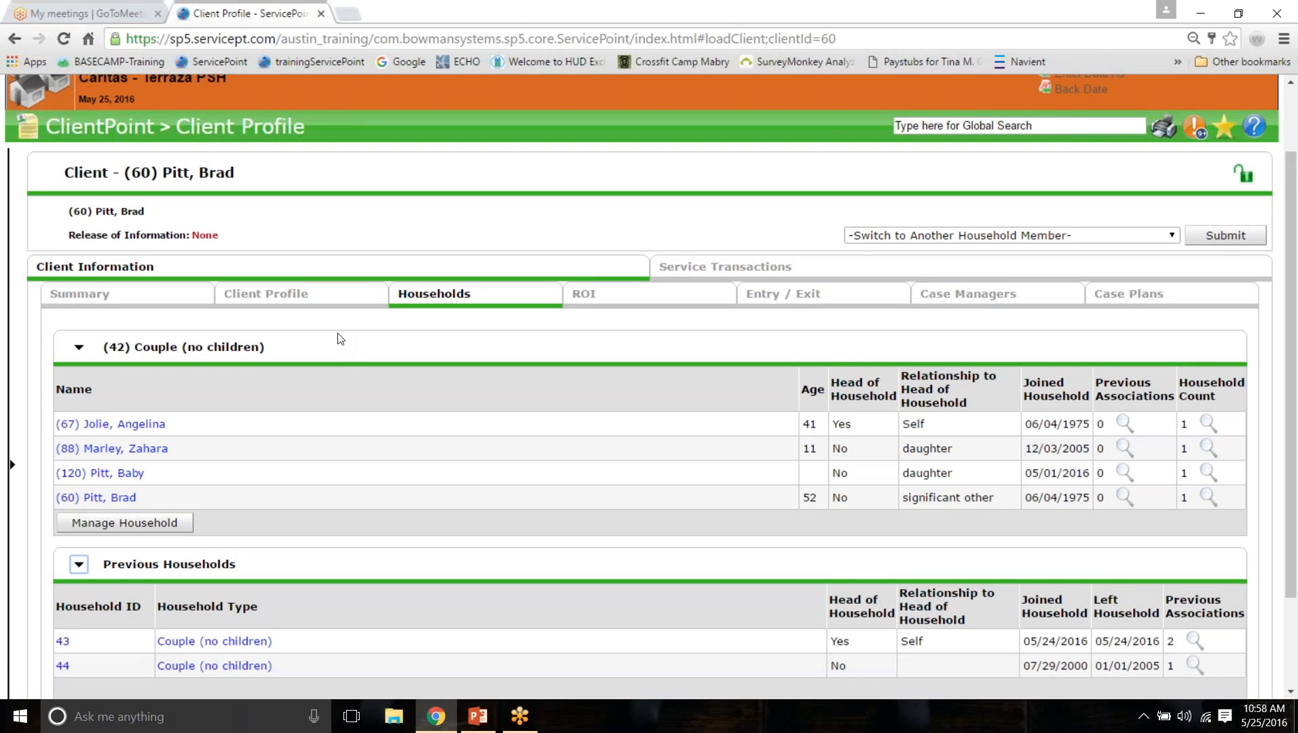
pyautogui.scroll(-2, 340, 338)
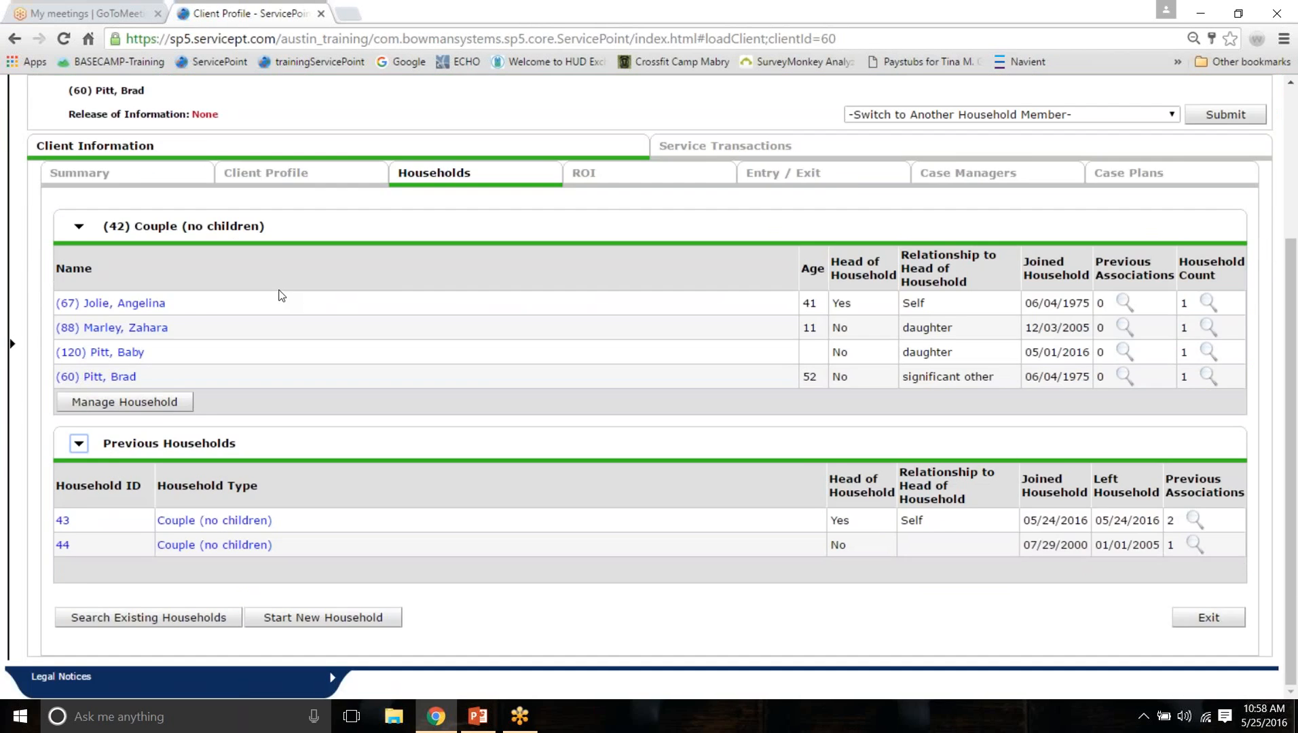
pyautogui.scroll(2, 280, 295)
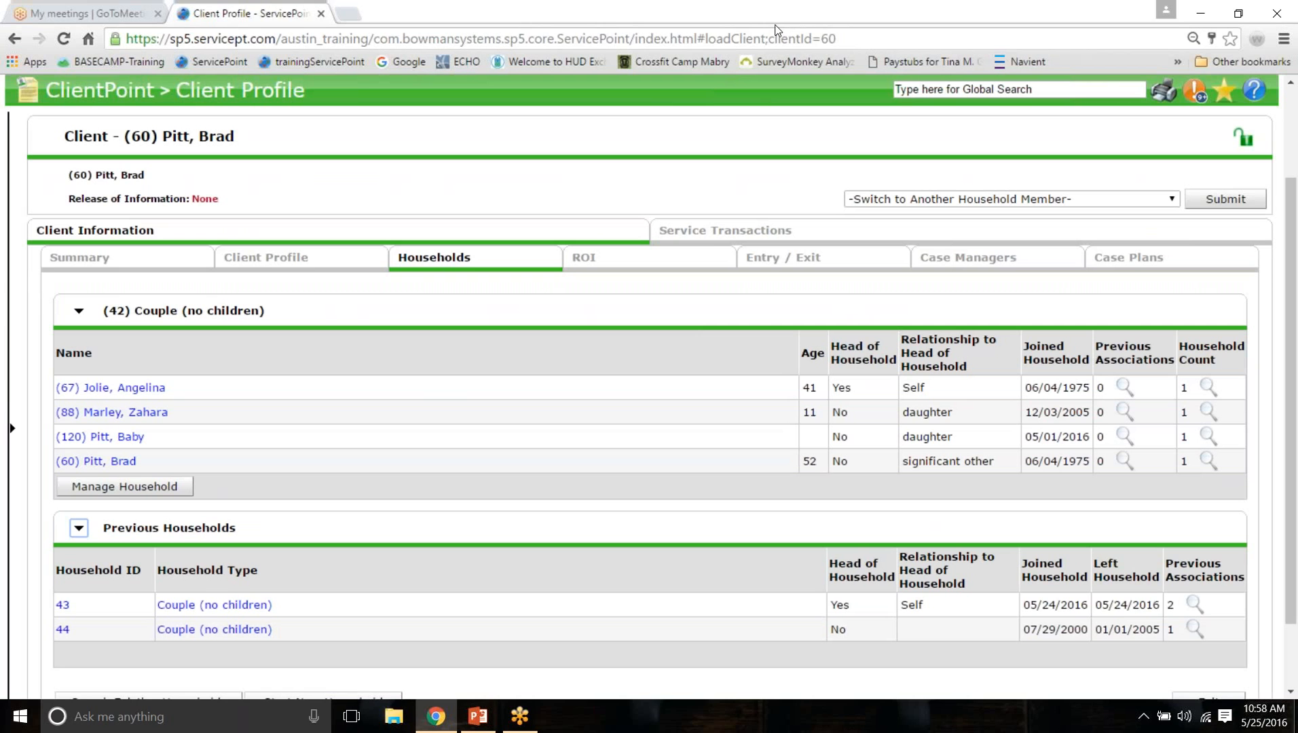
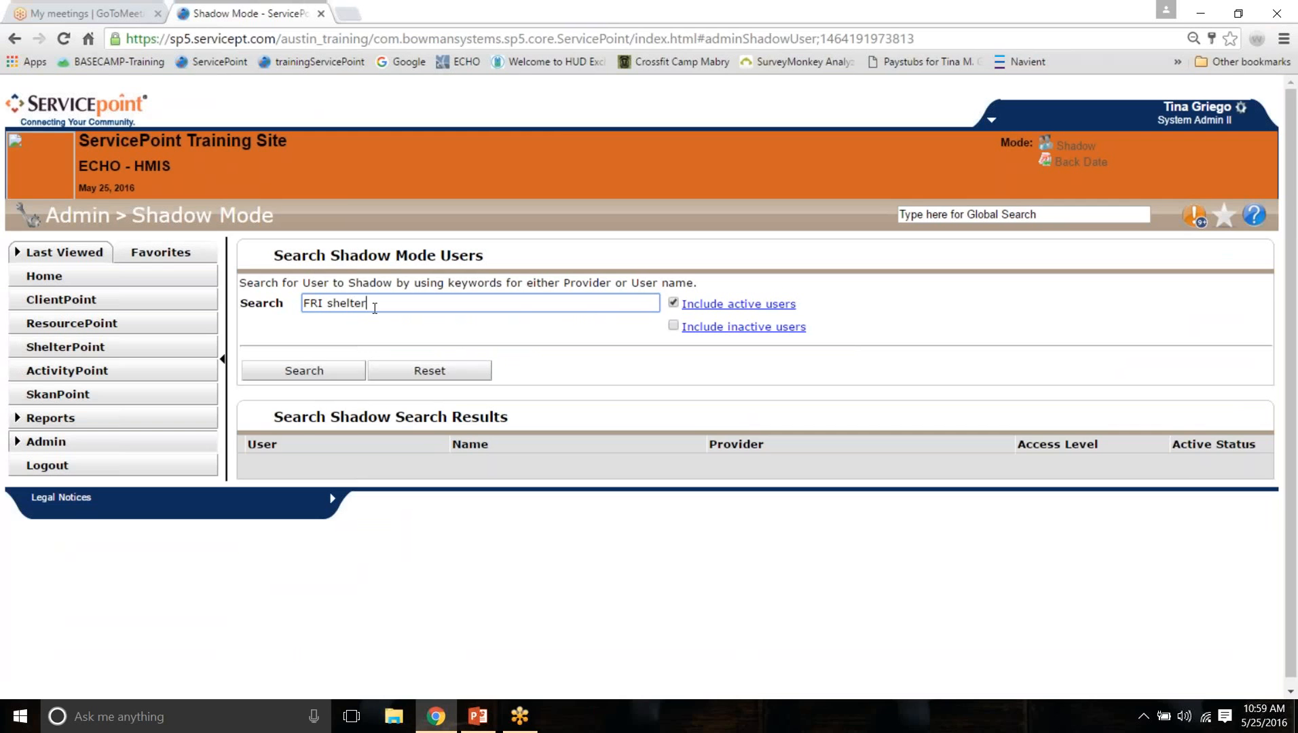
# Step: Shadow the first user found for "FRI shelter" at Foundation for the Homeless - FRI Shelter, and open the ClientPoint client search
pyautogui.press('Return')
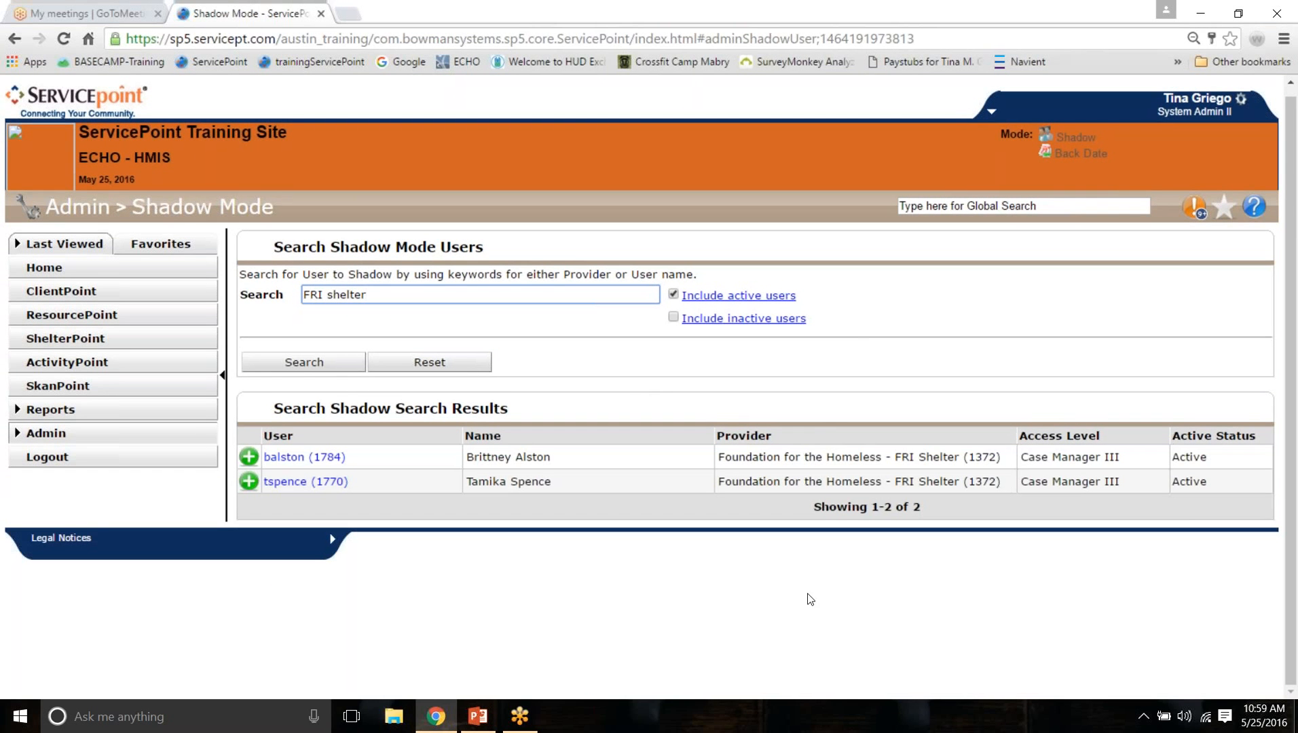
pyautogui.click(249, 458)
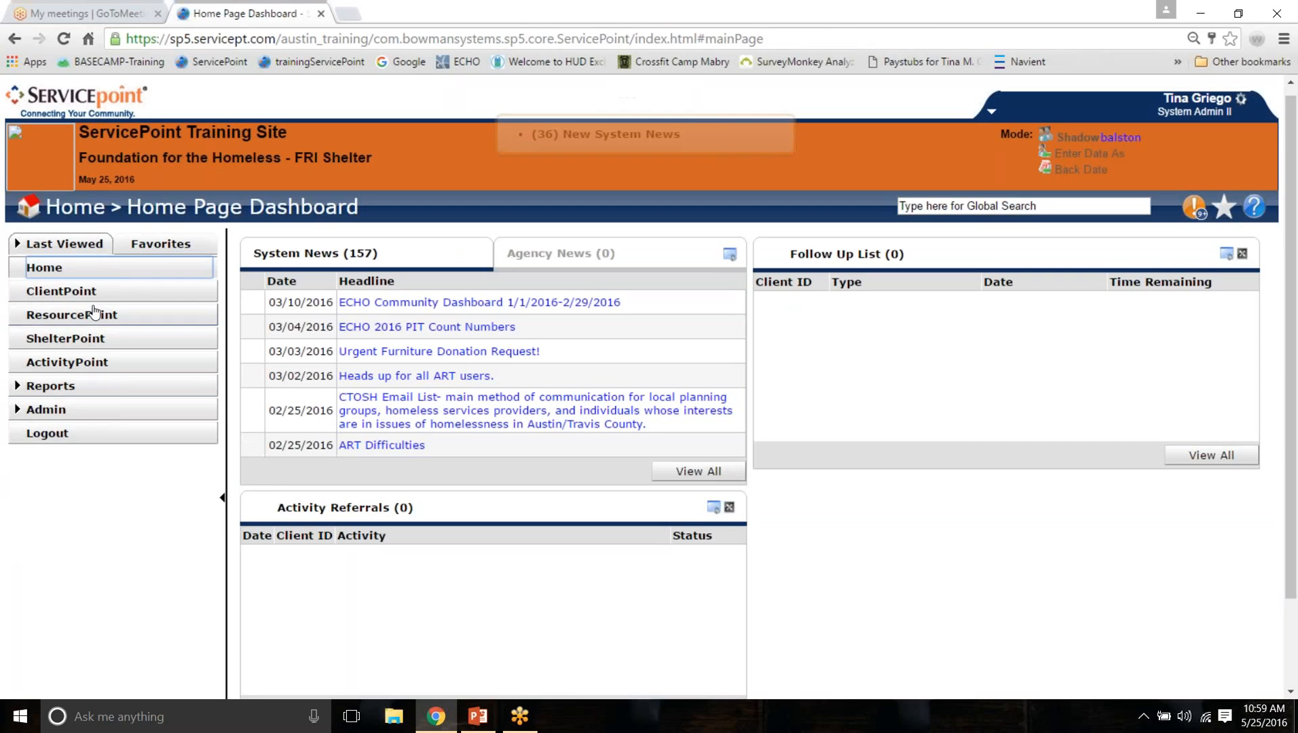
pyautogui.click(87, 291)
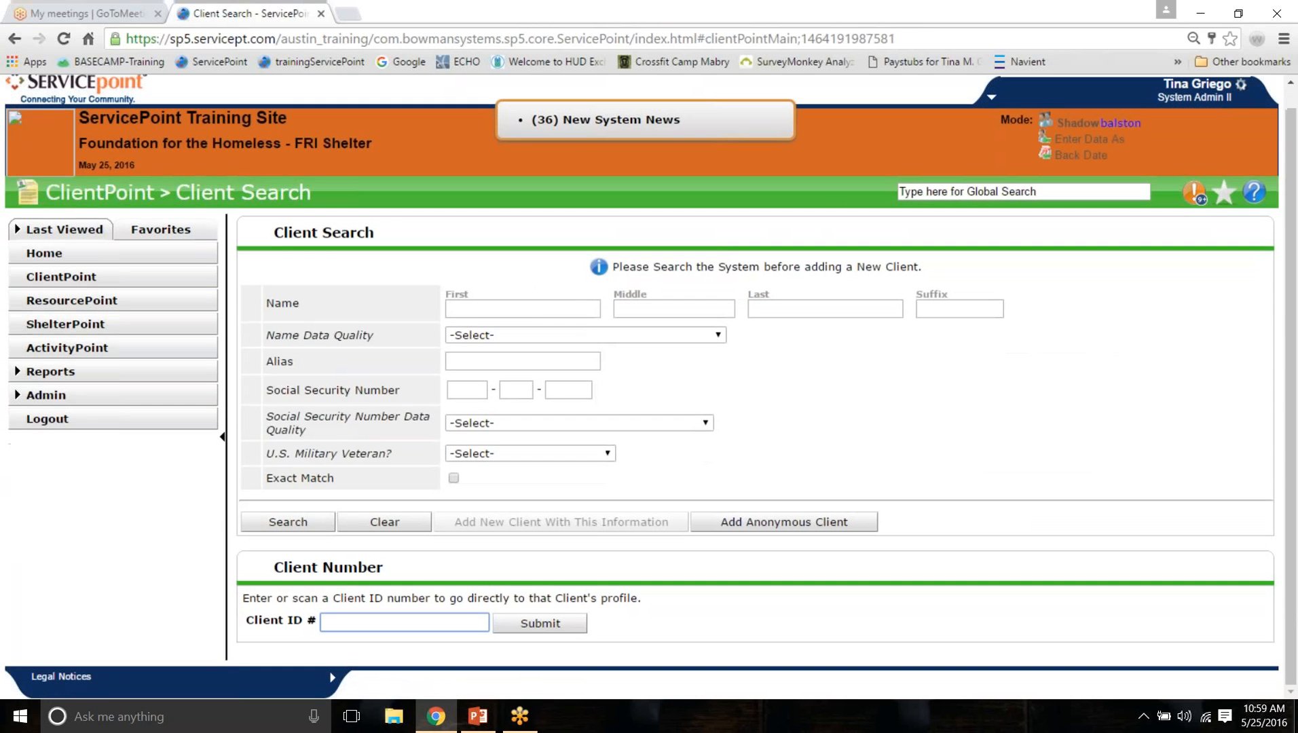
# Step: Search for the client by first name only
pyautogui.click(459, 307)
pyautogui.write('Wa')
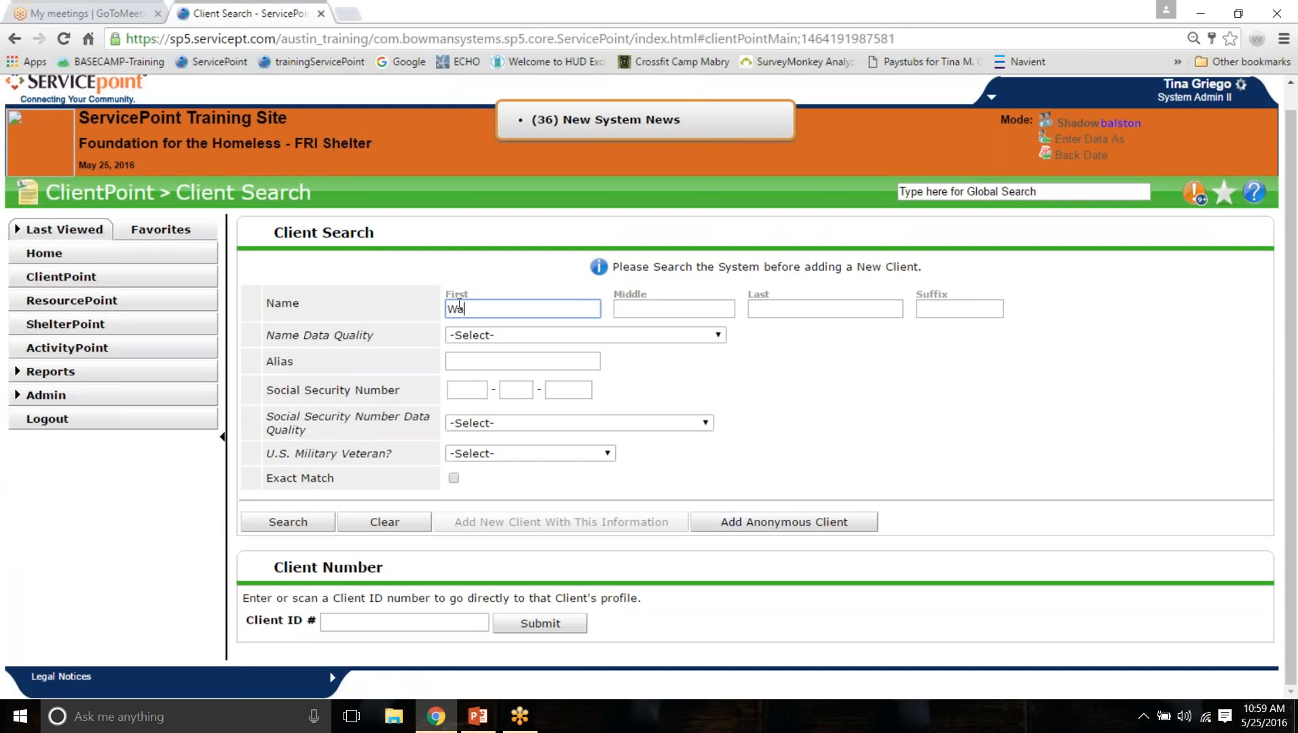
pyautogui.write('nda')
pyautogui.press('Return')
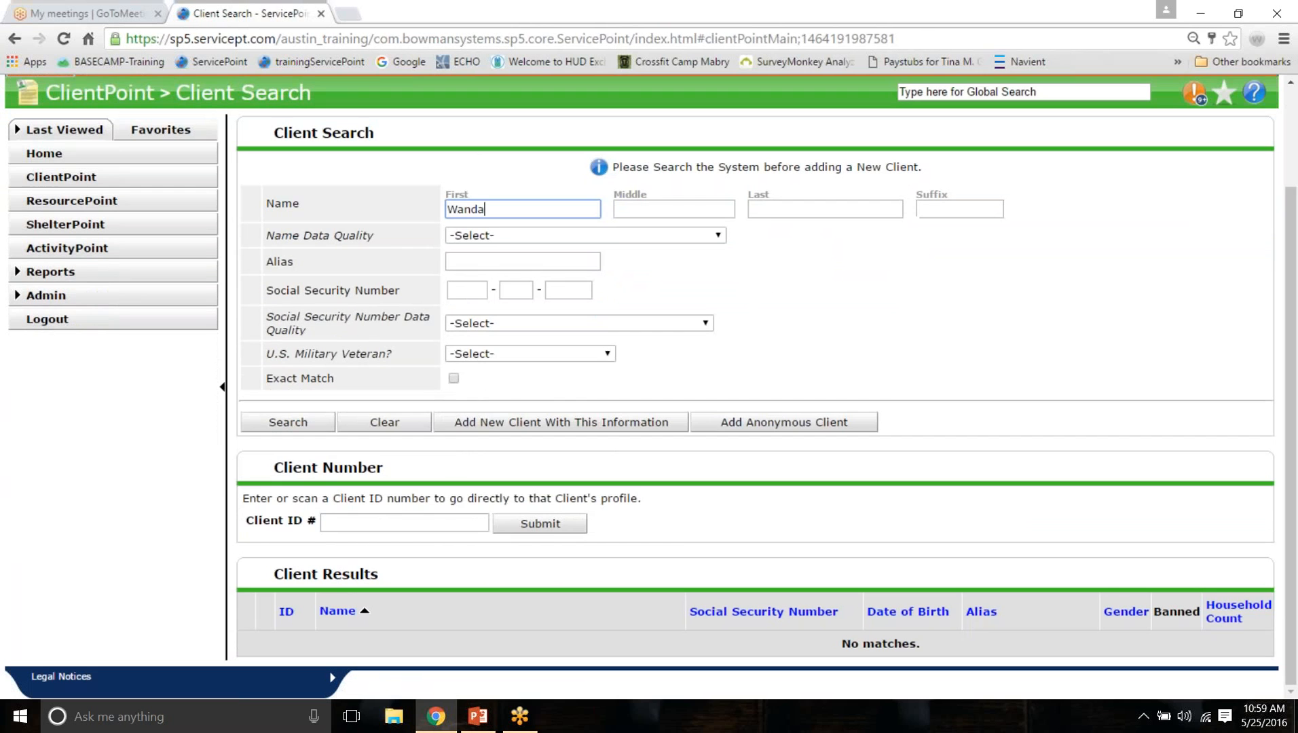
# Step: Search for the client by both first and last name
pyautogui.click(763, 207)
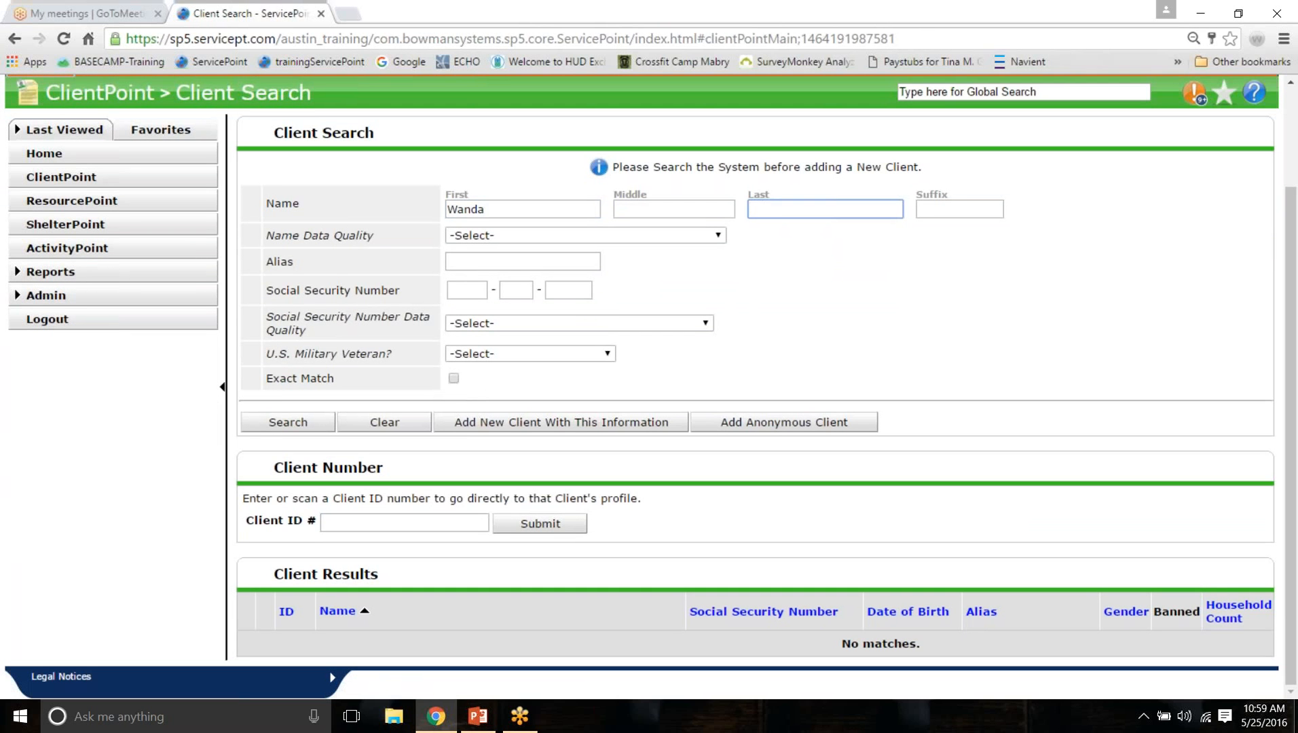
pyautogui.moveTo(496, 209); pyautogui.dragTo(382, 209)
pyautogui.press('BackSpace')
pyautogui.click(789, 210)
pyautogui.write('Sykes')
pyautogui.click(569, 215)
pyautogui.write('Wanda')
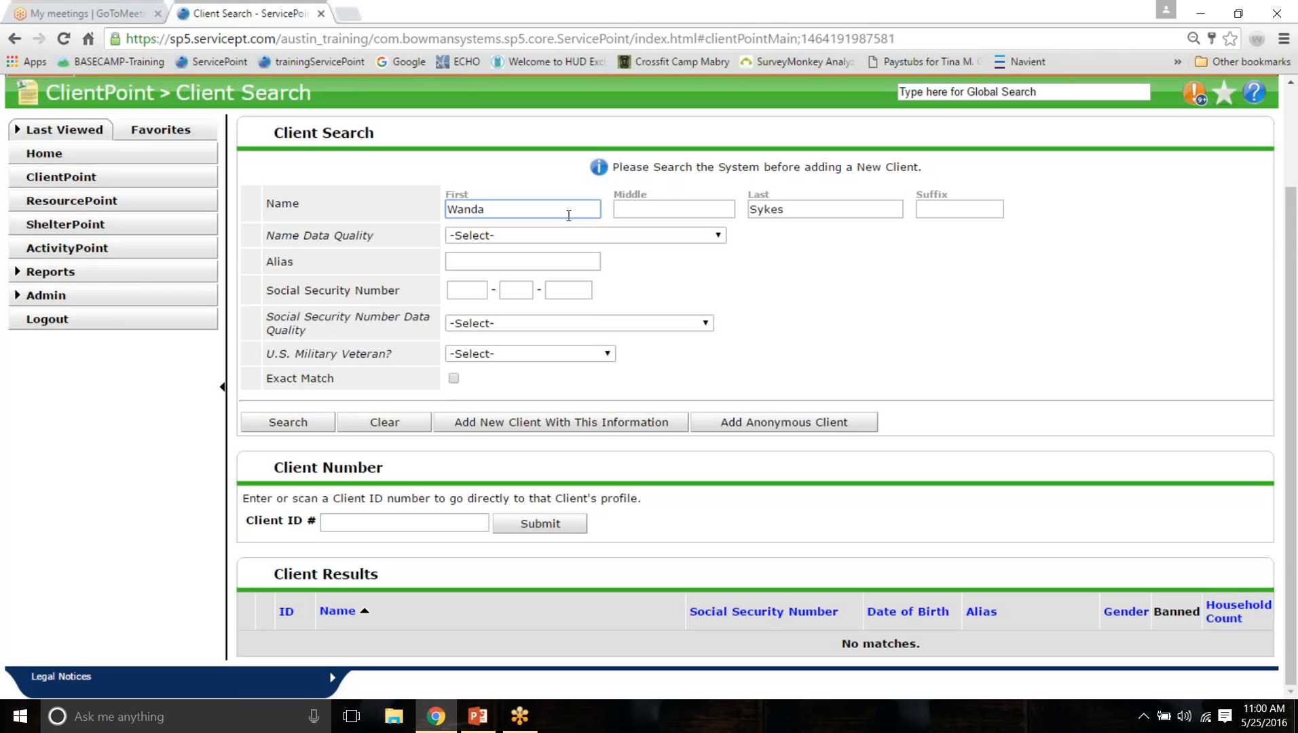
pyautogui.click(311, 425)
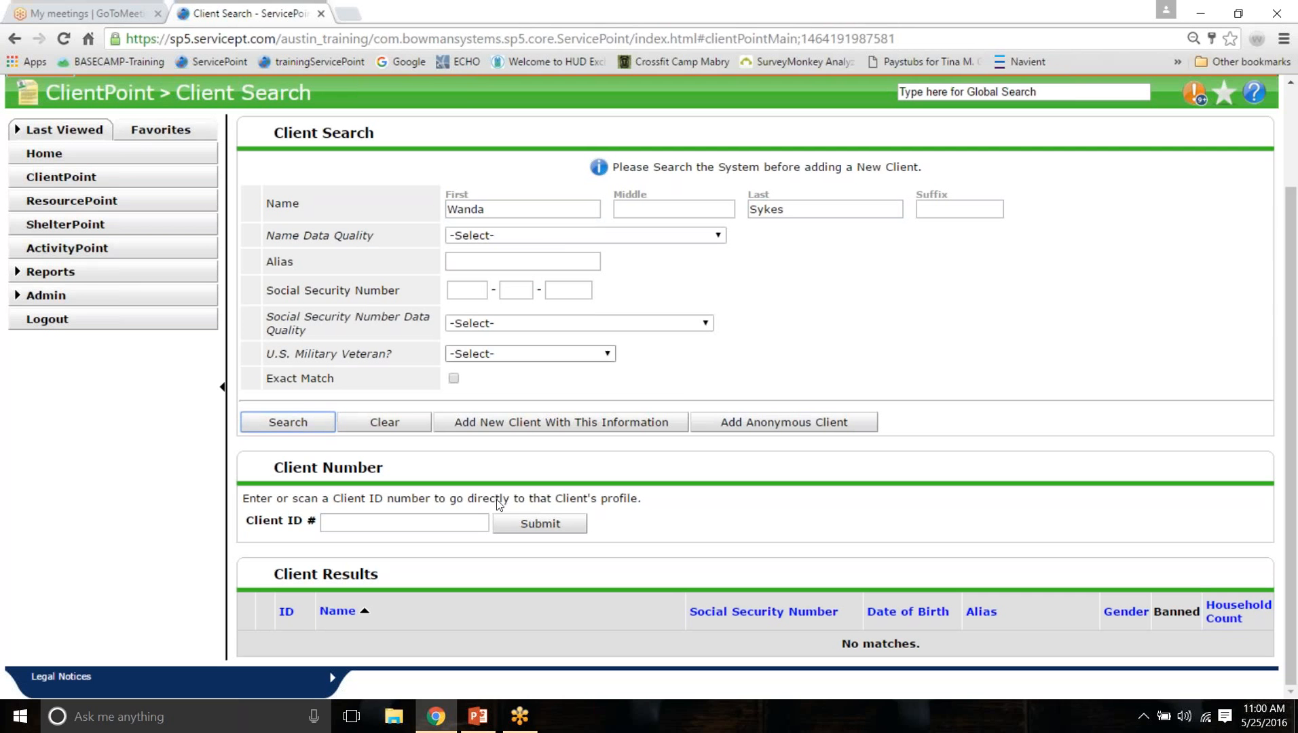
# Step: Add a new client with the searched name and open the Households section of the new client's profile
pyautogui.click(485, 423)
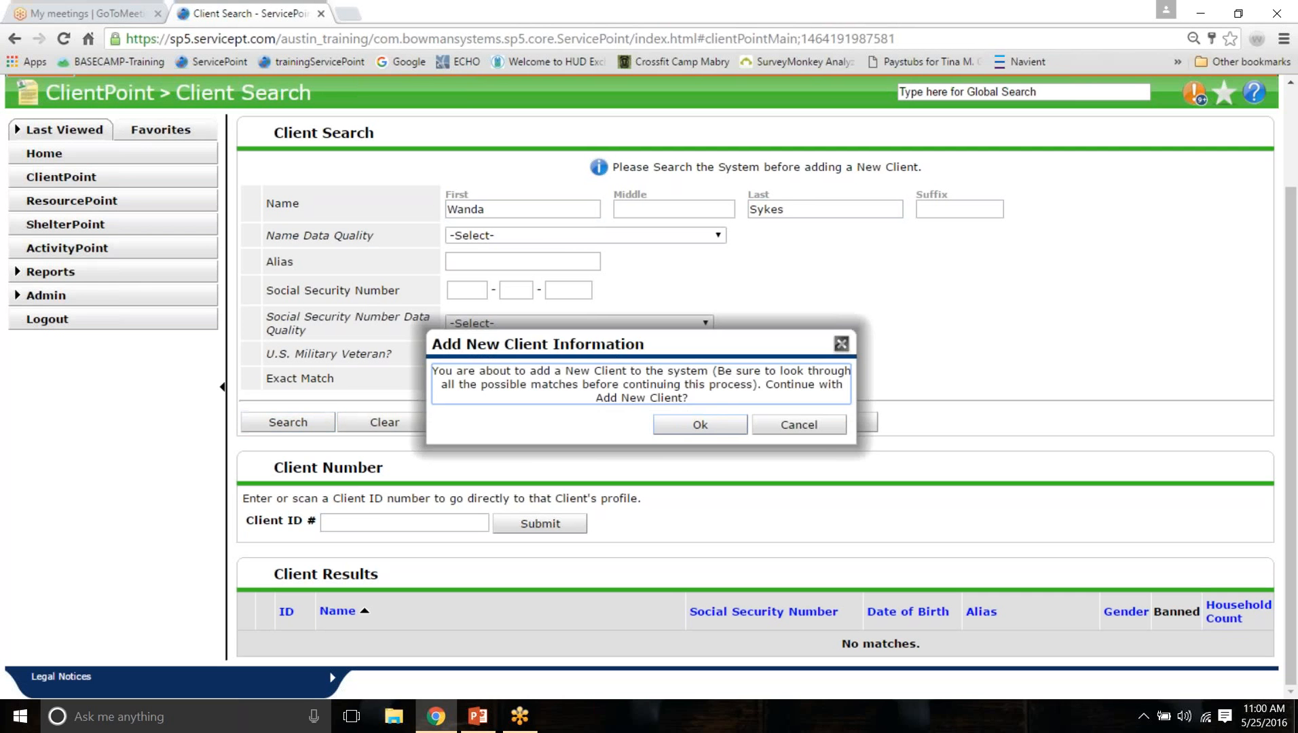
pyautogui.click(681, 427)
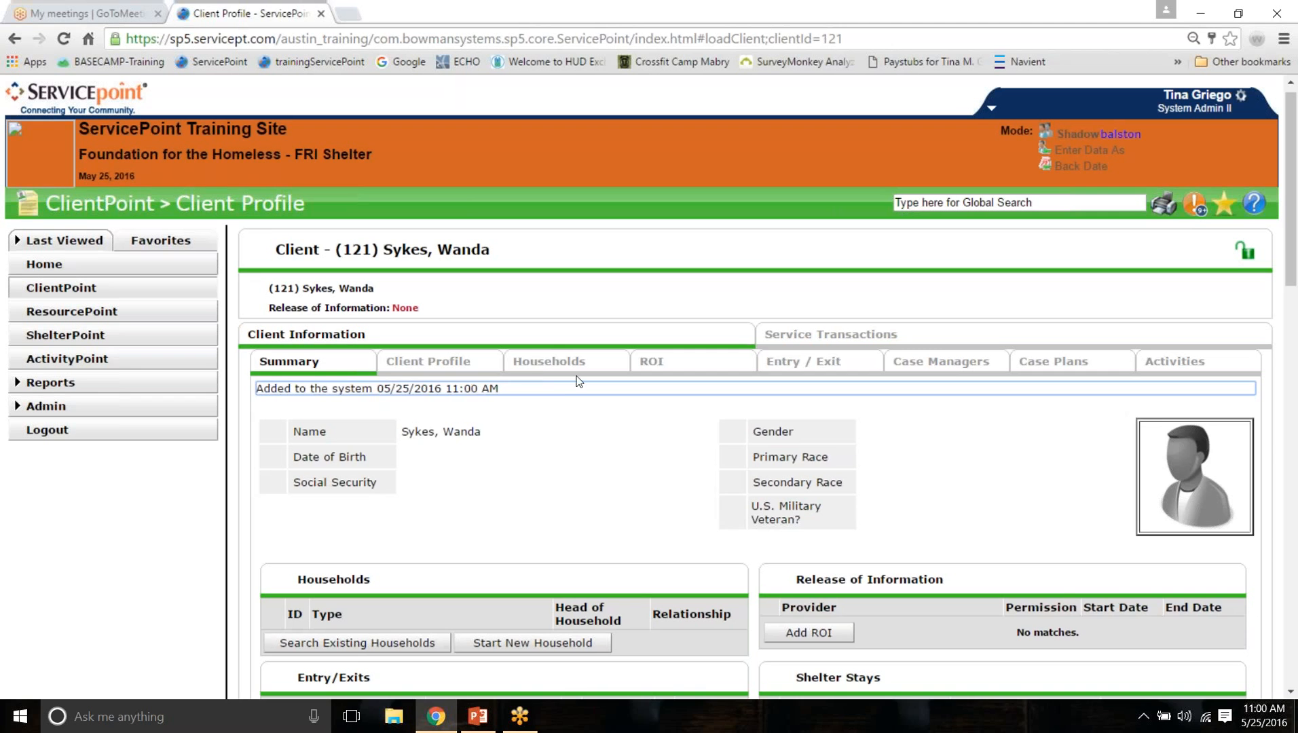
pyautogui.click(560, 366)
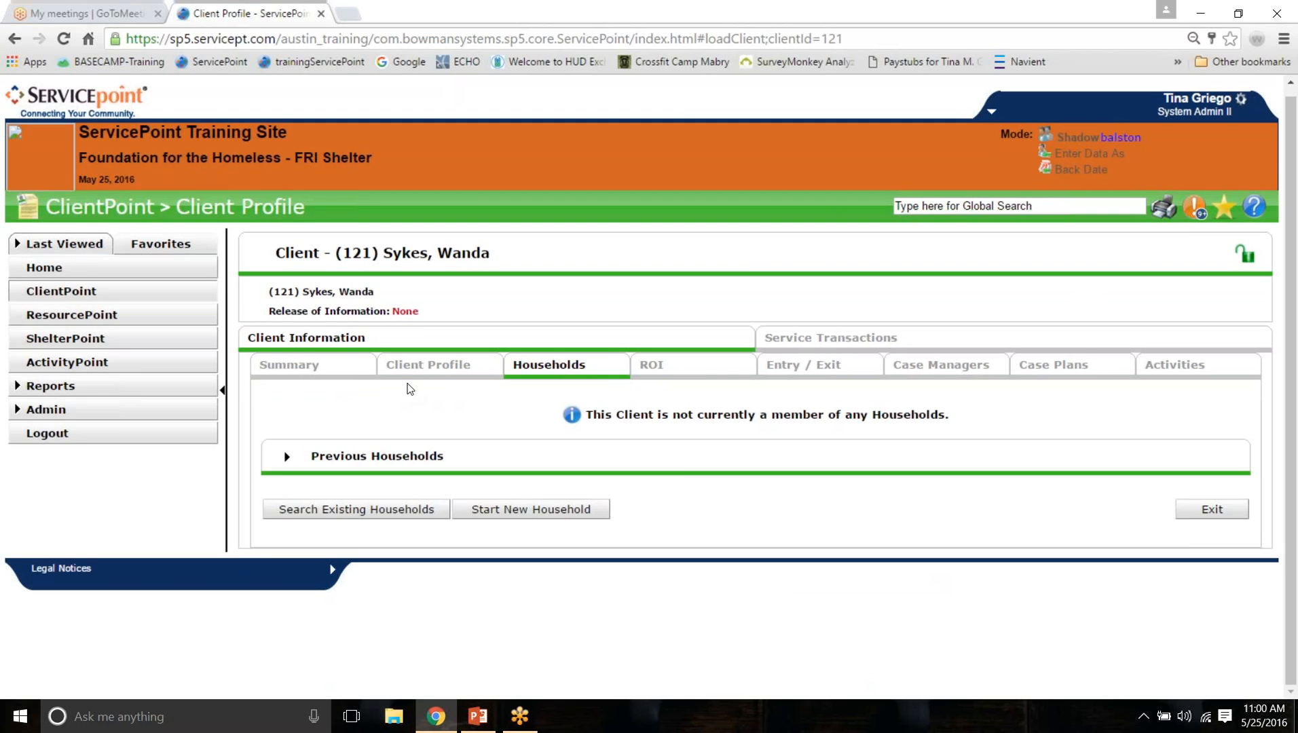
# Step: End the current shadow session, search shadow users for "caritas", and shadow the fifth listed user at Best Single Source Plus - Caritas of Austin
pyautogui.click(1130, 139)
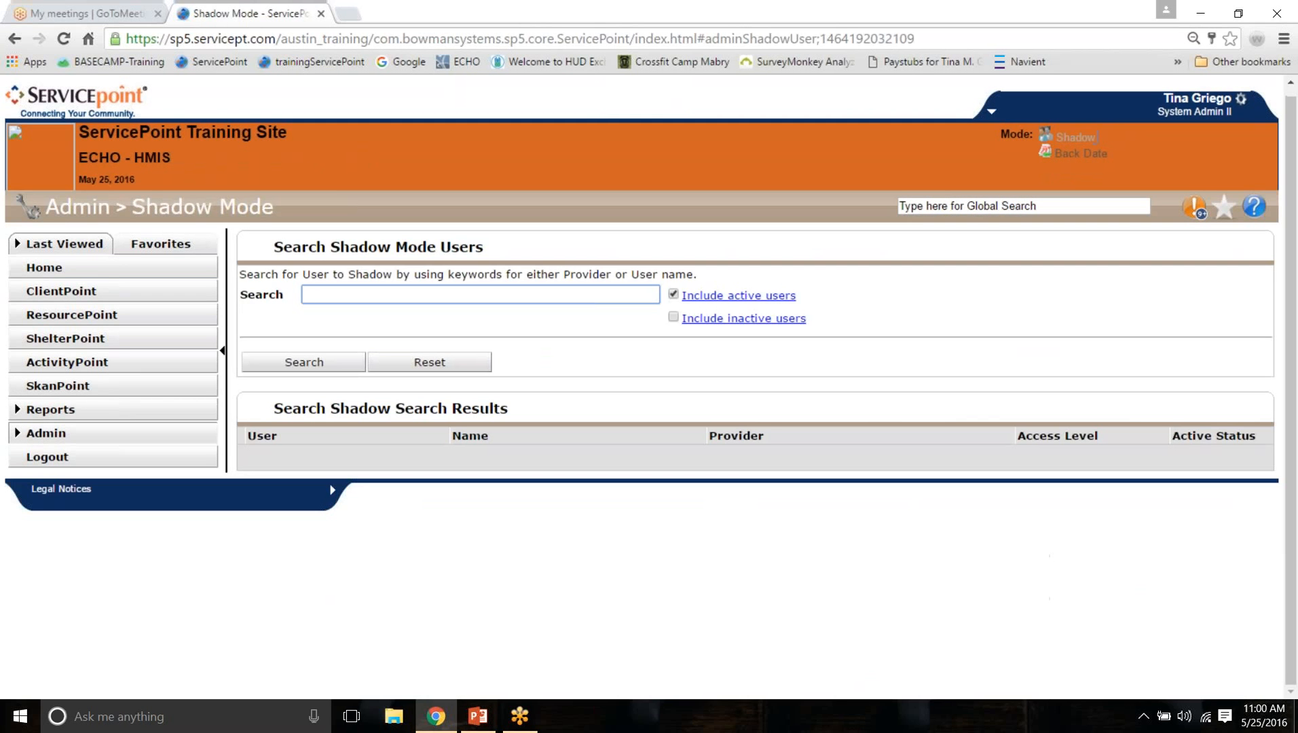
pyautogui.write('bss')
pyautogui.press('Return')
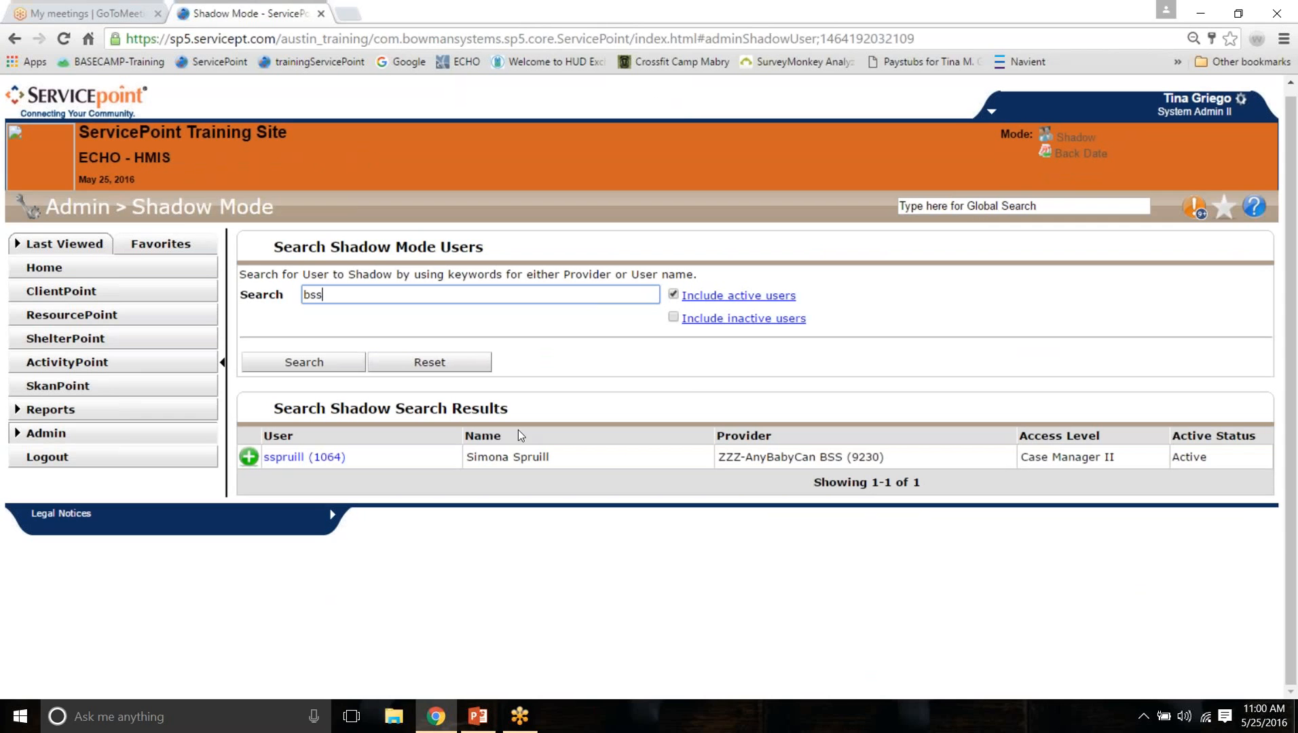
pyautogui.moveTo(333, 296); pyautogui.dragTo(279, 298)
pyautogui.write('caritas')
pyautogui.press('Return')
pyautogui.scroll(-5, 279, 299)
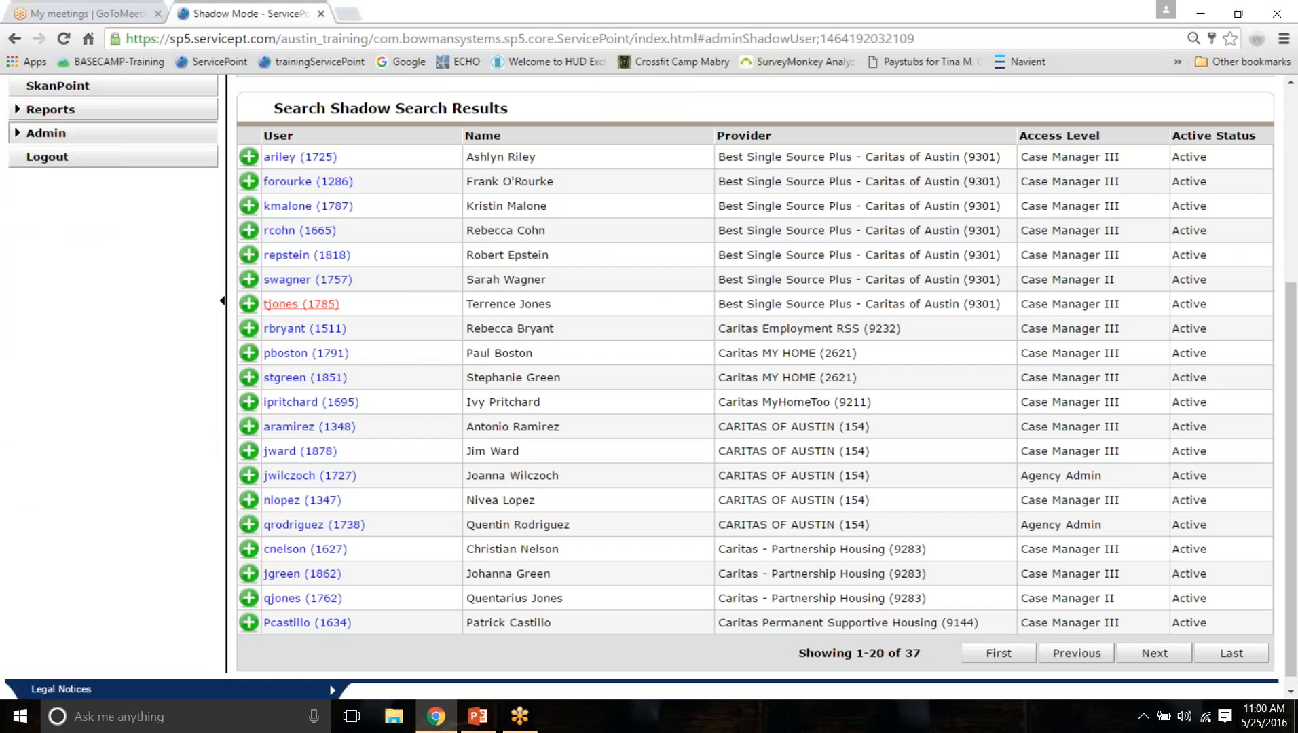
pyautogui.click(250, 255)
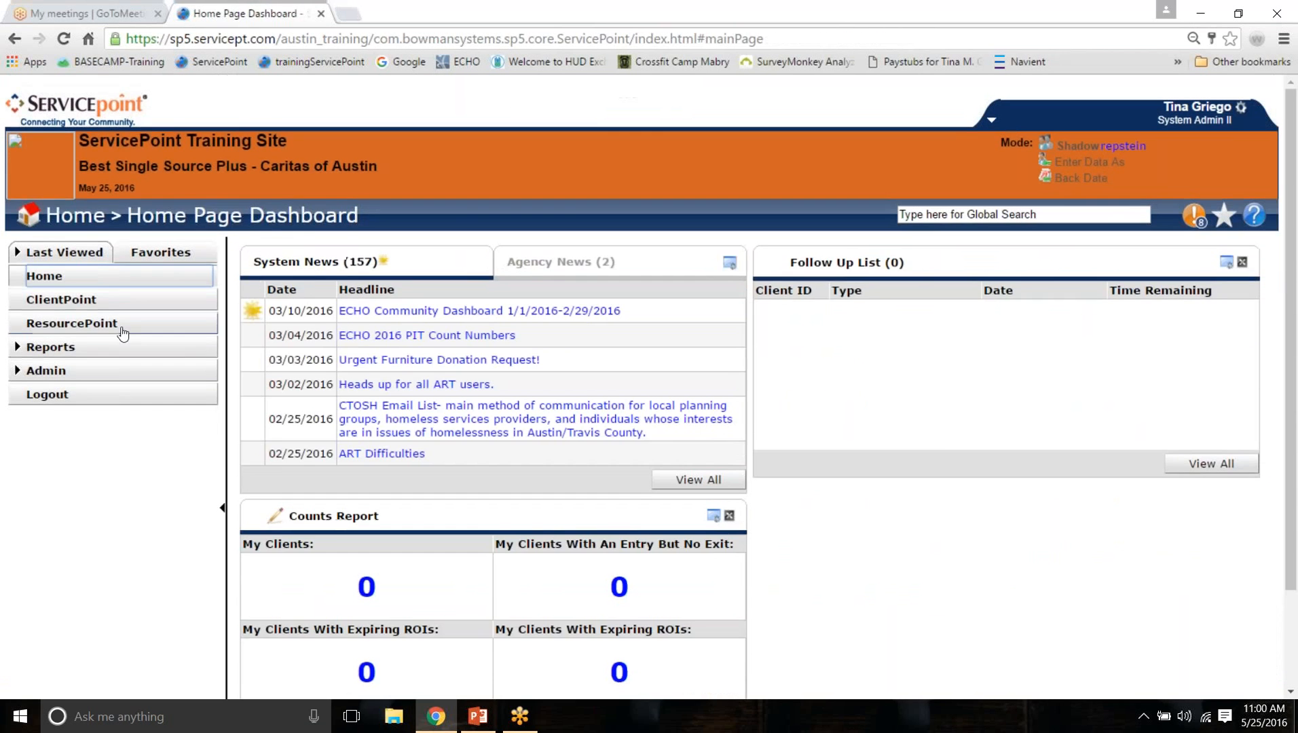
# Step: Open the ClientPoint client search and search for another family member by first and last name
pyautogui.click(109, 299)
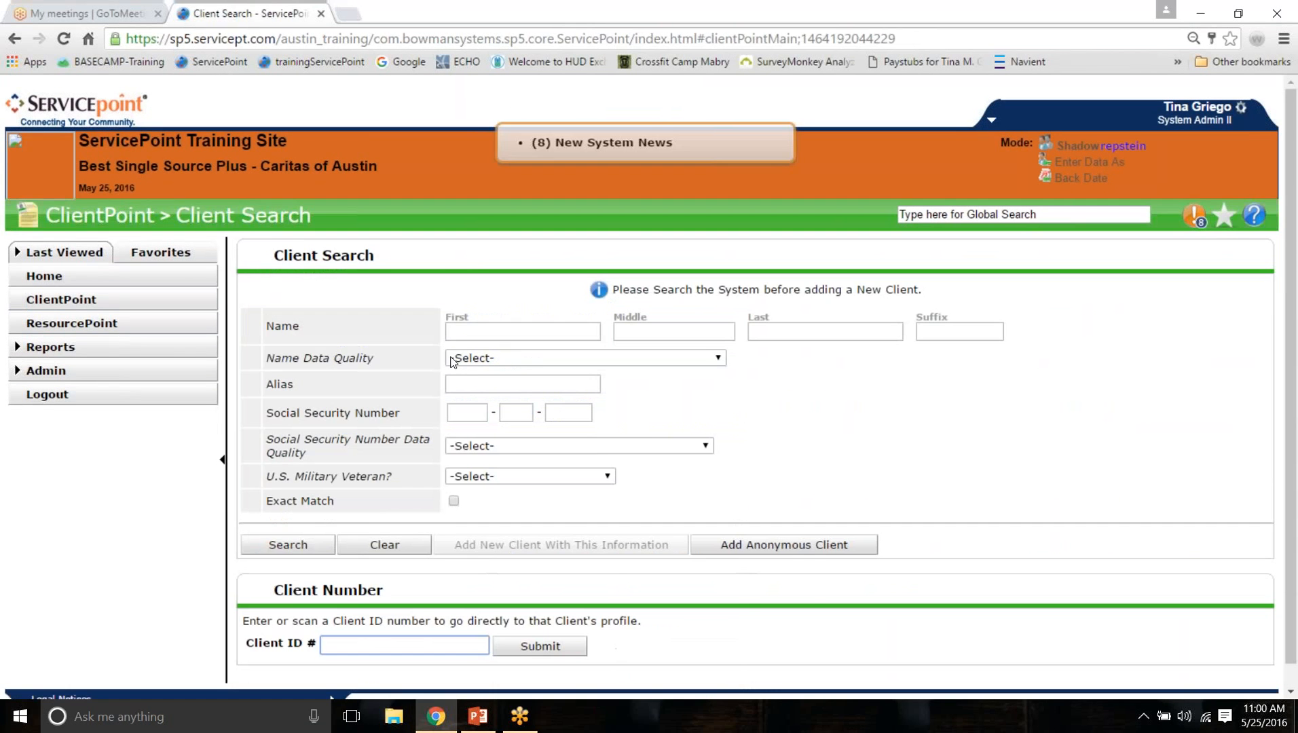
pyautogui.click(458, 333)
pyautogui.write('Alex')
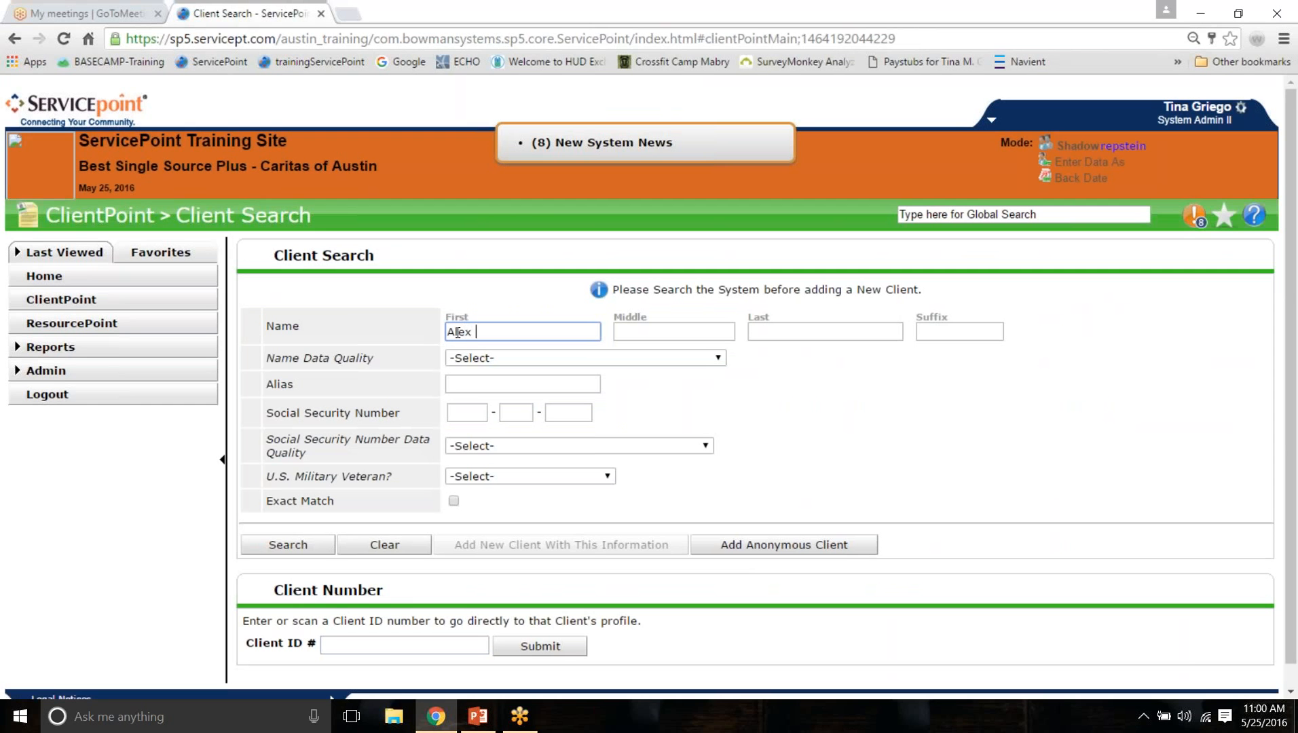
pyautogui.press('Tab')
pyautogui.press('Tab')
pyautogui.write('Sykes')
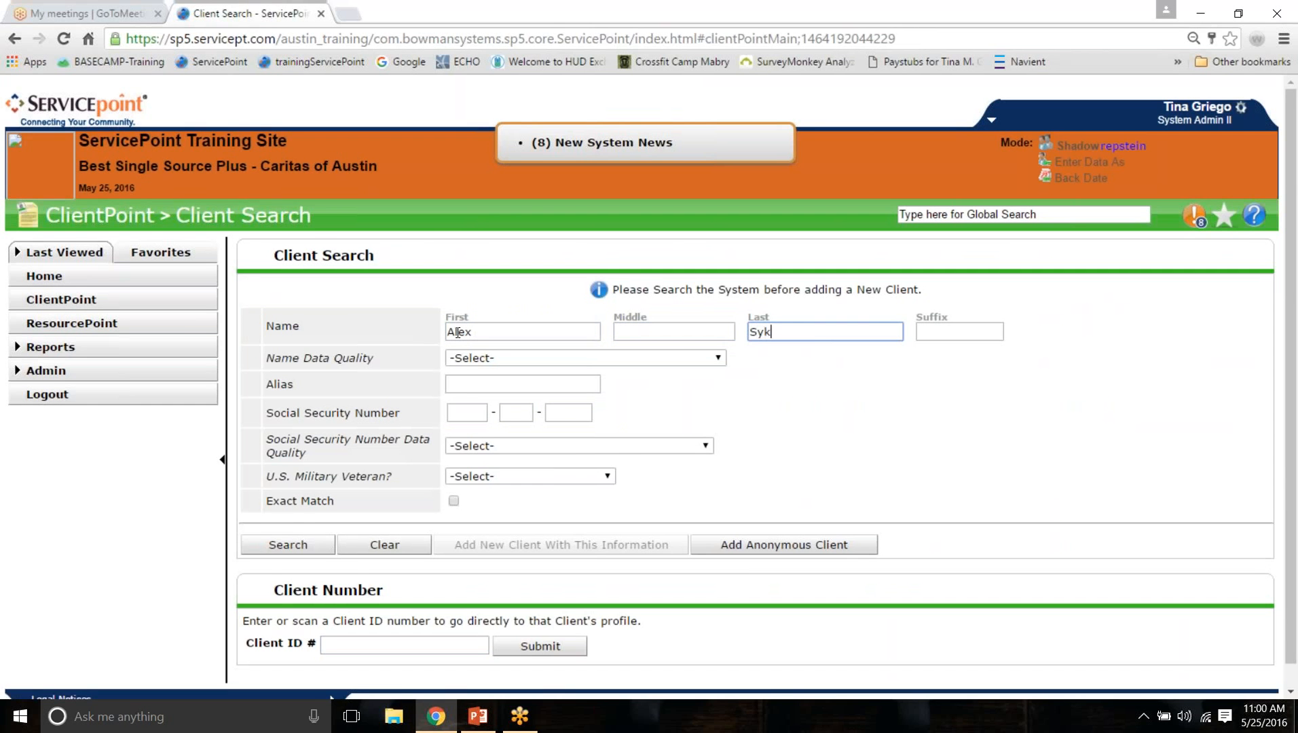
pyautogui.press('Return')
pyautogui.scroll(-2, 457, 333)
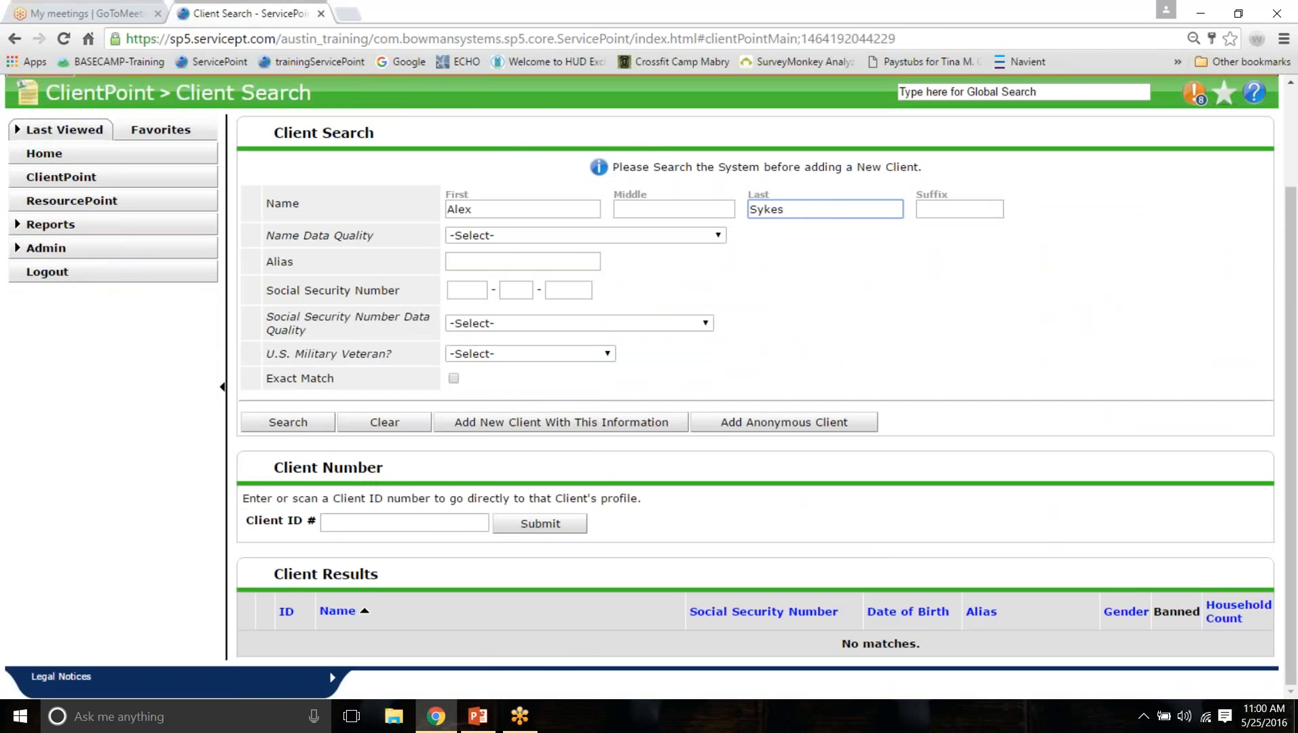
# Step: Add the searched client together with a new household of type Couple (Parent & Friend) and Child
pyautogui.click(486, 425)
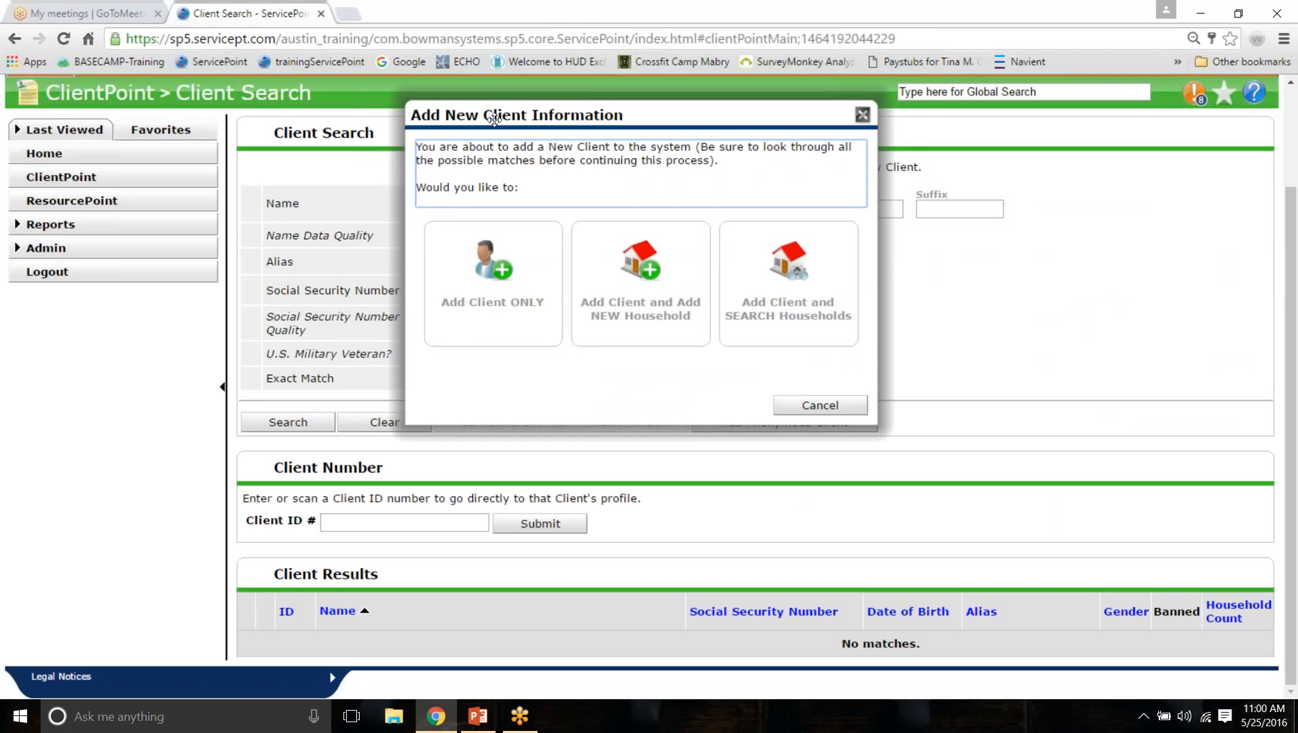
pyautogui.moveTo(674, 127); pyautogui.dragTo(690, 187)
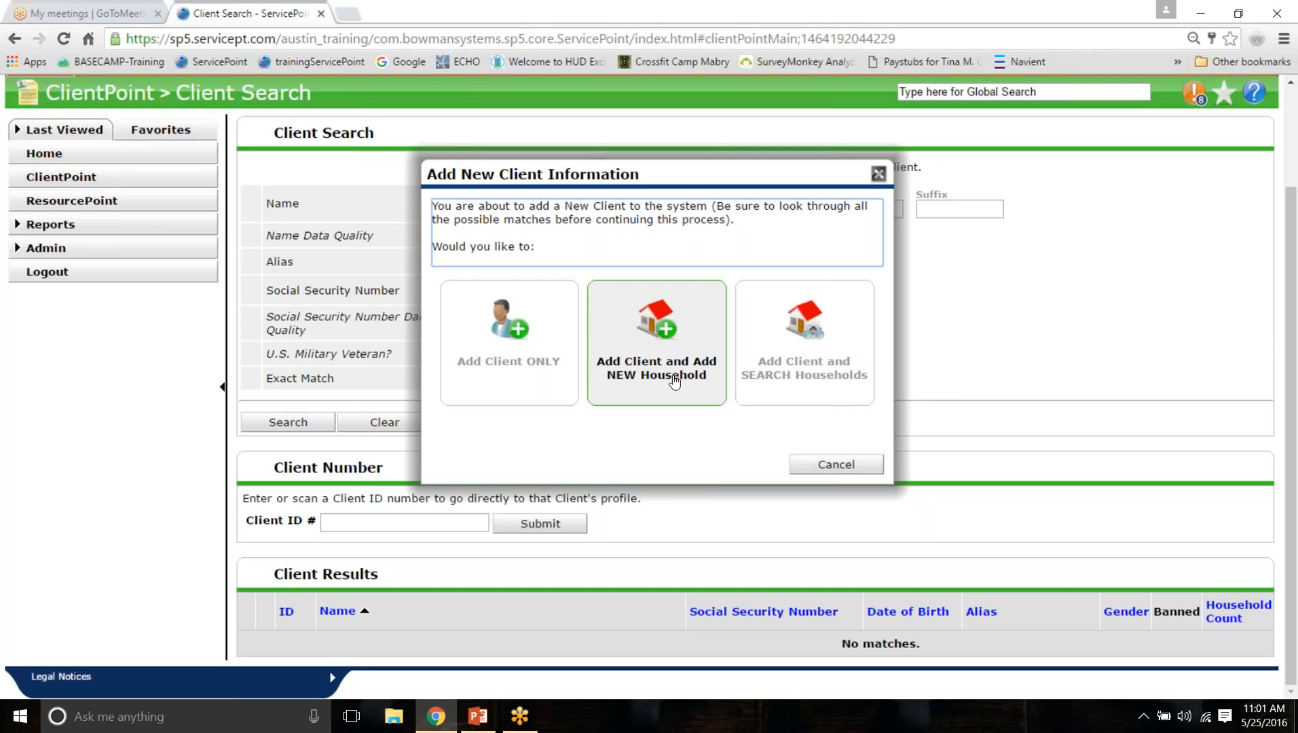
pyautogui.click(674, 336)
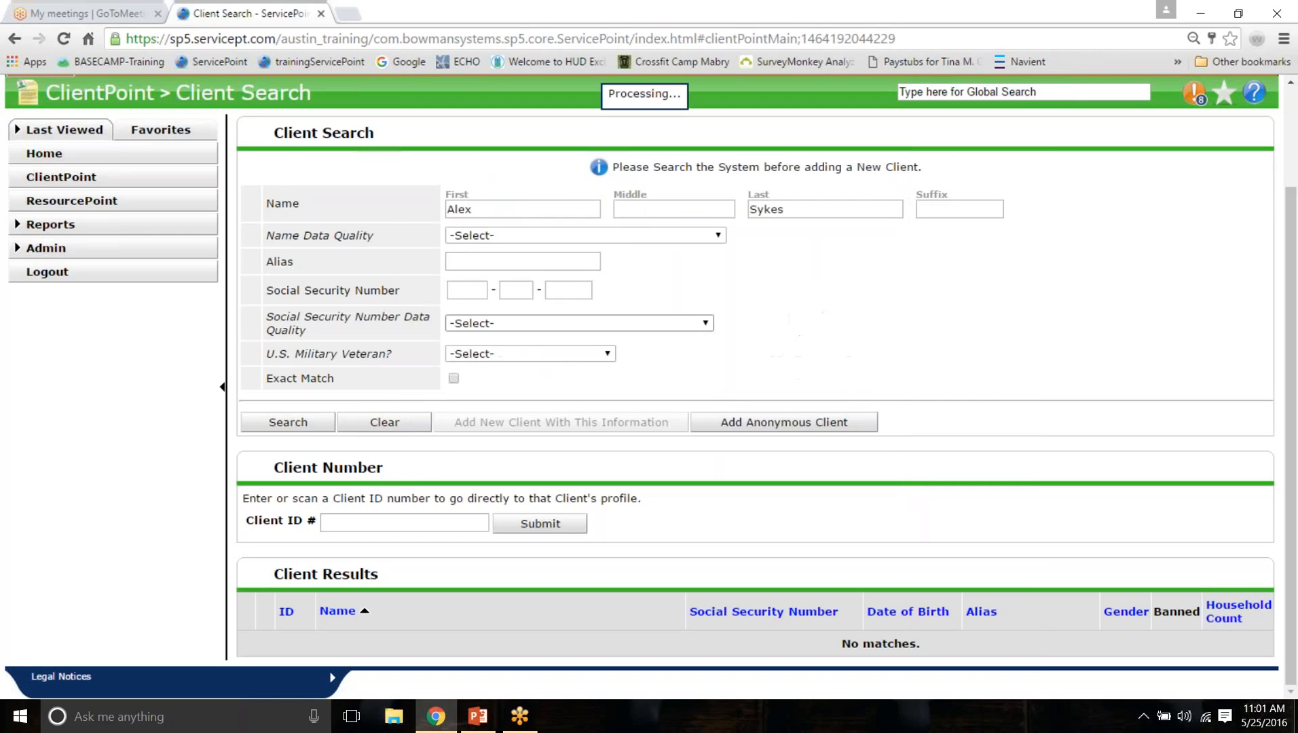
pyautogui.scroll(-2, 645, 380)
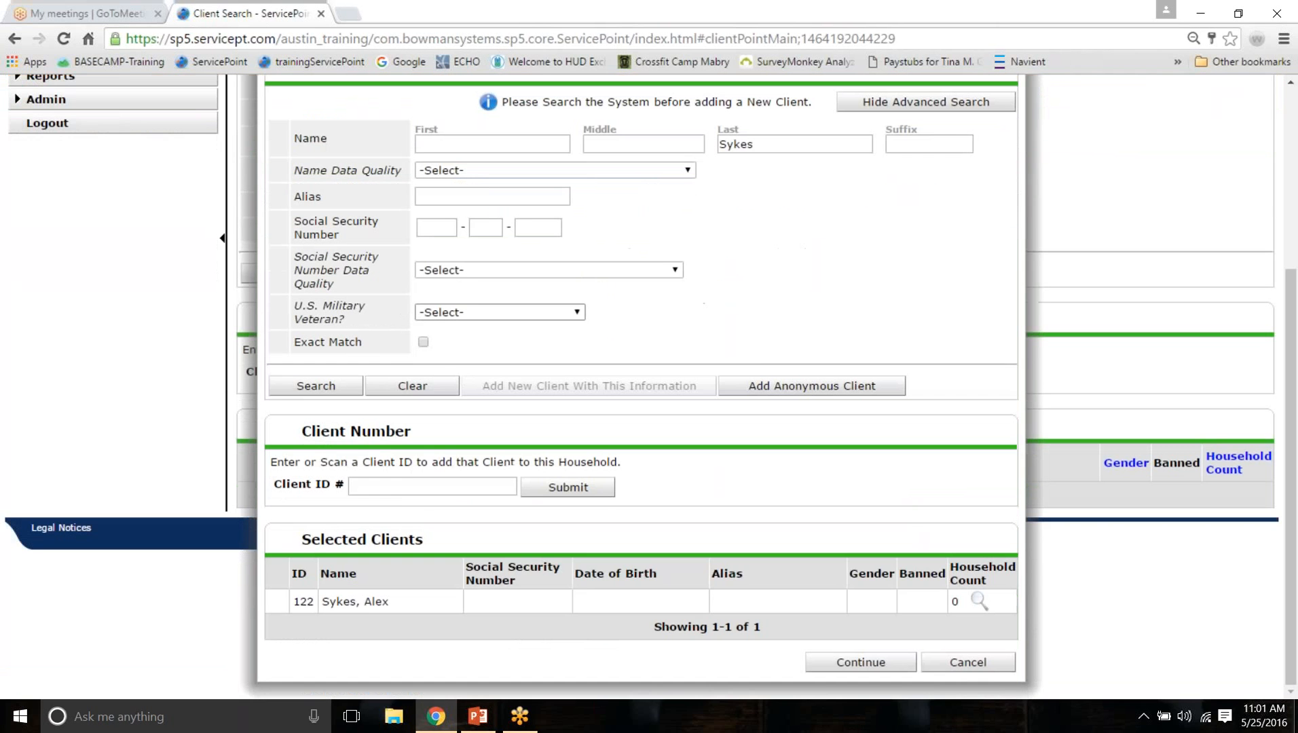
pyautogui.scroll(3, 498, 301)
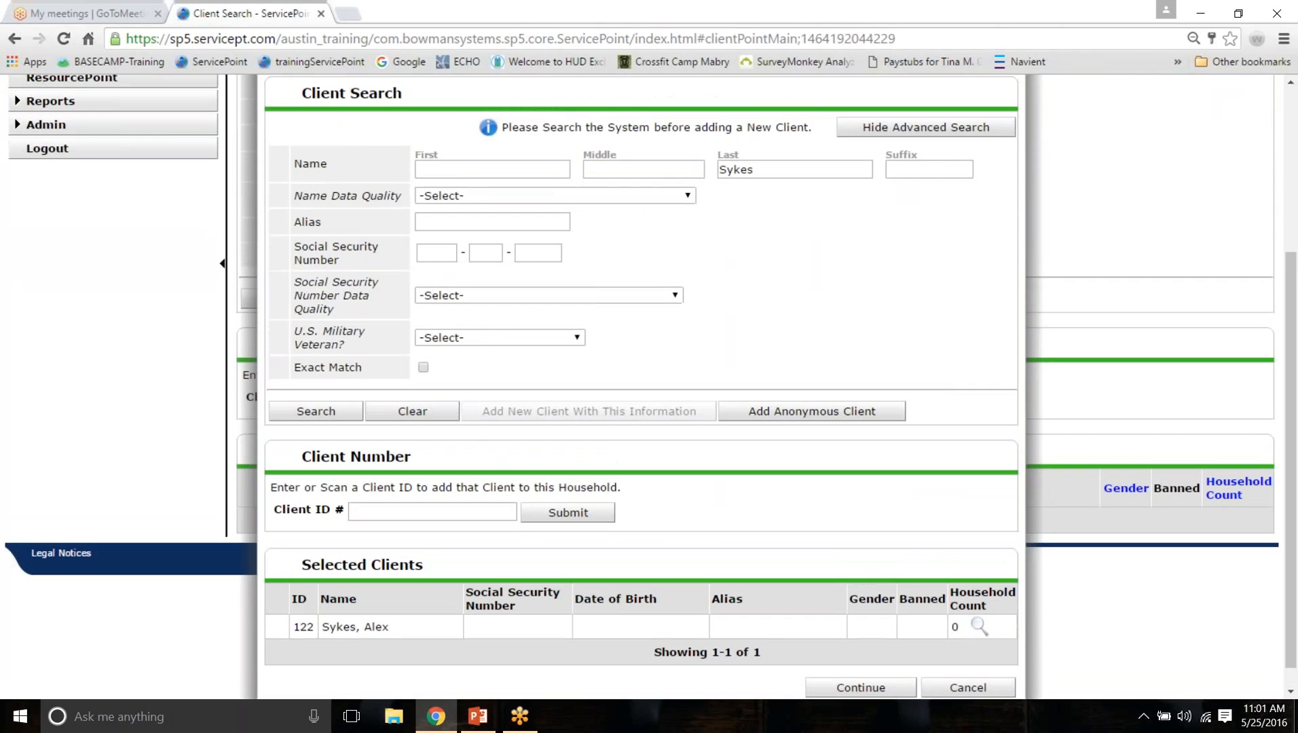
pyautogui.click(577, 204)
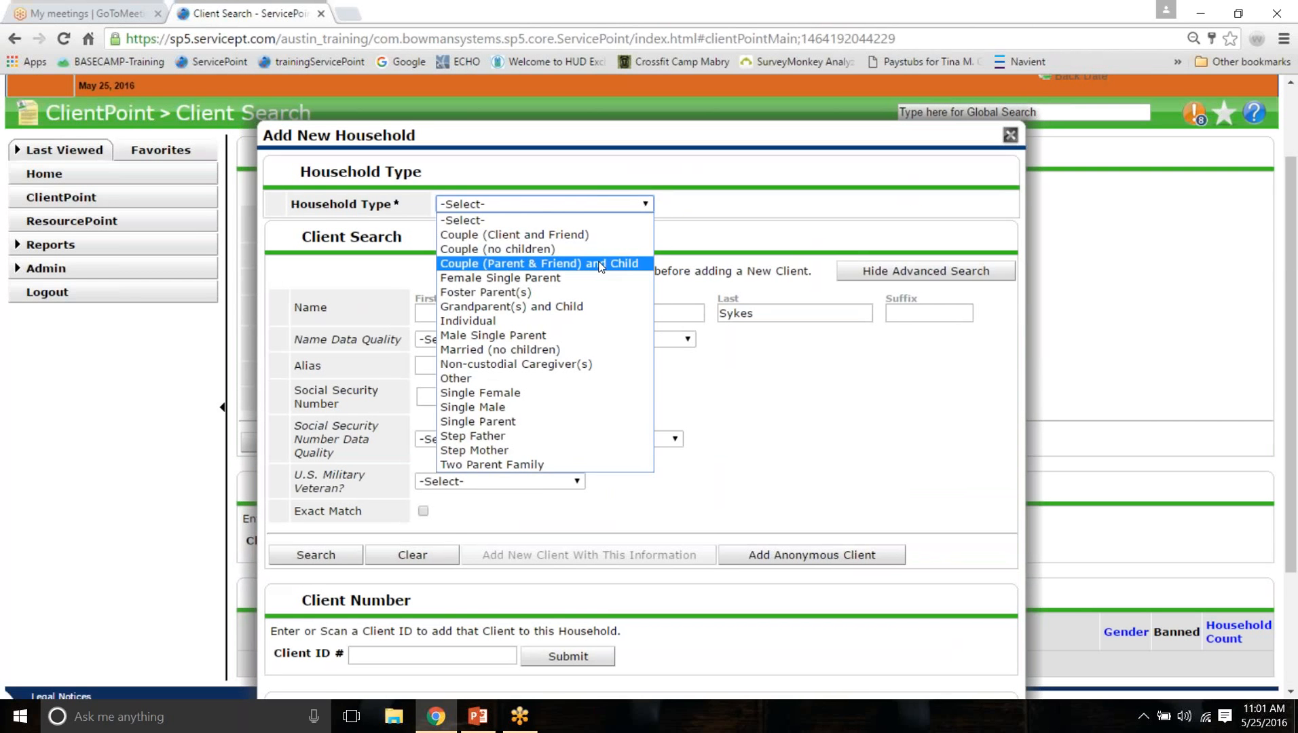
pyautogui.click(600, 264)
# Step: Search by first and last name for the client created under FRI Shelter and add that client to the new household
pyautogui.click(487, 313)
pyautogui.write('W')
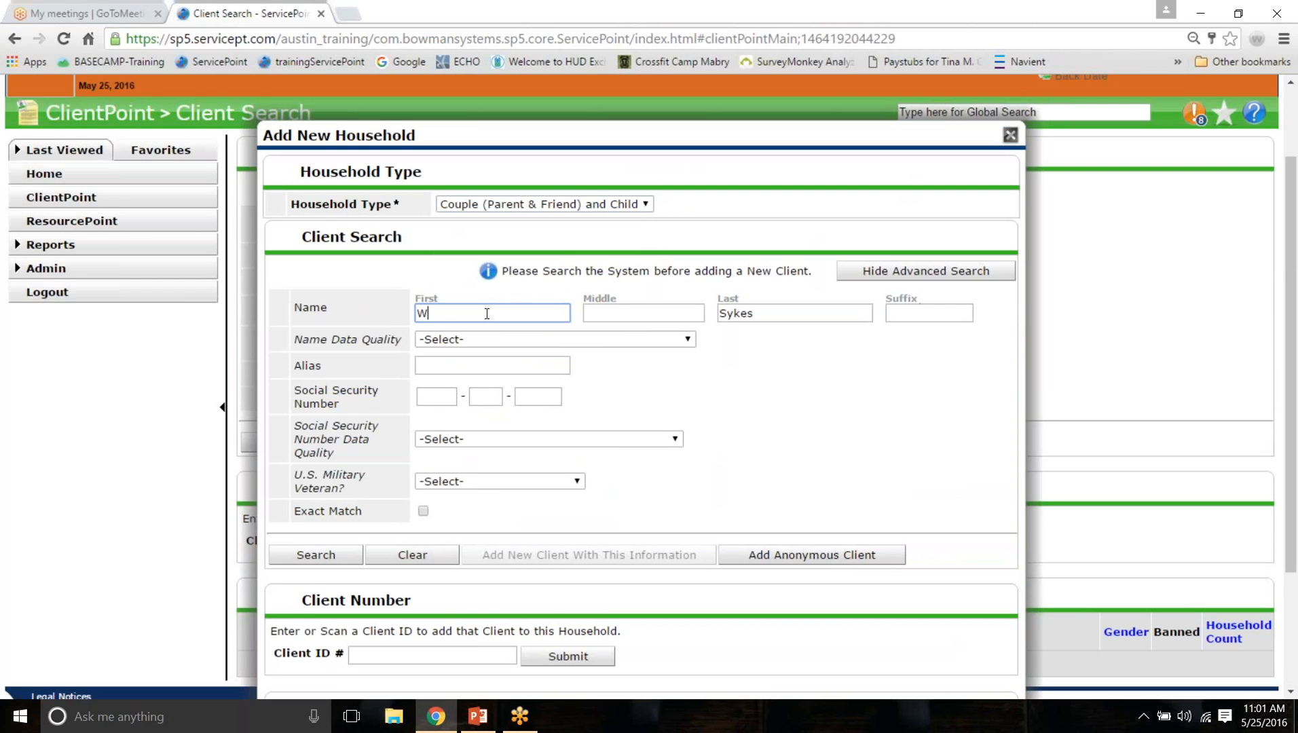
pyautogui.write('anda')
pyautogui.press('Return')
pyautogui.scroll(-5, 315, 441)
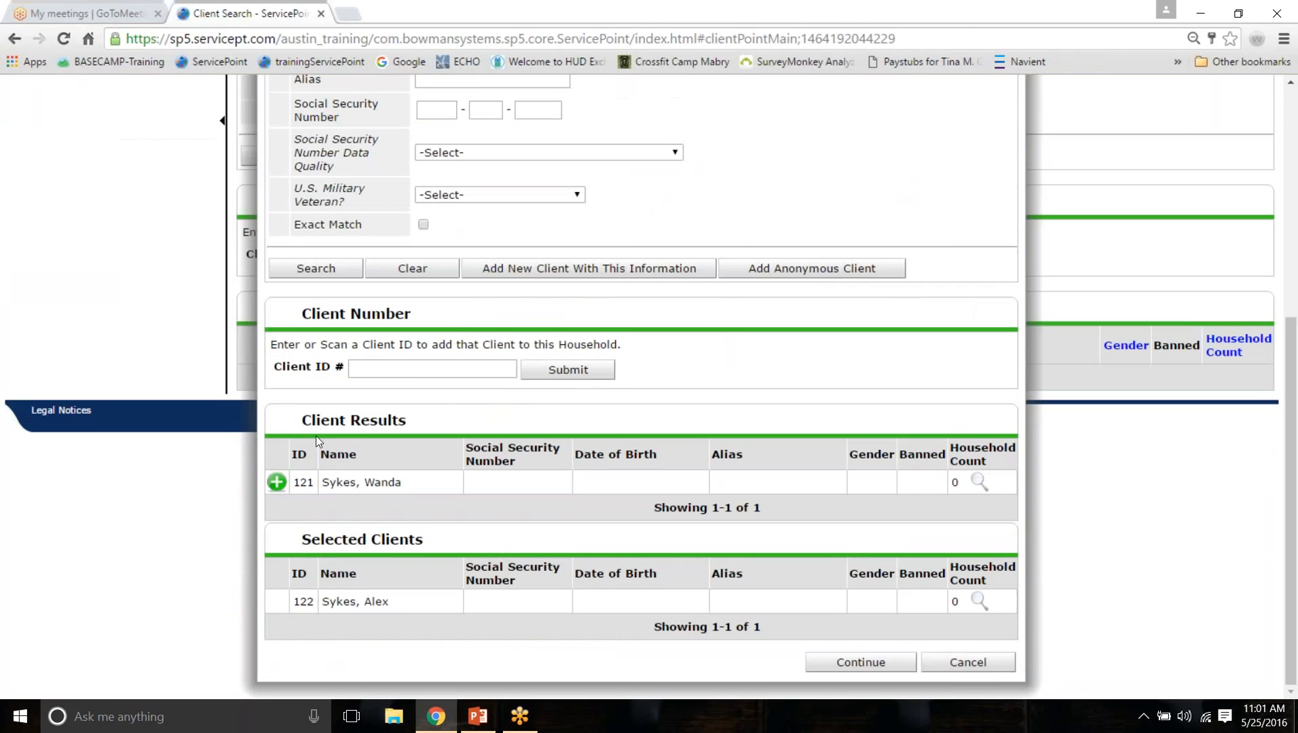
pyautogui.click(276, 482)
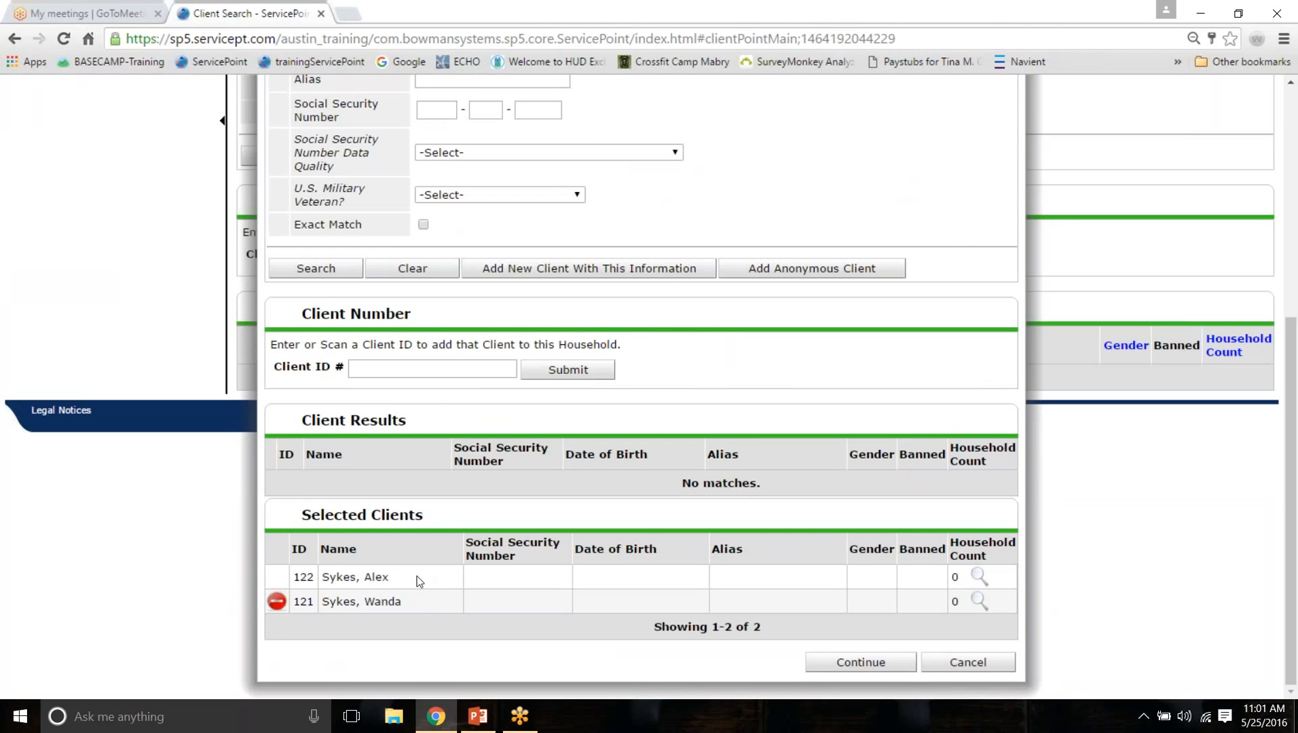
# Step: Add a third household member as a new client, entering a different first name and keeping the same last name
pyautogui.scroll(4, 652, 333)
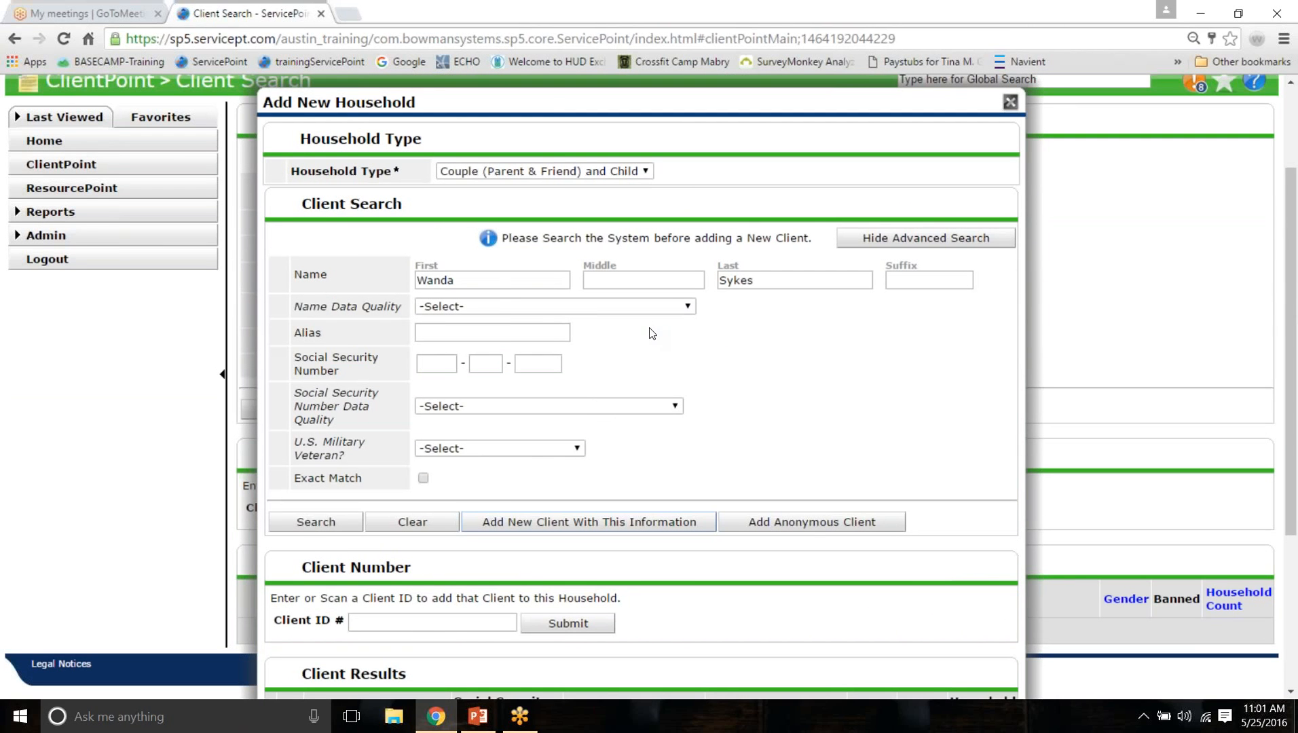
pyautogui.doubleClick(435, 279)
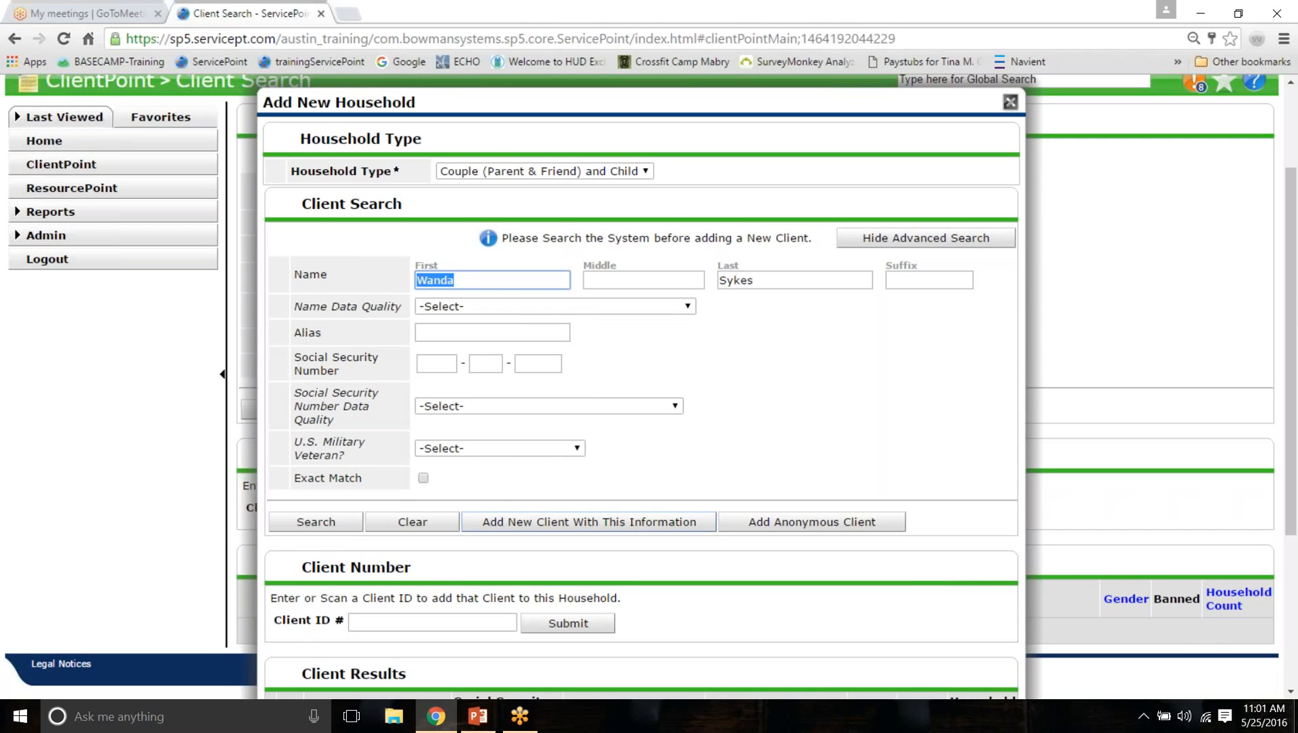
pyautogui.write('Olivi')
pyautogui.scroll(-4, 594, 326)
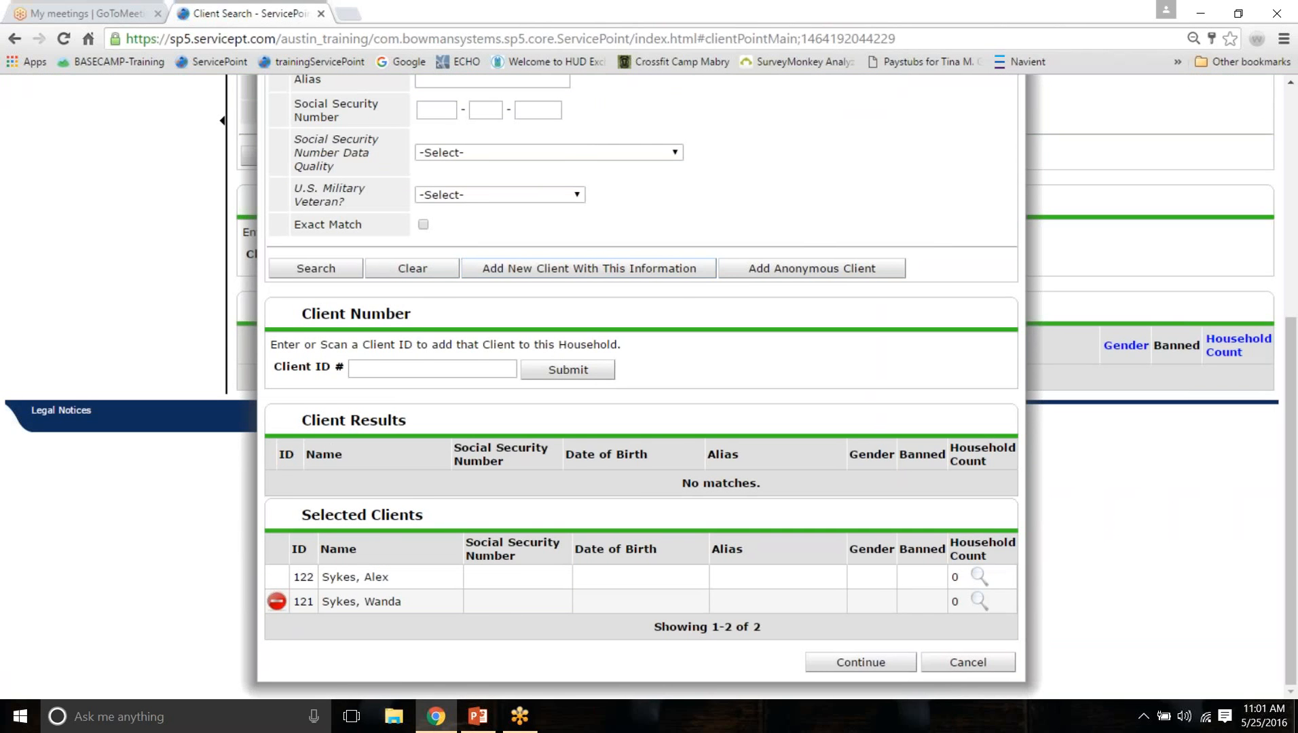
pyautogui.click(662, 269)
pyautogui.click(704, 424)
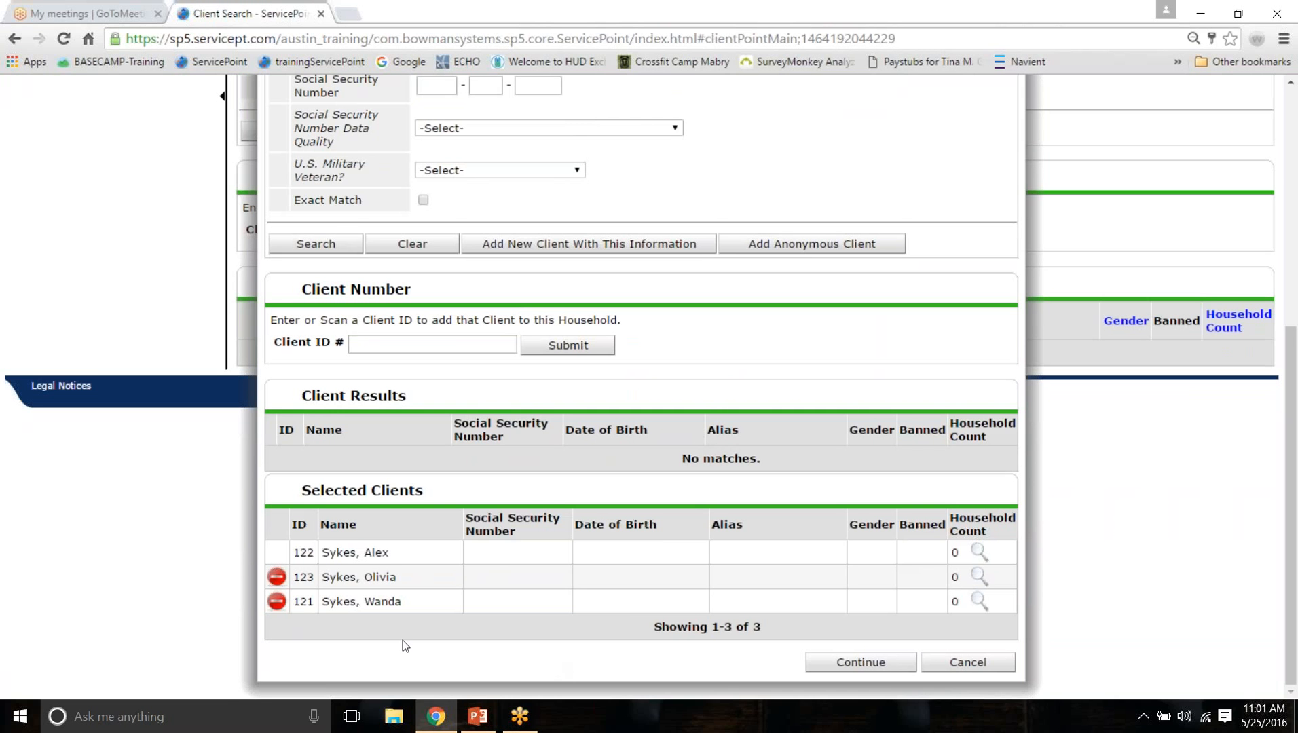
# Step: Continue with the selected clients to the household information and review the Relationship to Head of Household column
pyautogui.scroll(6, 360, 278)
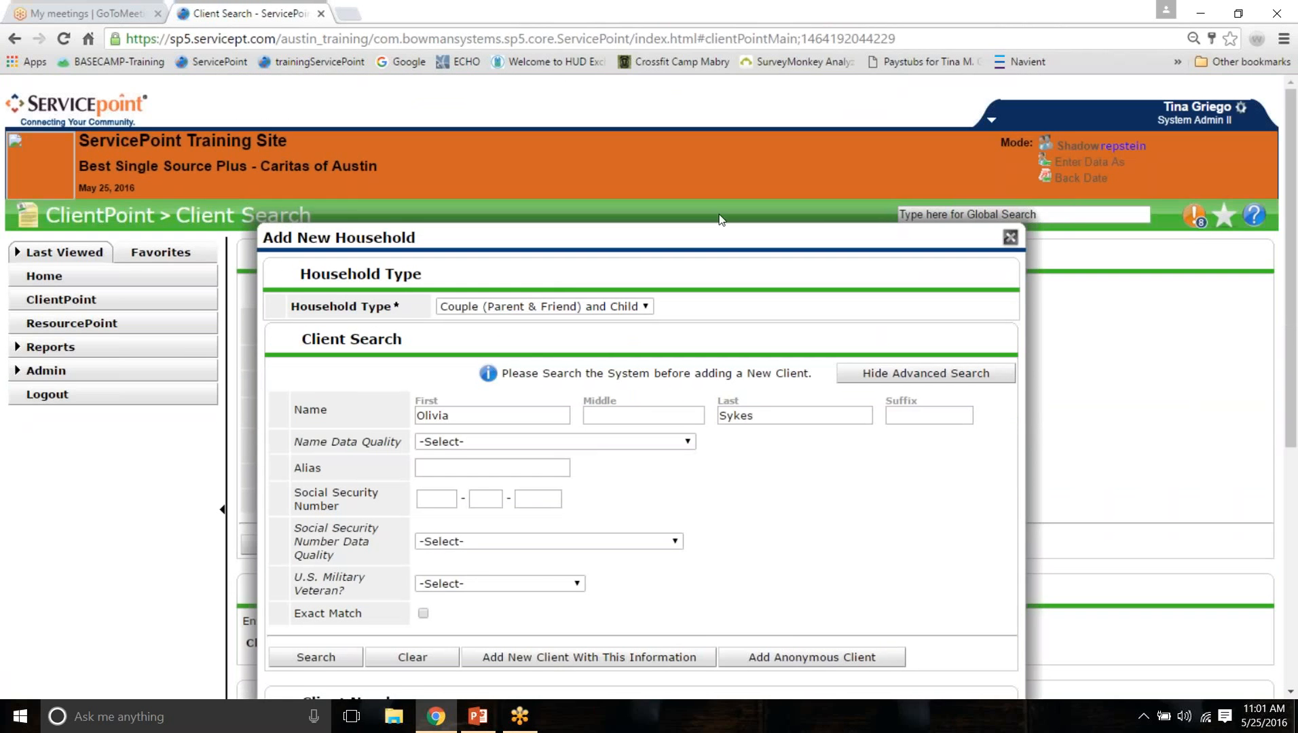
pyautogui.scroll(-6, 423, 454)
pyautogui.click(890, 664)
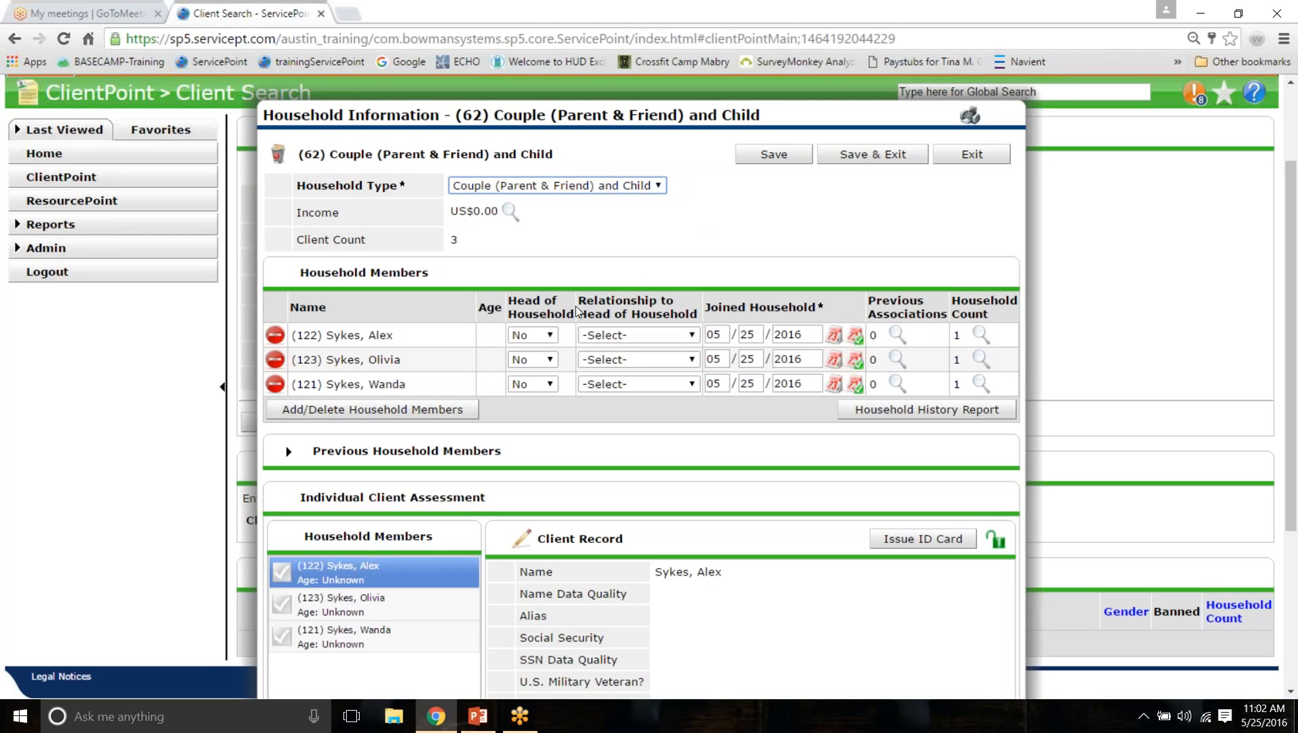
pyautogui.moveTo(578, 299); pyautogui.dragTo(703, 308)
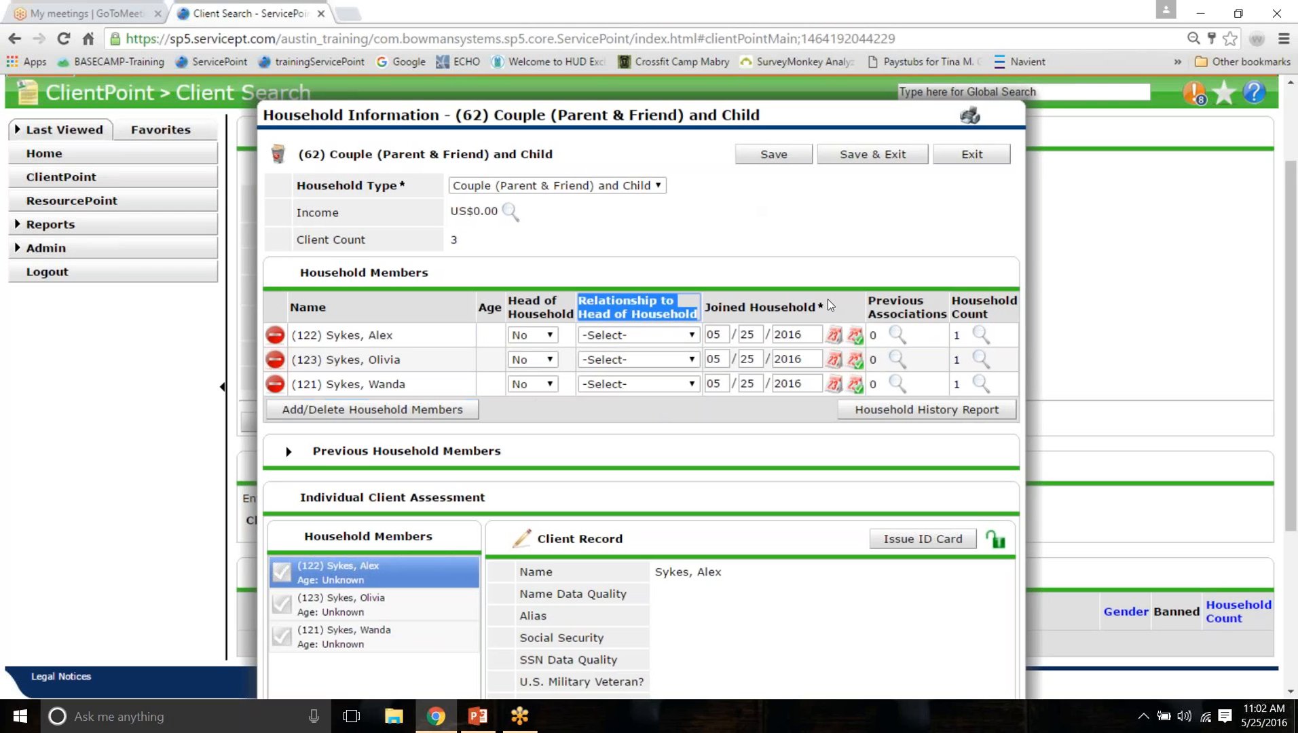
pyautogui.click(653, 413)
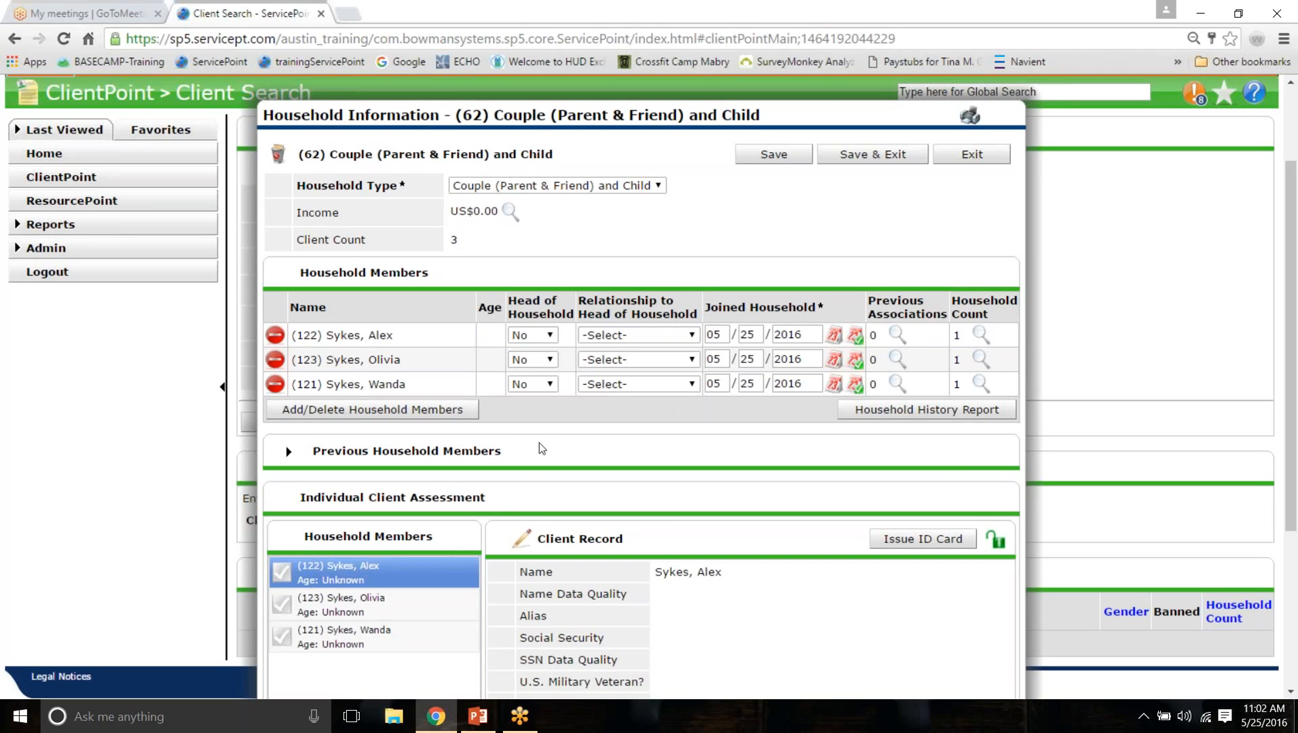
# Step: Set the third listed member as head of household and the second member's relationship to wife
pyautogui.click(533, 384)
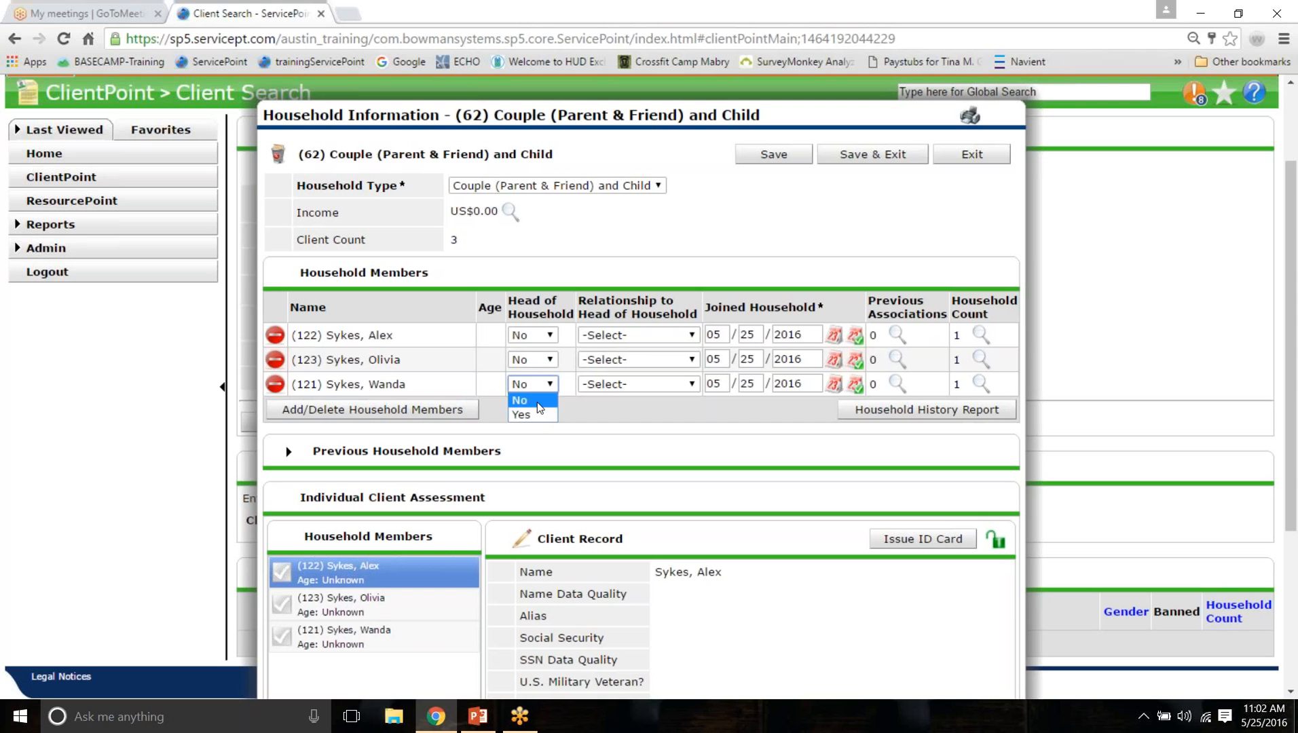
pyautogui.click(530, 412)
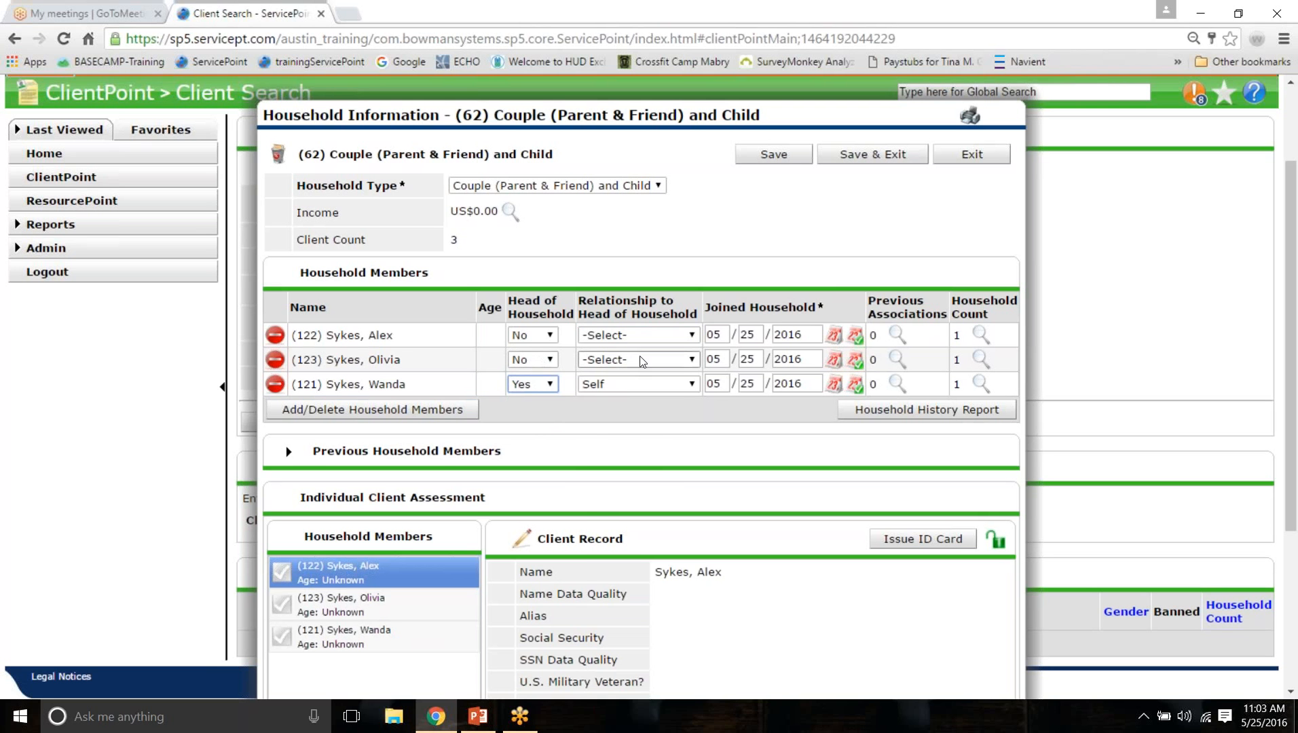
pyautogui.click(620, 361)
pyautogui.scroll(-5, 641, 556)
pyautogui.scroll(-2, 641, 556)
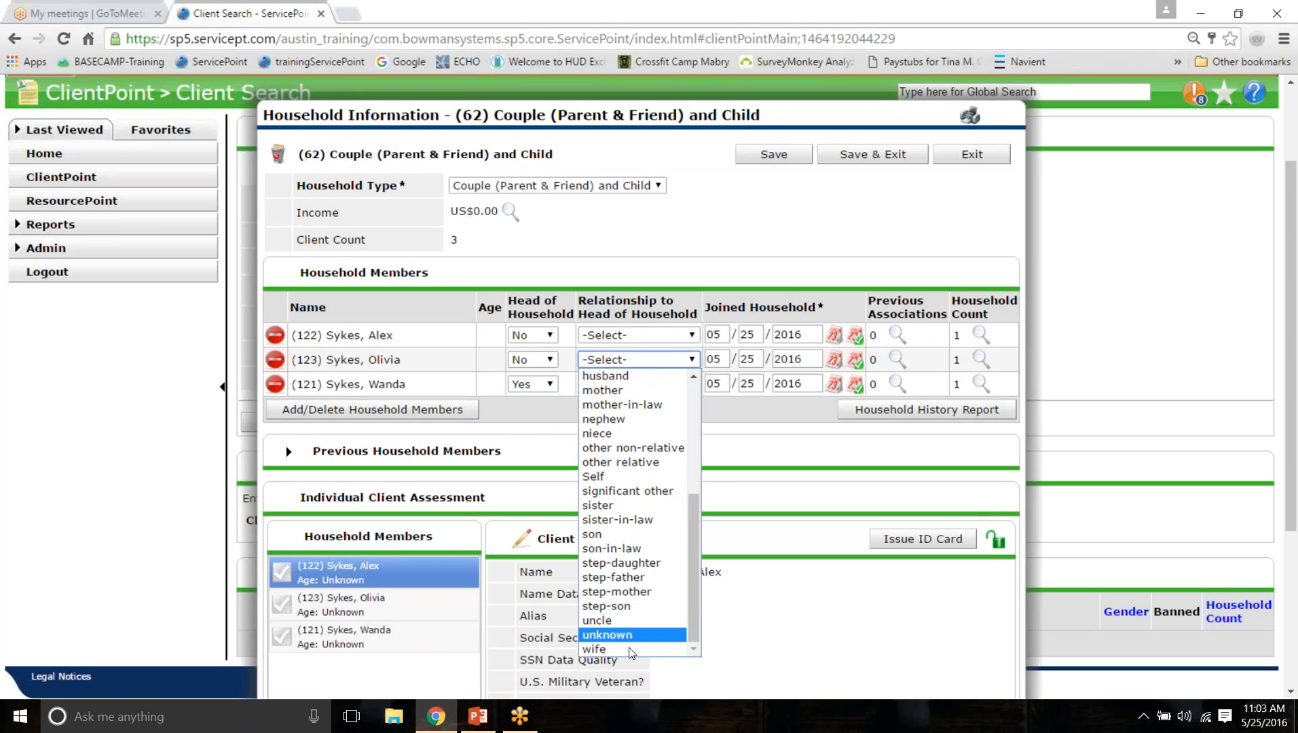
pyautogui.click(615, 646)
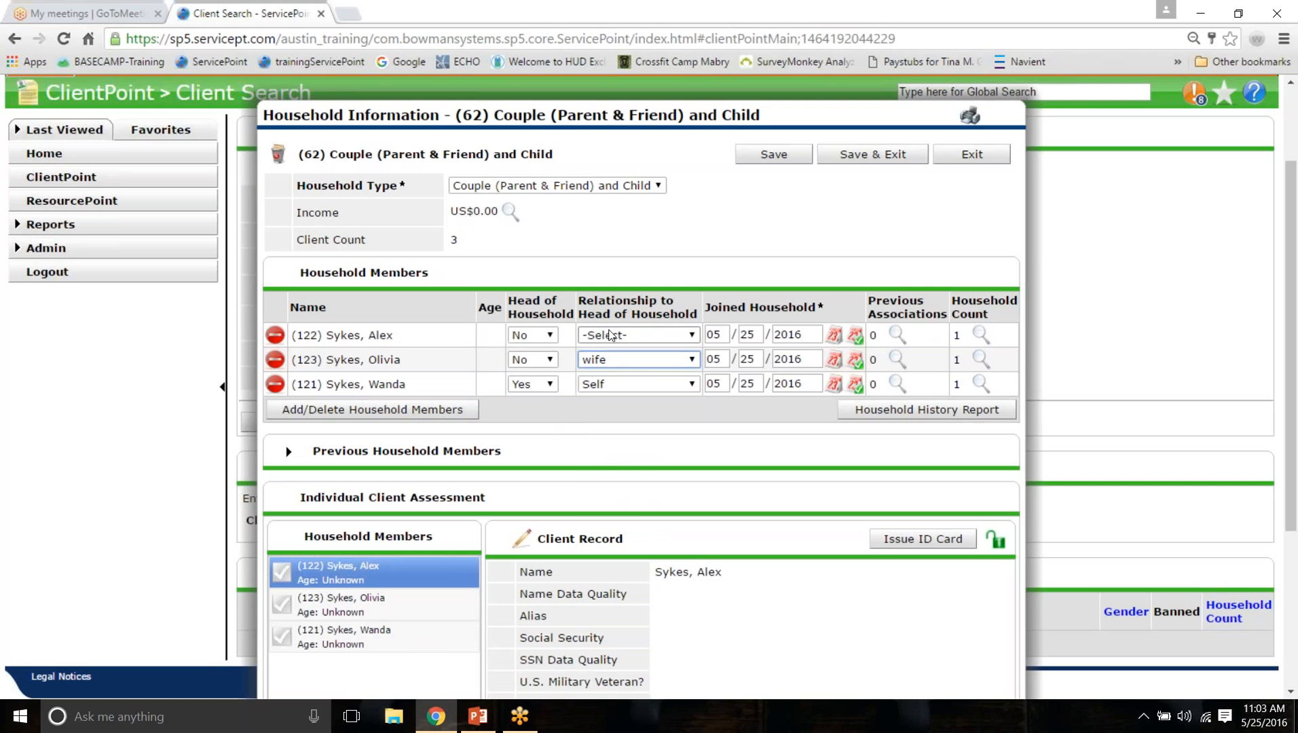
# Step: Set the second listed member's relationship to head of household to daughter and the first listed member's to wife
pyautogui.click(615, 361)
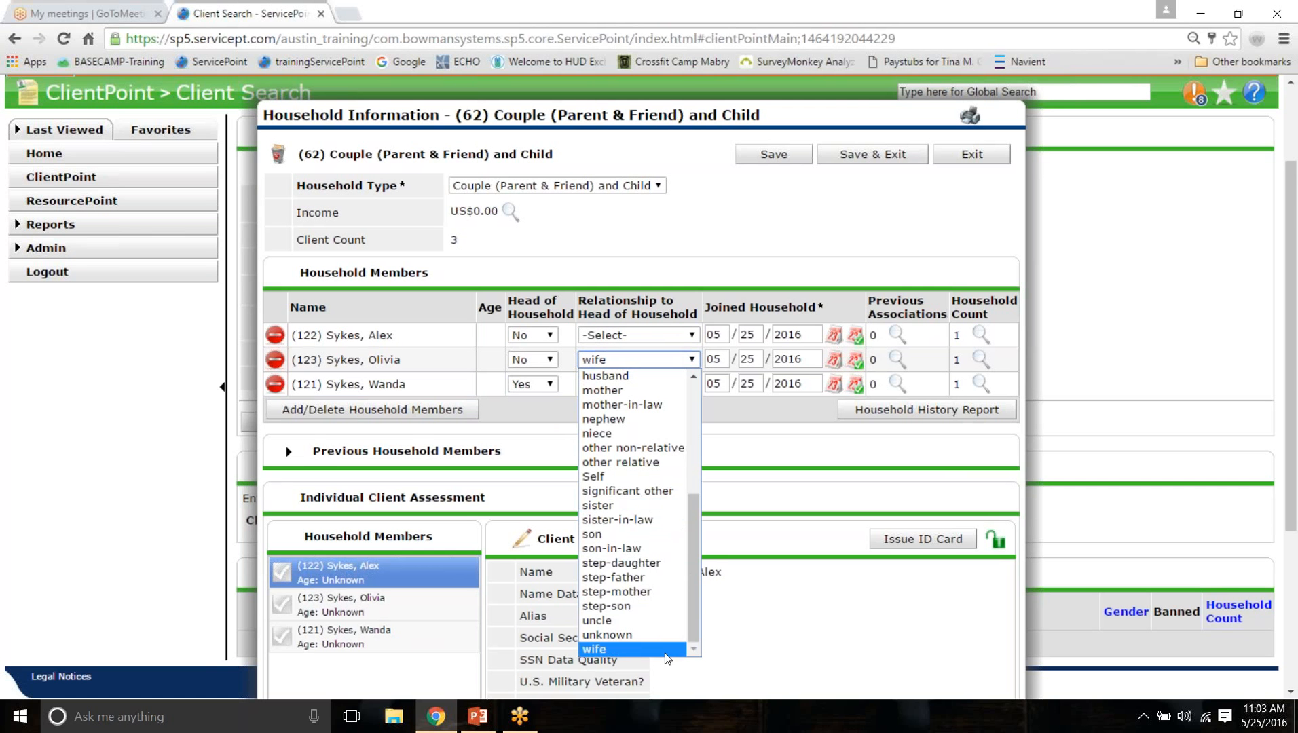
pyautogui.scroll(5, 665, 655)
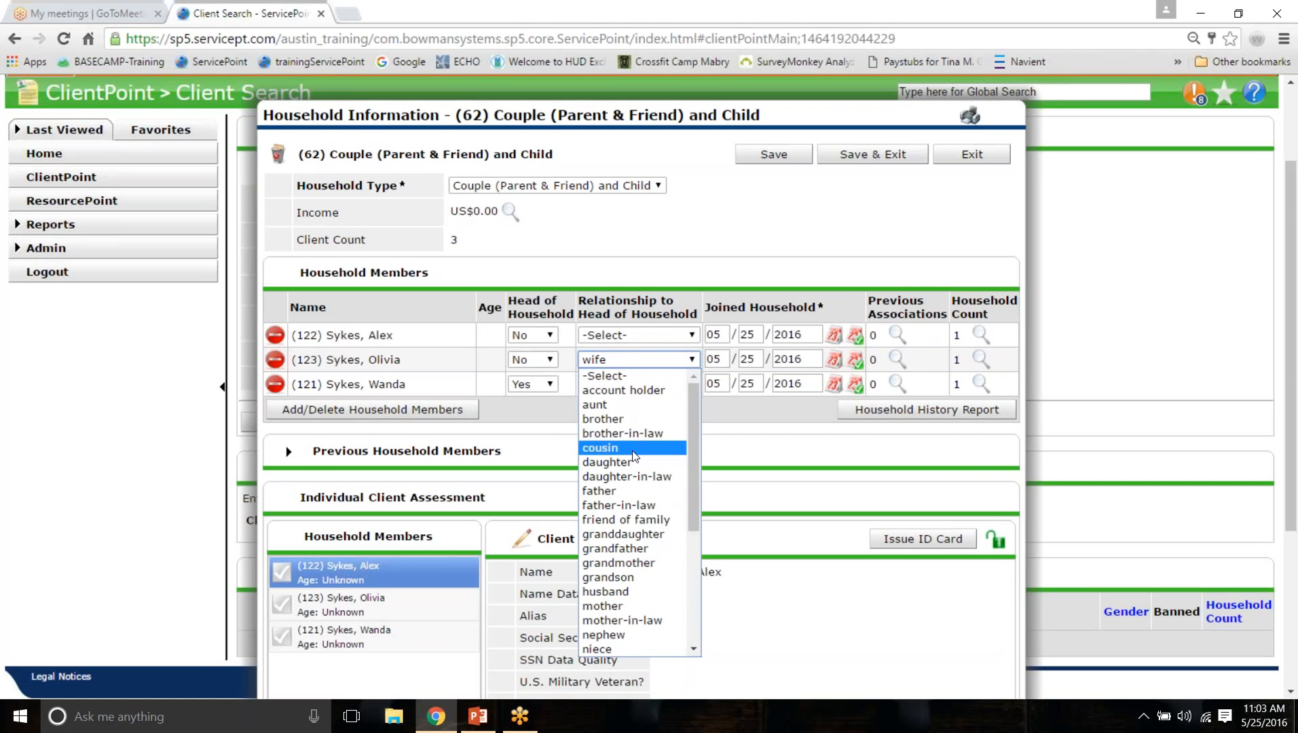
pyautogui.click(636, 463)
pyautogui.click(639, 335)
pyautogui.scroll(-5, 582, 533)
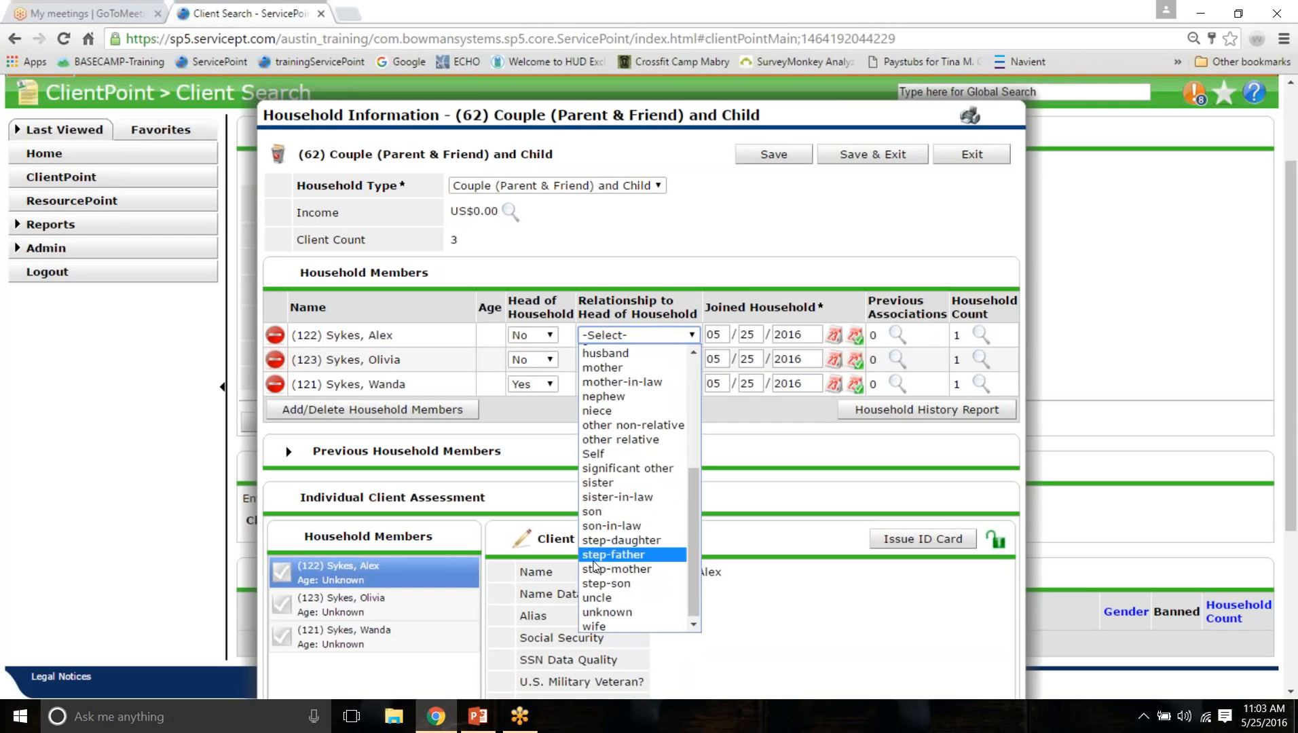
pyautogui.click(625, 623)
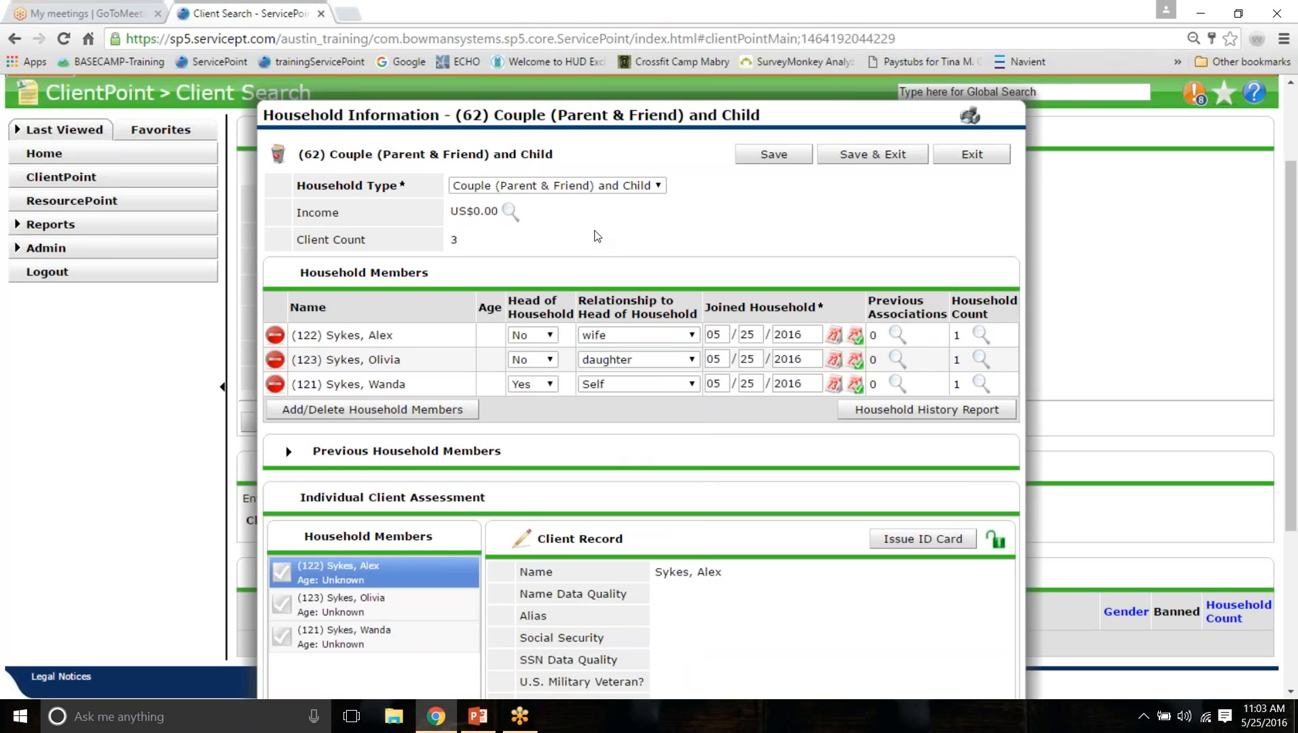
# Step: Expand the Previous Household Members section of the household information and review its contents
pyautogui.scroll(-3, 309, 233)
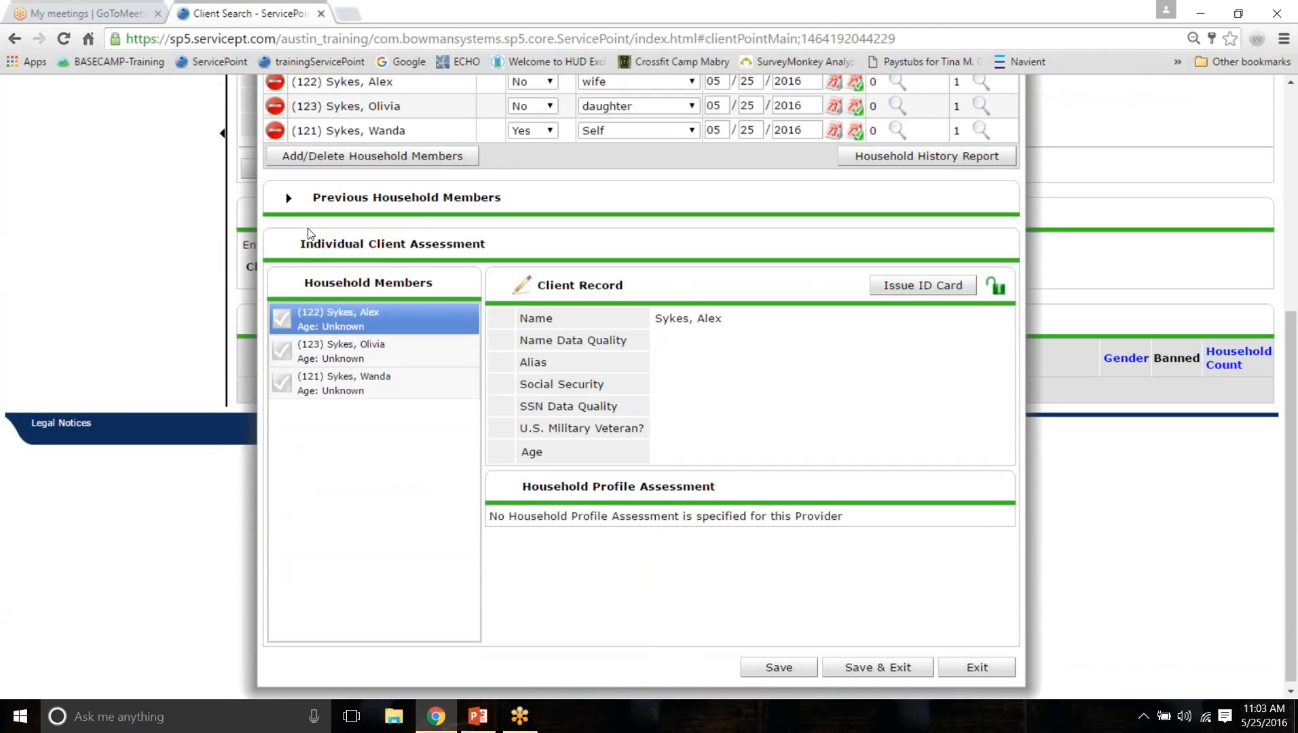
pyautogui.click(287, 197)
pyautogui.moveTo(288, 197); pyautogui.dragTo(514, 199)
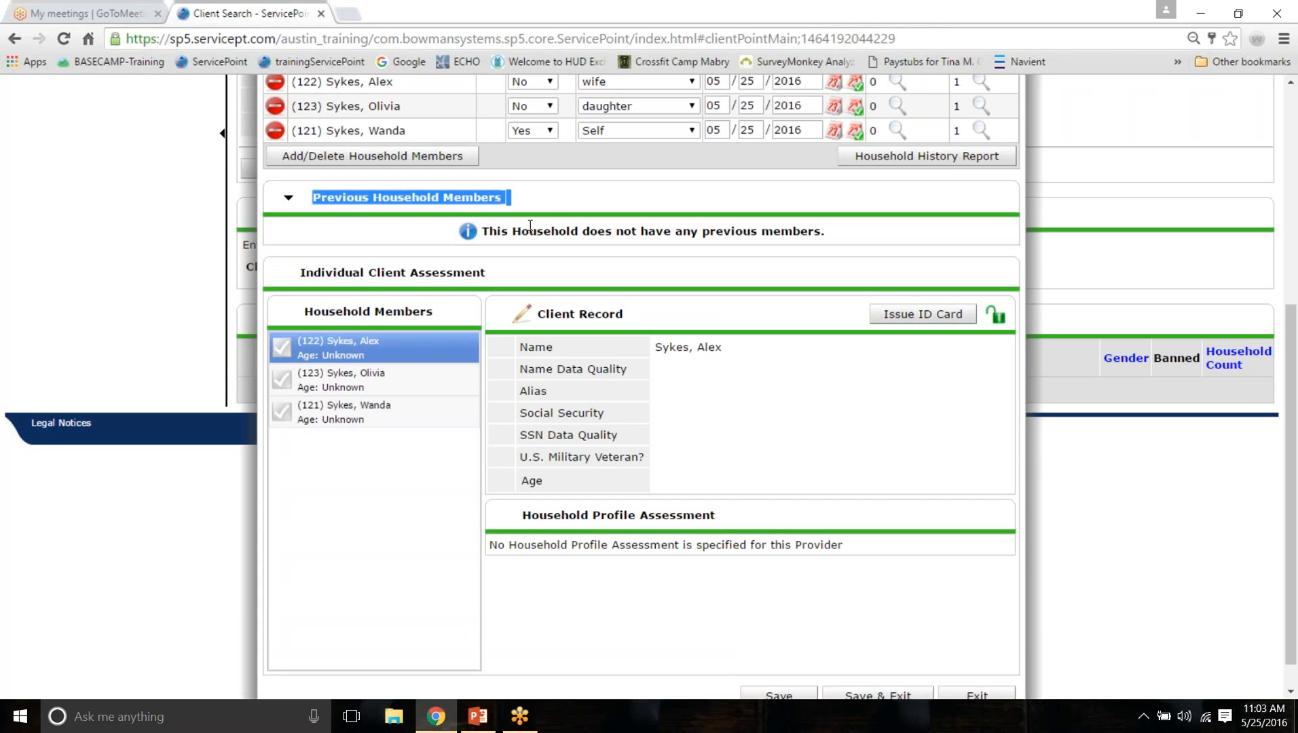
pyautogui.click(333, 217)
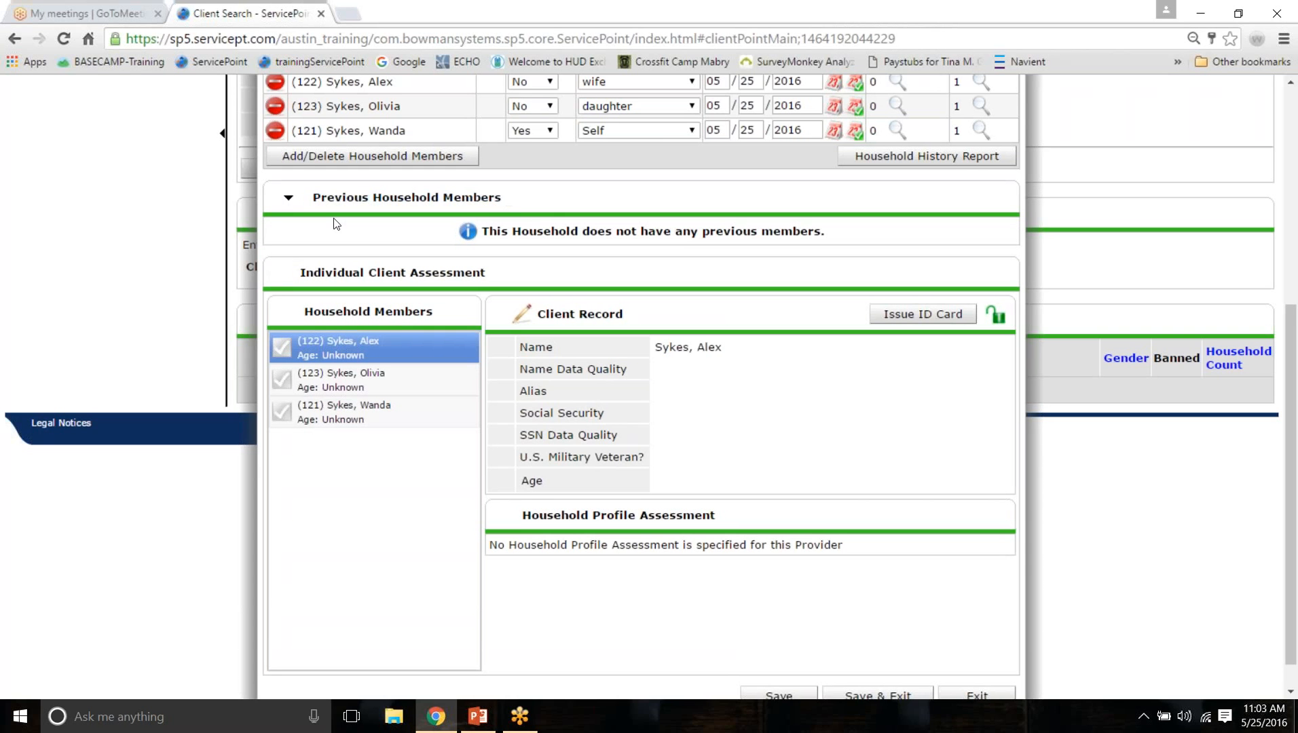
pyautogui.scroll(-1, 333, 218)
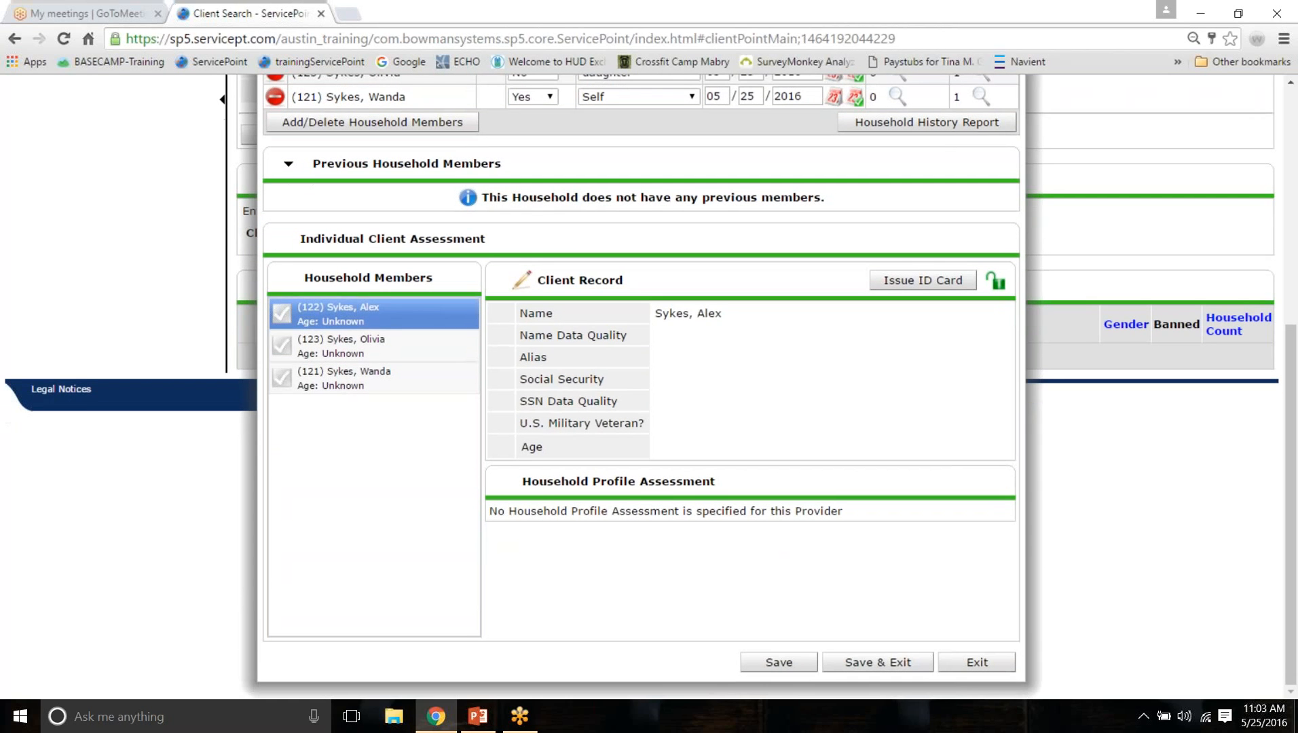
# Step: Check each household member's client record under Individual Client Assessment, then save and exit the household
pyautogui.click(376, 353)
pyautogui.click(378, 377)
pyautogui.click(348, 327)
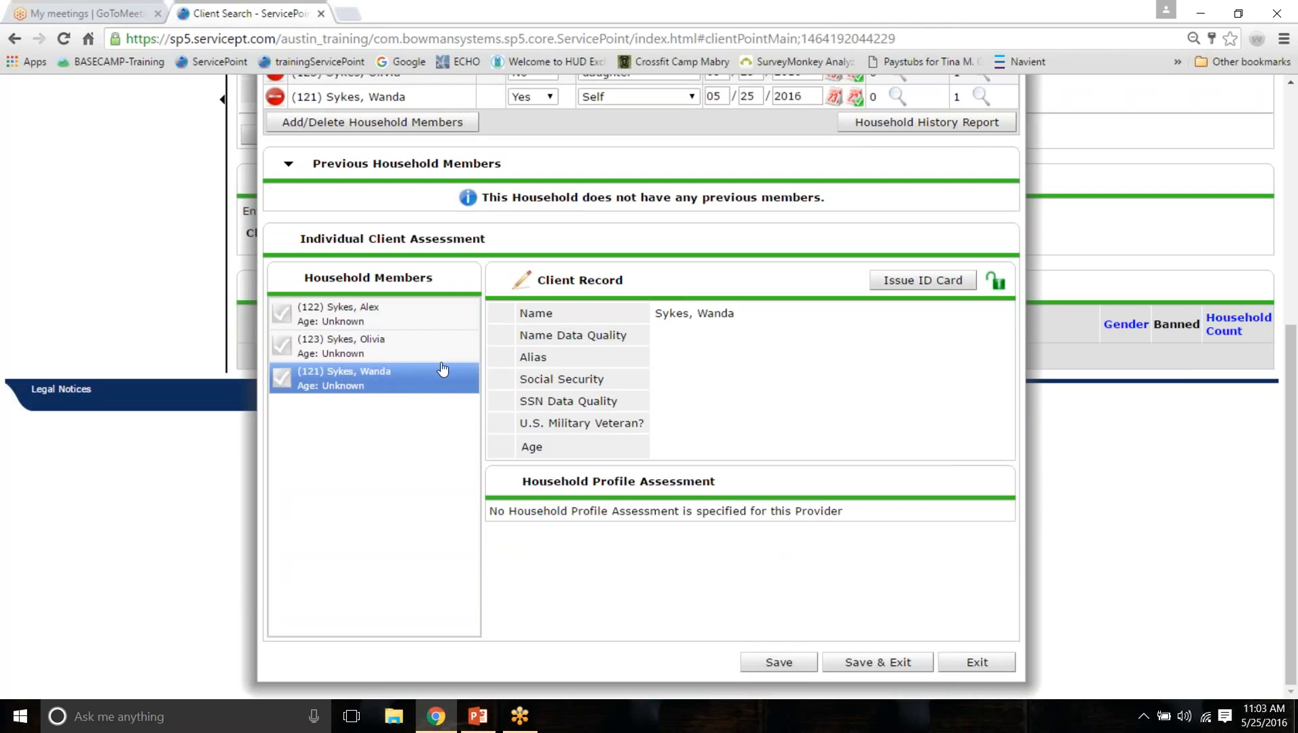
pyautogui.click(413, 352)
pyautogui.click(447, 385)
pyautogui.click(858, 662)
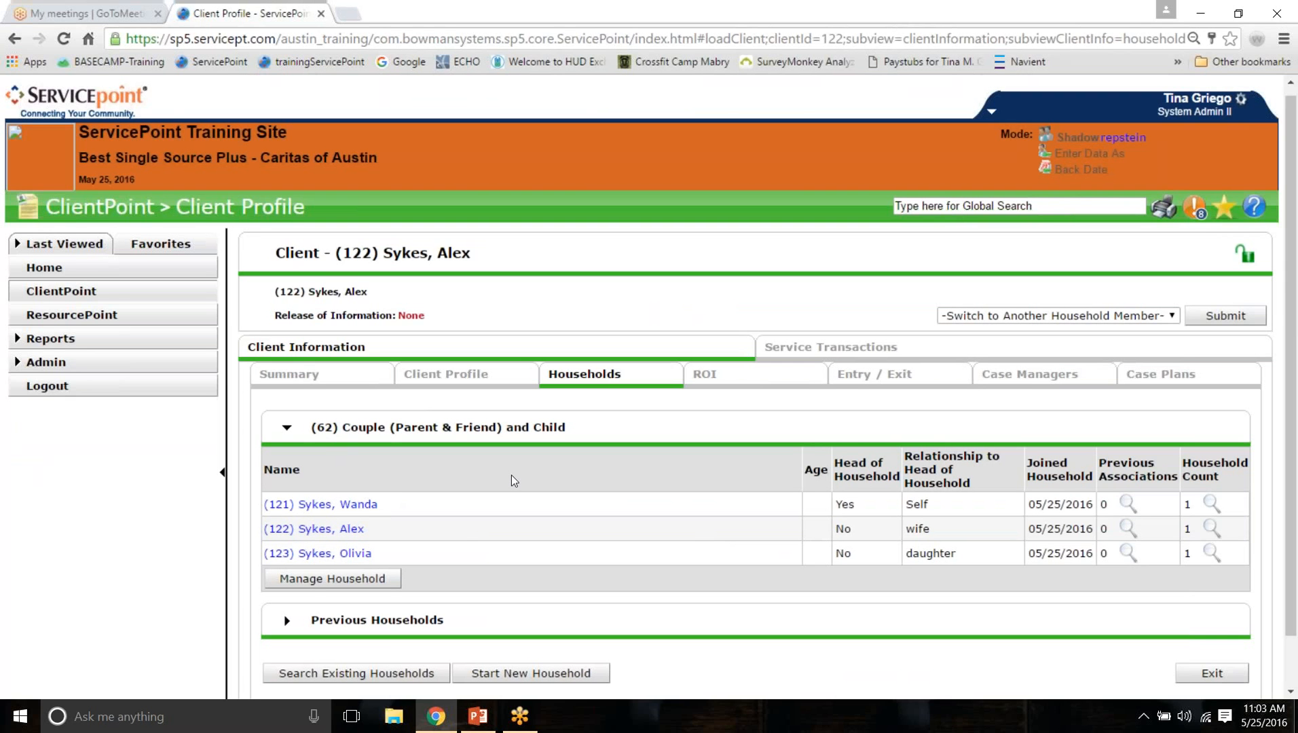
# Step: Open each household member's profile in turn from the household list, finishing on the head of household
pyautogui.click(341, 505)
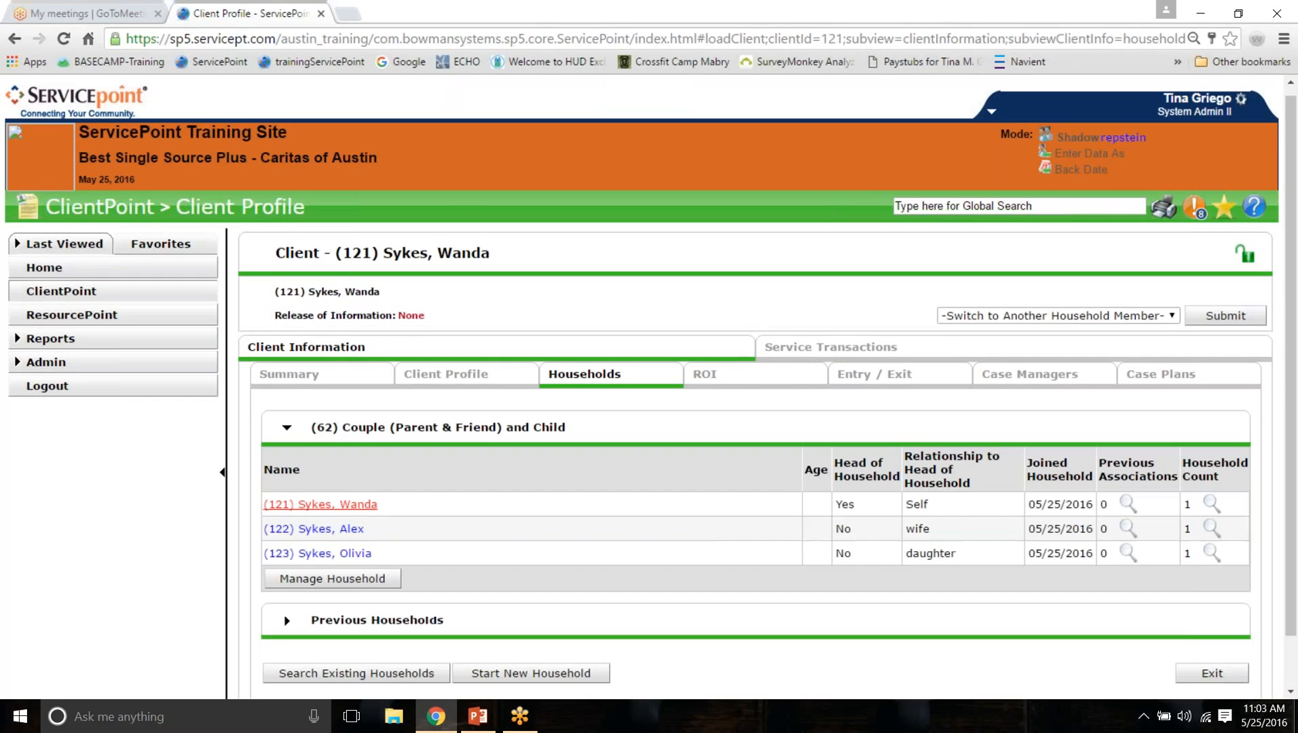
pyautogui.click(341, 529)
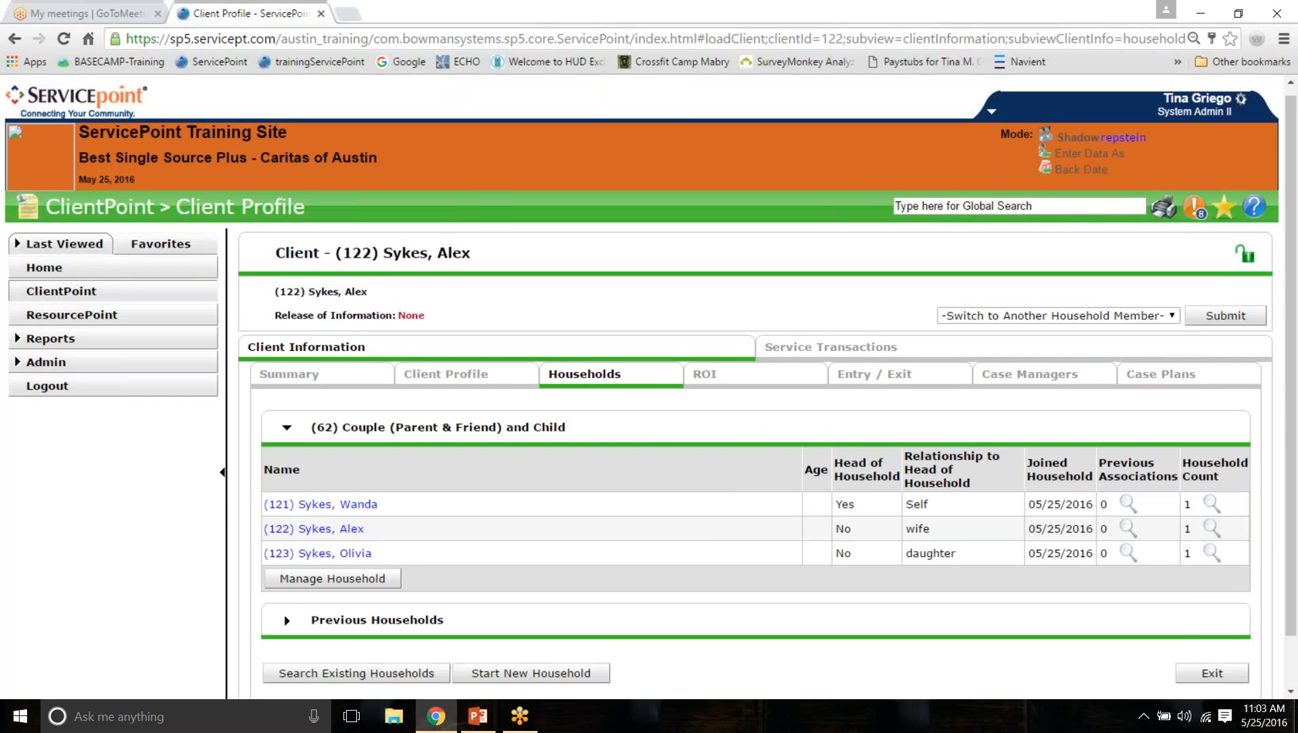
pyautogui.click(318, 553)
pyautogui.click(349, 505)
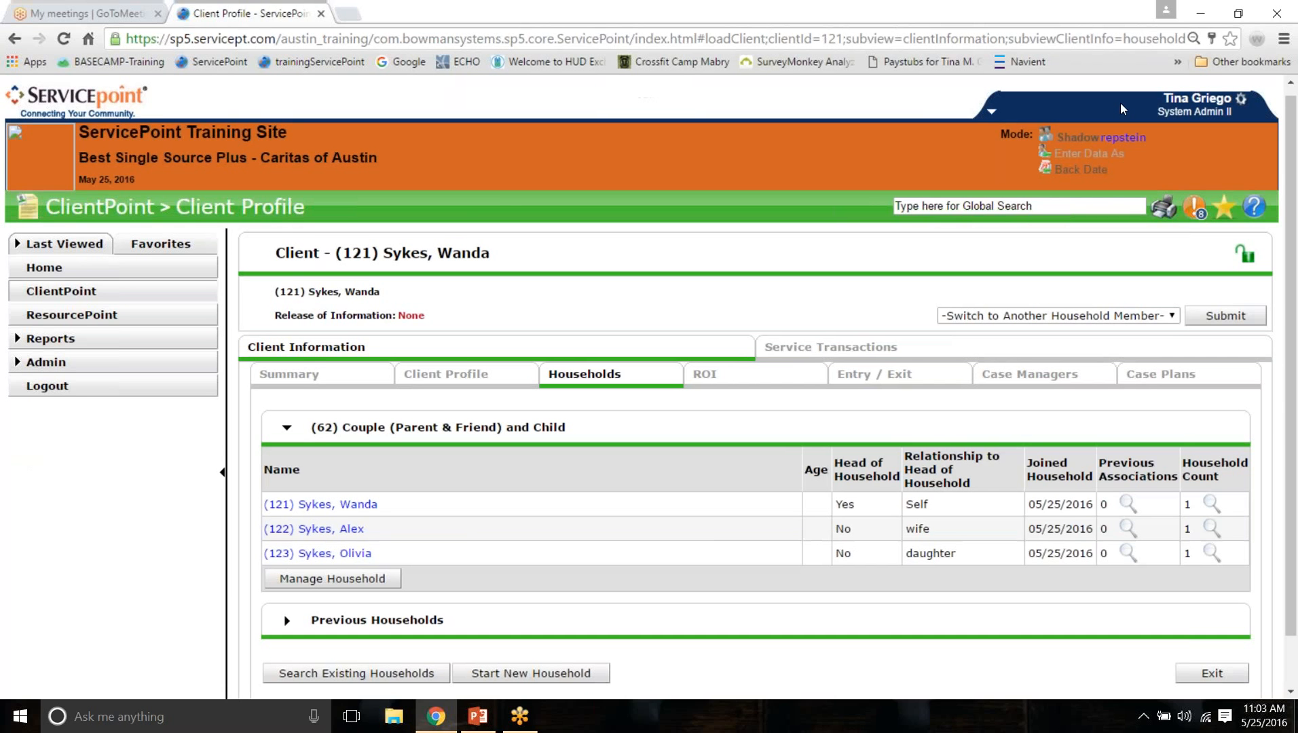
# Step: Leave the current shadow session, search shadow users for FRI, and shadow the first listed FRI Shelter user
pyautogui.click(1129, 140)
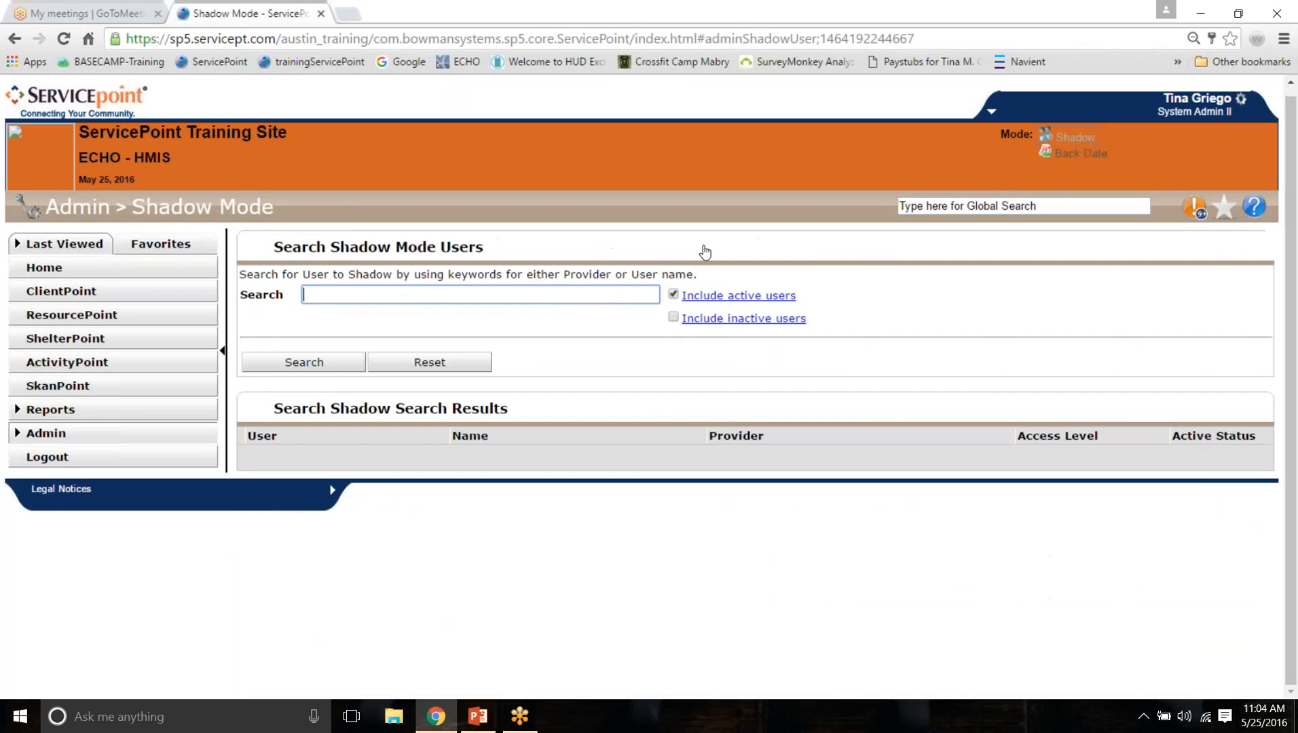
pyautogui.write('FRI')
pyautogui.press('Return')
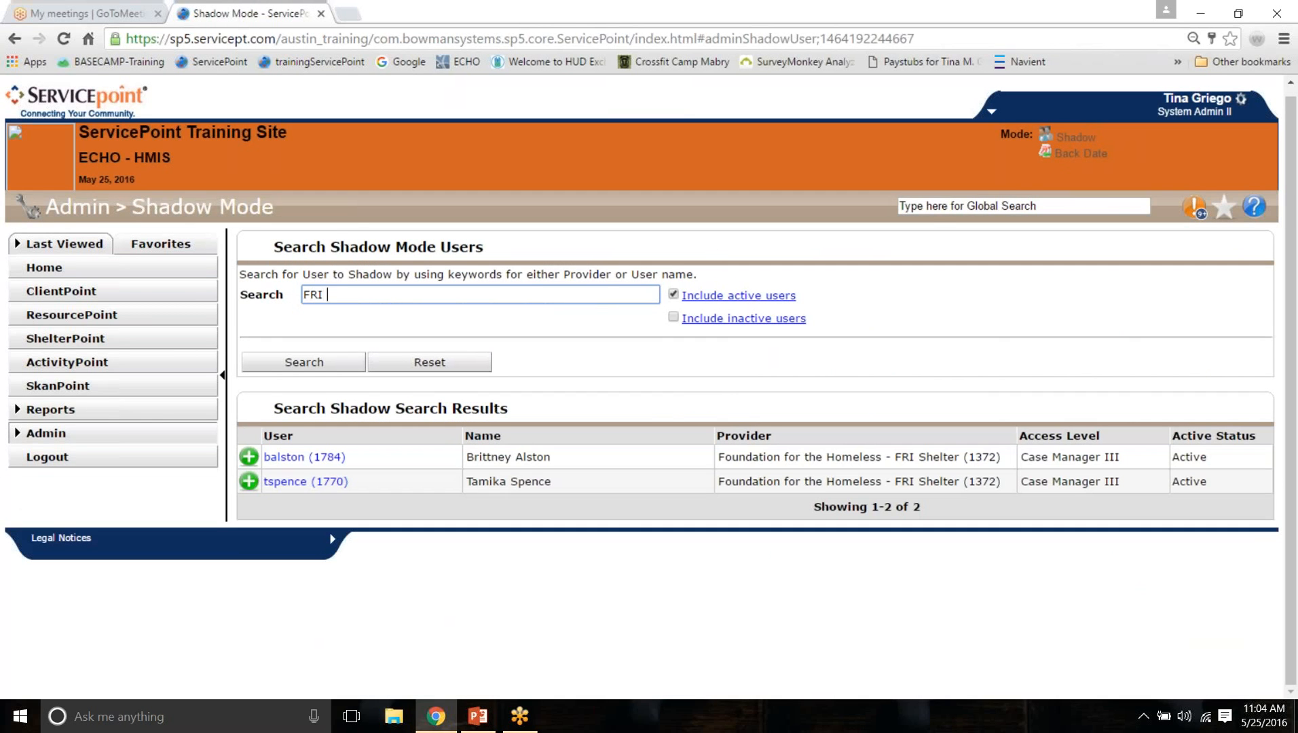
pyautogui.click(249, 459)
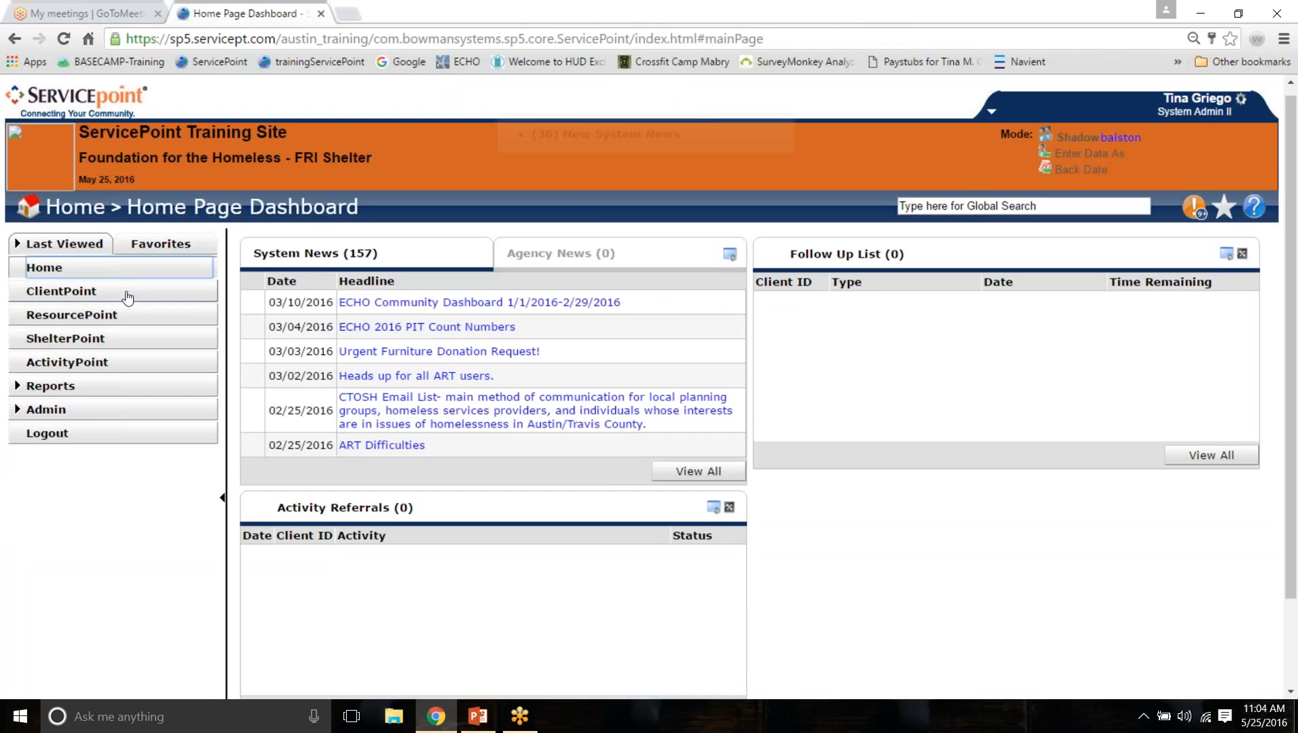
# Step: Search ClientPoint by first name for the client who is head of the new household
pyautogui.click(134, 301)
pyautogui.write('Wanda')
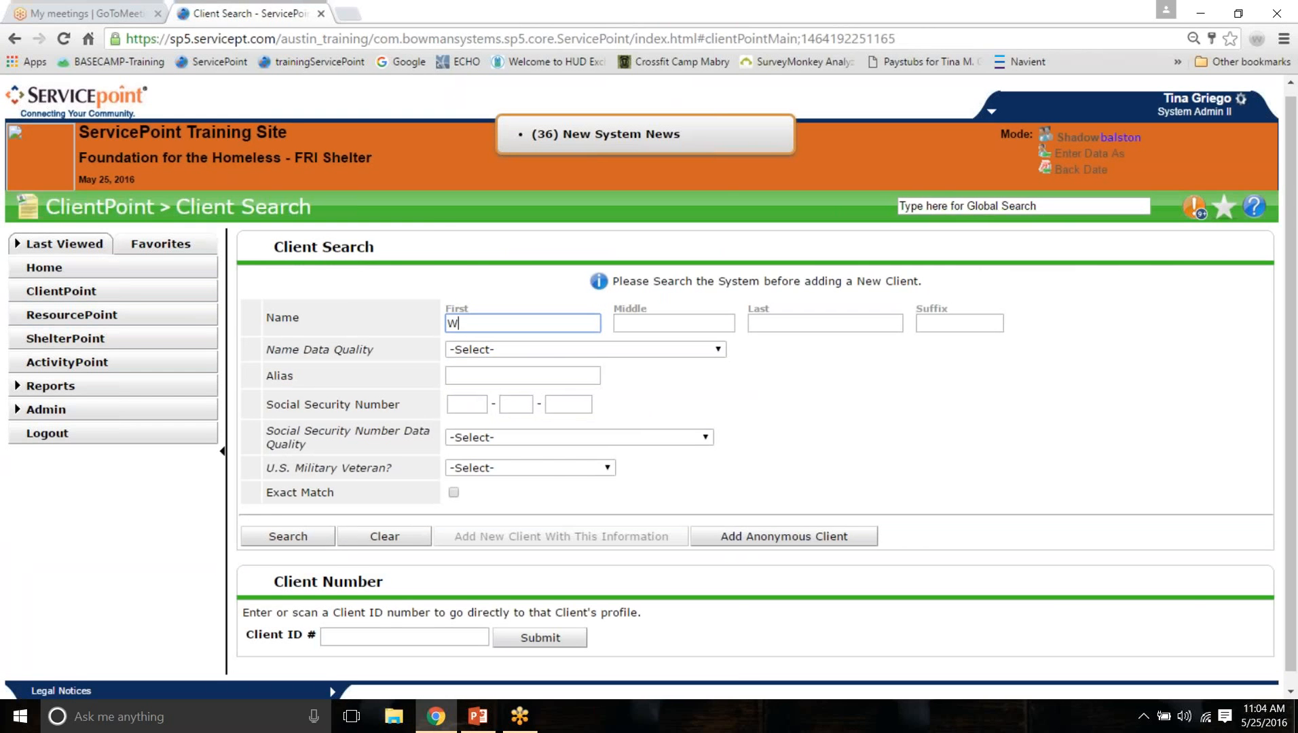
pyautogui.press('Return')
pyautogui.scroll(-3, 490, 333)
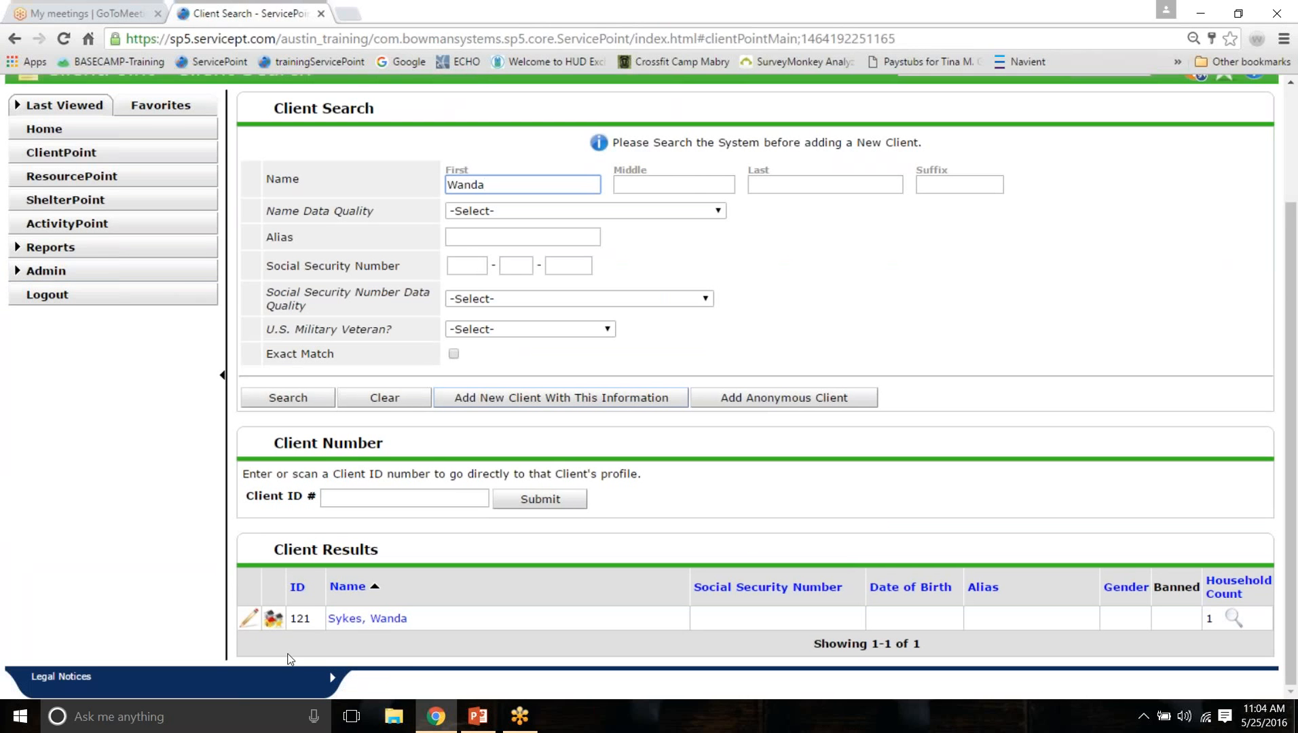
# Step: View the found client's current households from the household count and highlight the household's title
pyautogui.moveTo(275, 623)
pyautogui.click(1234, 619)
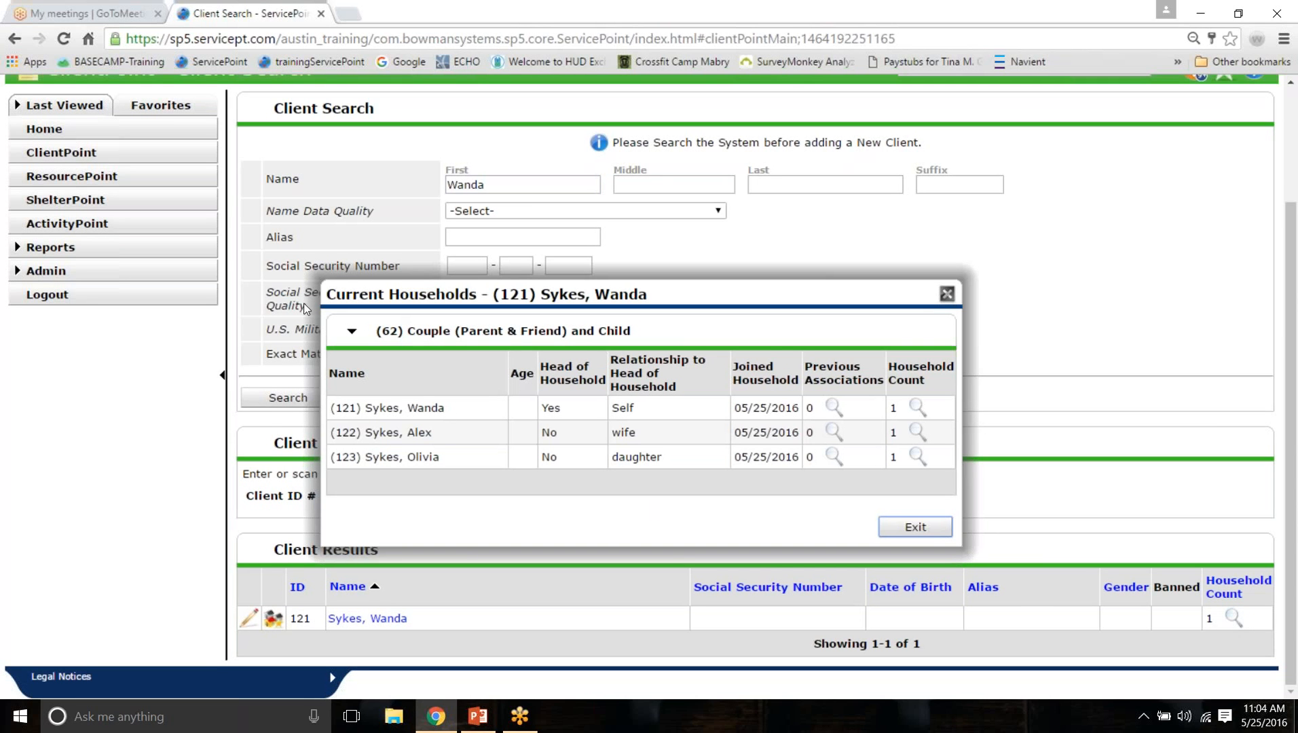
pyautogui.tripleClick(476, 333)
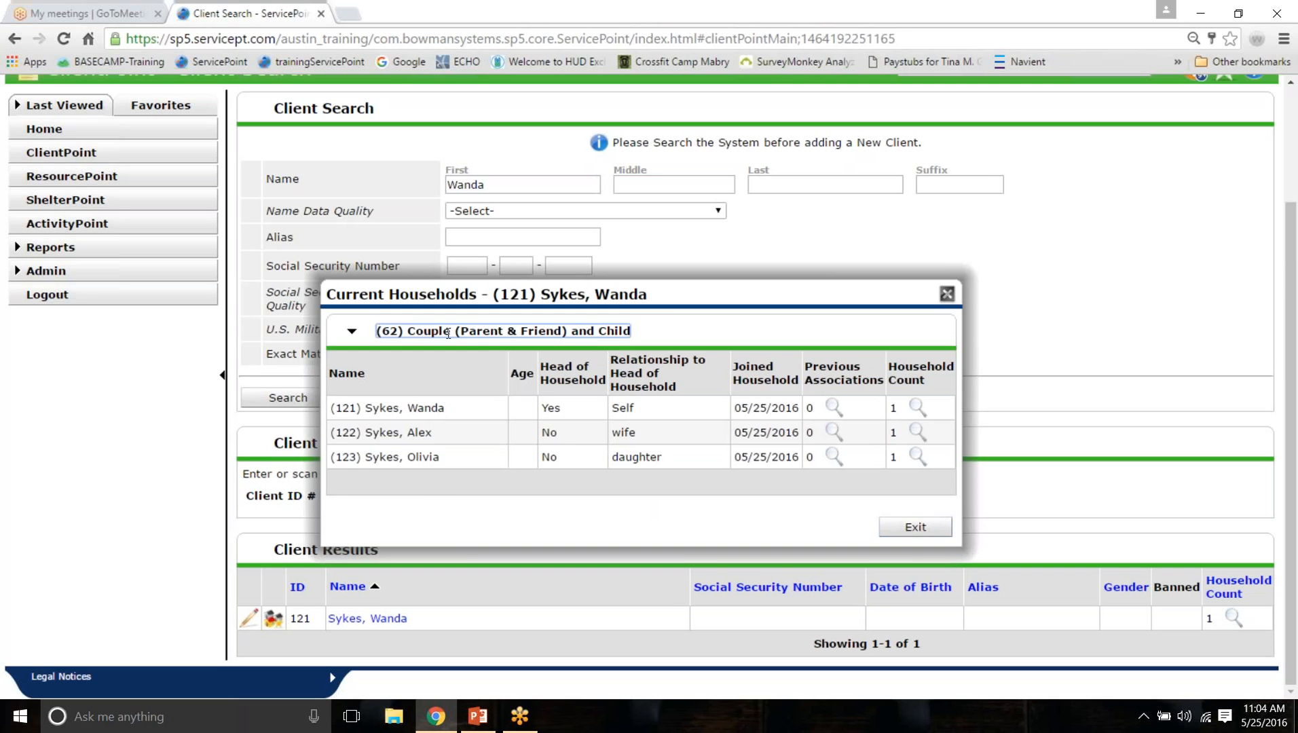
# Step: Close the current households details and open the found client's profile from the search results
pyautogui.click(916, 528)
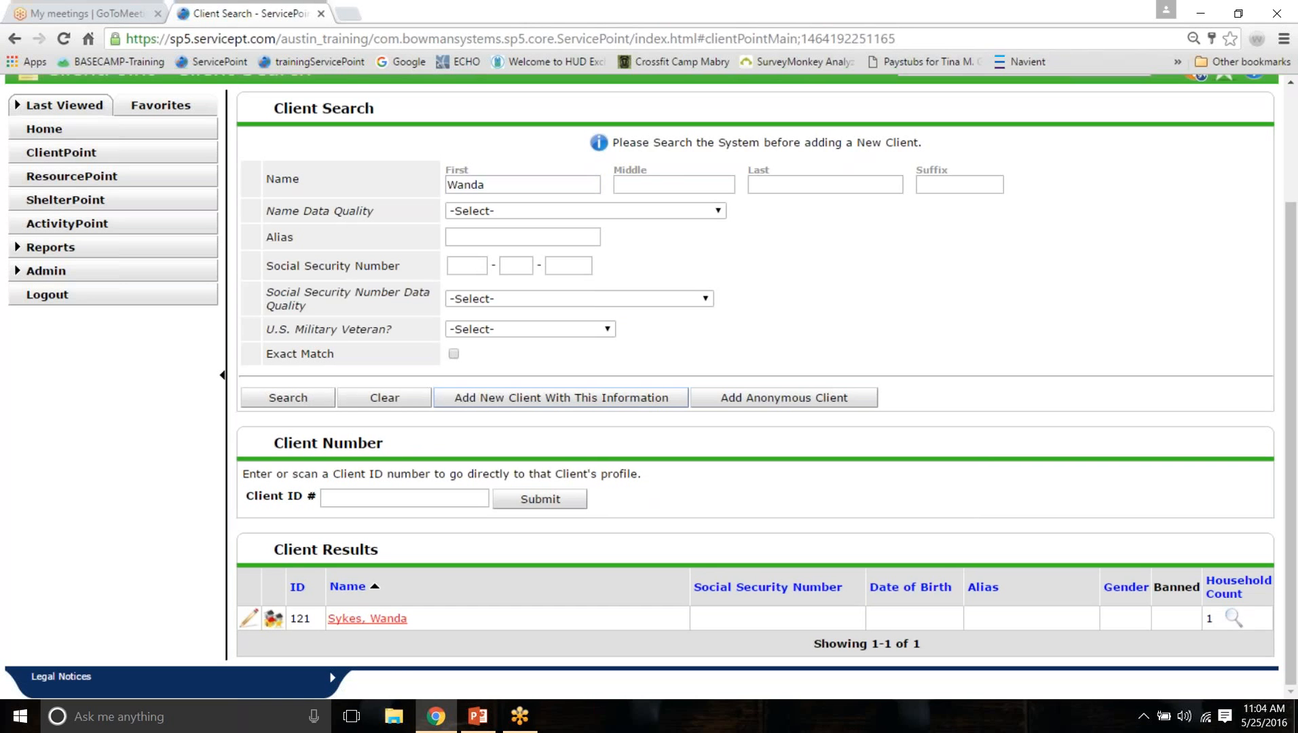
pyautogui.click(355, 620)
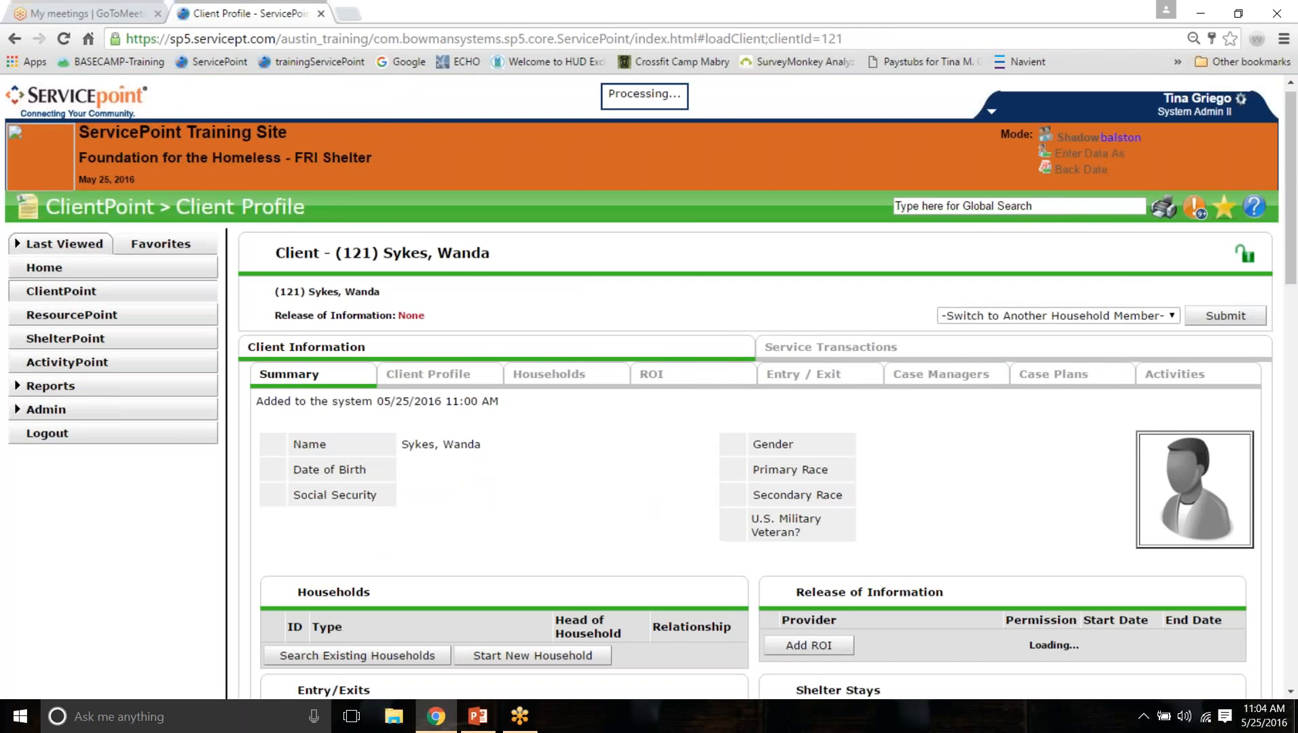
pyautogui.scroll(4, 487, 224)
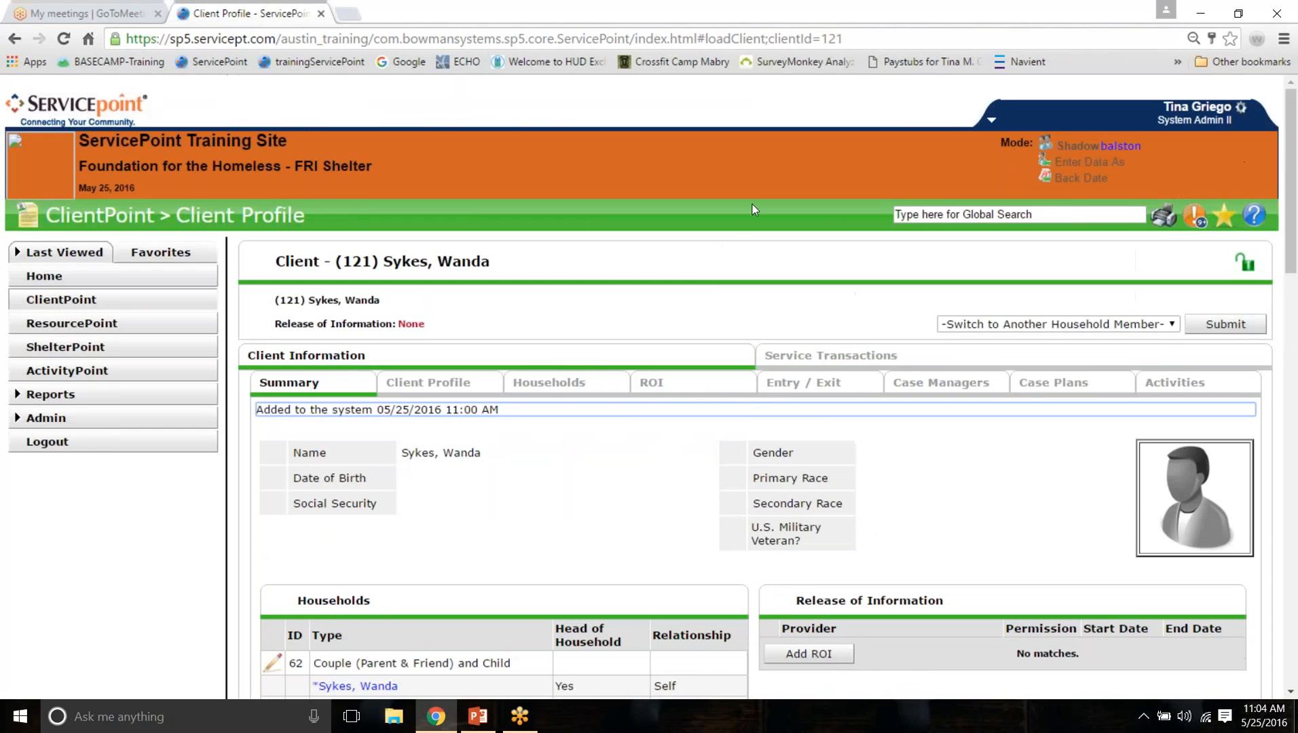
pyautogui.moveTo(385, 167); pyautogui.dragTo(72, 170)
pyautogui.click(71, 170)
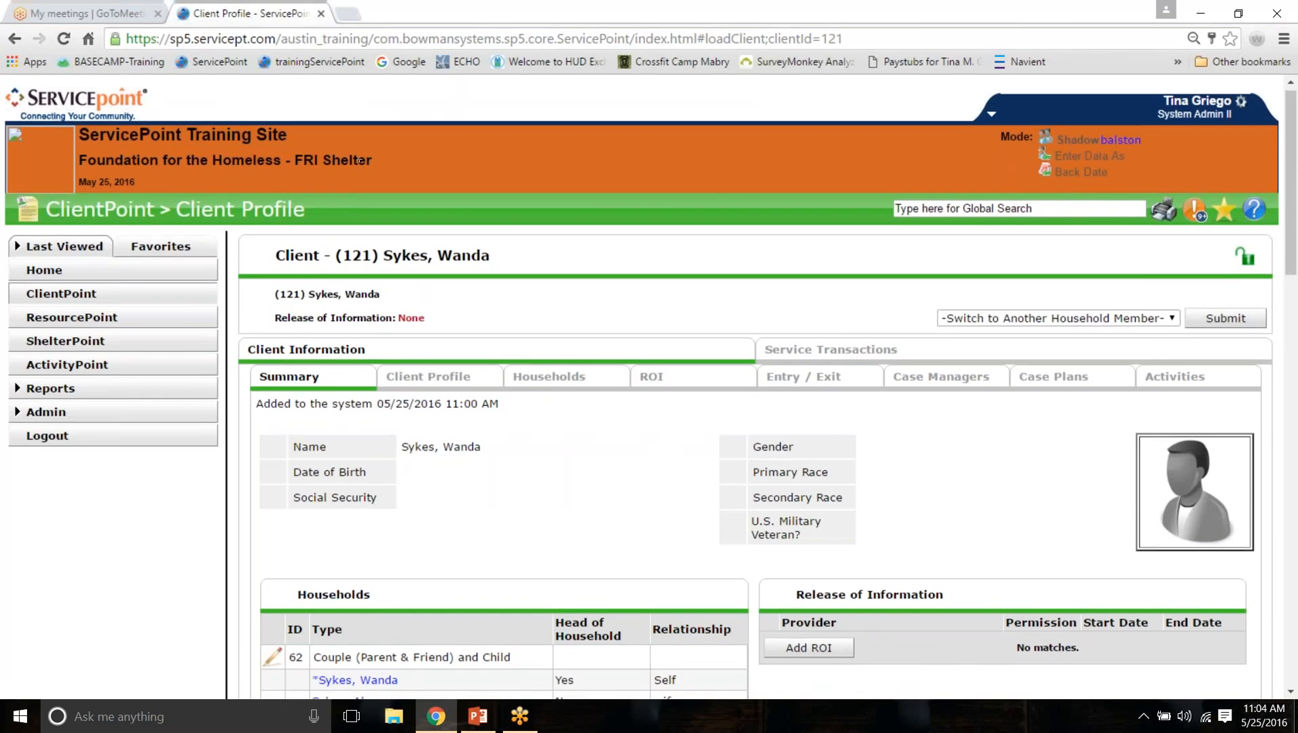
# Step: Add a program entry from the client's summary and include every member of the Couple (Parent & Friend) and Child household
pyautogui.scroll(-4, 478, 263)
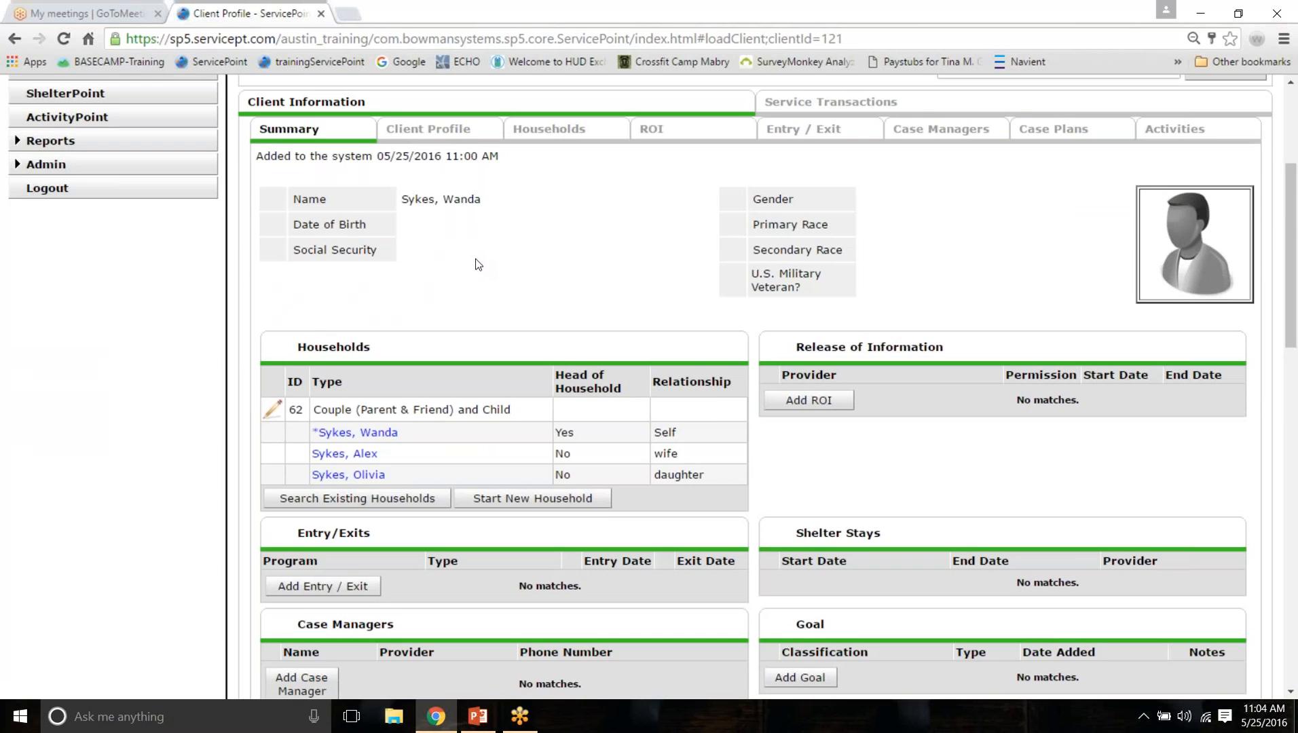
pyautogui.scroll(-4, 478, 264)
pyautogui.click(323, 332)
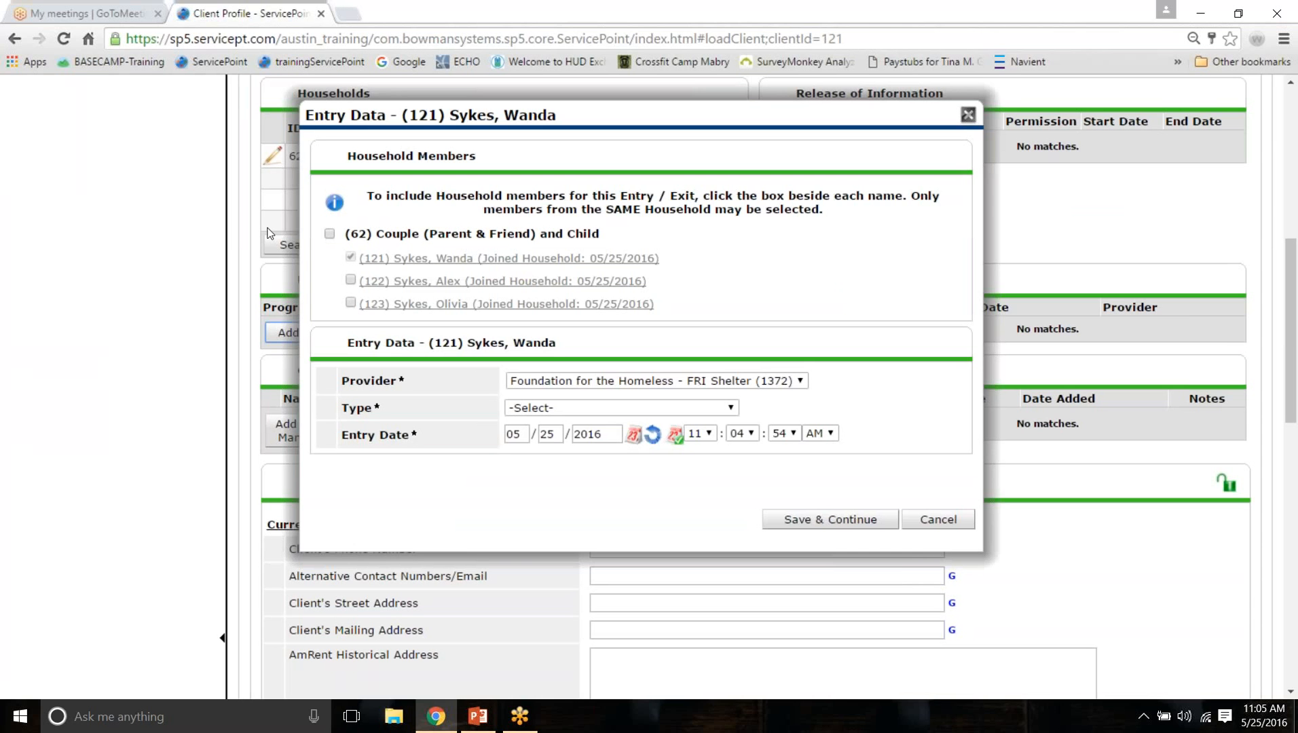
pyautogui.click(332, 236)
pyautogui.click(351, 303)
pyautogui.click(349, 303)
pyautogui.click(330, 235)
# Step: Set the entry type to HUD and save the entry data to continue to the assessment
pyautogui.click(554, 408)
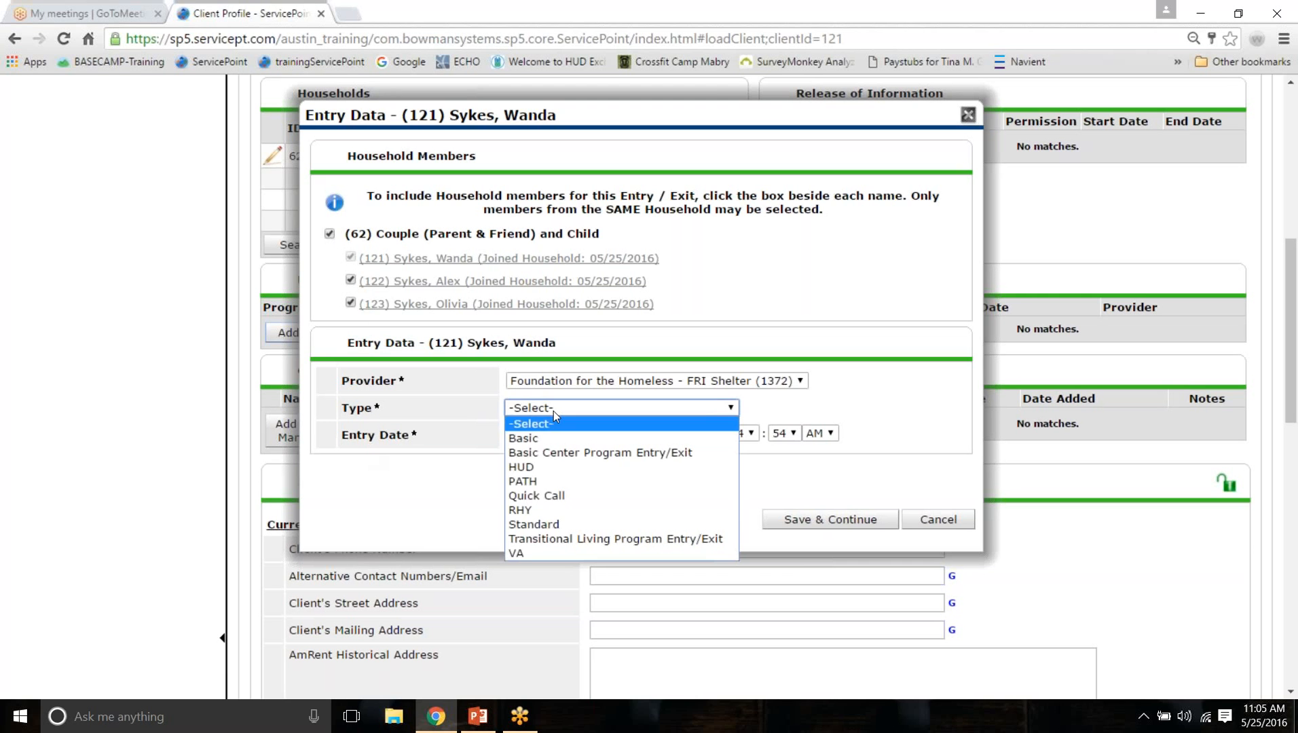
pyautogui.click(552, 468)
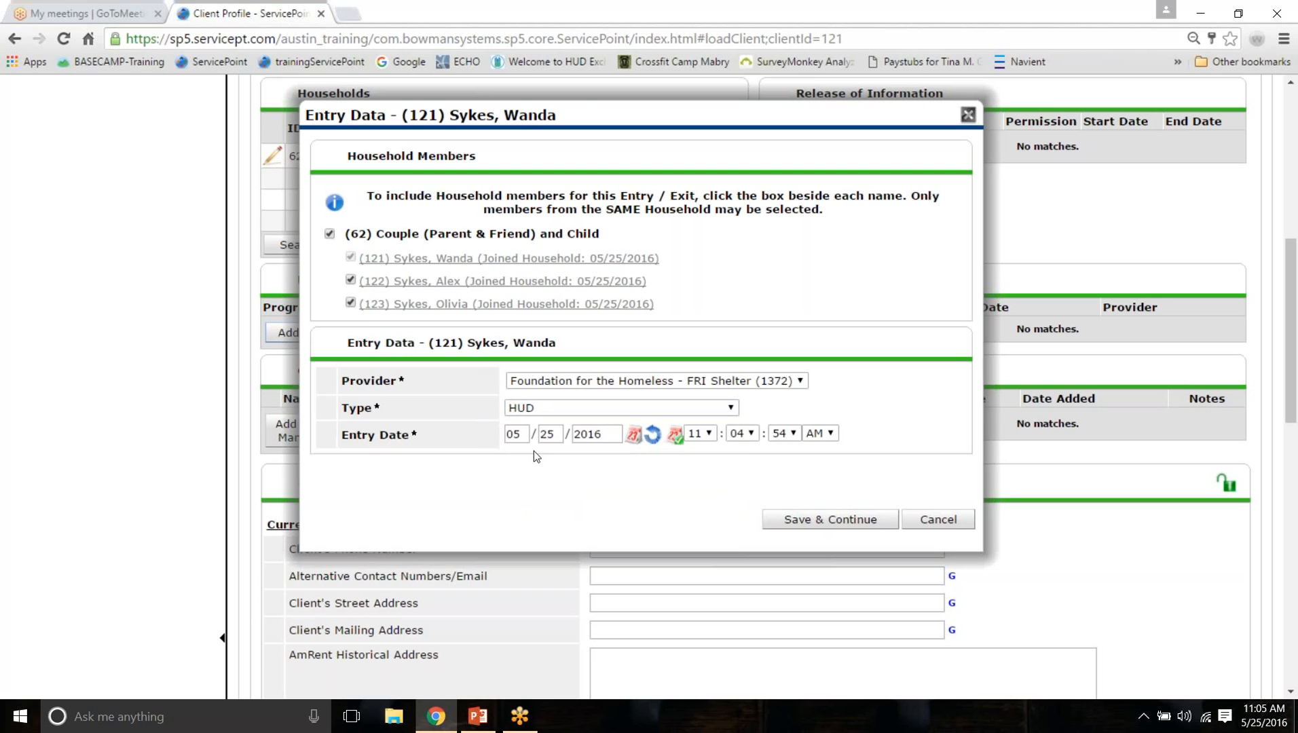
pyautogui.click(808, 521)
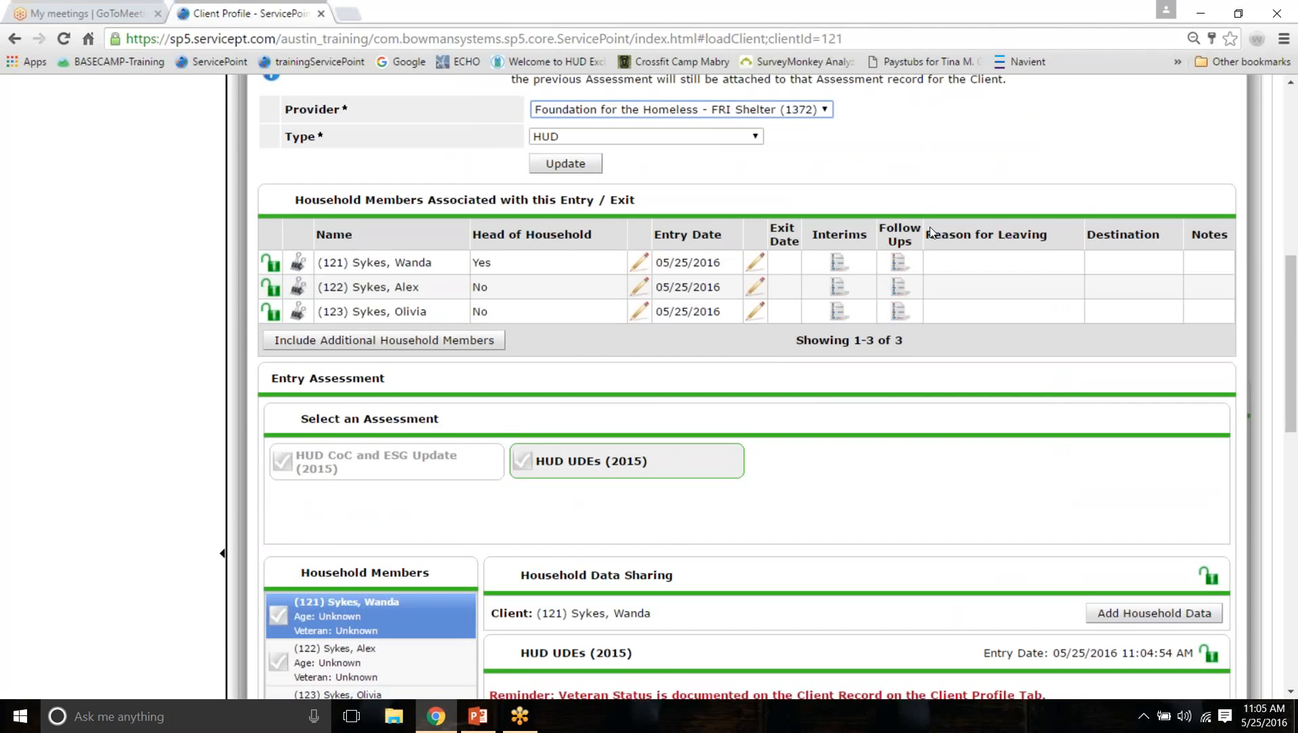
# Step: Add household data for the head of household in the entry assessment and include all household members in the sharing
pyautogui.scroll(3, 930, 232)
pyautogui.moveTo(872, 284); pyautogui.dragTo(797, 161)
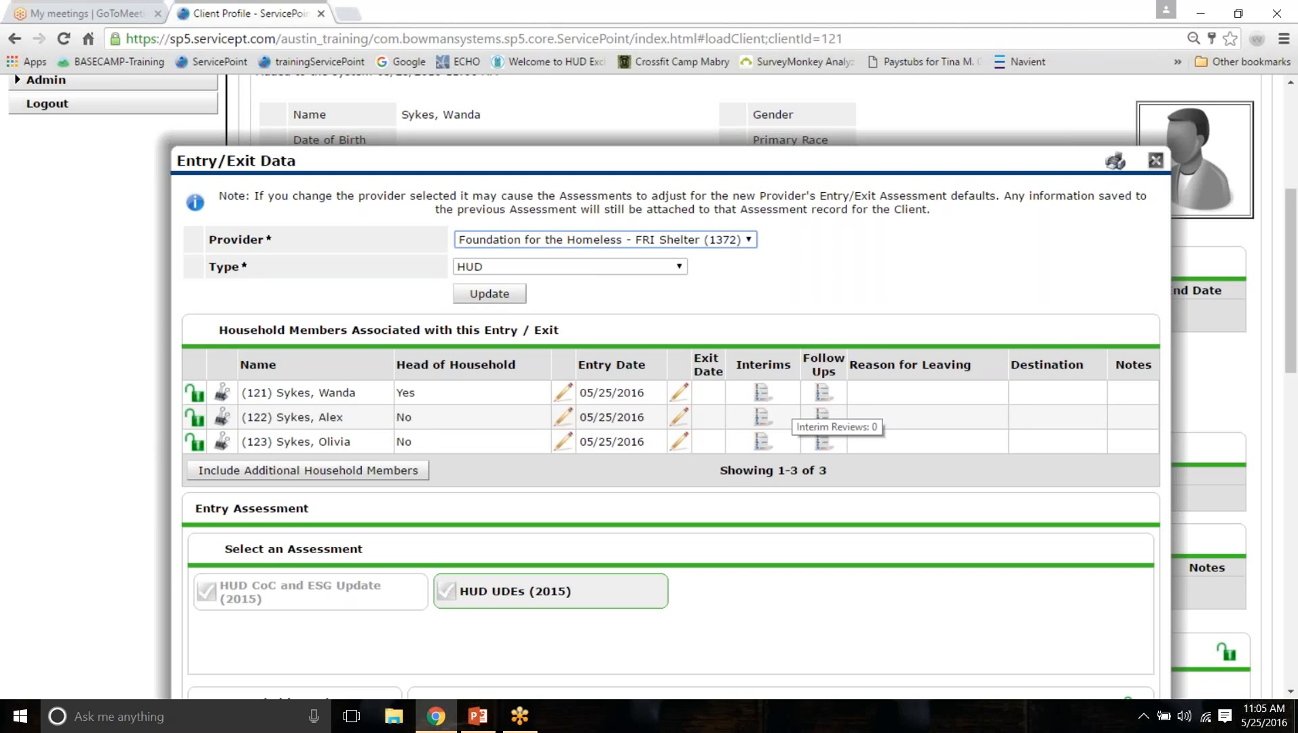
pyautogui.scroll(-5, 665, 394)
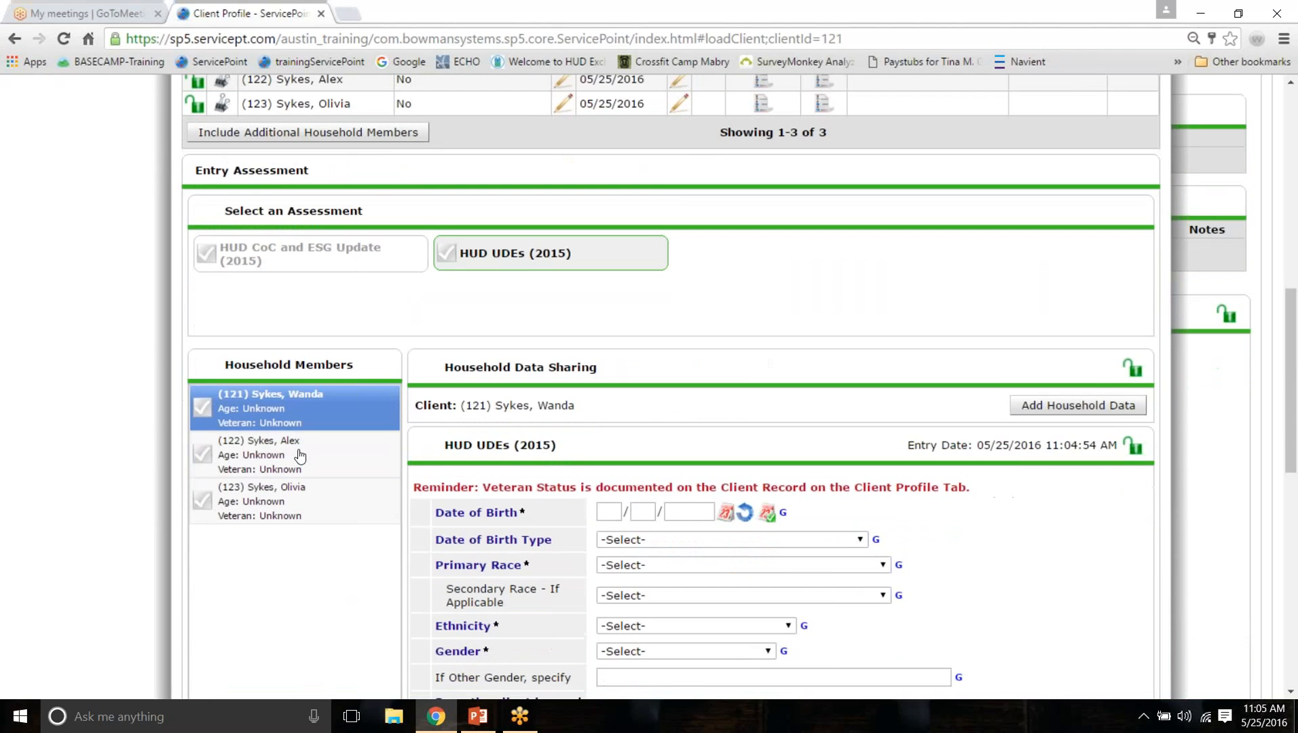
pyautogui.scroll(-1, 905, 422)
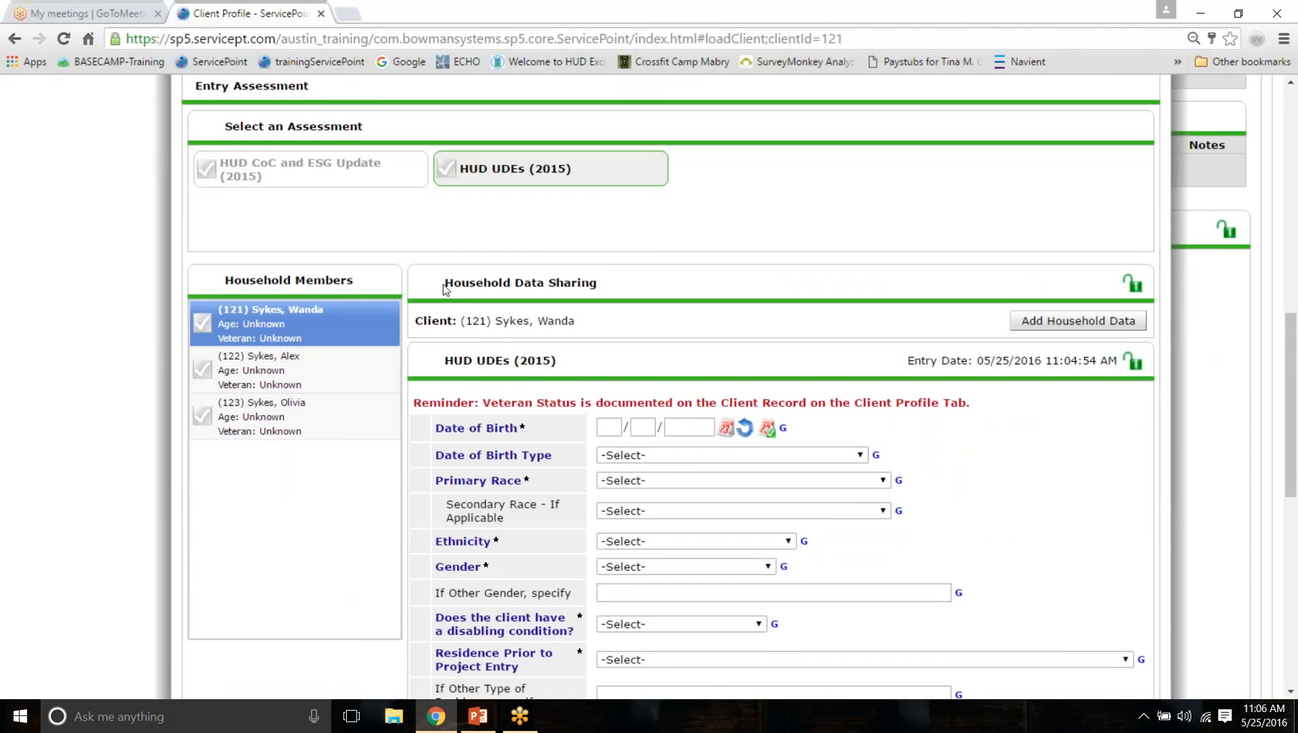
pyautogui.moveTo(443, 289); pyautogui.dragTo(607, 284)
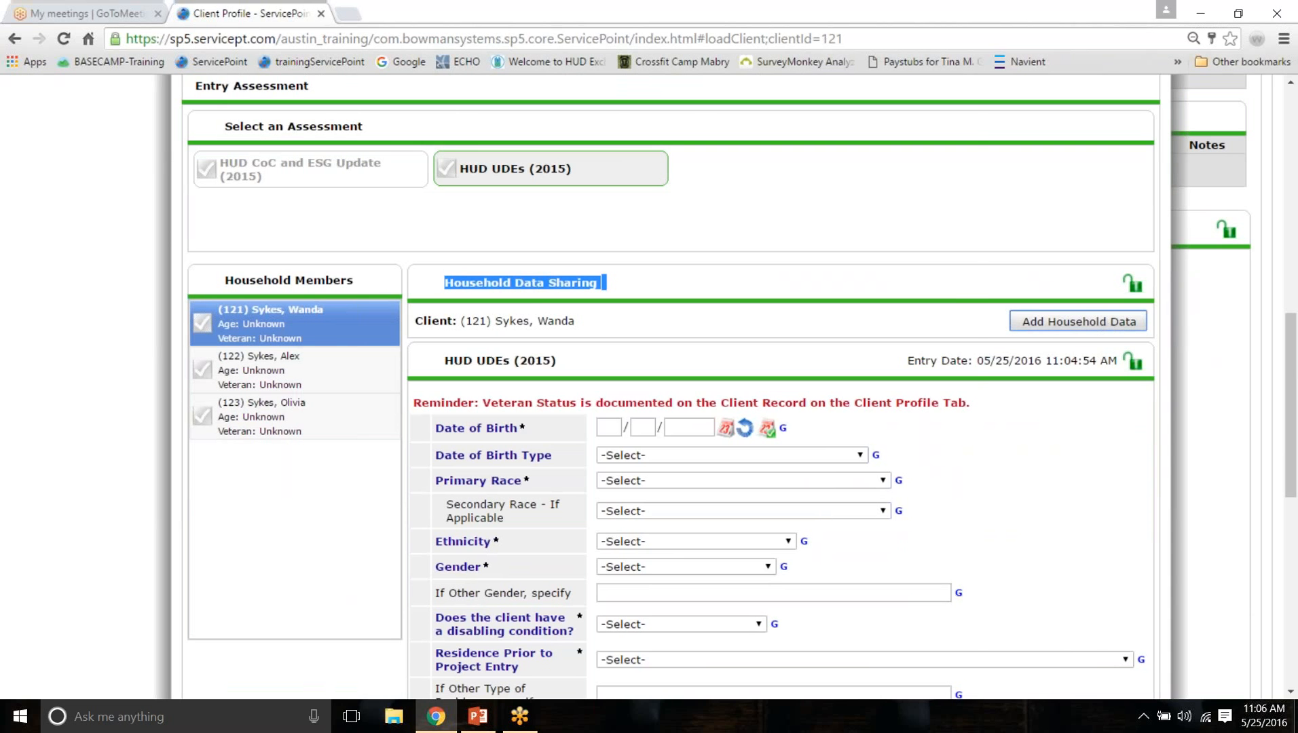
pyautogui.click(1079, 321)
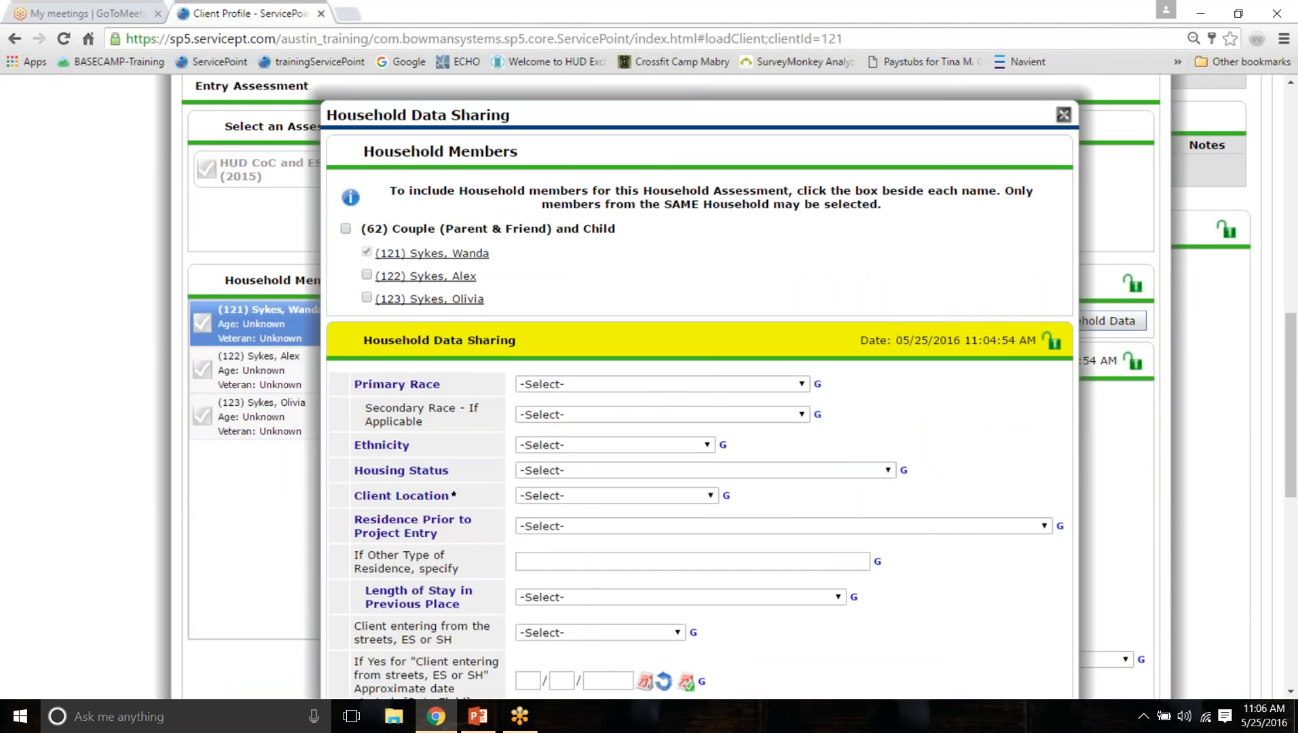
pyautogui.click(345, 229)
# Step: Set the shared Housing Status to Category 1 - Homeless (HUD) and the Client Location to TX-503 Austin and Travis County
pyautogui.scroll(-1, 978, 257)
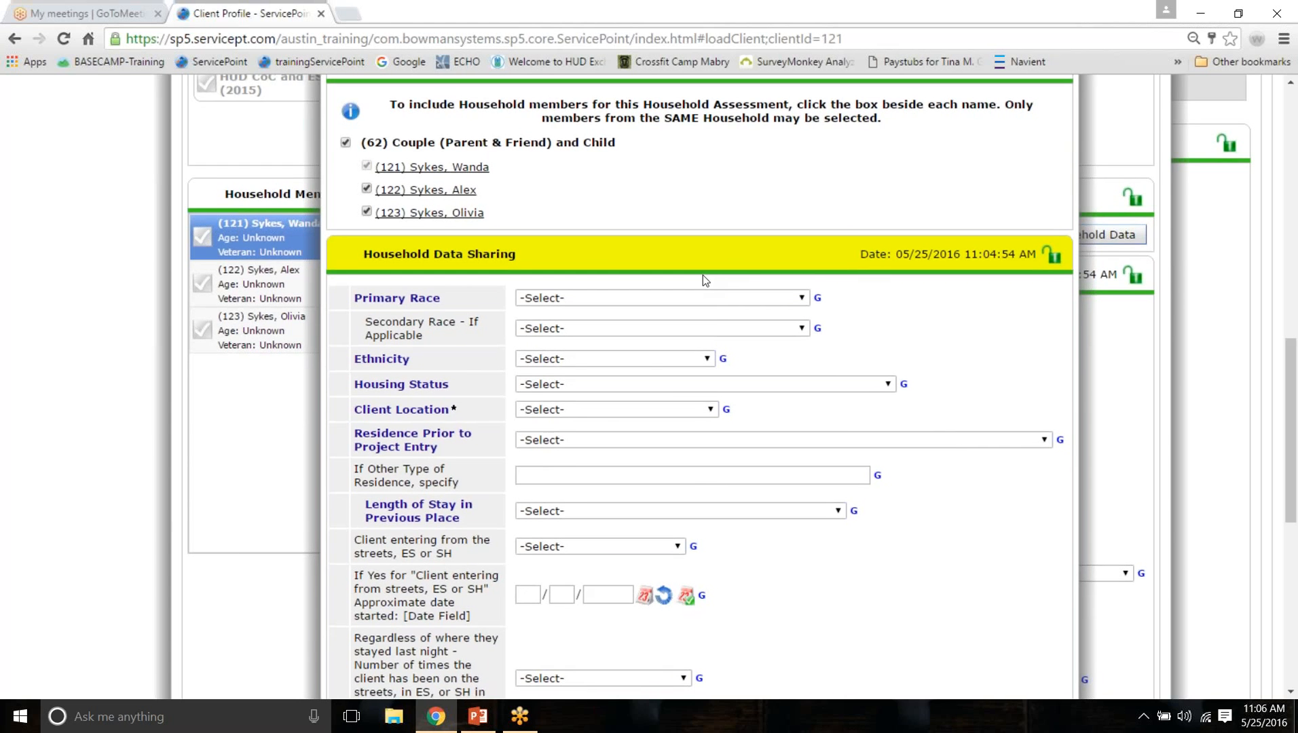
pyautogui.scroll(-1, 499, 244)
pyautogui.scroll(1, 579, 320)
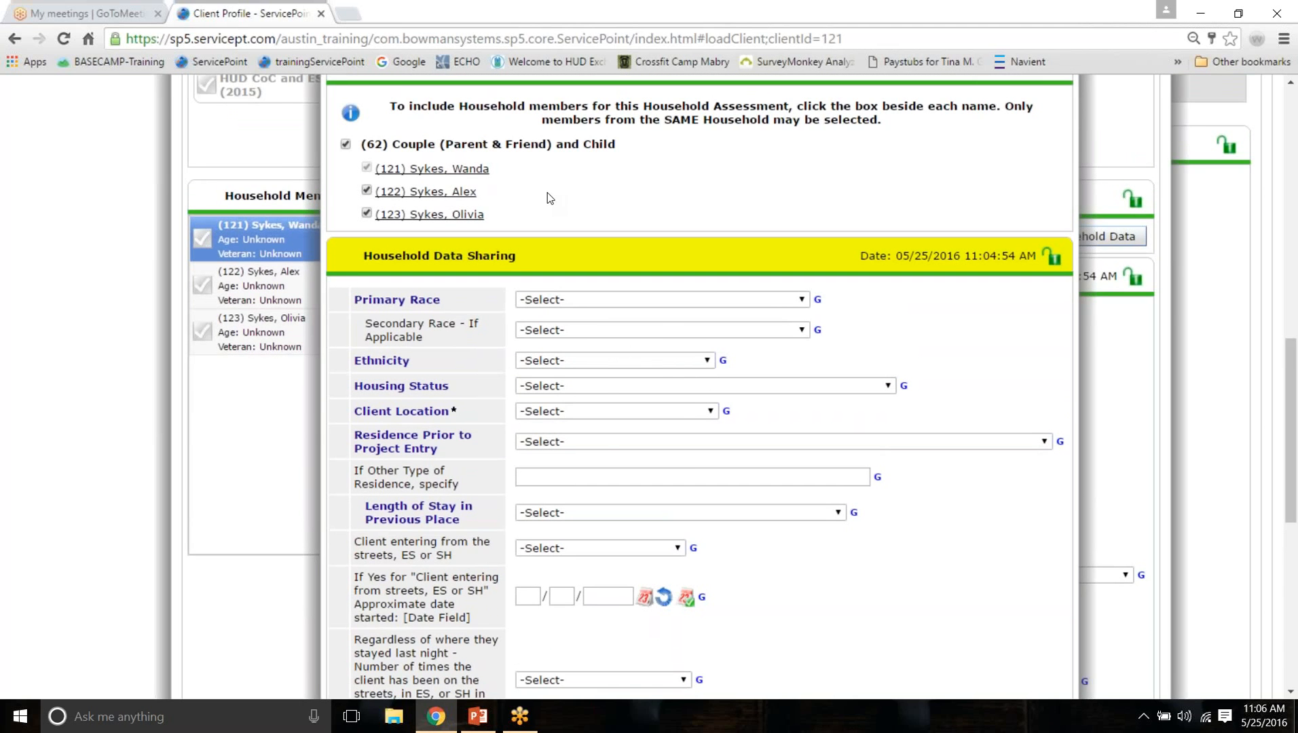
pyautogui.scroll(-1, 565, 305)
pyautogui.click(616, 310)
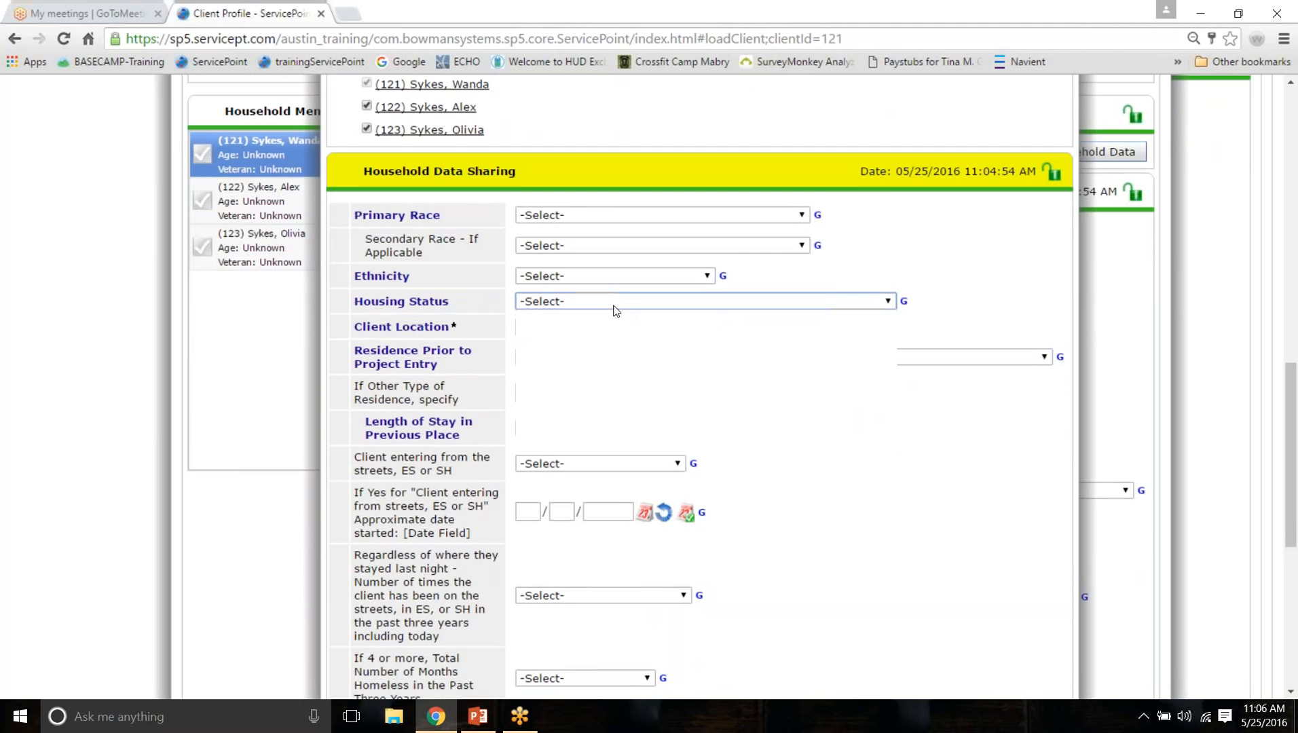
pyautogui.click(659, 333)
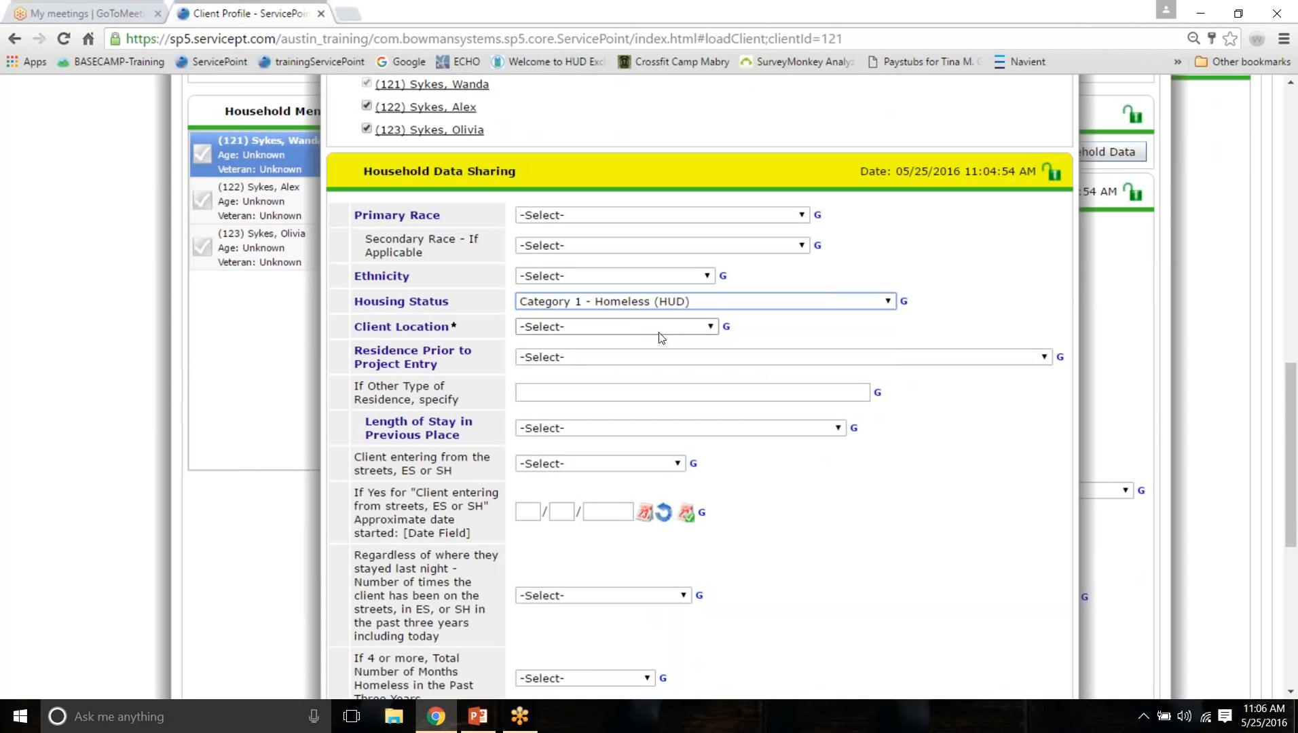
pyautogui.click(649, 324)
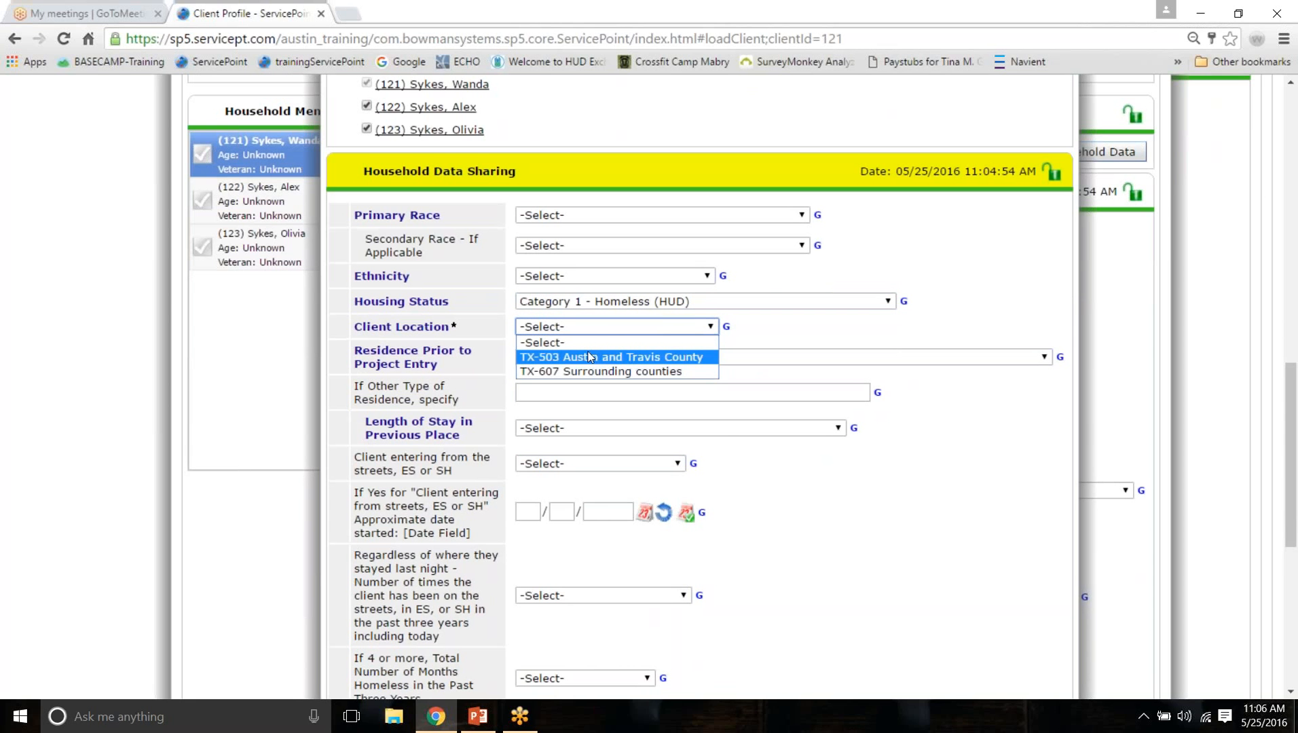
pyautogui.click(574, 363)
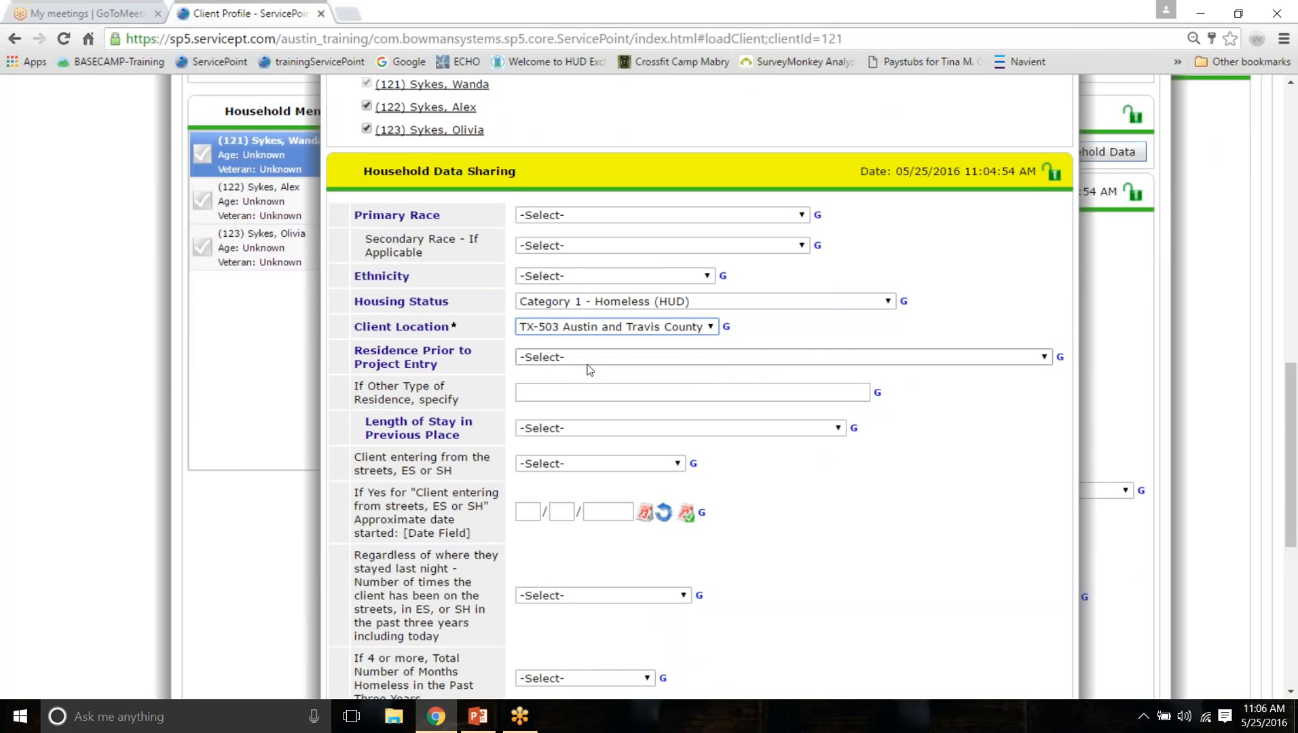
# Step: Set Residence Prior to Project Entry to Place not meant for habitation (HUD) and the length of stay to One year or longer (HUD)
pyautogui.scroll(-1, 777, 362)
pyautogui.scroll(-1, 777, 361)
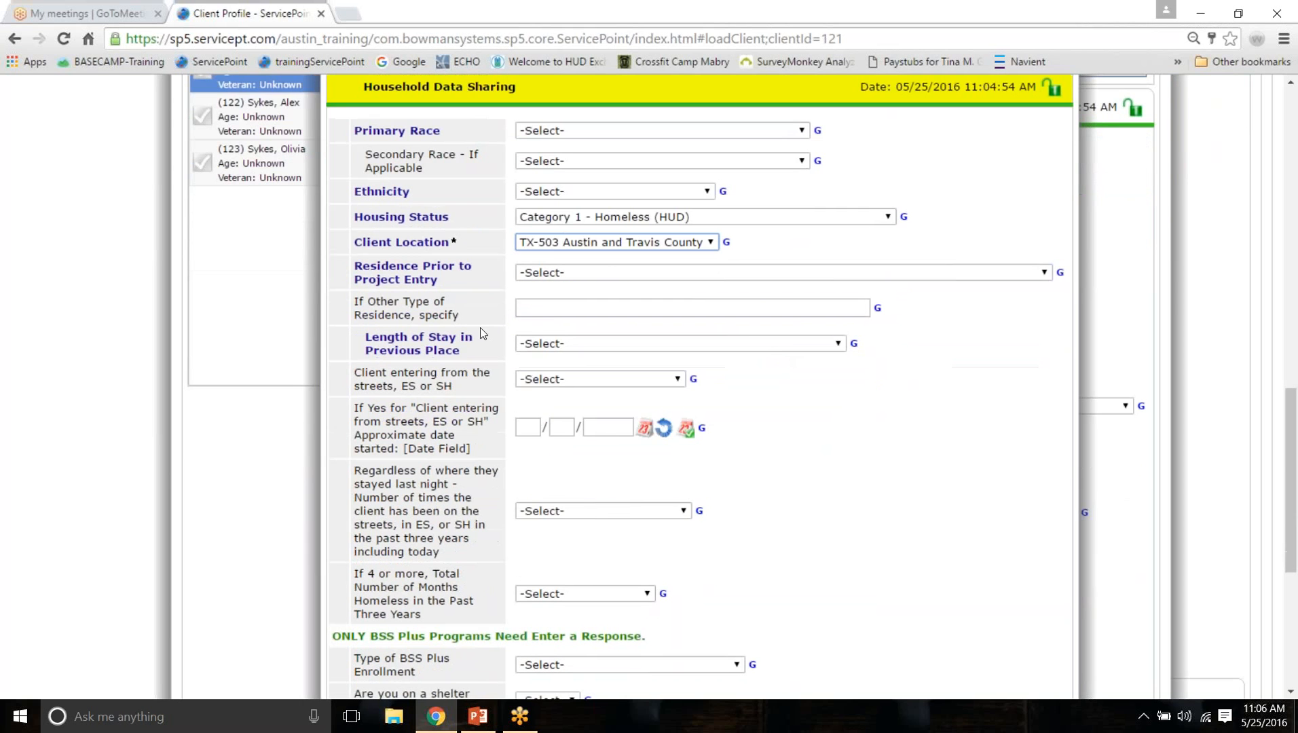
pyautogui.click(526, 275)
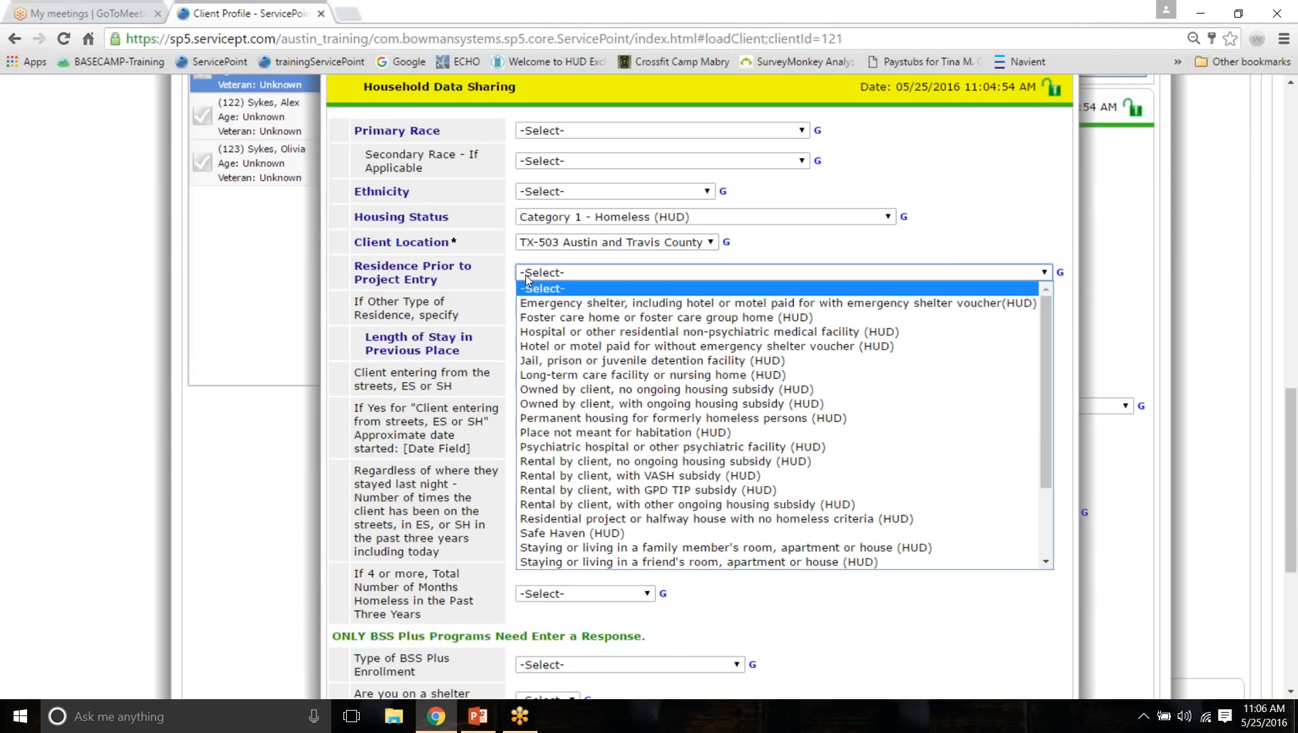
pyautogui.click(598, 434)
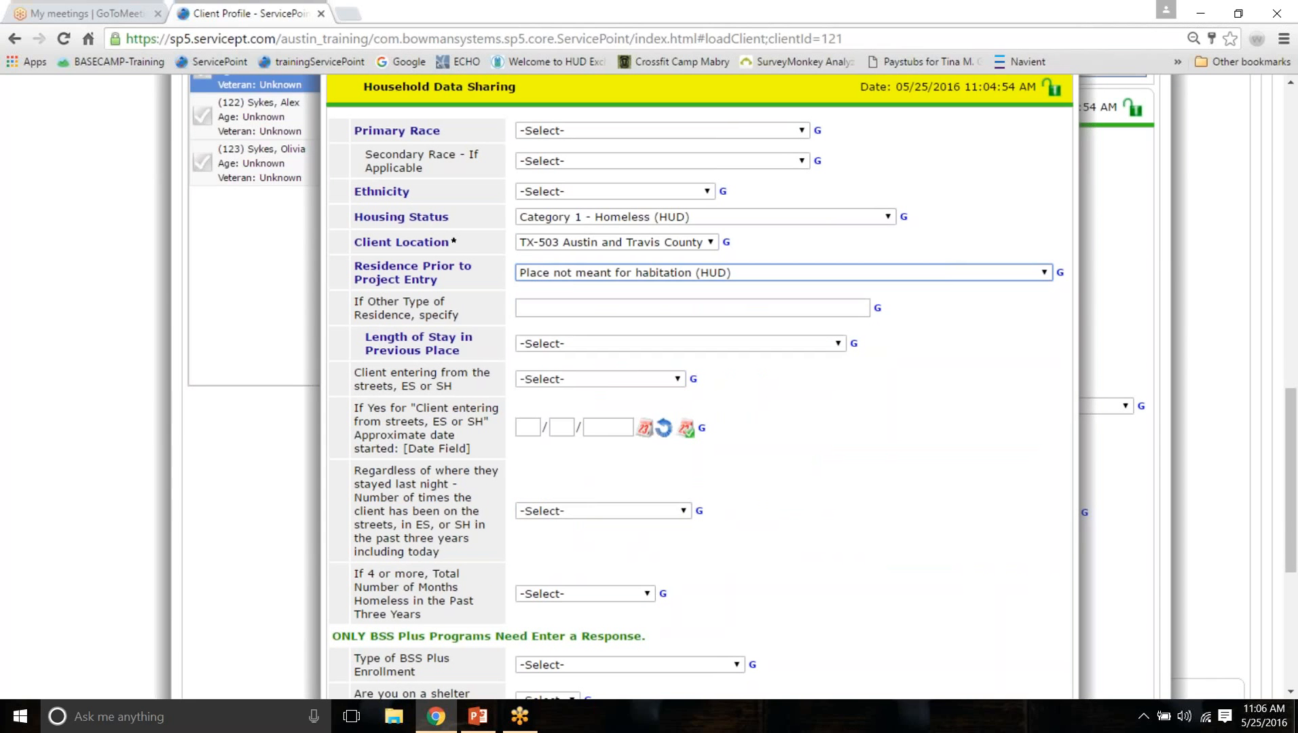
pyautogui.click(618, 349)
pyautogui.click(664, 449)
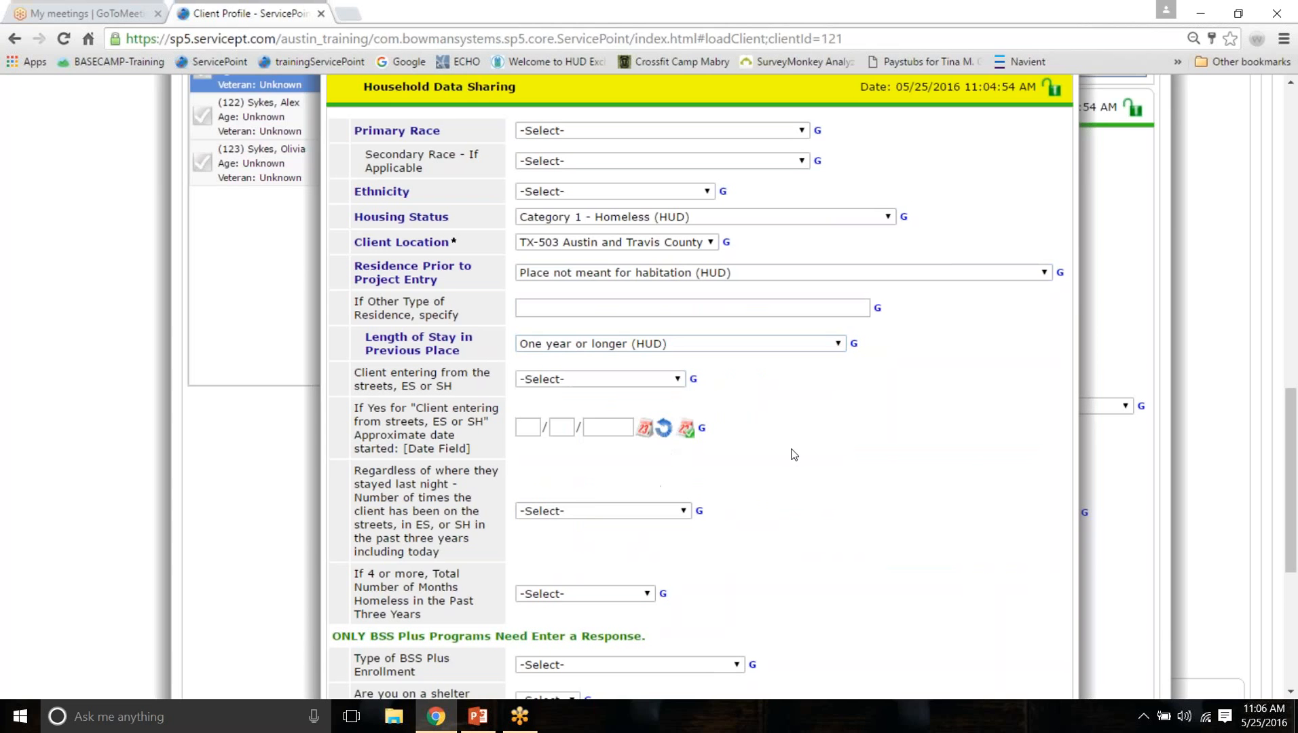
# Step: Answer Yes (HUD) for client entering from the streets, ES or SH, with an approximate start date of 05/01/2014
pyautogui.scroll(-1, 679, 374)
pyautogui.click(564, 294)
pyautogui.click(576, 329)
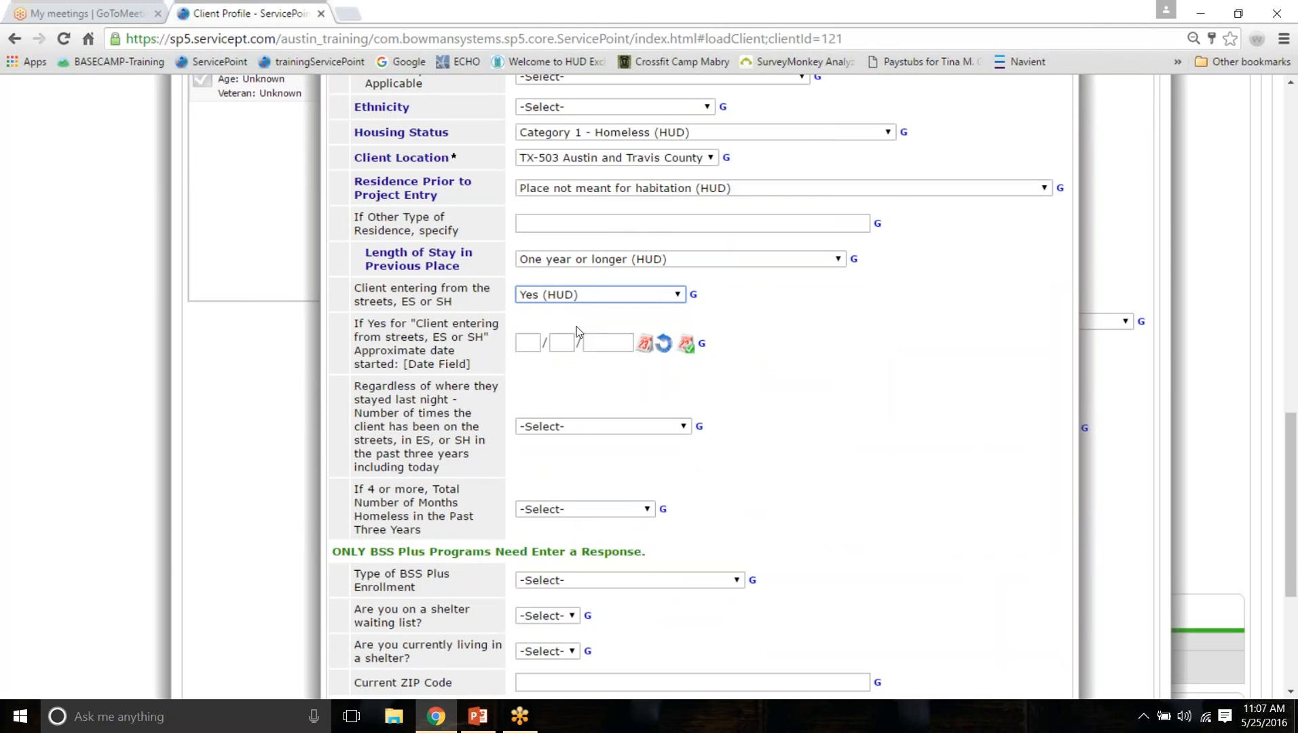
pyautogui.click(644, 343)
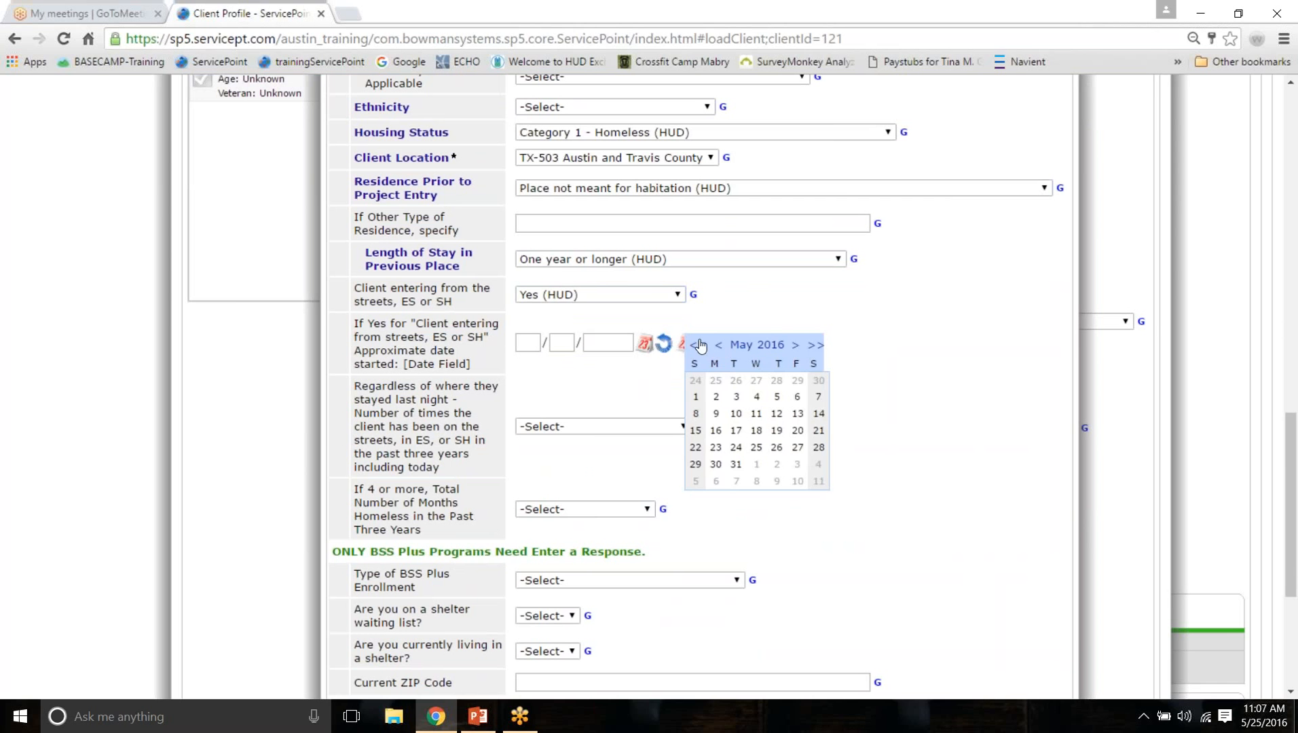
pyautogui.click(700, 346)
pyautogui.click(699, 346)
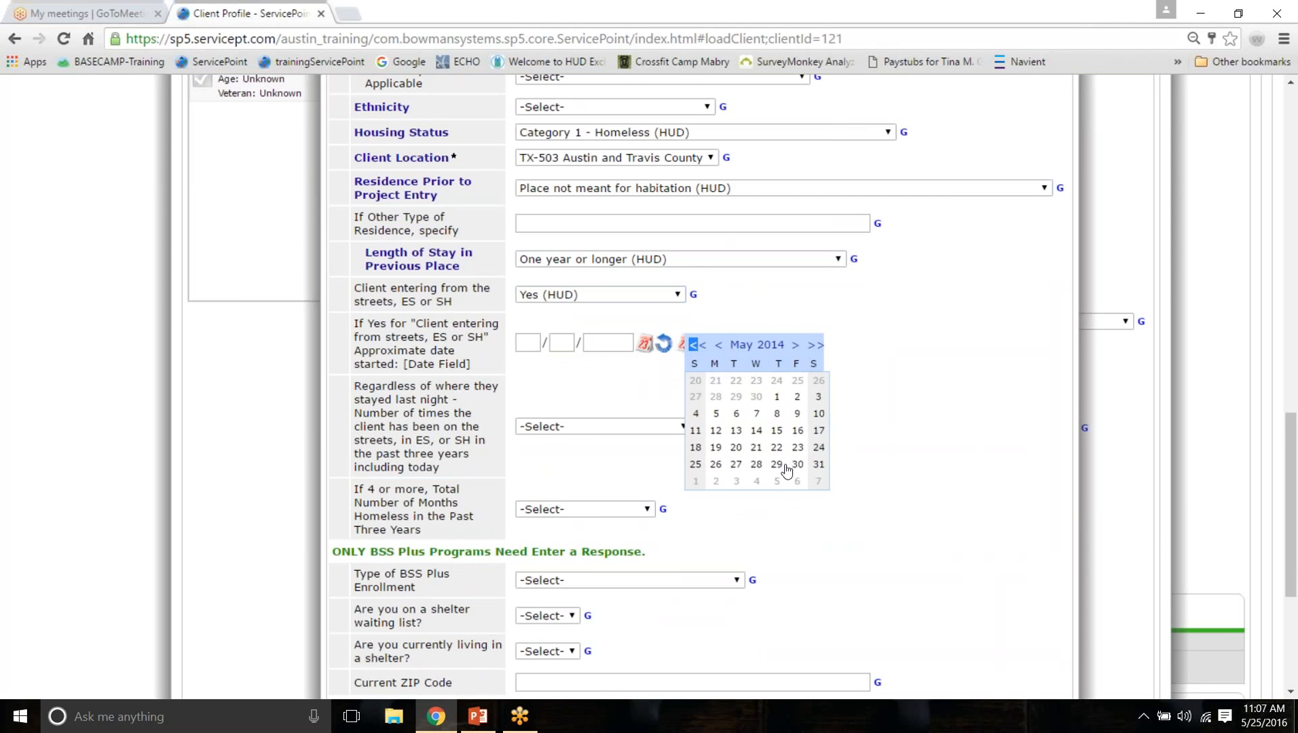
pyautogui.click(777, 401)
# Step: Set the number of times homeless in three years to Four or more times (HUD) and the total months to More than 12 months
pyautogui.scroll(-1, 511, 358)
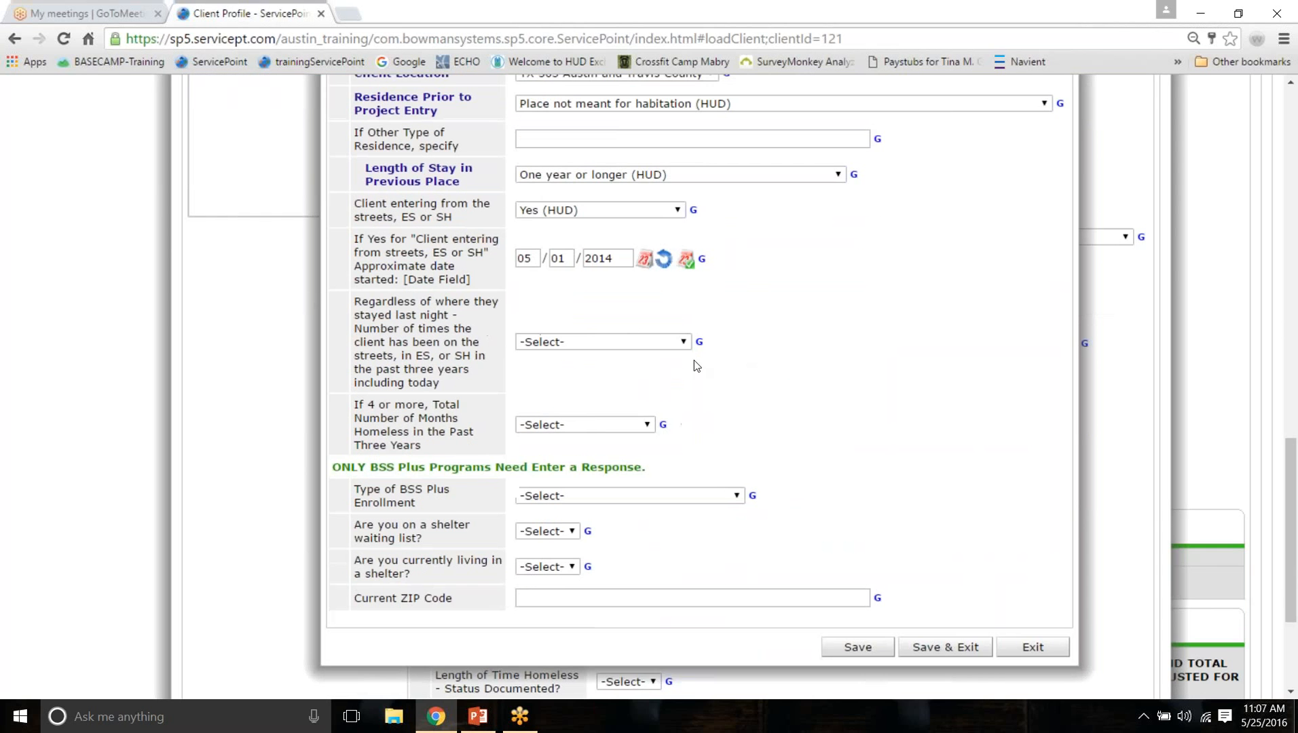
pyautogui.click(540, 345)
pyautogui.click(552, 432)
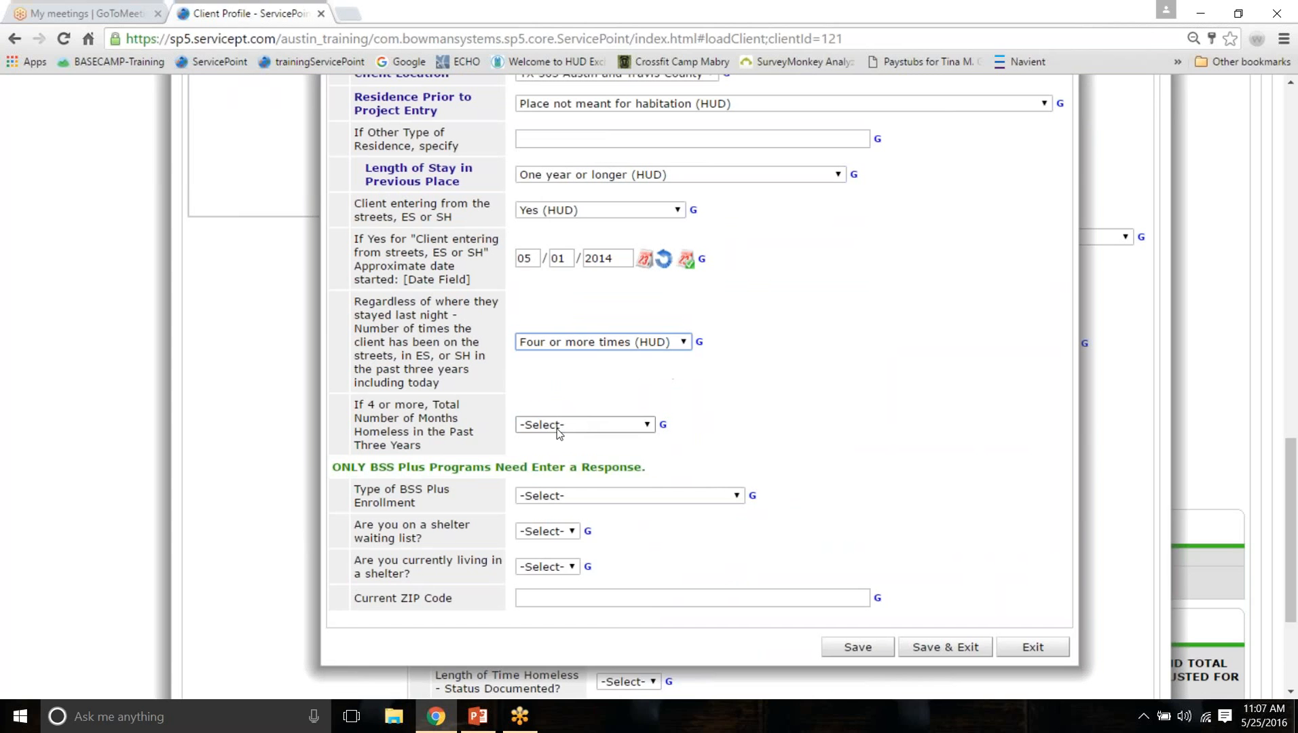
pyautogui.click(557, 427)
pyautogui.click(556, 644)
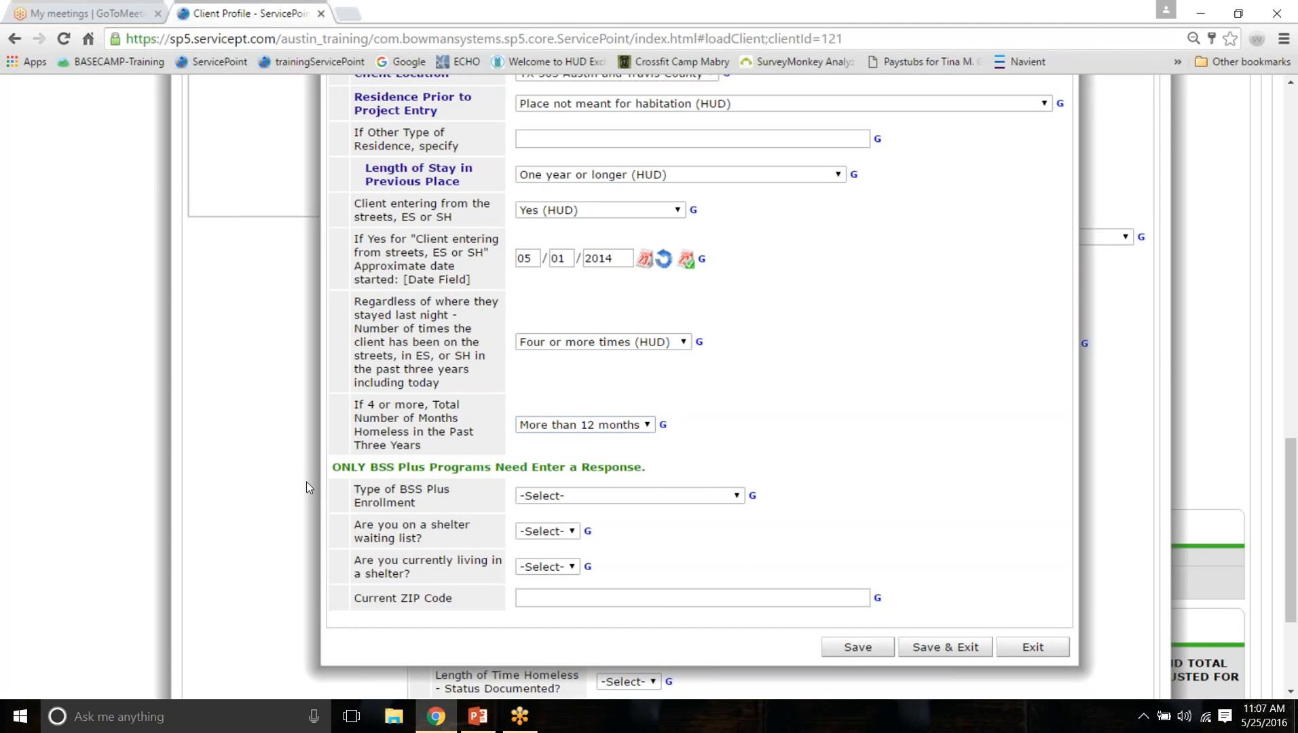
# Step: Save and exit the household data sharing form, declining to answer the Ethnicity and Primary Race questions
pyautogui.moveTo(694, 474); pyautogui.dragTo(331, 469)
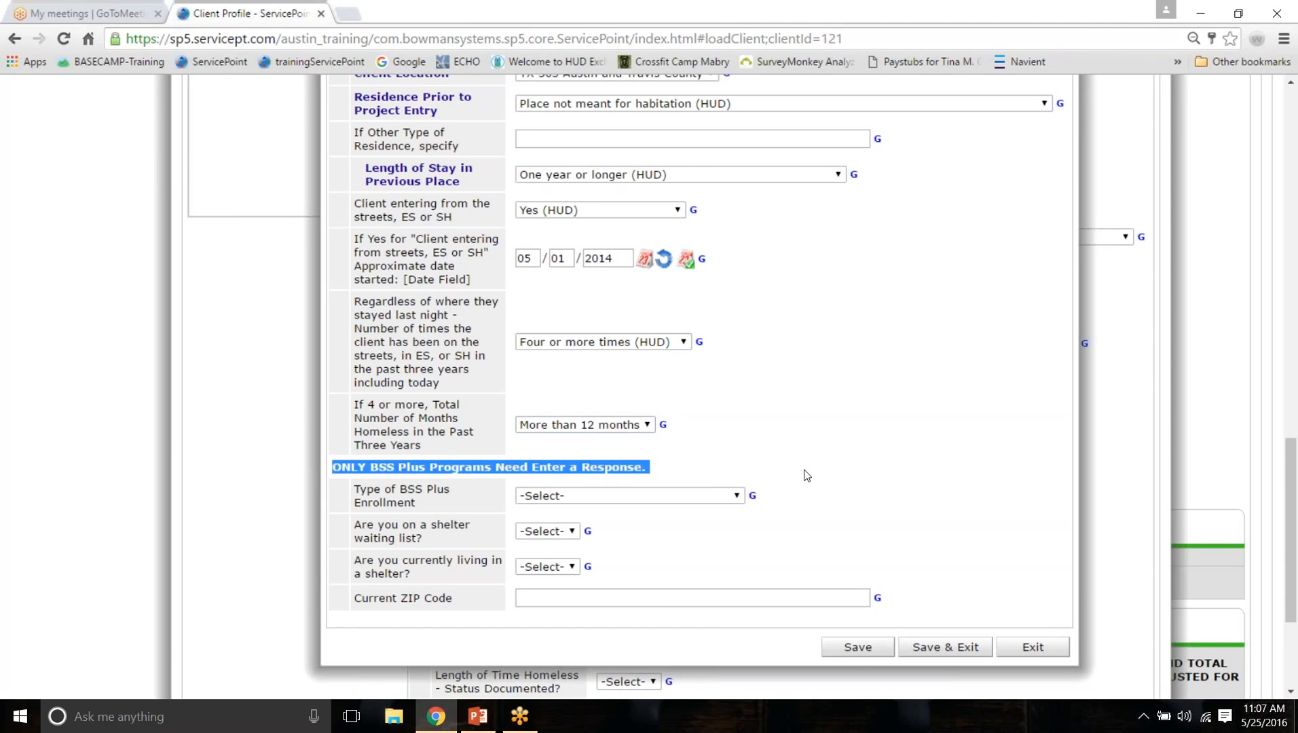
pyautogui.click(858, 647)
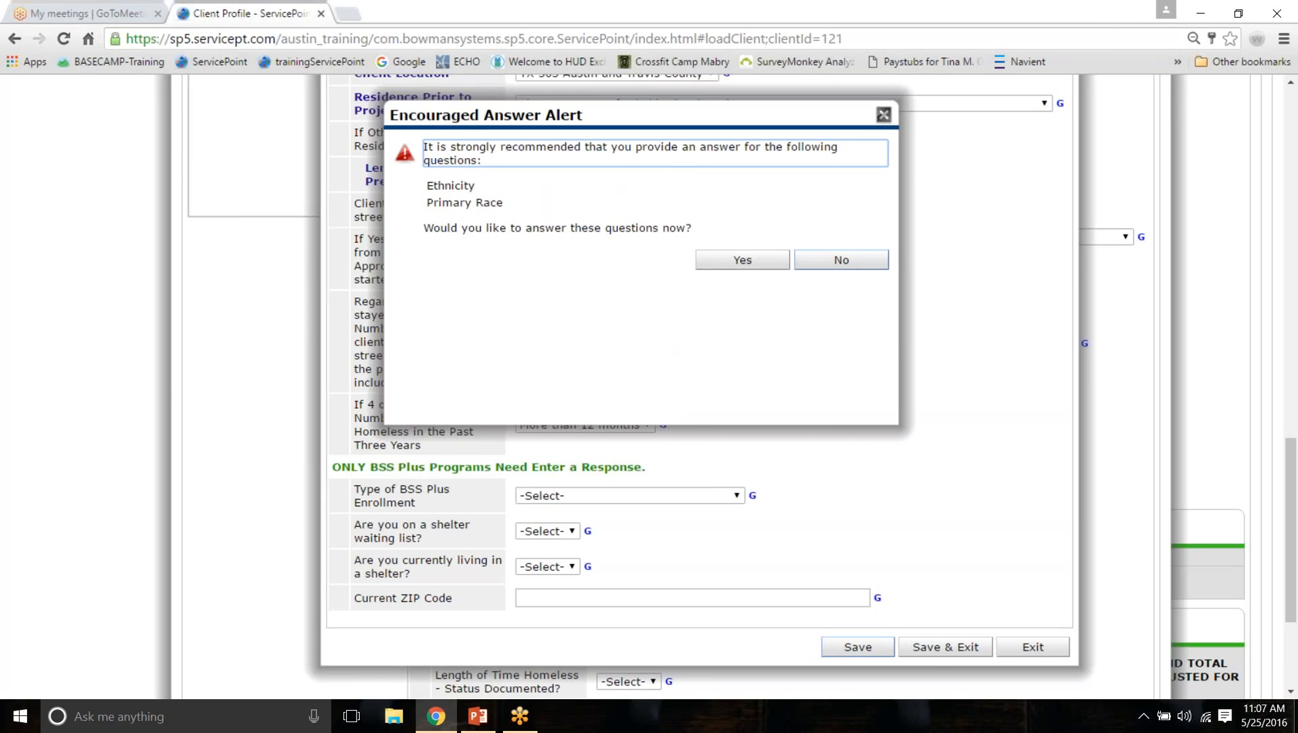
pyautogui.click(841, 261)
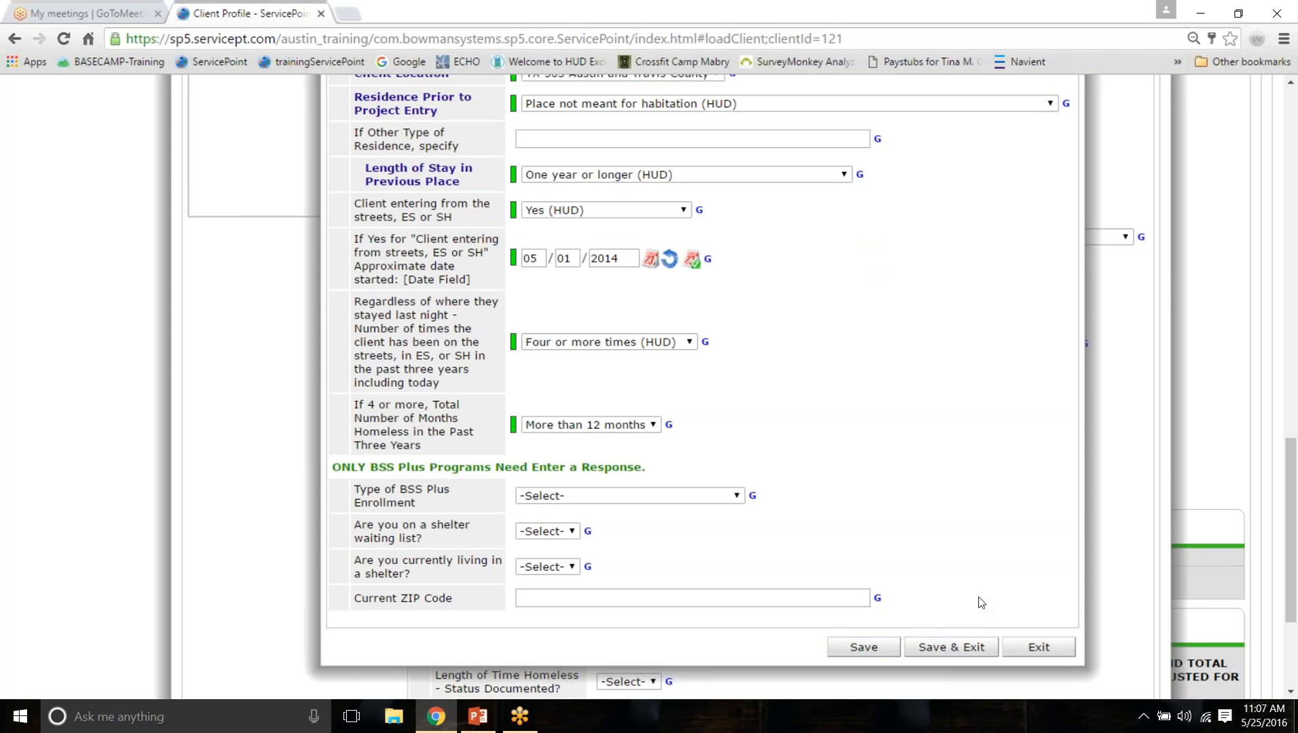
pyautogui.click(704, 341)
pyautogui.click(951, 647)
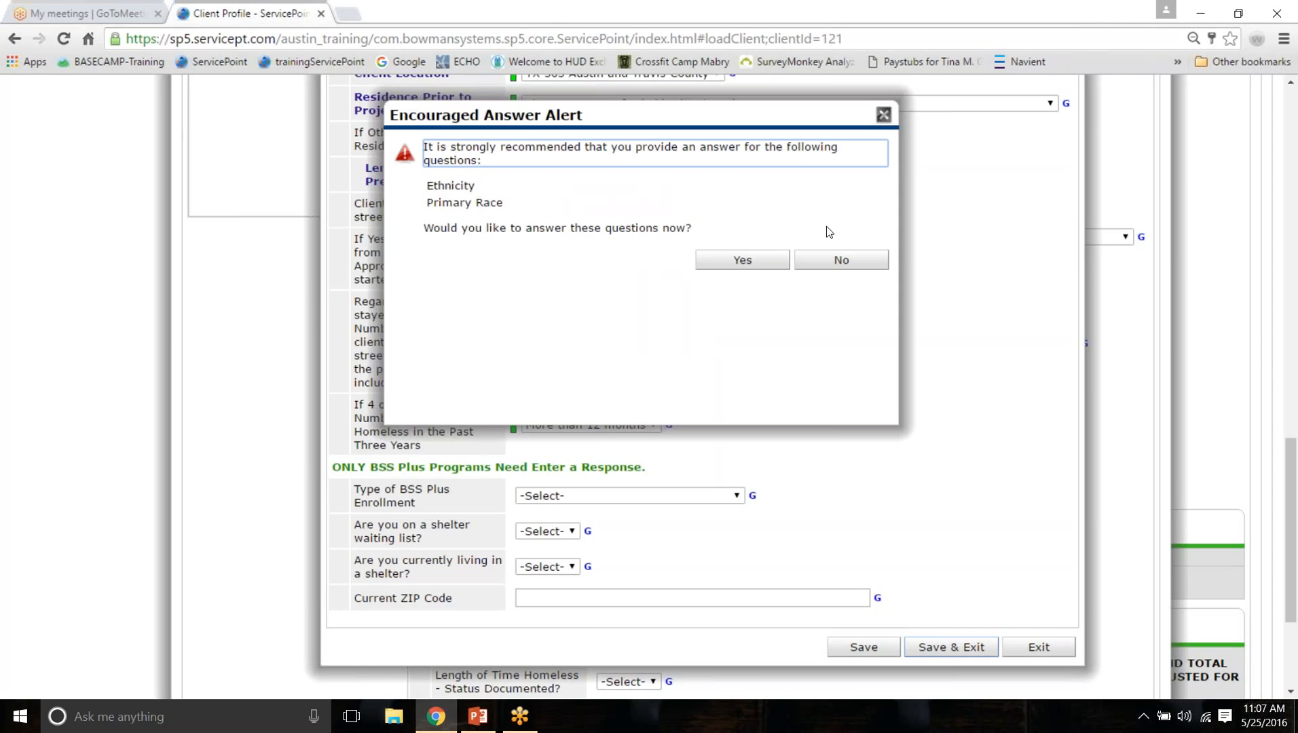
pyautogui.click(842, 260)
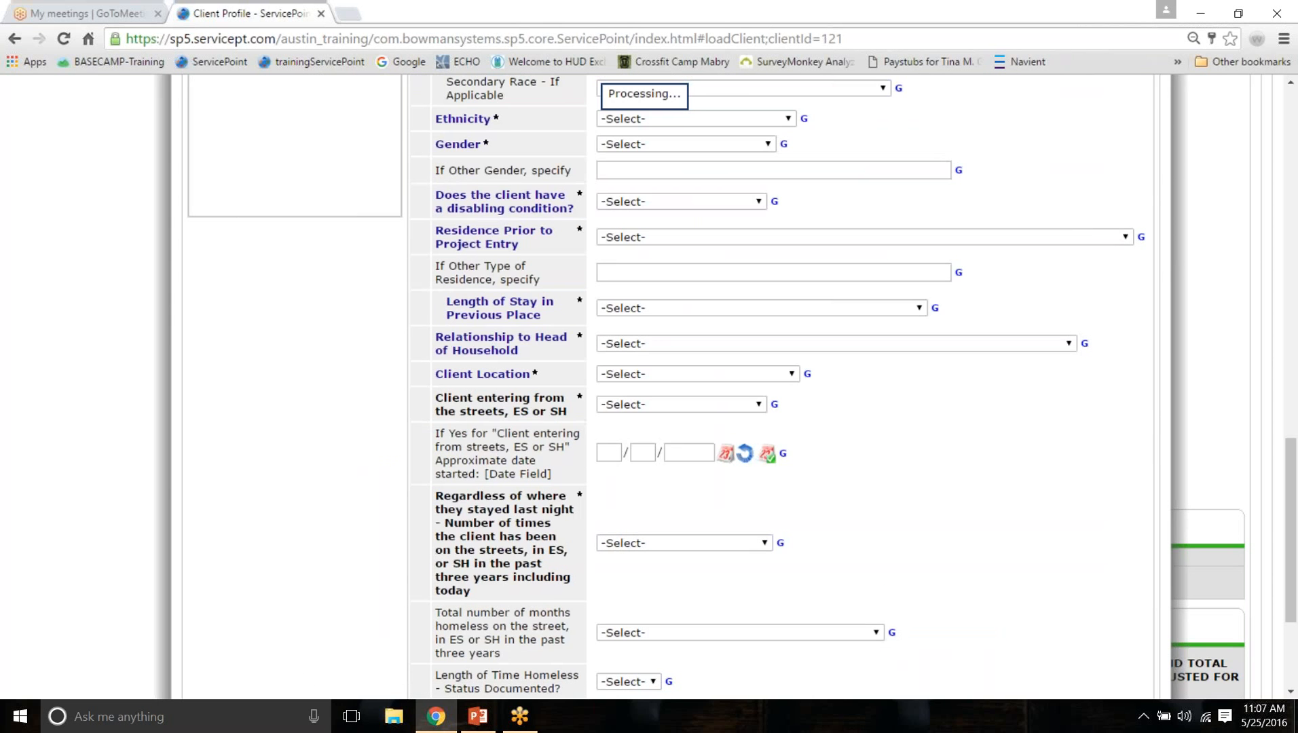
# Step: Reopen the head of household's data sharing form, review its answers, and save and exit the form
pyautogui.scroll(1, 1041, 408)
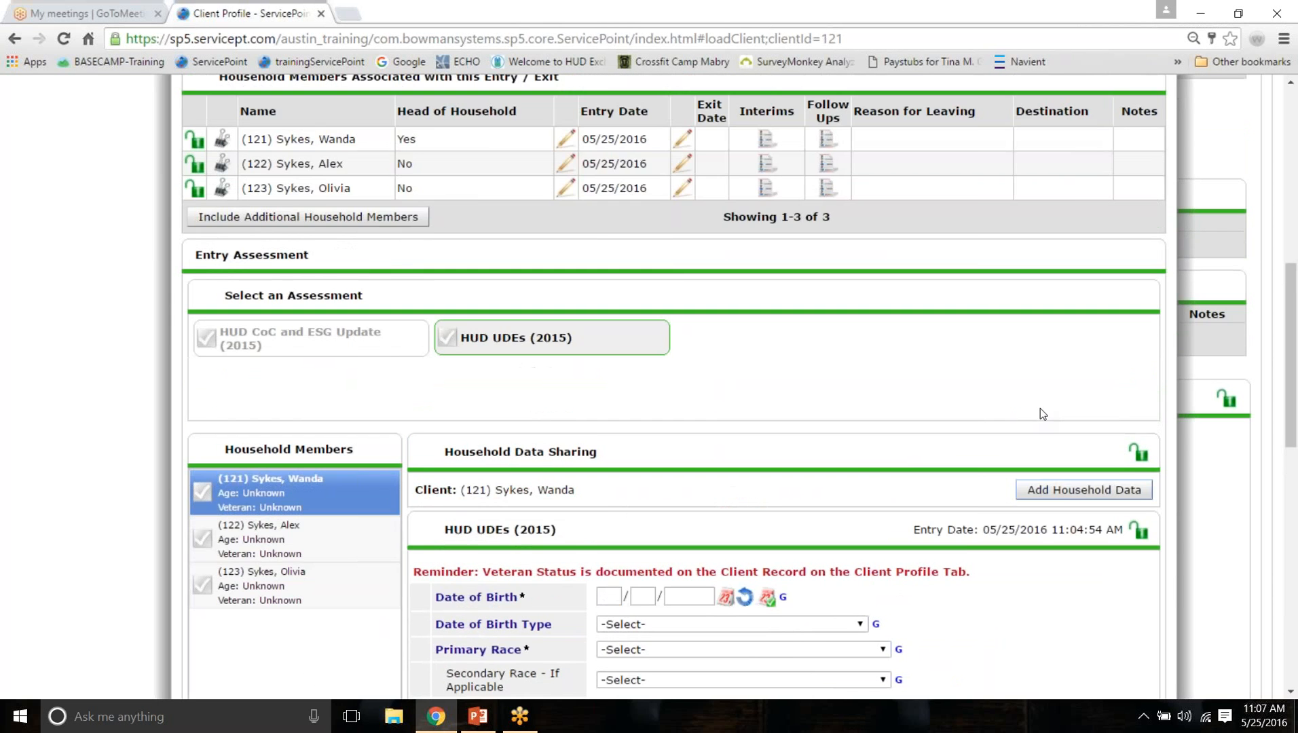
pyautogui.click(1084, 490)
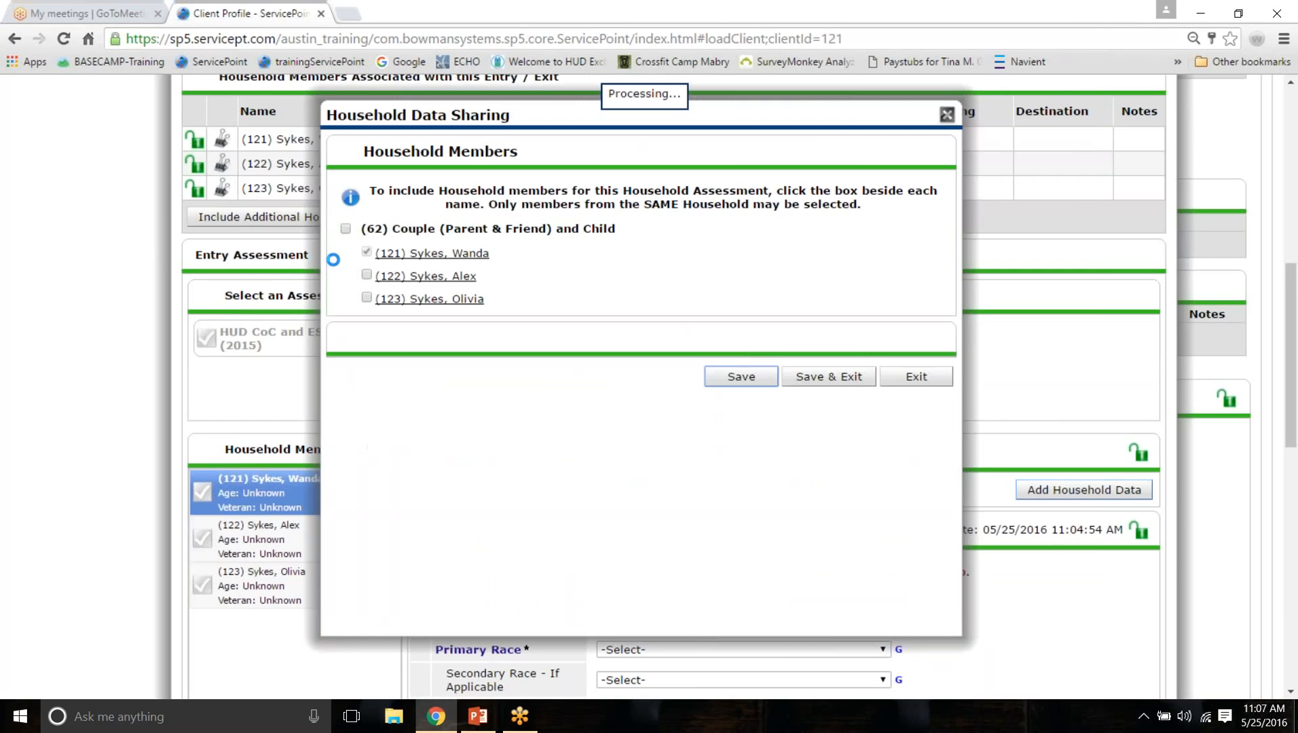
pyautogui.scroll(-10, 459, 247)
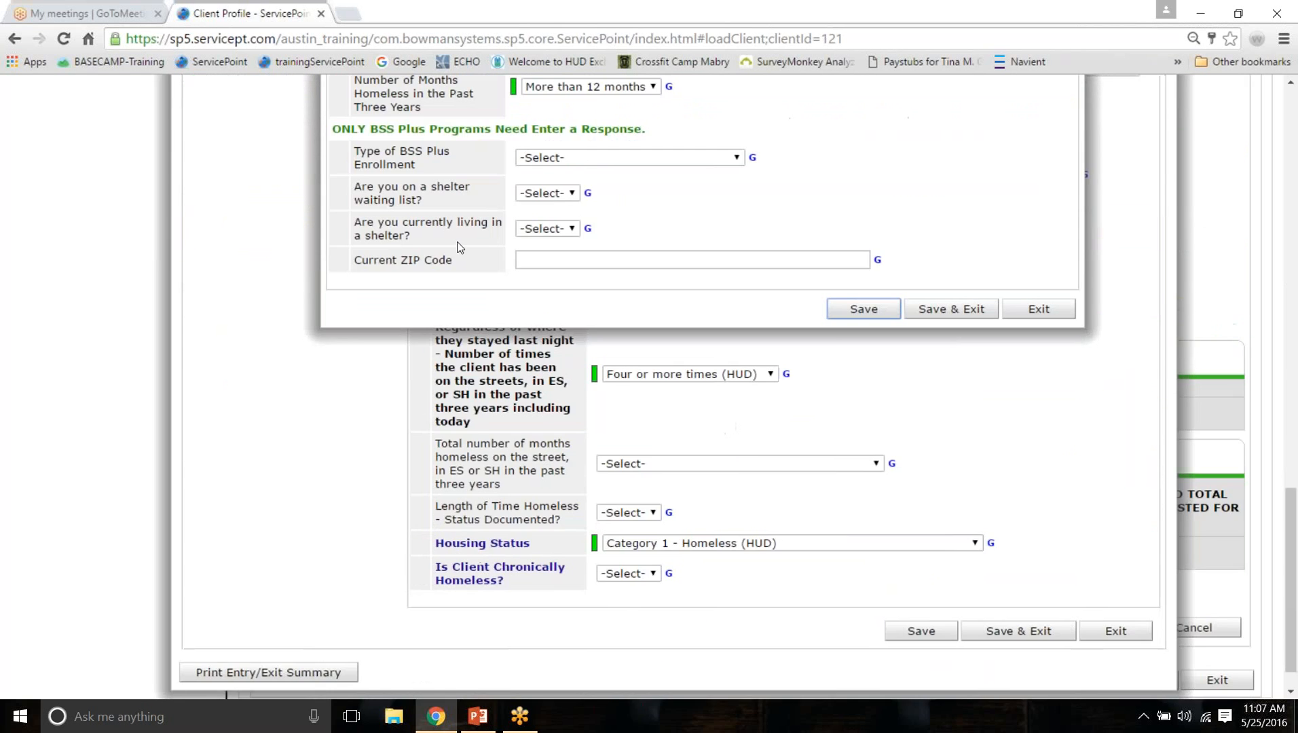
pyautogui.scroll(1, 592, 224)
pyautogui.scroll(10, 729, 437)
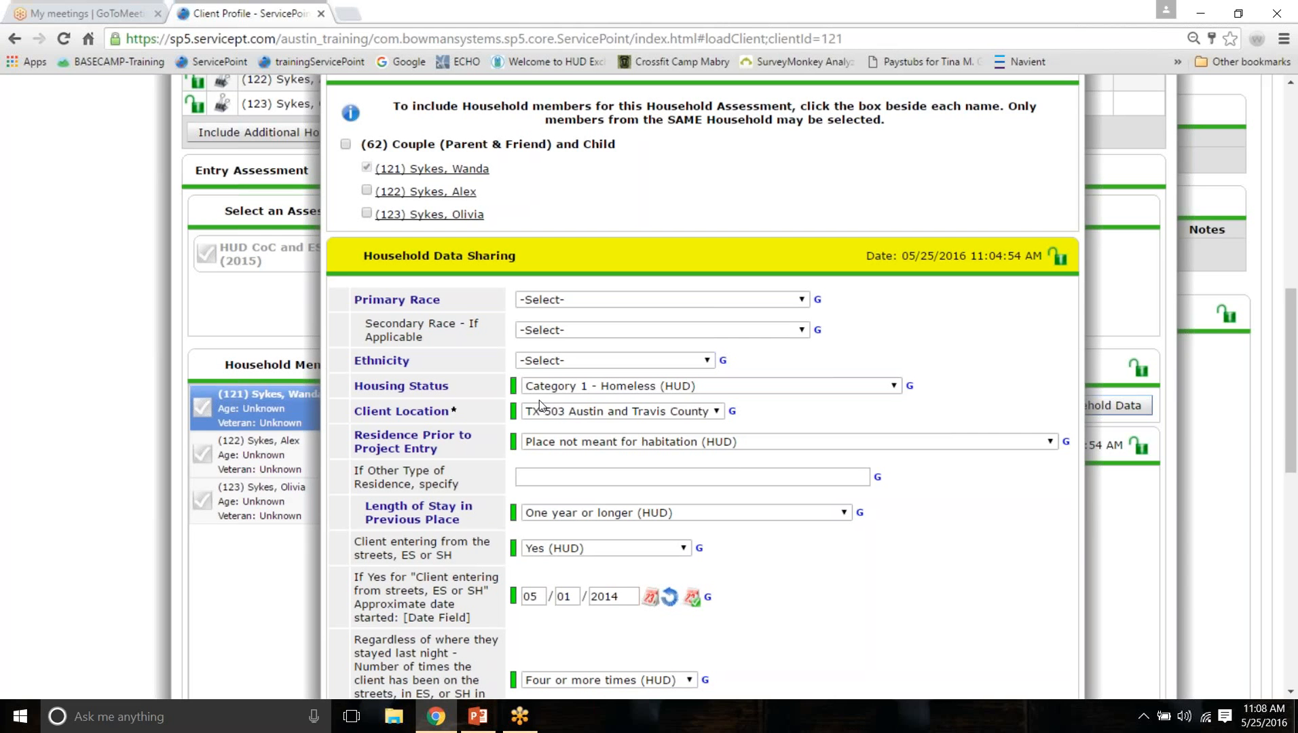
pyautogui.scroll(-8, 868, 486)
pyautogui.scroll(-1, 868, 487)
pyautogui.click(927, 395)
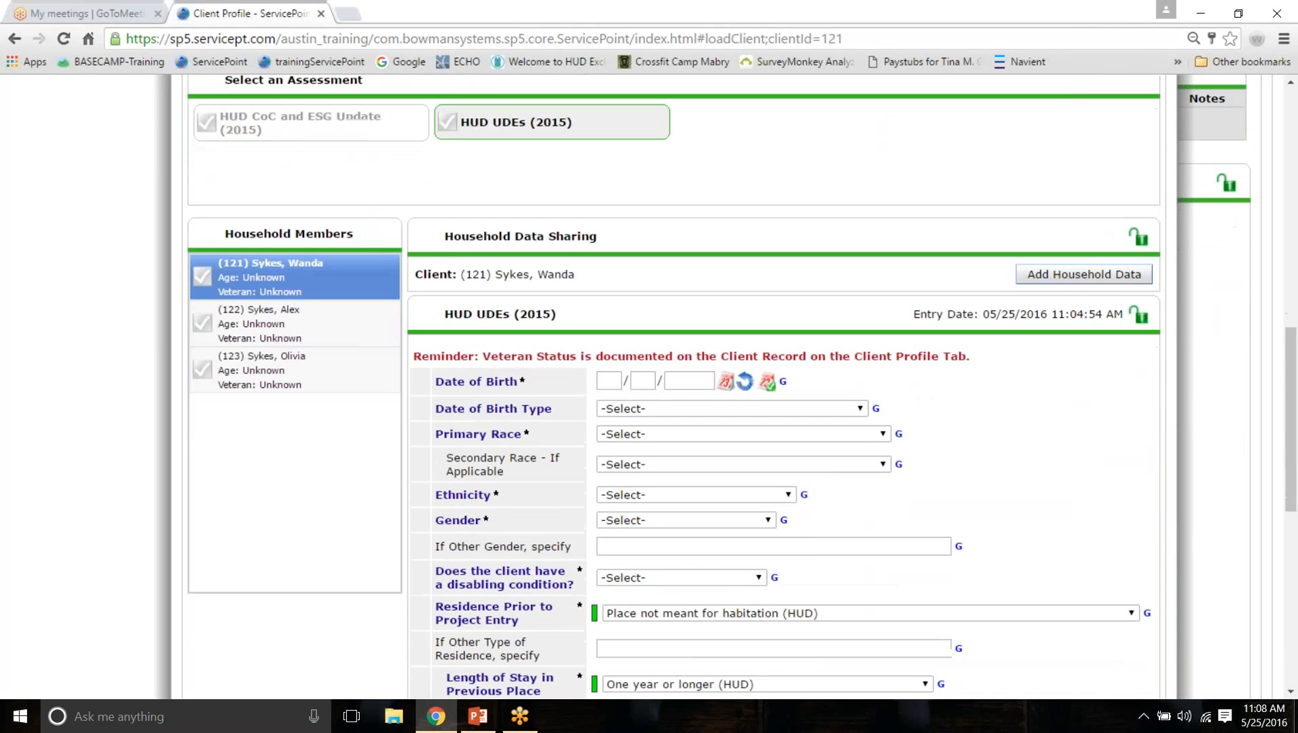
# Step: Try to switch from the head of household's HUD UDEs (2015) assessment to the wife's, and exit the Entry/Exit form
pyautogui.scroll(-3, 784, 387)
pyautogui.scroll(3, 785, 387)
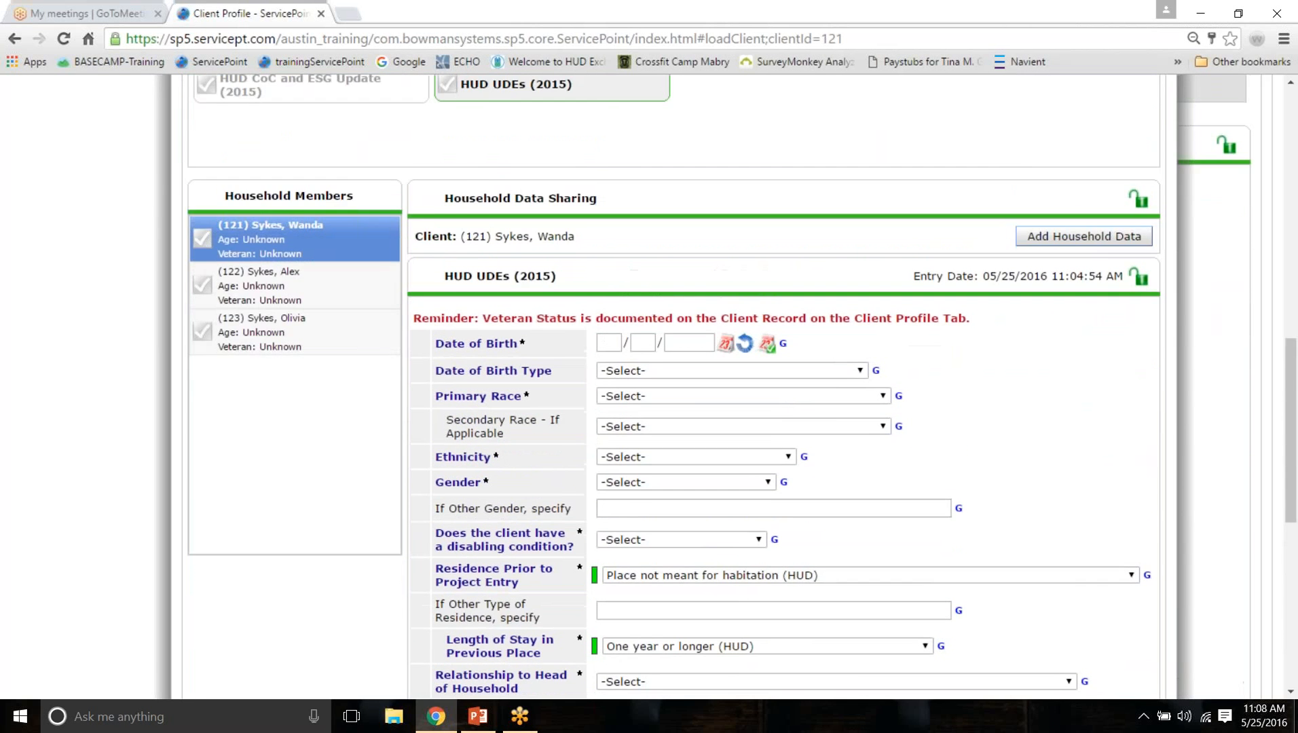
pyautogui.scroll(-5, 784, 387)
pyautogui.scroll(-3, 784, 387)
pyautogui.scroll(8, 784, 388)
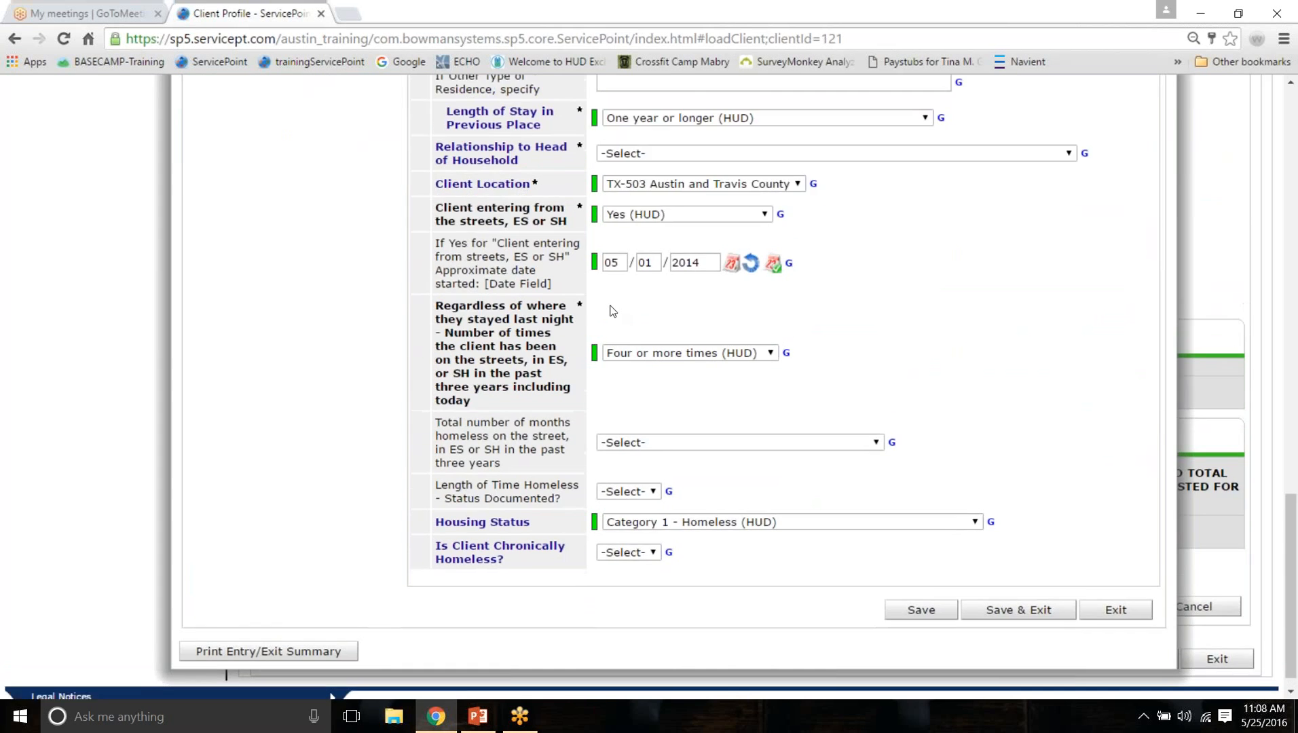
pyautogui.click(304, 256)
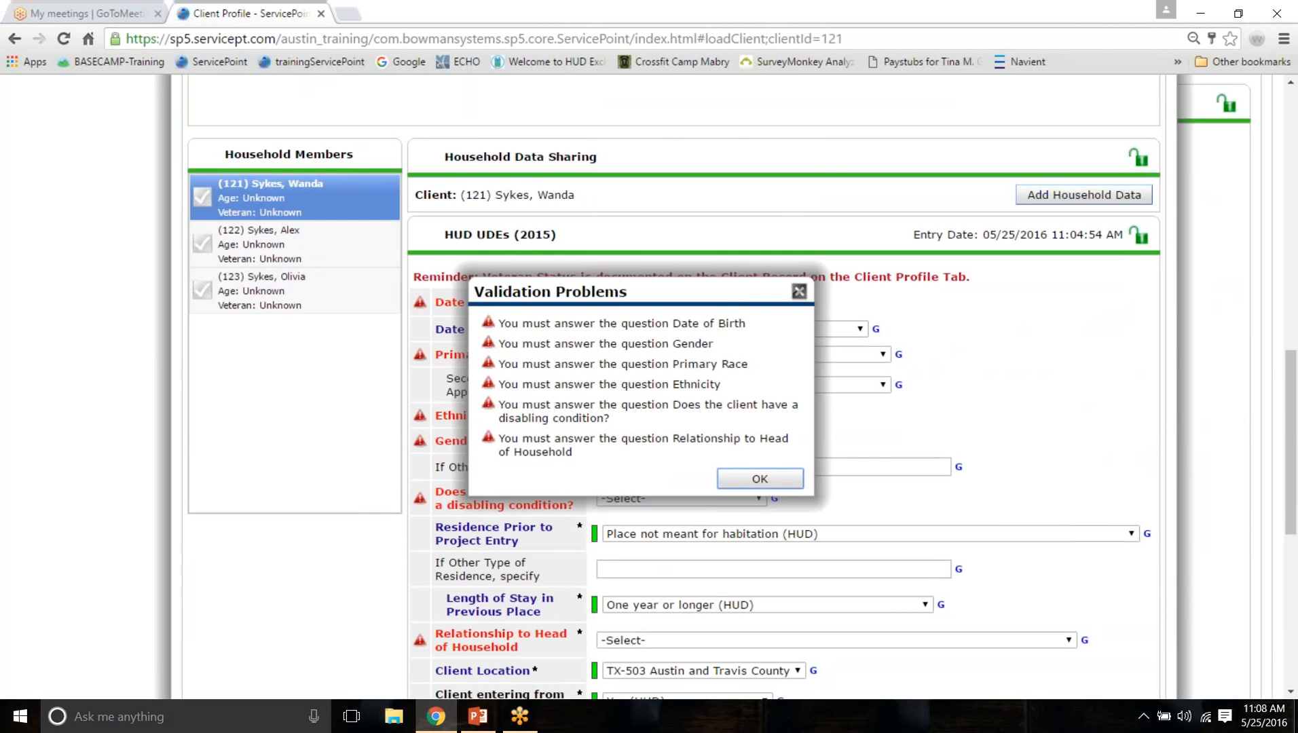
pyautogui.click(759, 478)
pyautogui.scroll(-7, 946, 414)
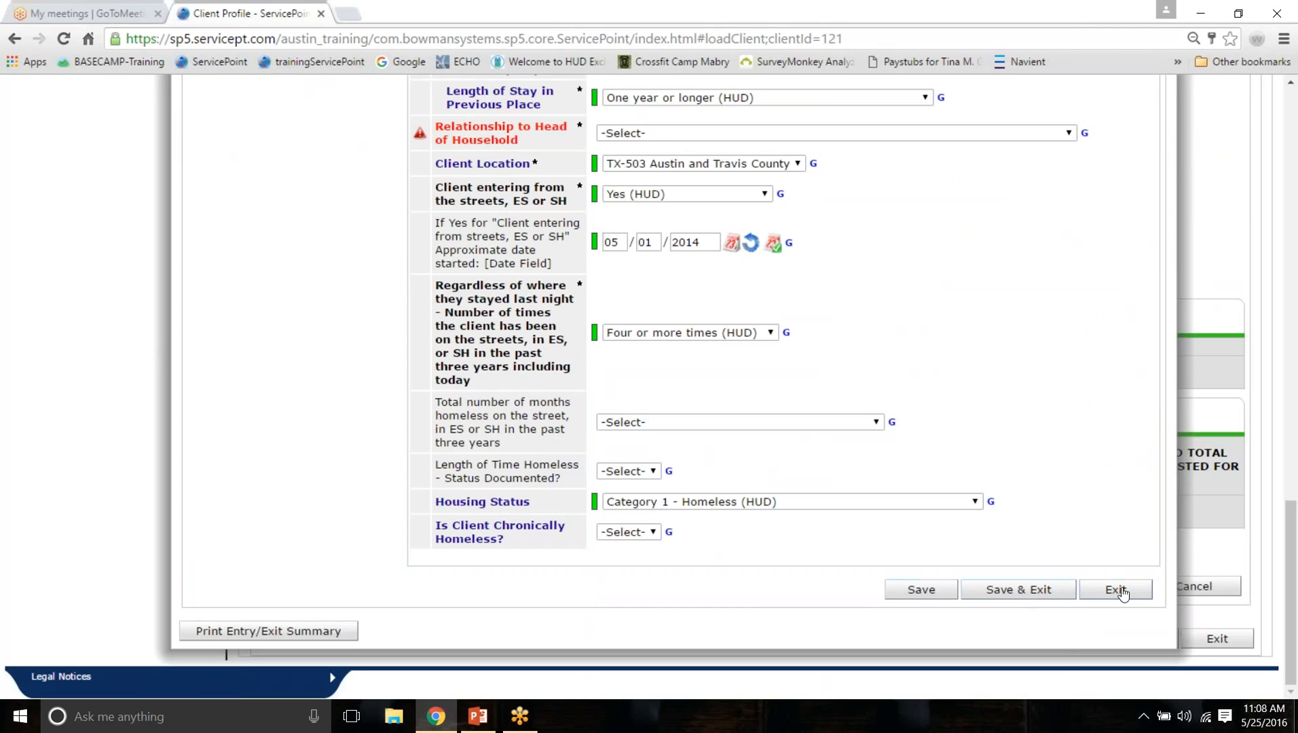
pyautogui.click(1115, 590)
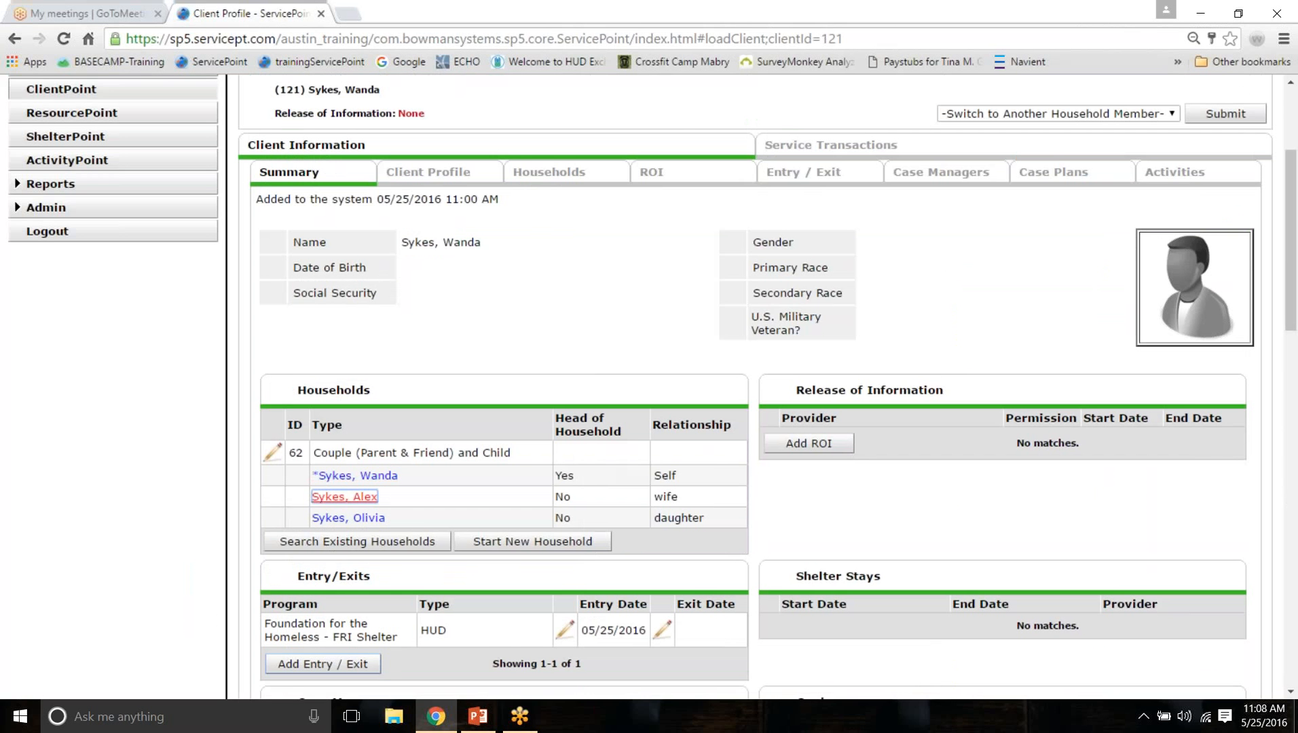
# Step: Open the wife's client record and edit her 05/25/2016 shelter entry, continuing to the HUD UDEs (2015) entry assessment
pyautogui.click(344, 496)
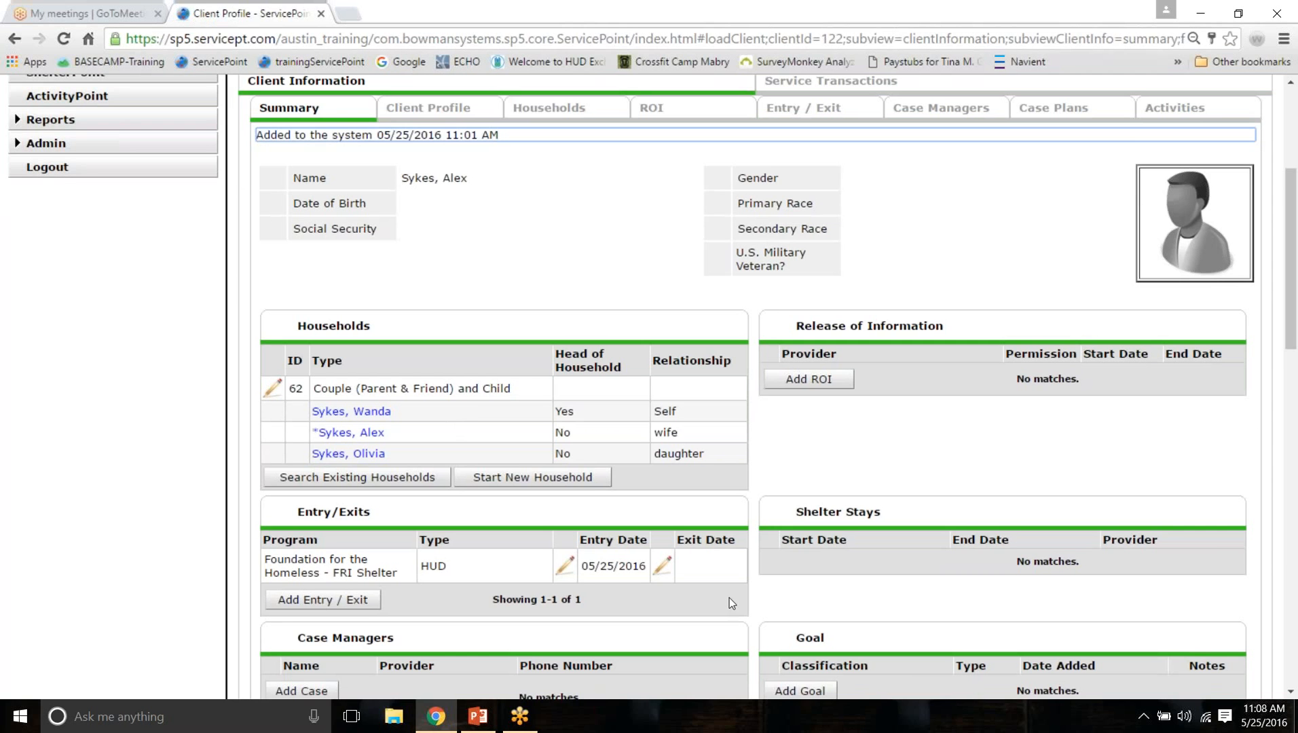
pyautogui.click(448, 107)
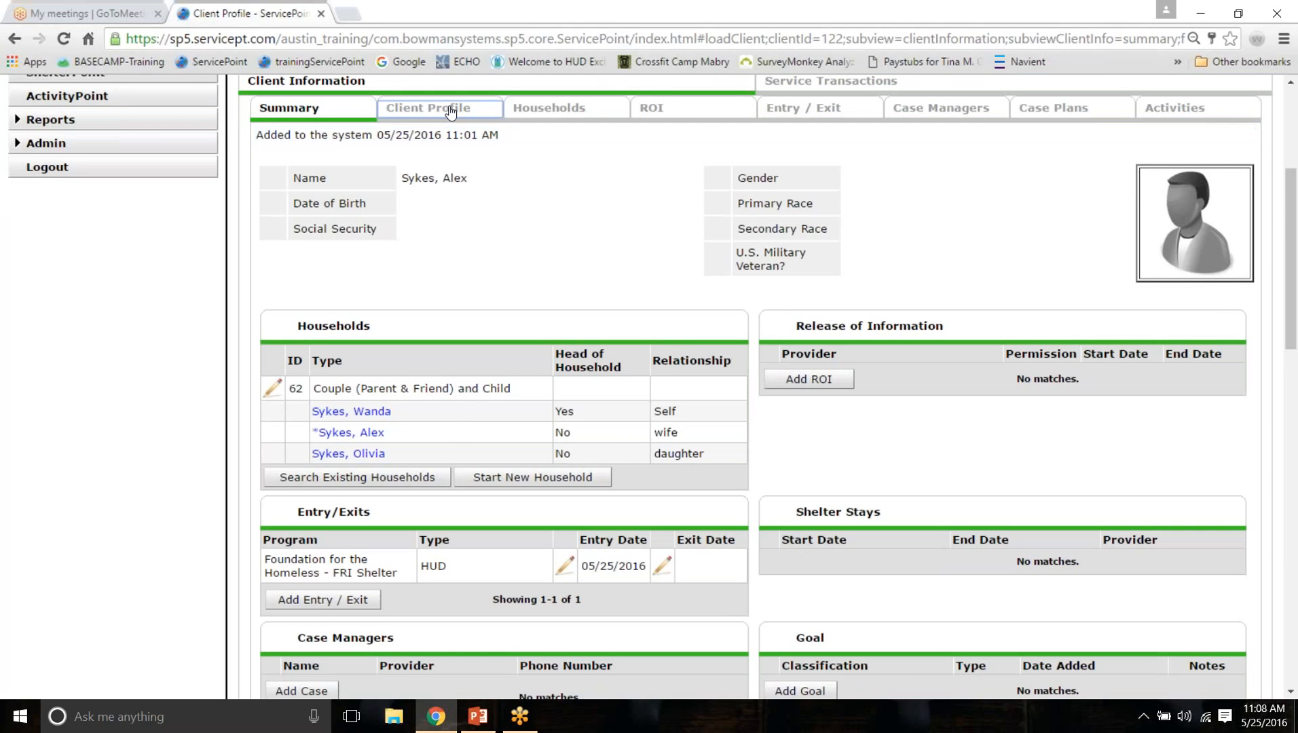
pyautogui.click(288, 134)
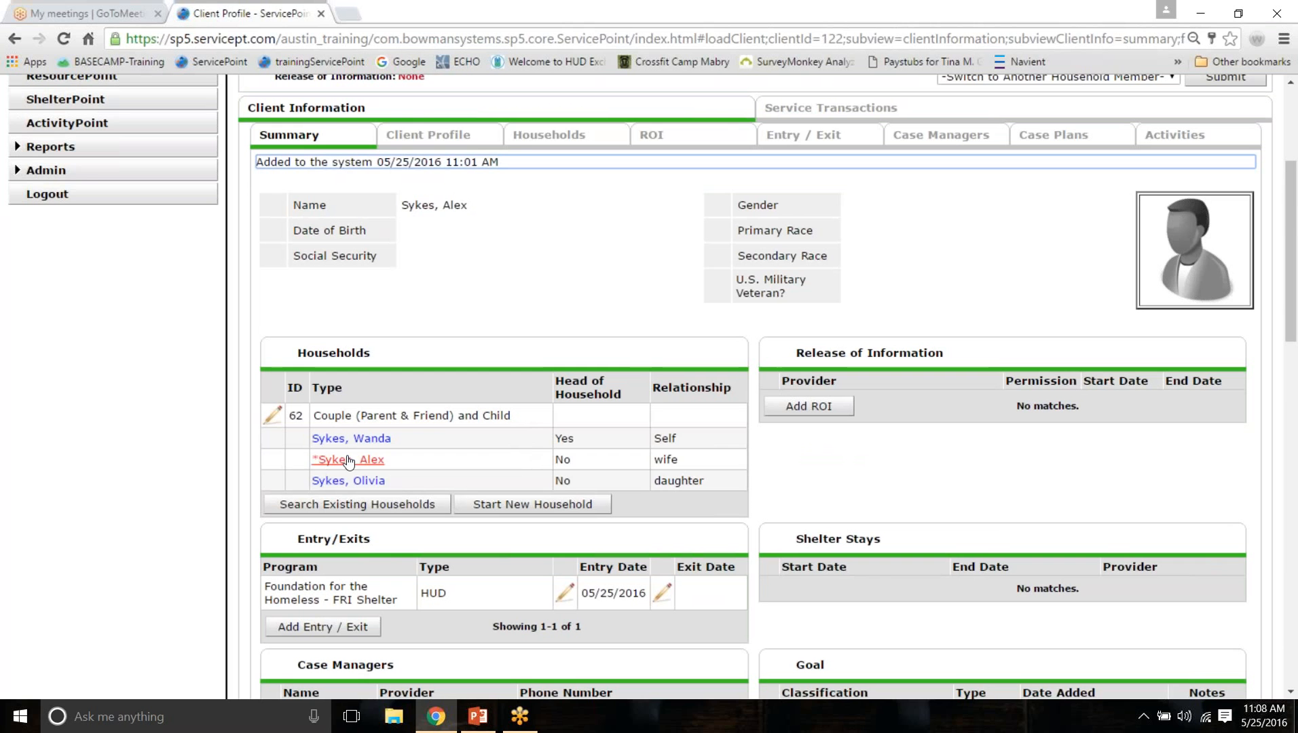
pyautogui.click(565, 593)
pyautogui.click(830, 524)
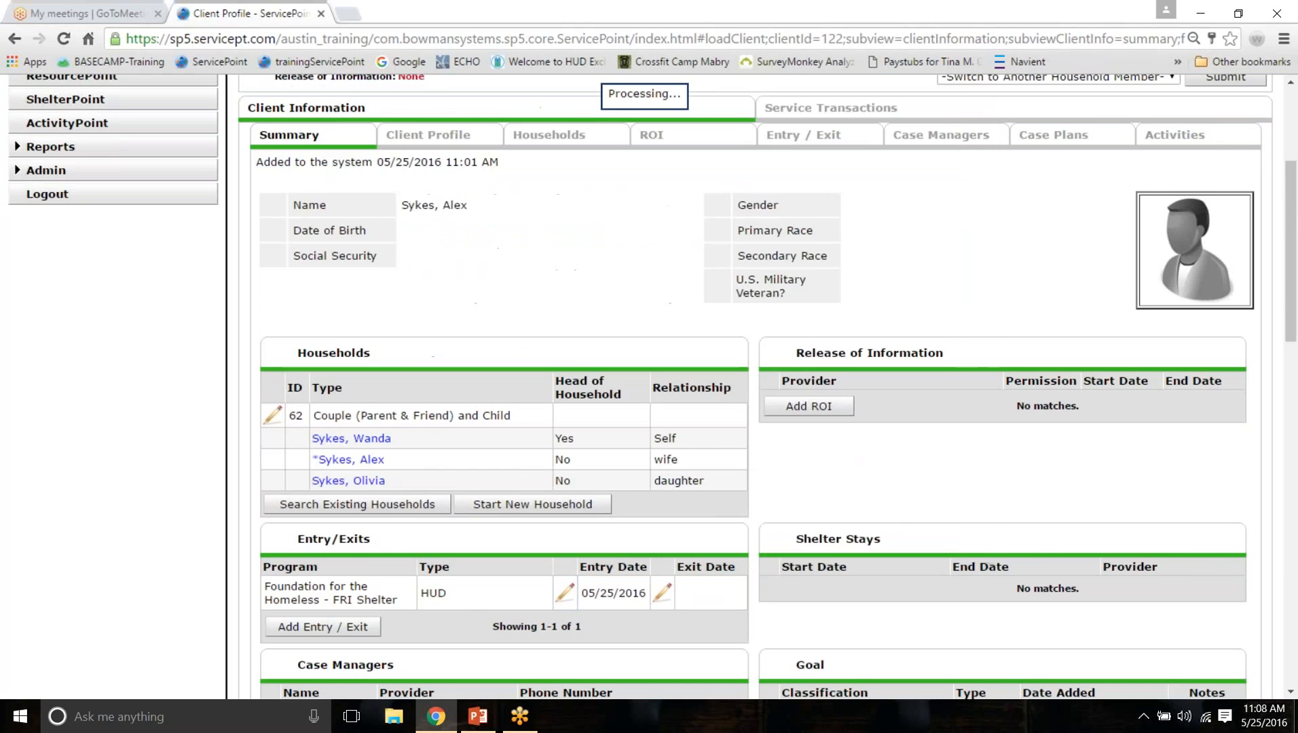
pyautogui.scroll(-4, 920, 489)
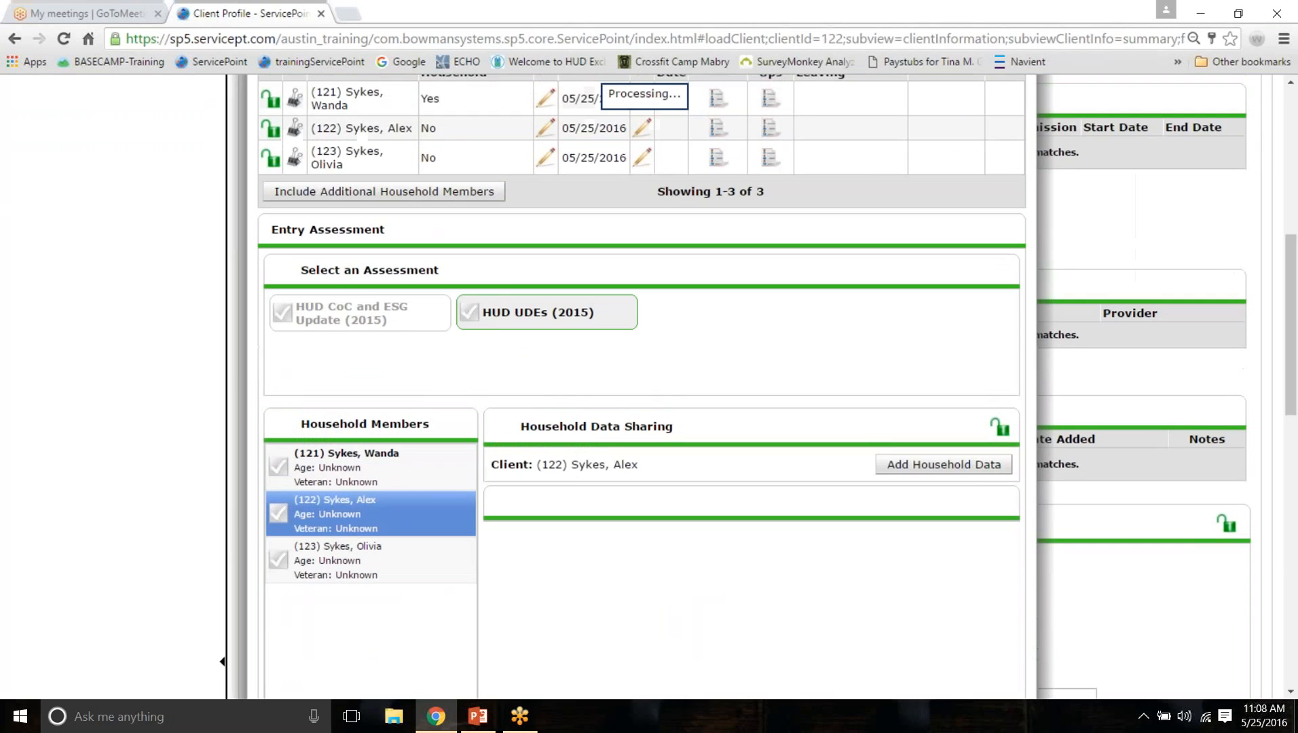
pyautogui.moveTo(698, 410); pyautogui.dragTo(518, 412)
pyautogui.click(492, 419)
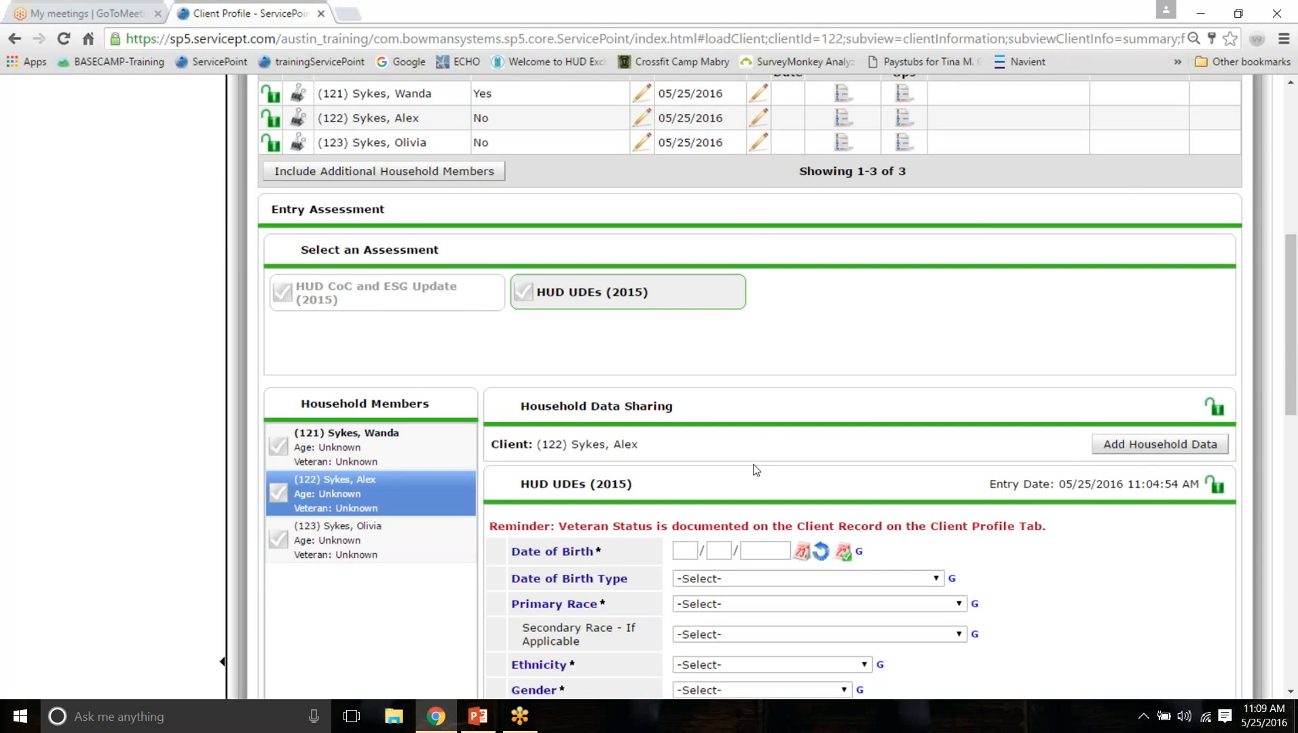
# Step: Open the household data sharing form from the wife's assessment, select all household members, and exit without saving
pyautogui.click(1183, 452)
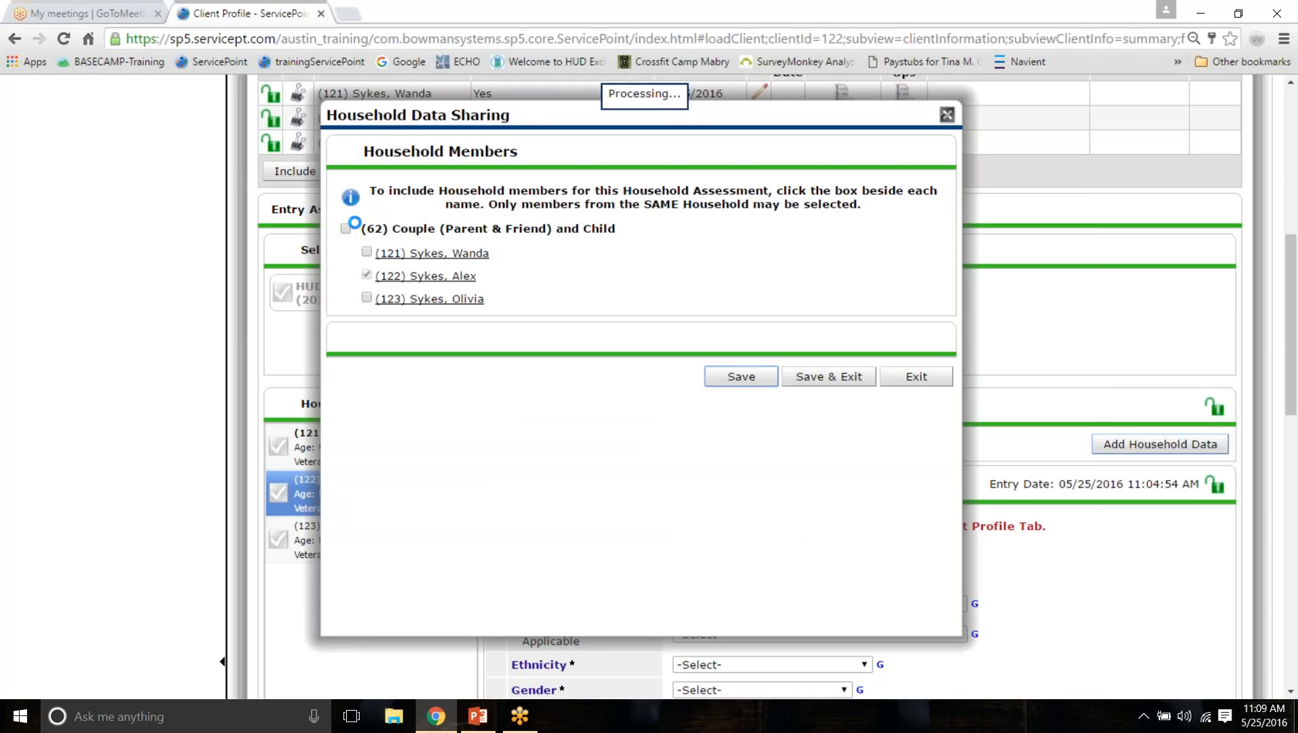
pyautogui.click(345, 230)
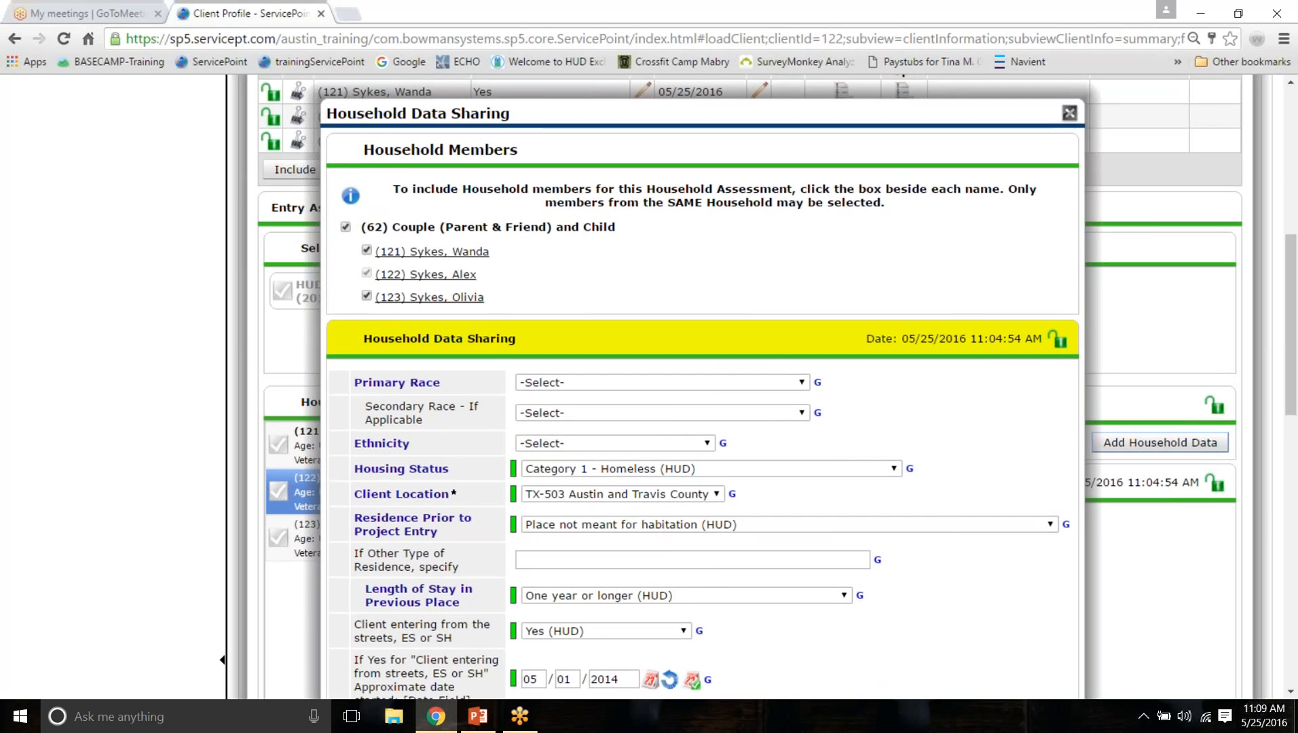
pyautogui.scroll(-10, 943, 408)
pyautogui.click(1036, 399)
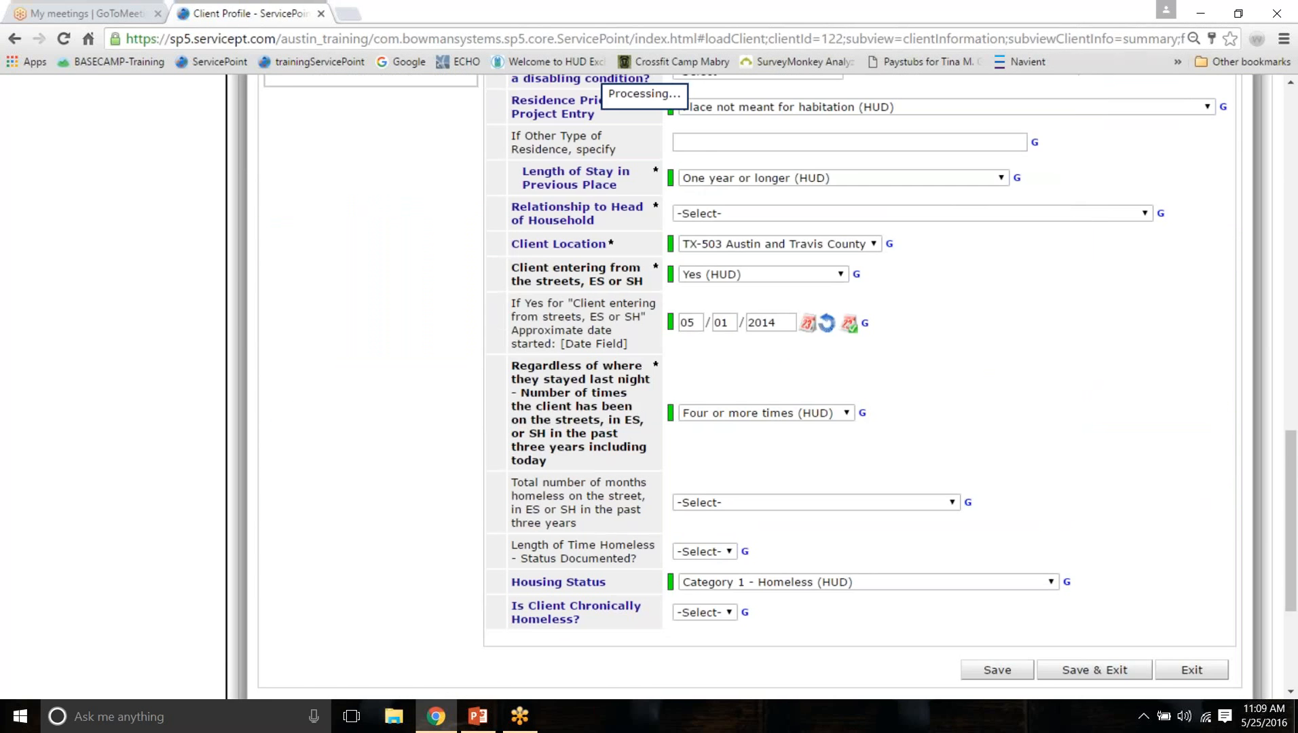
# Step: Try to save and exit the wife's HUD UDEs (2015) assessment with its required questions unanswered
pyautogui.scroll(-3, 1036, 401)
pyautogui.click(1094, 420)
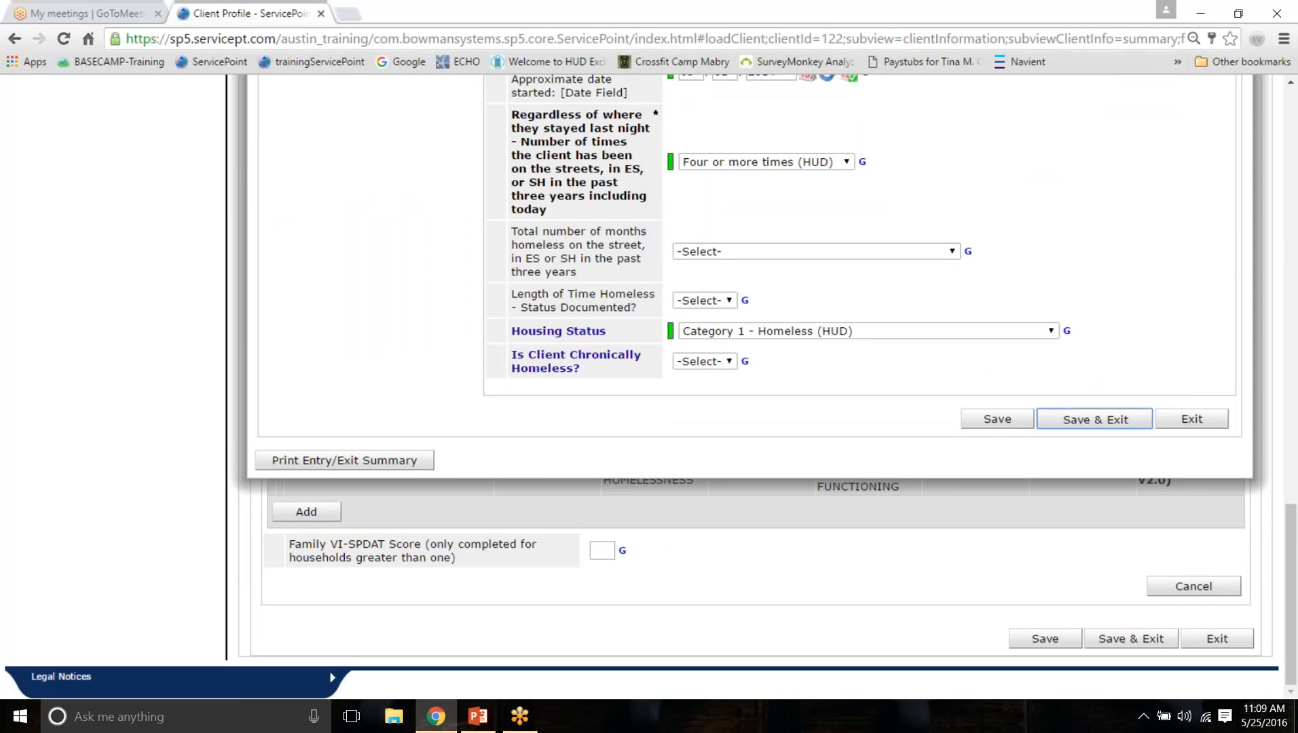
pyautogui.click(760, 479)
pyautogui.scroll(-7, 1127, 550)
pyautogui.scroll(7, 1075, 459)
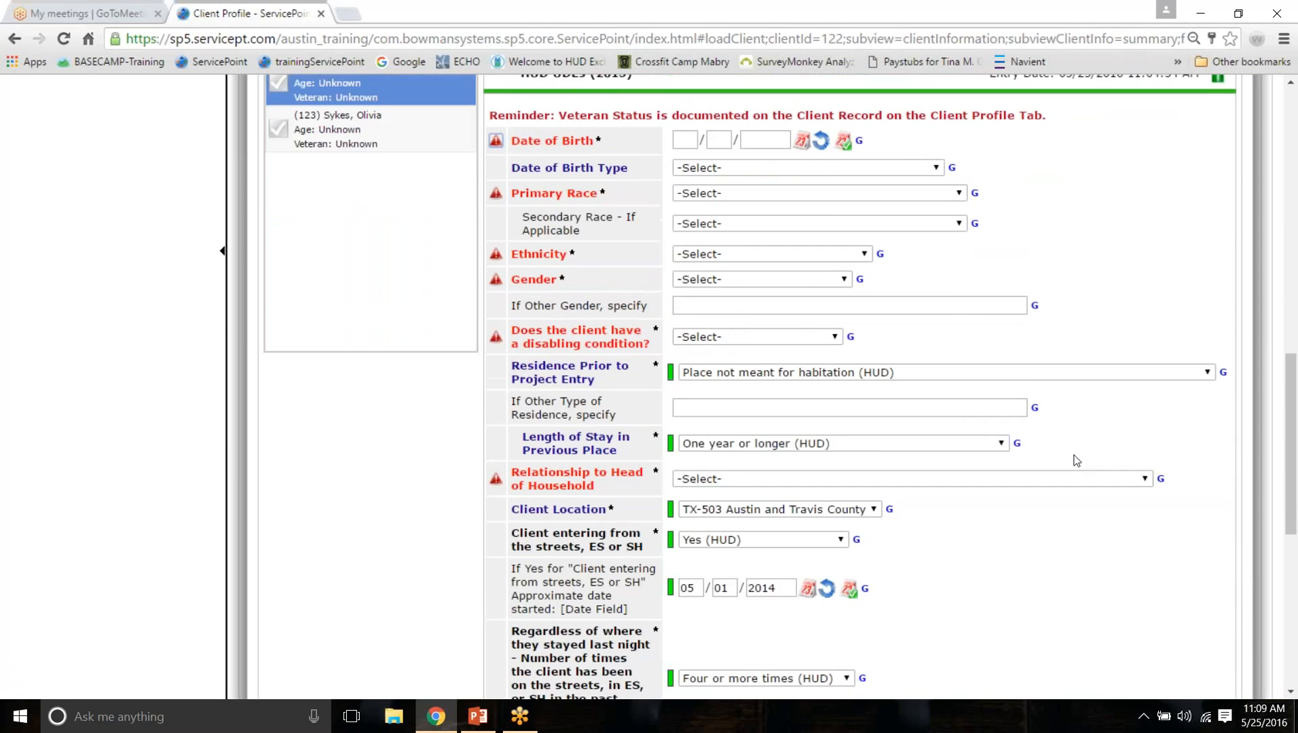
# Step: Enter the wife's date of birth and set Primary Race to White (HUD) and Ethnicity to Non-Hispanic/Non-Latino (HUD)
pyautogui.write('12/23/19')
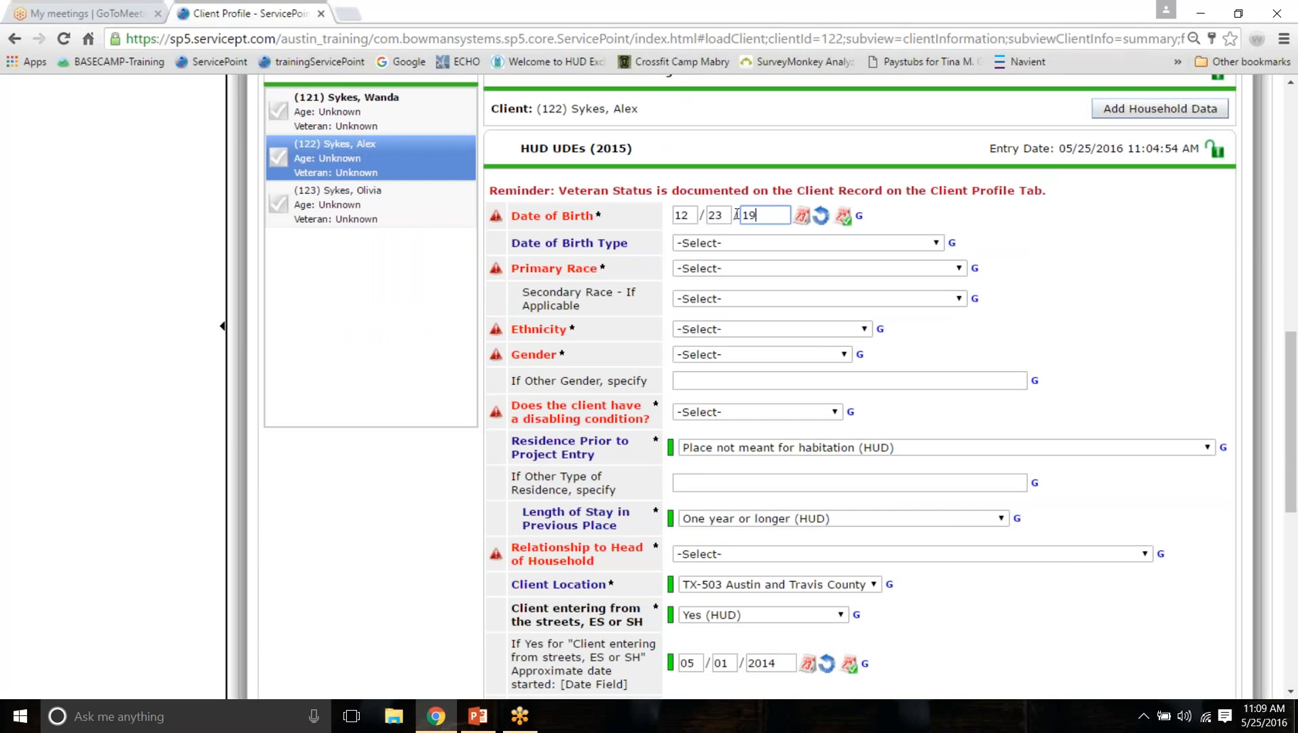
pyautogui.write('87')
pyautogui.click(756, 268)
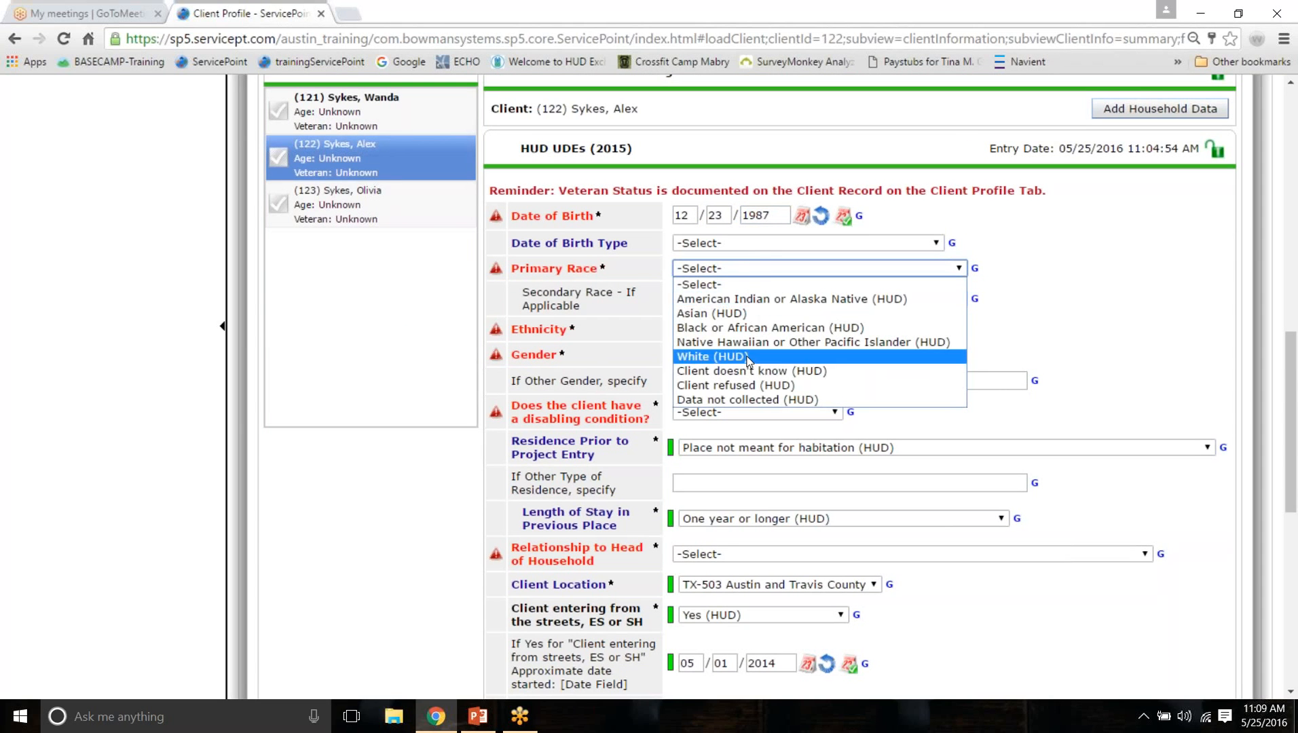
pyautogui.click(713, 356)
pyautogui.click(693, 331)
pyautogui.click(707, 362)
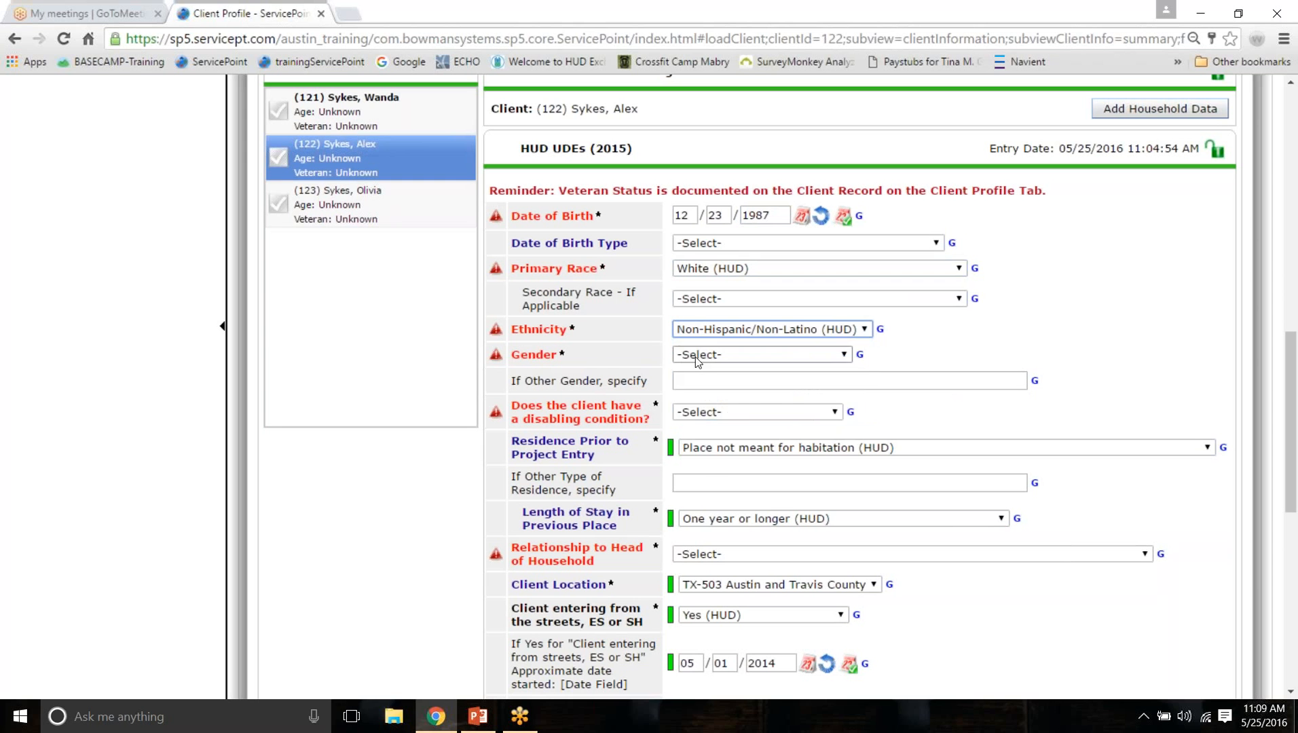
# Step: Set the wife's Gender to Female and answer No (HUD) for having a disabling condition
pyautogui.click(703, 355)
pyautogui.click(698, 386)
pyautogui.click(706, 412)
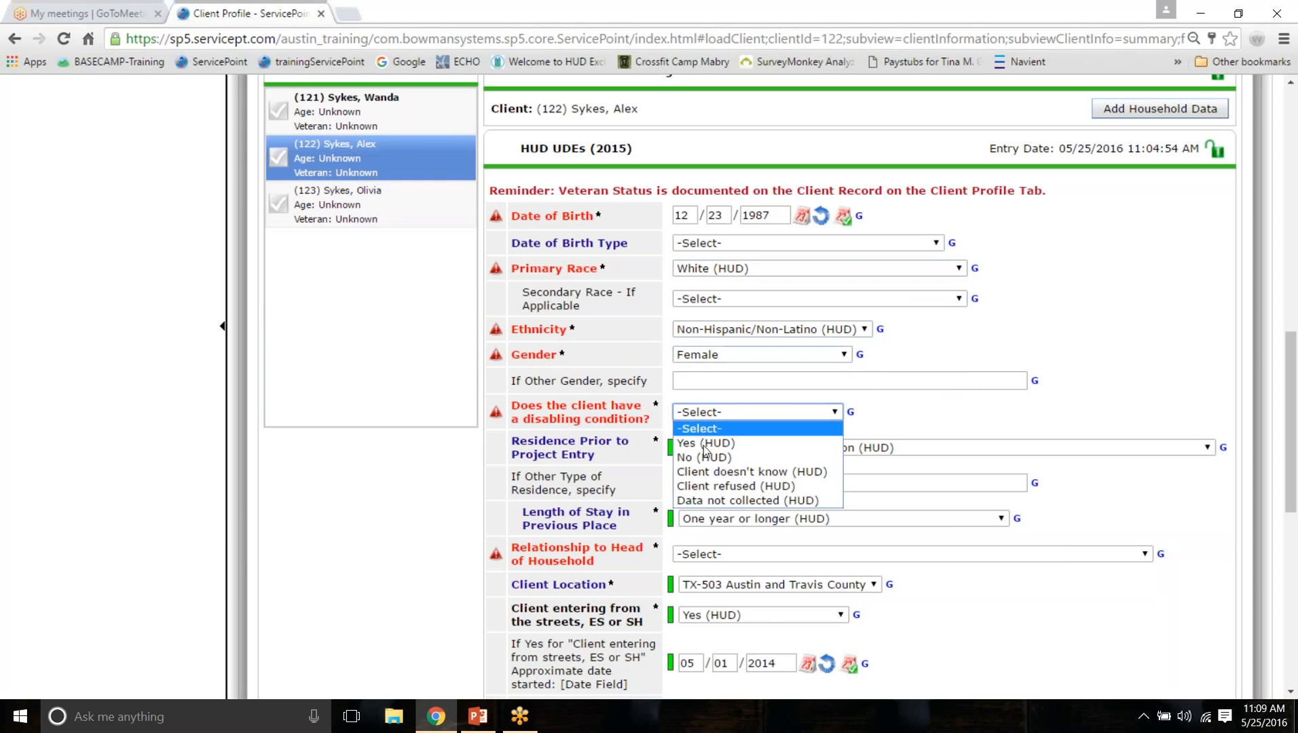
pyautogui.click(703, 453)
# Step: Examine the Relationship to Head of Household choices and look over the assessment fields and the entry's household members
pyautogui.click(723, 555)
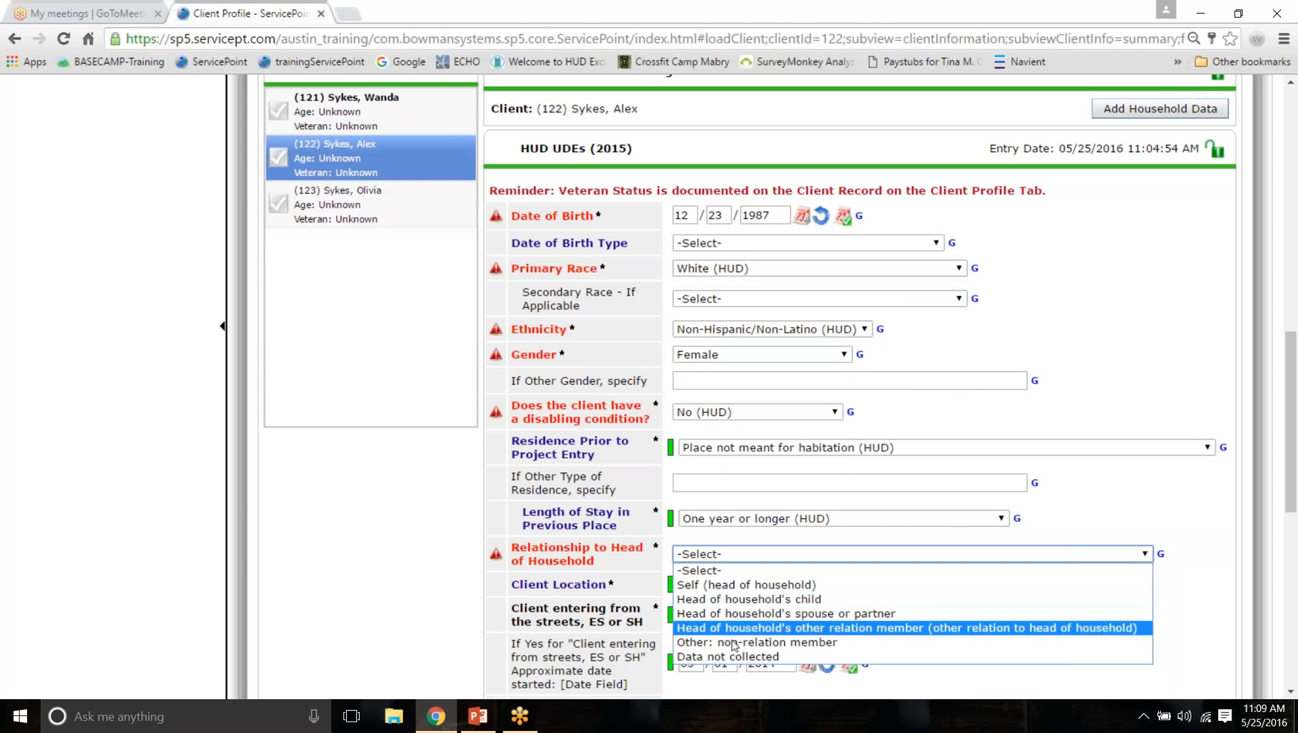
pyautogui.click(727, 568)
pyautogui.scroll(-5, 1072, 507)
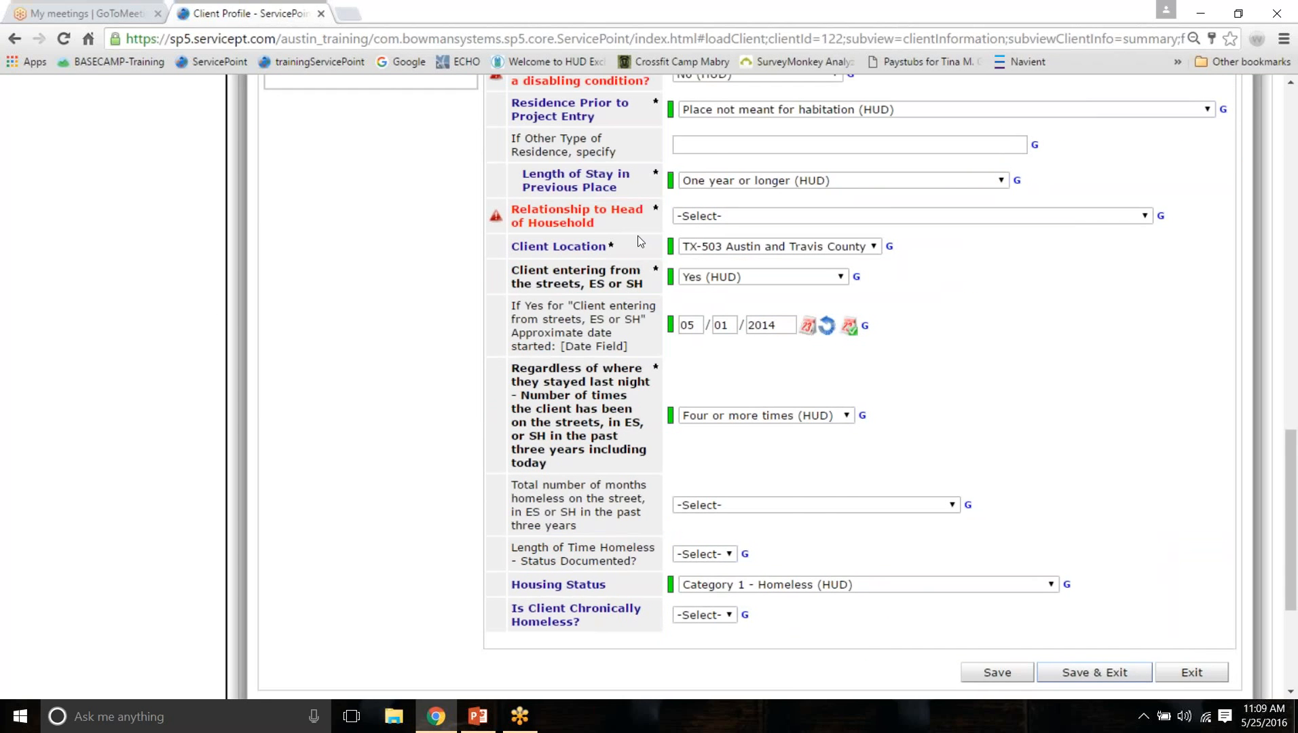
pyautogui.scroll(4, 638, 236)
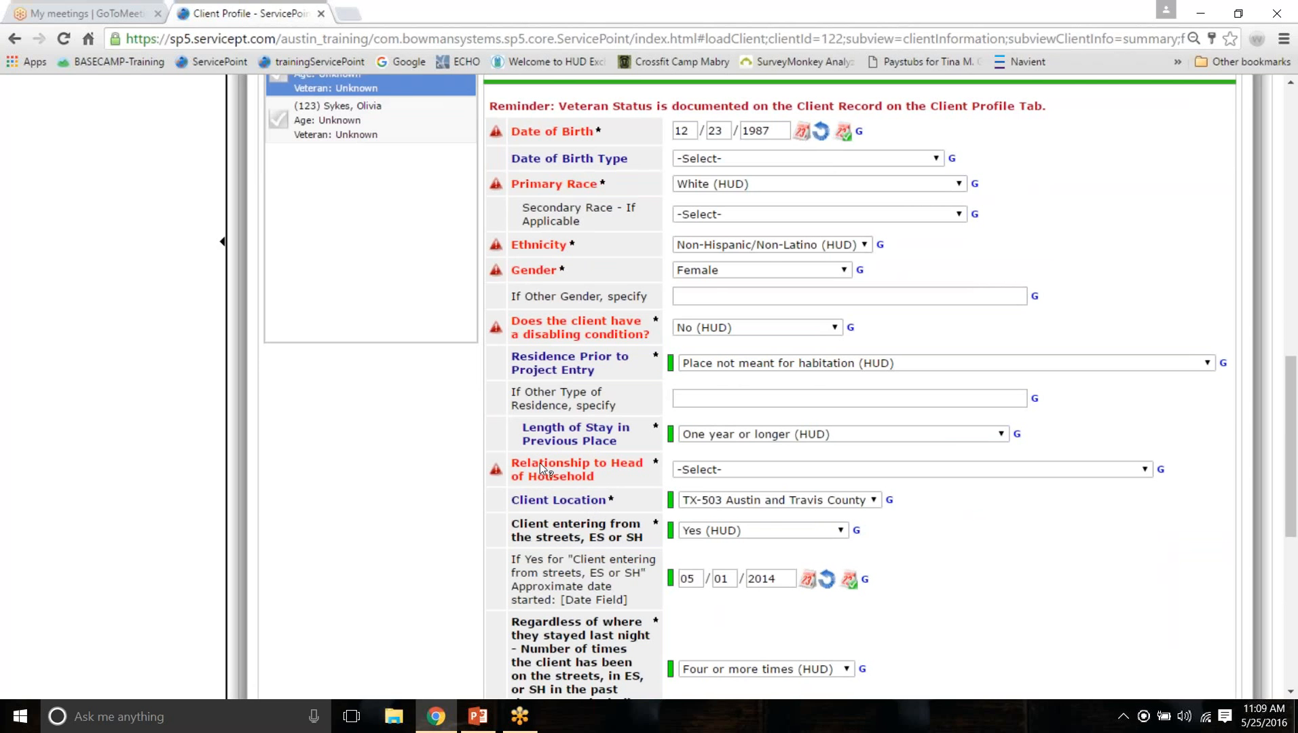
pyautogui.scroll(5, 544, 468)
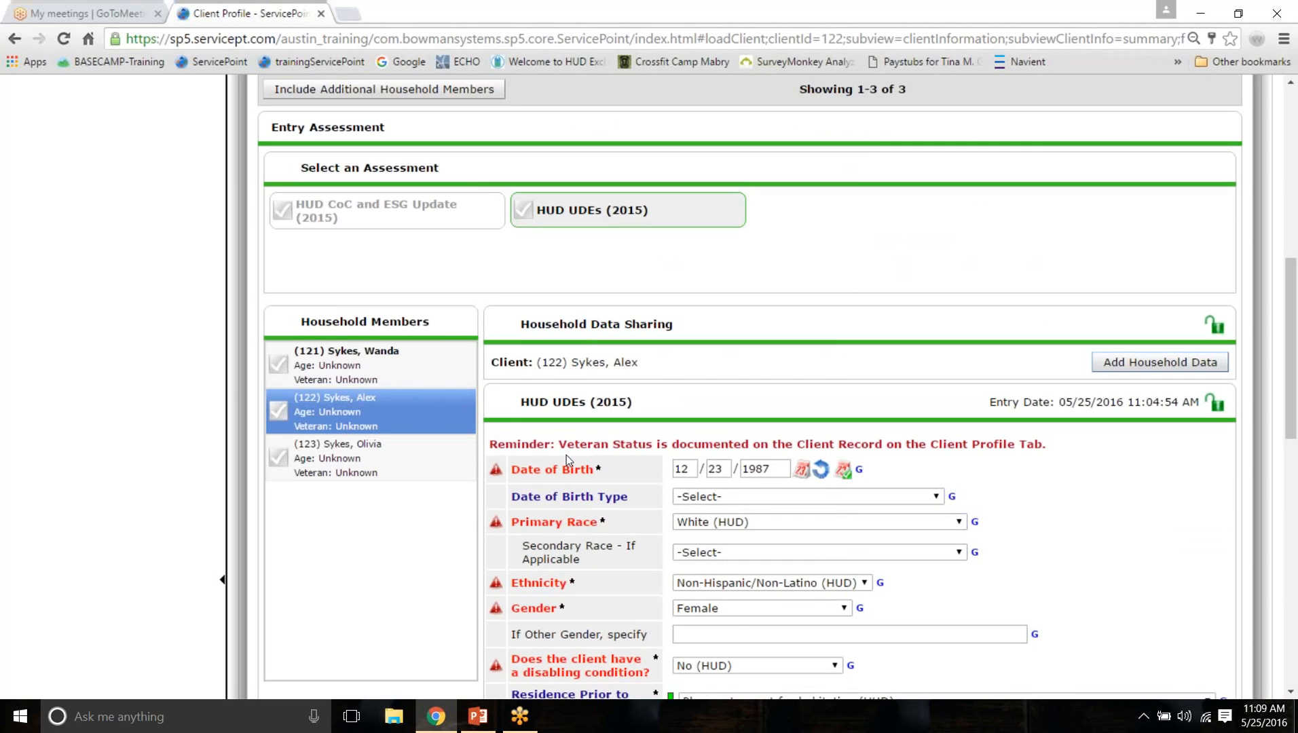
pyautogui.scroll(-4, 566, 456)
pyautogui.scroll(-1, 572, 297)
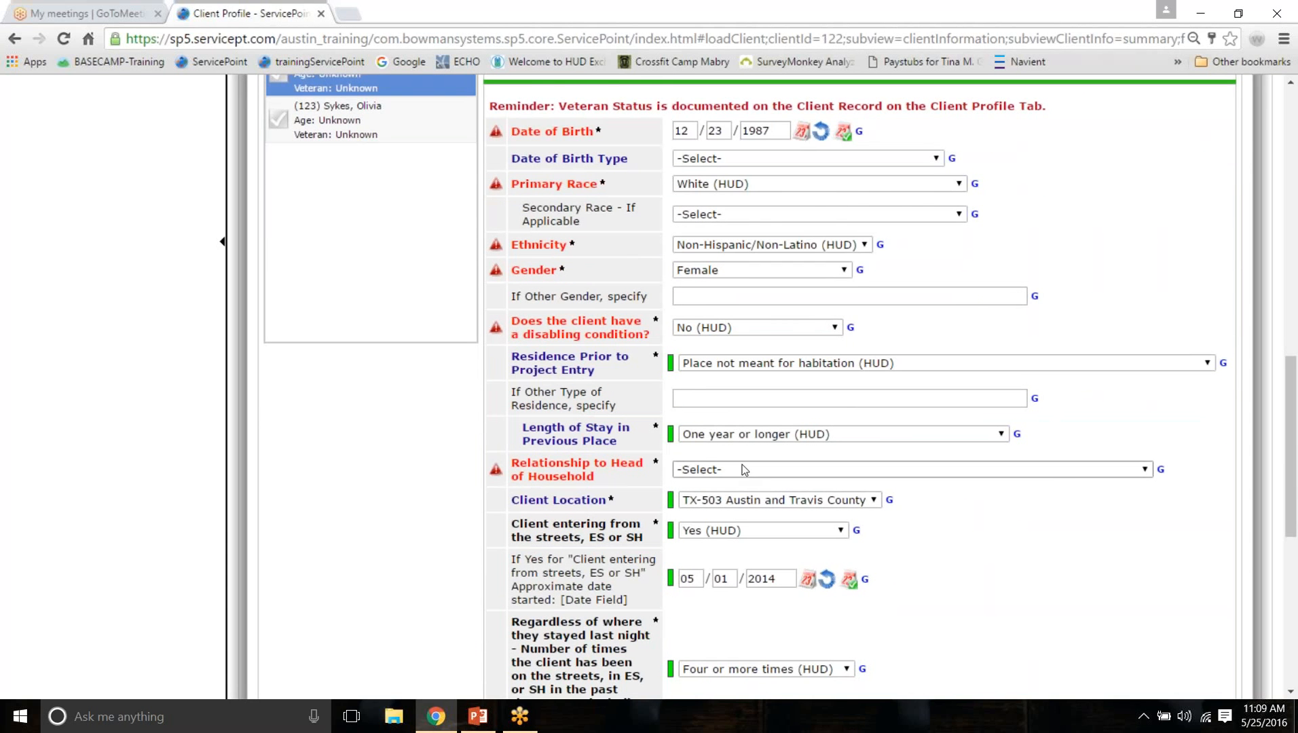
pyautogui.scroll(1, 577, 419)
pyautogui.scroll(7, 588, 446)
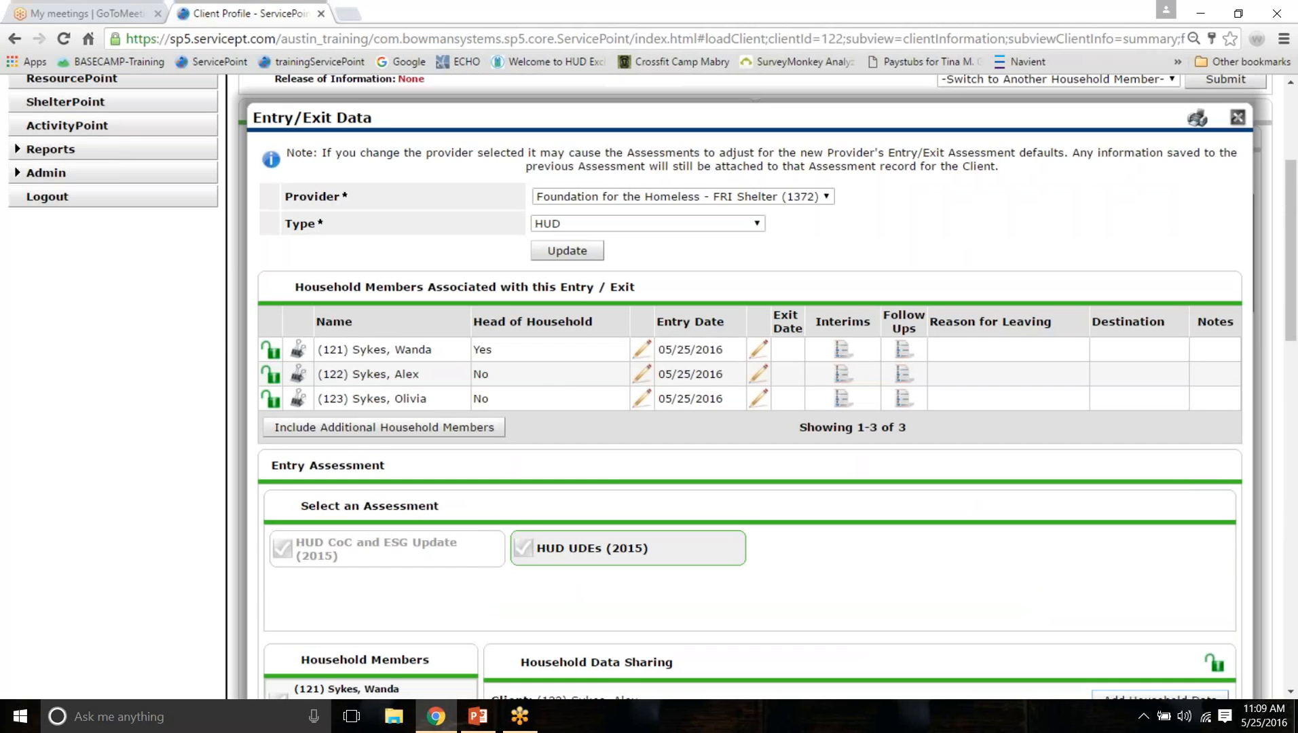
pyautogui.scroll(-8, 560, 384)
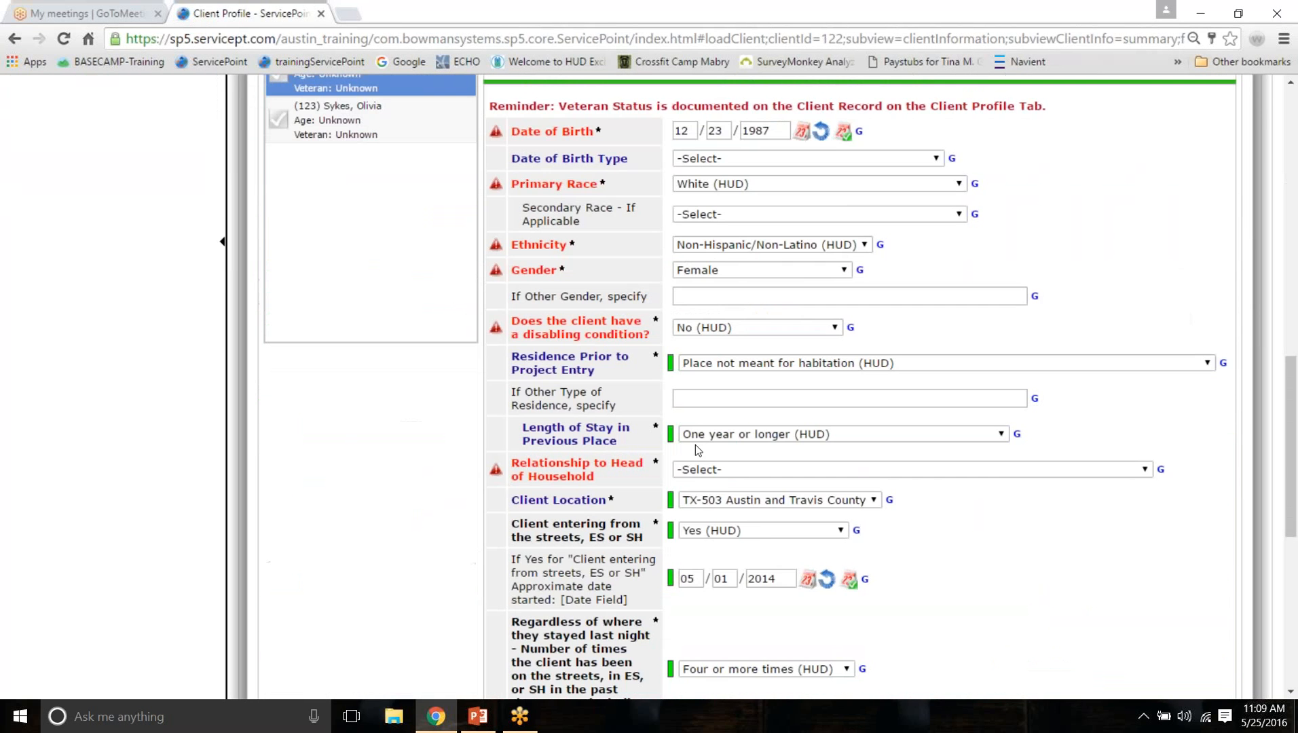
# Step: Set the wife's Relationship to Head of Household to Head of household's spouse or partner, and save and exit the assessment without answering the encouraged question
pyautogui.click(722, 470)
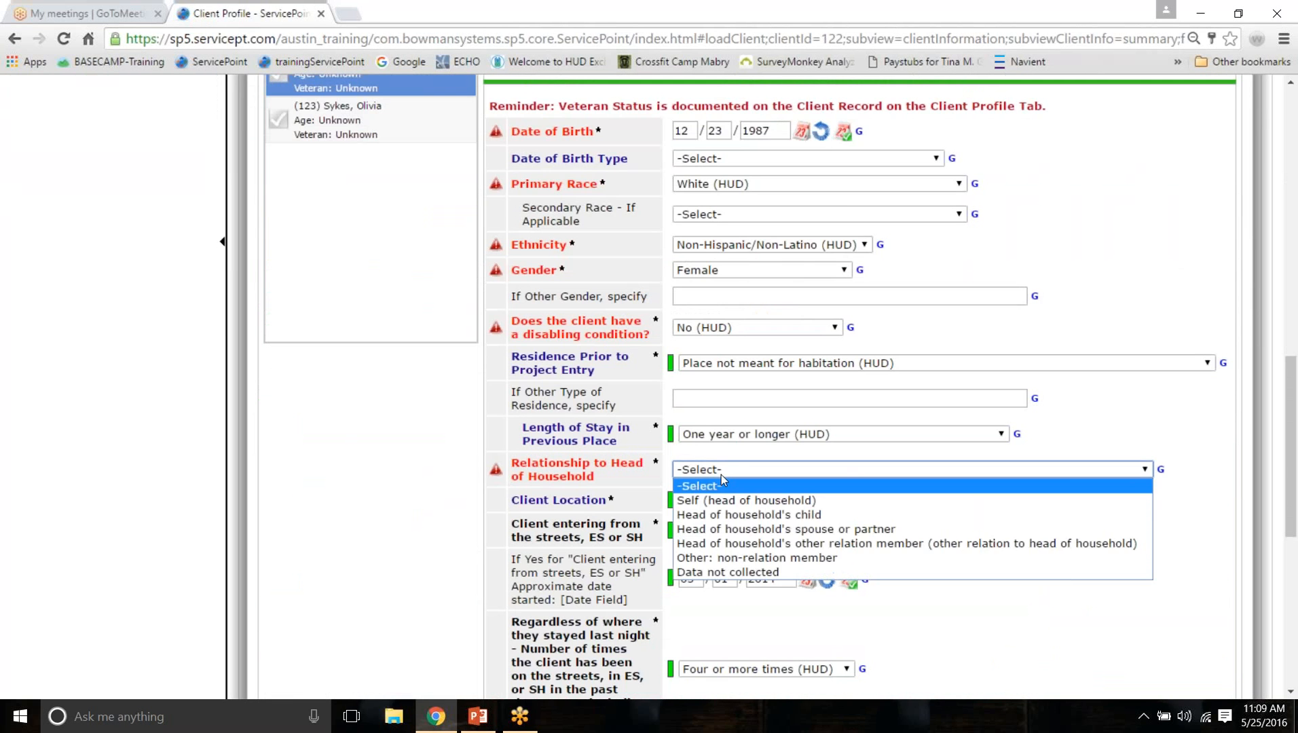
pyautogui.click(747, 529)
pyautogui.scroll(-4, 1090, 619)
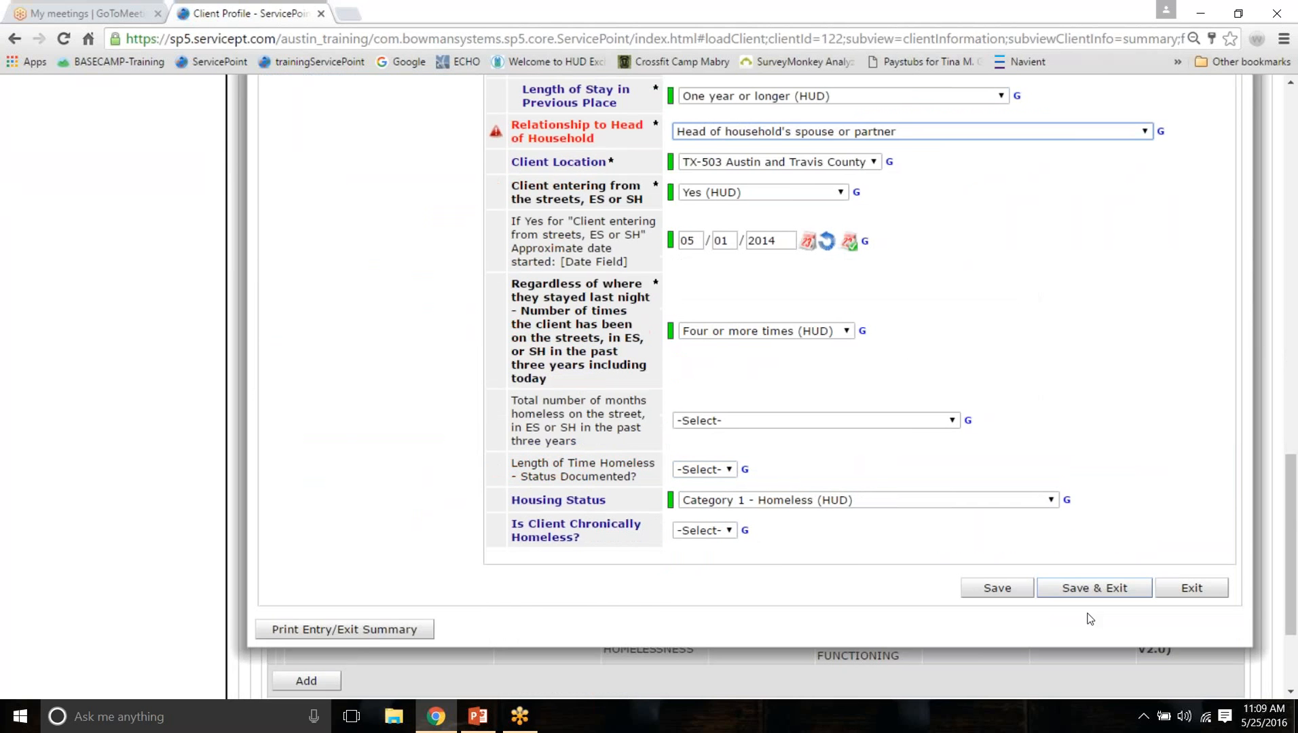
pyautogui.click(1095, 588)
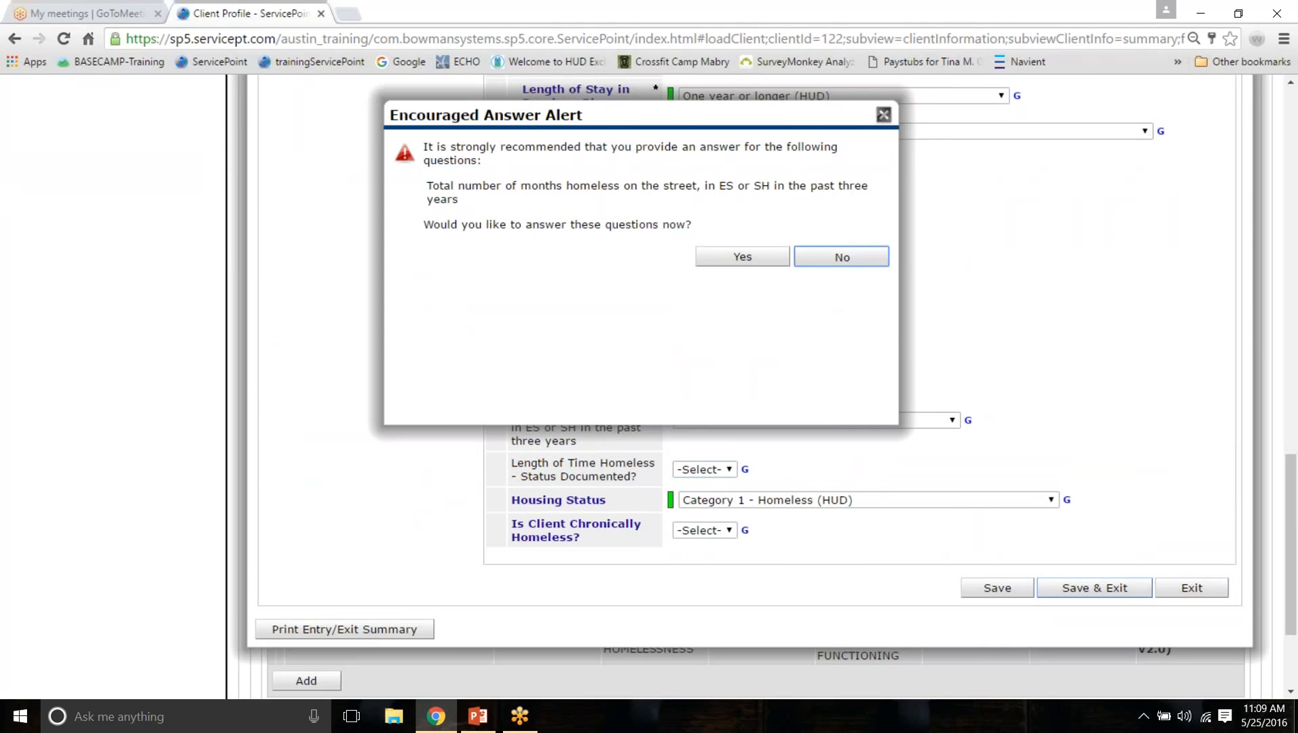
pyautogui.press('Return')
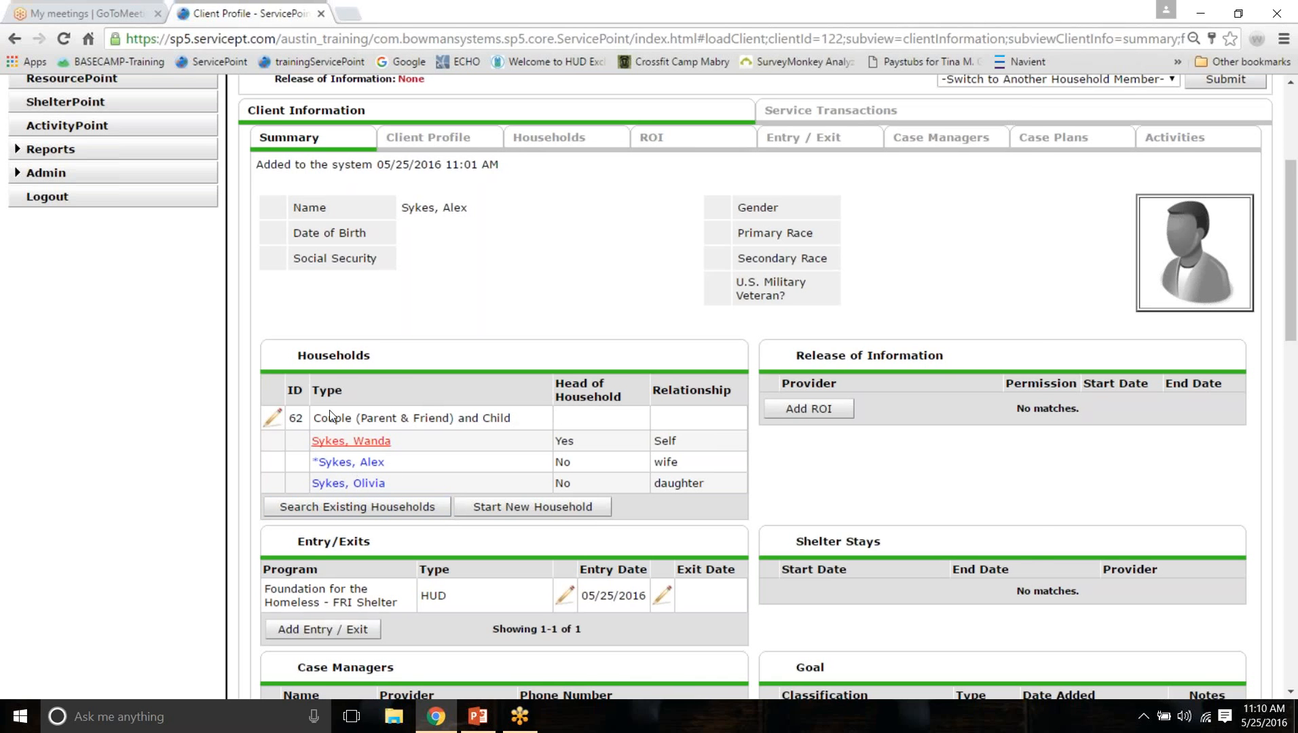
pyautogui.click(357, 507)
pyautogui.scroll(-3, 476, 408)
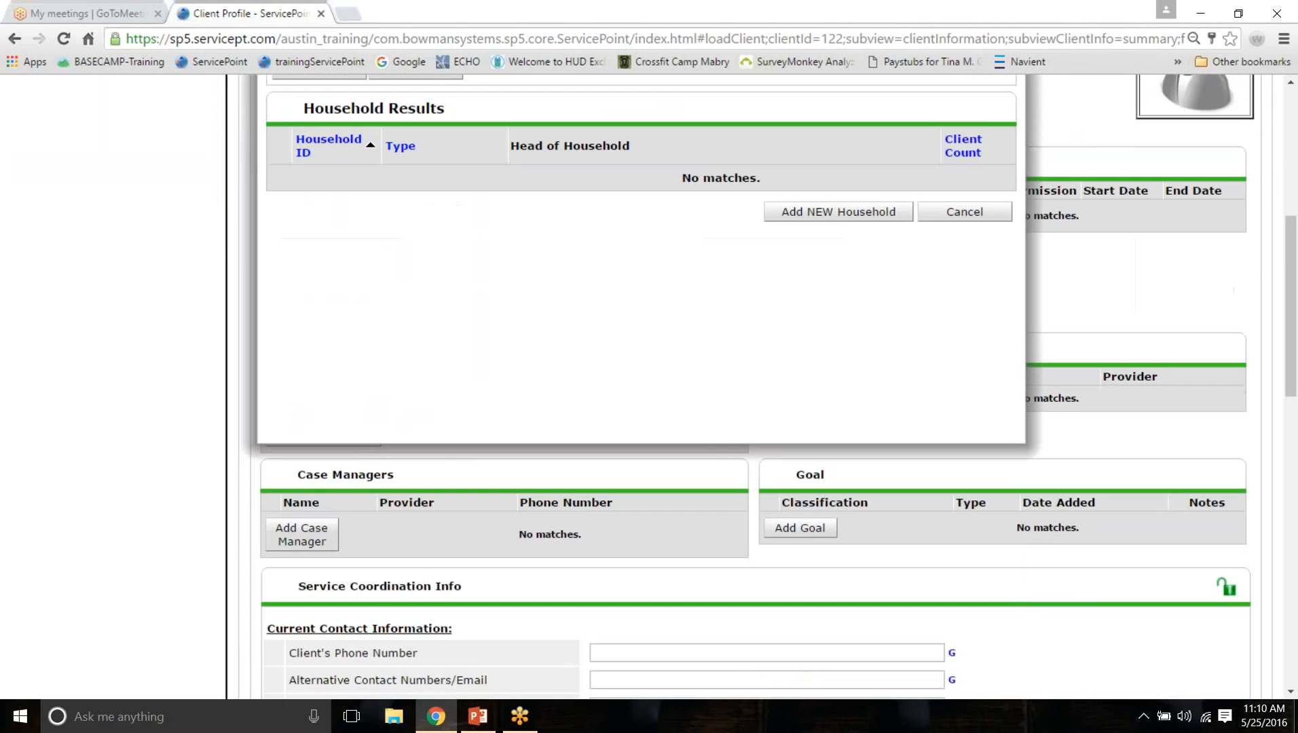
pyautogui.scroll(5, 558, 313)
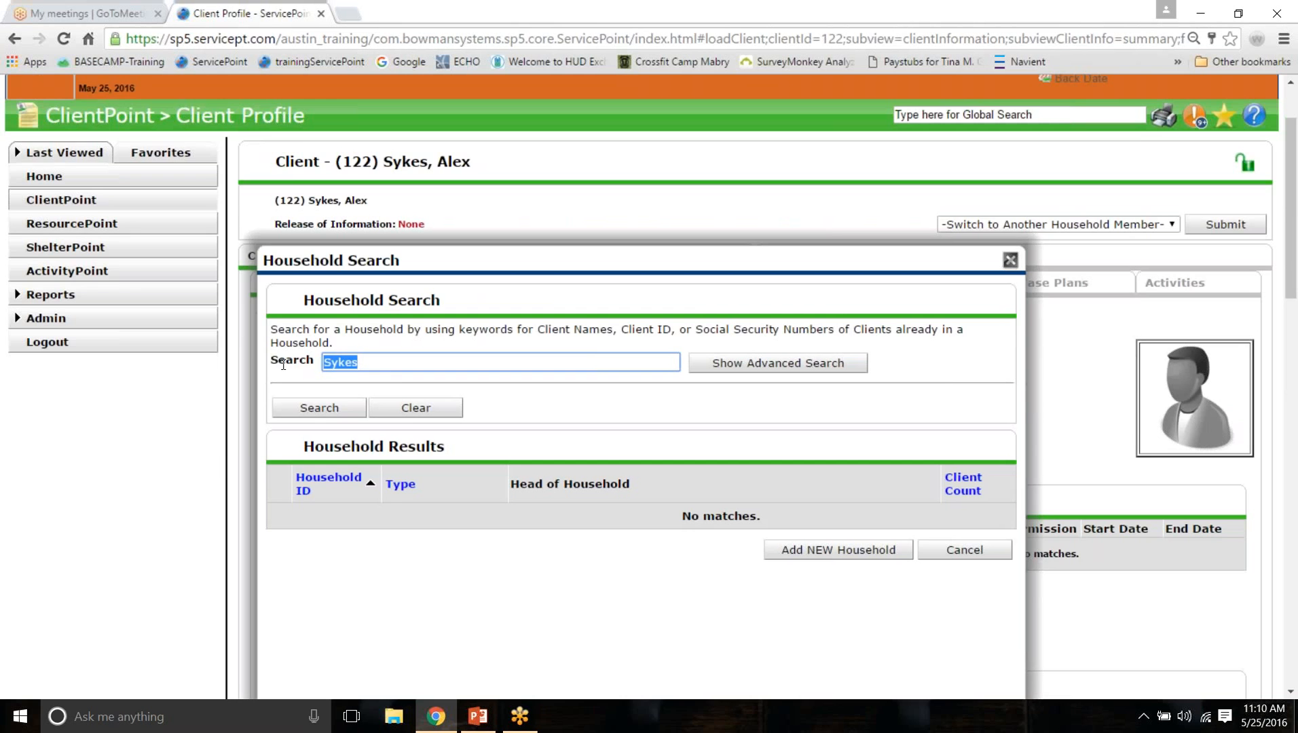
pyautogui.write('Tina')
pyautogui.press('Return')
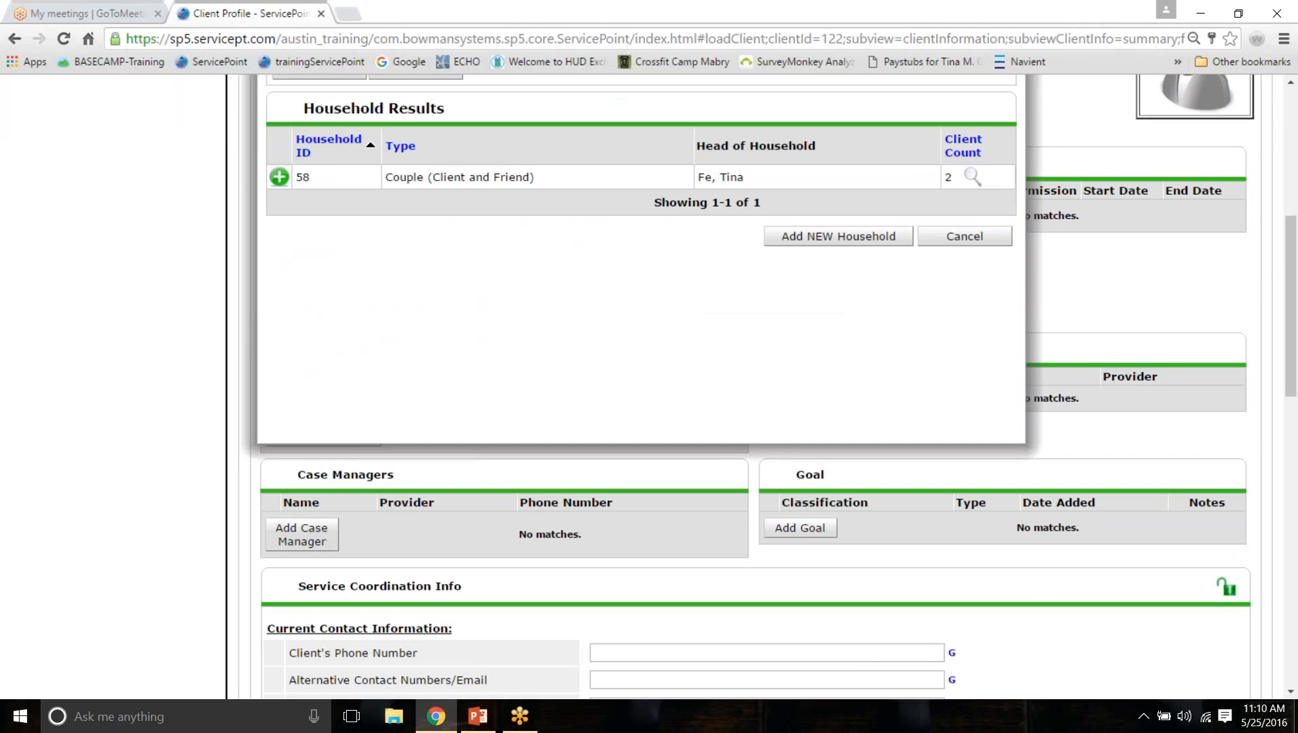
pyautogui.scroll(4, 465, 394)
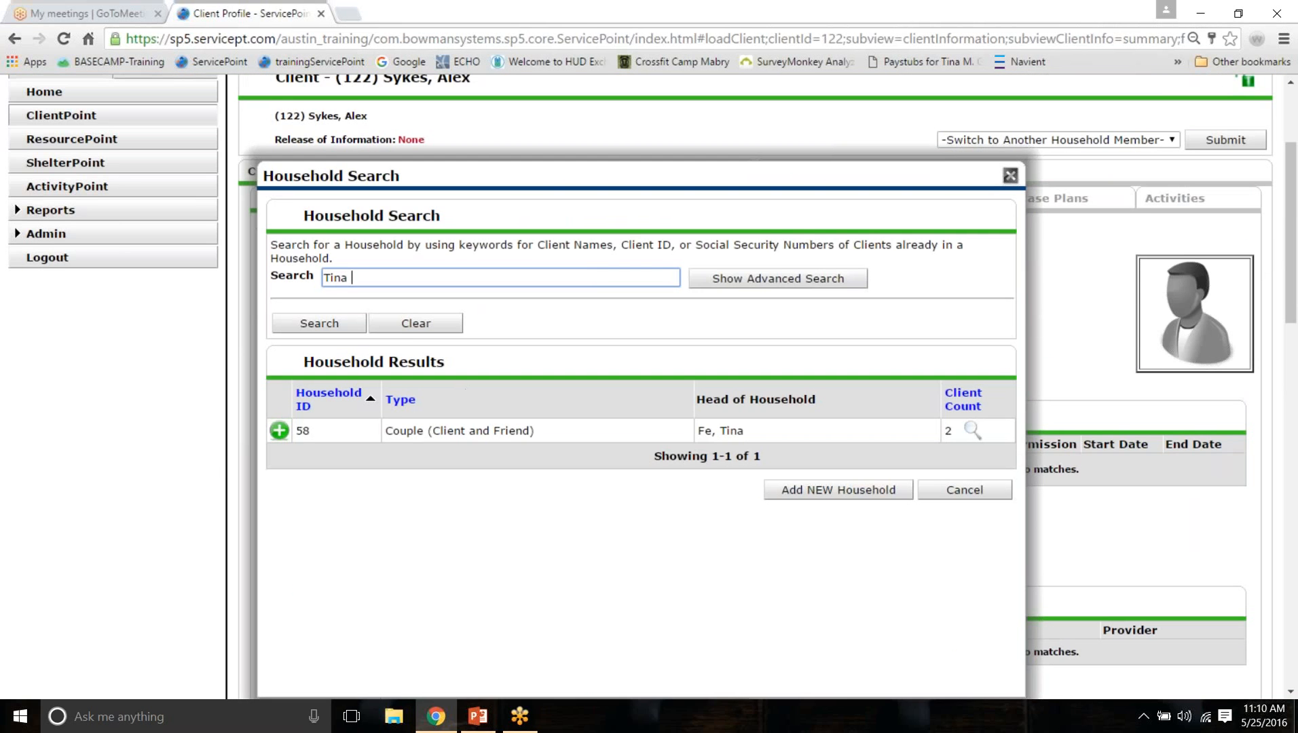
pyautogui.click(412, 329)
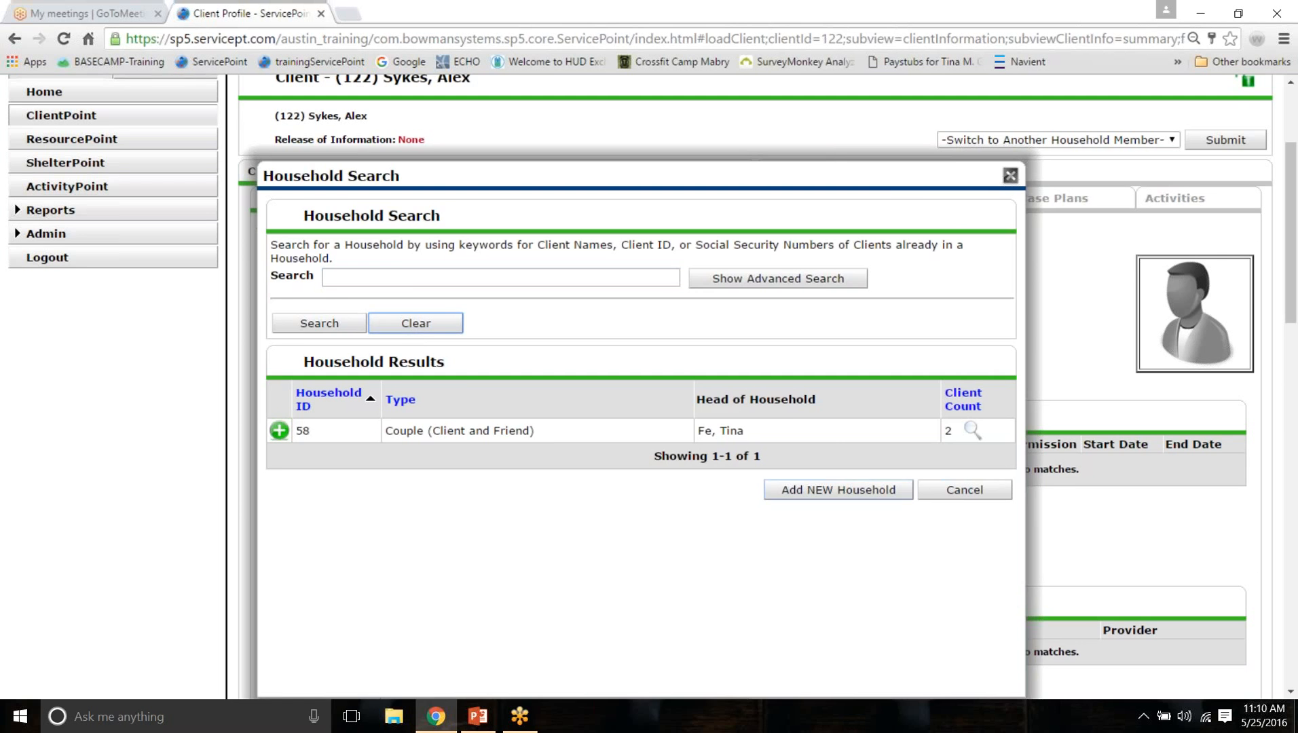
pyautogui.click(964, 490)
# Step: Open the Couple (Parent & Friend) and Child household for adding members and search for the extra client by first name only
pyautogui.click(273, 483)
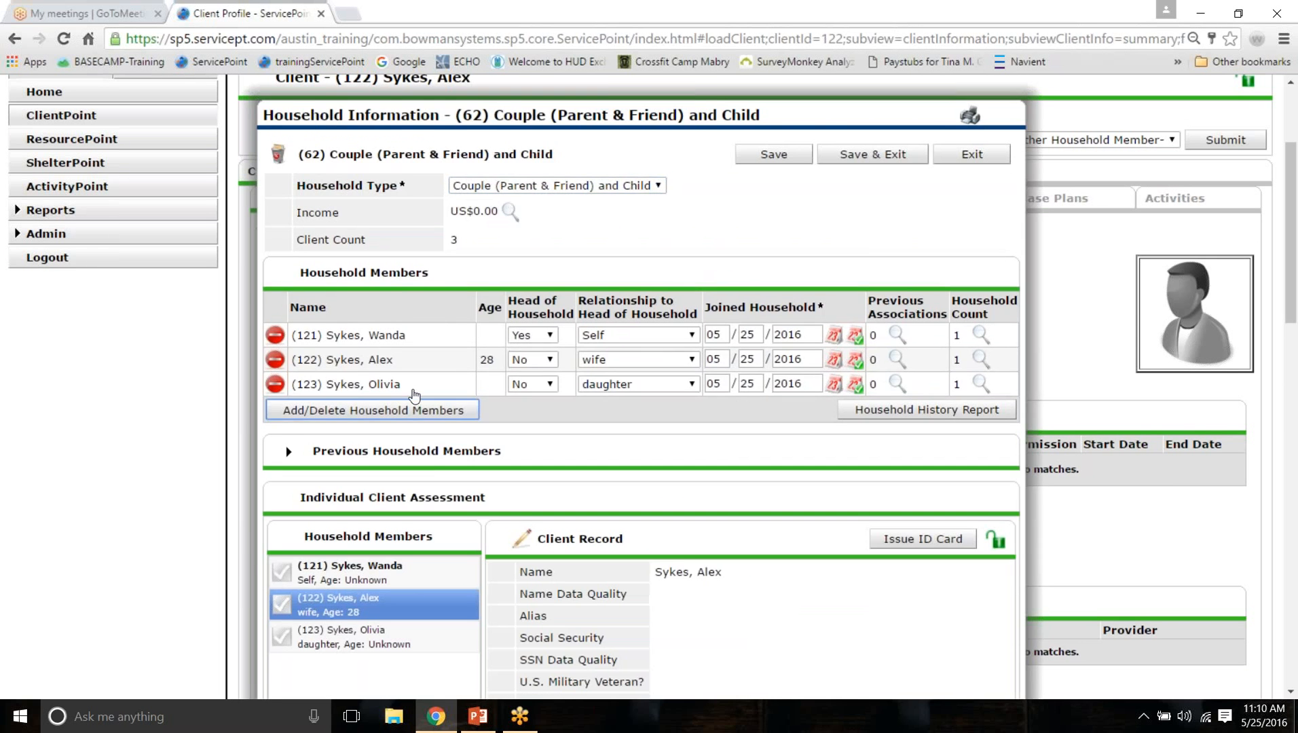
pyautogui.click(411, 398)
pyautogui.click(288, 419)
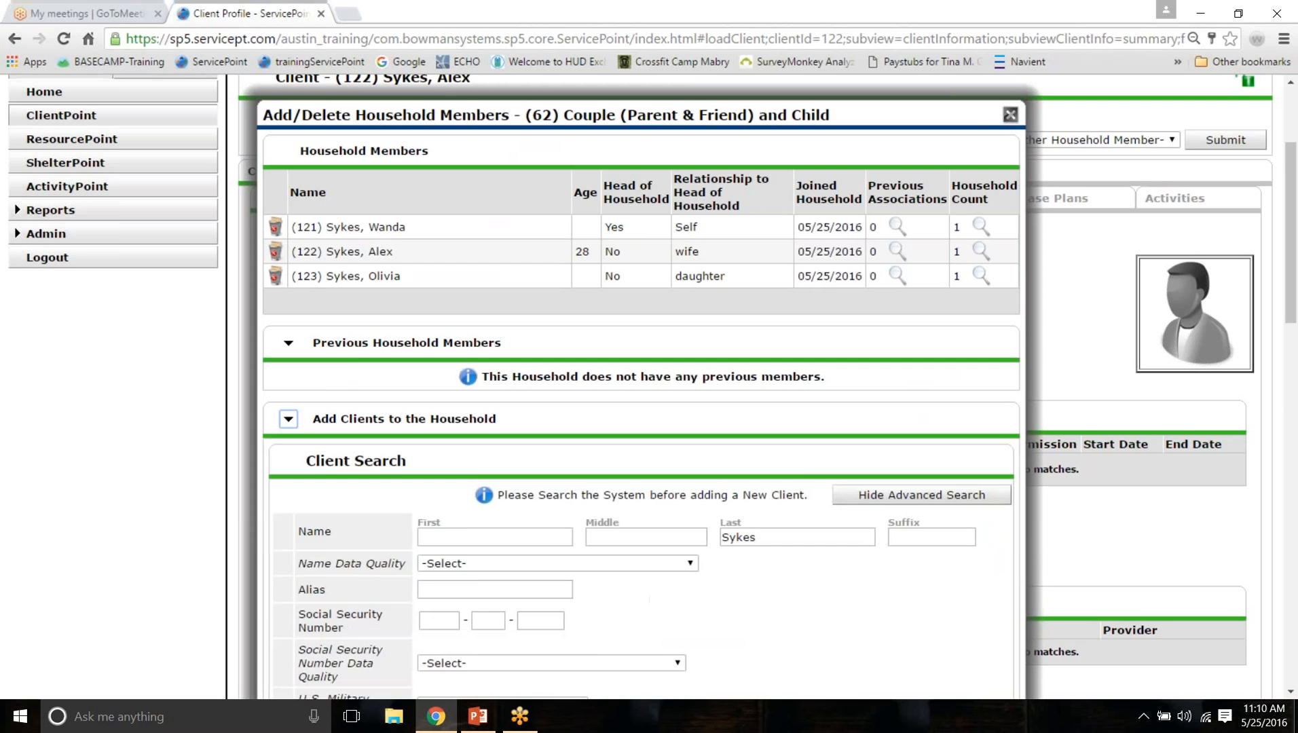
pyautogui.click(465, 531)
pyautogui.write('Tina')
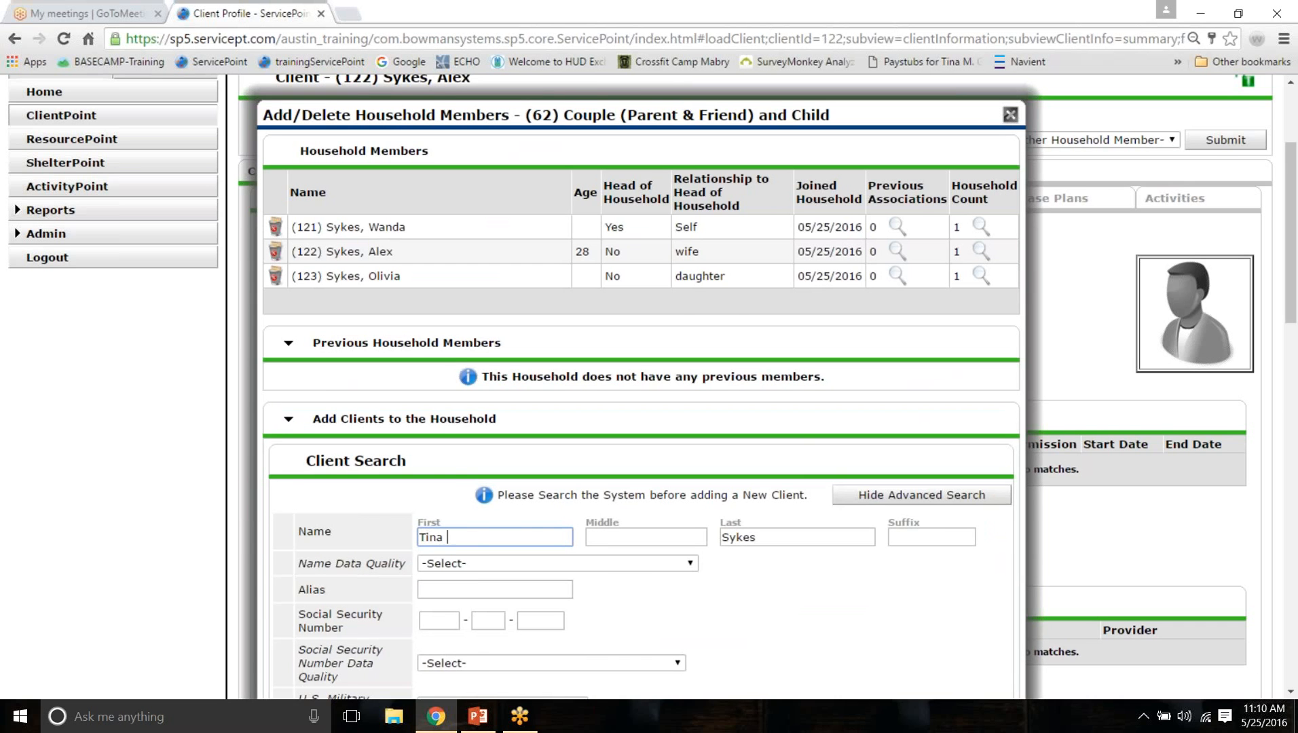
pyautogui.scroll(-10, 457, 479)
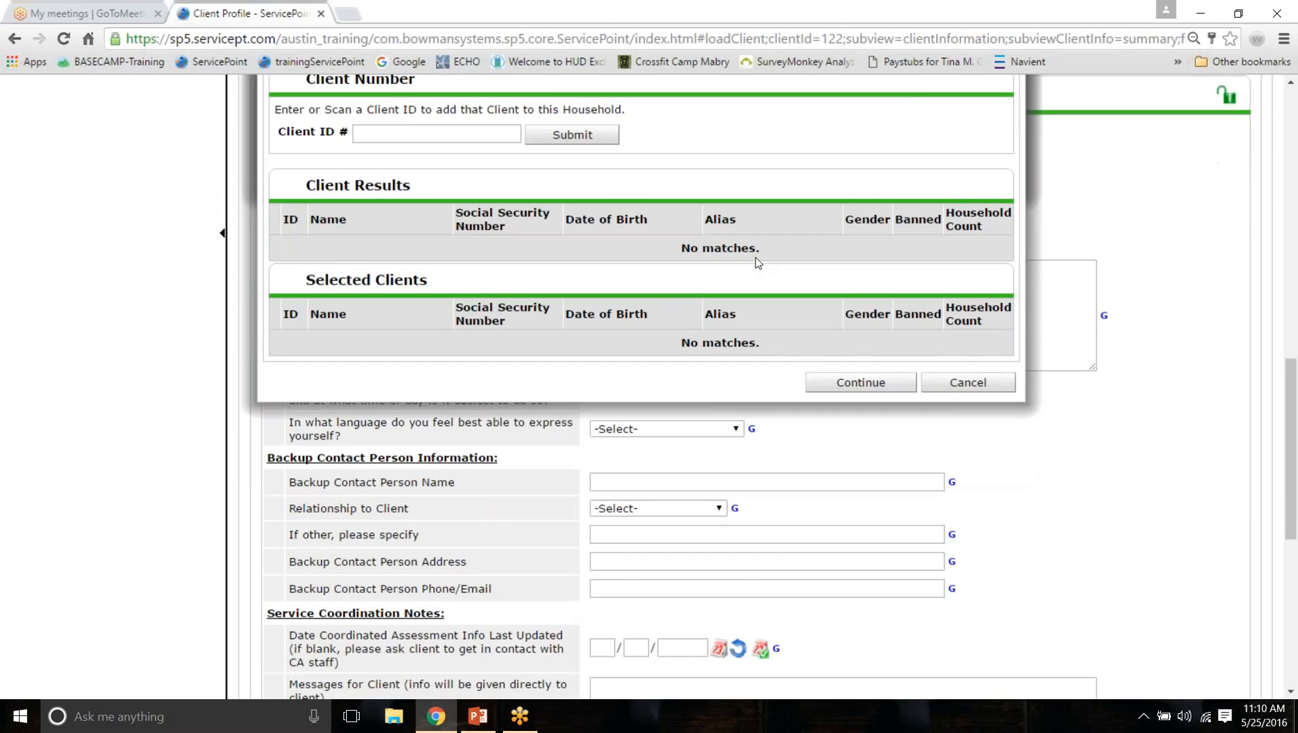
pyautogui.scroll(6, 758, 263)
pyautogui.moveTo(758, 198); pyautogui.dragTo(703, 196)
pyautogui.press('BackSpace')
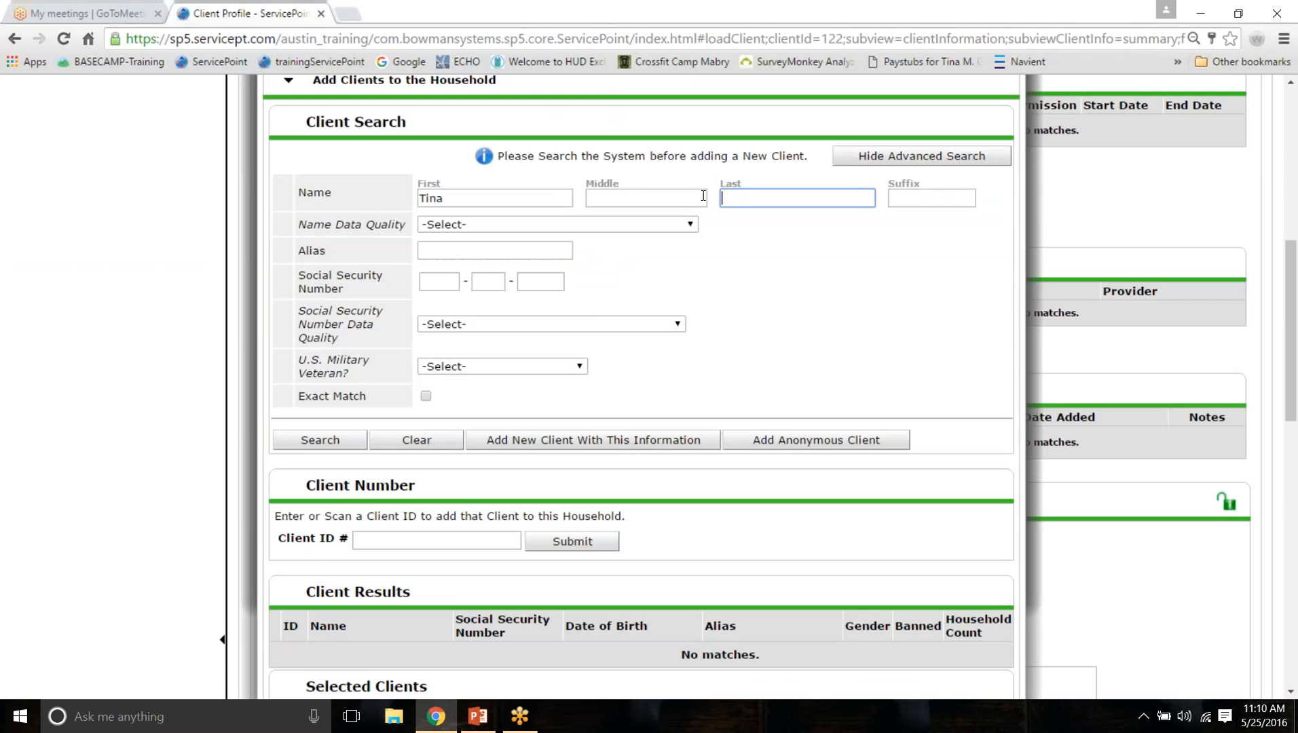
pyautogui.click(299, 445)
pyautogui.scroll(-5, 298, 451)
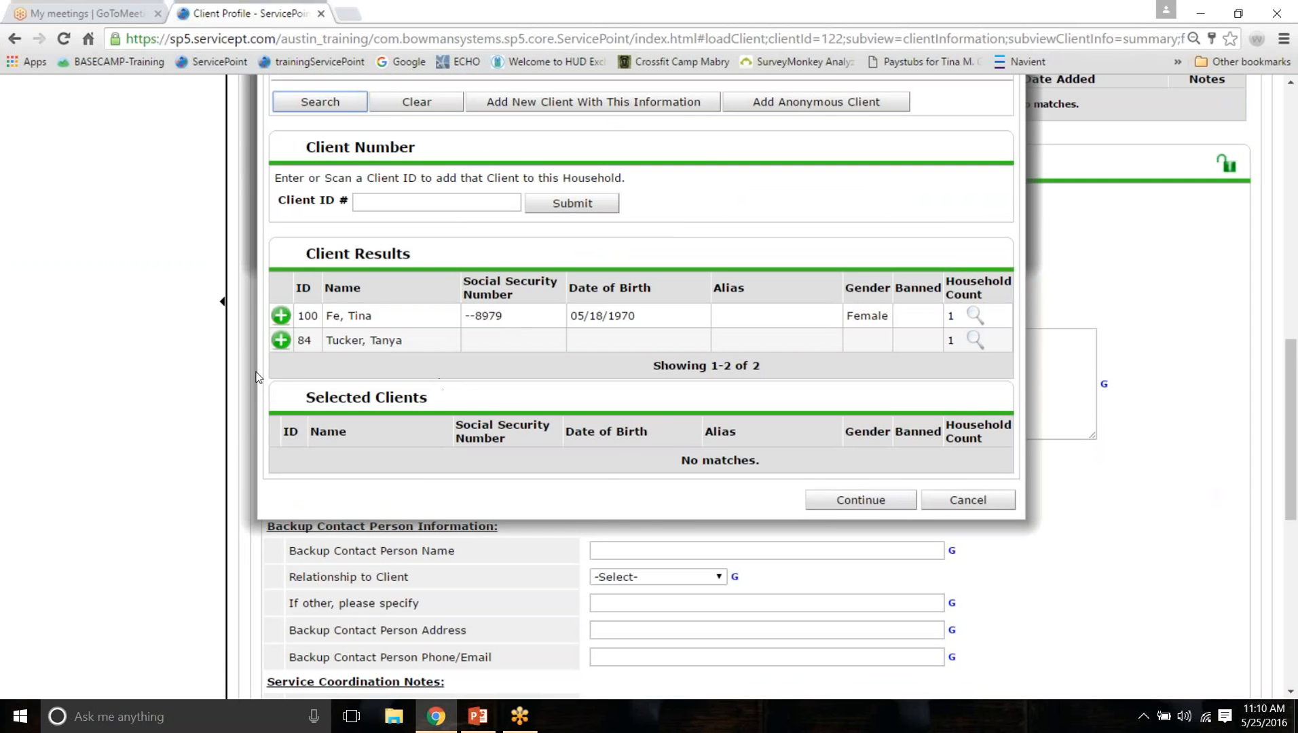
# Step: Add the first matching client to the household, and save and exit the household information
pyautogui.click(280, 316)
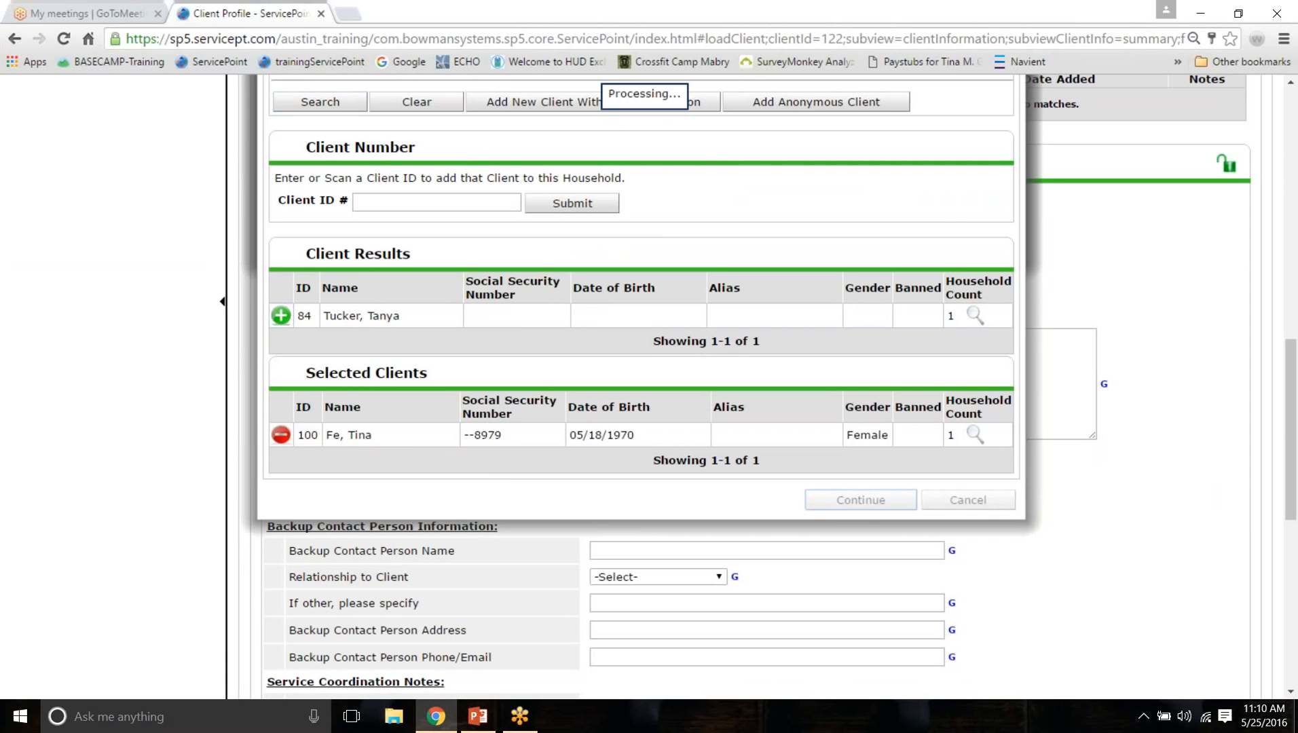
pyautogui.scroll(-7, 956, 565)
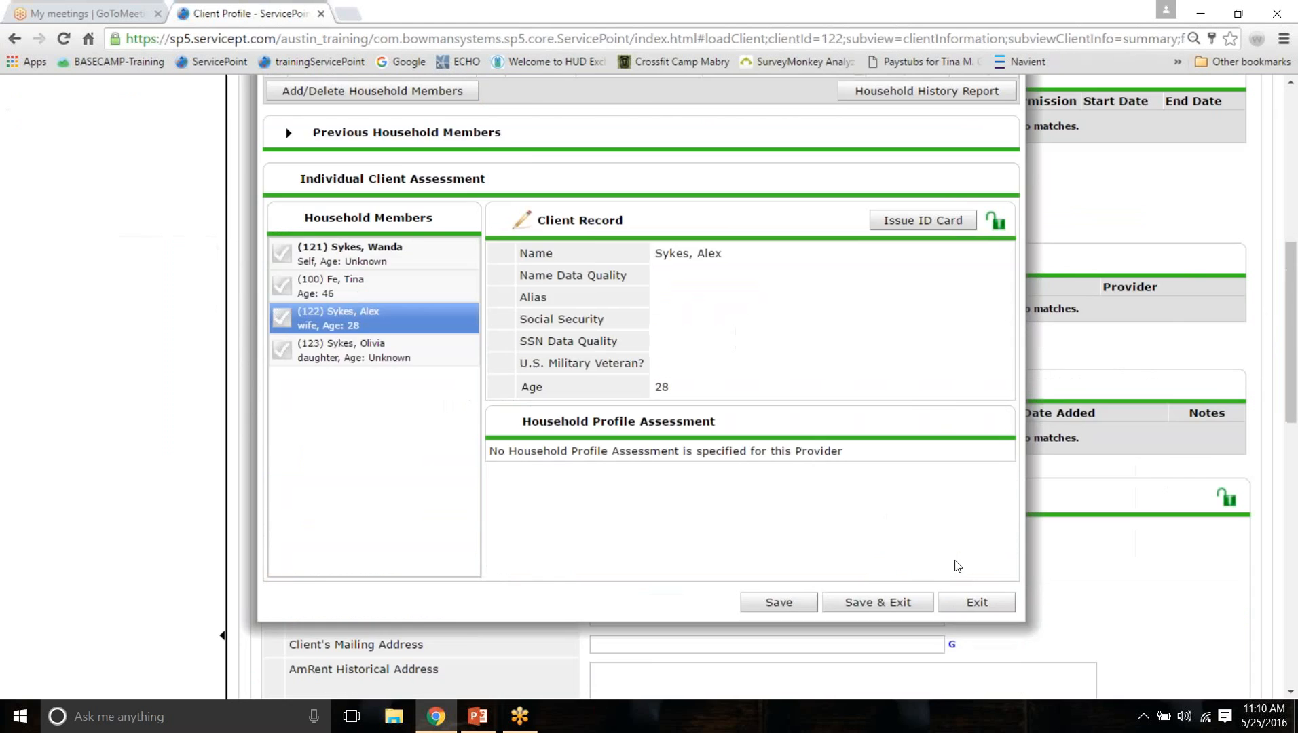
pyautogui.scroll(4, 985, 652)
pyautogui.scroll(-4, 881, 576)
pyautogui.click(878, 623)
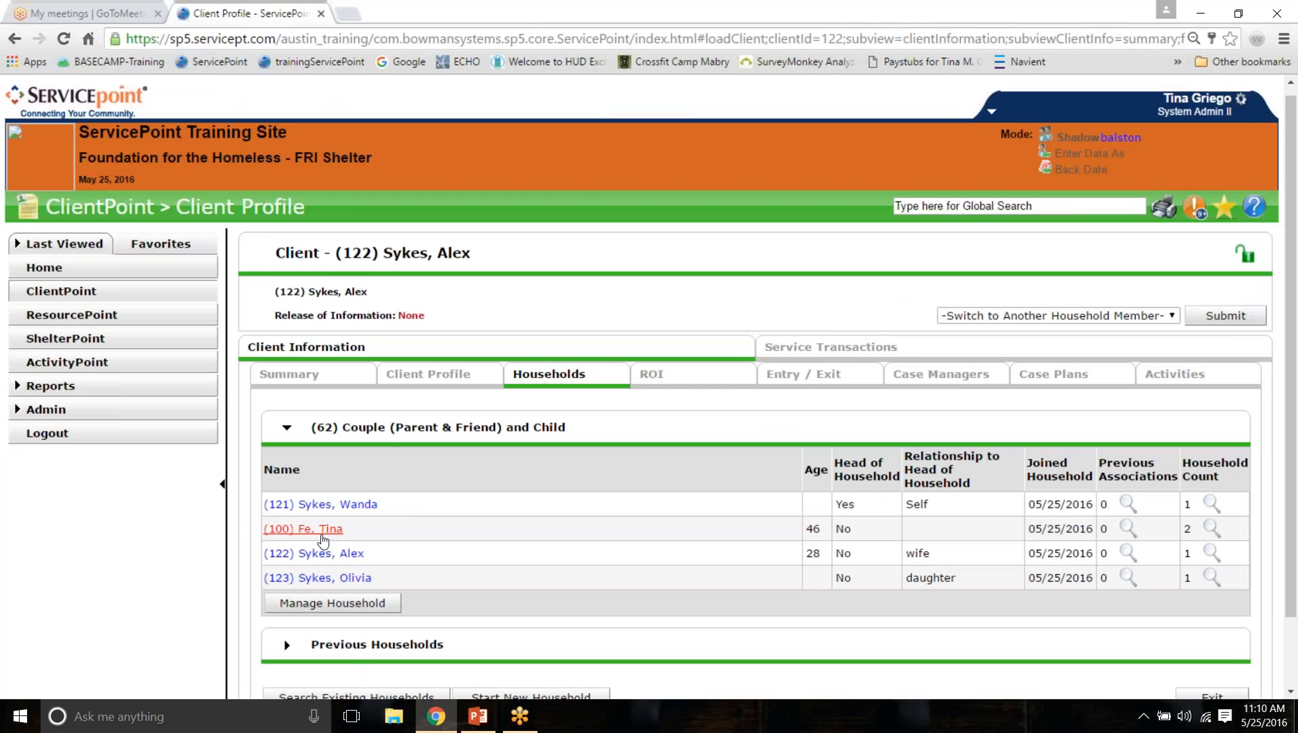
pyautogui.scroll(-2, 429, 509)
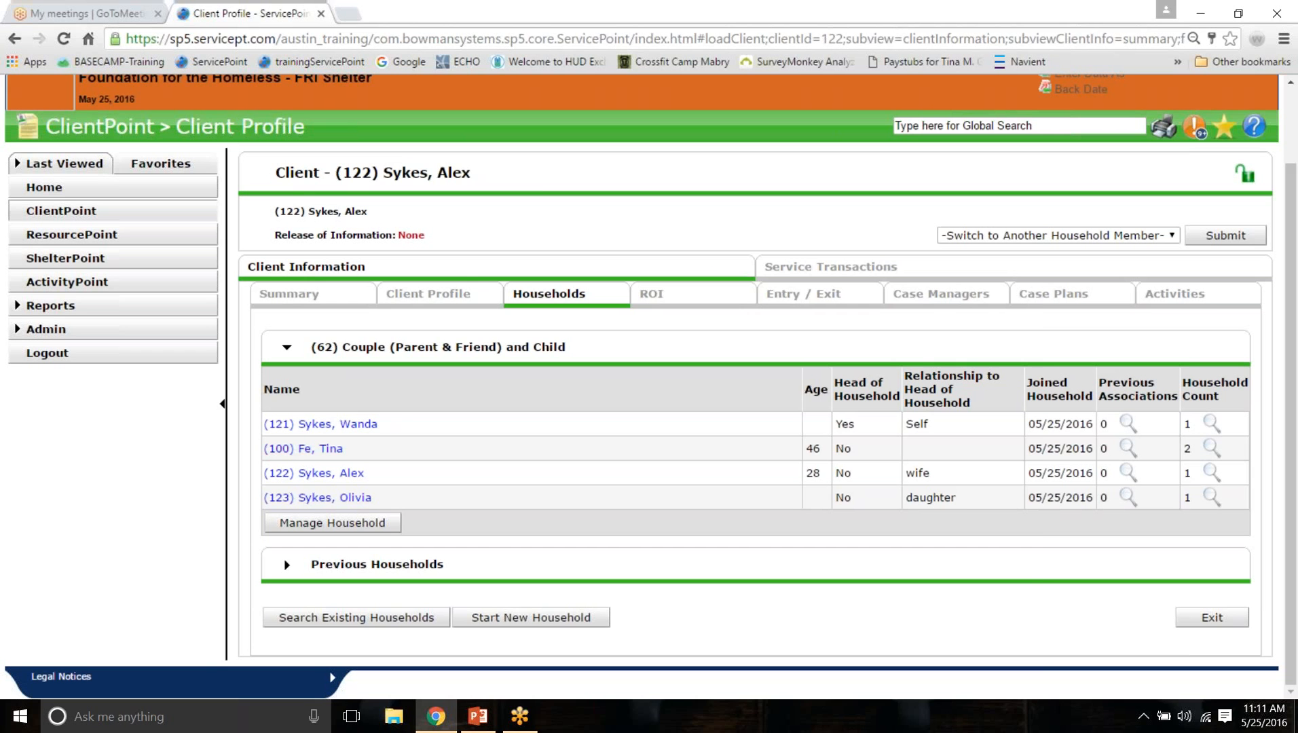
# Step: Open the household for management and try to mark the newly added client as having left the household
pyautogui.click(313, 526)
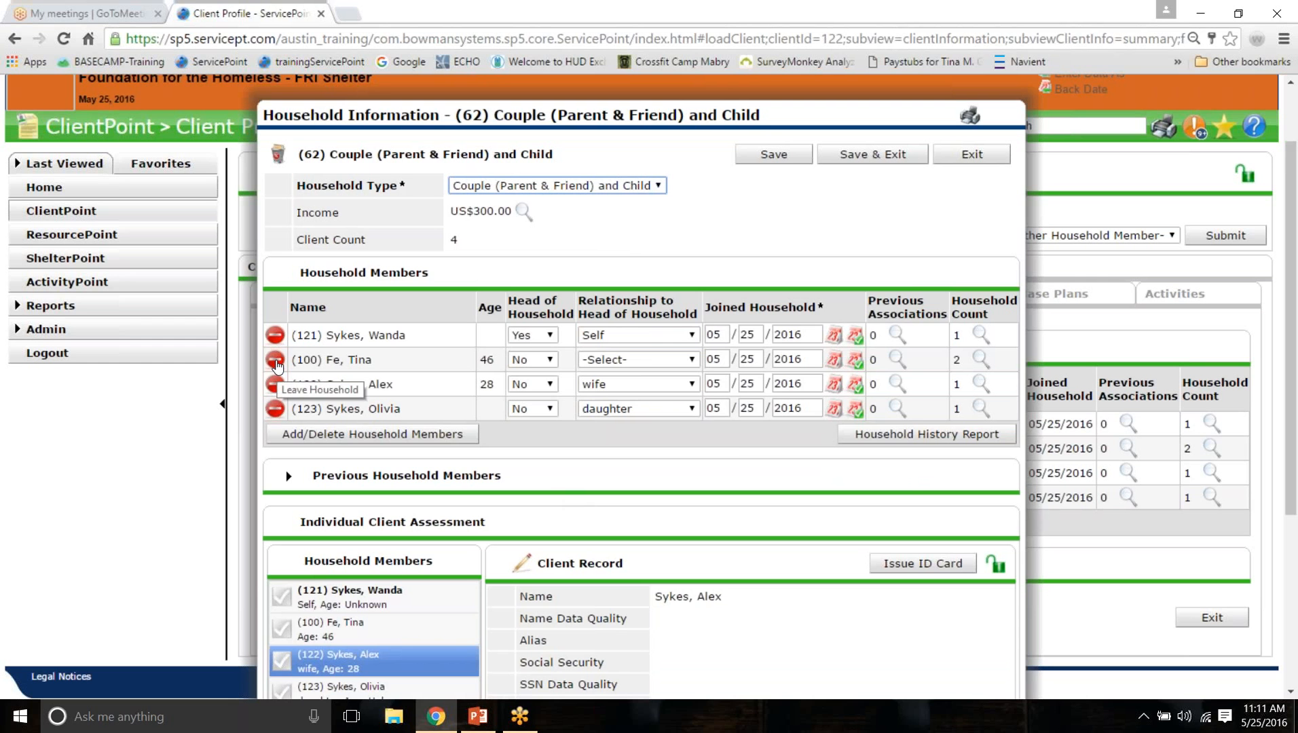
pyautogui.click(275, 361)
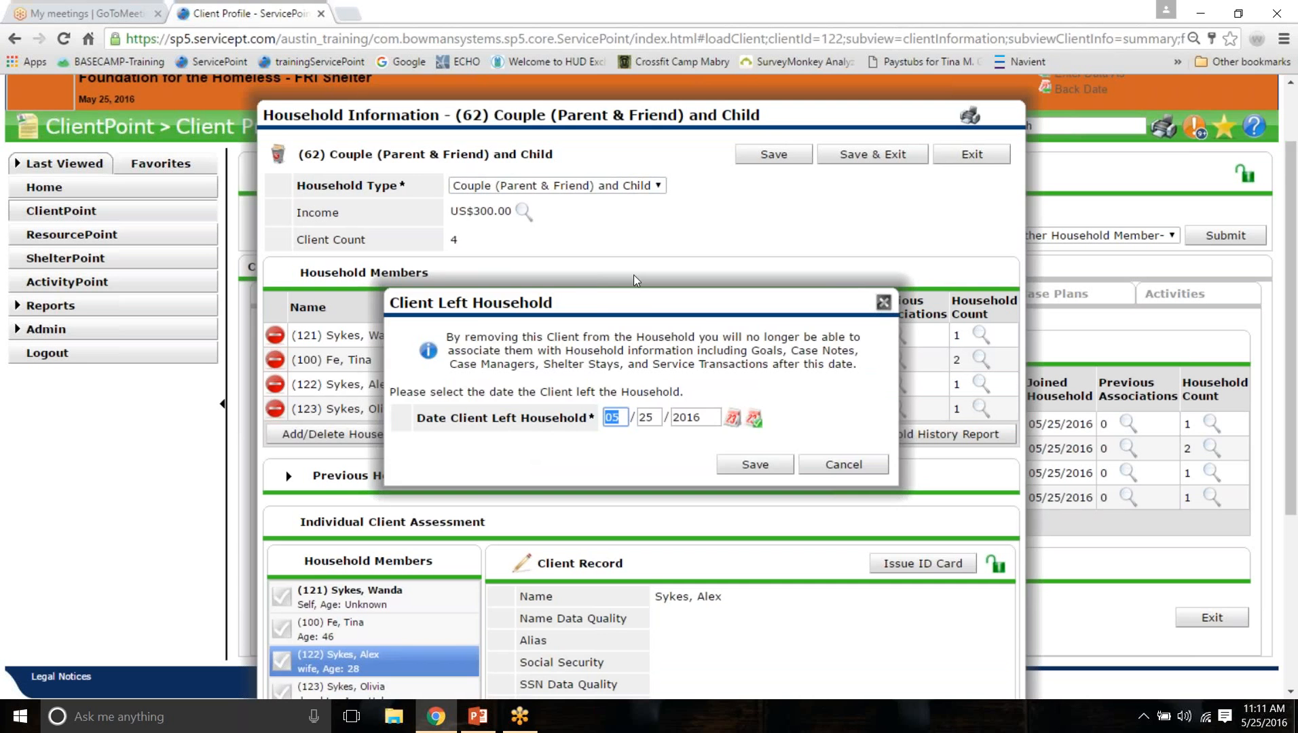
pyautogui.click(884, 303)
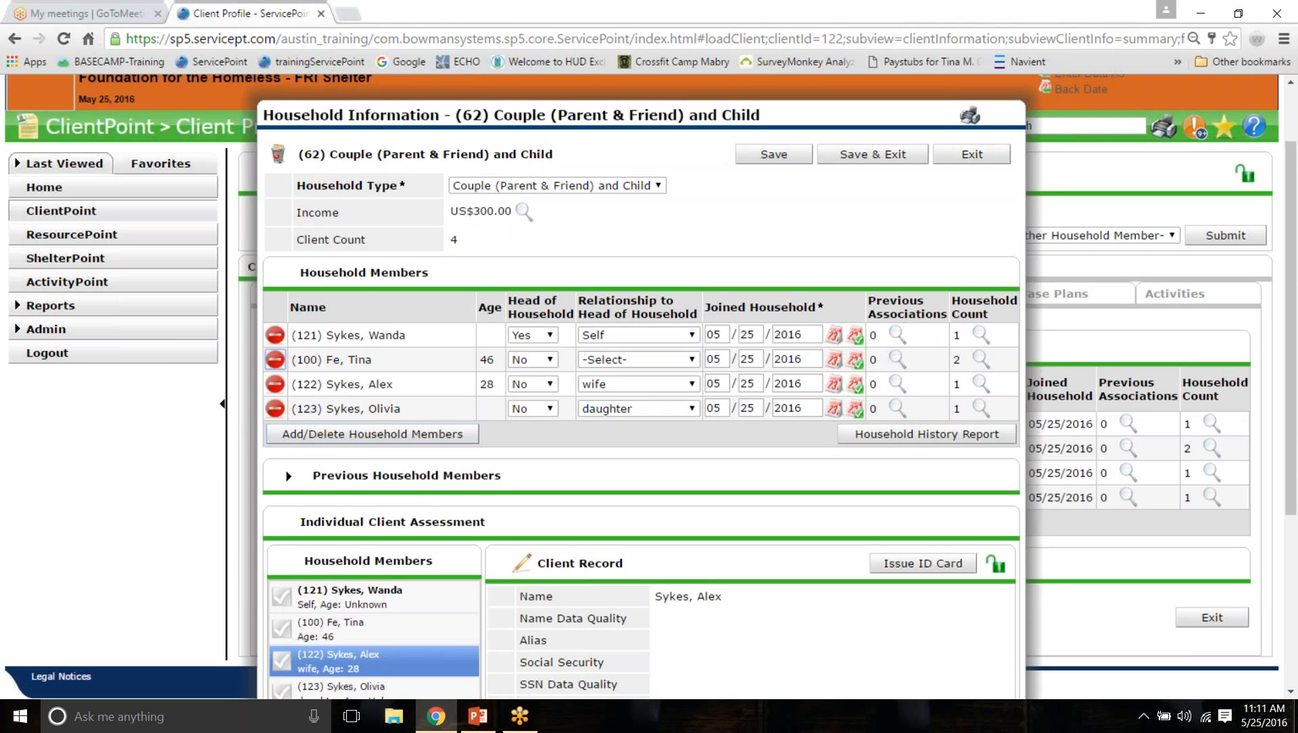
# Step: Delete the newly added client's association with the household completely and return to the household information
pyautogui.click(293, 435)
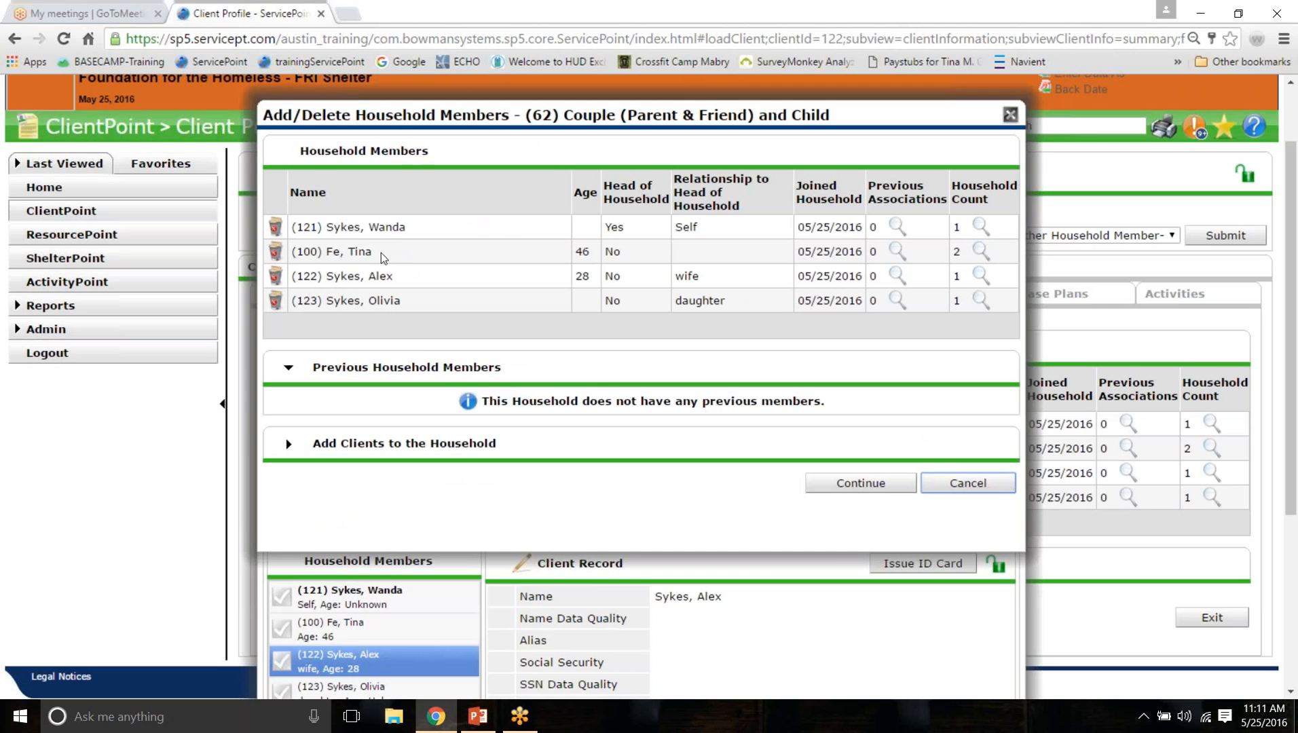
pyautogui.moveTo(381, 253); pyautogui.dragTo(277, 253)
pyautogui.click(276, 252)
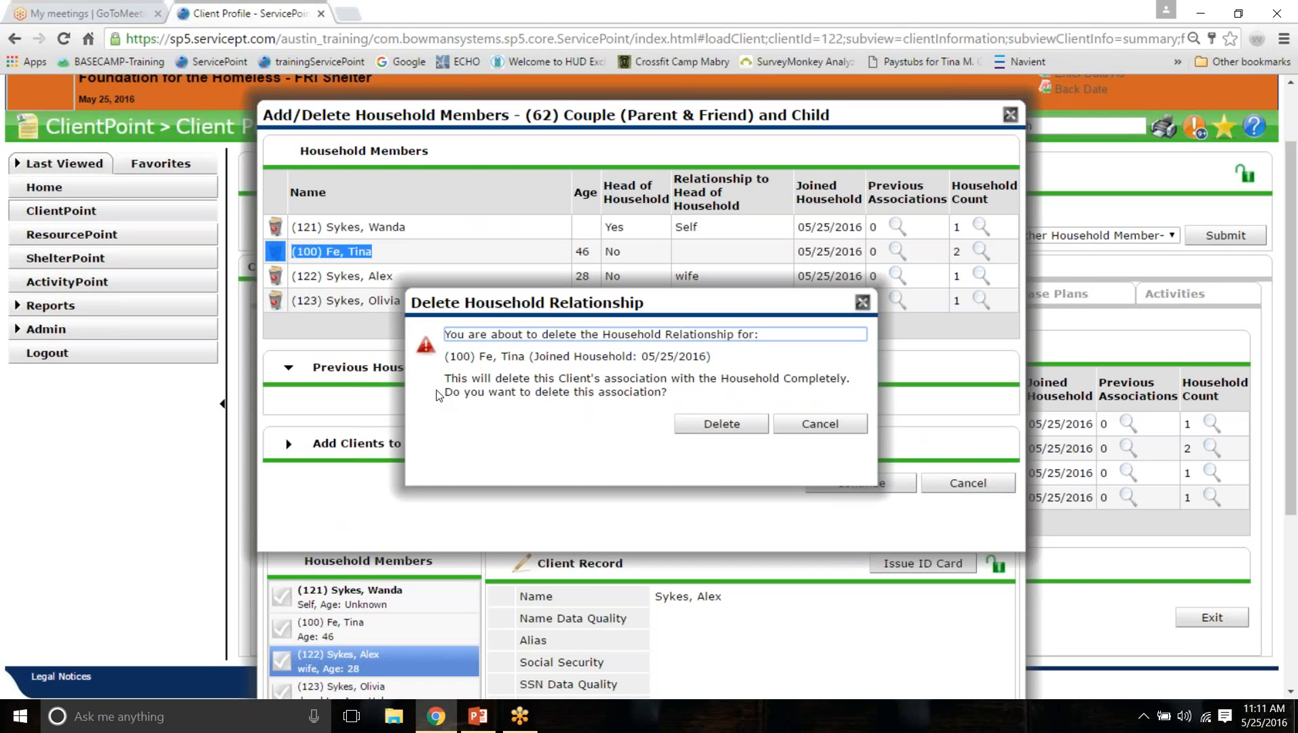
pyautogui.click(734, 394)
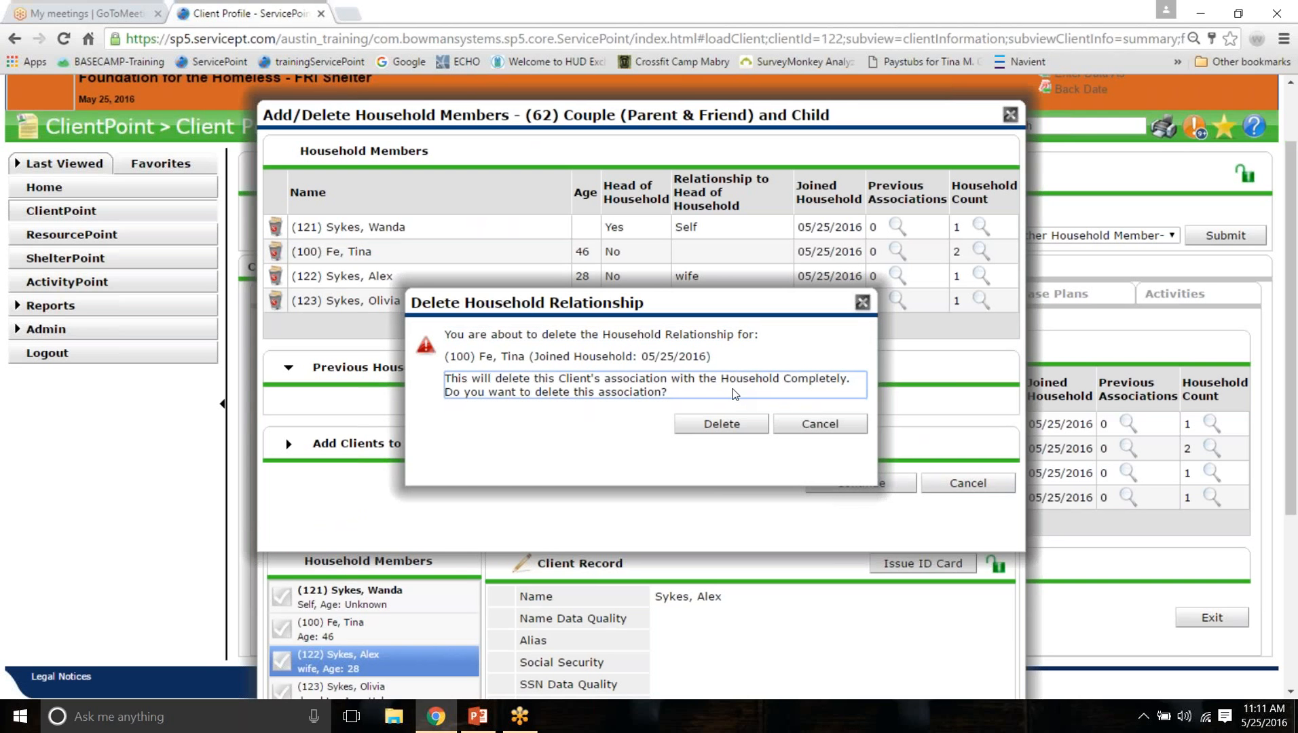
pyautogui.click(728, 430)
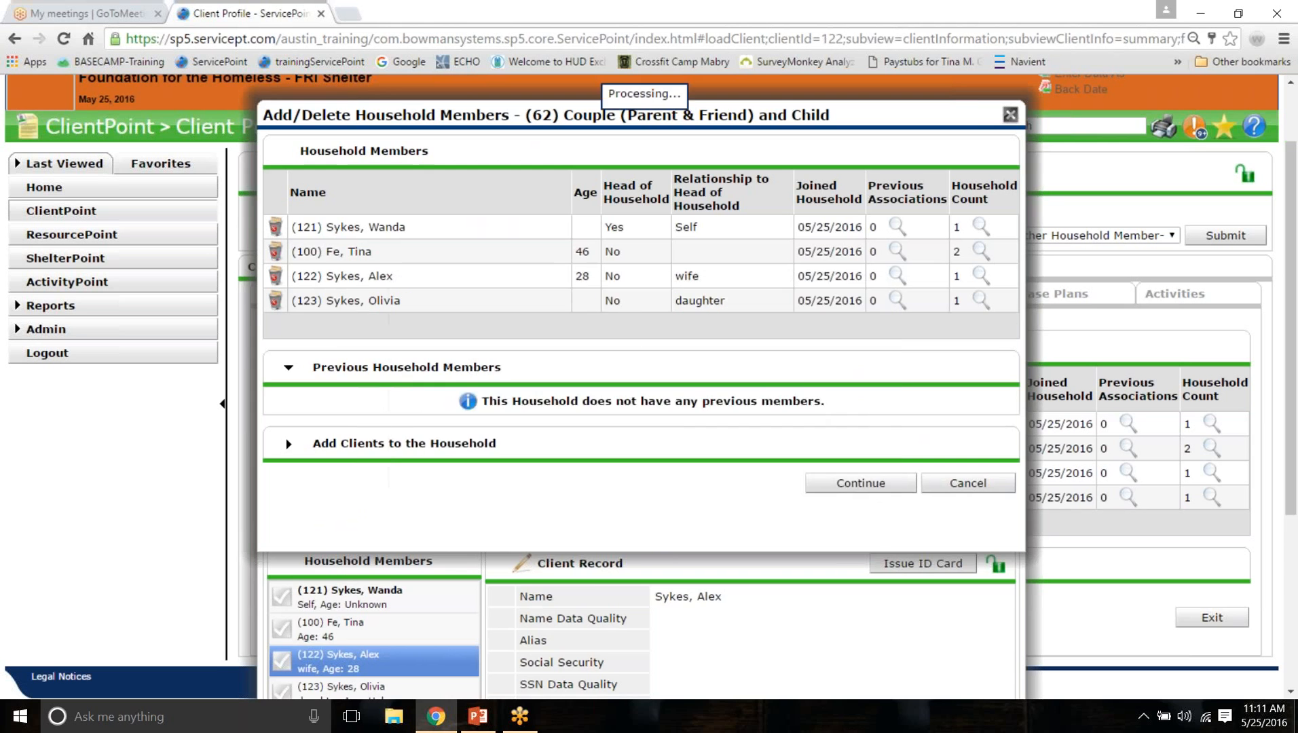
pyautogui.click(846, 462)
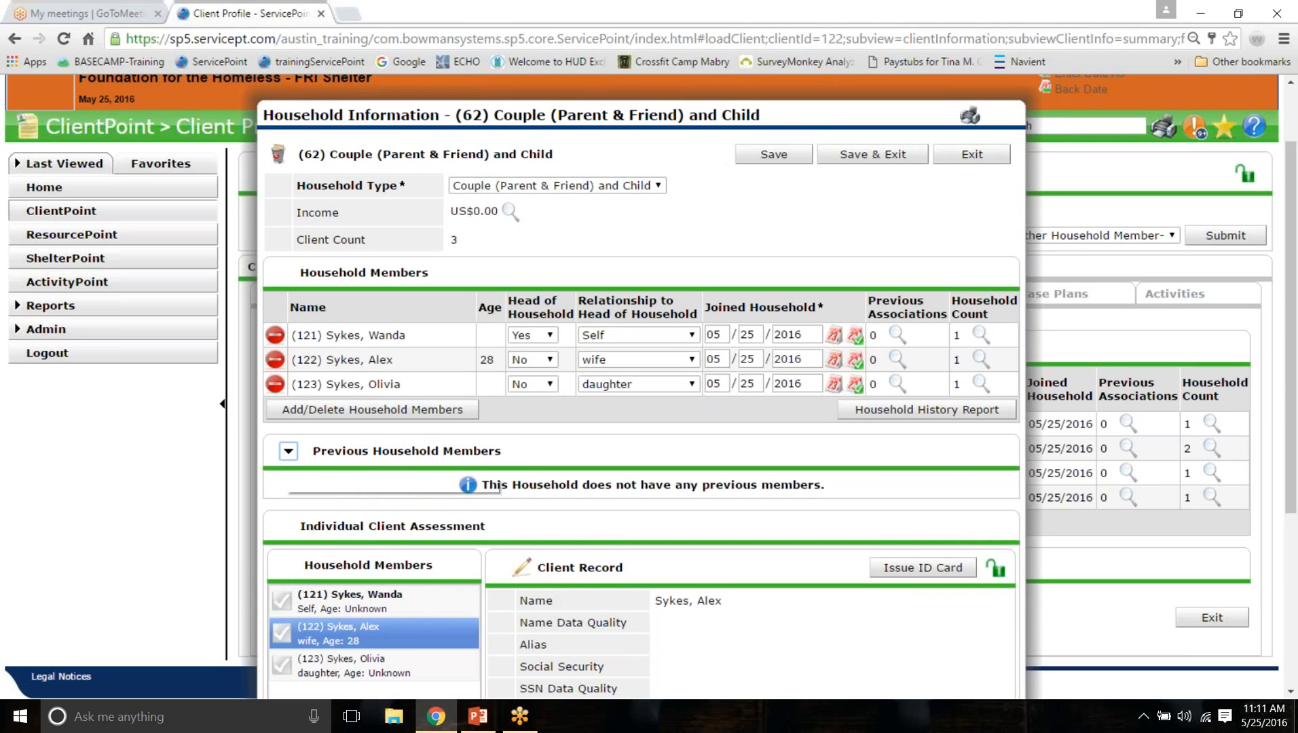
# Step: Check the household's Previous Household Members section, and save and exit the household information
pyautogui.tripleClick(774, 485)
pyautogui.scroll(-1, 685, 530)
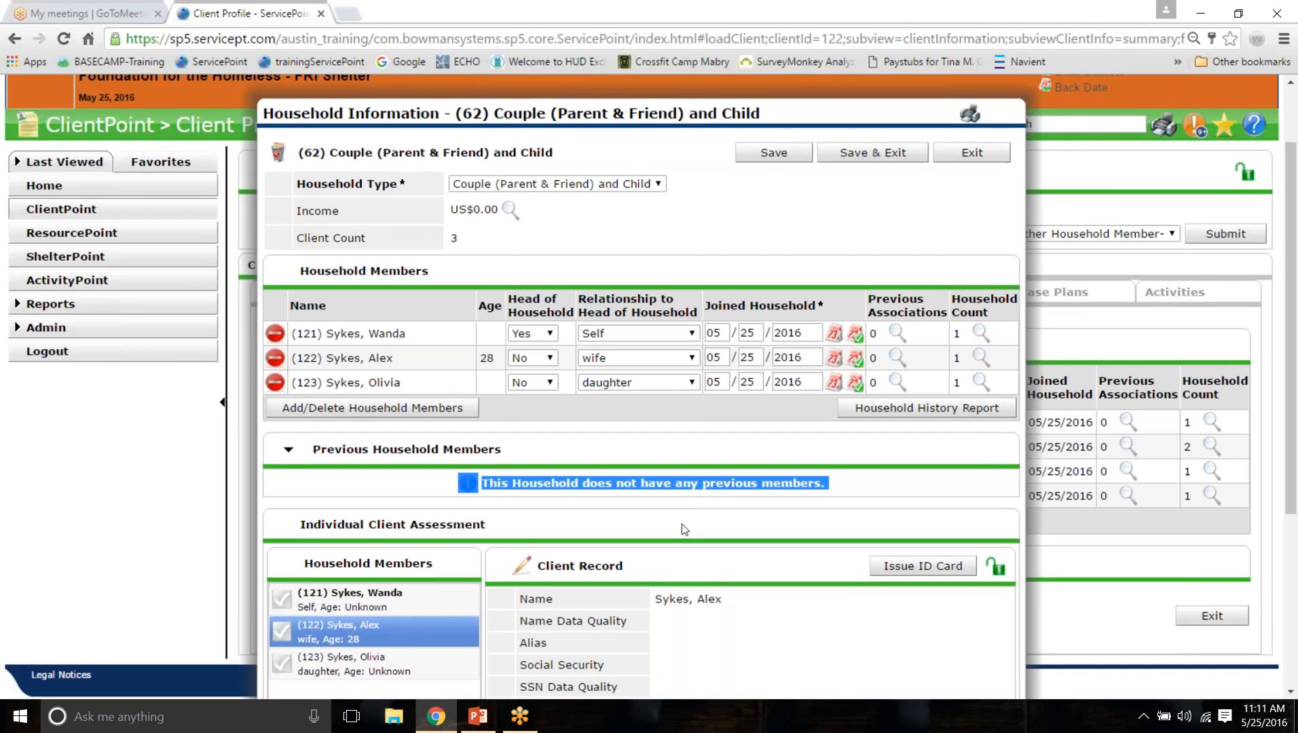
pyautogui.scroll(-4, 685, 530)
pyautogui.click(873, 670)
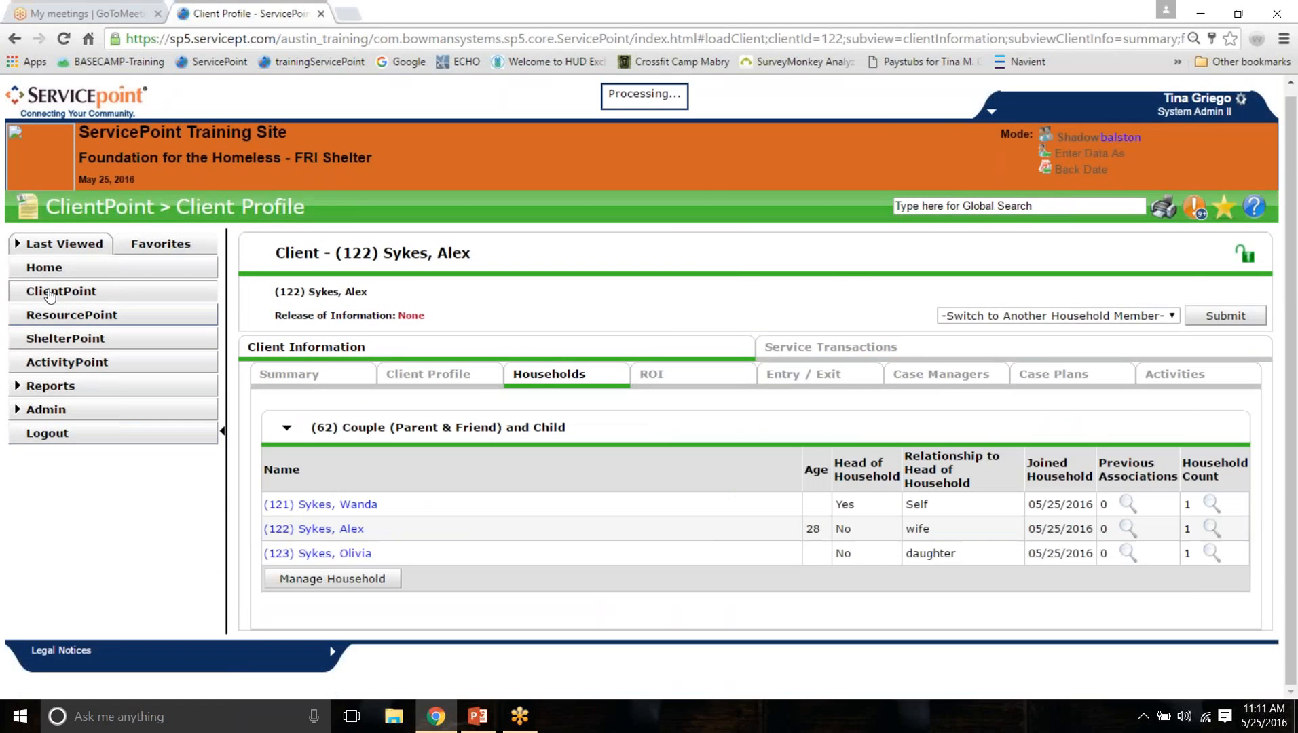
# Step: Search ClientPoint for the client removed from the household by first name and open that client's profile
pyautogui.click(37, 275)
pyautogui.click(64, 292)
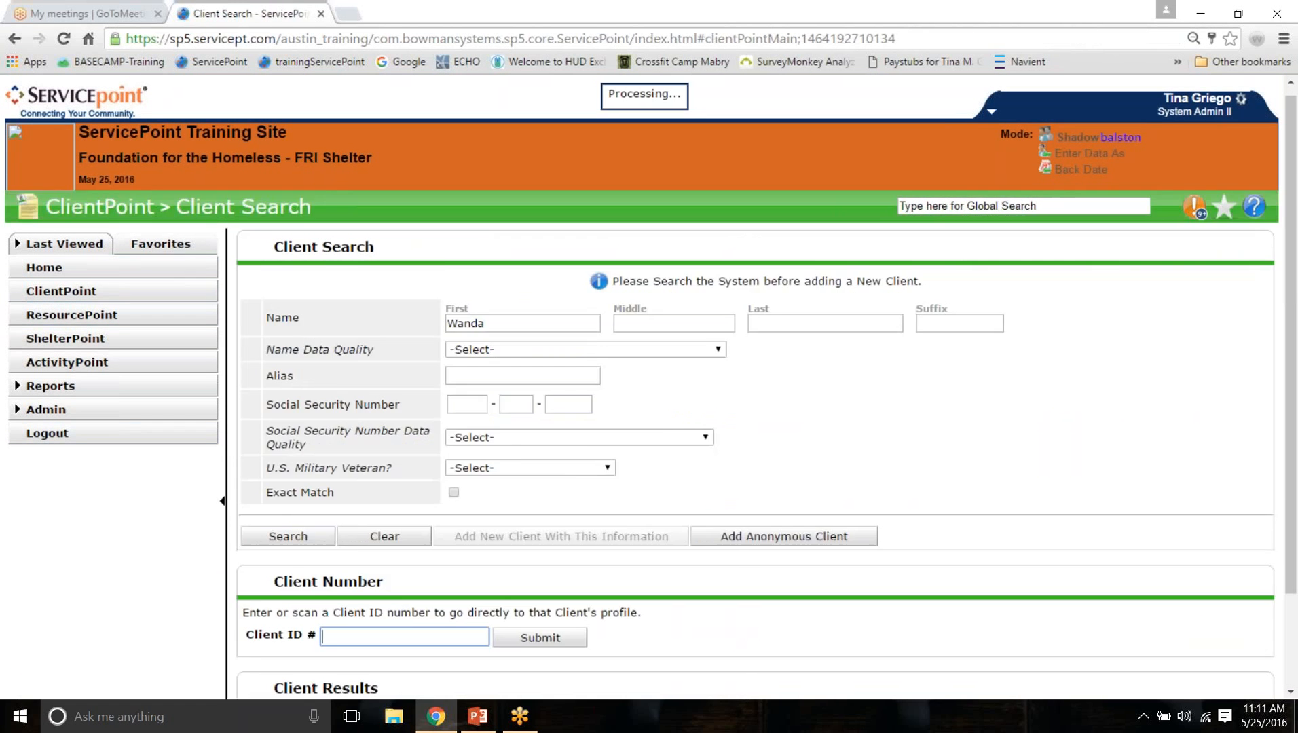
pyautogui.scroll(-3, 643, 307)
pyautogui.click(384, 397)
pyautogui.scroll(3, 389, 385)
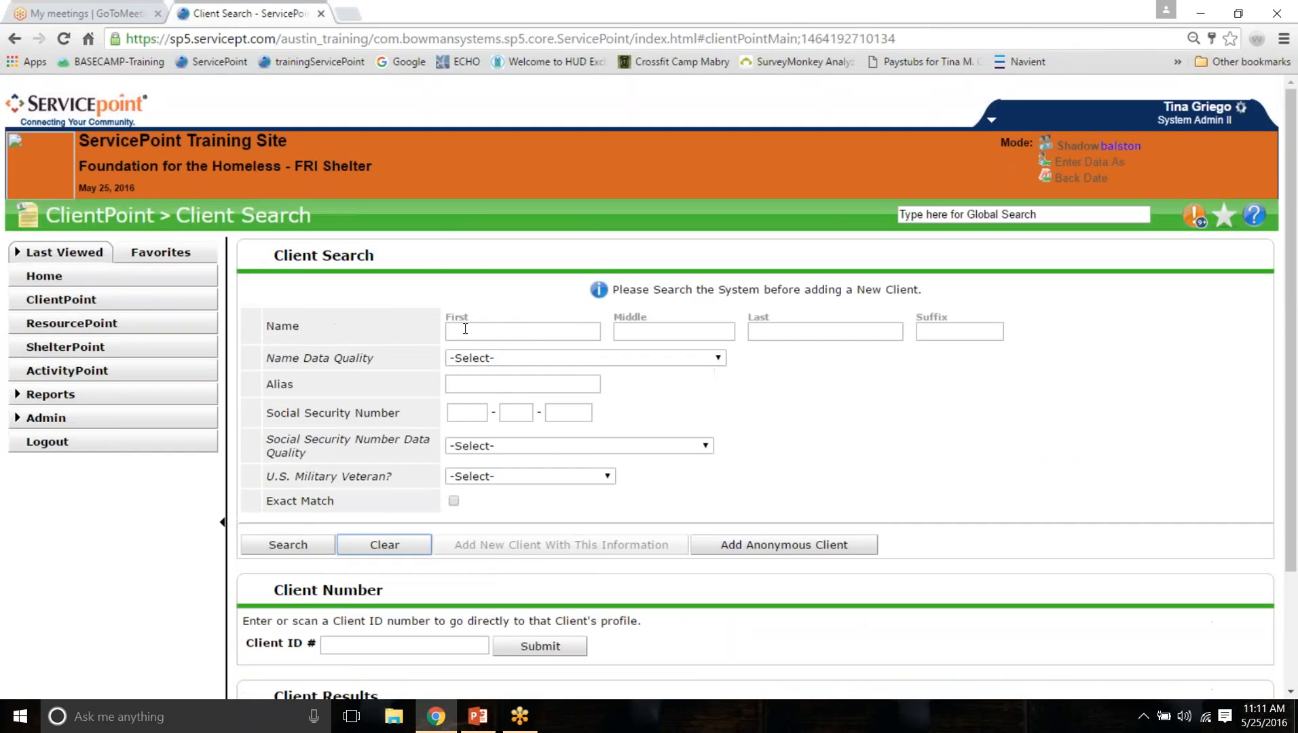
pyautogui.click(465, 331)
pyautogui.write('Tina')
pyautogui.press('Return')
pyautogui.scroll(-3, 421, 475)
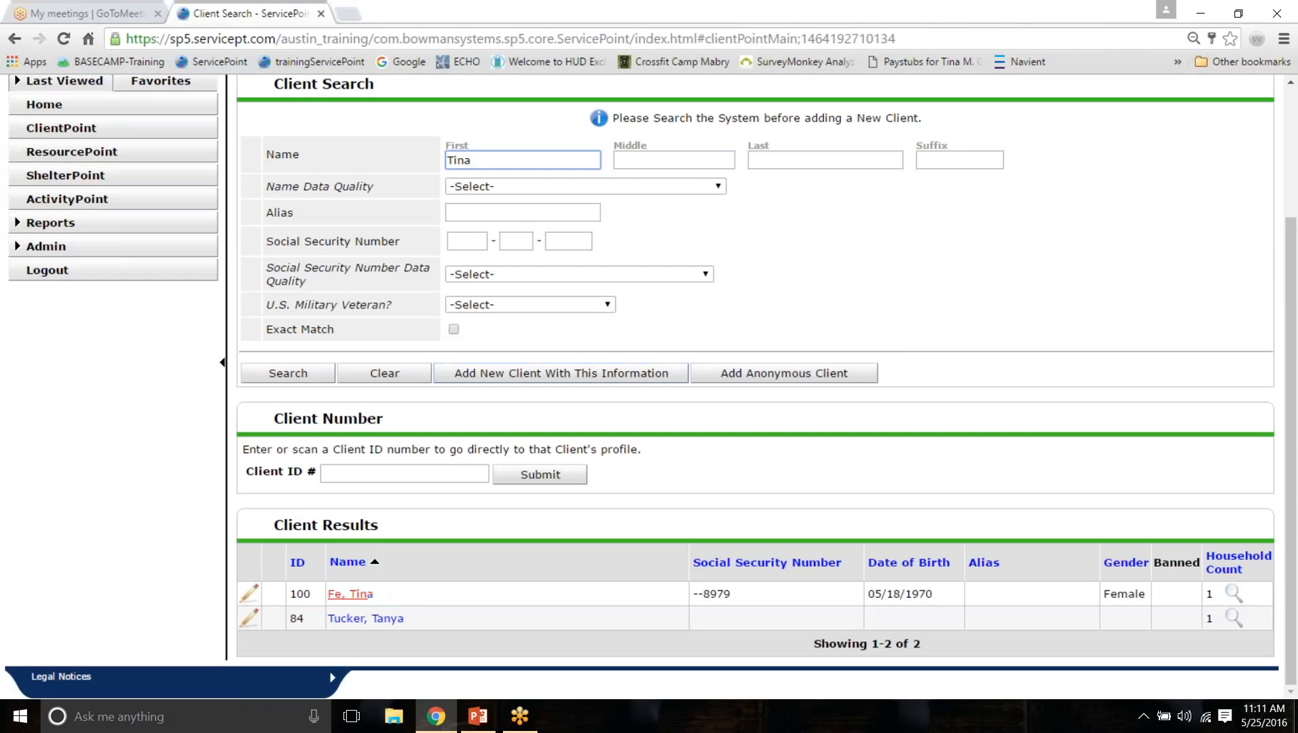
pyautogui.click(372, 595)
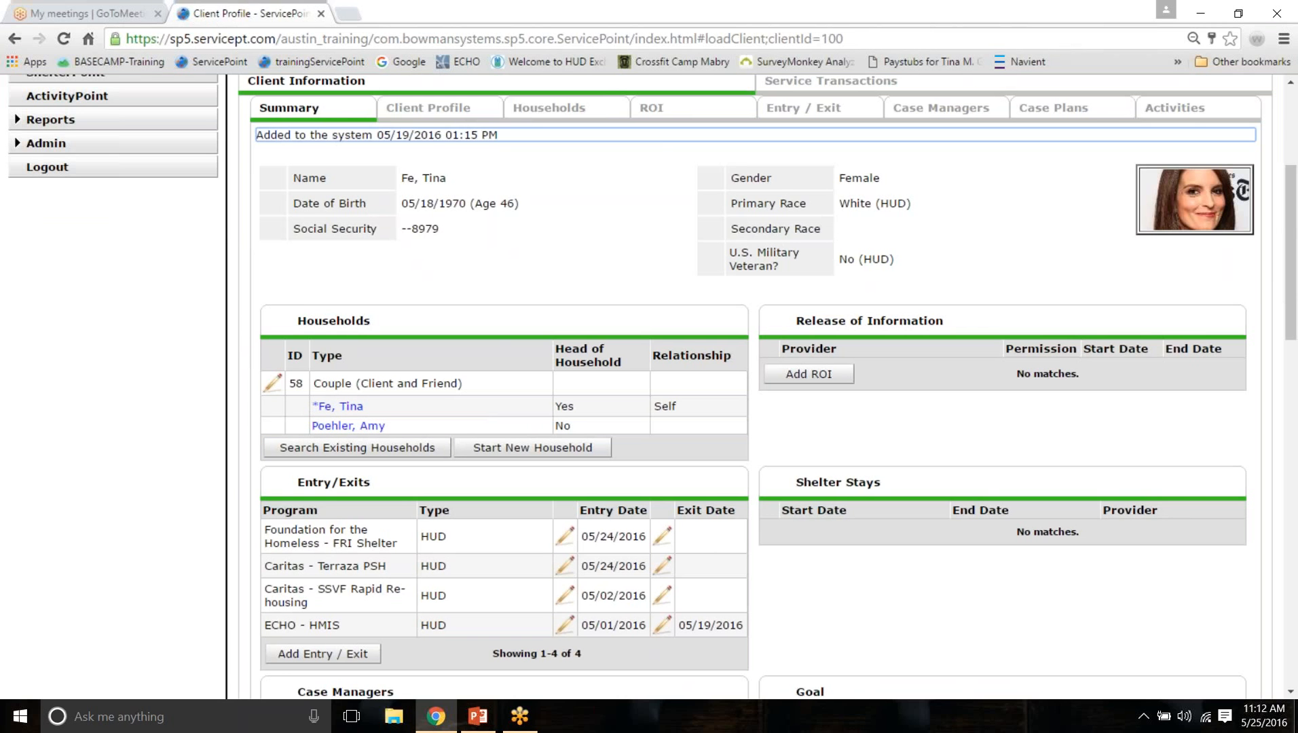
# Step: Examine the removed client's current and previous households
pyautogui.click(591, 108)
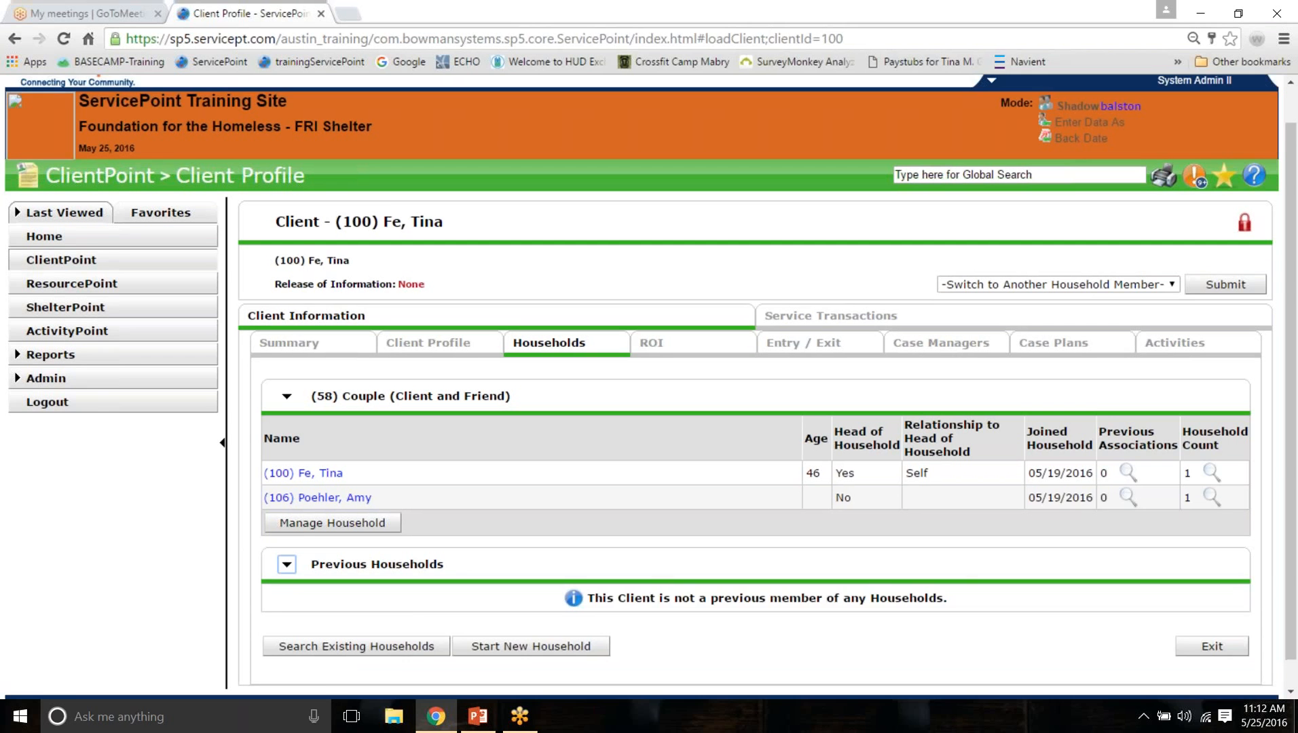
pyautogui.scroll(-1, 971, 582)
pyautogui.moveTo(971, 581); pyautogui.dragTo(524, 589)
pyautogui.click(745, 633)
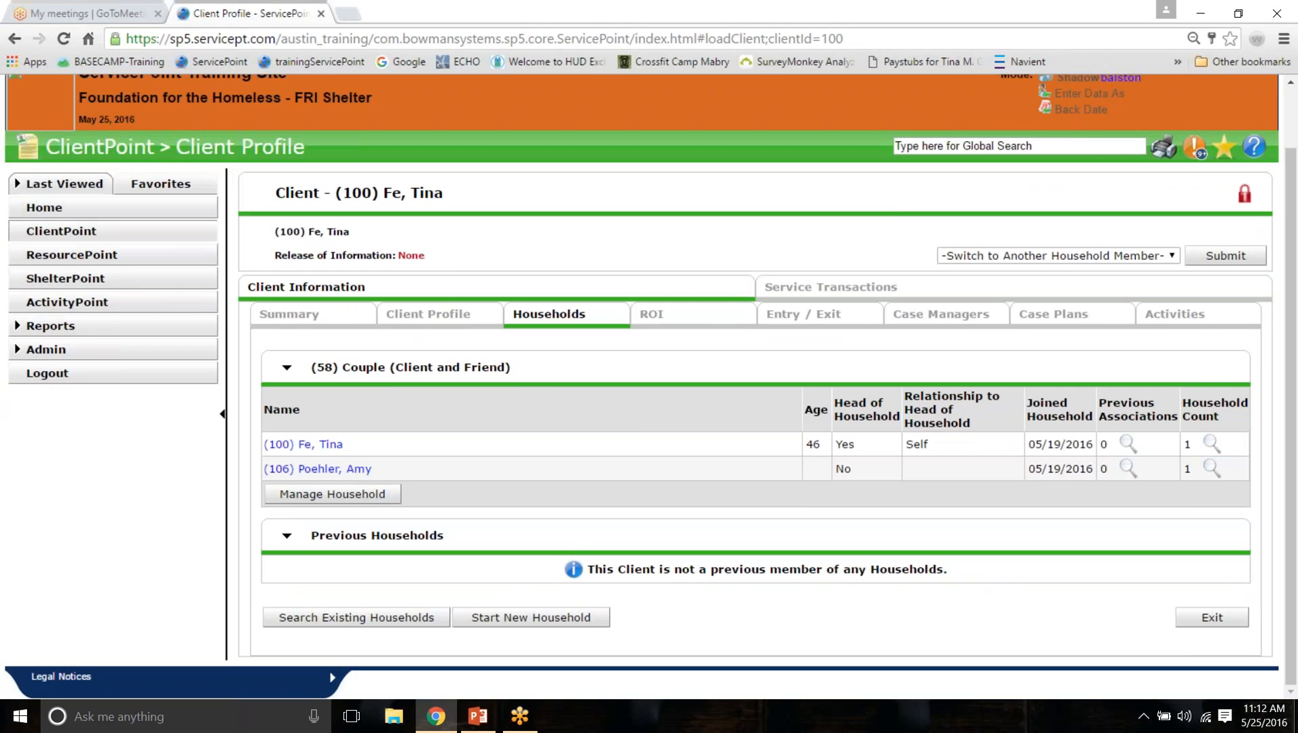
# Step: Open the shelter household head's profile from the recently viewed clients and check the household's current members
pyautogui.click(60, 183)
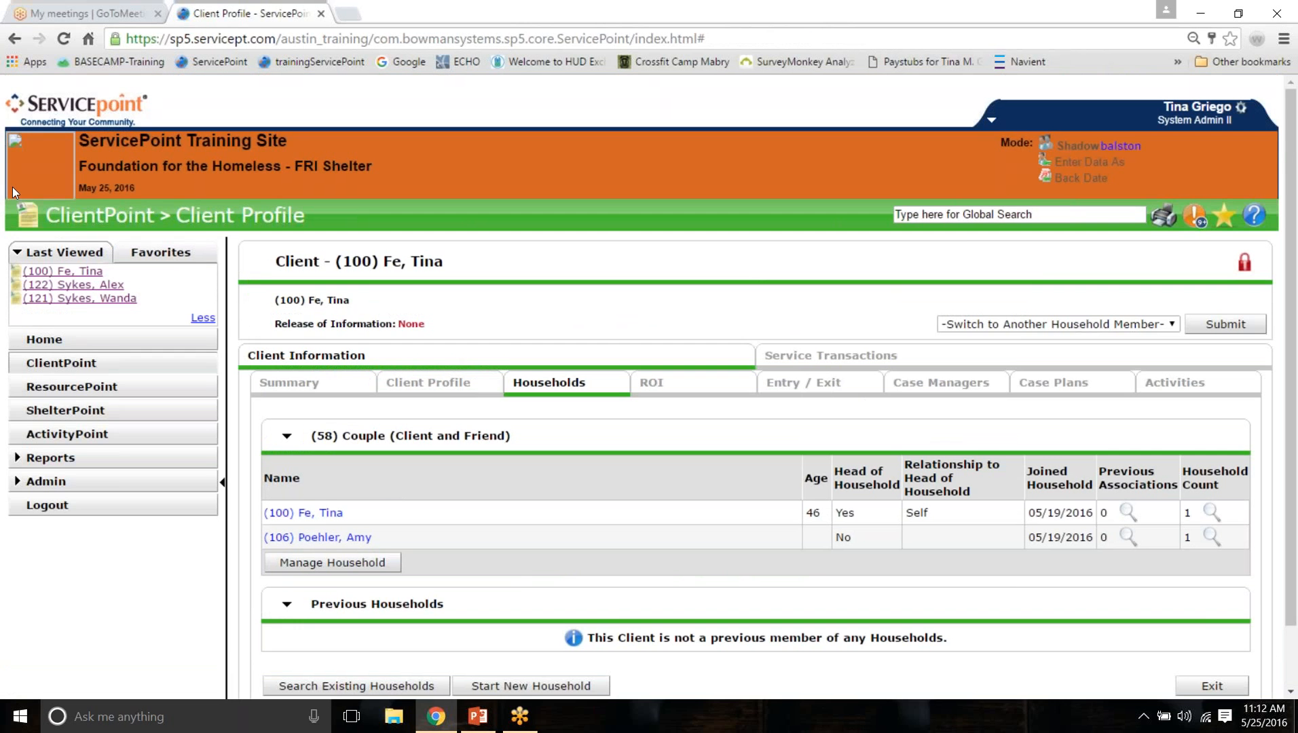
pyautogui.click(96, 300)
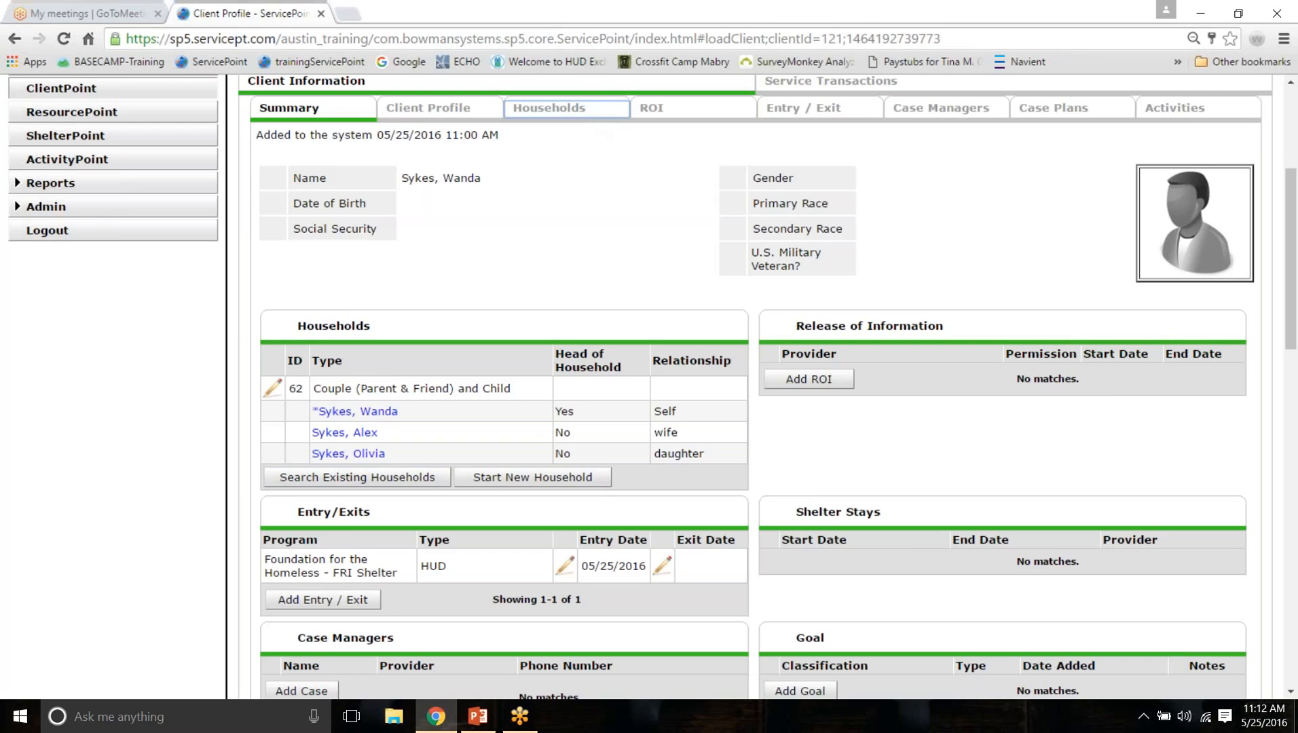
pyautogui.click(584, 110)
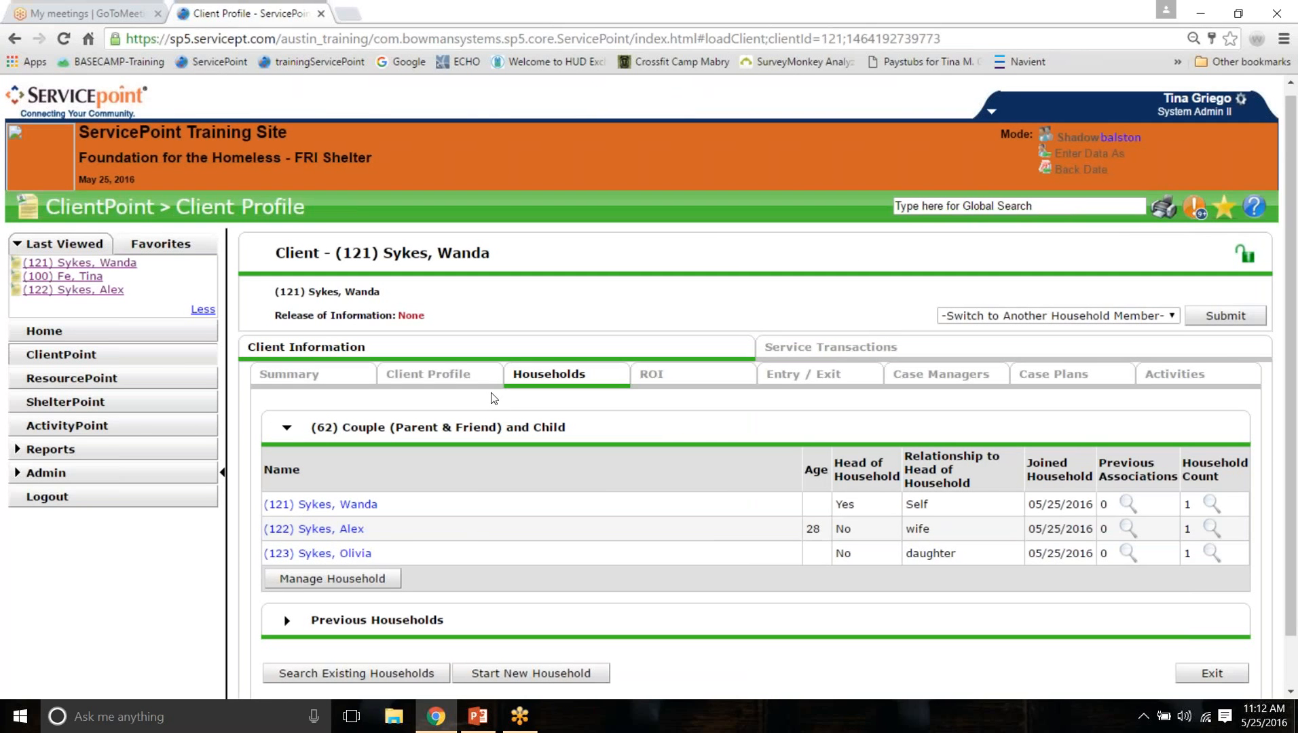
# Step: Switch to PowerPoint and present the "Our Three families" slide from the household training deck
pyautogui.click(477, 717)
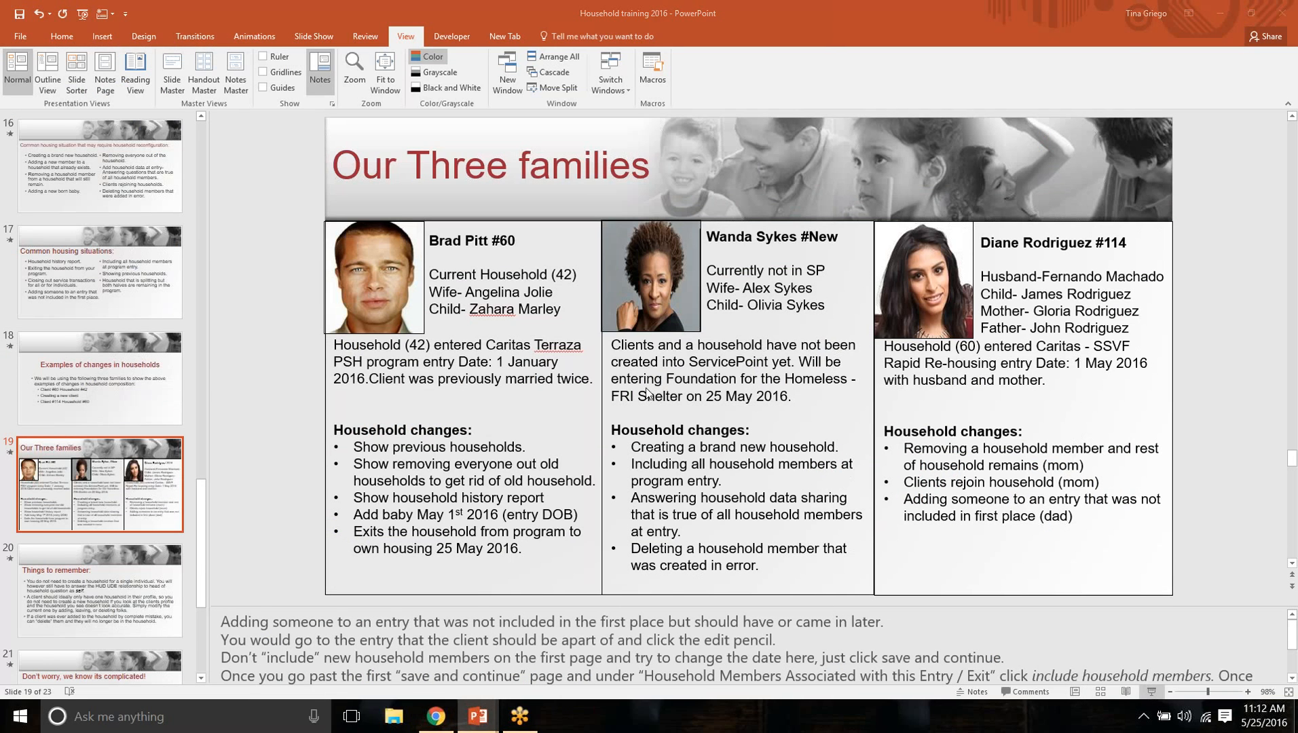
pyautogui.hotkey('shift', 'F5')
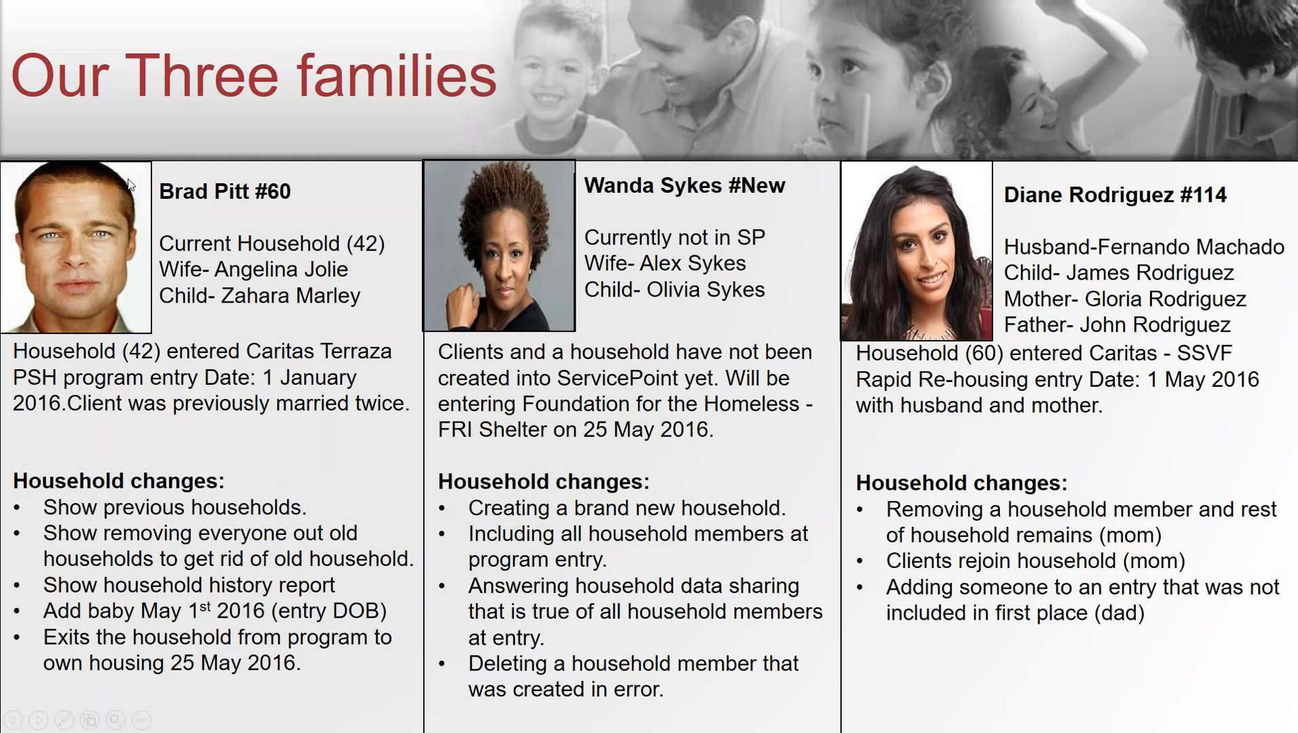
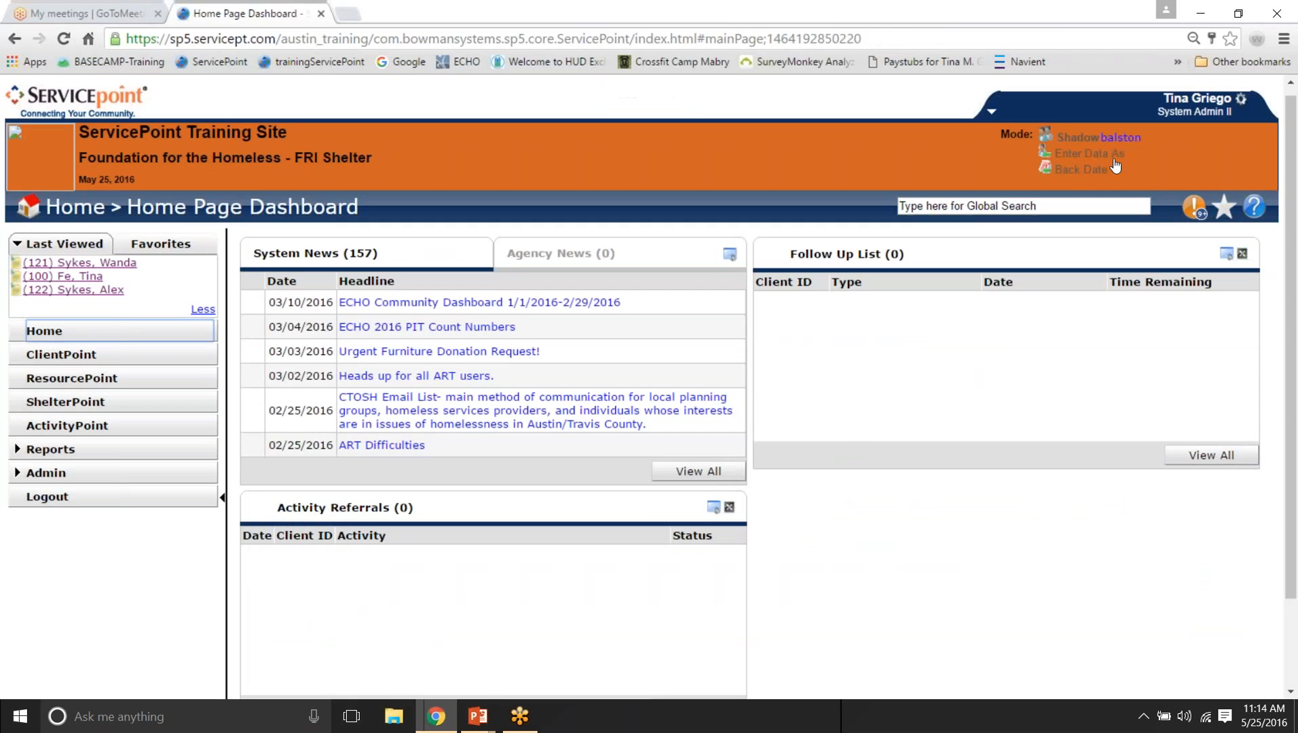
# Step: In ServicePoint, leave the current shadow mode, search shadow users for "ssvf", and shadow the first Caritas - SSVF Rapid Re-housing user
pyautogui.click(1121, 139)
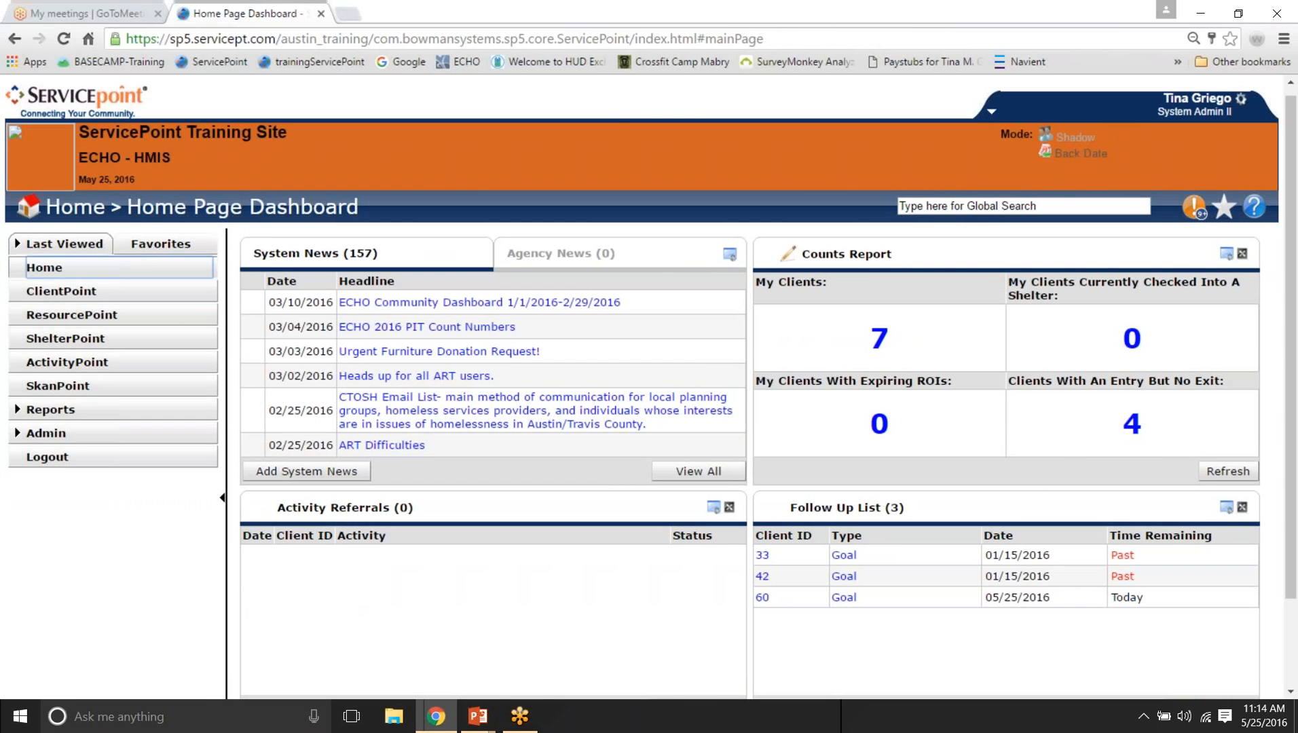
pyautogui.click(1077, 137)
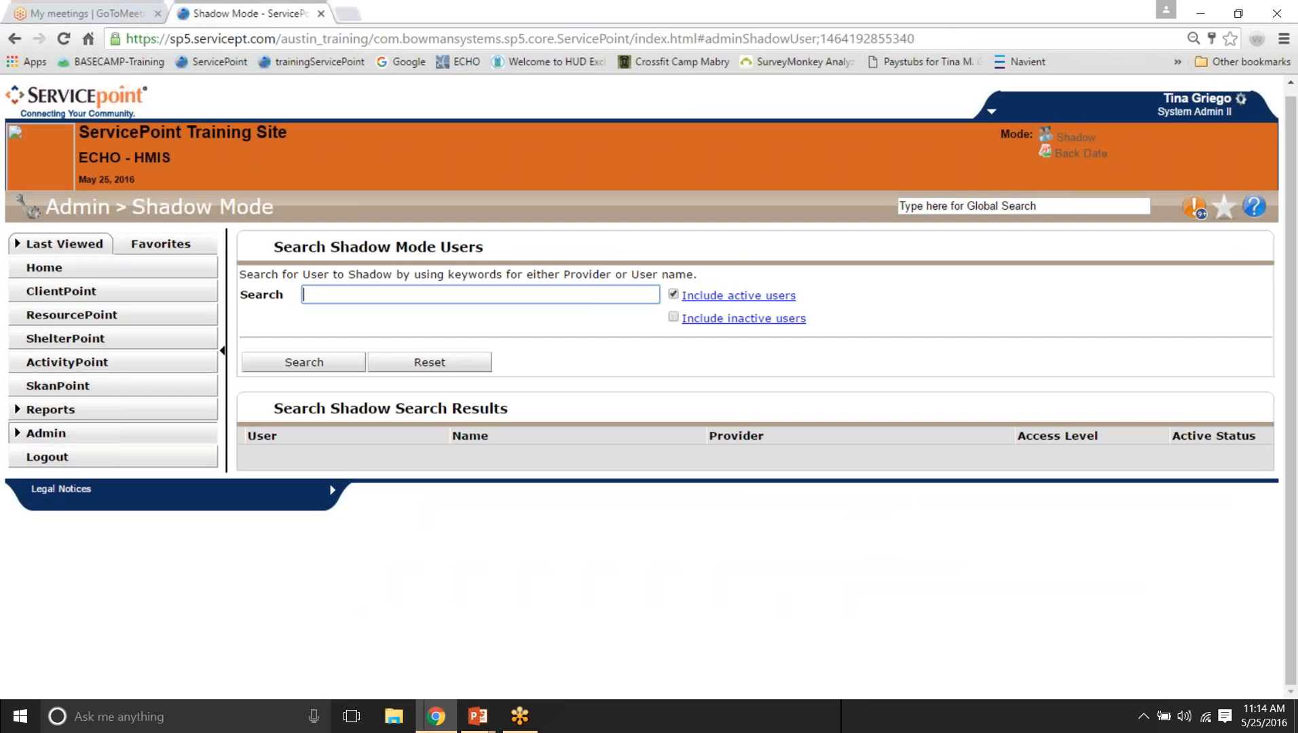
pyautogui.write('ssvf rrh')
pyautogui.press('BackSpace')
pyautogui.press('BackSpace')
pyautogui.press('BackSpace')
pyautogui.press('Return')
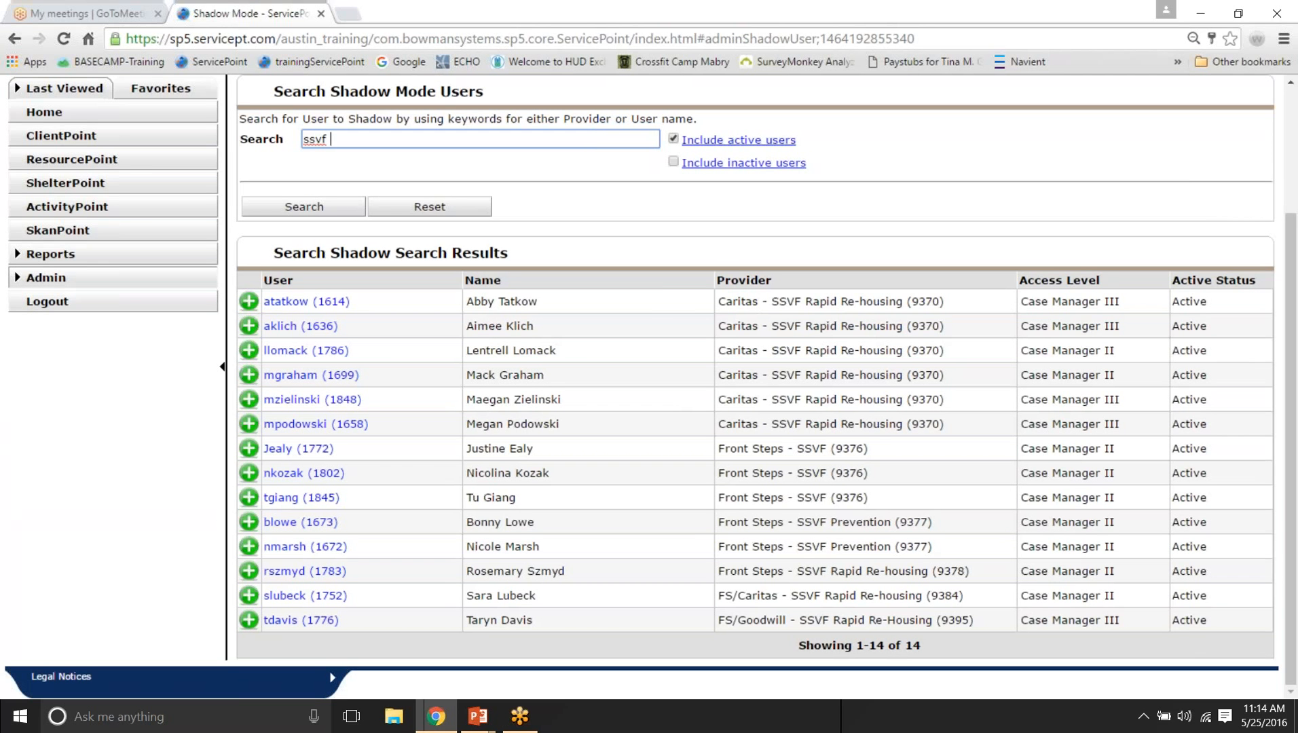
pyautogui.click(333, 304)
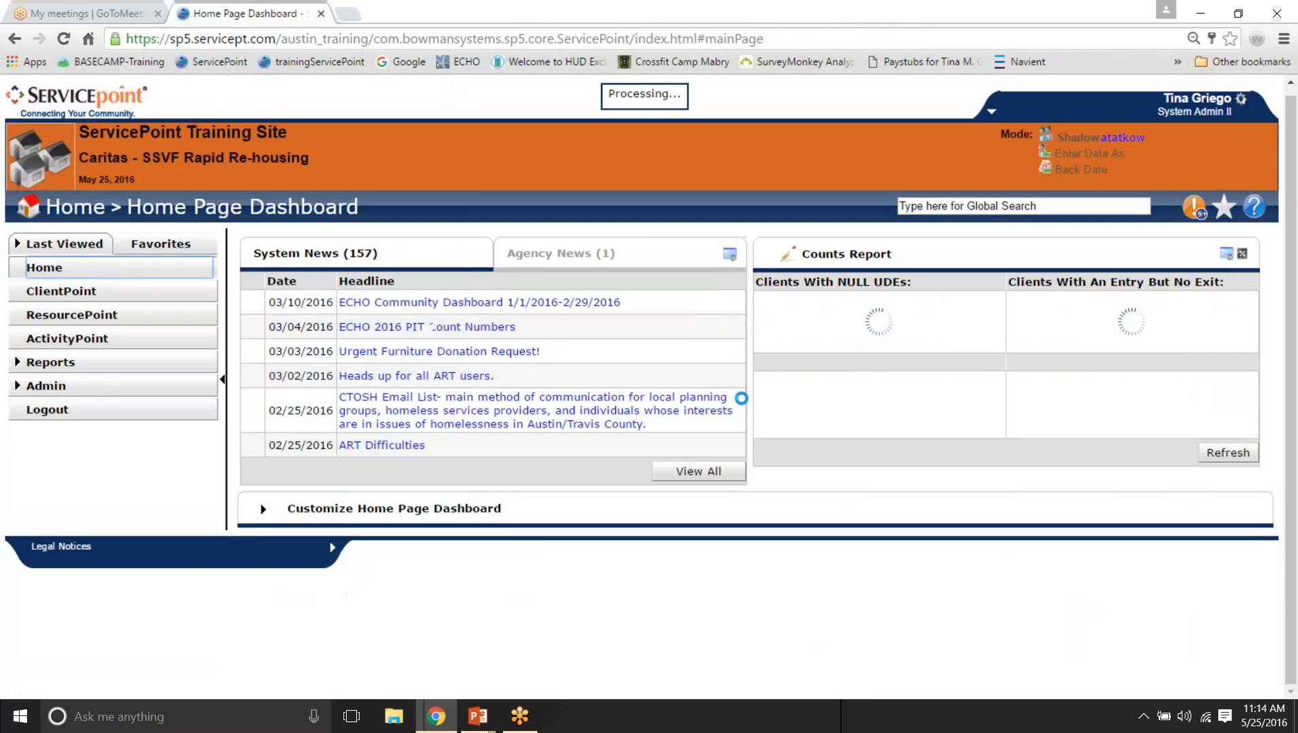
pyautogui.moveTo(317, 167); pyautogui.dragTo(89, 167)
# Step: Search ClientPoint for the third family by the first letters of the last name
pyautogui.click(61, 300)
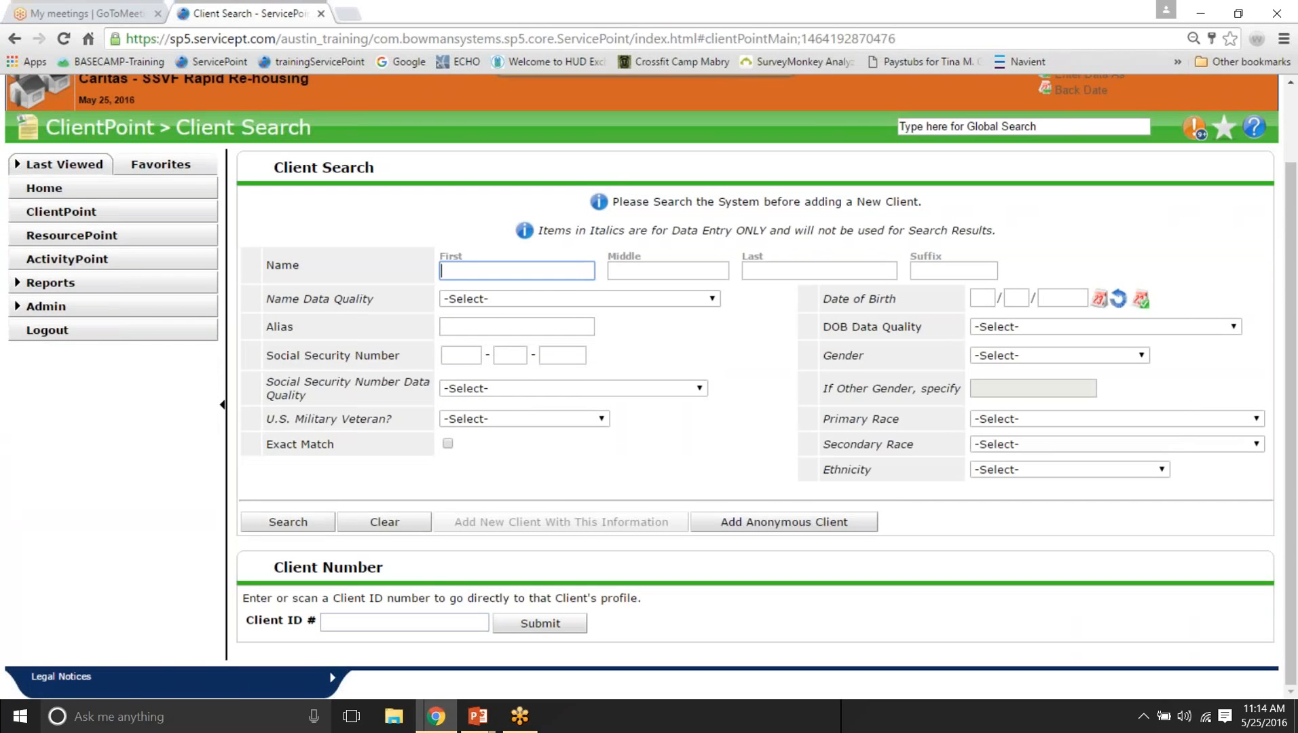
pyautogui.click(819, 271)
pyautogui.write('Rod')
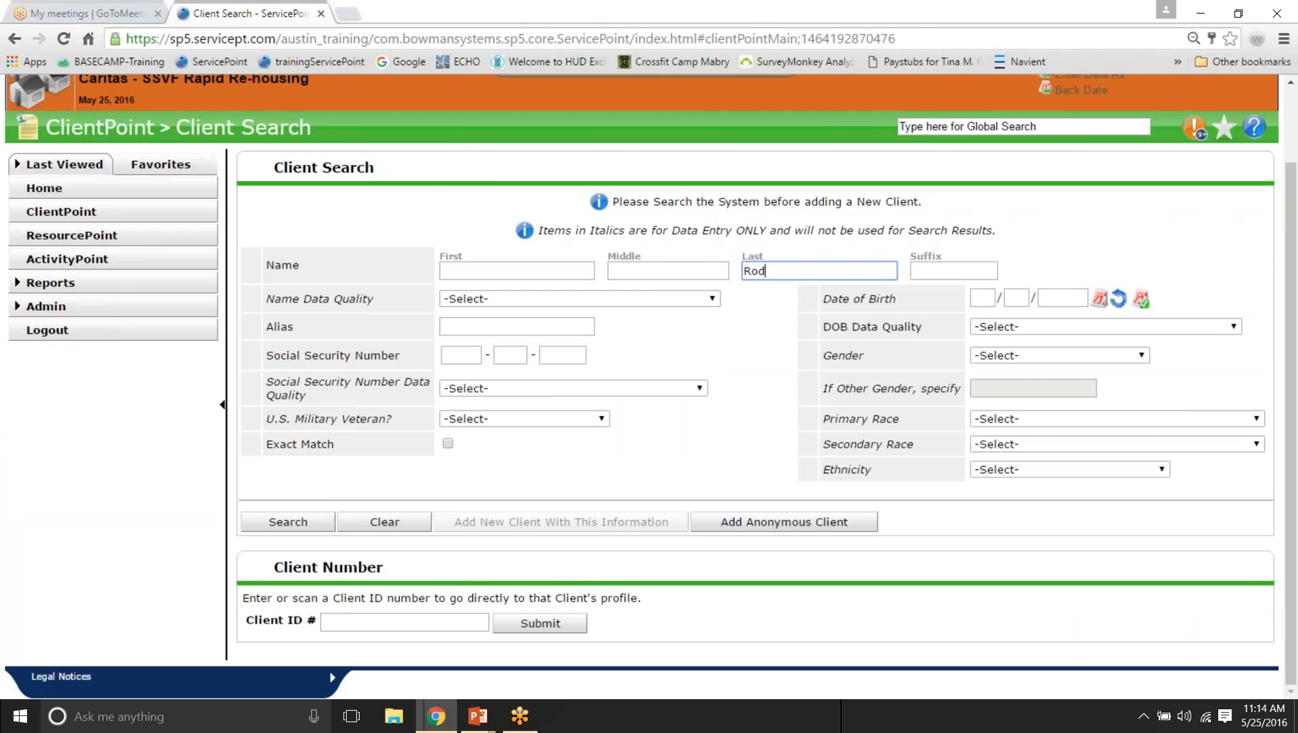
pyautogui.press('Return')
pyautogui.scroll(-3, 747, 373)
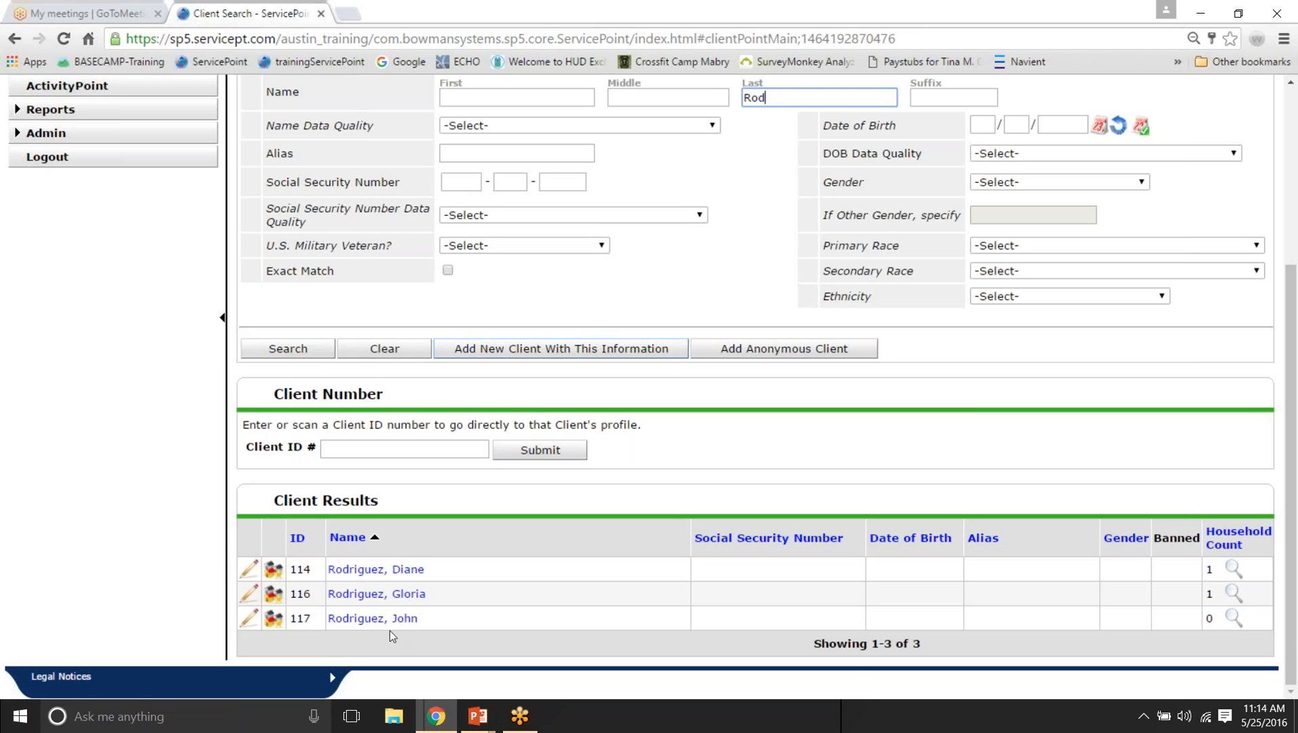
# Step: Check the current household of the first client in the search results, and open that client's profile
pyautogui.click(1234, 569)
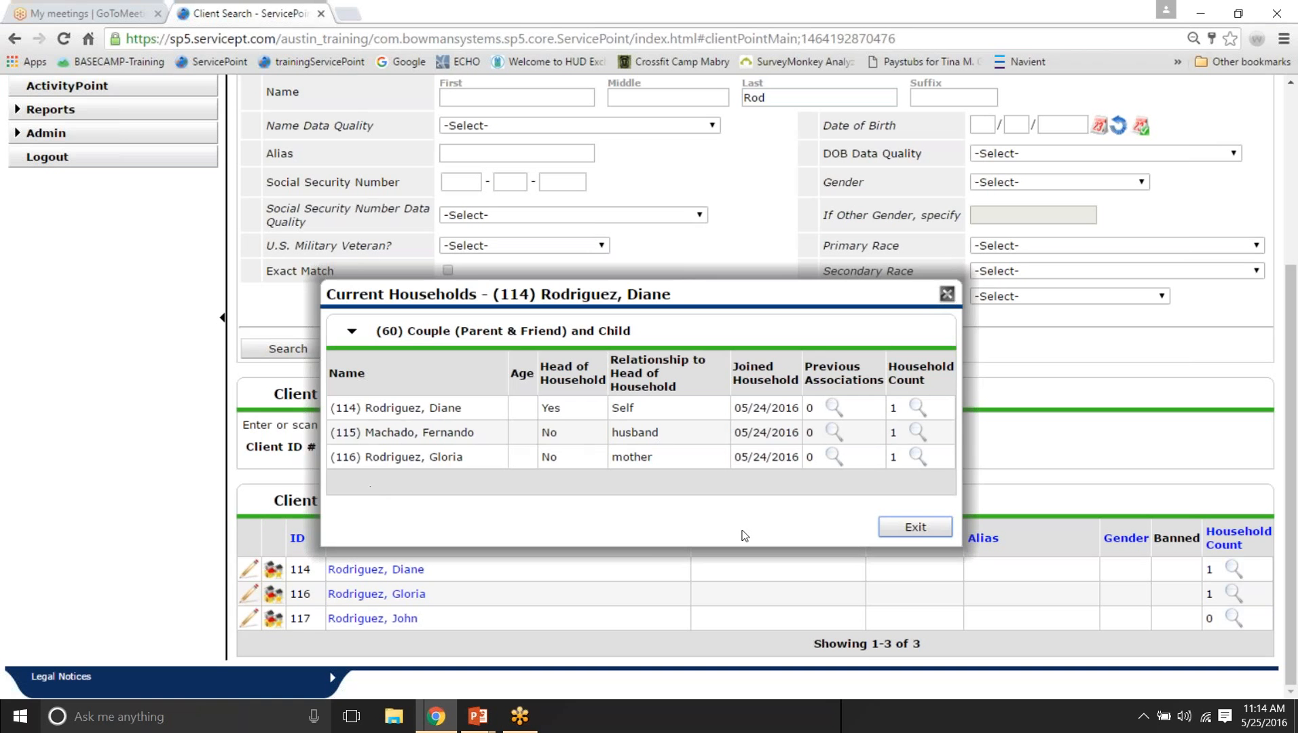
pyautogui.click(908, 527)
pyautogui.click(374, 570)
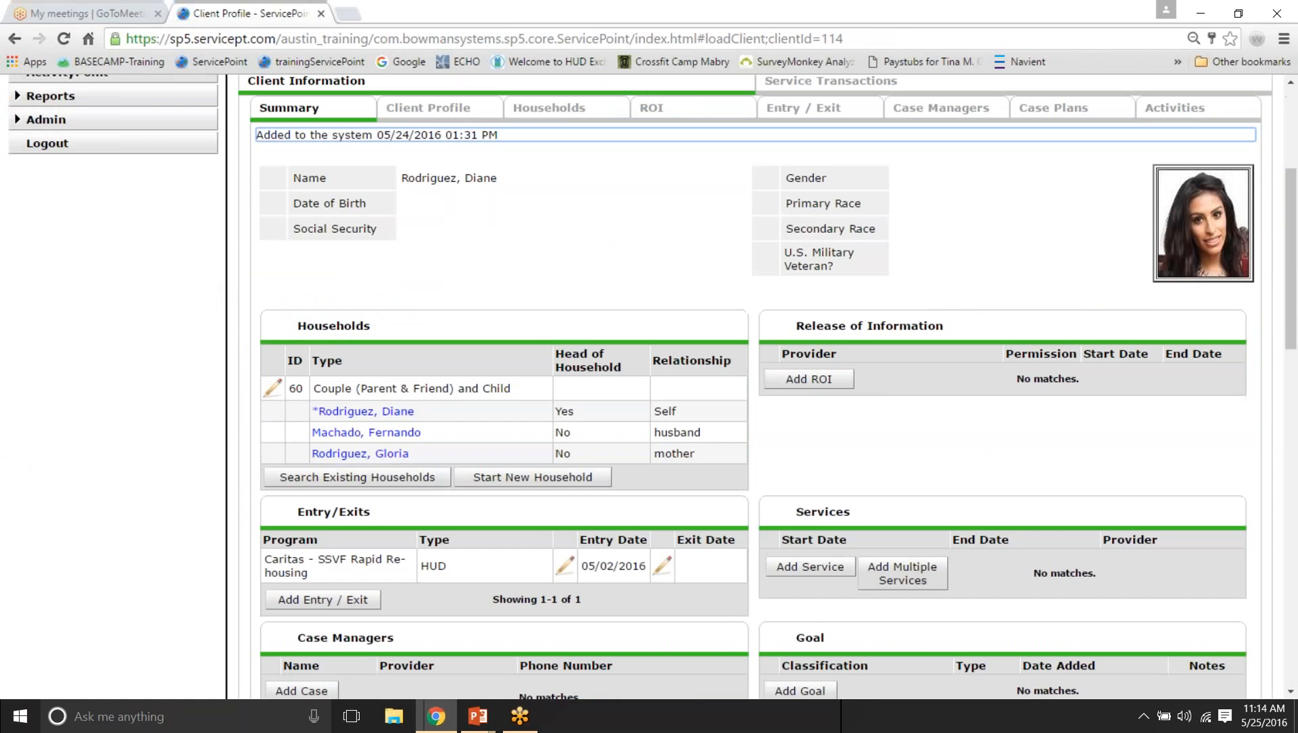
# Step: Examine the client's household members and the entry date for the Caritas - SSVF Rapid Re-housing program
pyautogui.scroll(1, 626, 252)
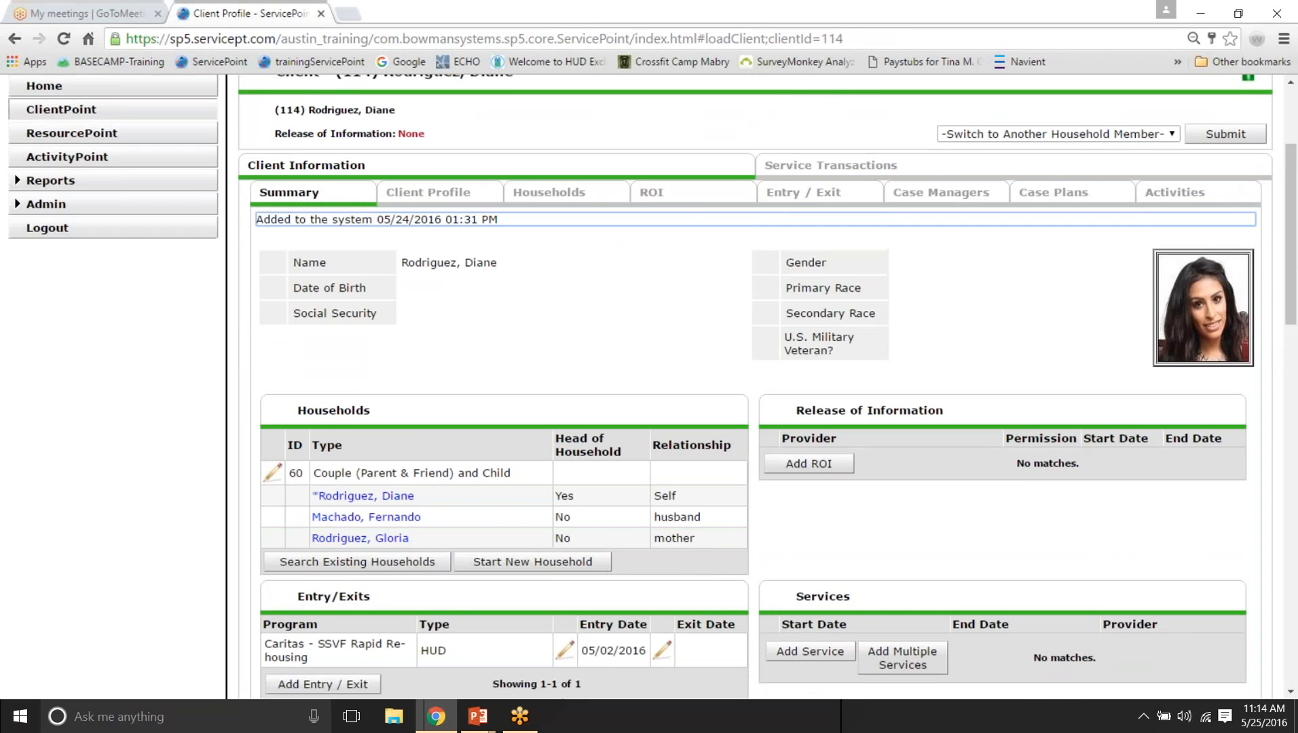
pyautogui.scroll(-2, 390, 443)
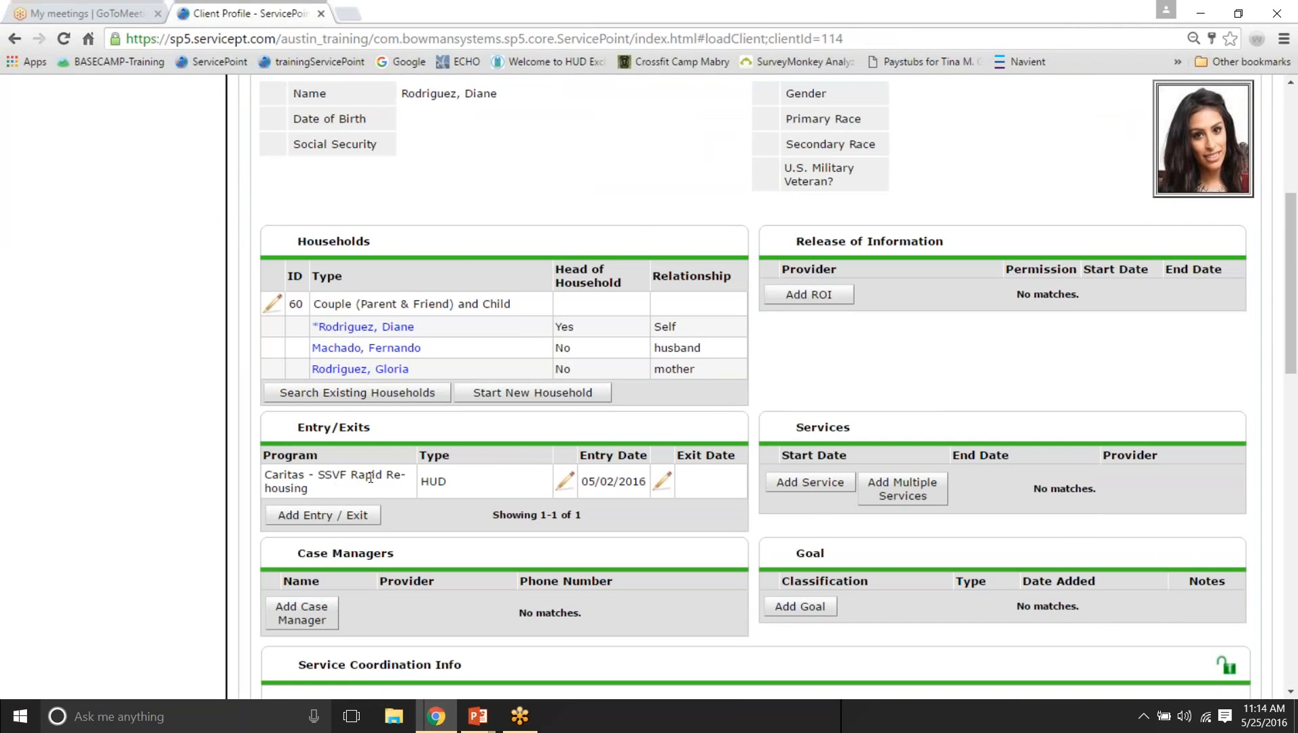
pyautogui.click(614, 481)
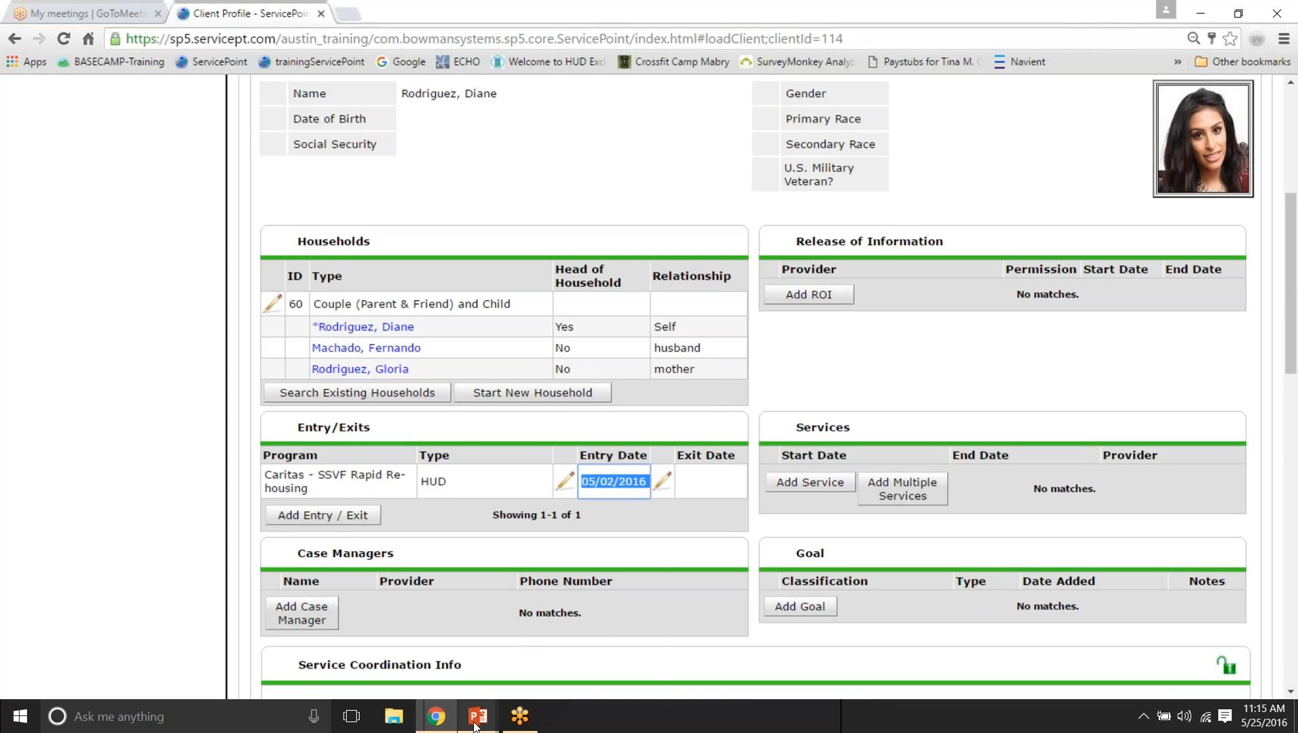
pyautogui.moveTo(484, 718)
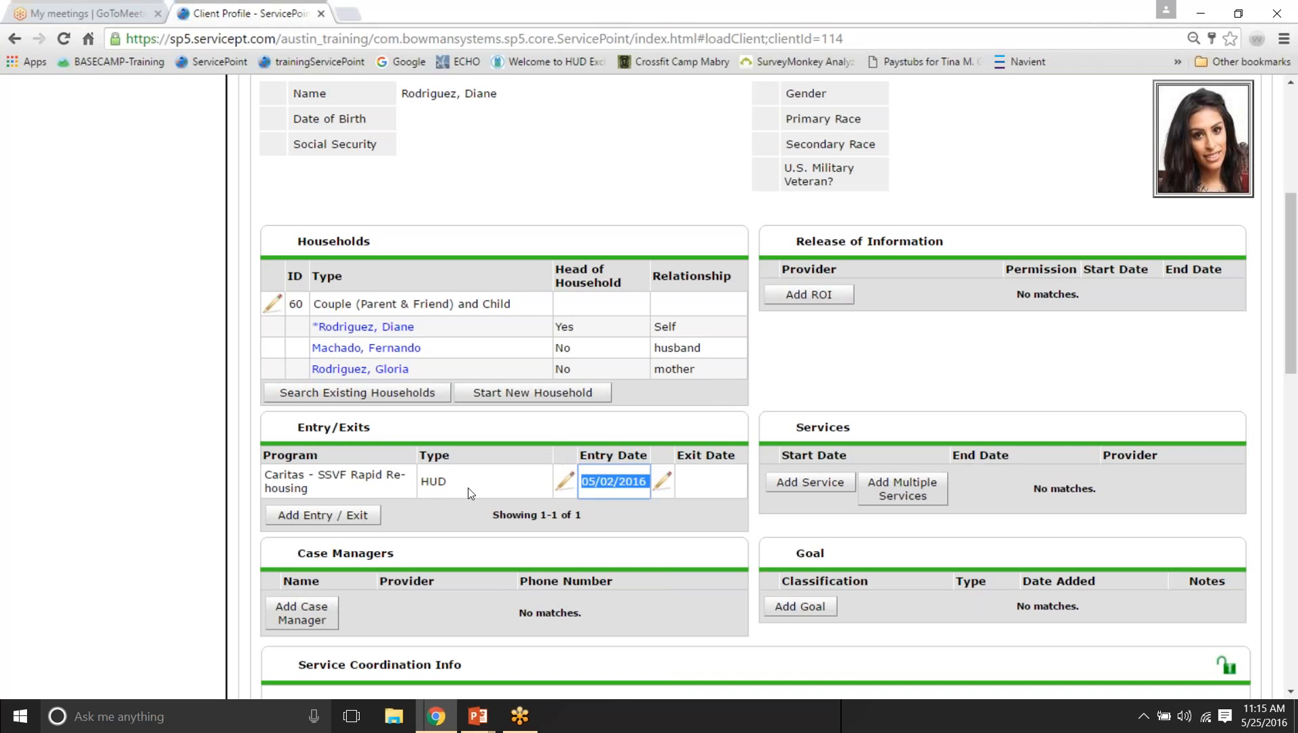
pyautogui.click(422, 190)
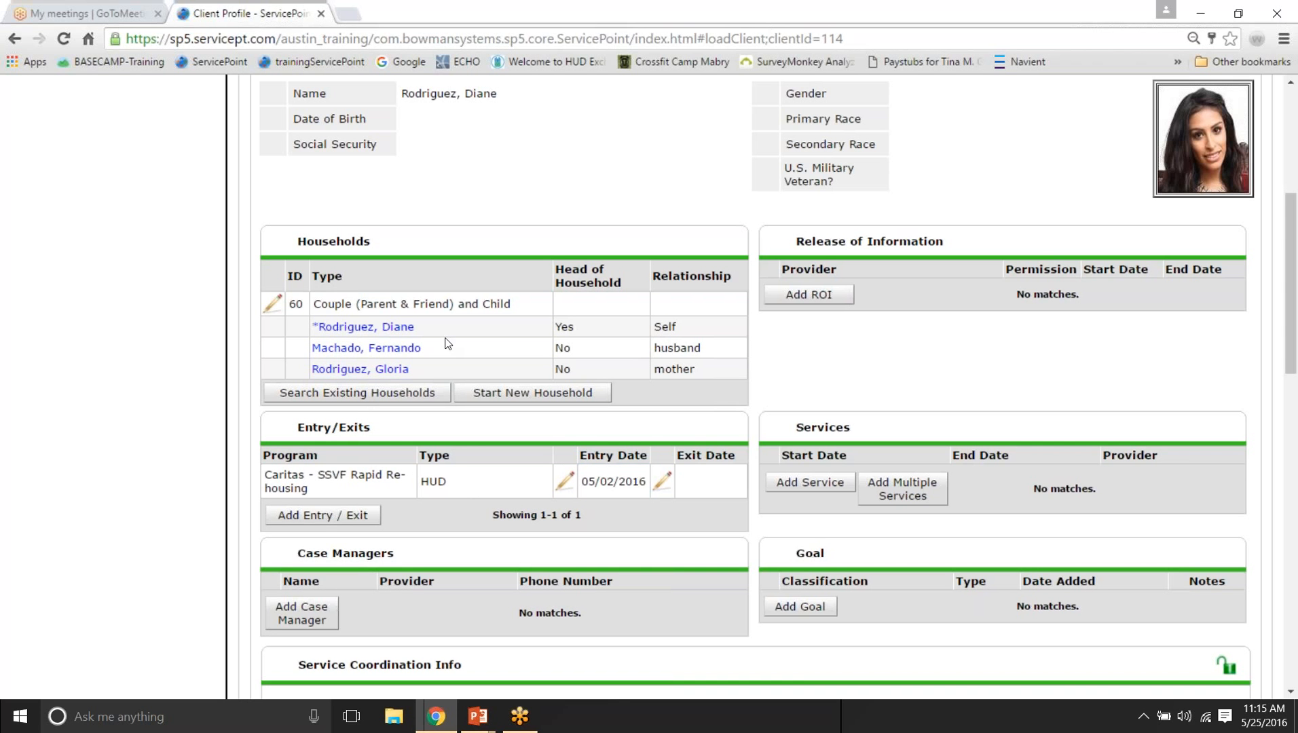
# Step: Open the household information for the Couple (Parent & Friend) and Child household and expand its Previous Household Members section
pyautogui.click(272, 309)
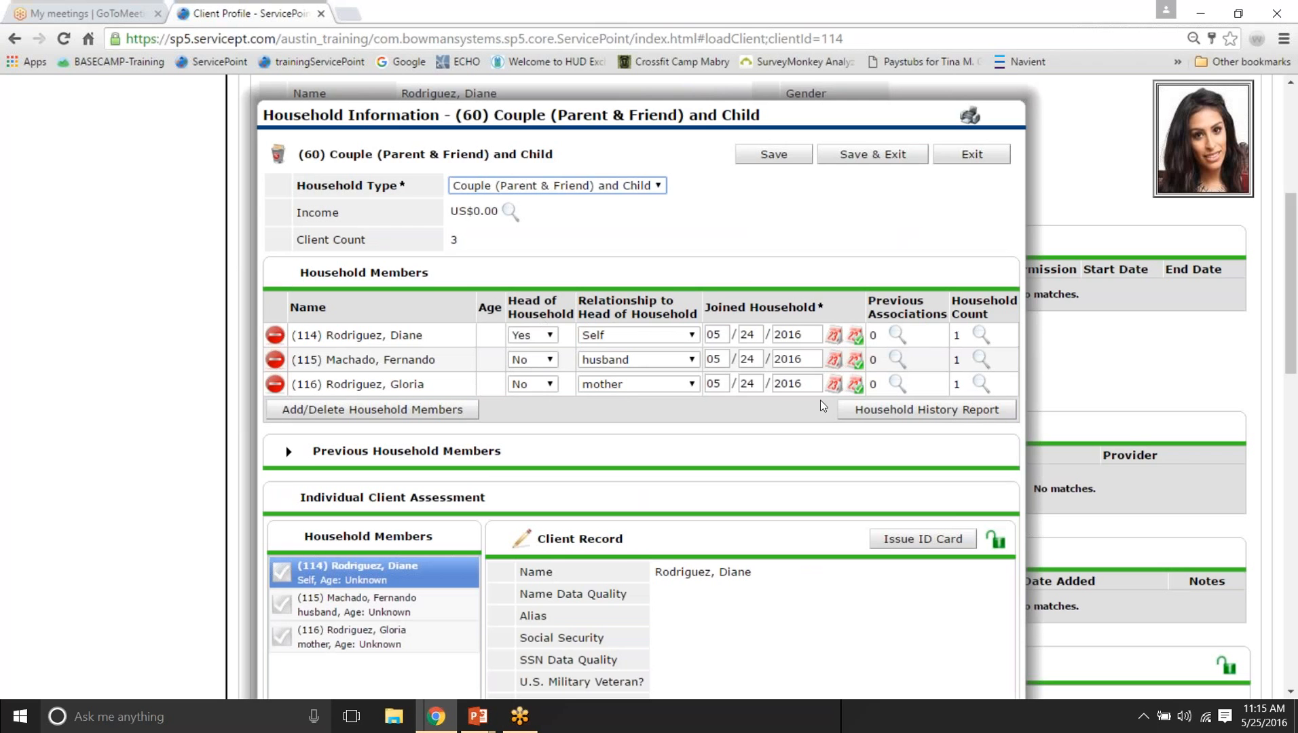
pyautogui.scroll(-1, 488, 467)
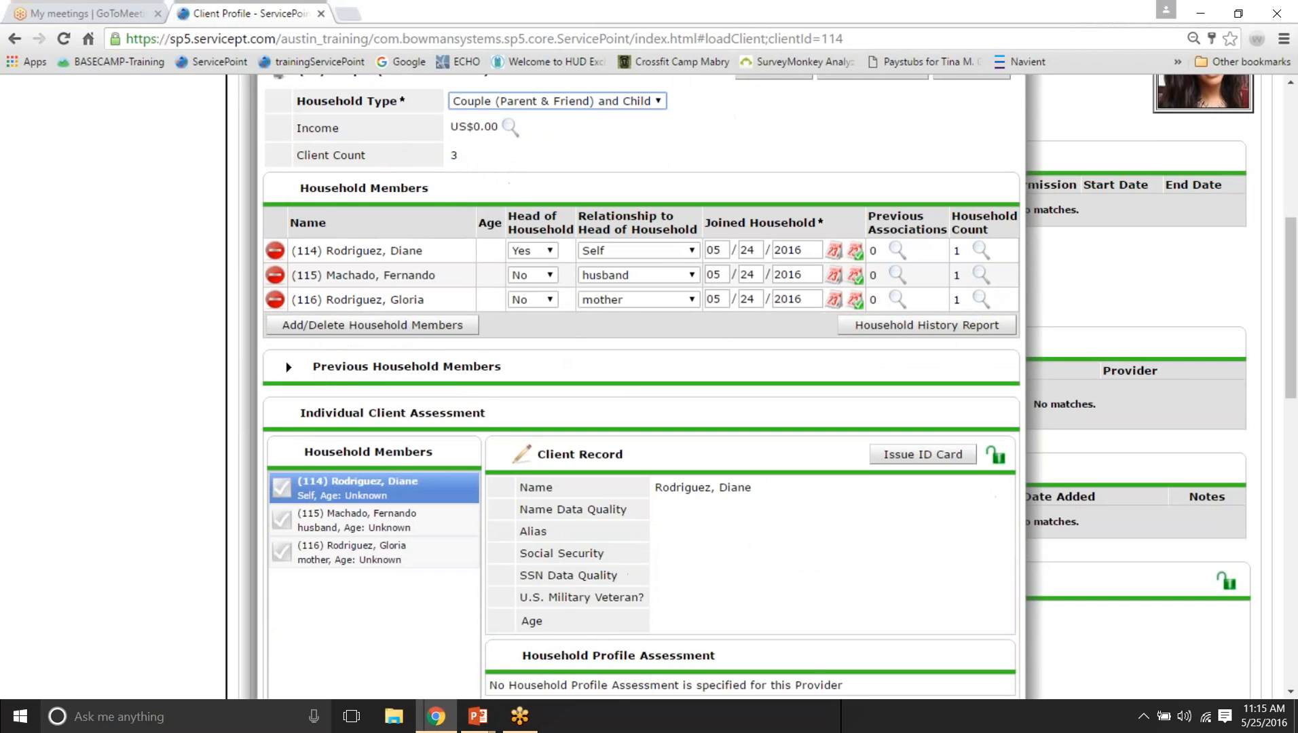
pyautogui.click(289, 367)
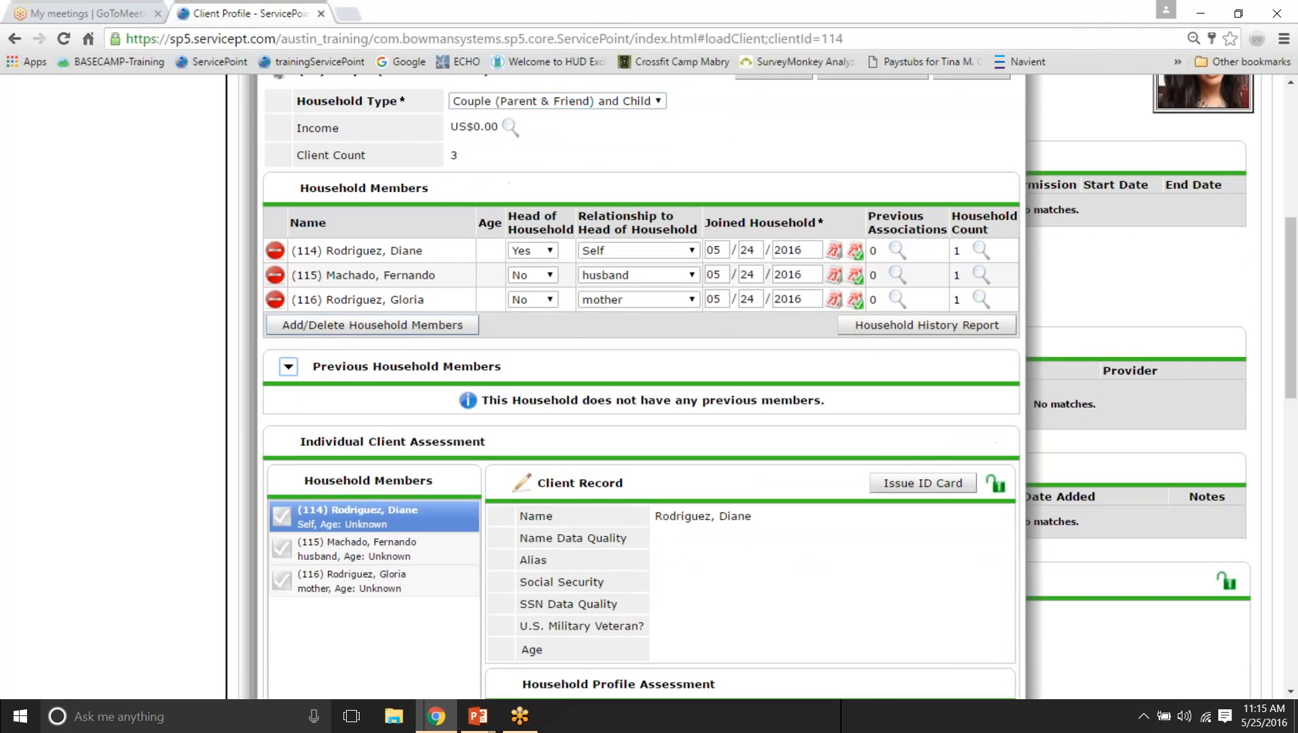
pyautogui.click(275, 301)
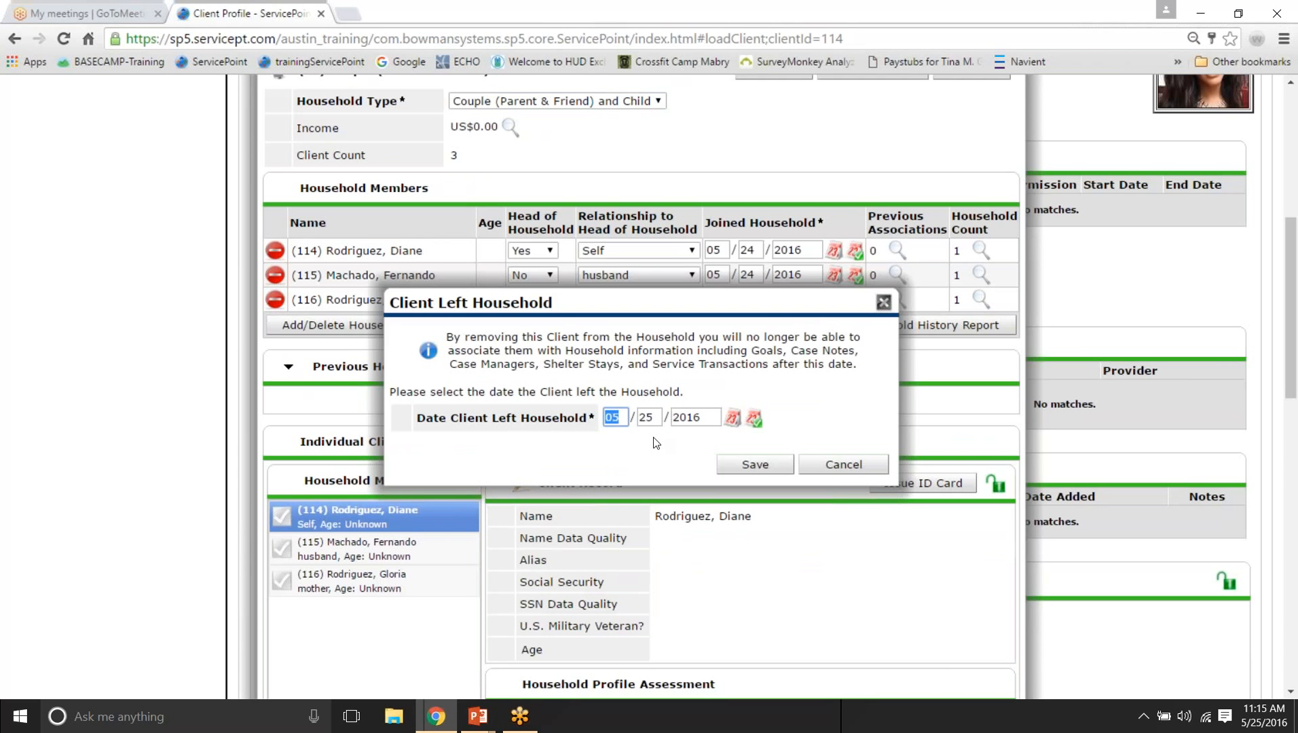
pyautogui.click(731, 419)
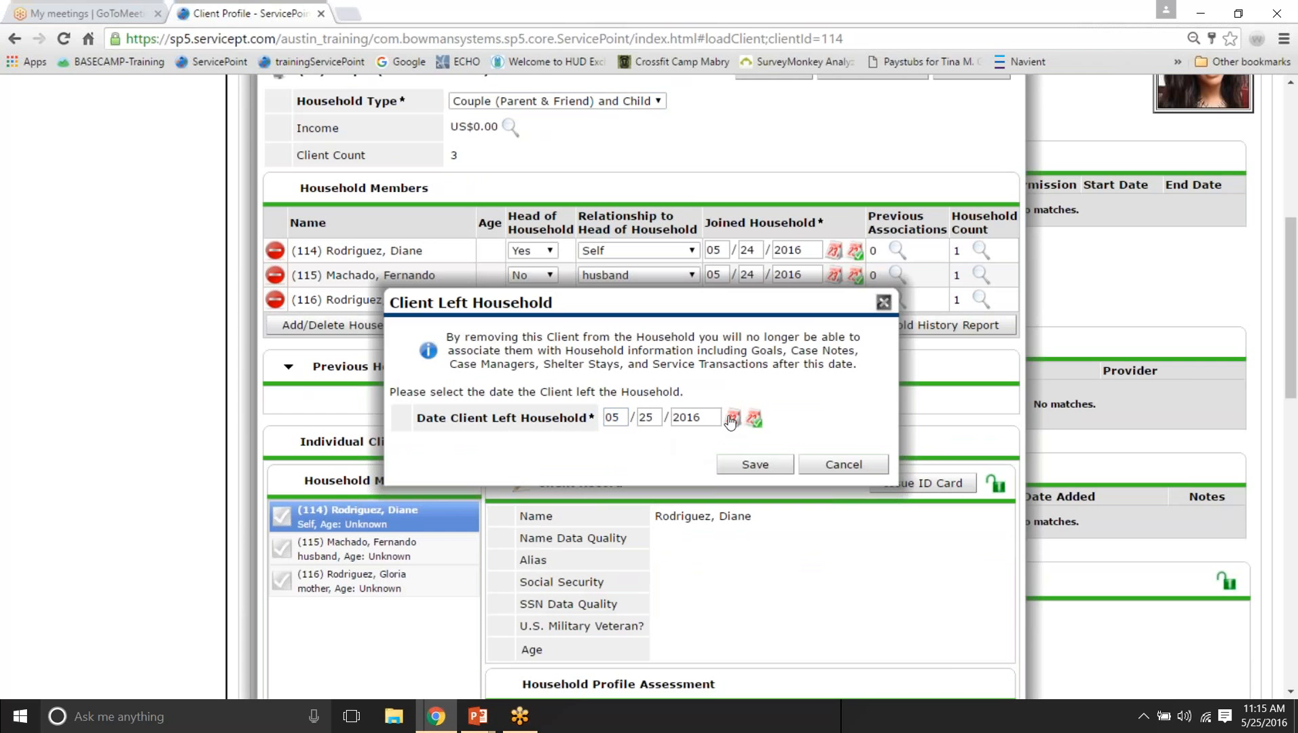
pyautogui.click(847, 373)
pyautogui.click(842, 464)
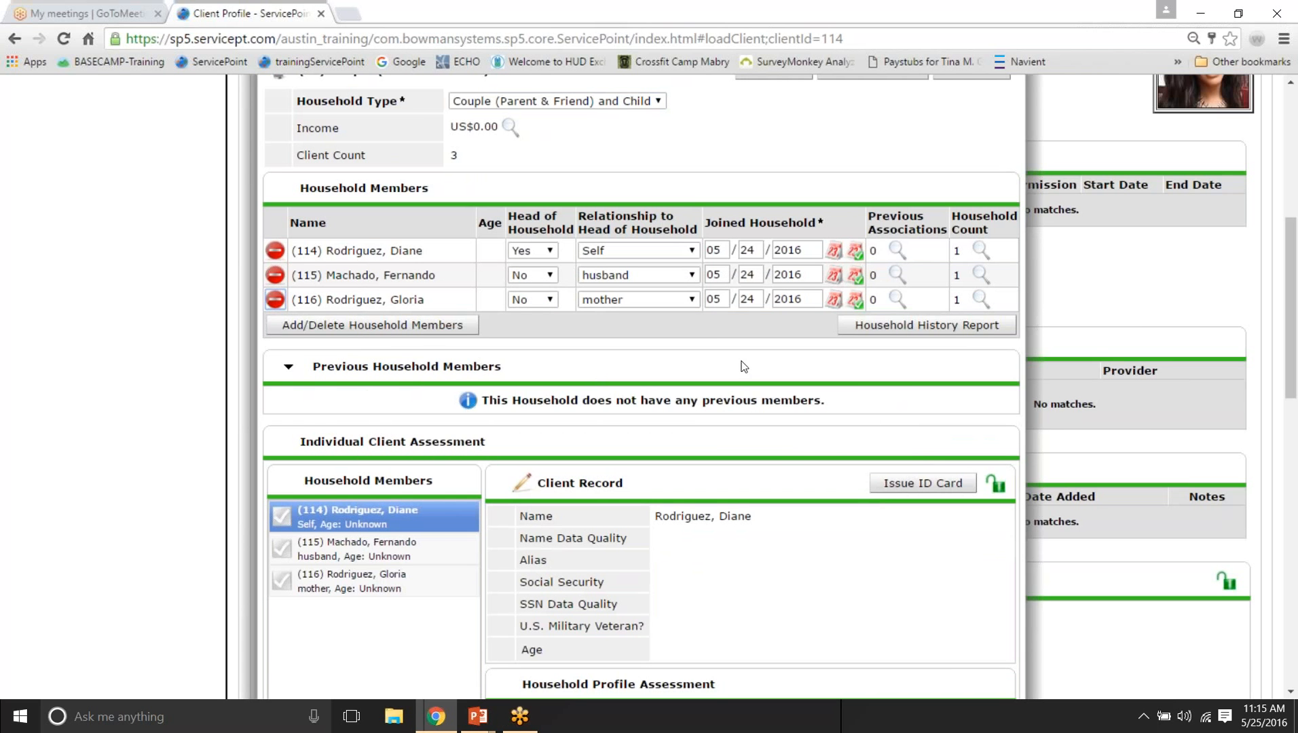
# Step: Set the Joined Household date of all three members to 05/02/2016, then save and exit without reviewing the household data
pyautogui.scroll(3, 744, 367)
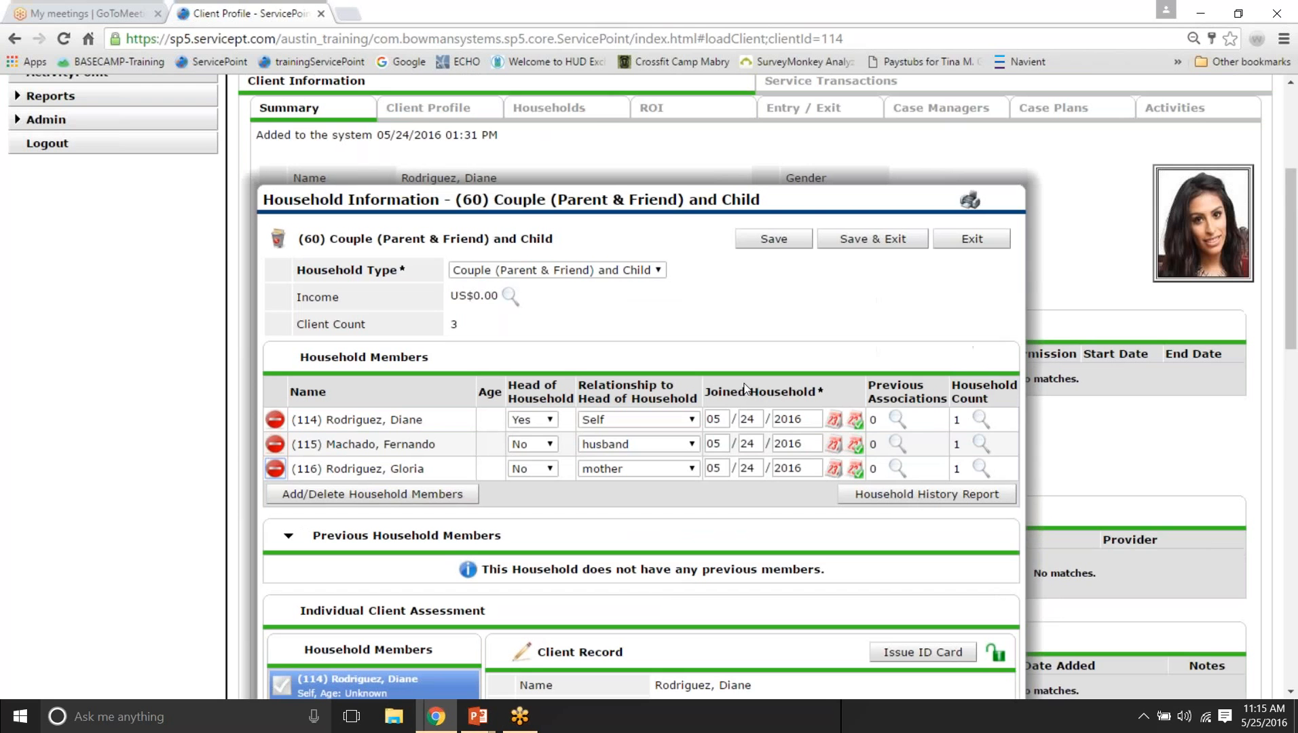
pyautogui.click(834, 419)
pyautogui.click(913, 481)
pyautogui.click(834, 445)
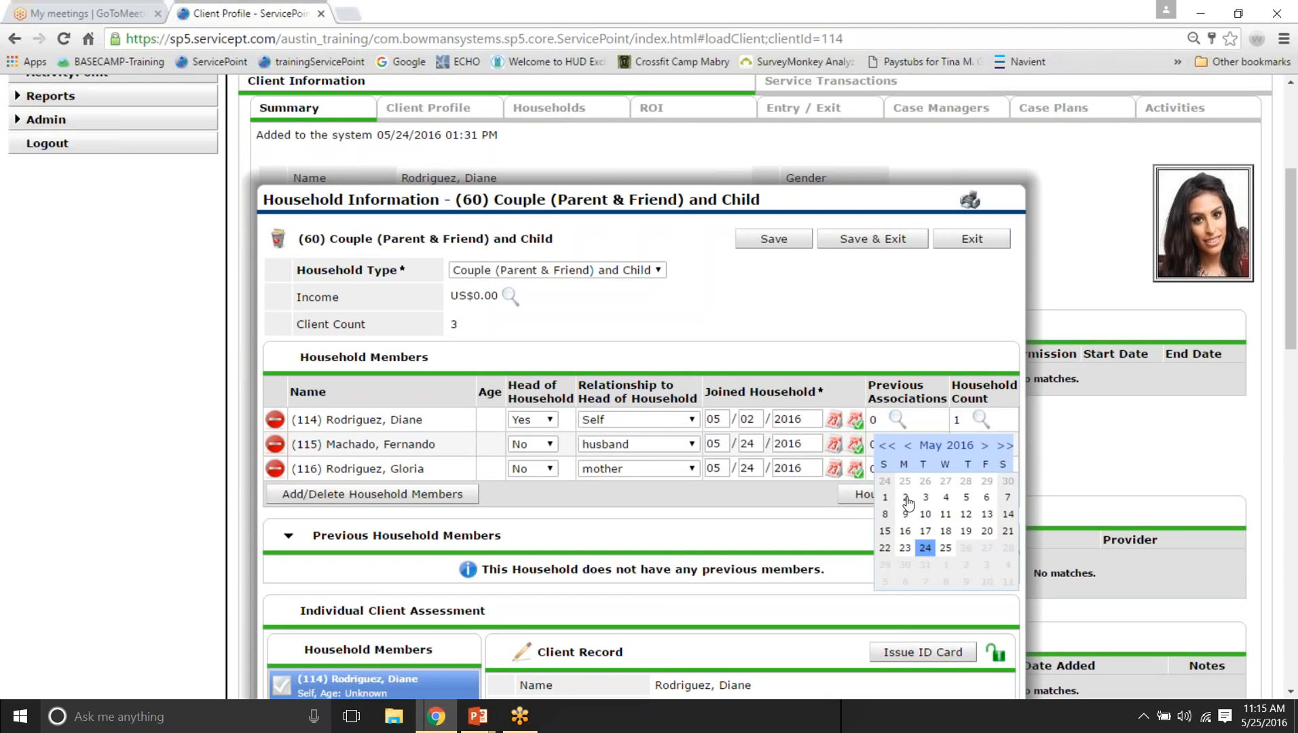
pyautogui.click(906, 499)
pyautogui.click(834, 469)
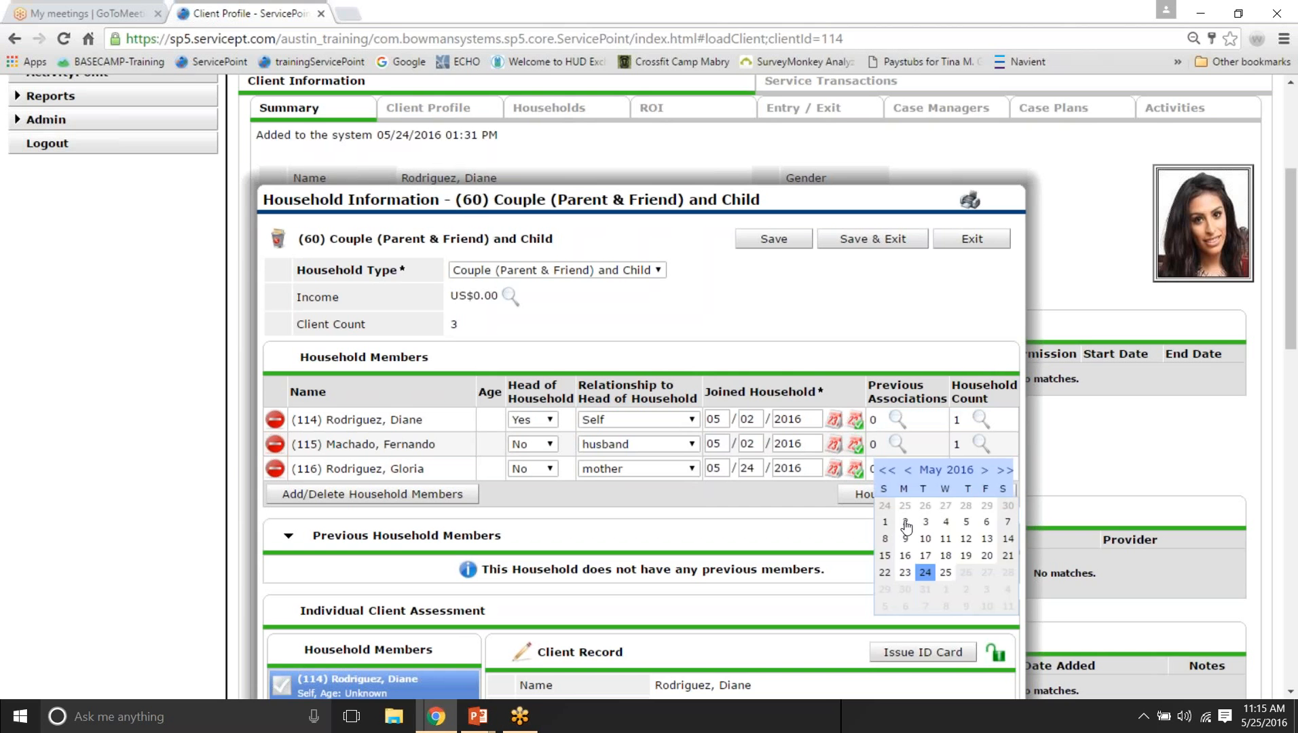
pyautogui.click(906, 523)
pyautogui.scroll(-9, 726, 512)
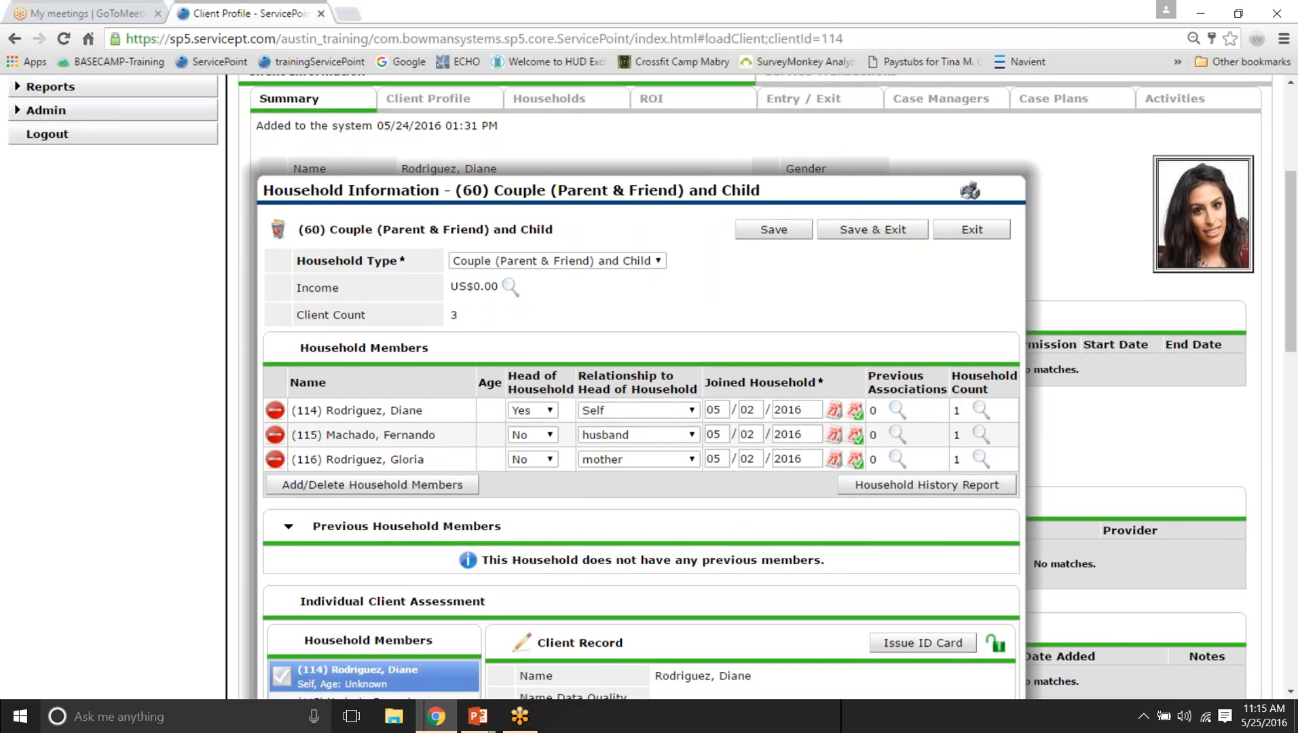
pyautogui.click(863, 448)
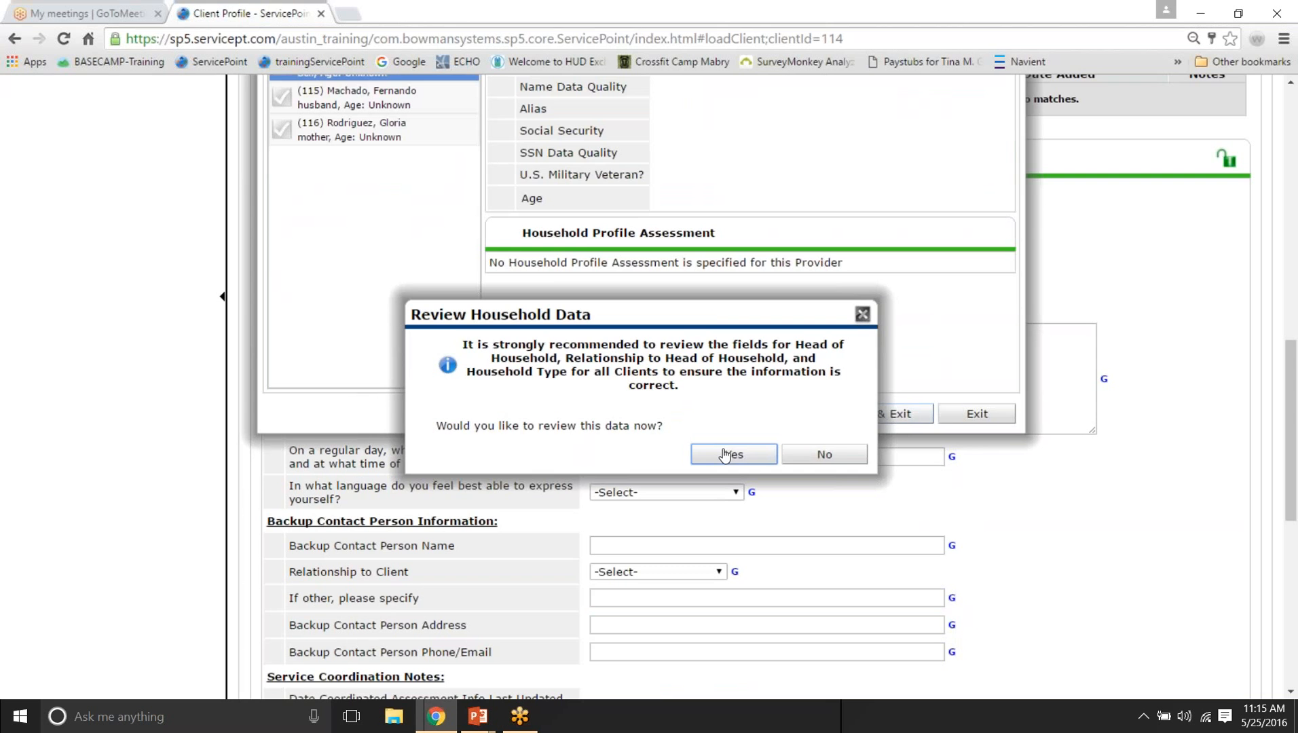
pyautogui.click(824, 454)
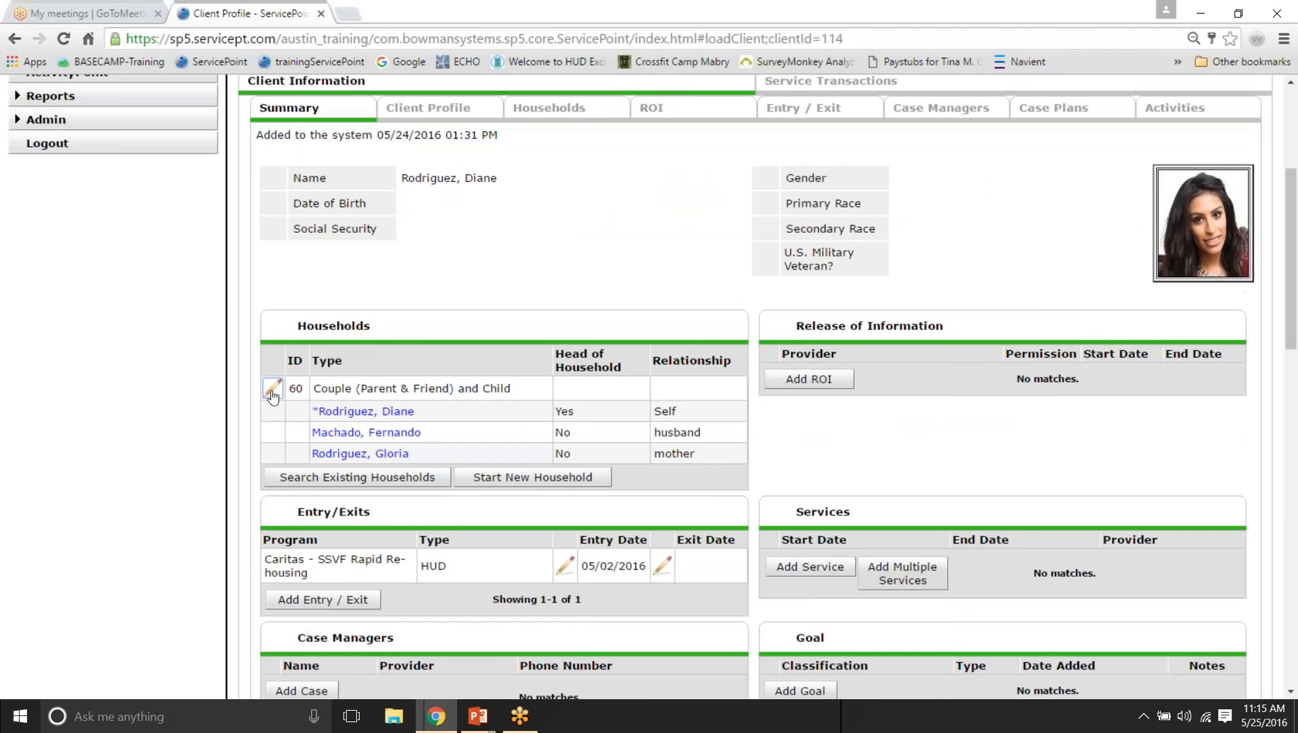
# Step: Remove the mother from the Couple (Parent & Friend) and Child household, with 05/10/2016 as the date she left
pyautogui.click(267, 385)
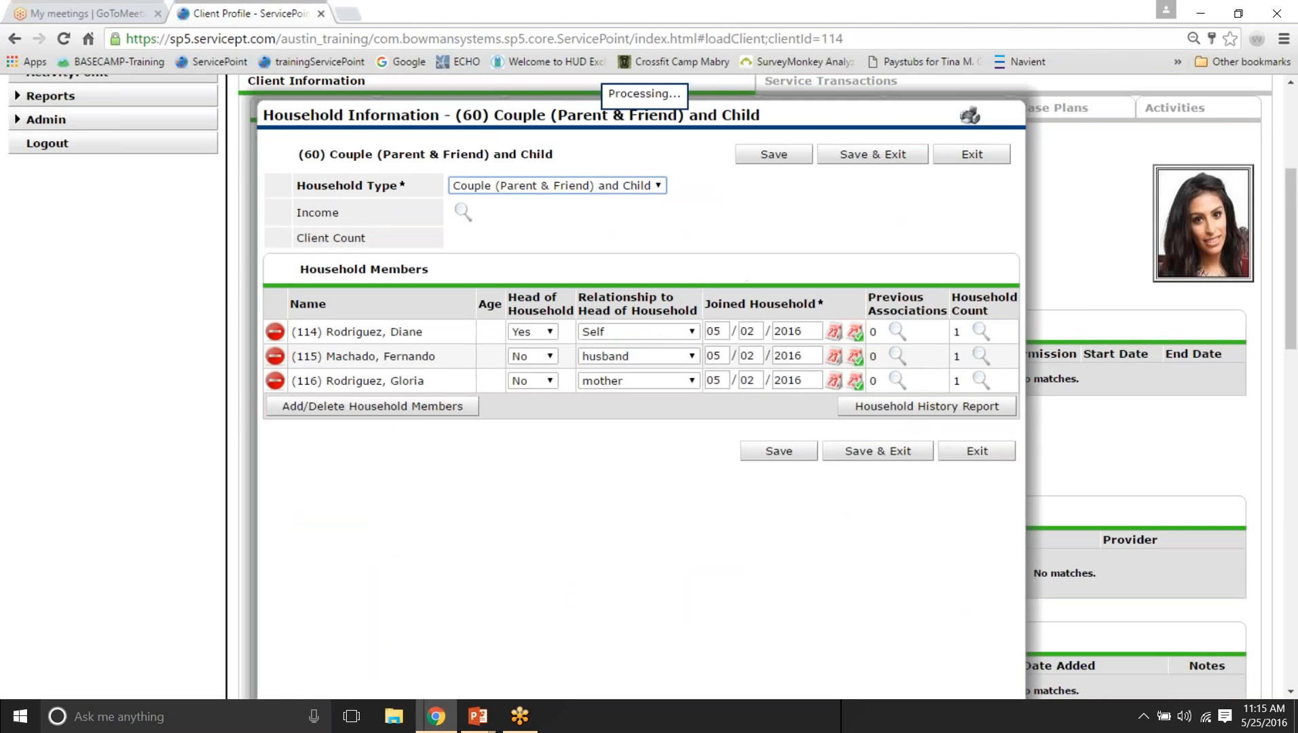
pyautogui.scroll(-1, 420, 356)
pyautogui.click(275, 301)
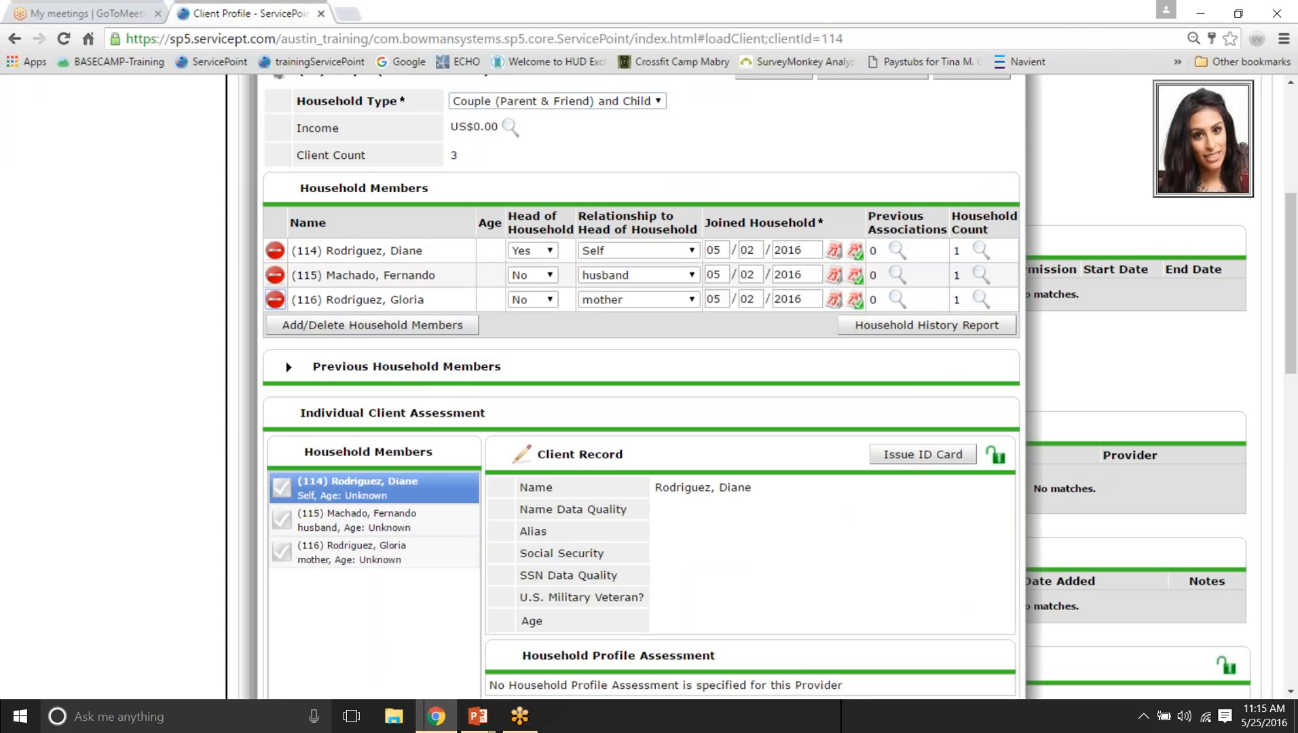
pyautogui.click(732, 417)
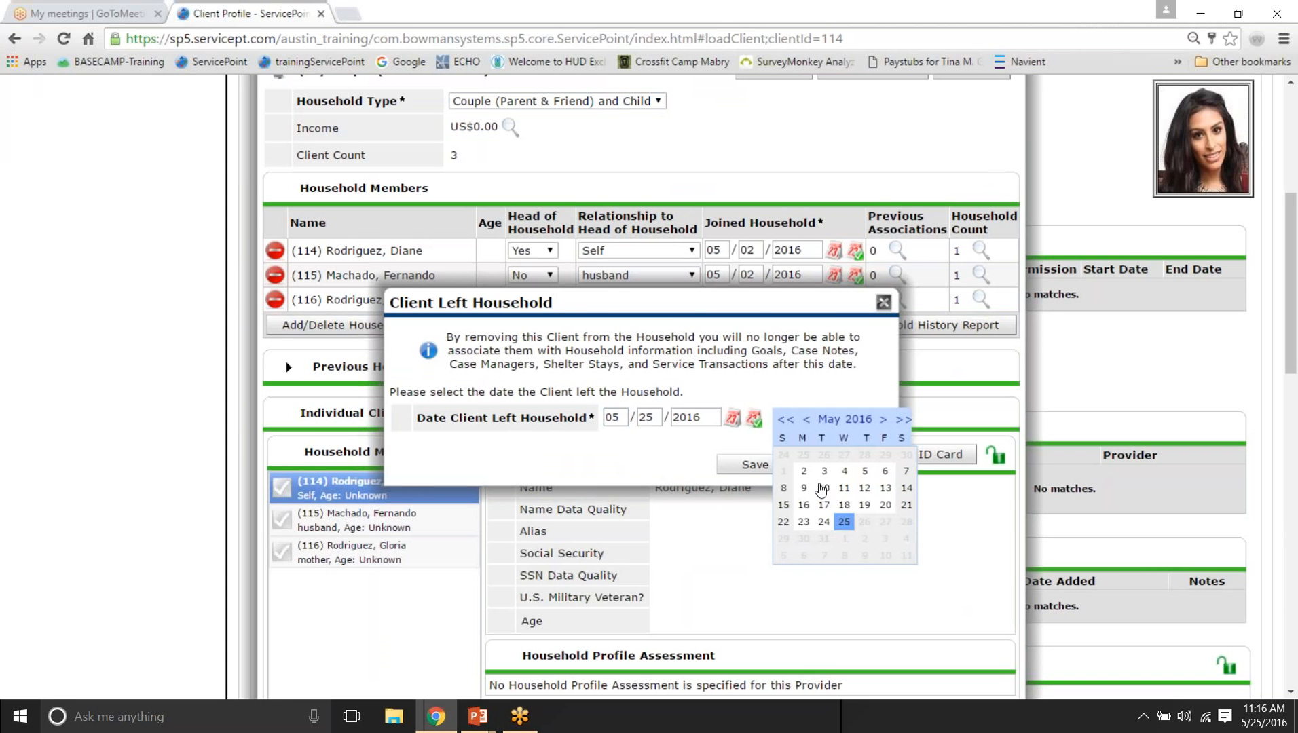
pyautogui.click(824, 489)
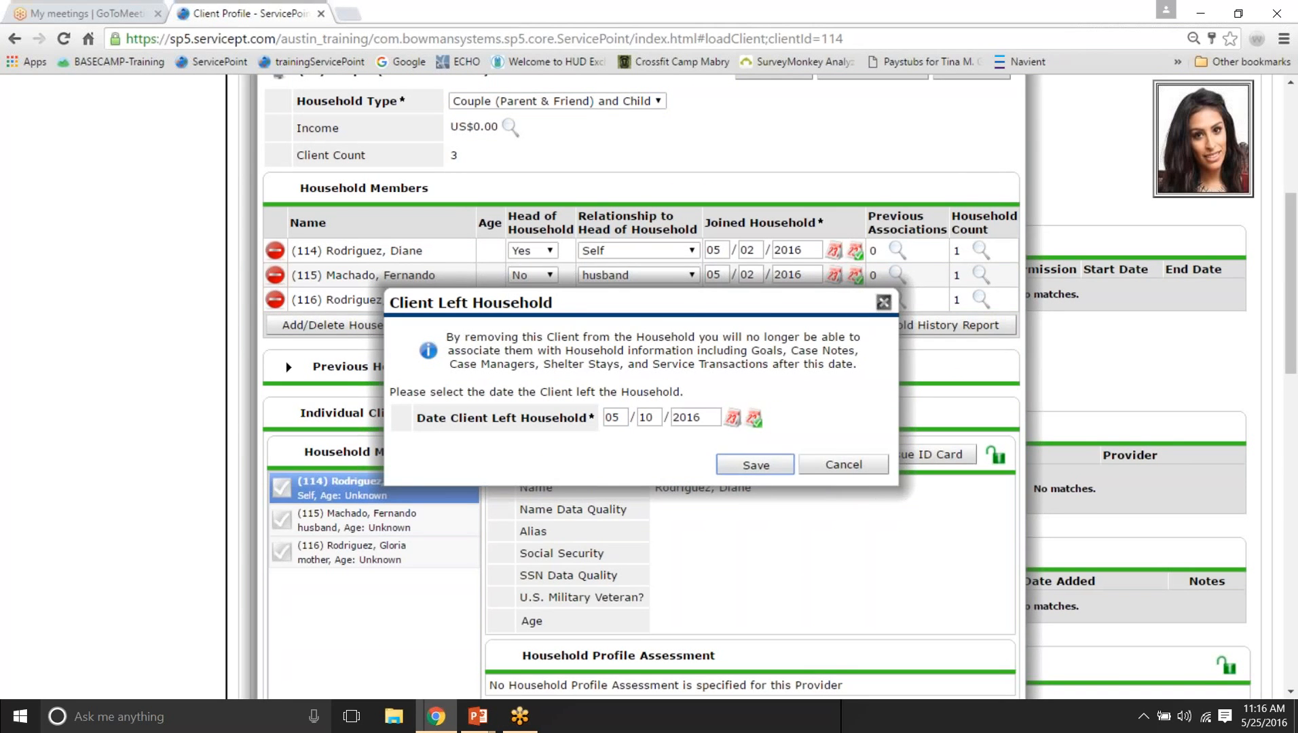
pyautogui.click(747, 465)
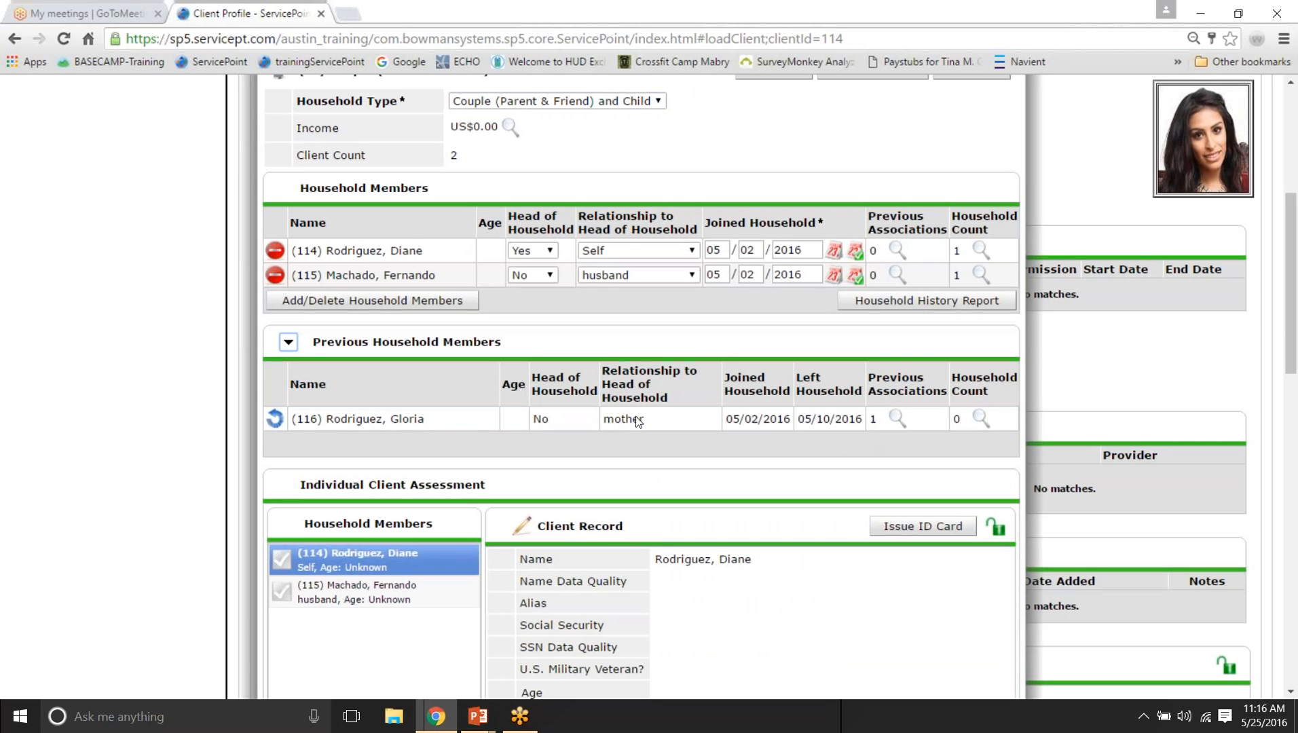
# Step: Check the mother's Left Household date, then save and exit the household information without reviewing the household data
pyautogui.moveTo(862, 426); pyautogui.dragTo(800, 420)
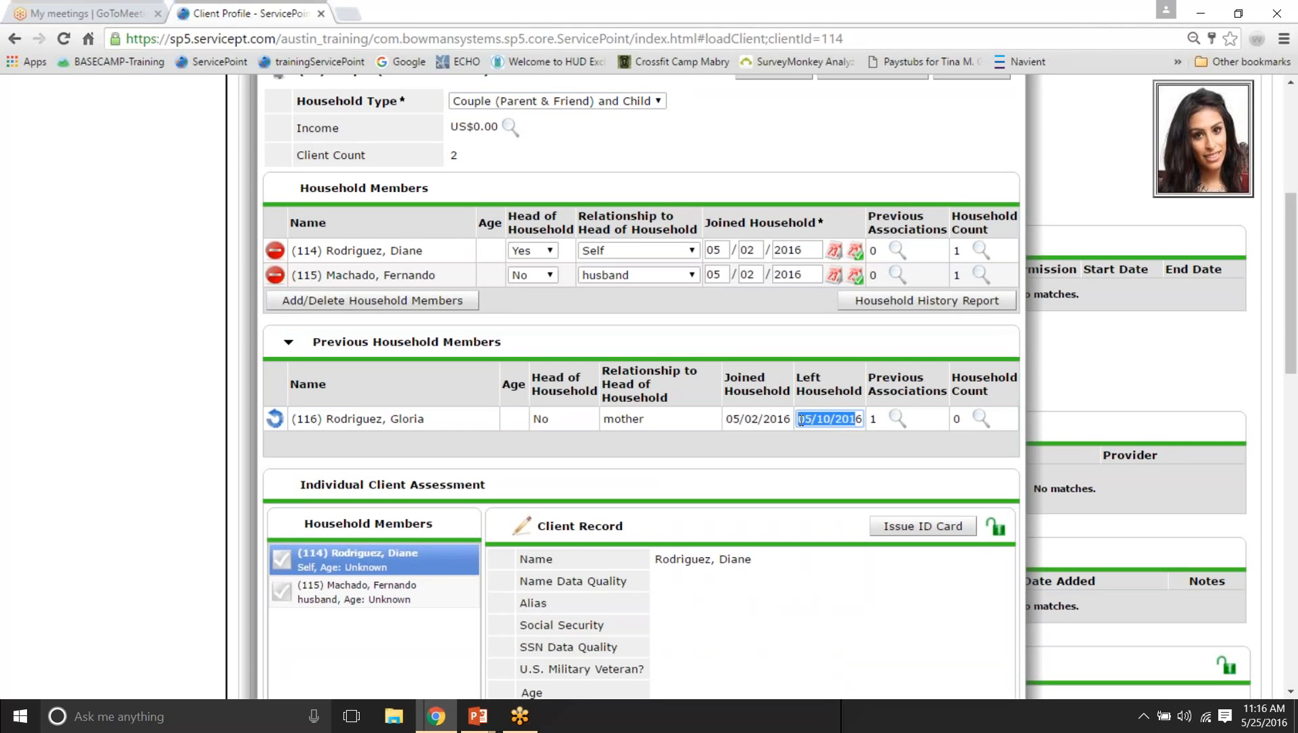
pyautogui.scroll(-5, 760, 353)
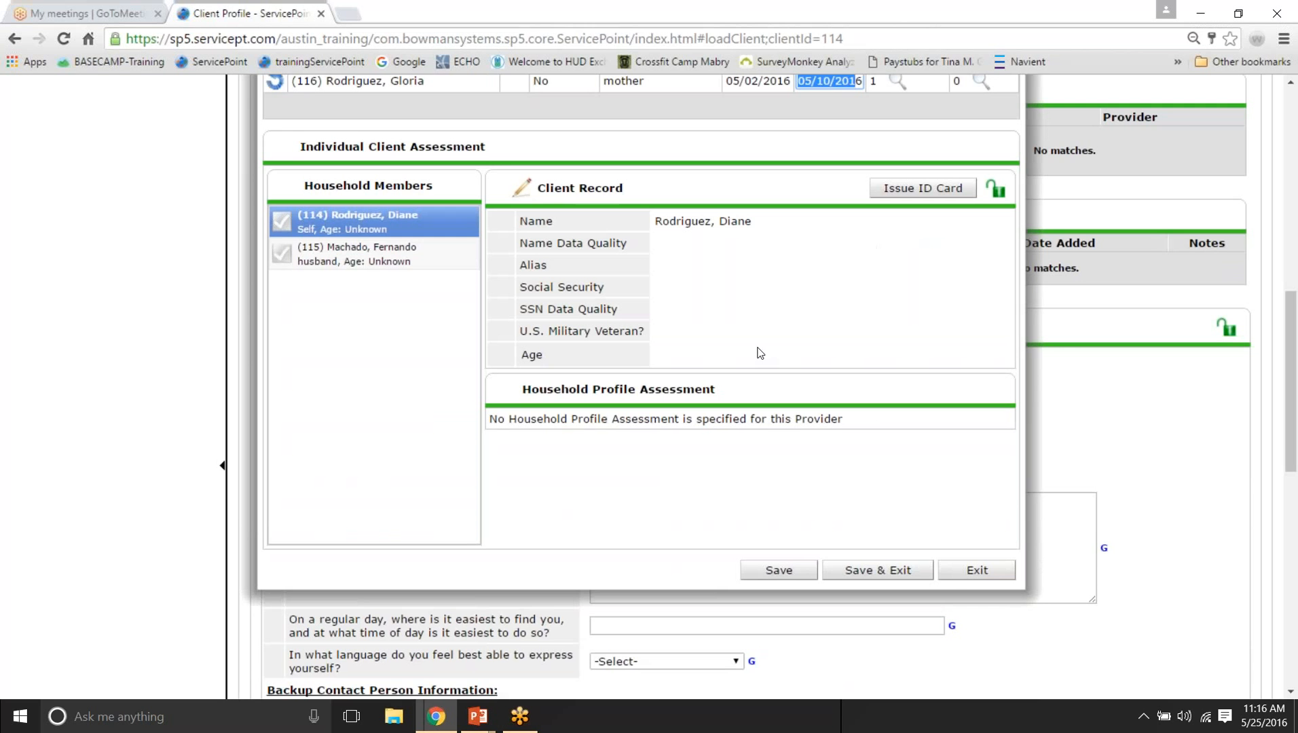
pyautogui.scroll(4, 711, 340)
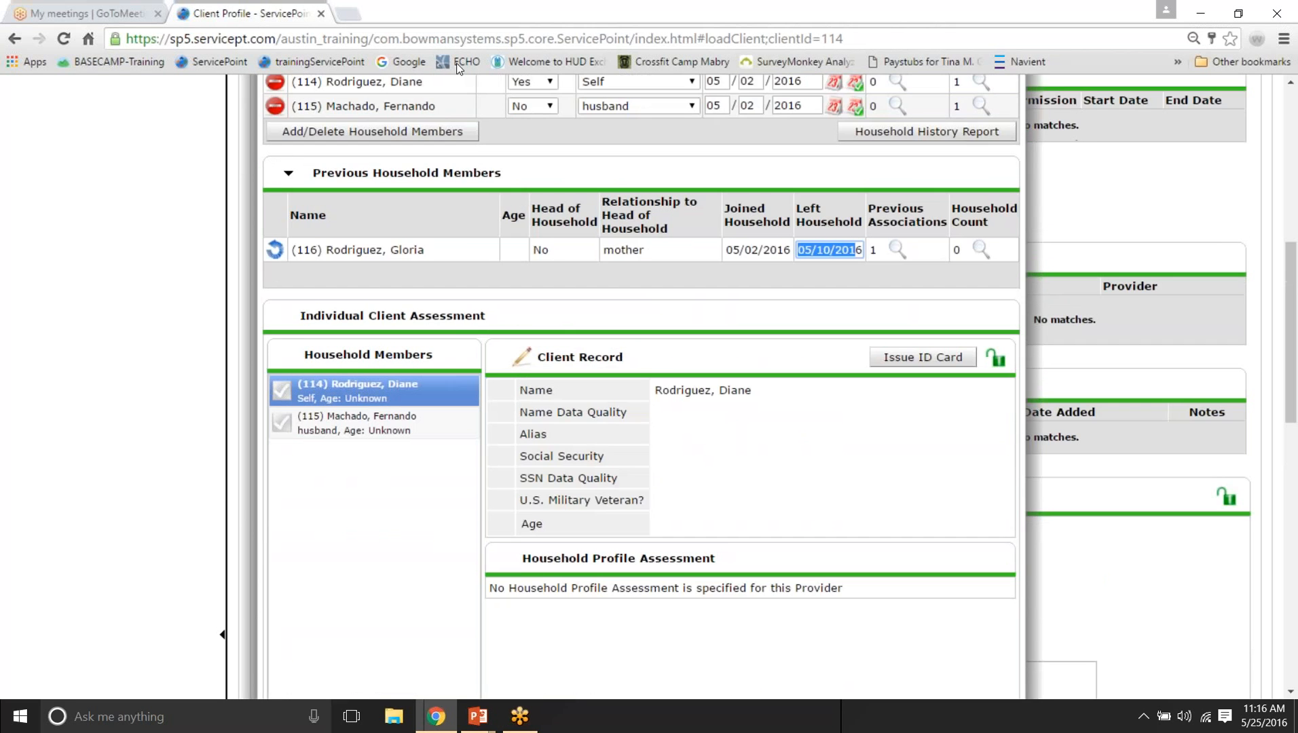
pyautogui.scroll(-5, 841, 412)
pyautogui.click(877, 486)
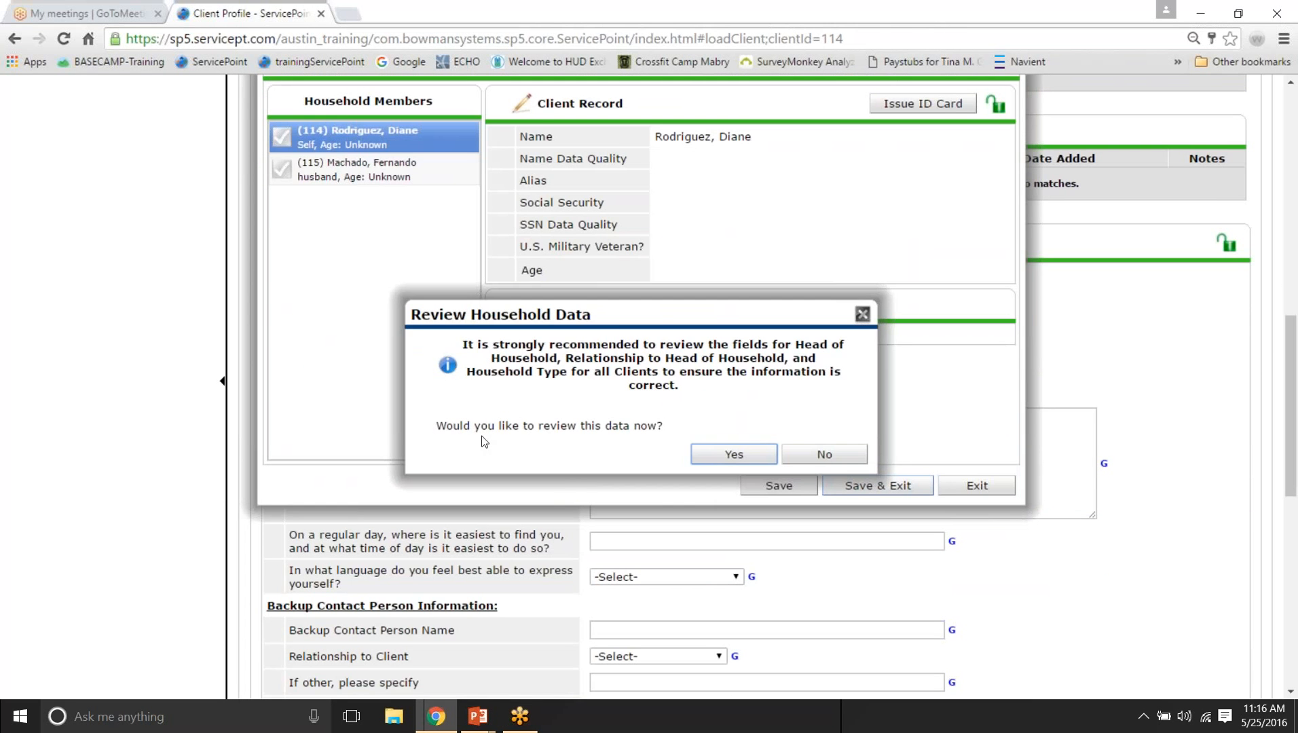
pyautogui.click(825, 455)
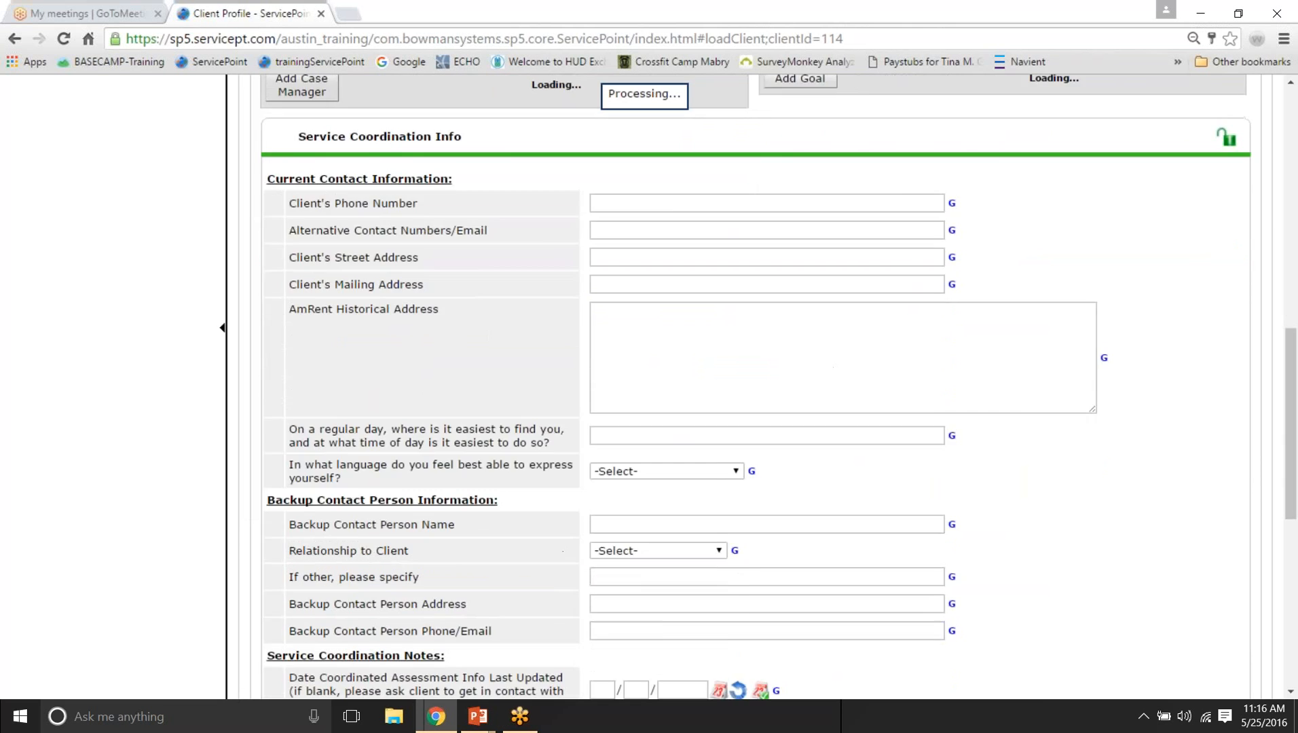
# Step: Compare the Households and Entry/Exits sections, checking which members the Caritas - SSVF Rapid Re-housing entry data includes, and cancel without changes
pyautogui.scroll(-3, 435, 365)
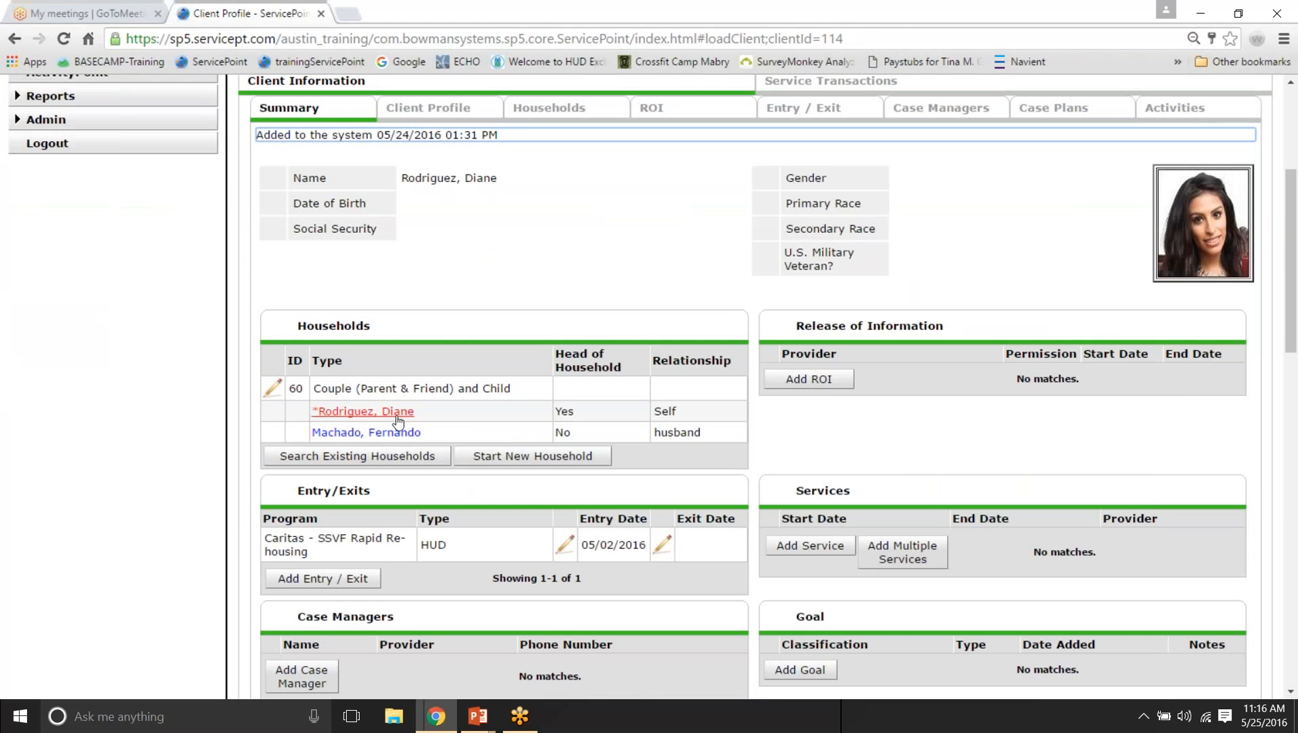
pyautogui.scroll(-3, 373, 434)
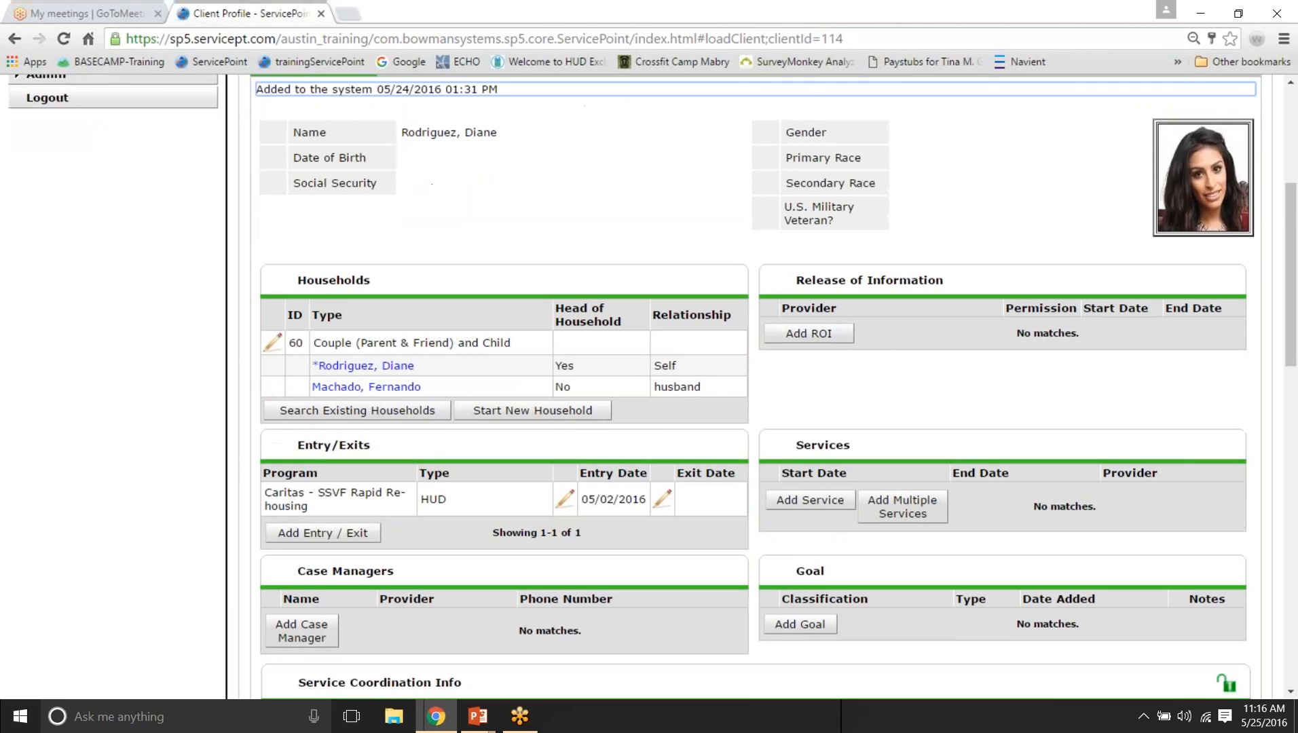
pyautogui.tripleClick(333, 322)
pyautogui.click(564, 375)
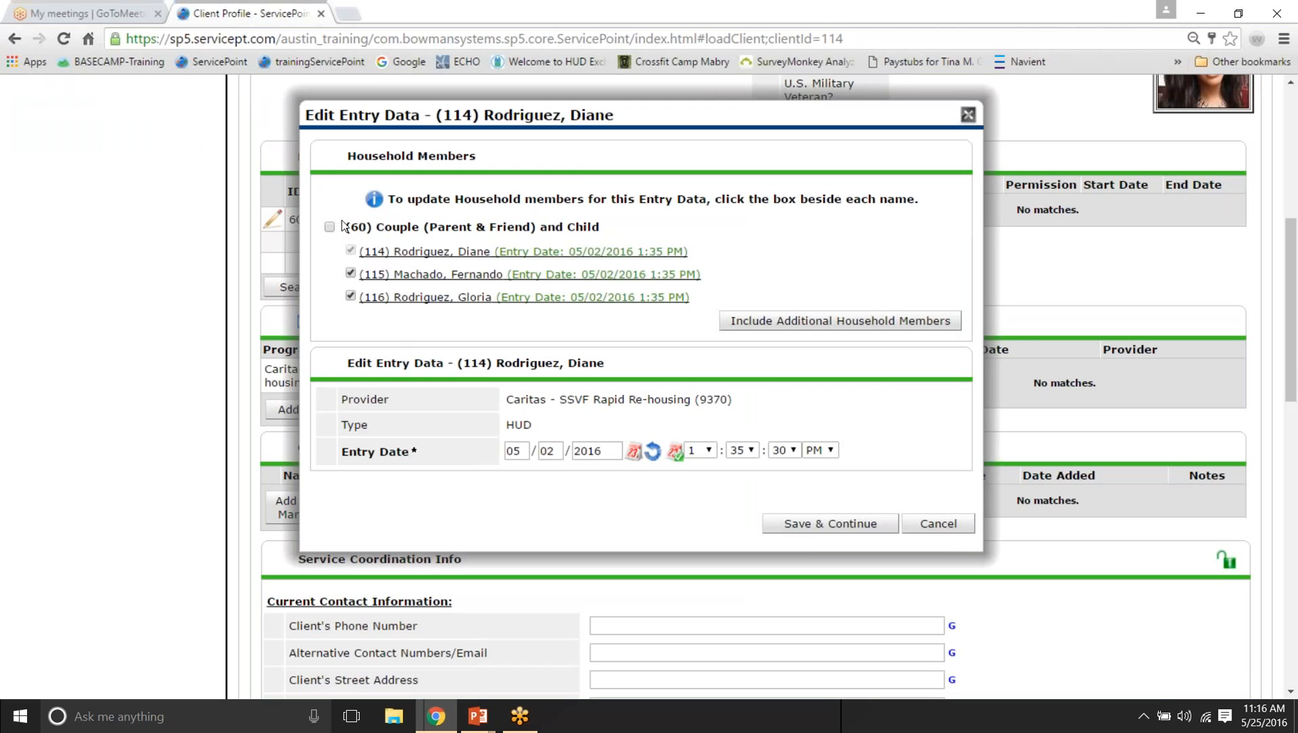
pyautogui.click(937, 524)
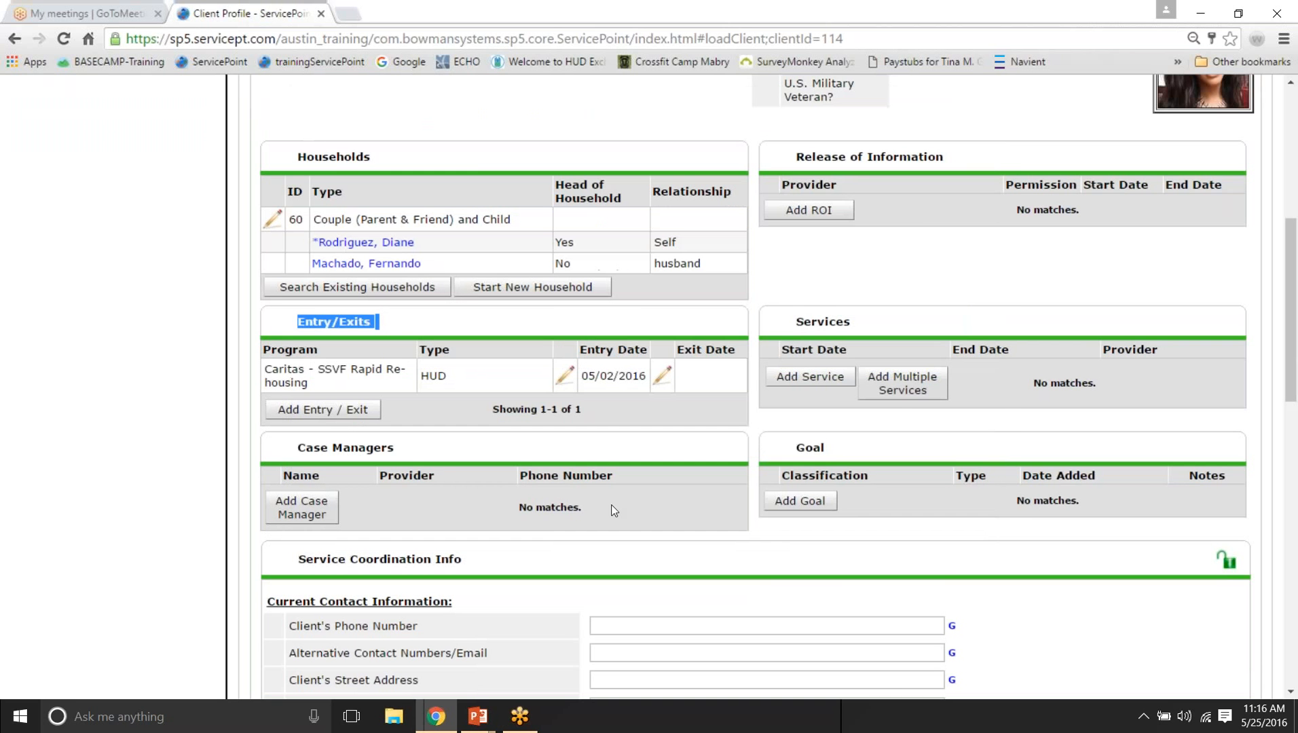
pyautogui.click(454, 449)
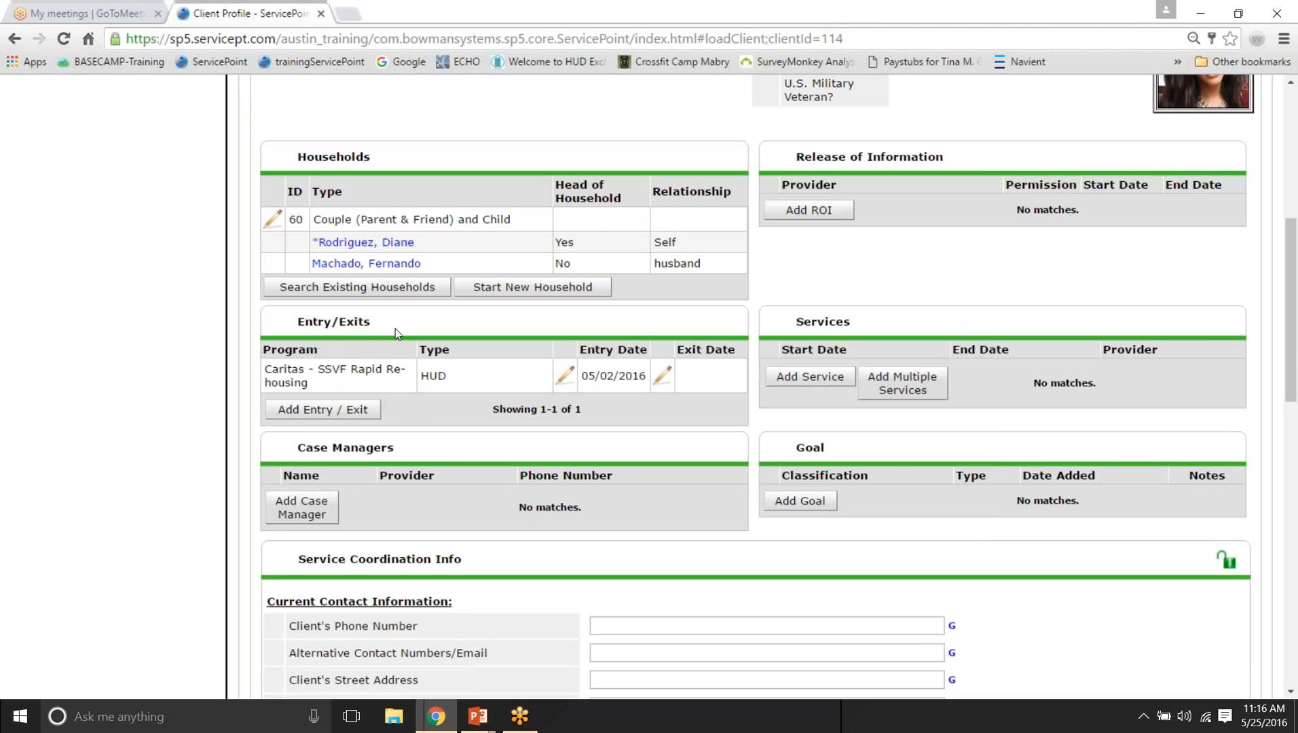
pyautogui.moveTo(392, 329); pyautogui.dragTo(292, 330)
pyautogui.click(292, 330)
pyautogui.tripleClick(362, 155)
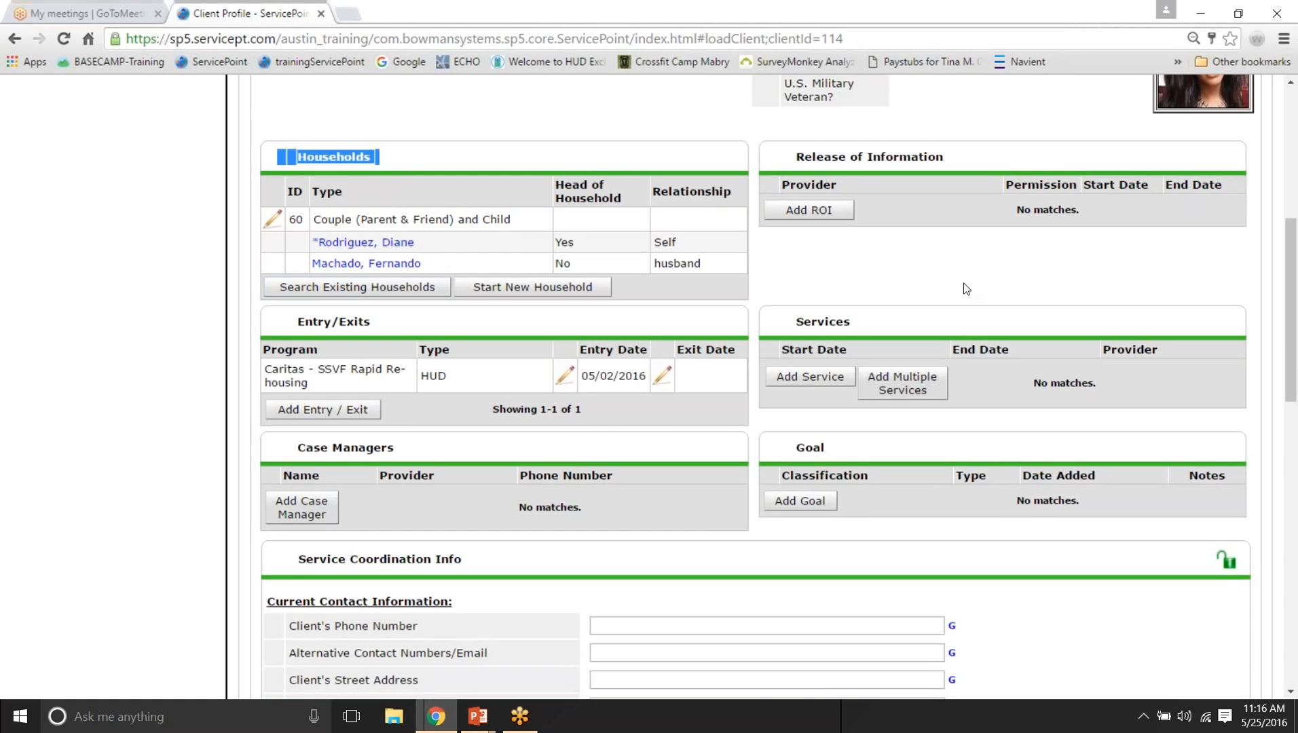
# Step: Switch to the profile of the mother, the household member marked as having left on 05/10/2016
pyautogui.scroll(4, 967, 289)
pyautogui.click(1012, 133)
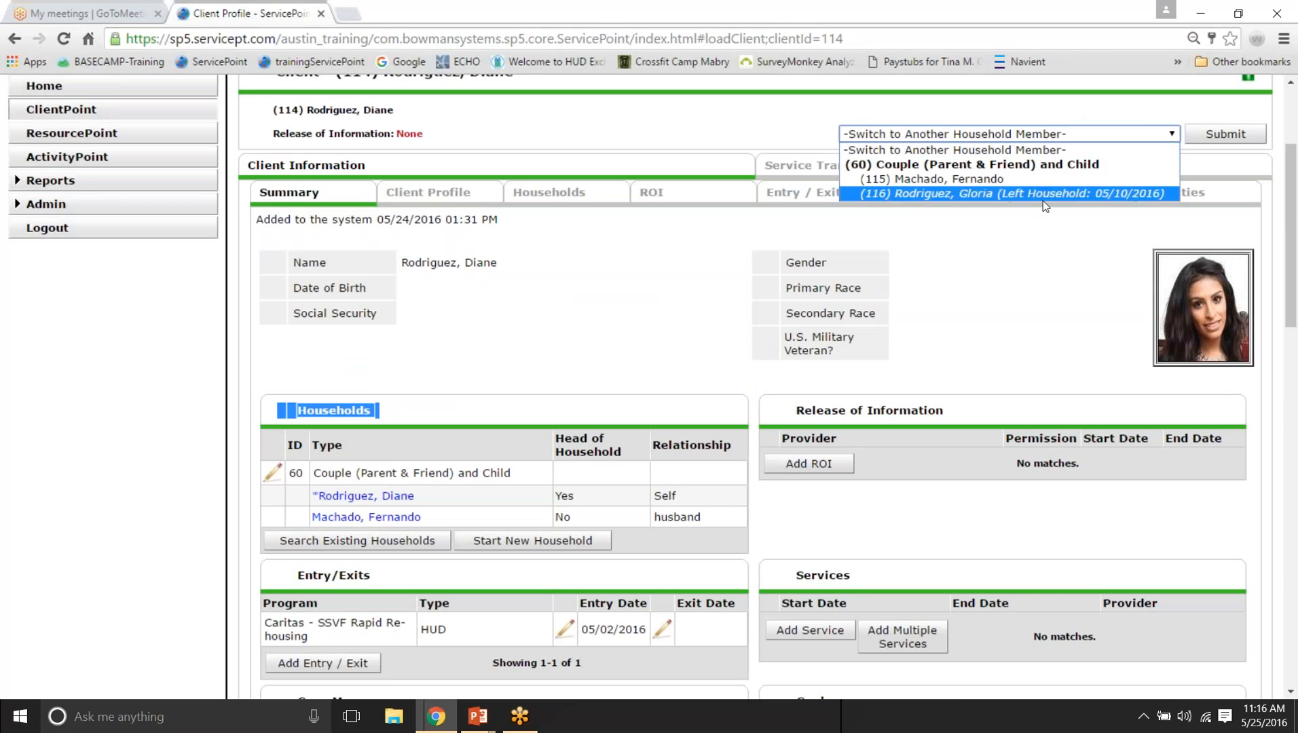
pyautogui.click(1009, 193)
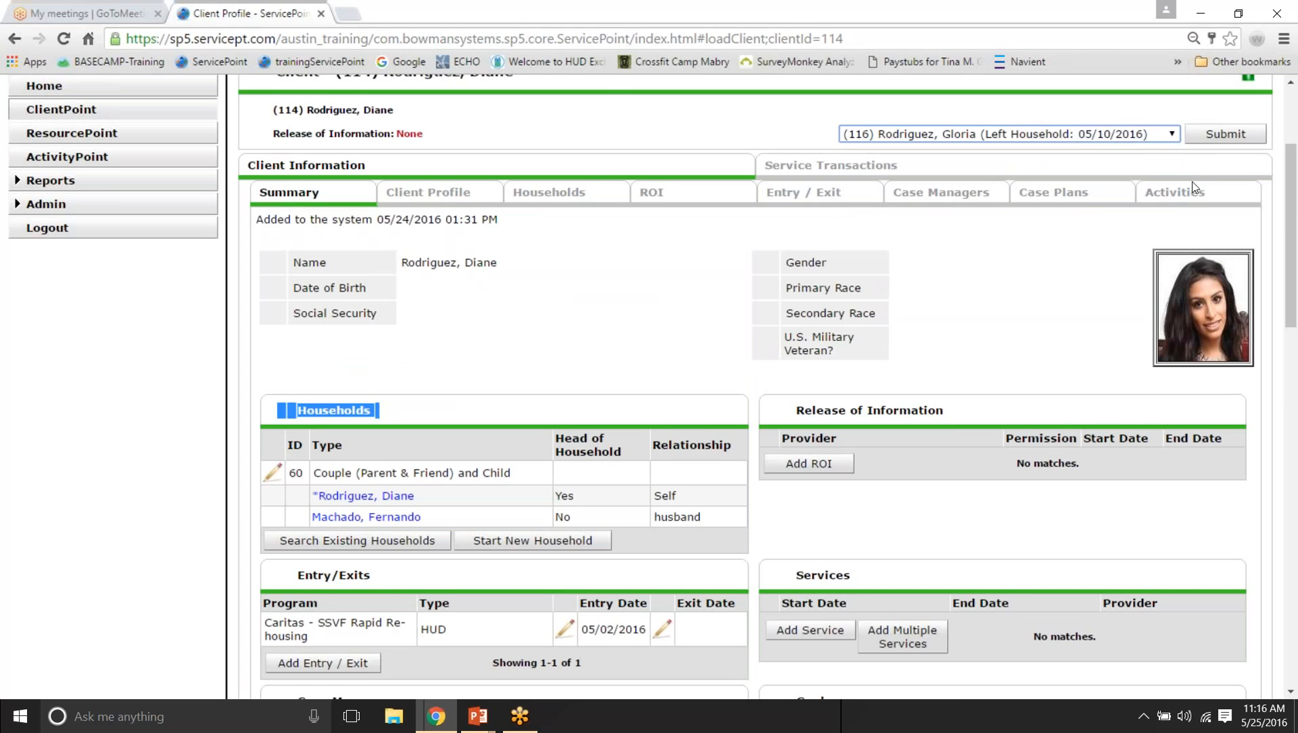
pyautogui.click(1222, 136)
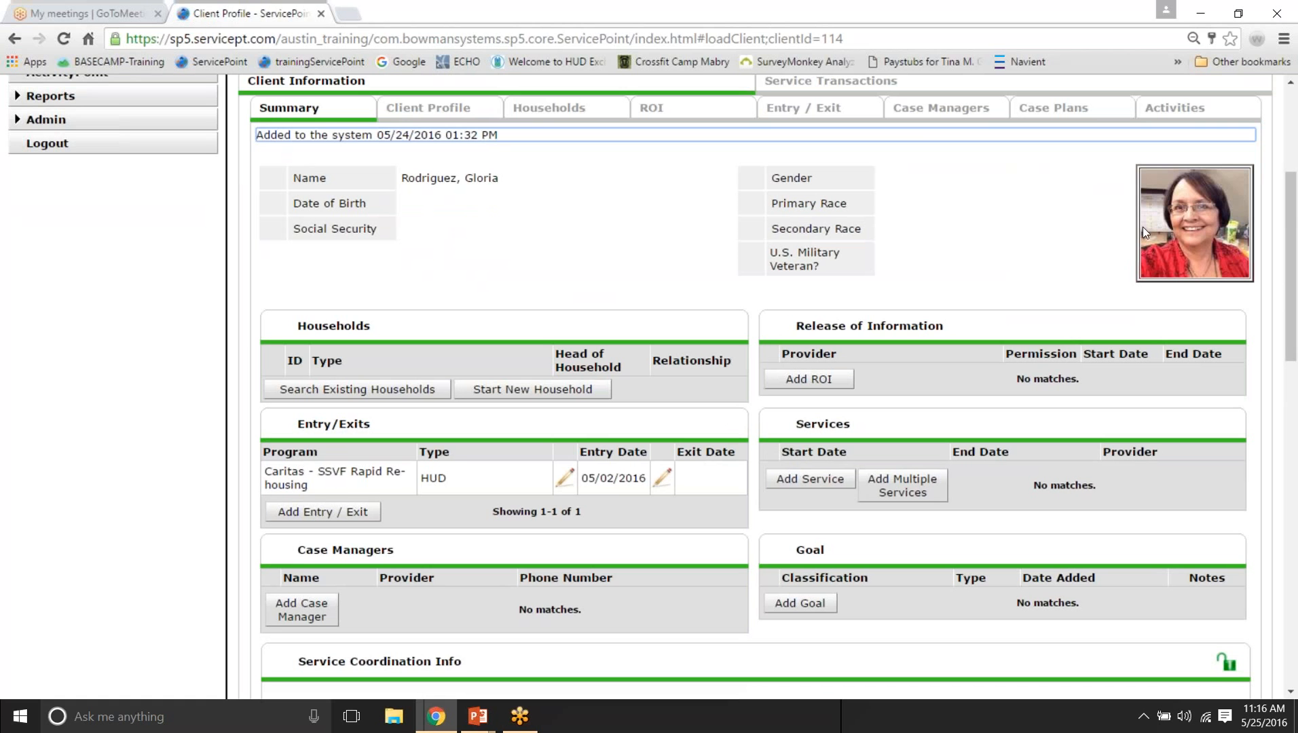
# Step: Open the mother's exit data for the Caritas - SSVF Rapid Re-housing entry and check which household members are selected
pyautogui.click(664, 481)
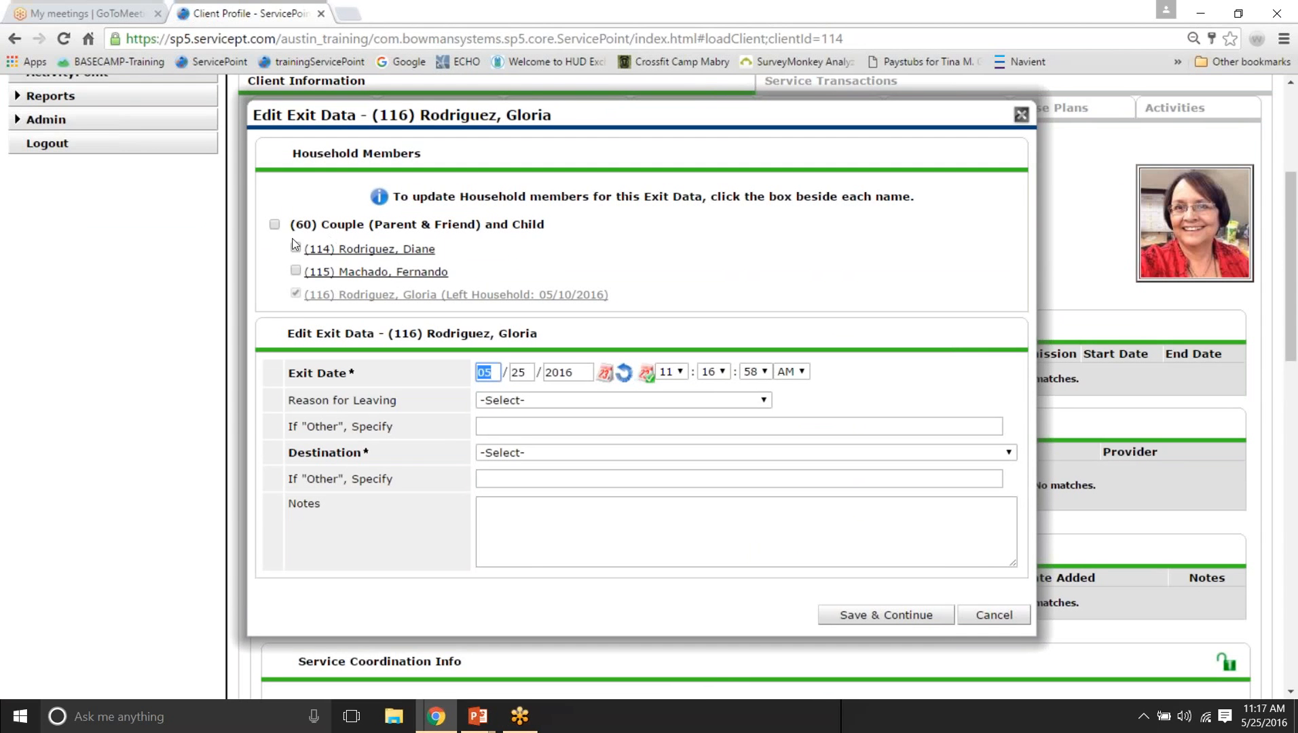
pyautogui.moveTo(459, 297); pyautogui.dragTo(612, 296)
pyautogui.moveTo(459, 296); pyautogui.dragTo(271, 296)
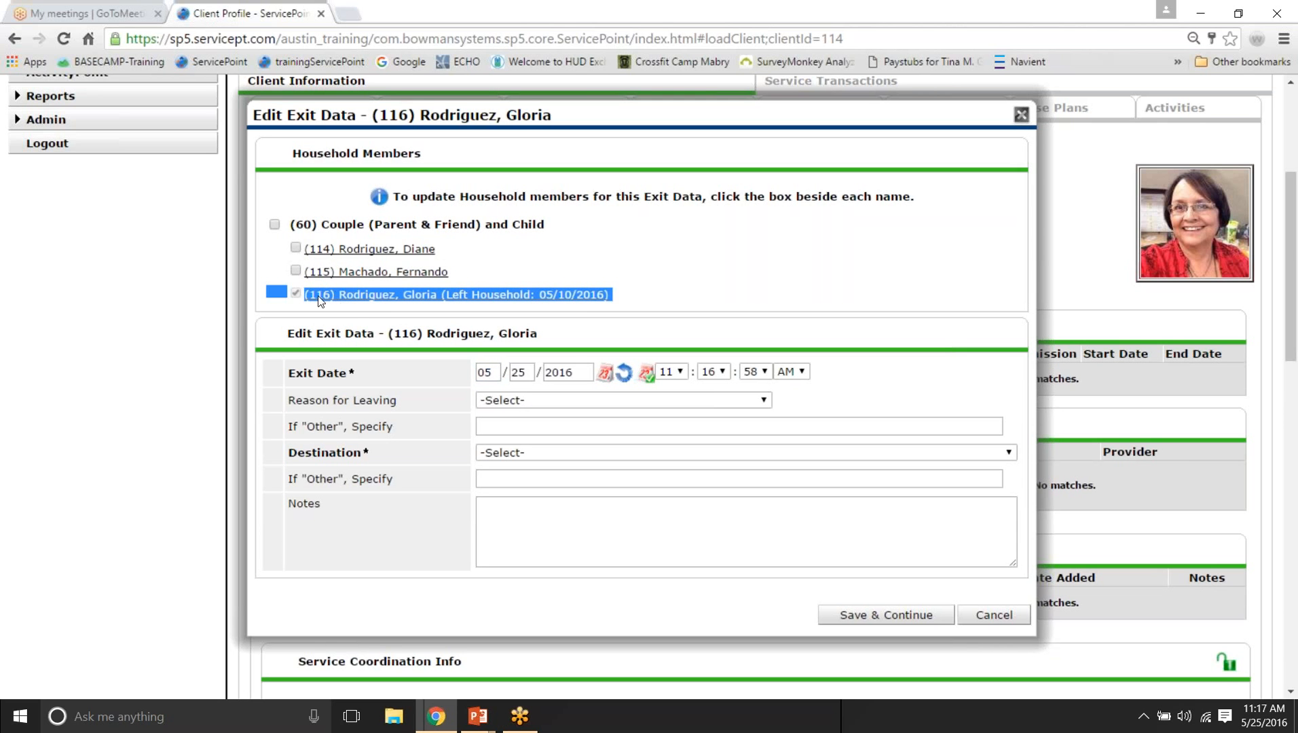
pyautogui.click(396, 333)
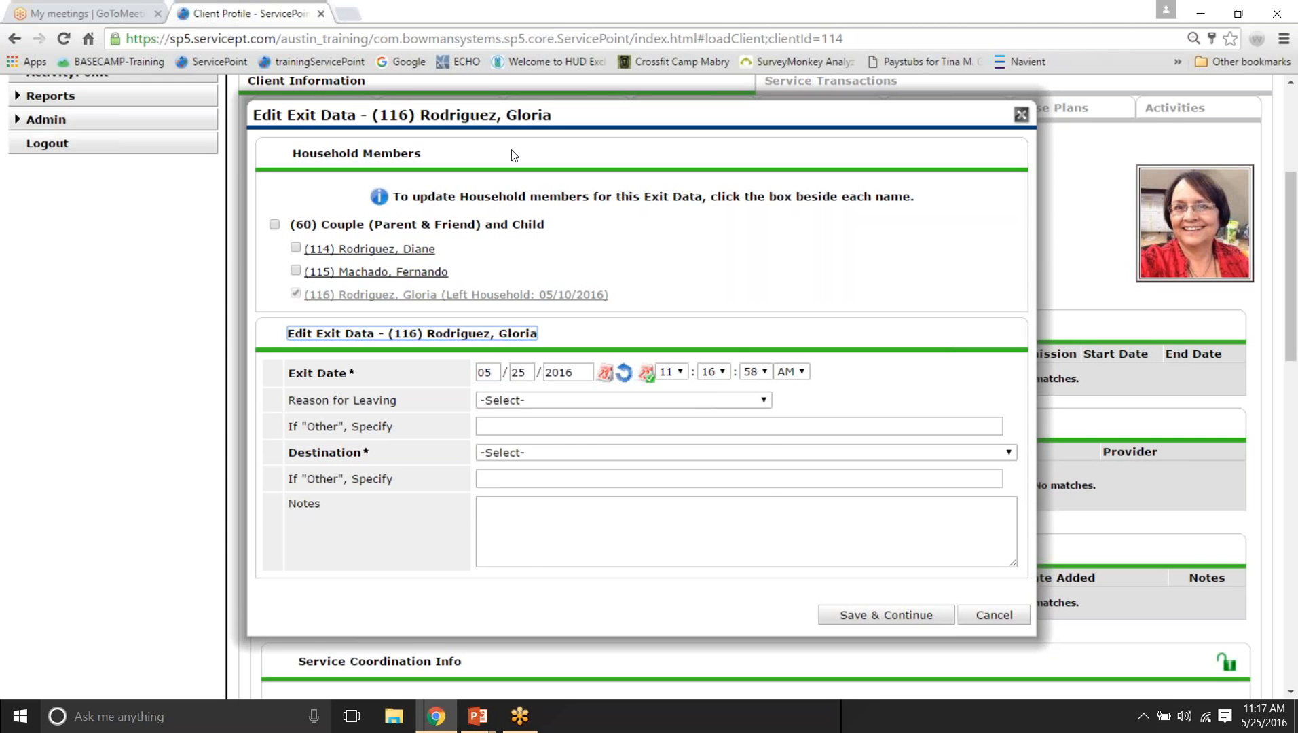
# Step: Save the mother's program exit with reason "Reached maximum time allowed" and destination "Owned by client, no ongoing housing subsidy (HUD)", and close the entry/exit data
pyautogui.click(688, 402)
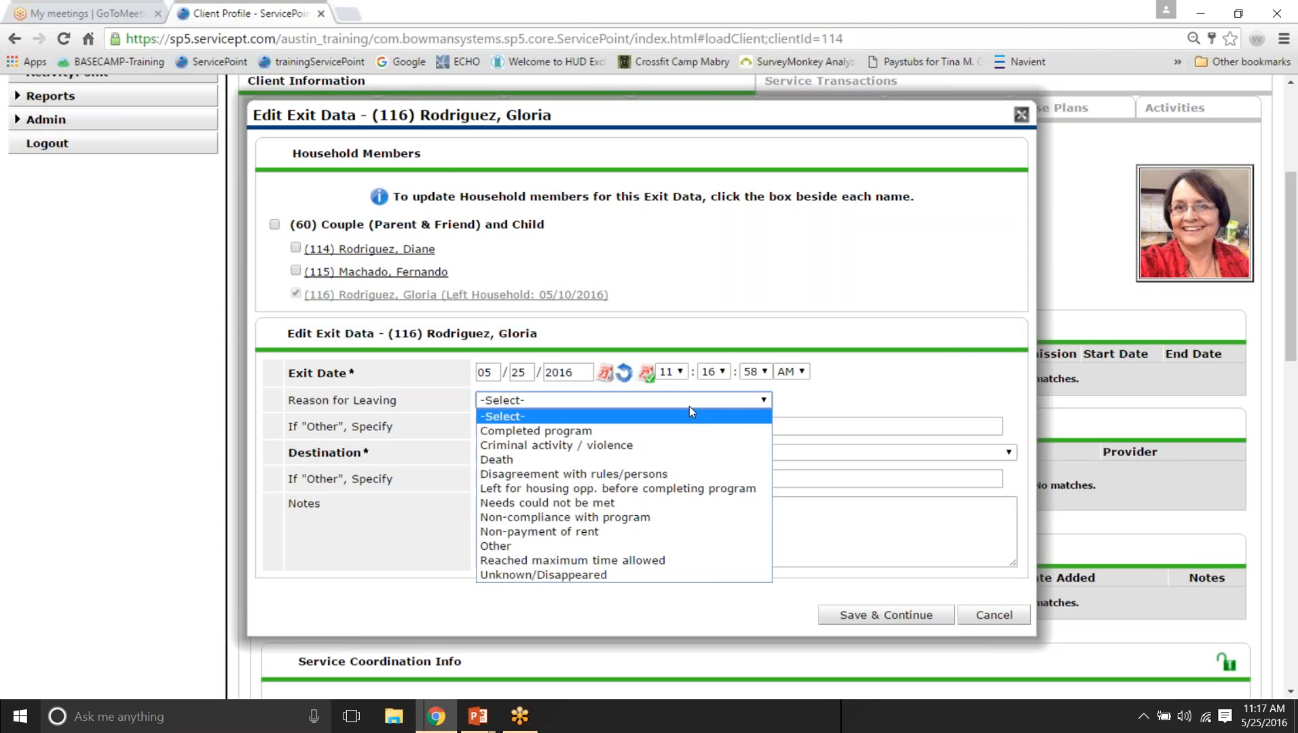
pyautogui.click(676, 559)
pyautogui.click(559, 456)
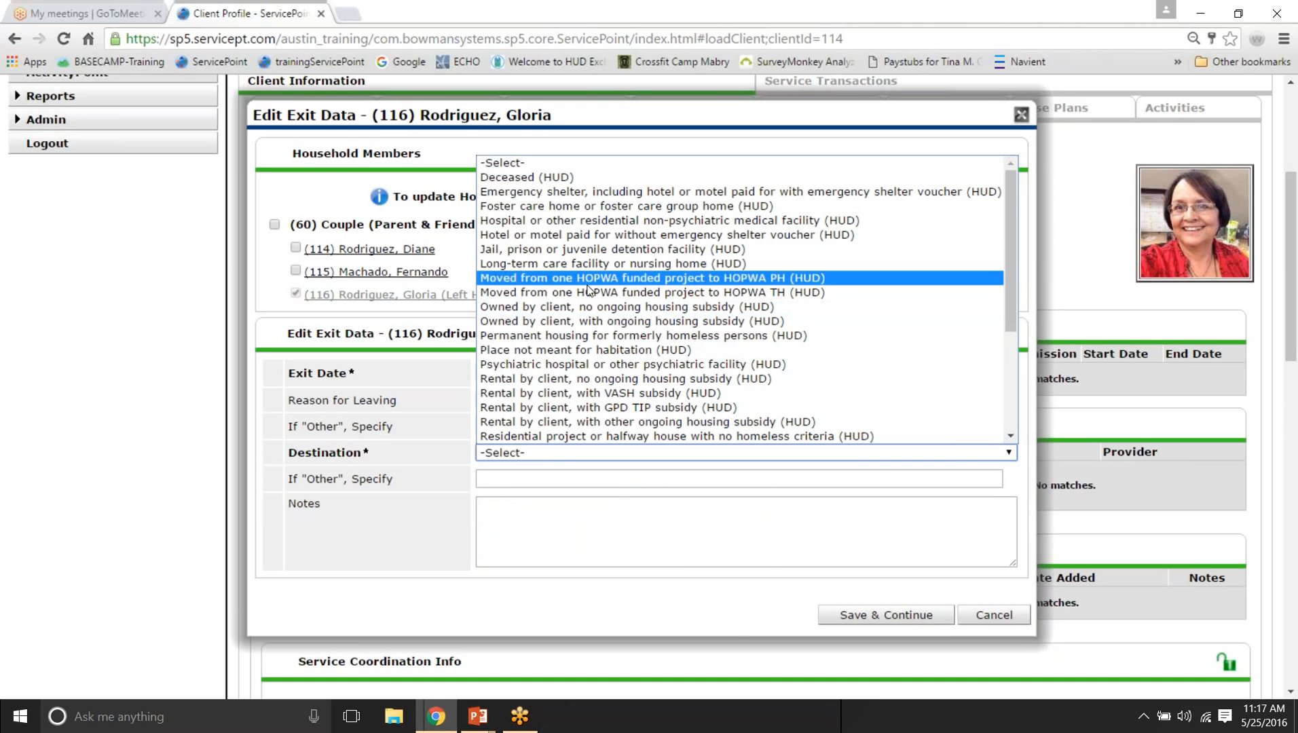
pyautogui.click(588, 307)
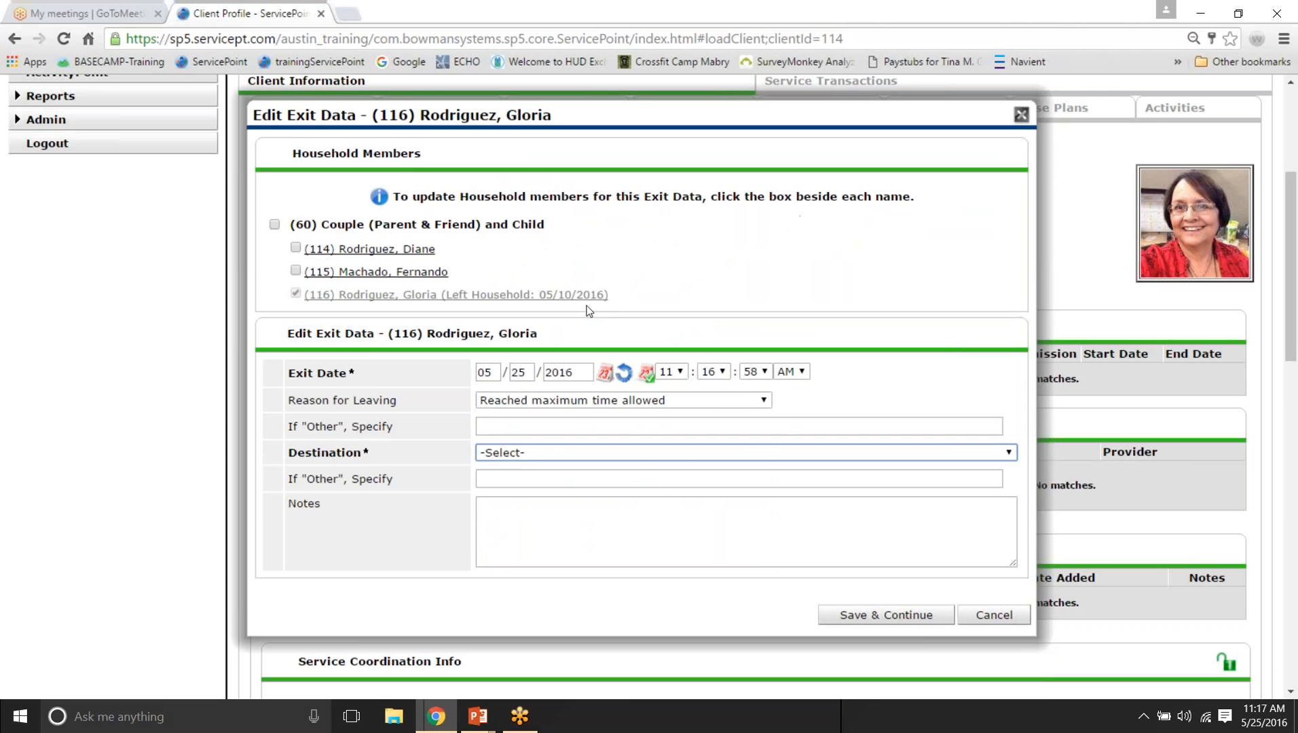
pyautogui.click(922, 618)
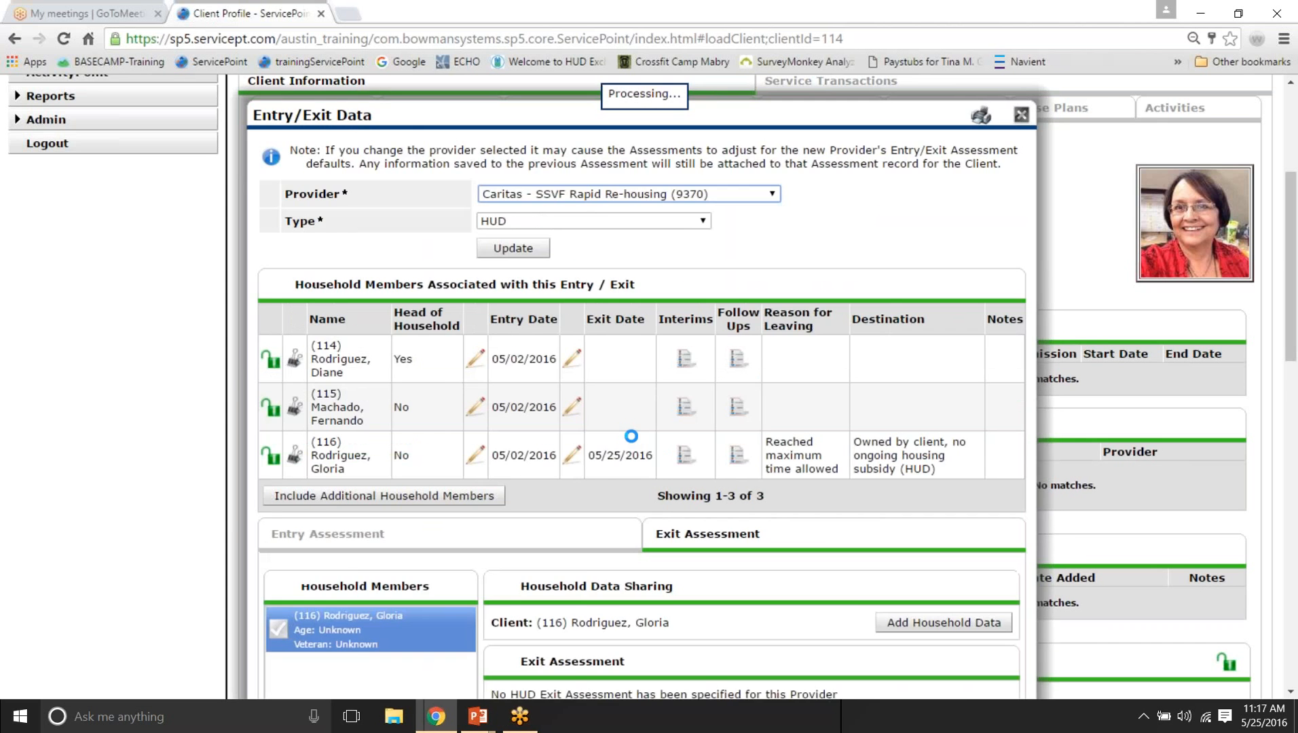
pyautogui.scroll(-9, 631, 436)
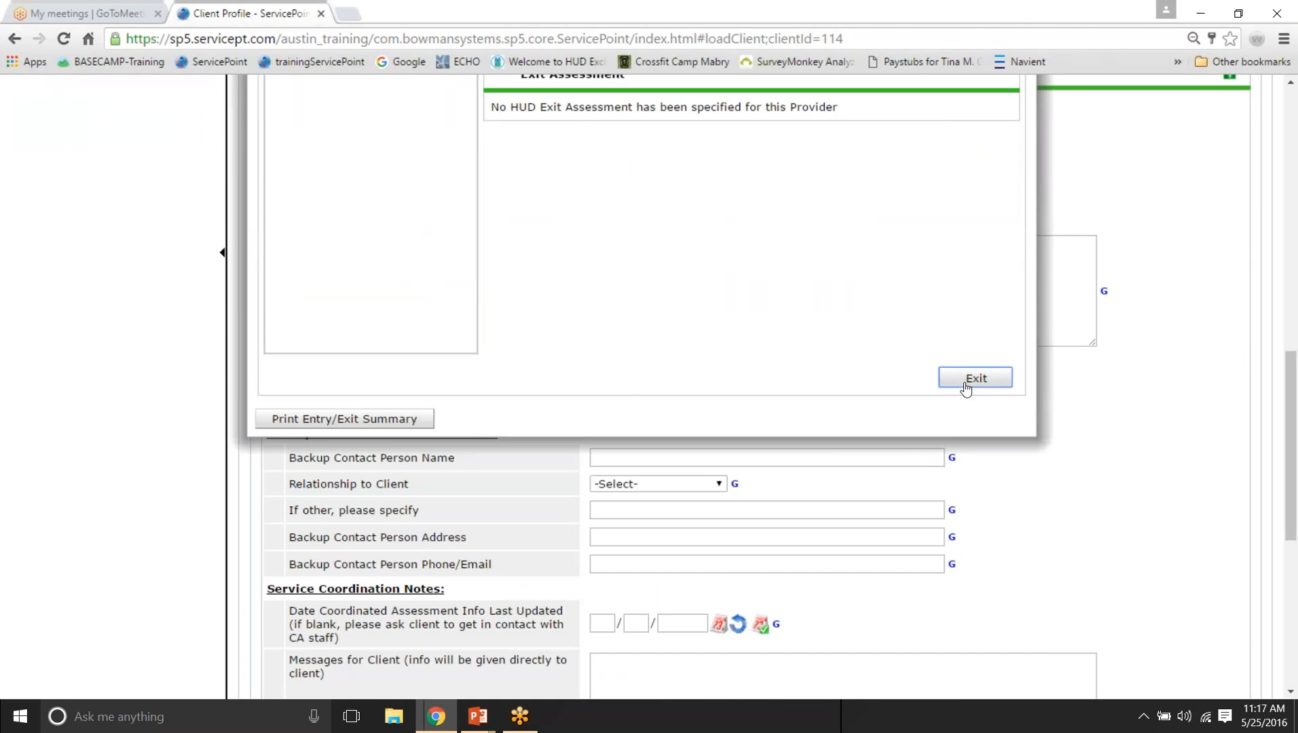
pyautogui.click(968, 379)
# Step: Check the mother's current household membership, and switch back to the head of household's record
pyautogui.scroll(6, 954, 409)
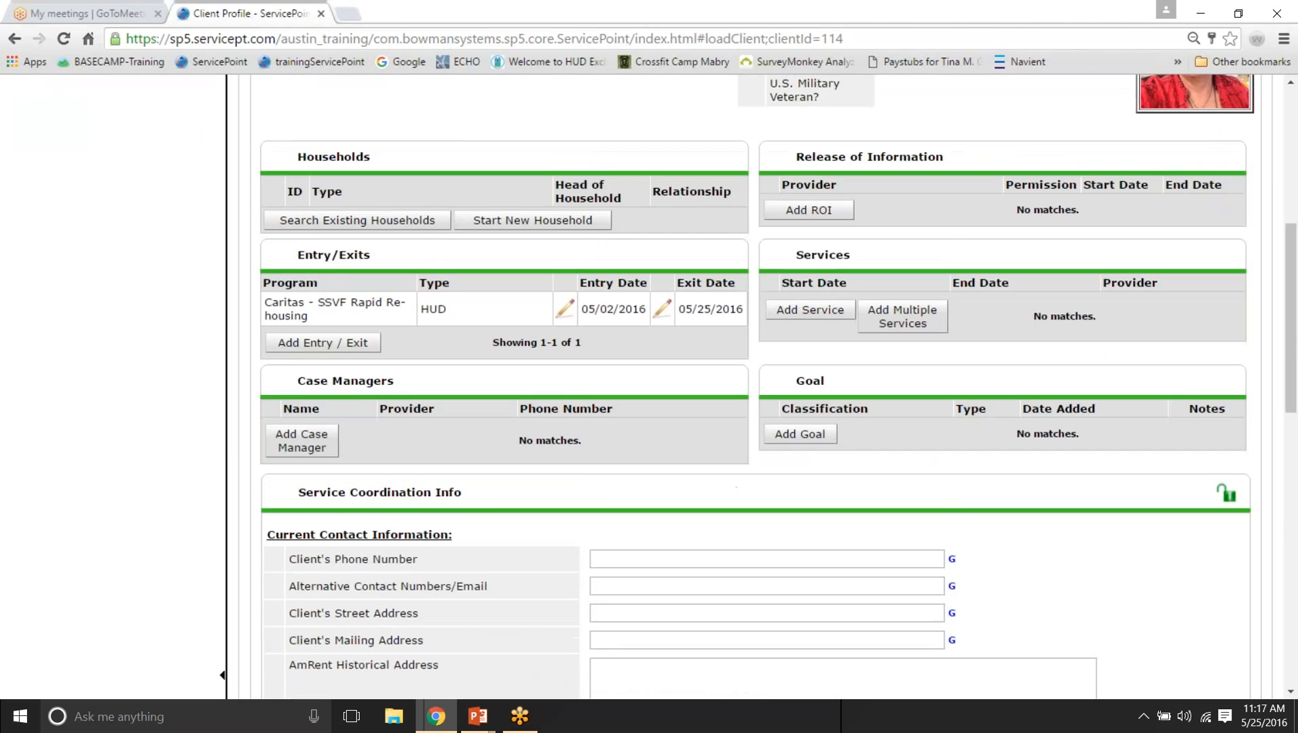
pyautogui.scroll(3, 755, 387)
pyautogui.scroll(3, 564, 284)
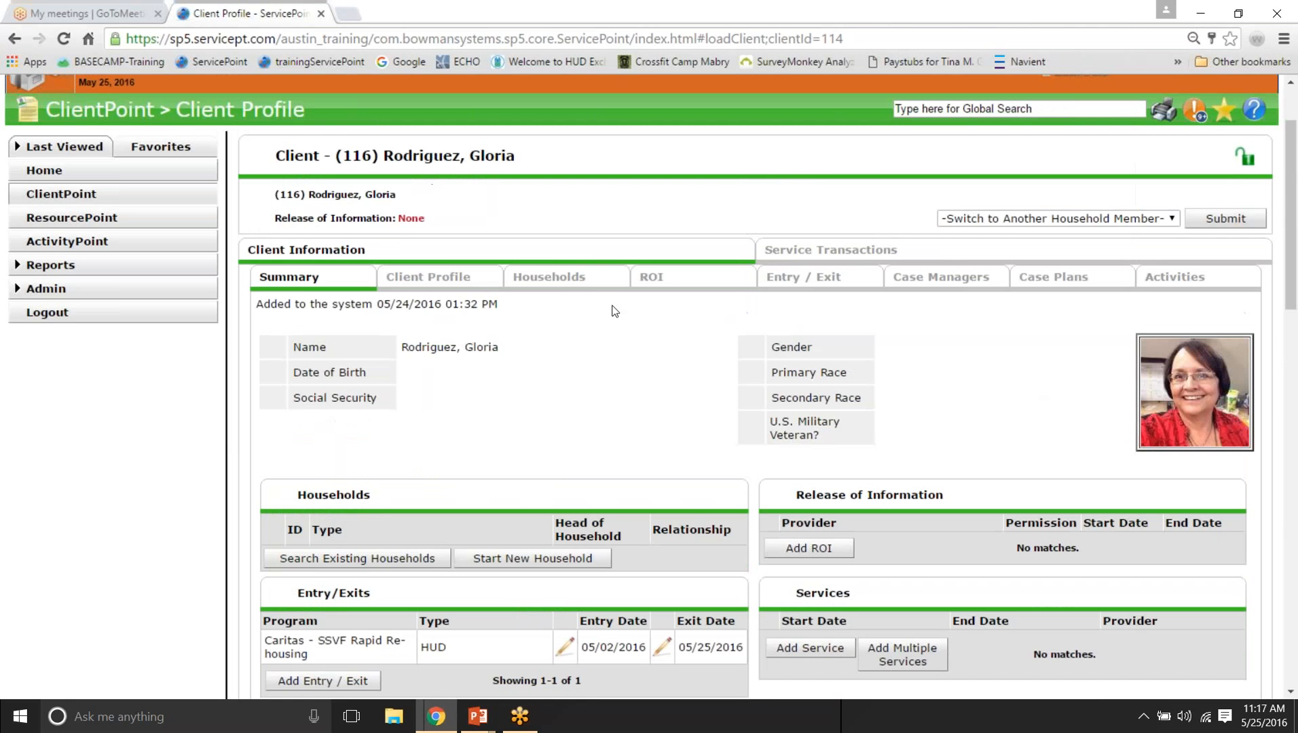
pyautogui.click(564, 284)
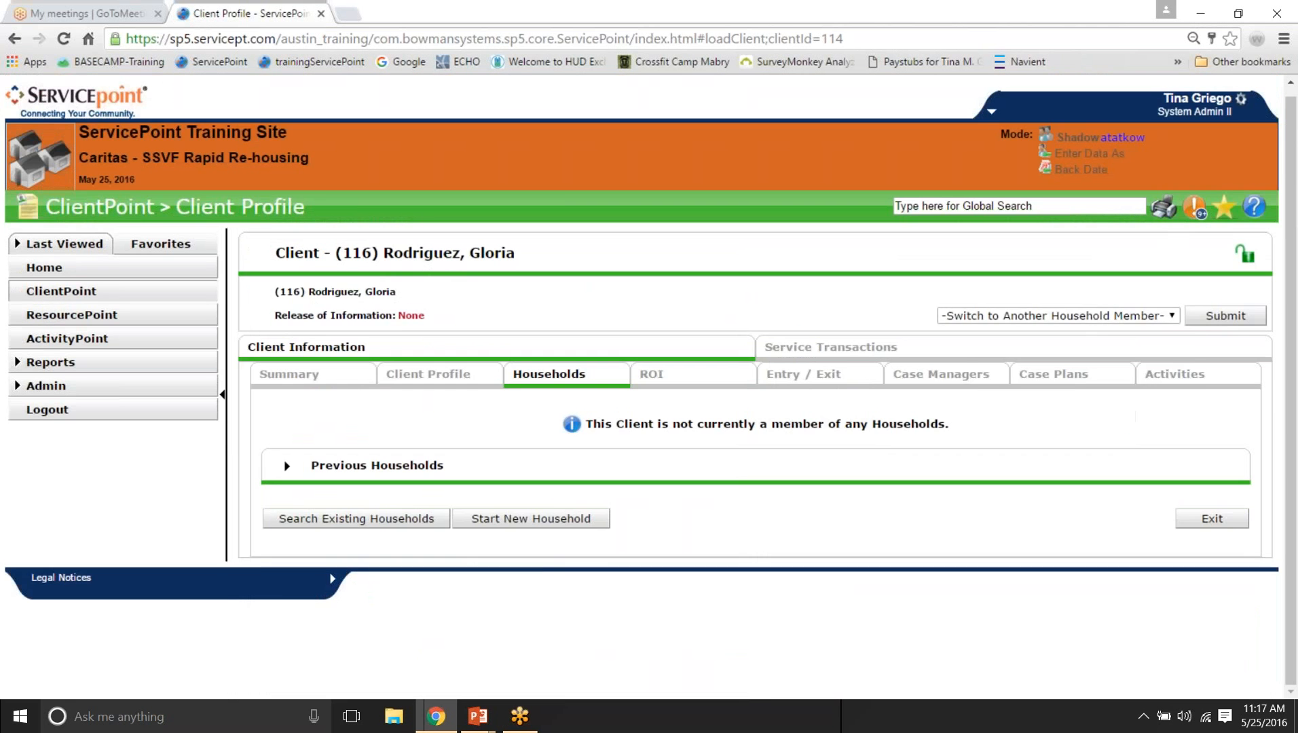
pyautogui.click(1076, 317)
pyautogui.click(1096, 361)
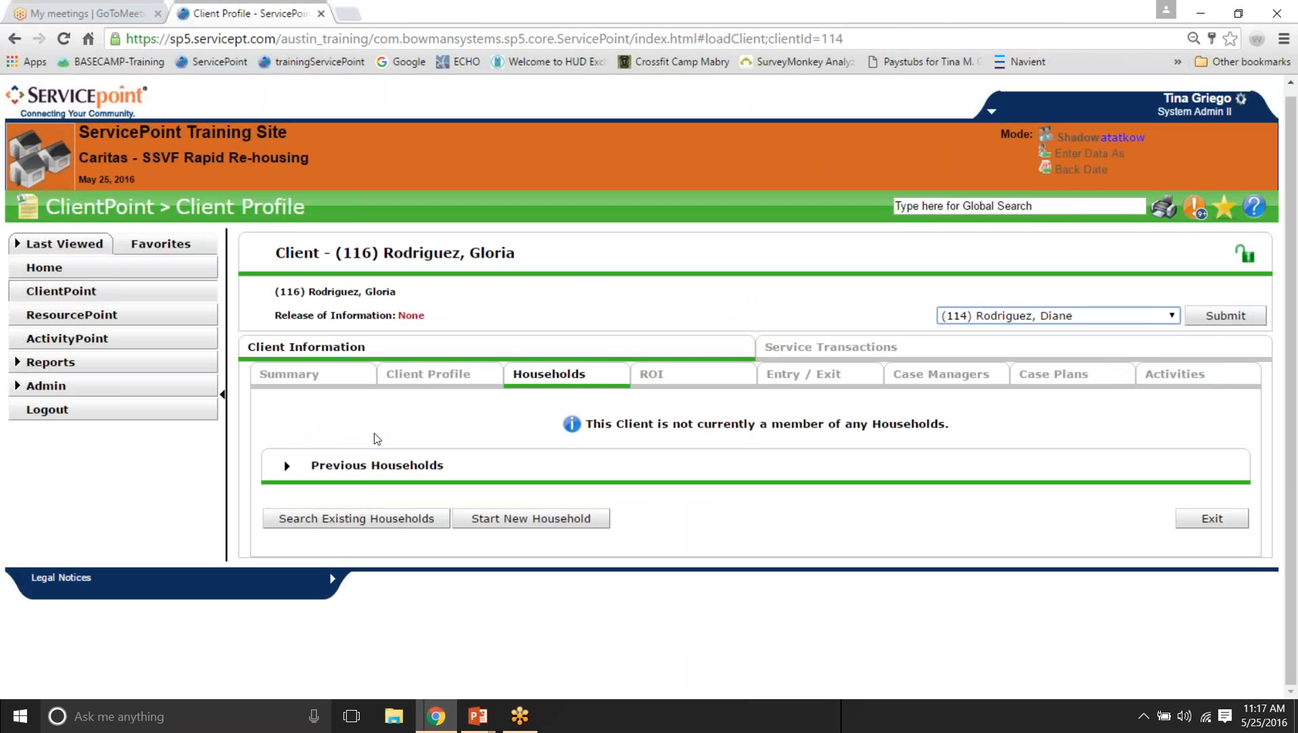
pyautogui.click(1226, 316)
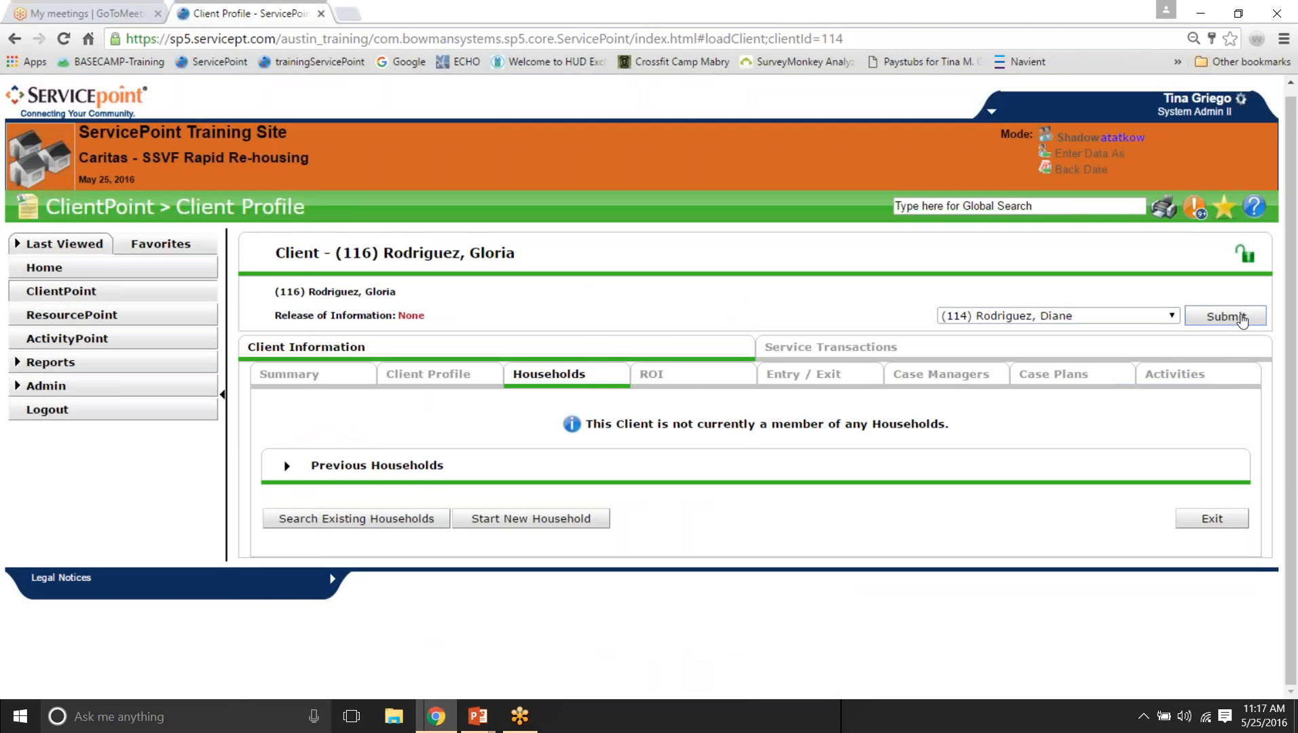
# Step: Open the Couple (Parent & Friend) and Child household for management and expand its previous household members
pyautogui.scroll(-1, 440, 540)
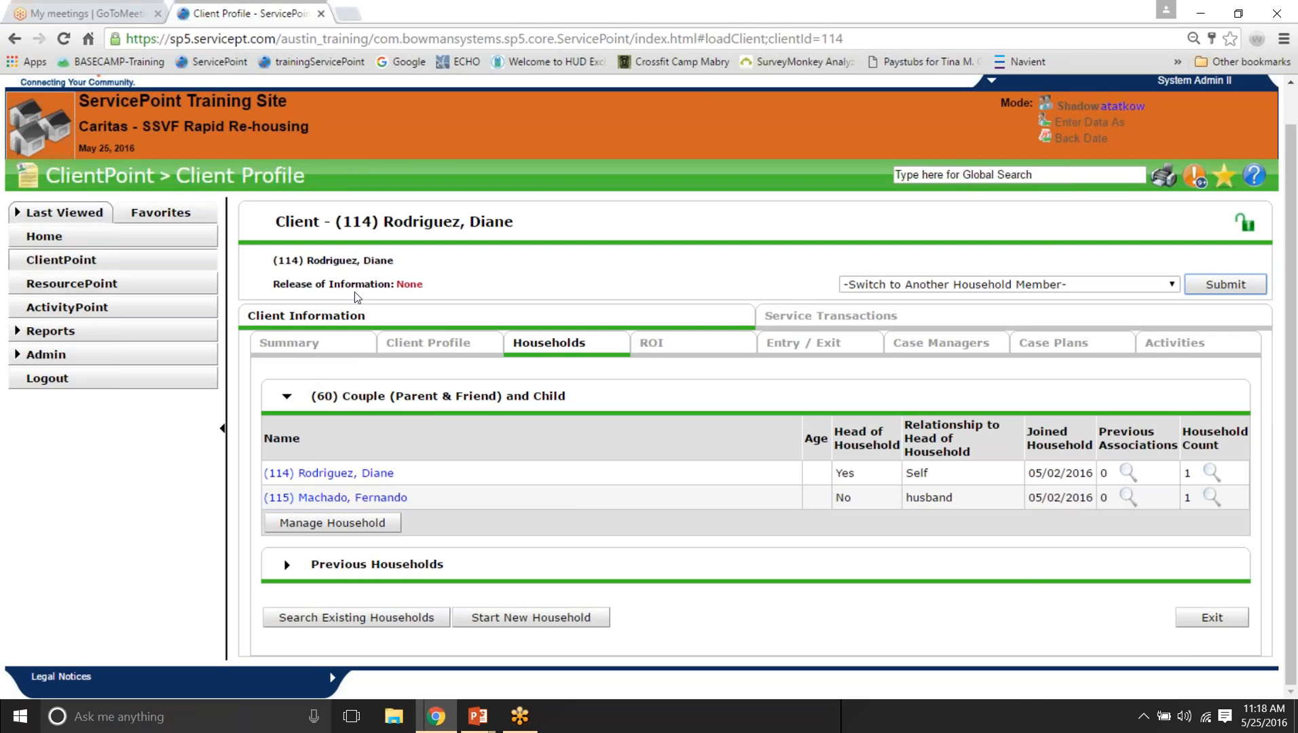
pyautogui.click(305, 531)
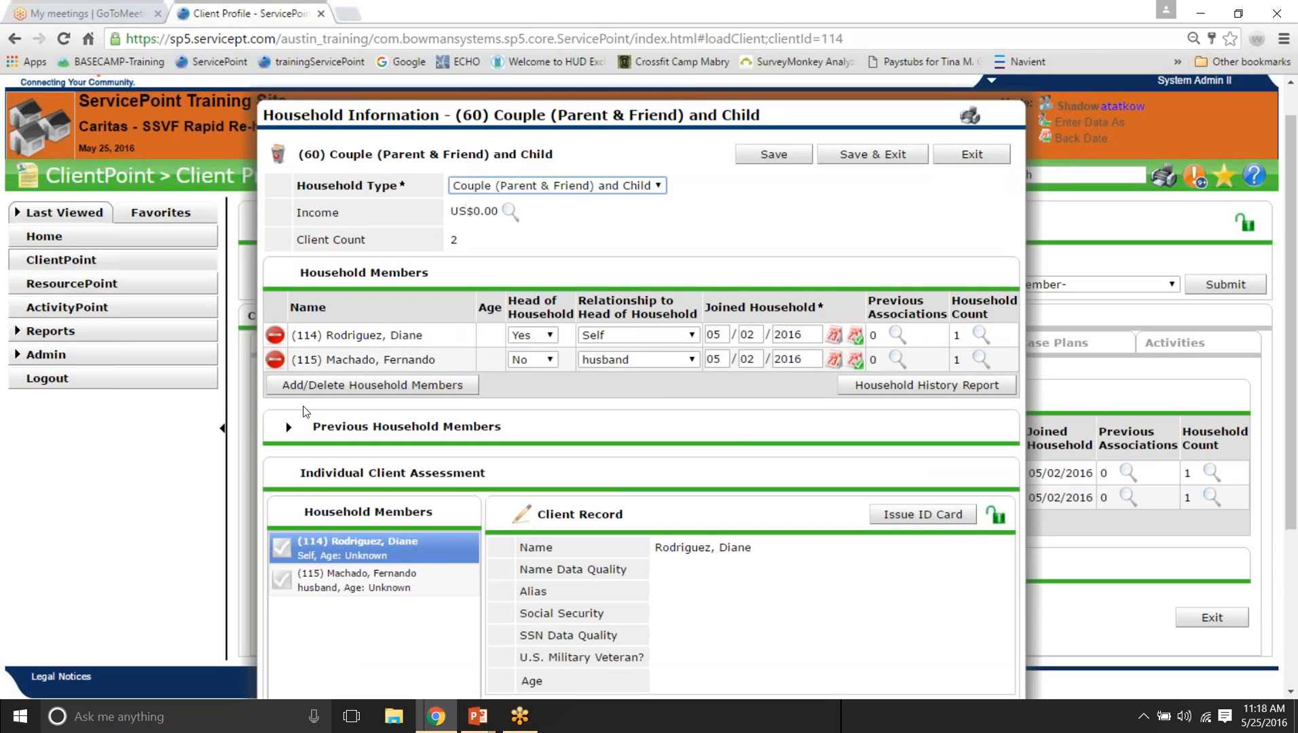
pyautogui.click(288, 428)
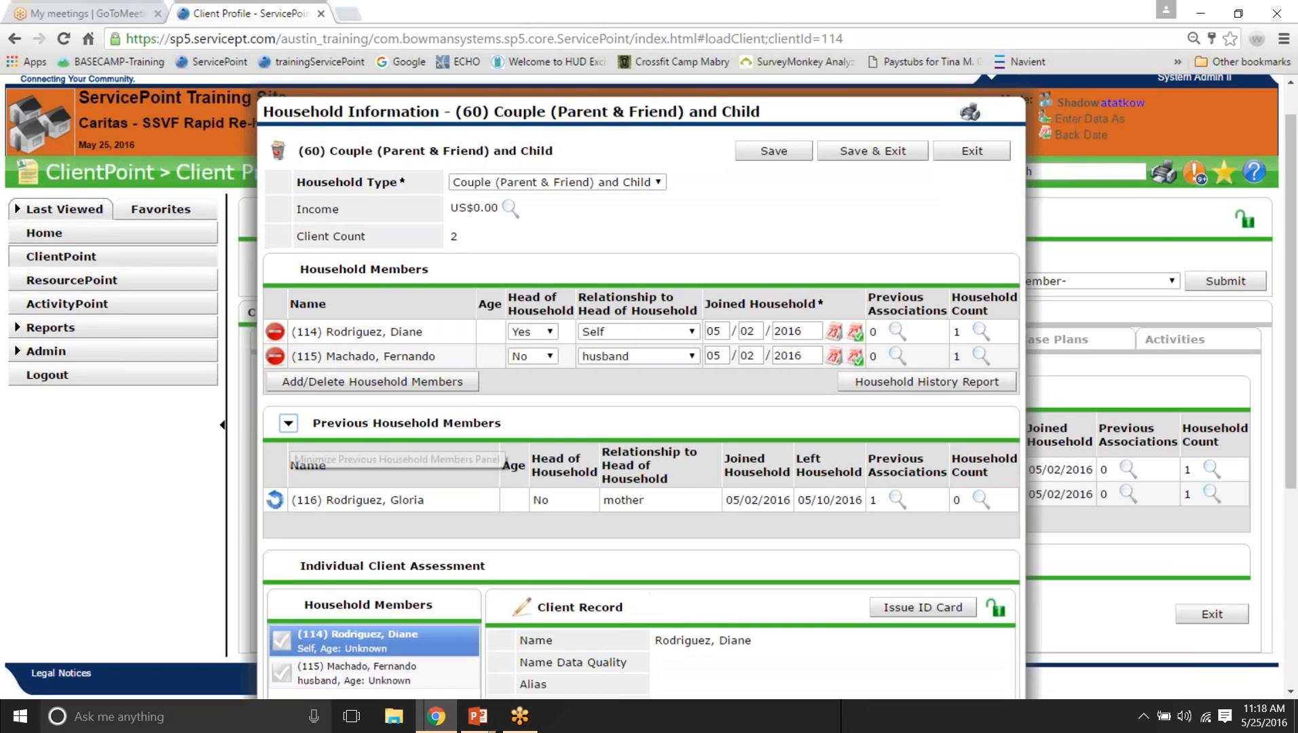
# Step: Close the household information and check the head of household's previous households
pyautogui.scroll(-2, 642, 387)
pyautogui.scroll(2, 940, 346)
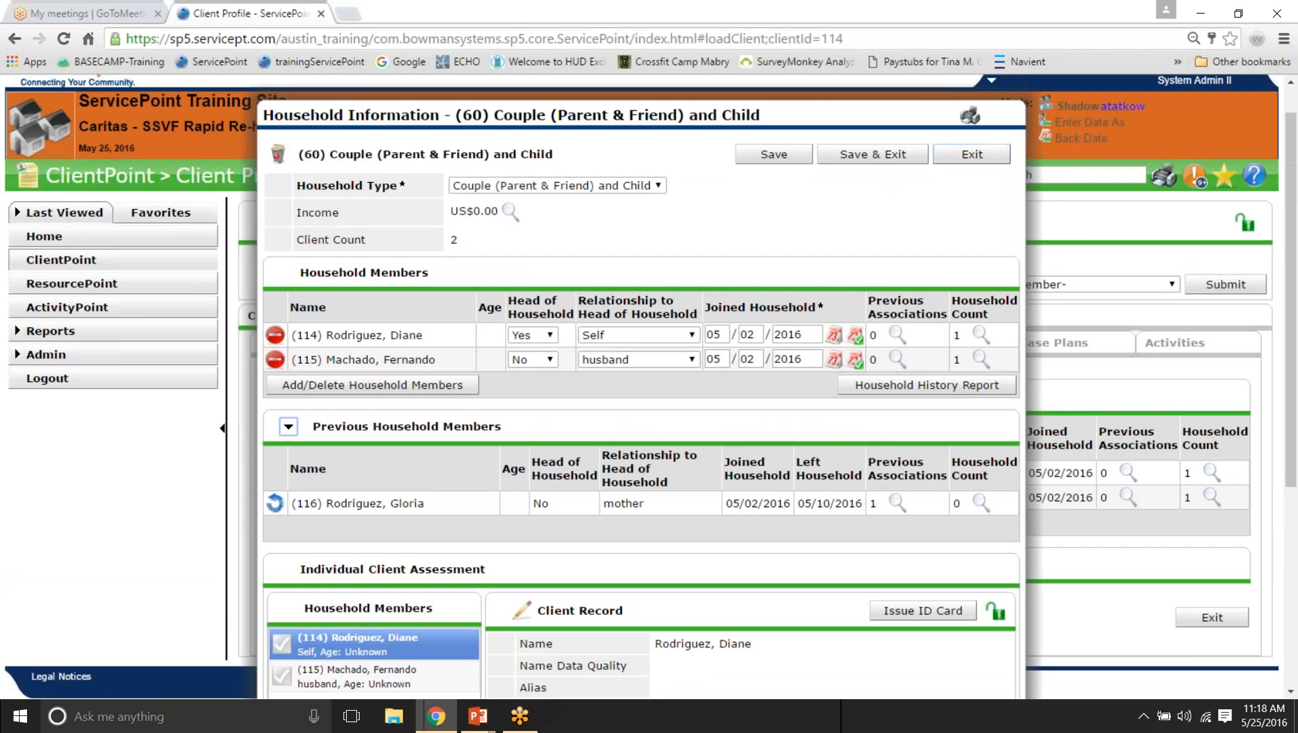
pyautogui.click(825, 454)
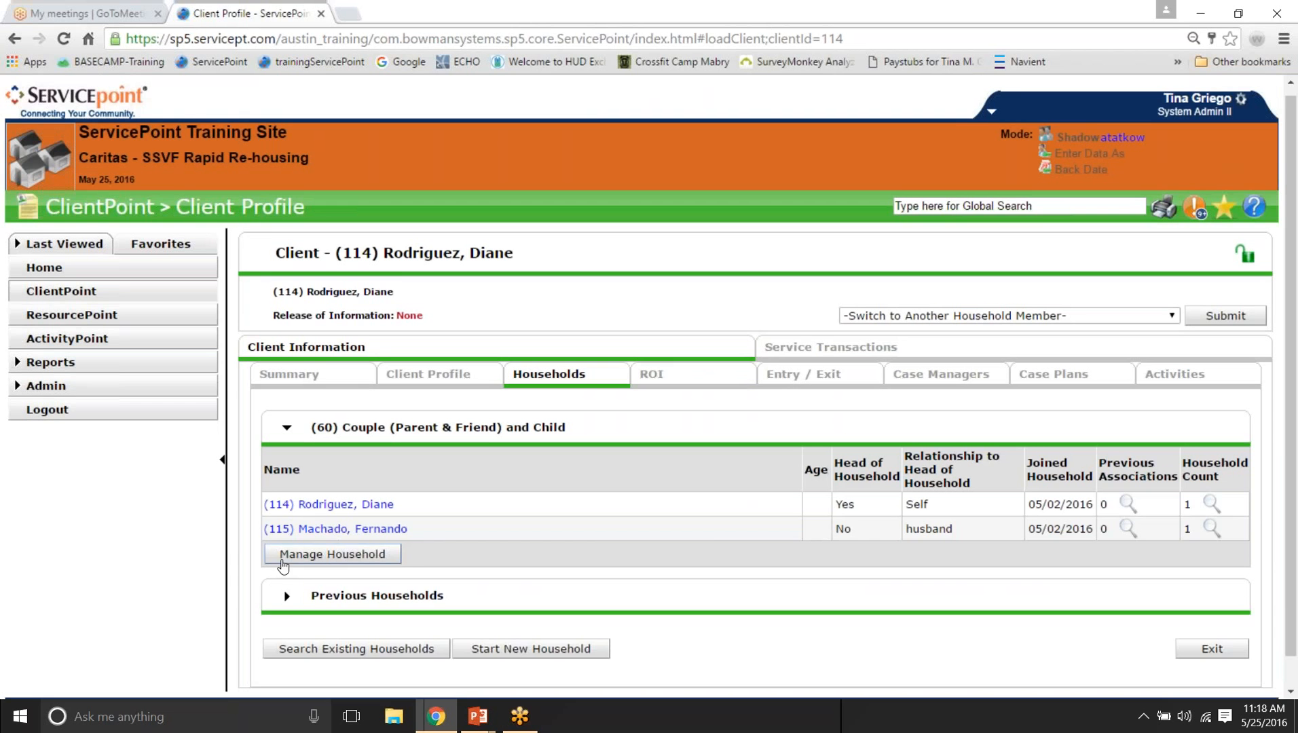
pyautogui.click(287, 597)
pyautogui.scroll(-1, 288, 604)
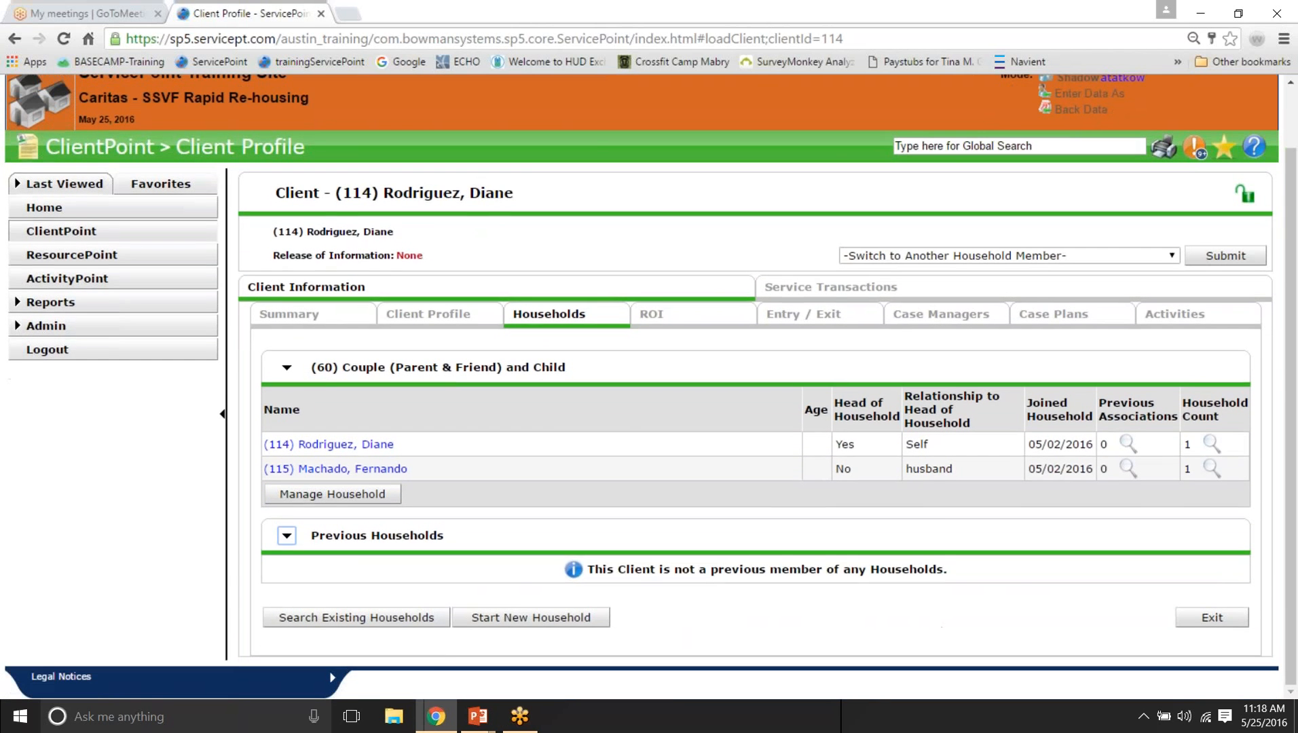
pyautogui.moveTo(562, 572); pyautogui.dragTo(951, 571)
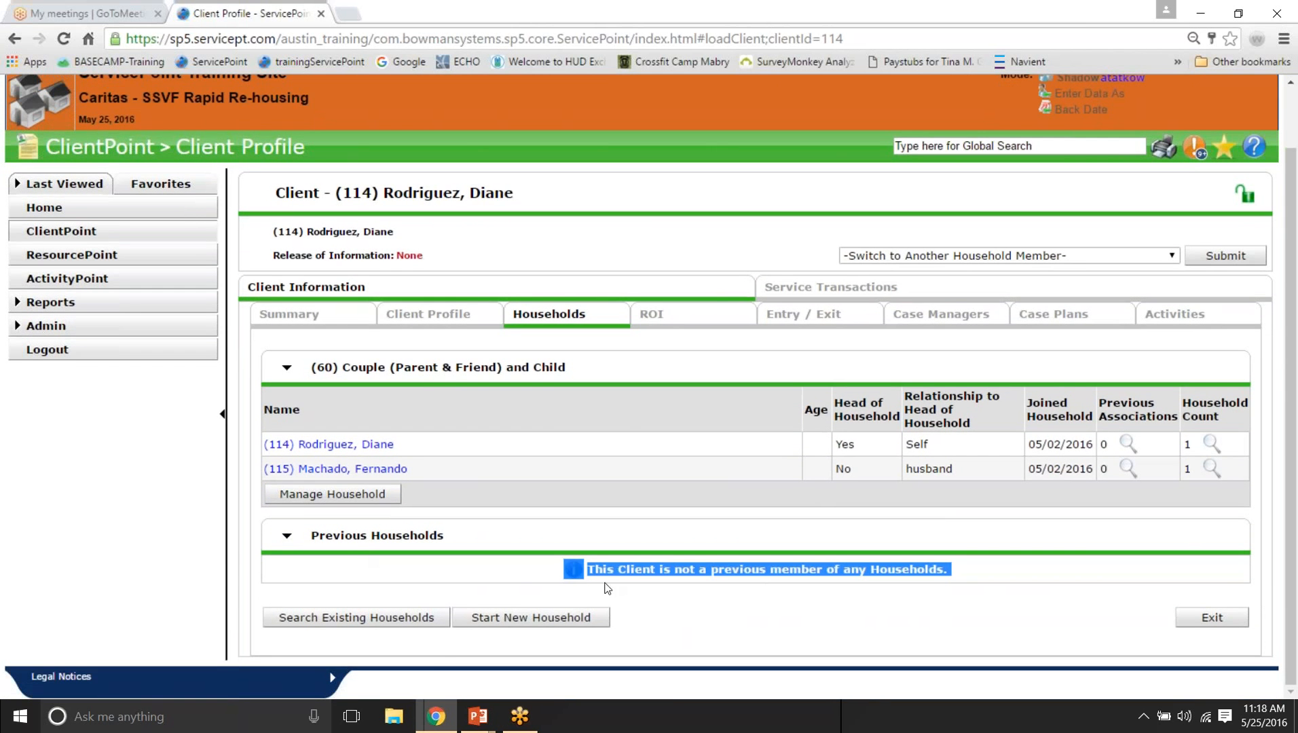
# Step: Reopen the household for management and re-join the mother from its previous members, with a re-join date of 05/20/2016
pyautogui.click(302, 503)
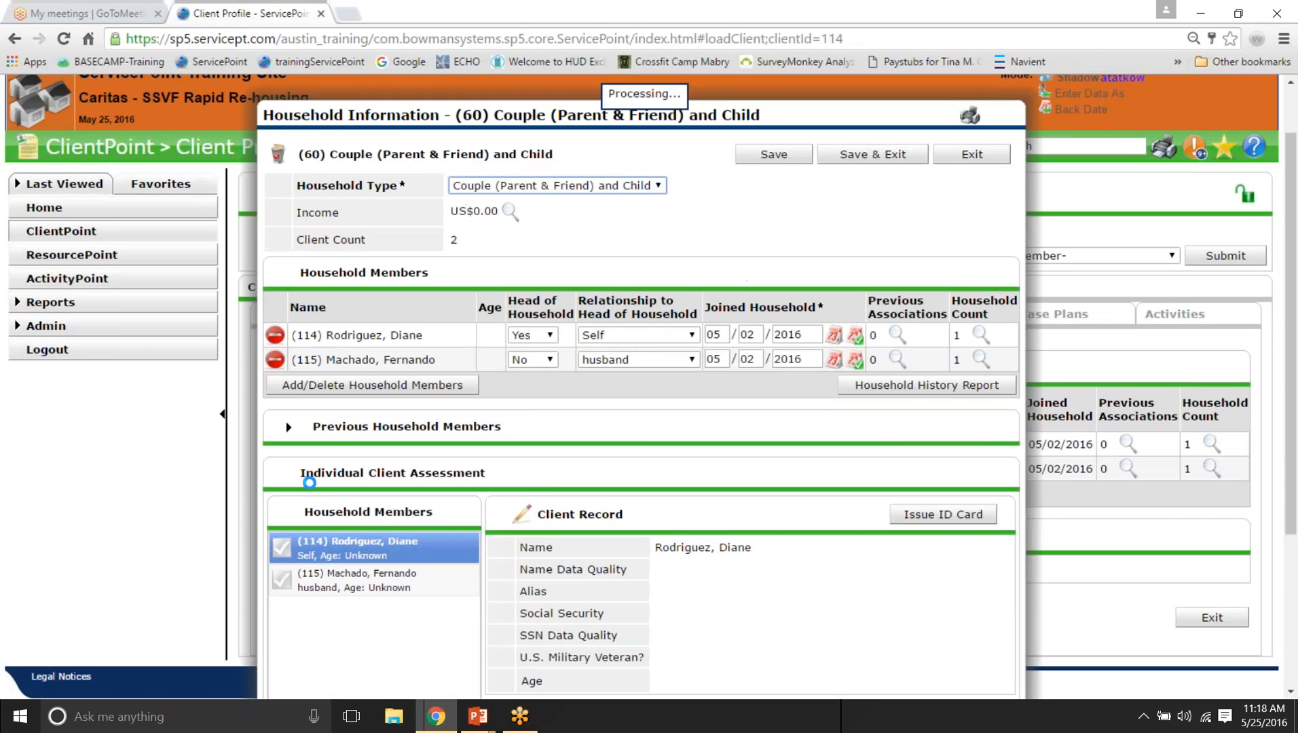
pyautogui.scroll(-1, 284, 361)
pyautogui.click(288, 342)
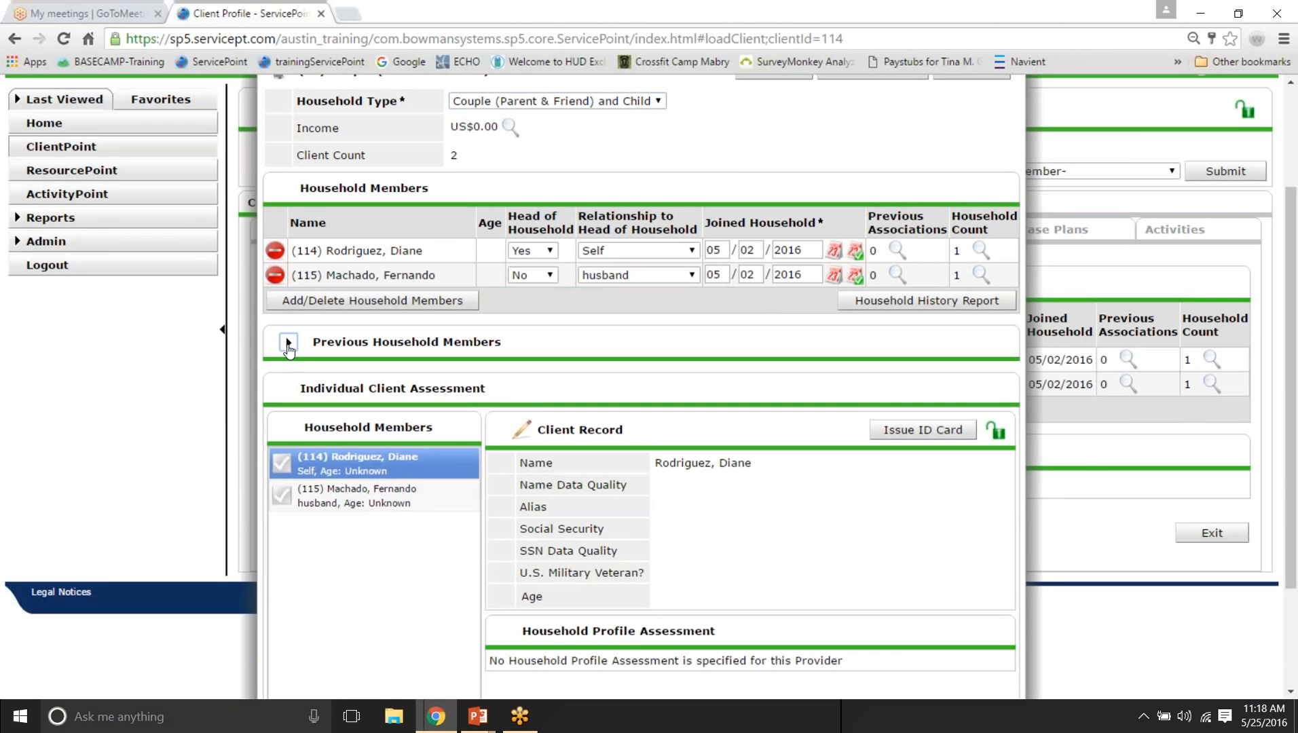
pyautogui.moveTo(432, 418); pyautogui.dragTo(326, 419)
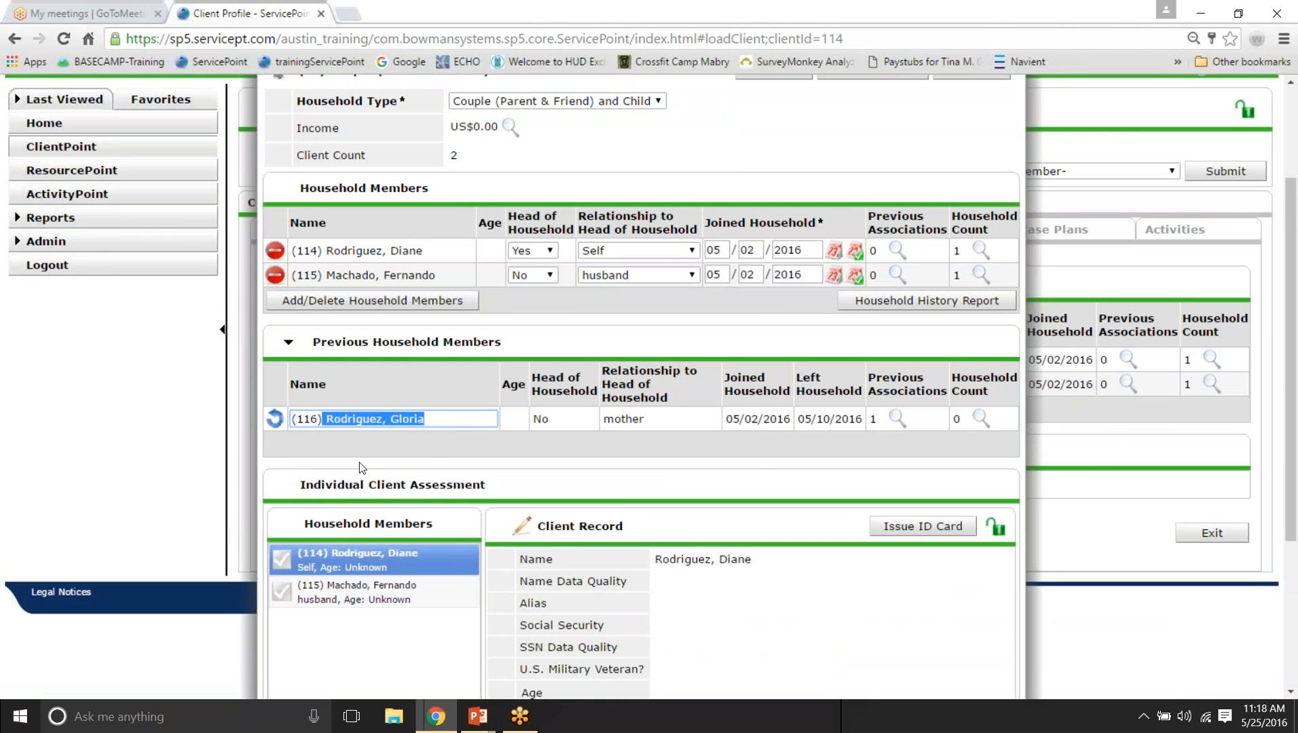
pyautogui.click(275, 420)
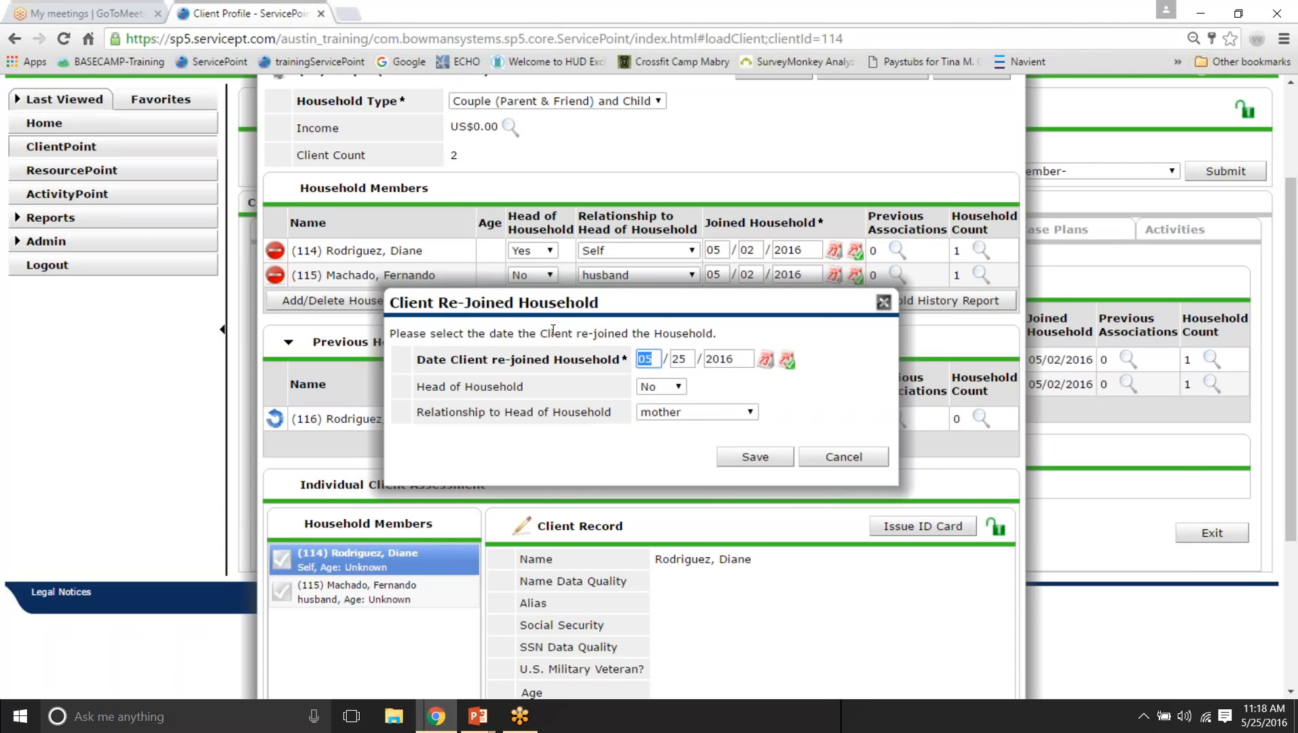
pyautogui.click(765, 365)
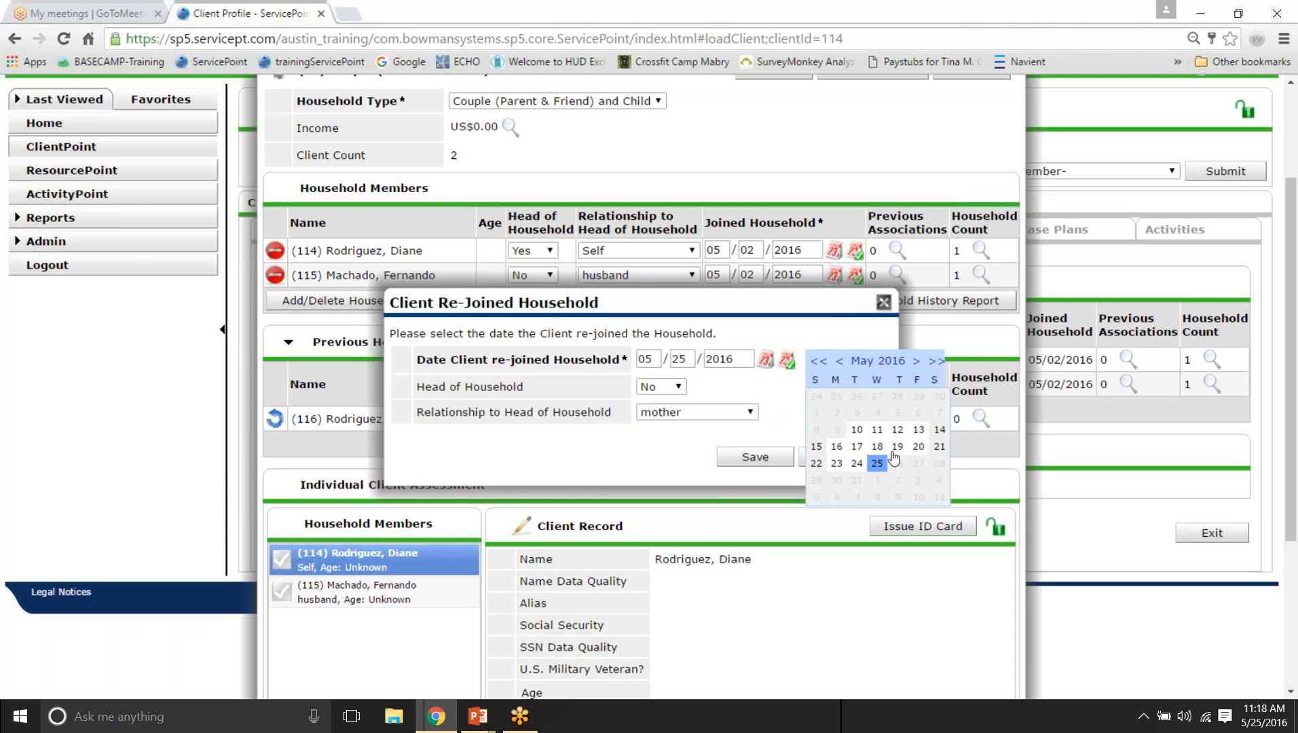
pyautogui.click(914, 453)
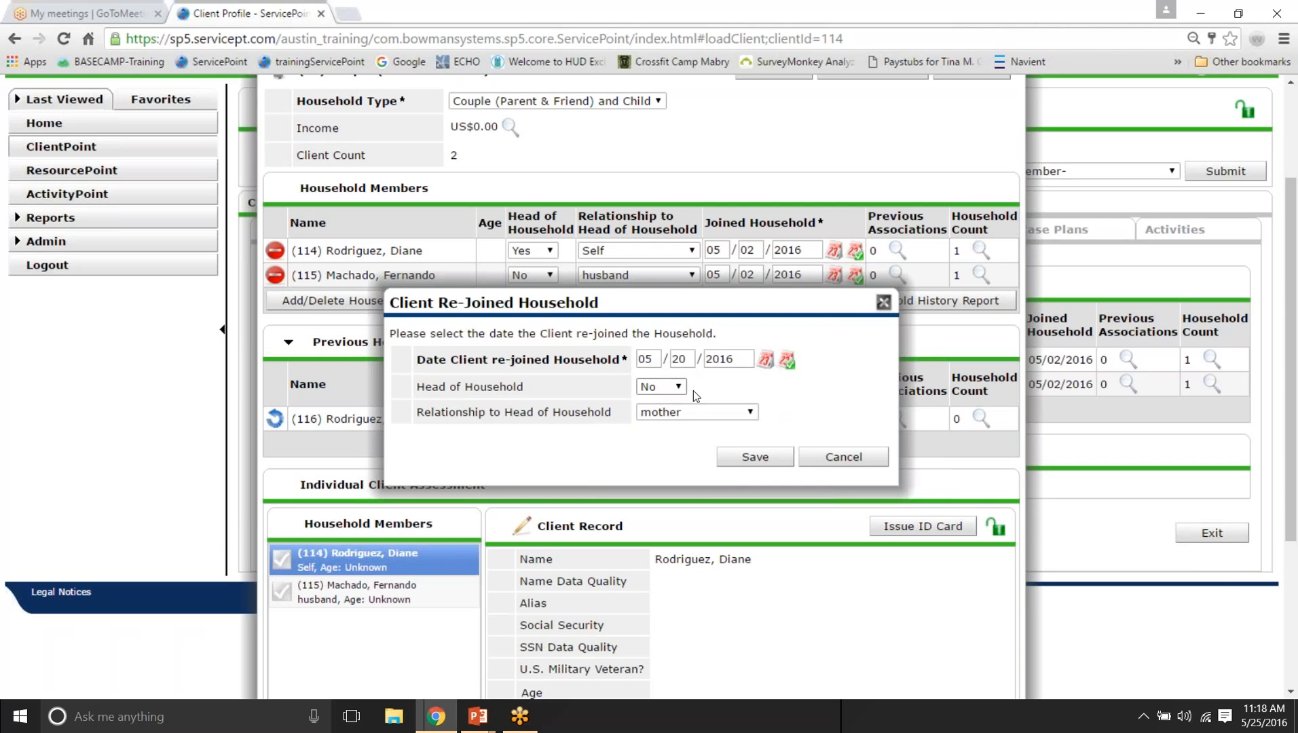
pyautogui.tripleClick(475, 378)
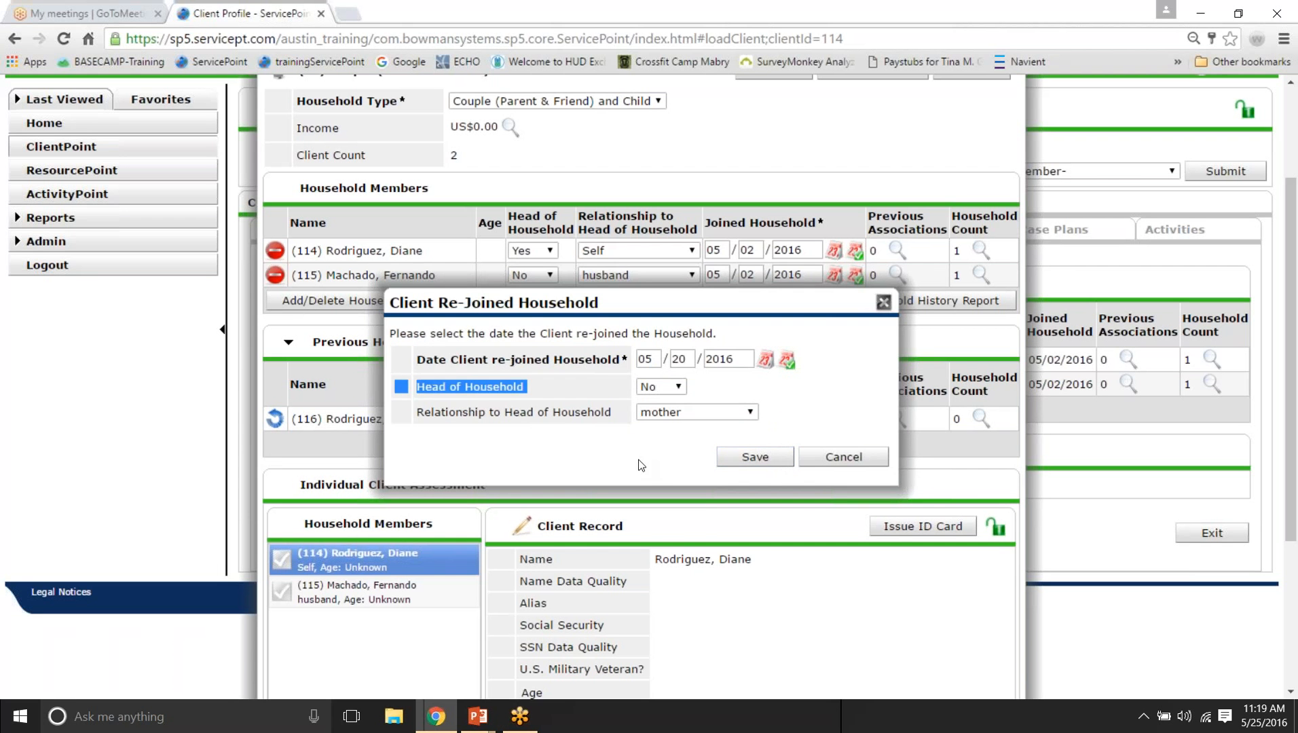
pyautogui.click(779, 461)
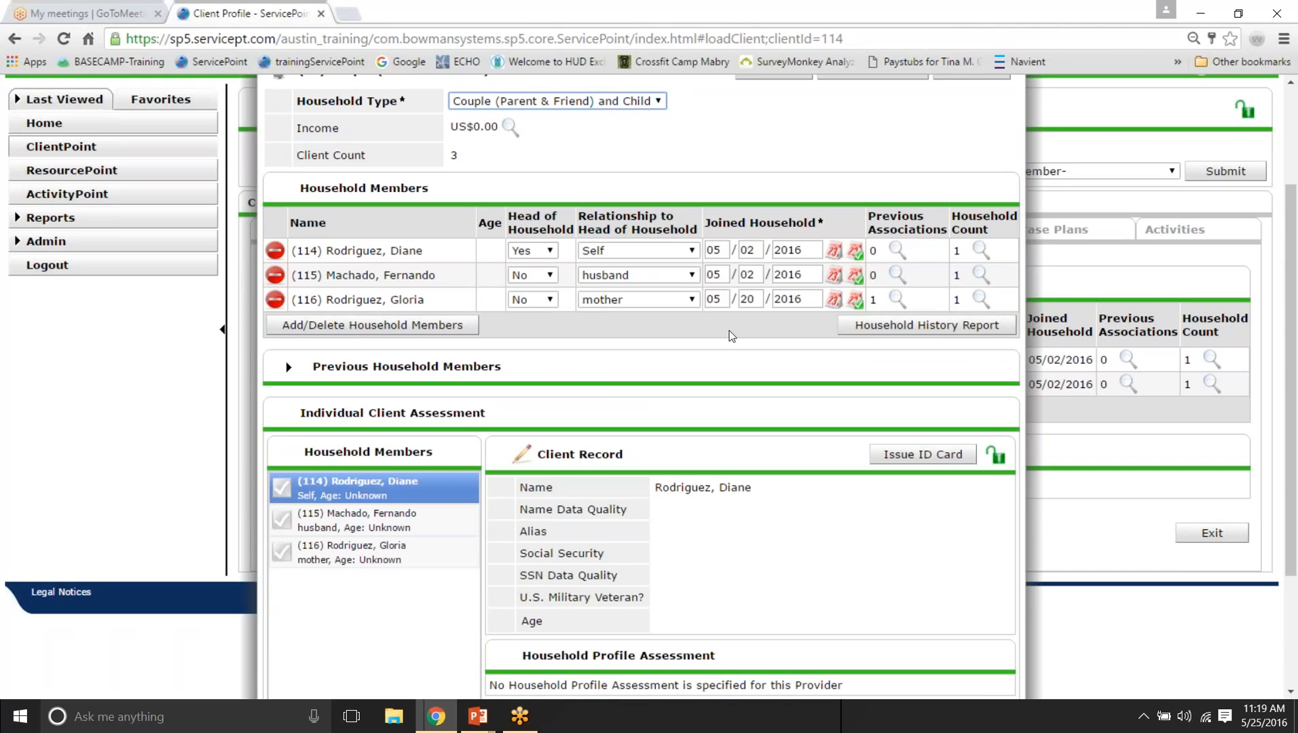
# Step: Search for the father by first and last name among existing clients and add him to the household
pyautogui.scroll(-3, 732, 336)
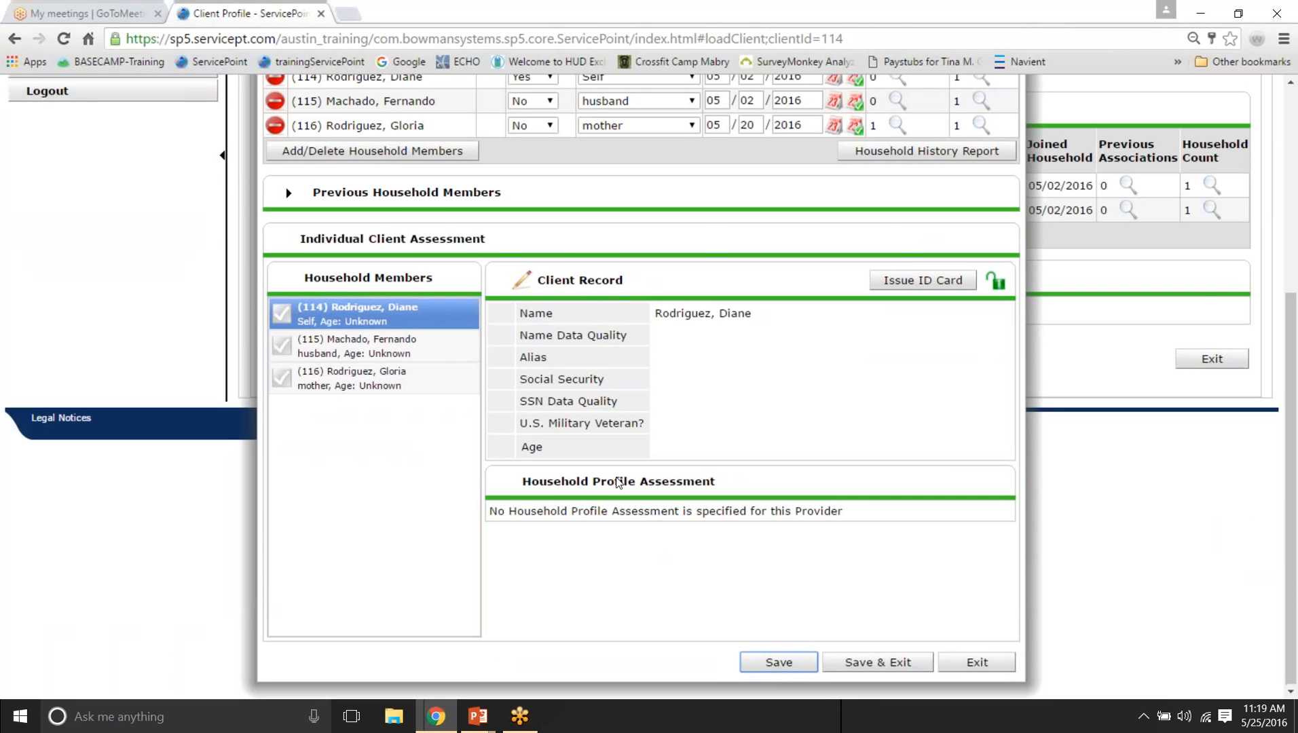
pyautogui.scroll(3, 617, 483)
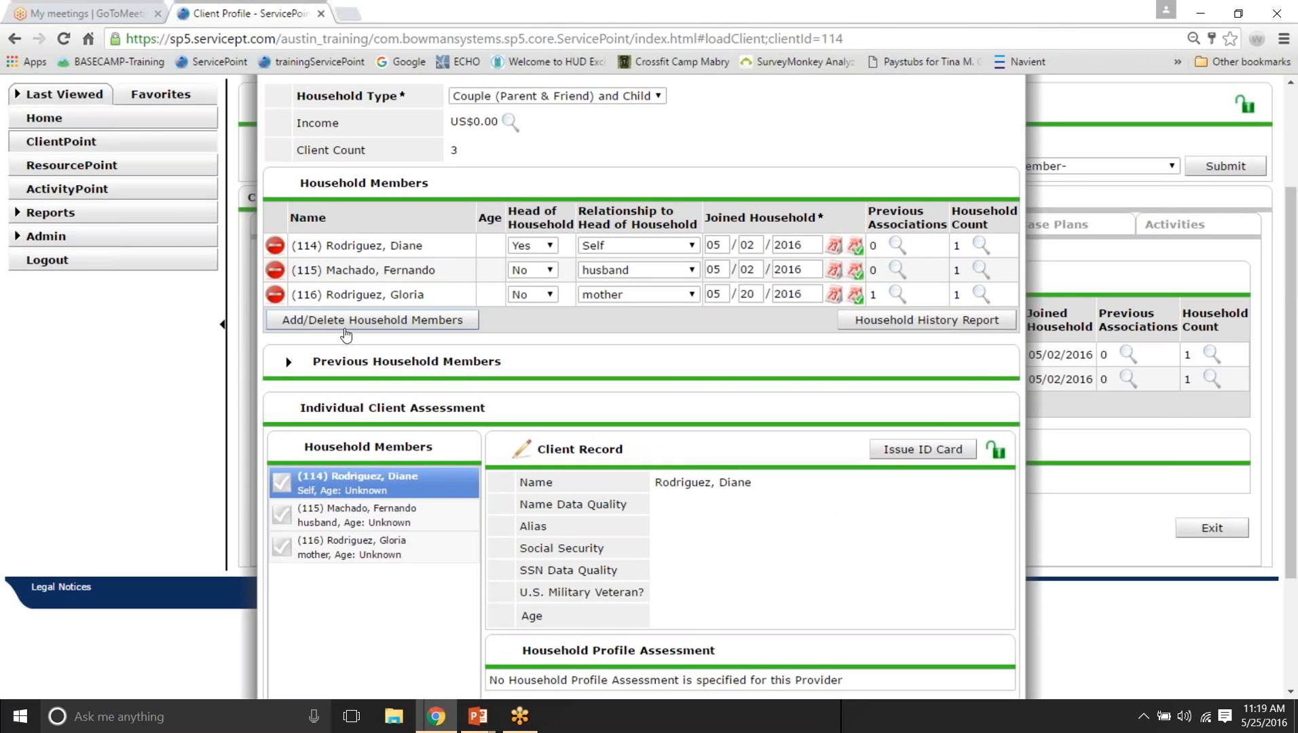
pyautogui.click(283, 329)
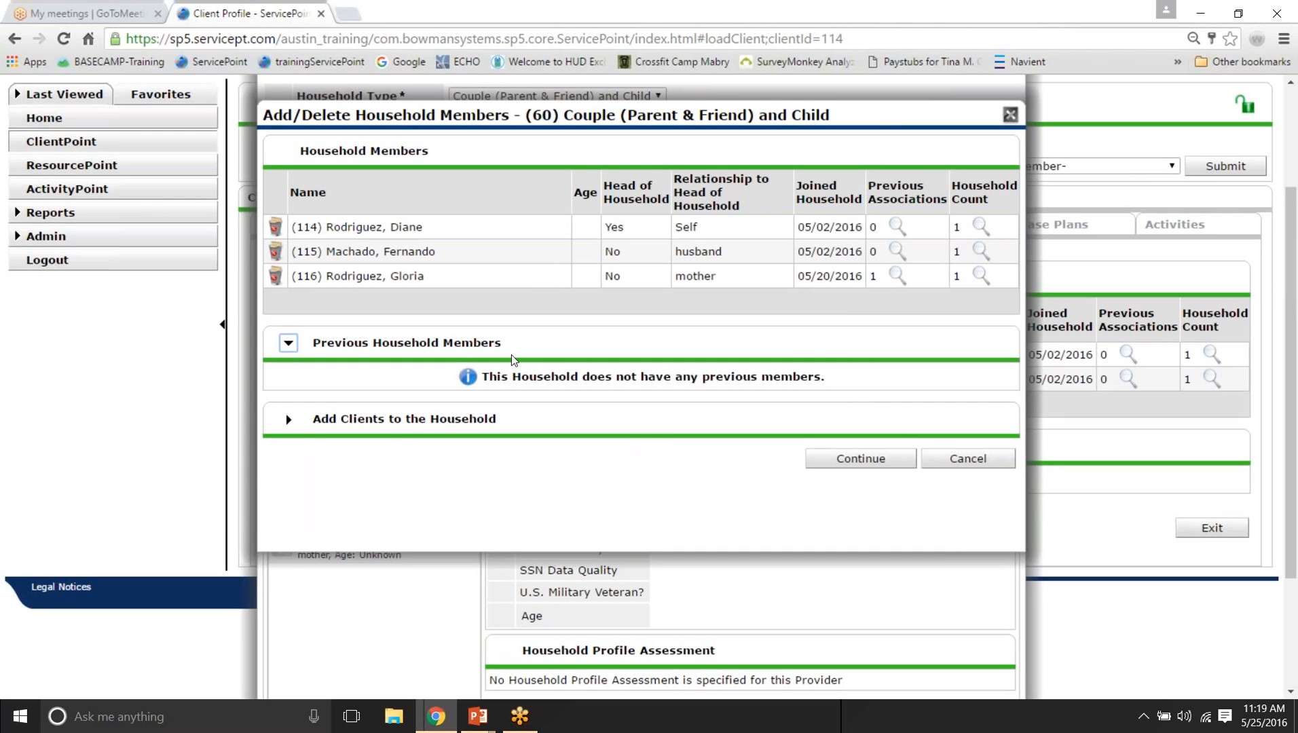
pyautogui.click(288, 419)
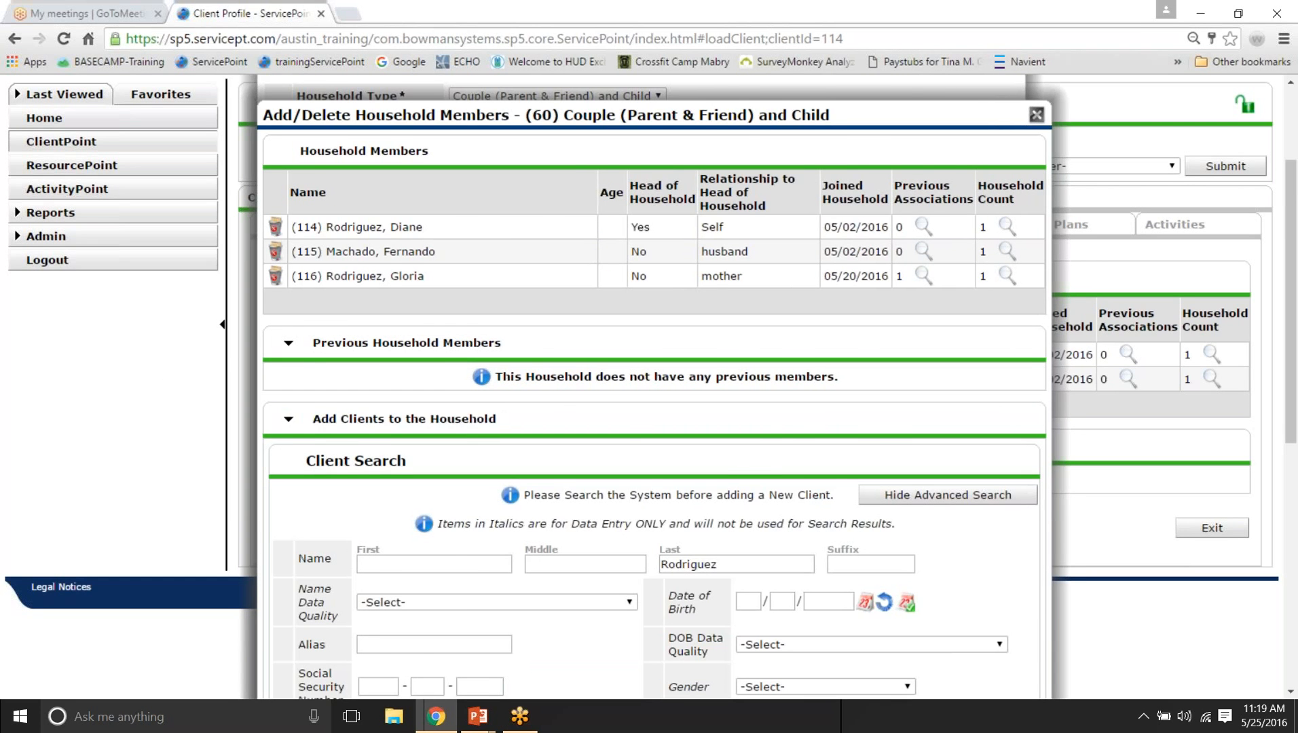
pyautogui.scroll(-2, 449, 389)
pyautogui.click(448, 391)
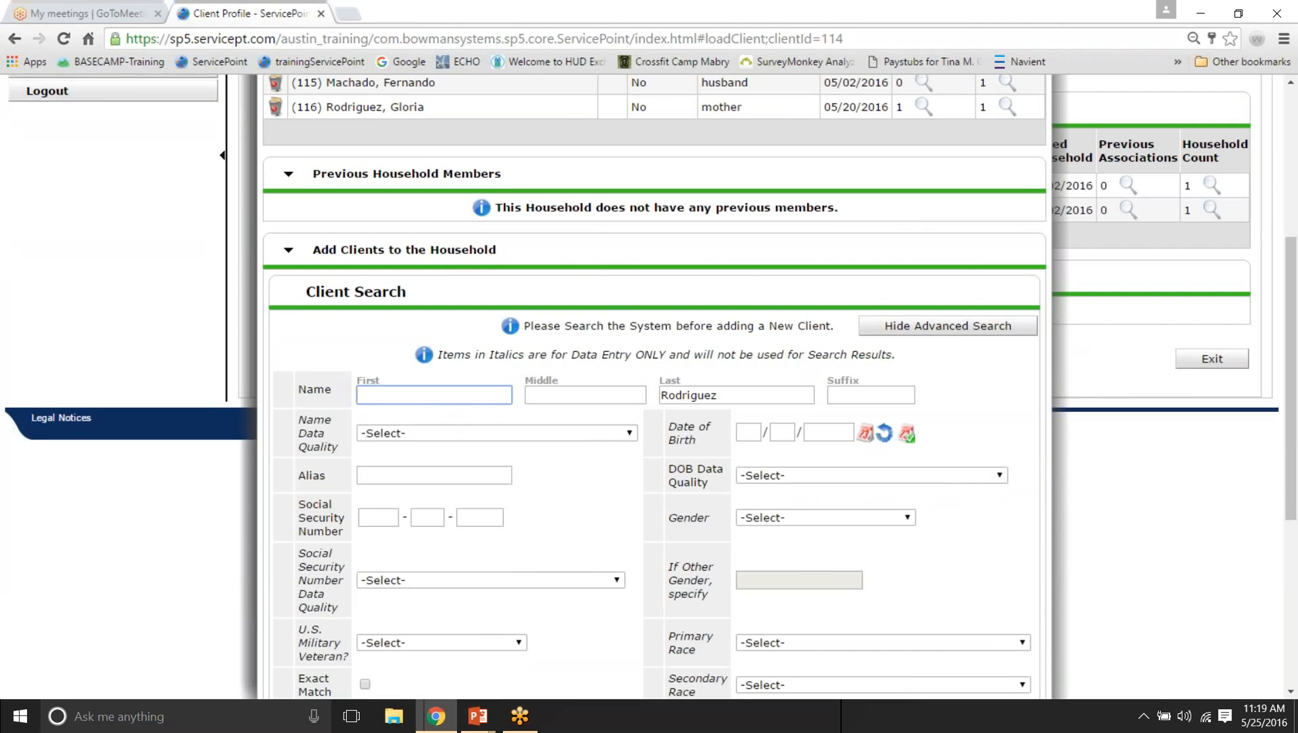
pyautogui.write('John')
pyautogui.press('Return')
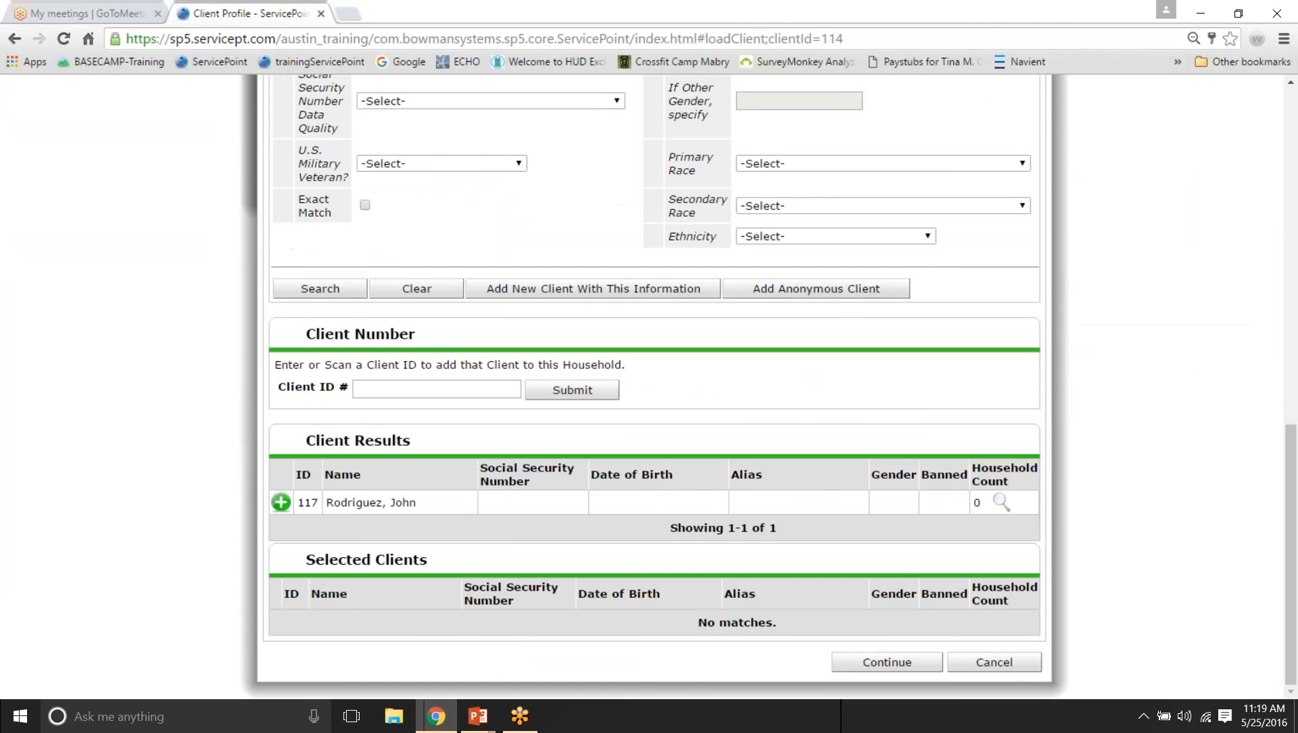
pyautogui.click(280, 506)
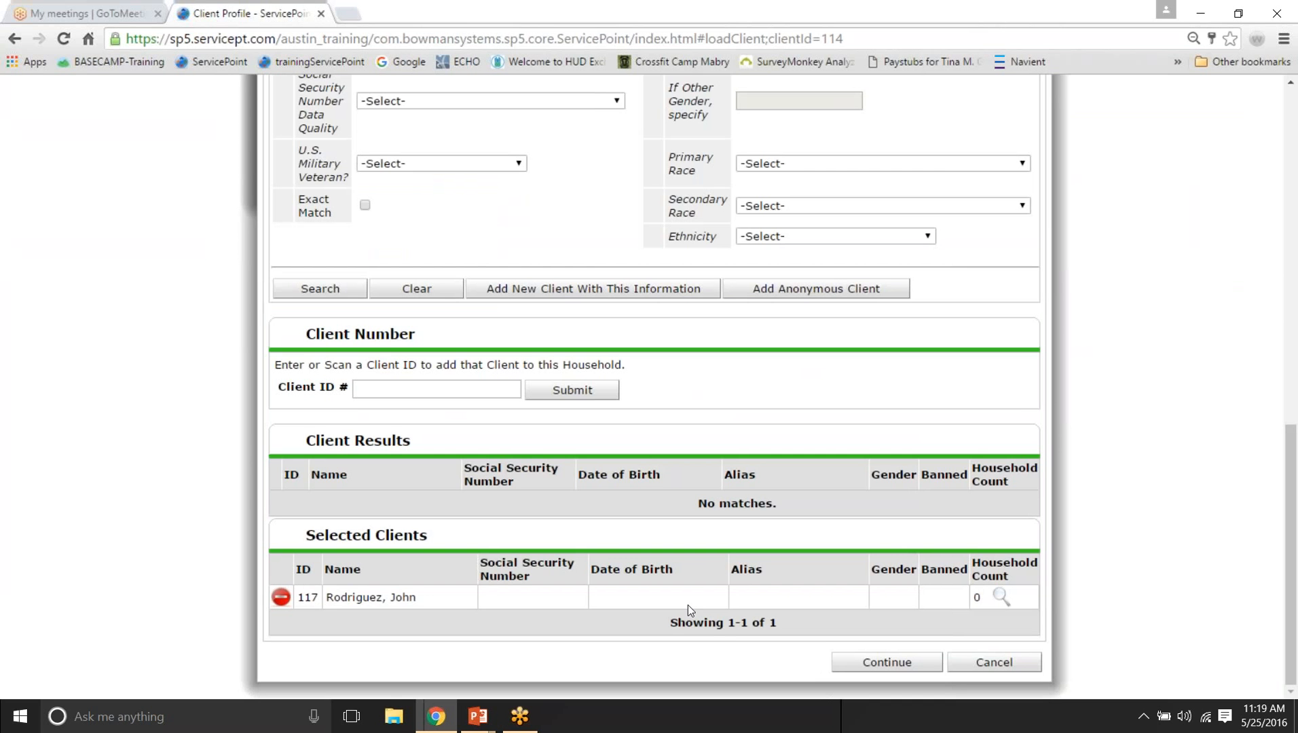
pyautogui.click(864, 664)
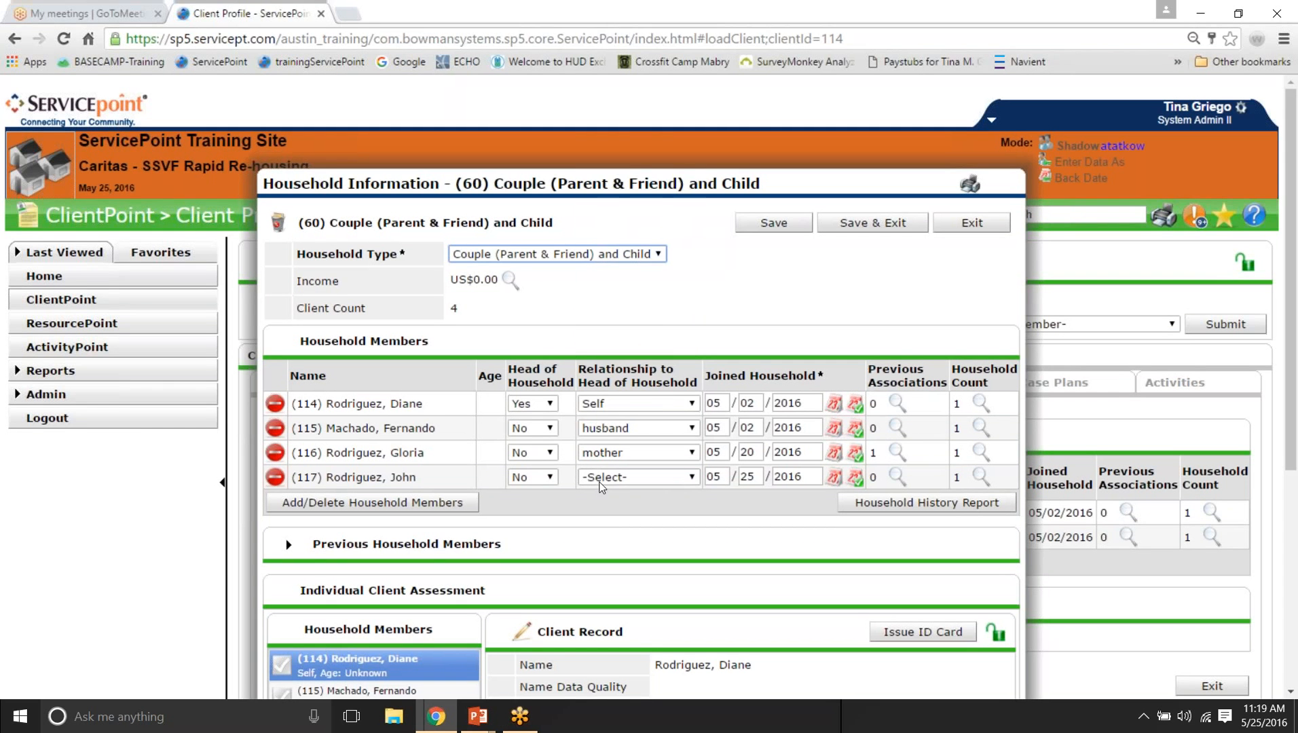
# Step: Set the added client's relationship to head of household to father and his joined date to 05/20/2016, and save the household
pyautogui.click(602, 478)
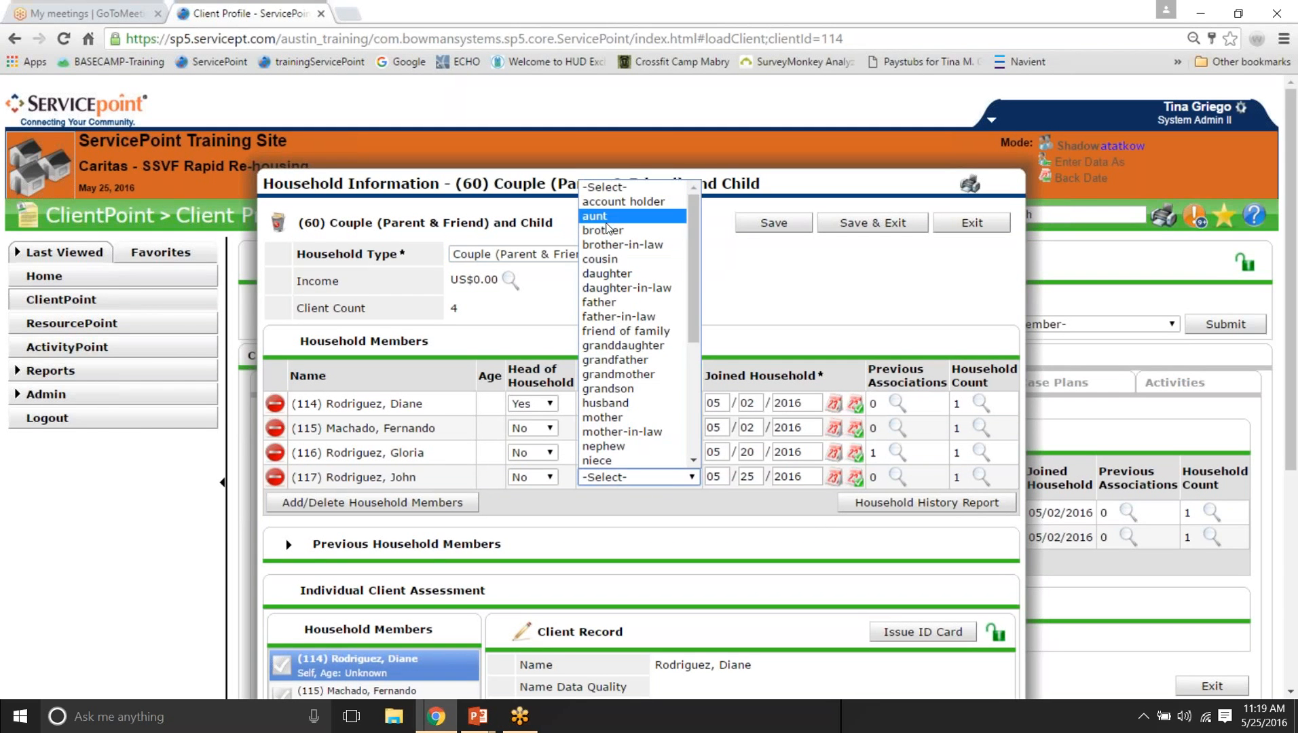
pyautogui.click(611, 302)
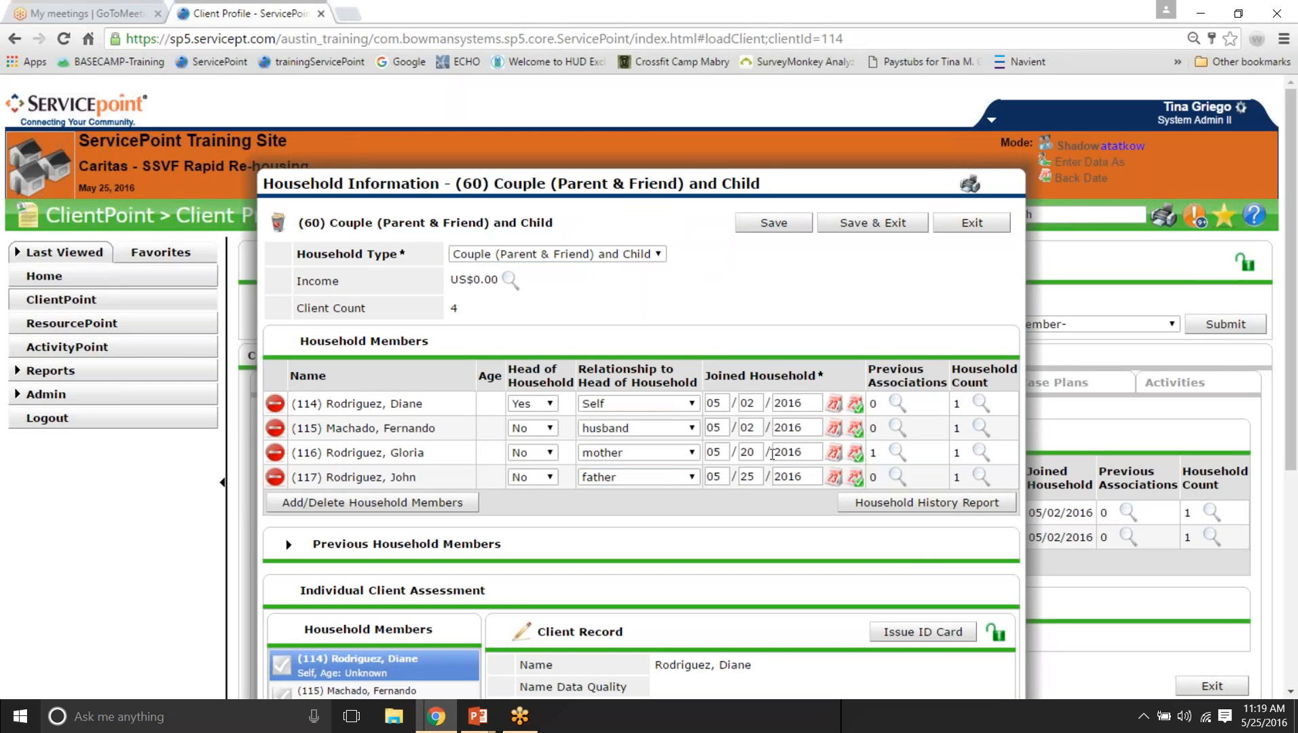
pyautogui.click(834, 479)
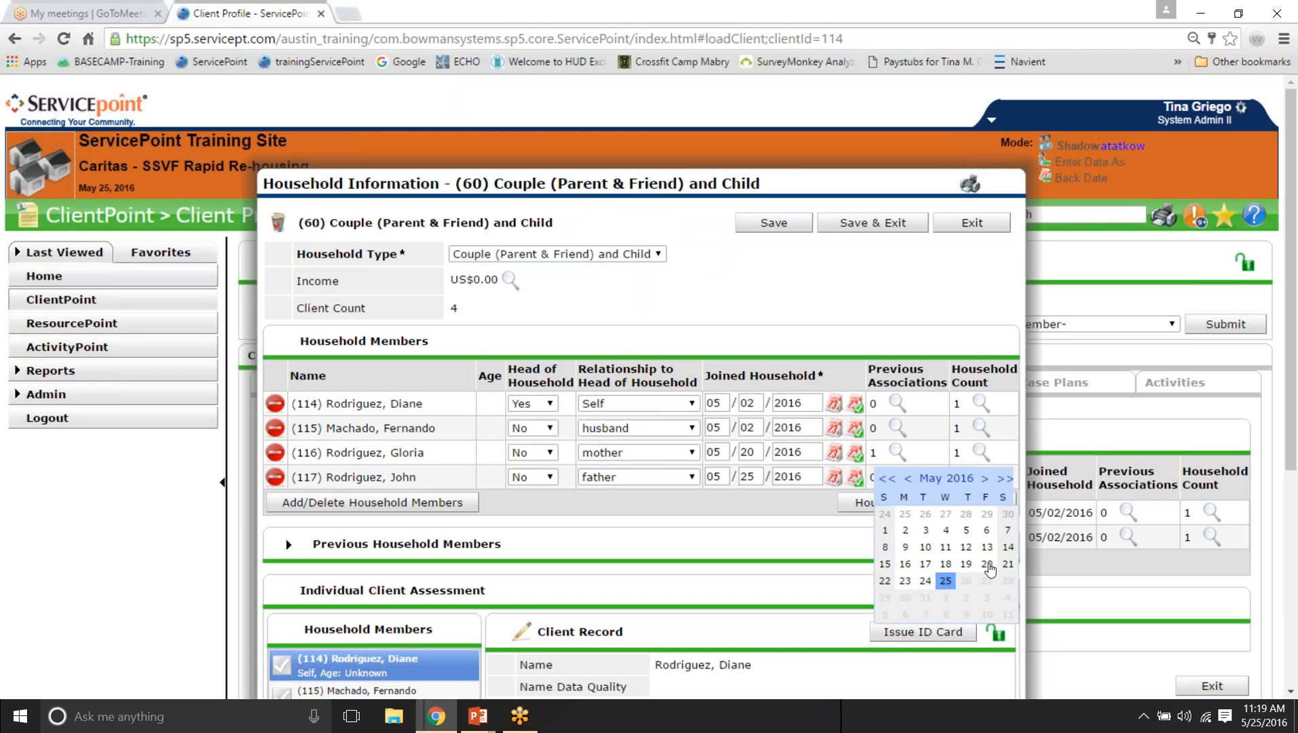
pyautogui.click(987, 565)
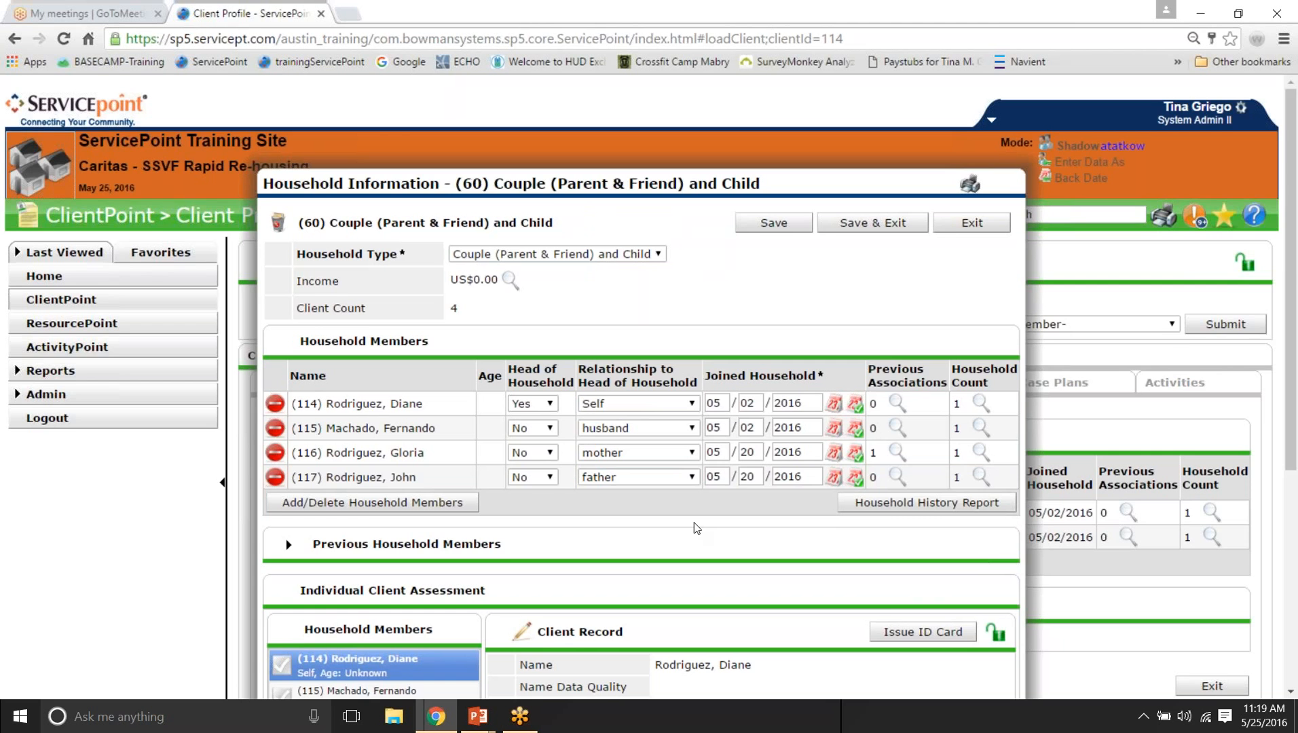
pyautogui.scroll(-5, 693, 528)
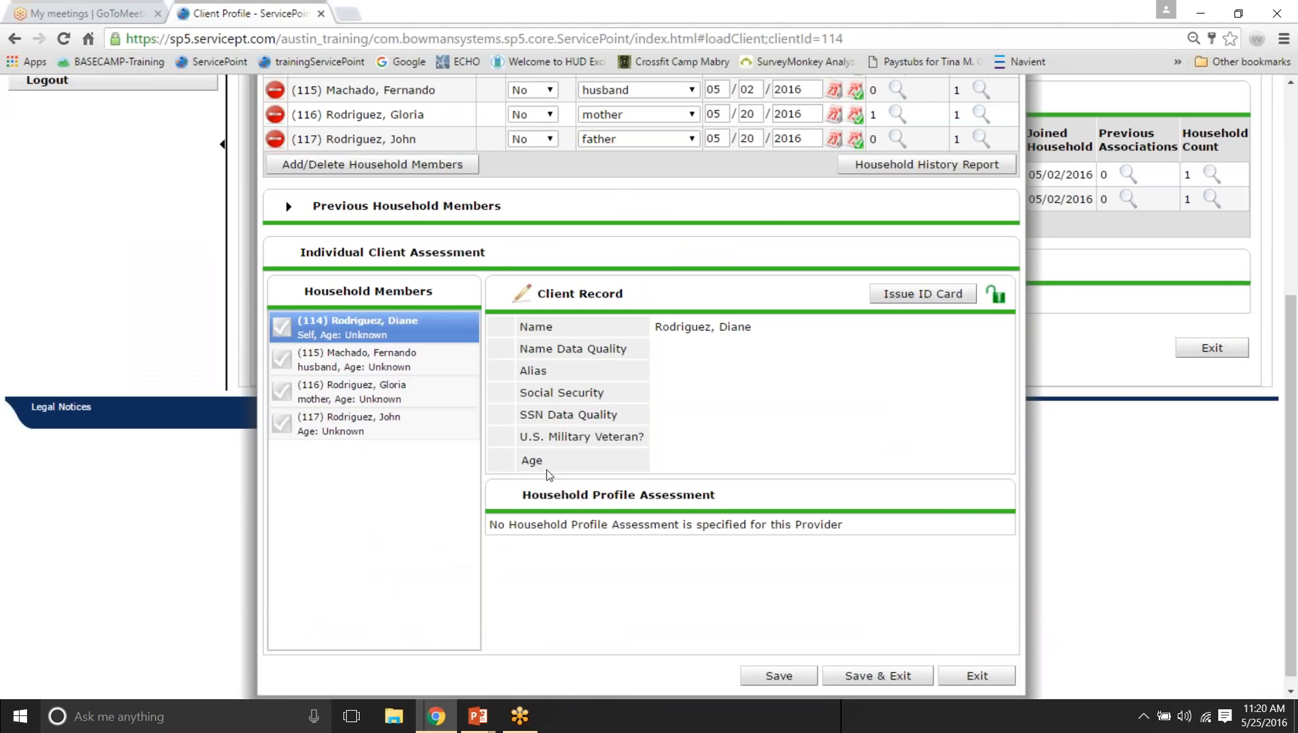
pyautogui.click(779, 676)
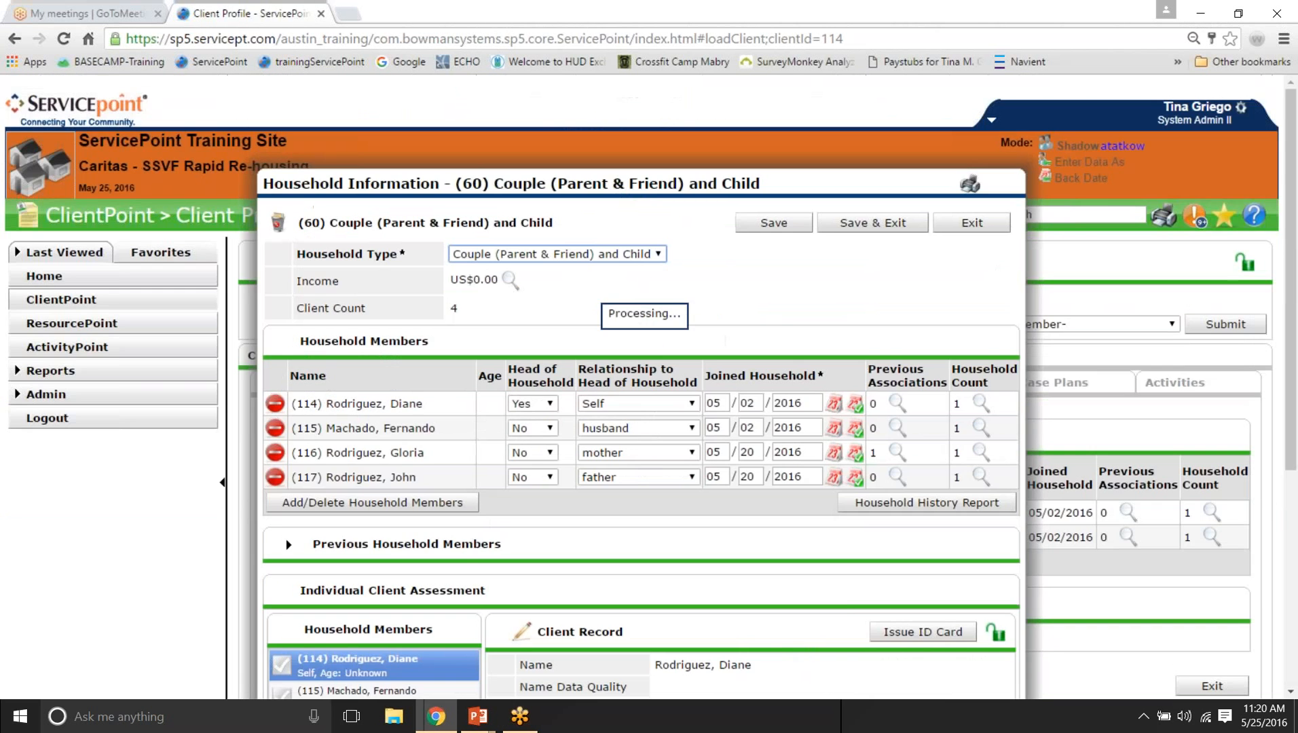
# Step: Review the household data when offered, and save and exit the household, declining the second review
pyautogui.scroll(-5, 850, 613)
pyautogui.click(888, 661)
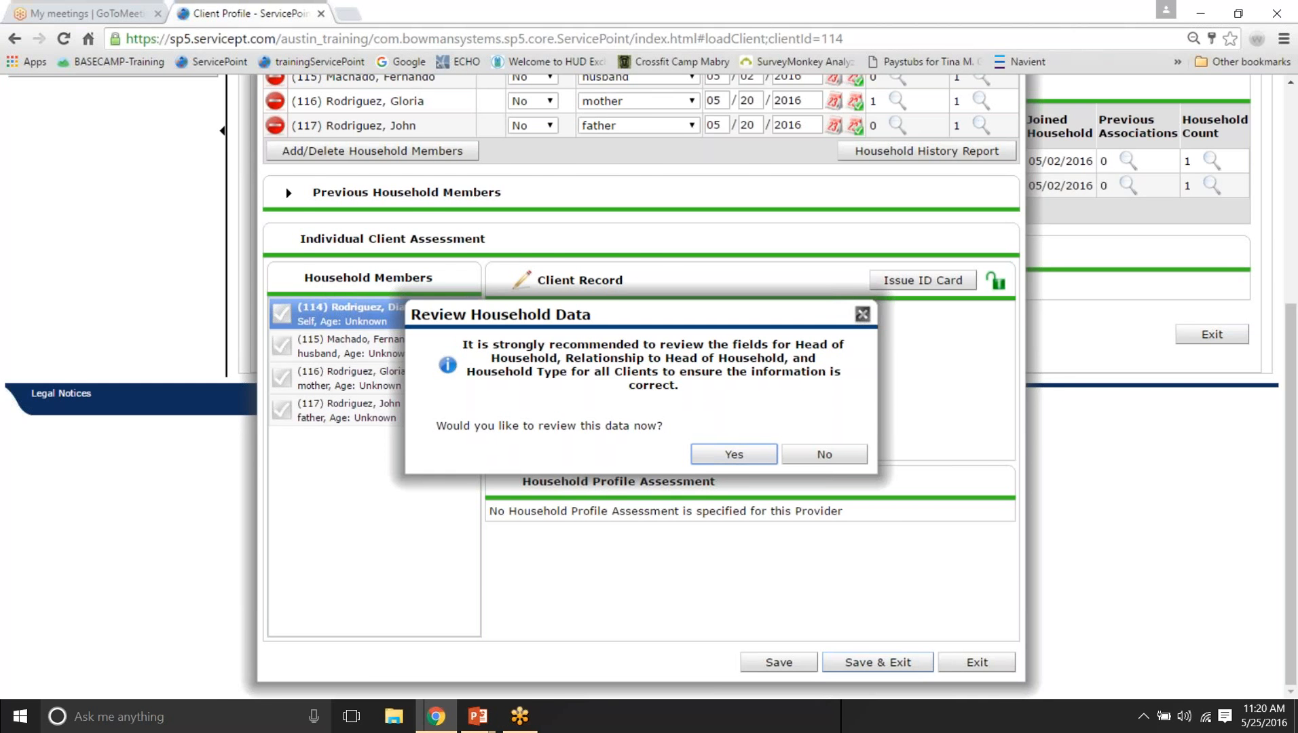
pyautogui.click(734, 455)
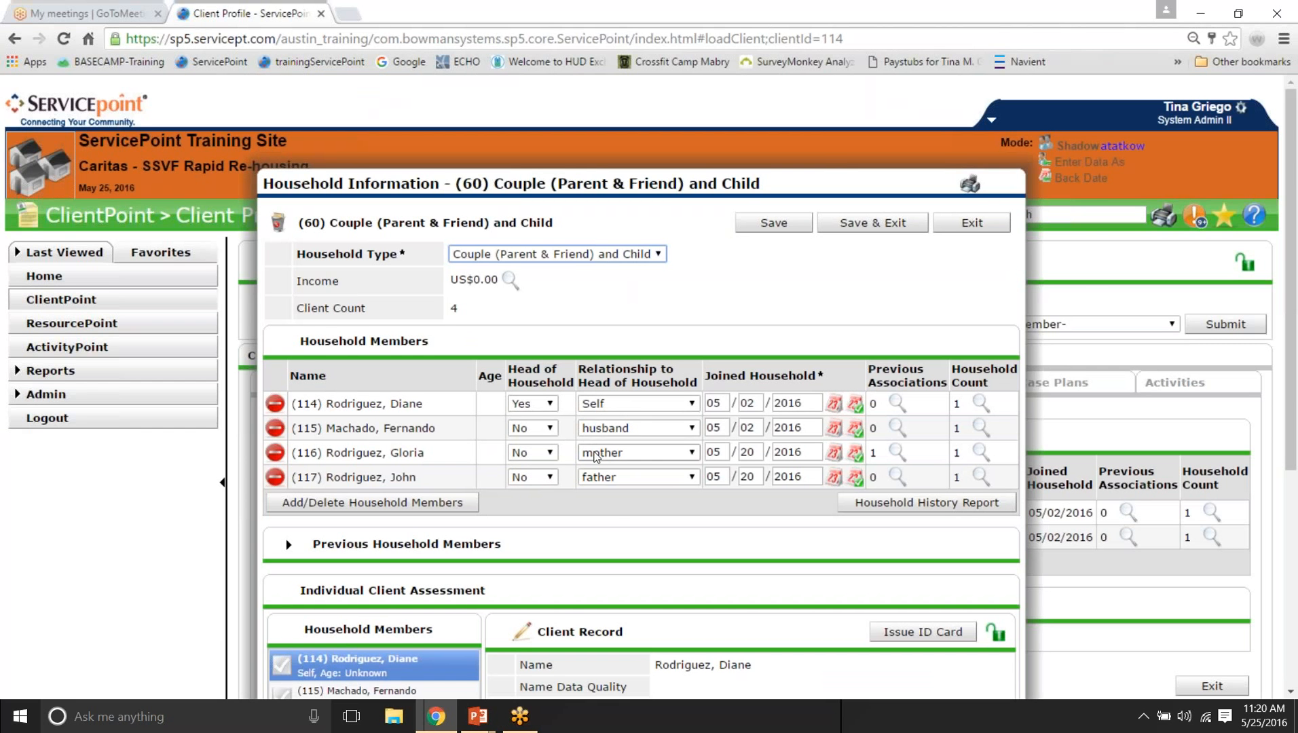
pyautogui.scroll(-4, 805, 584)
pyautogui.scroll(-2, 805, 583)
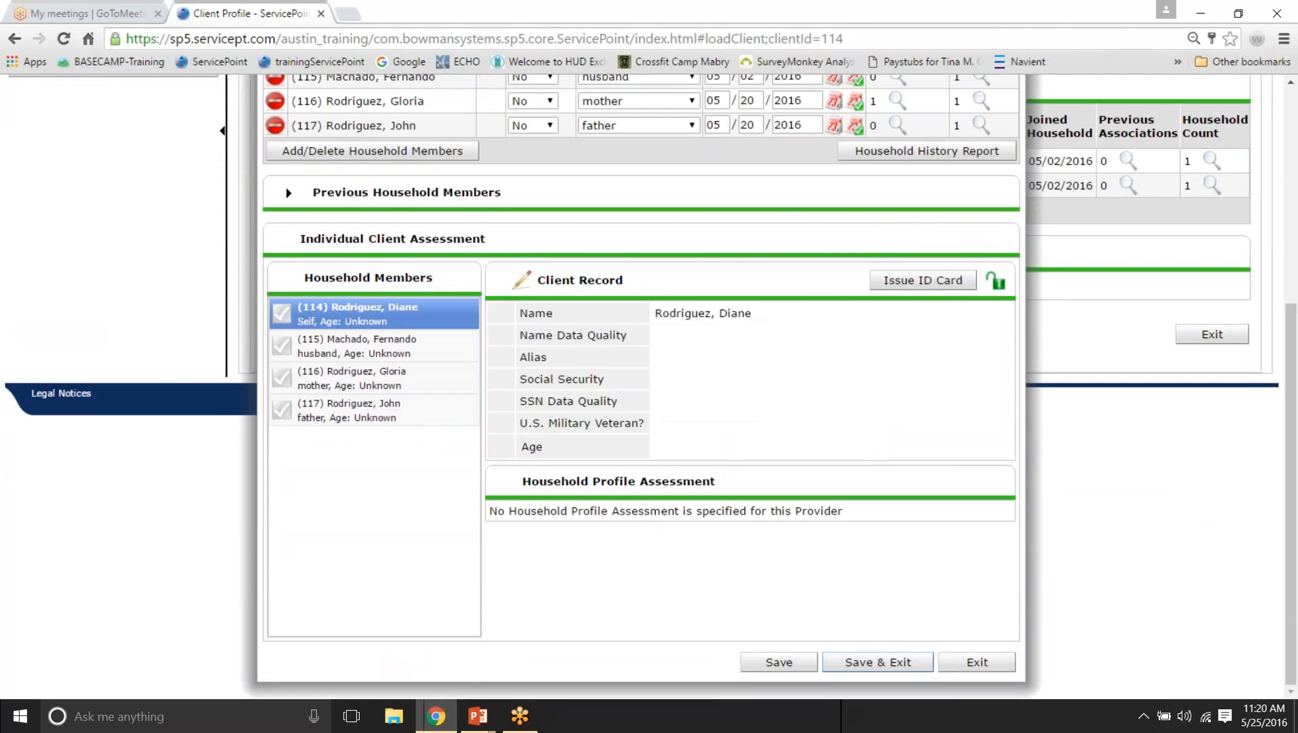
pyautogui.click(878, 662)
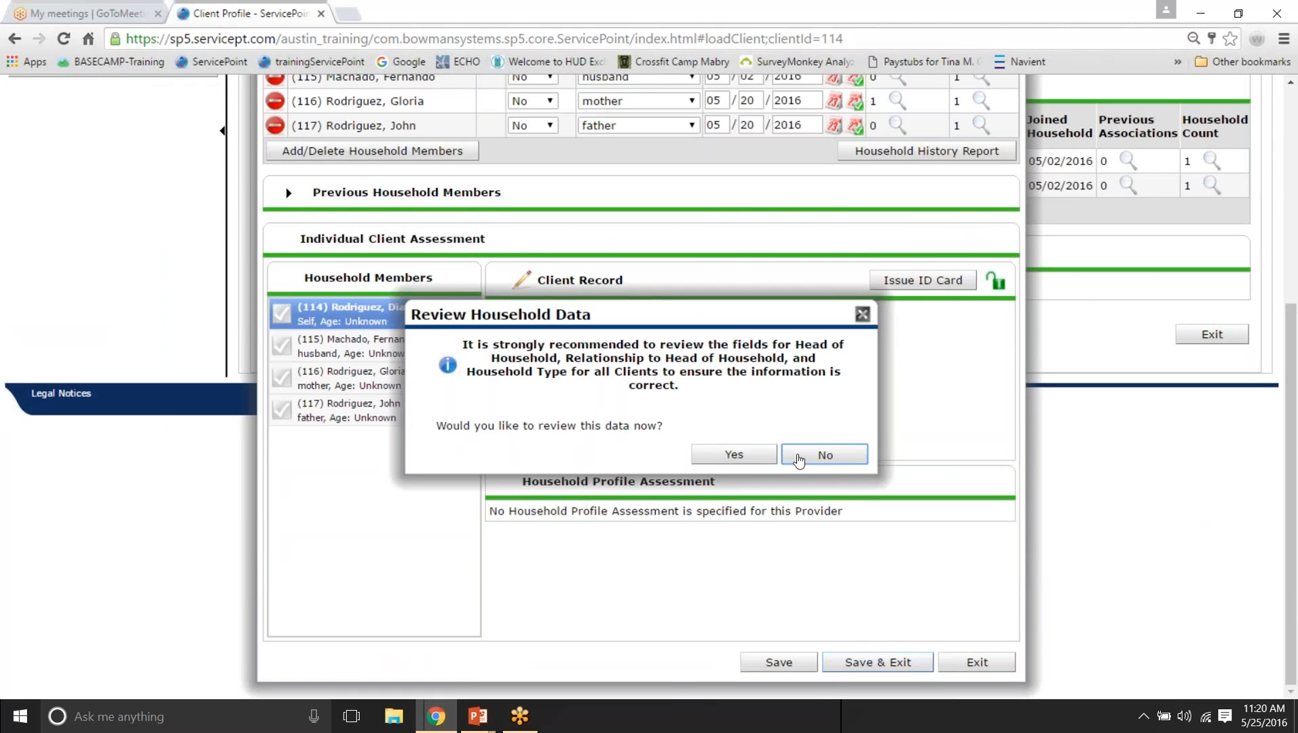
pyautogui.click(800, 456)
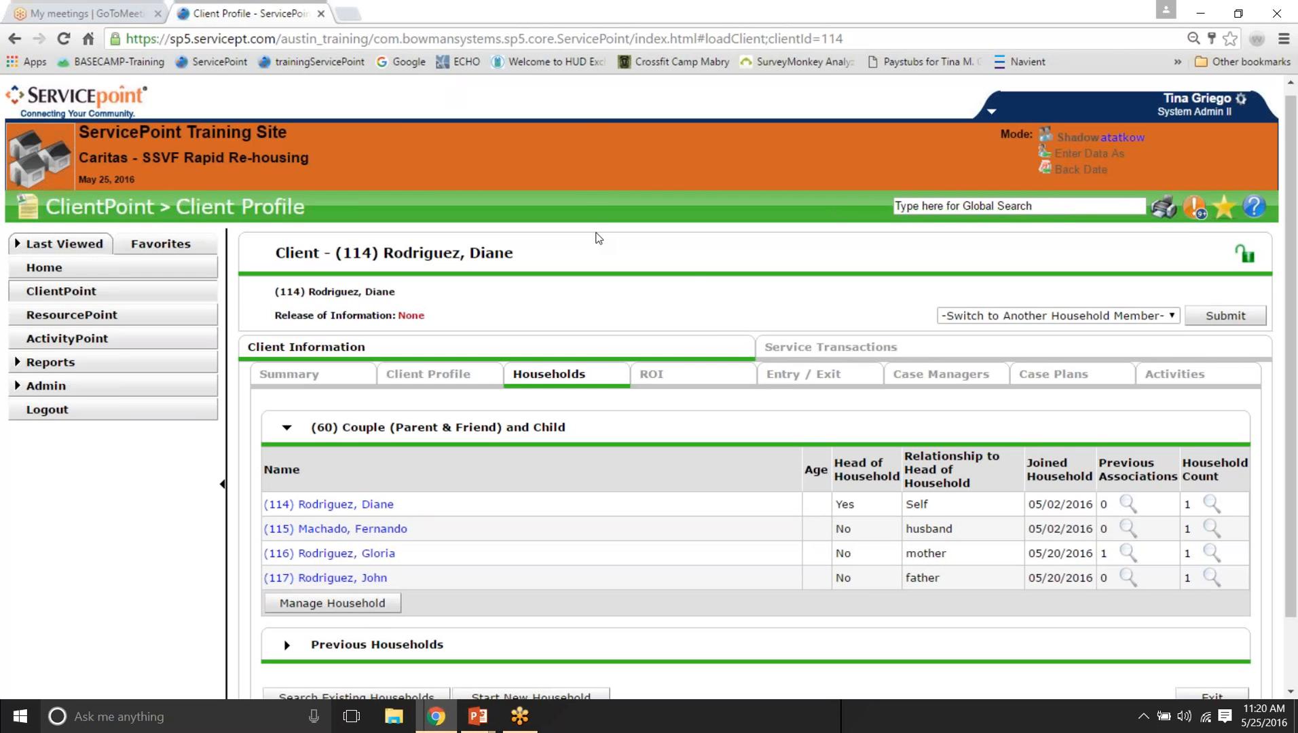
# Step: Open the head of household's Caritas - SSVF Rapid Re-housing entry data and save and continue with the preselected household members
pyautogui.click(781, 374)
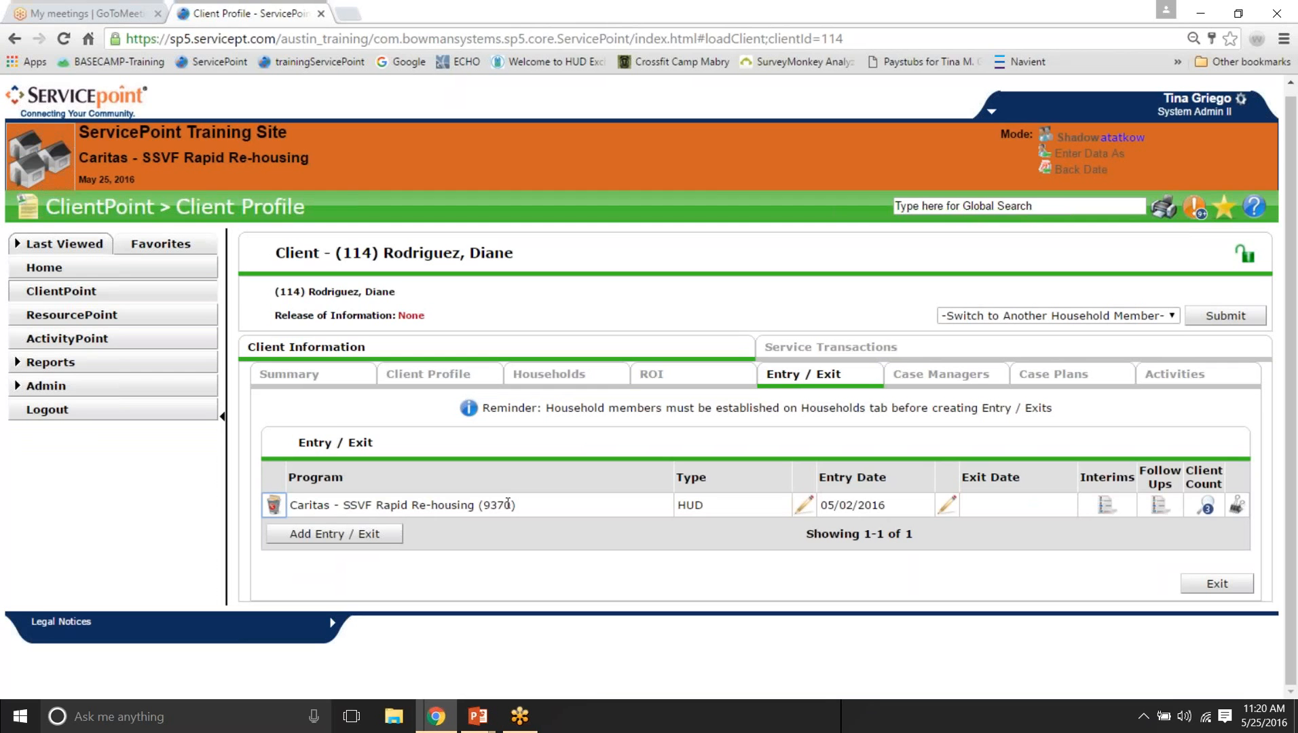
pyautogui.click(541, 505)
pyautogui.moveTo(542, 505); pyautogui.dragTo(340, 505)
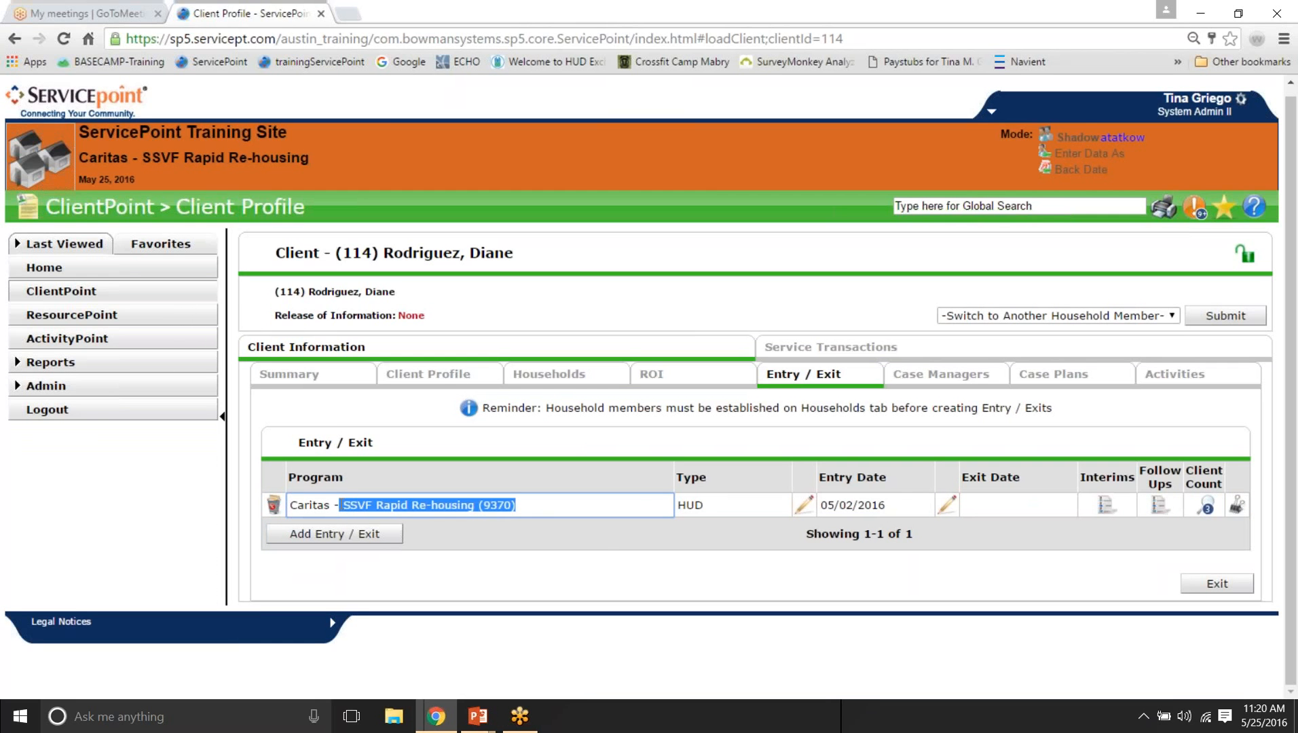
pyautogui.click(803, 505)
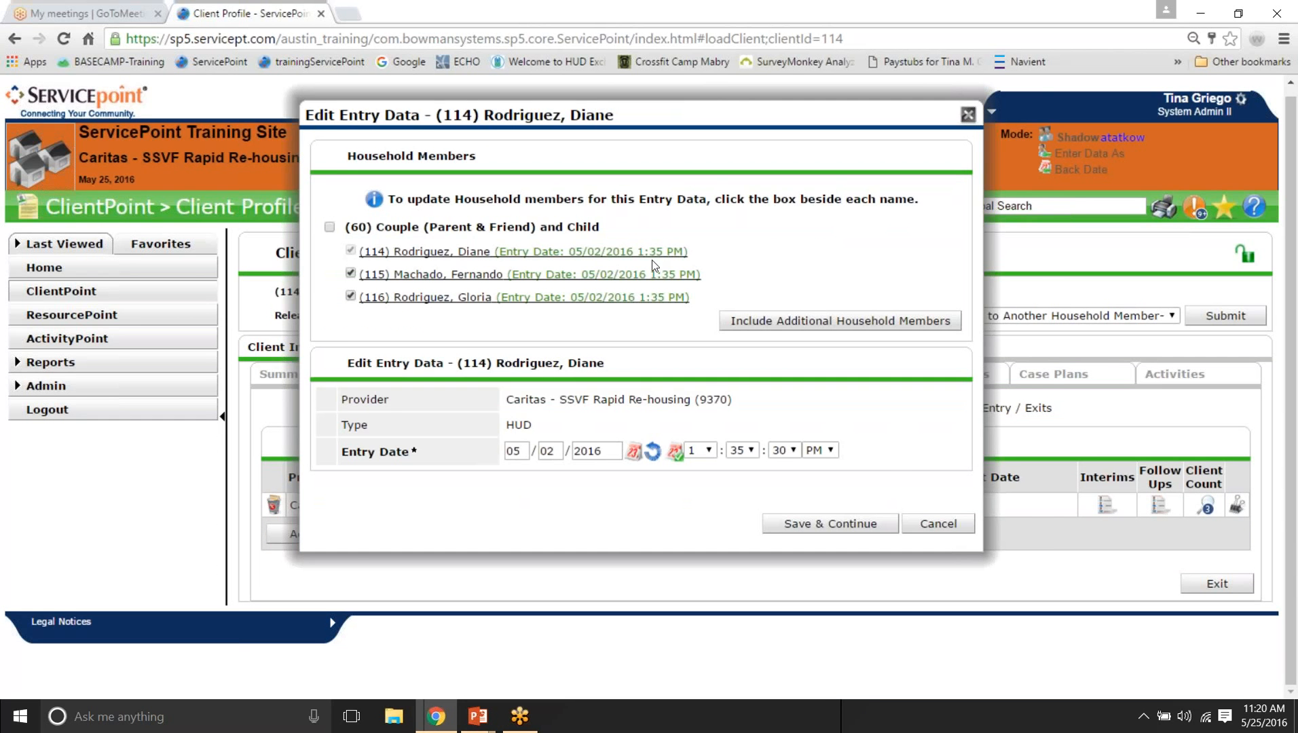
pyautogui.click(830, 524)
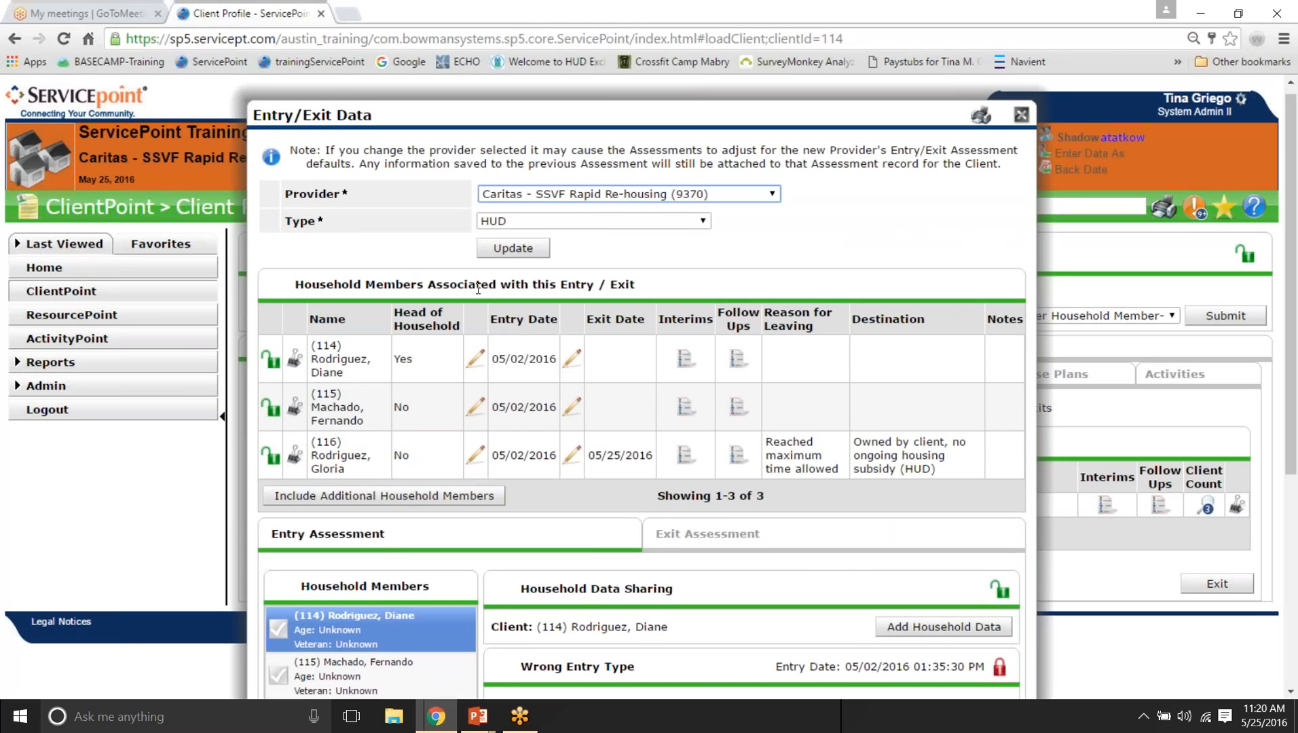
# Step: Include the father as an additional household member on the SSVF Rapid Re-housing entry with entry date 05/20/2016, and save and exit the entry
pyautogui.scroll(-1, 478, 289)
pyautogui.click(384, 411)
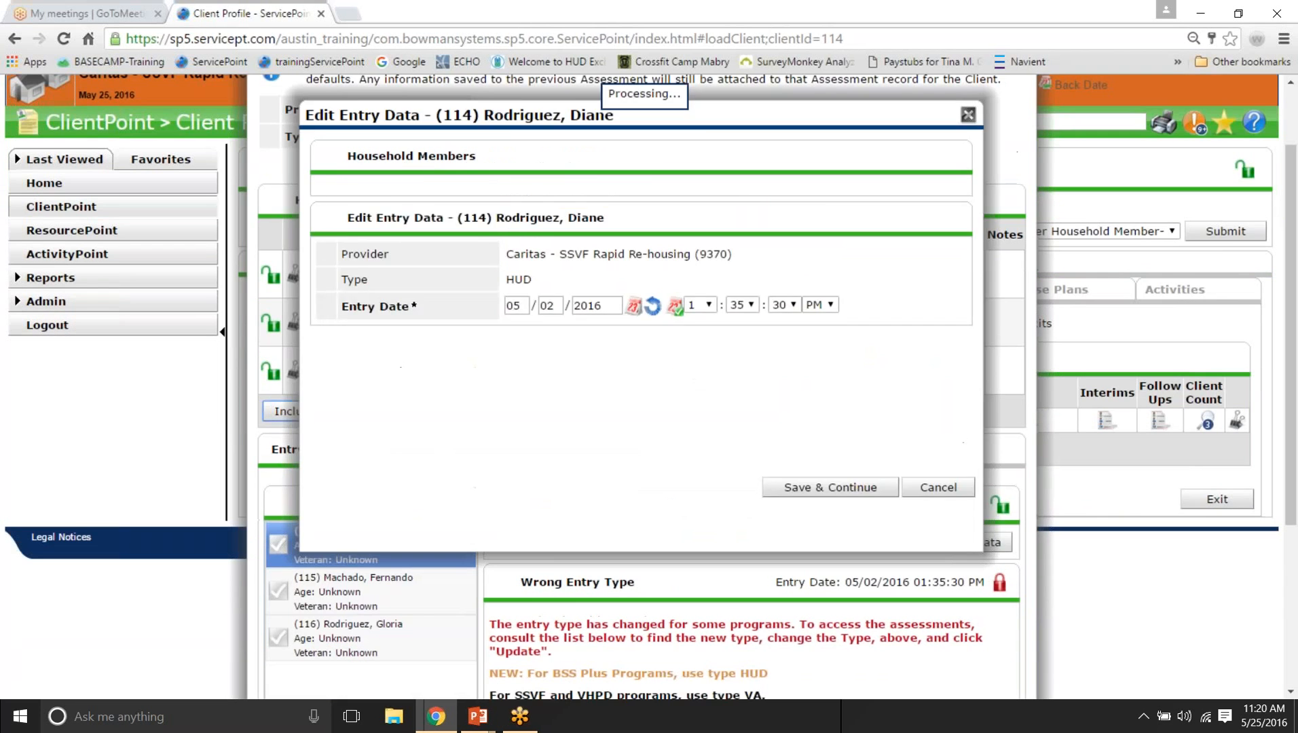
pyautogui.click(351, 326)
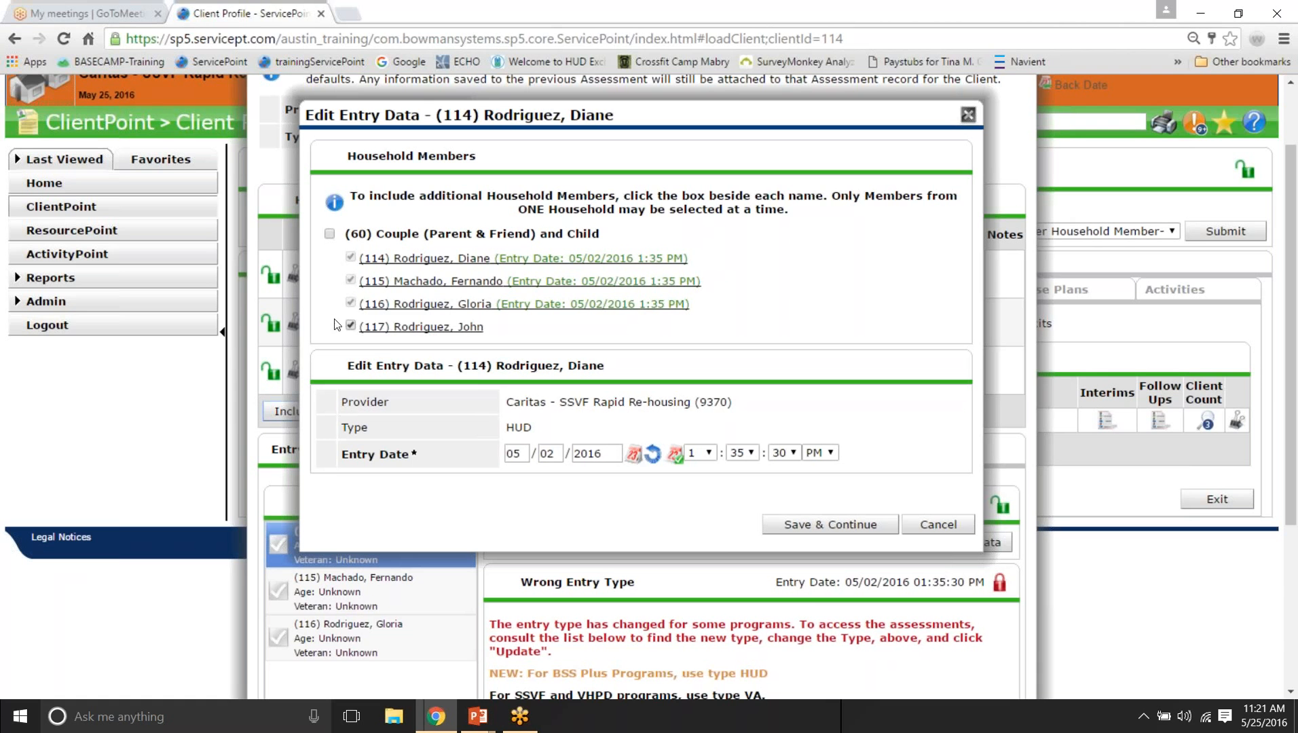
pyautogui.click(631, 461)
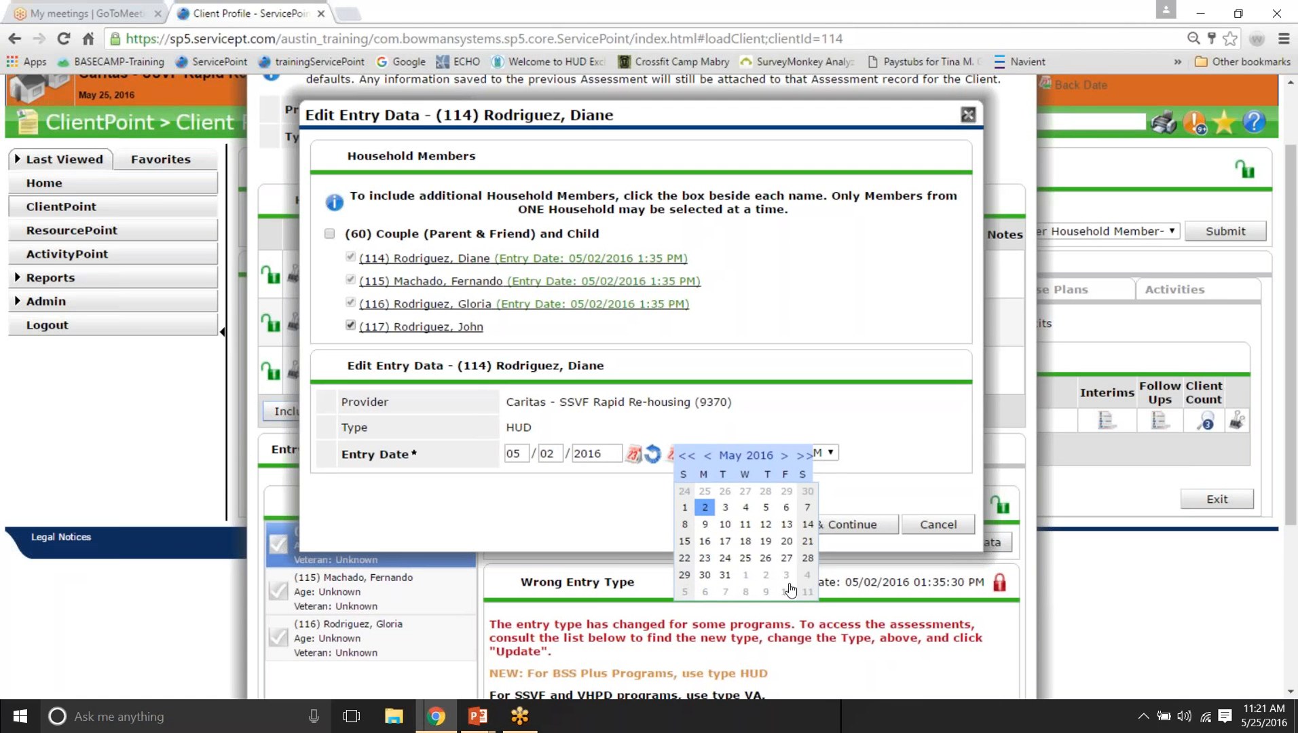
pyautogui.click(787, 541)
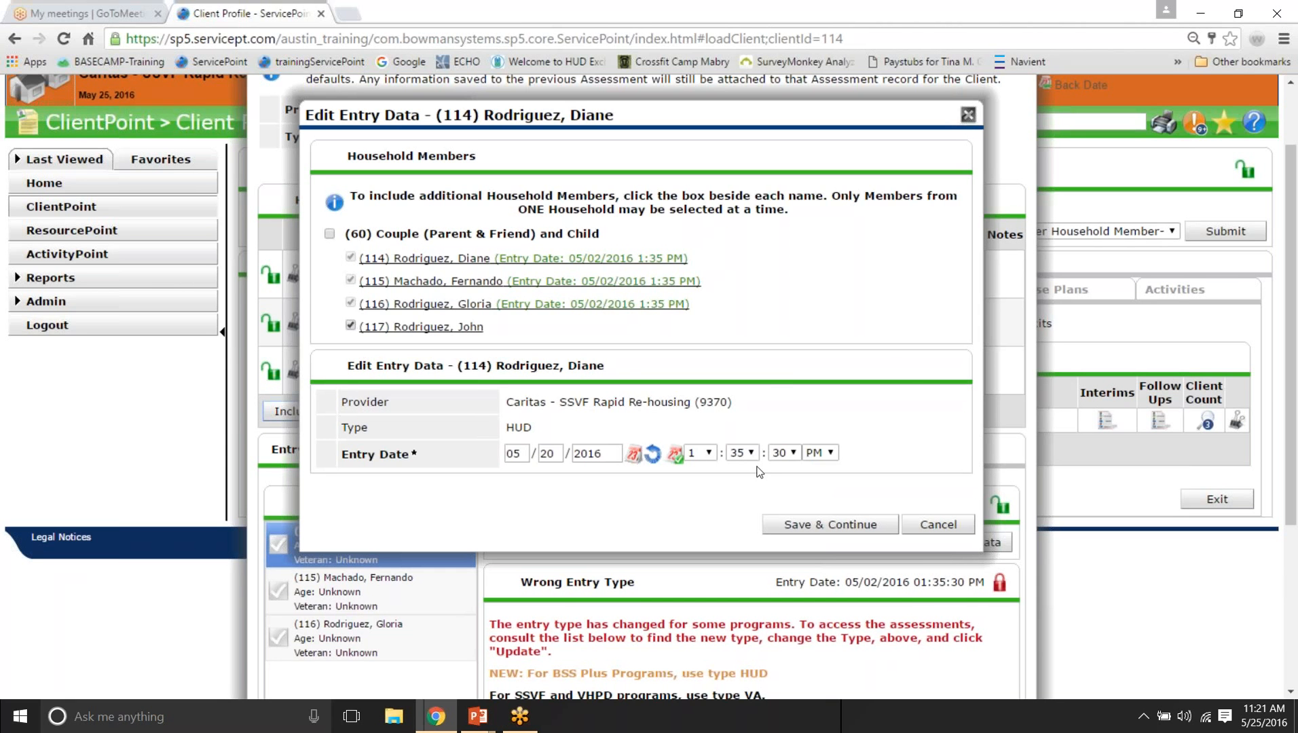
pyautogui.click(830, 525)
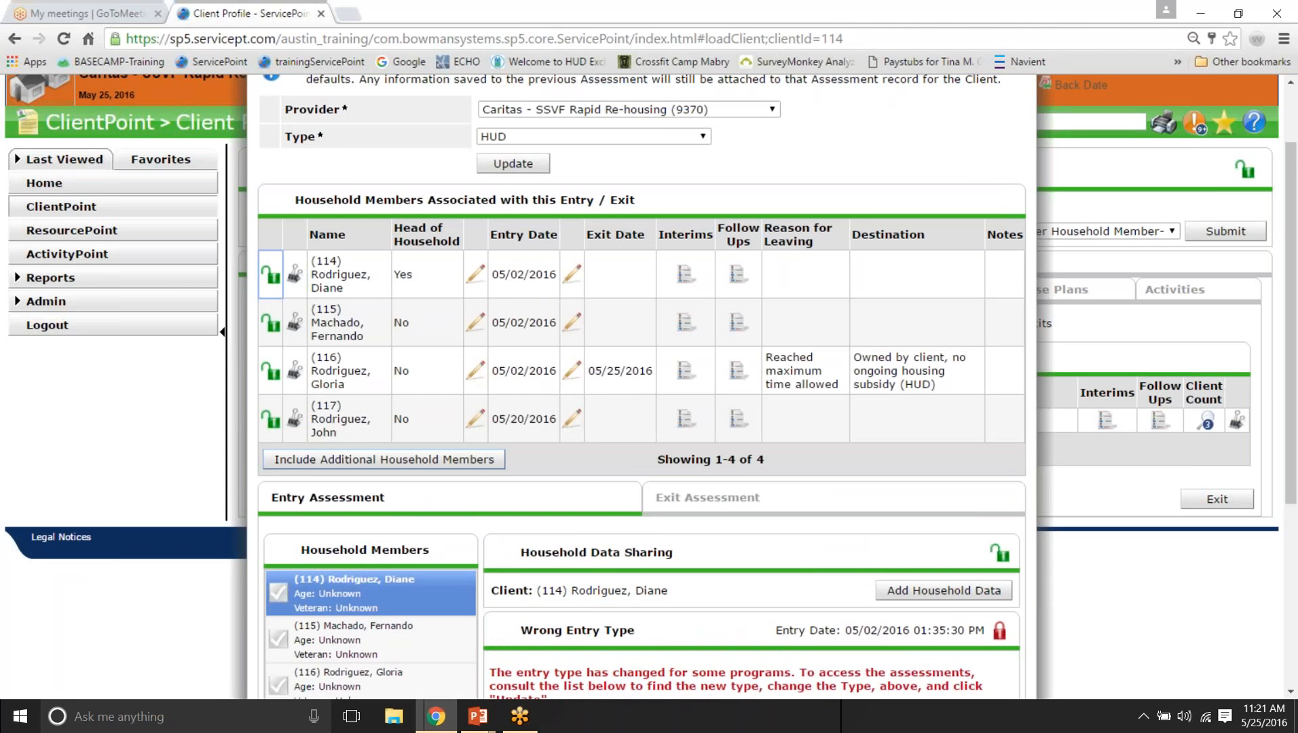
pyautogui.scroll(-5, 837, 529)
pyautogui.click(867, 631)
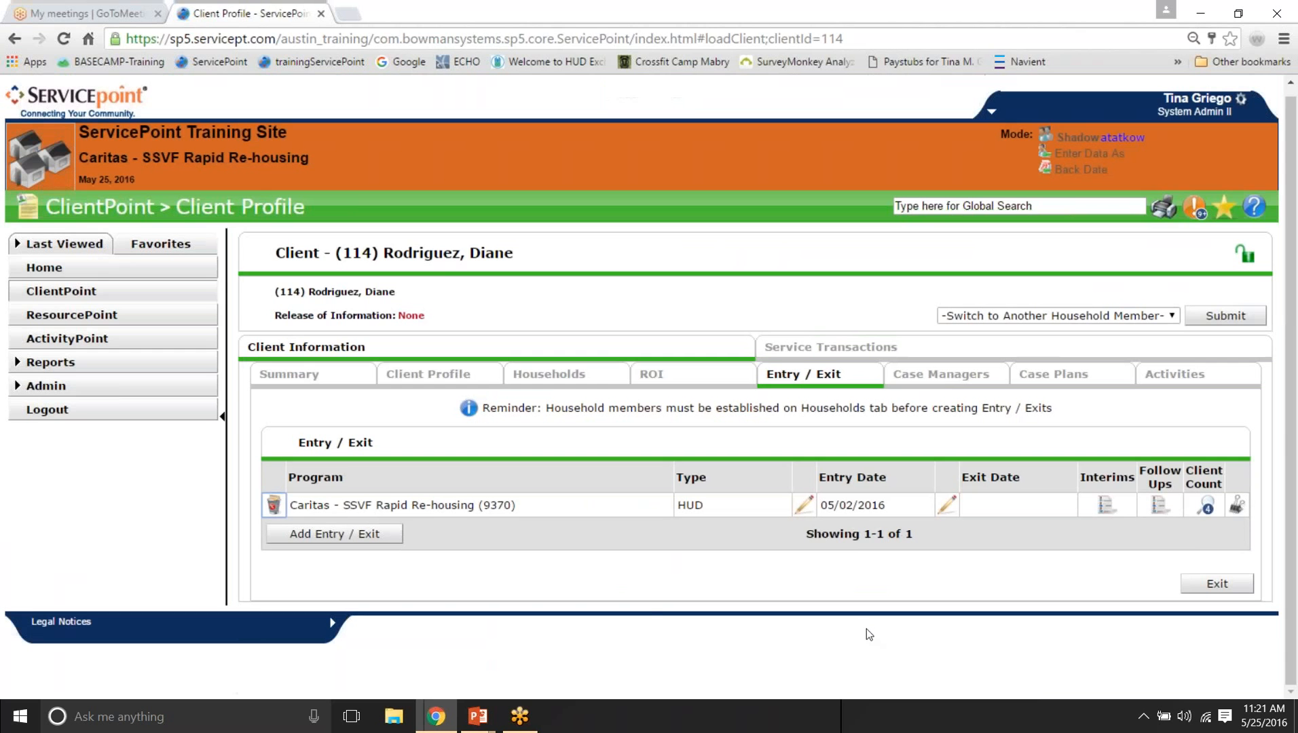
# Step: Switch from the head of household's record to the father's client record
pyautogui.moveTo(526, 254); pyautogui.dragTo(375, 258)
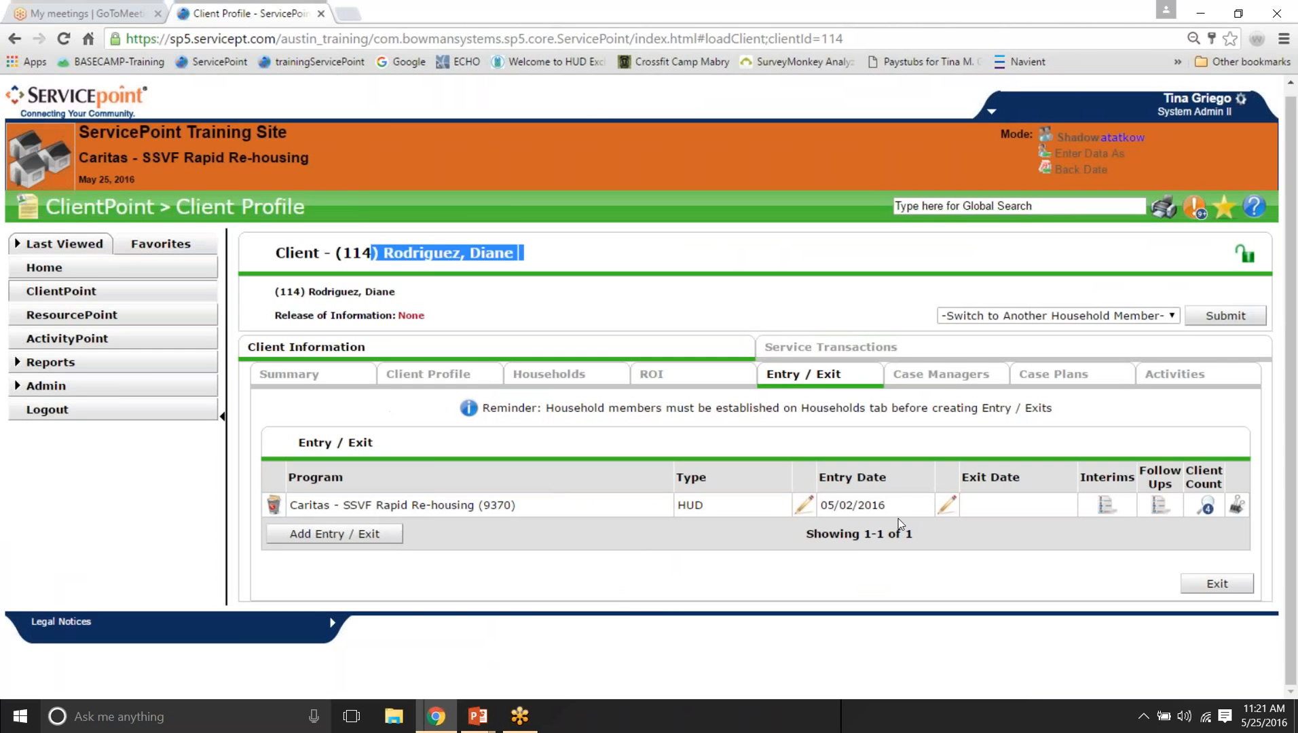
pyautogui.click(1051, 315)
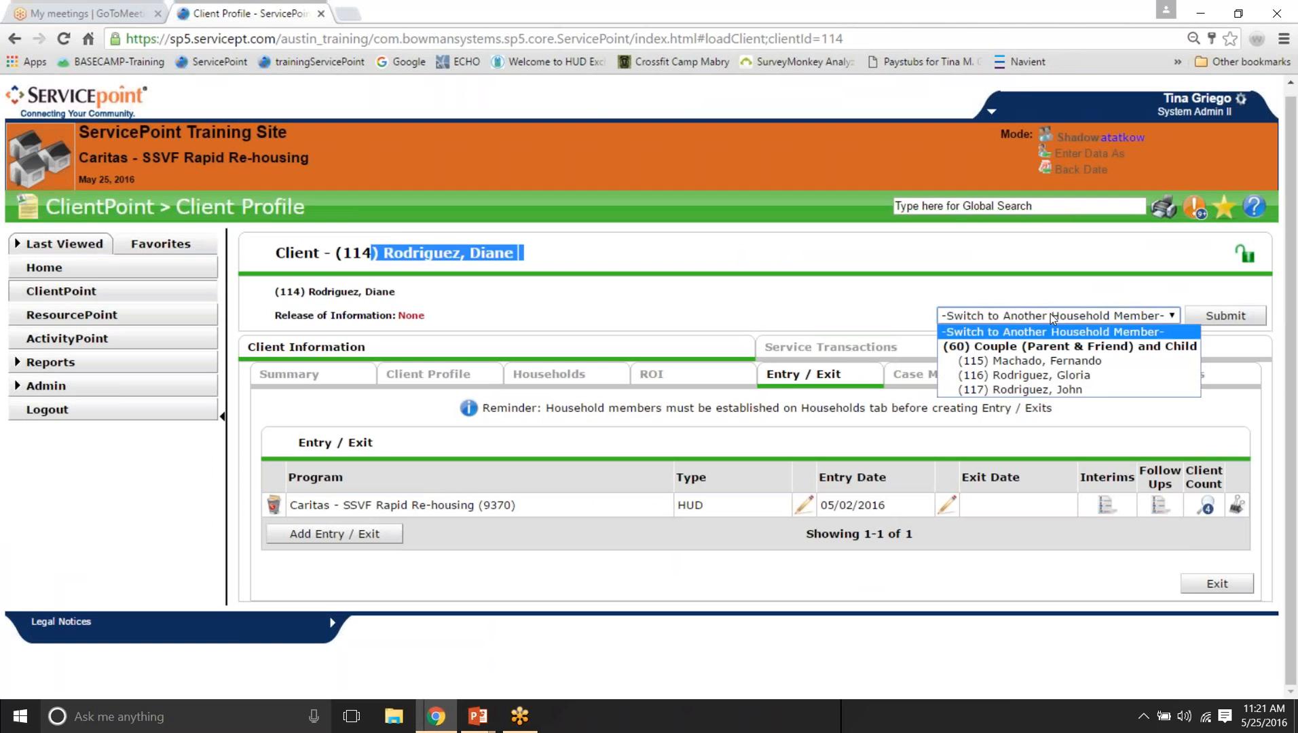
pyautogui.click(1045, 389)
pyautogui.click(1208, 319)
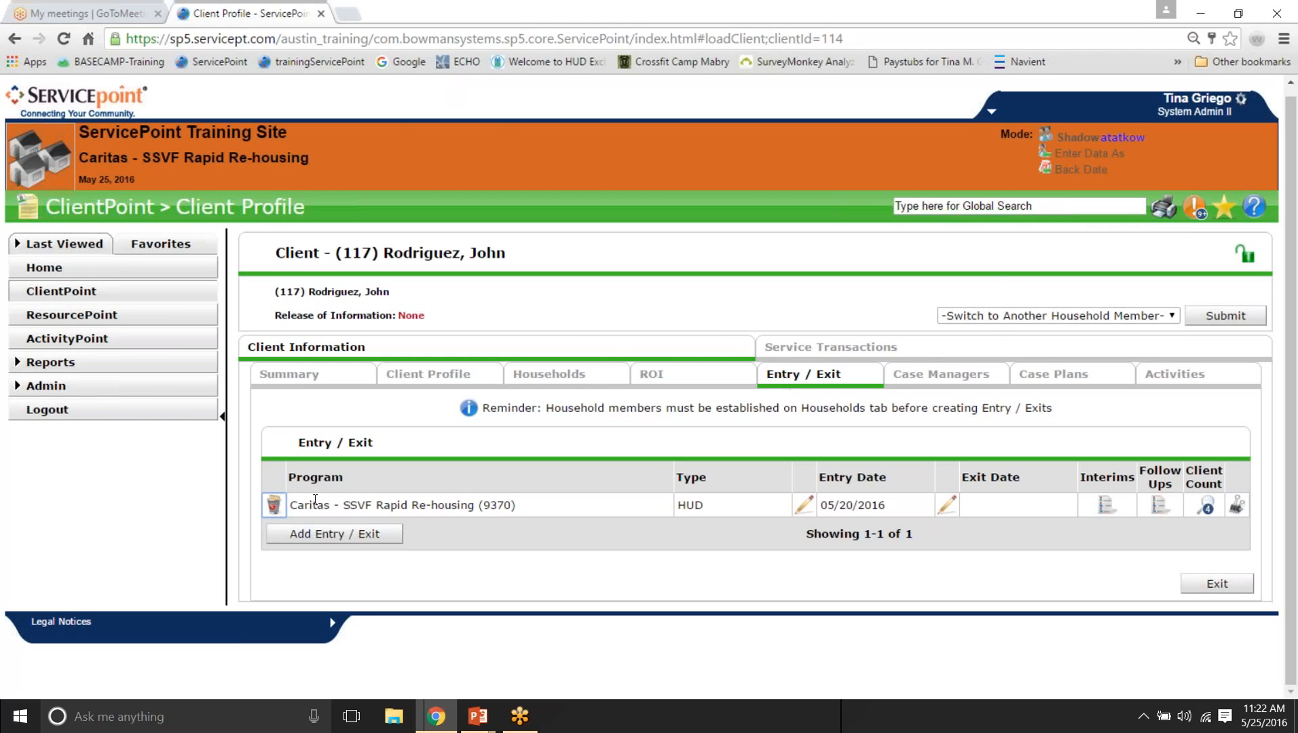
# Step: Open the father's Caritas - SSVF Rapid Re-housing entry data and save and continue without changing the date or members
pyautogui.moveTo(291, 508); pyautogui.dragTo(515, 505)
pyautogui.click(805, 505)
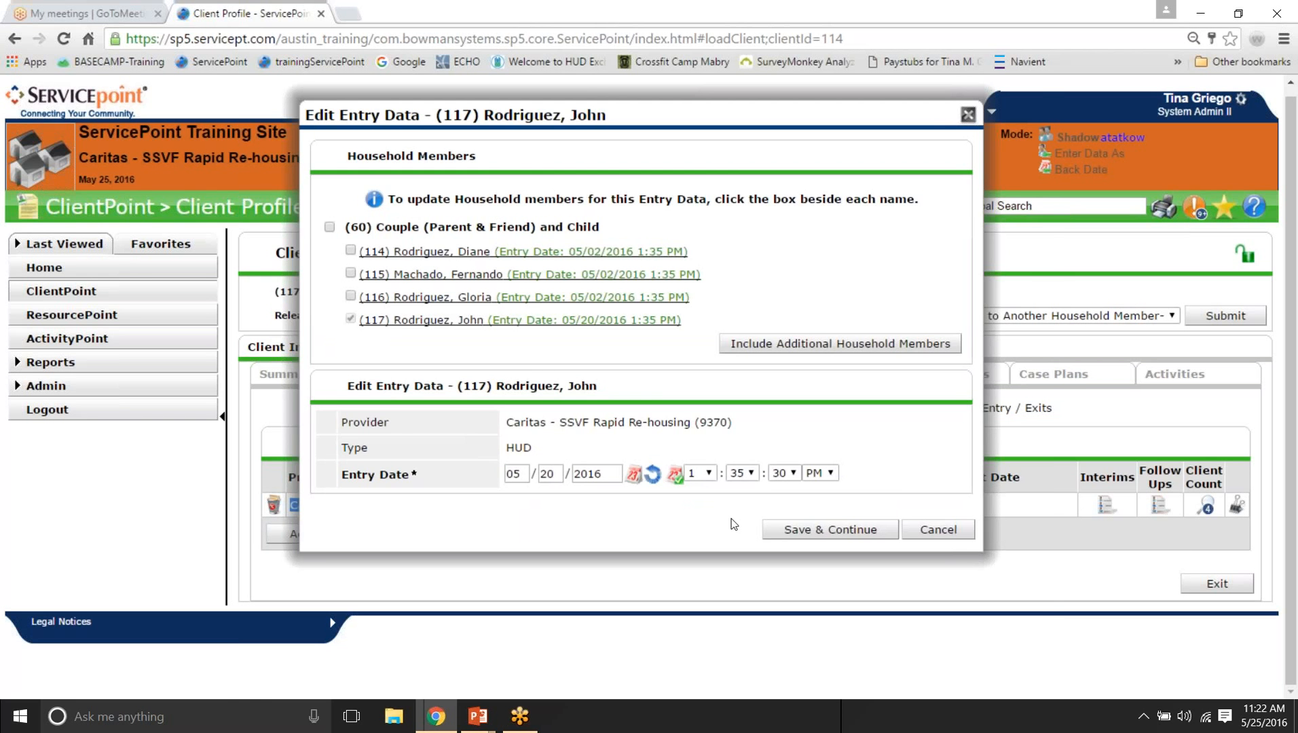
pyautogui.click(830, 530)
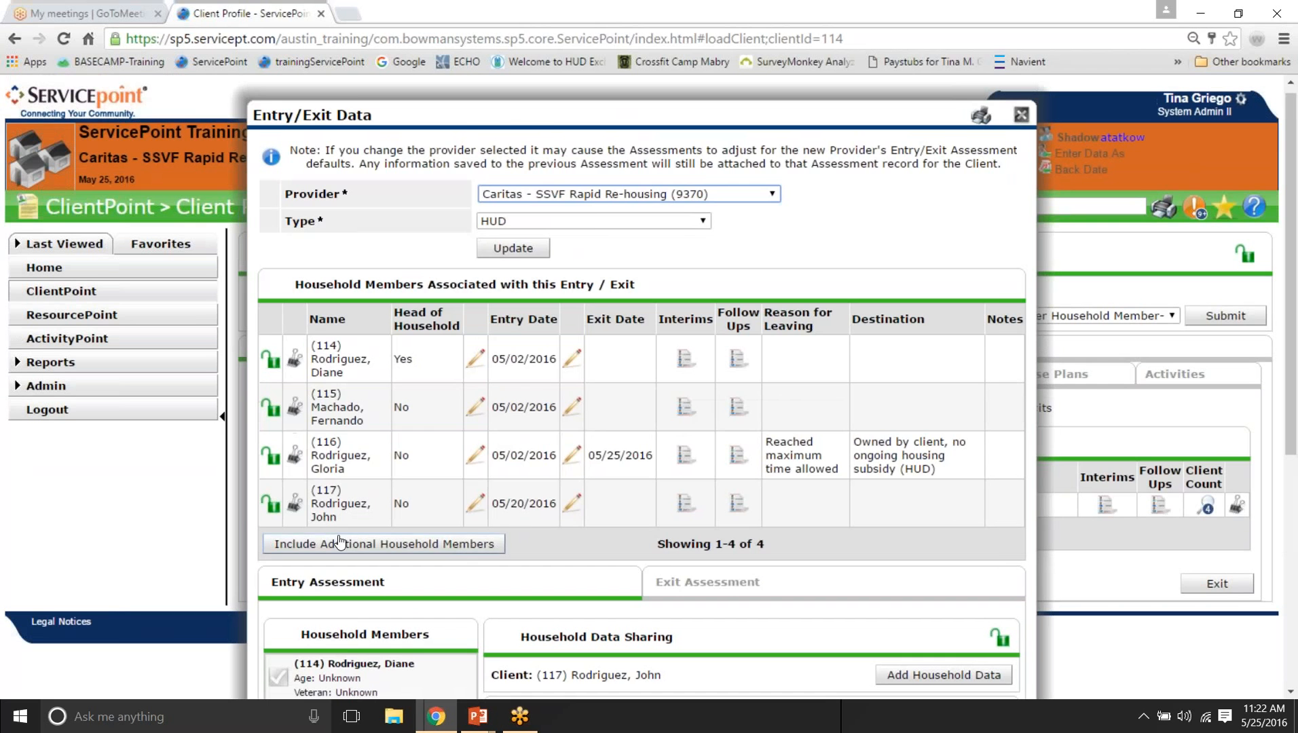
# Step: Open the additional household members for the father's entry, select the whole Couple (Parent & Friend) and Child household, and save and exit
pyautogui.click(306, 544)
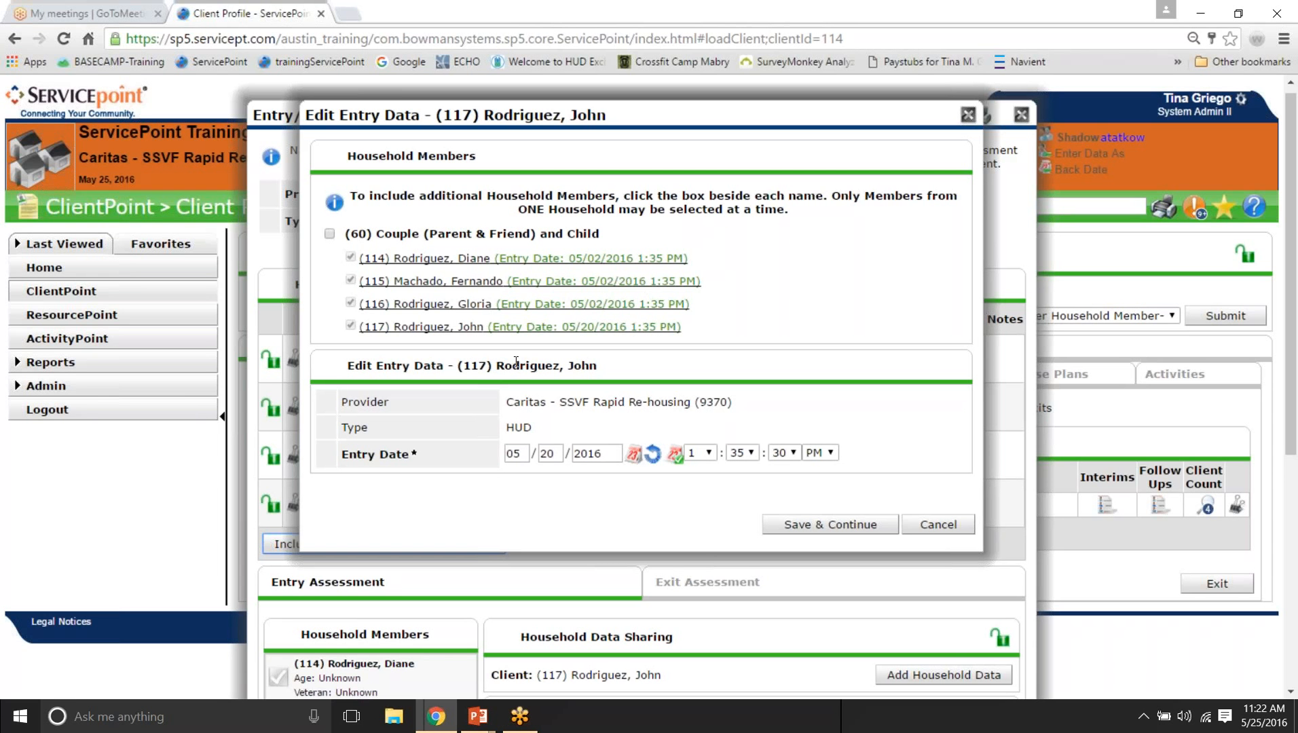
pyautogui.click(329, 234)
pyautogui.click(819, 525)
pyautogui.scroll(-5, 819, 529)
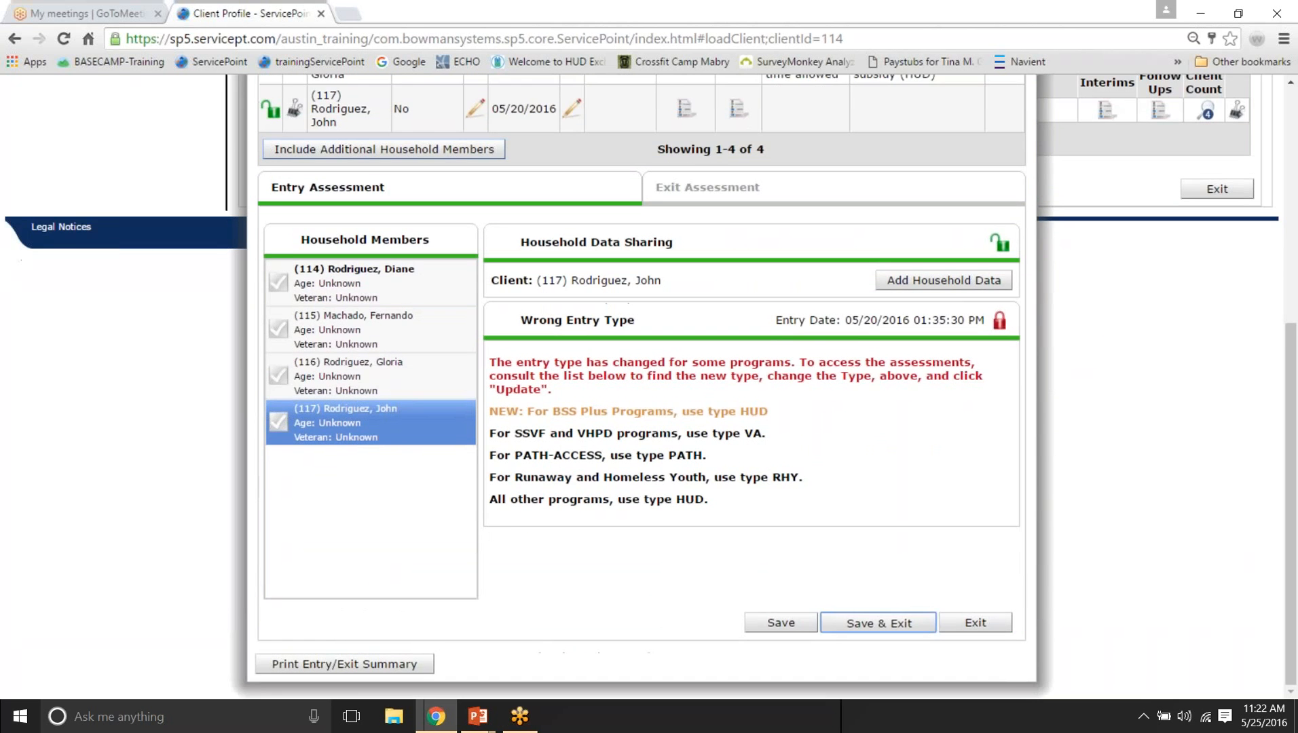
pyautogui.click(879, 623)
pyautogui.click(518, 585)
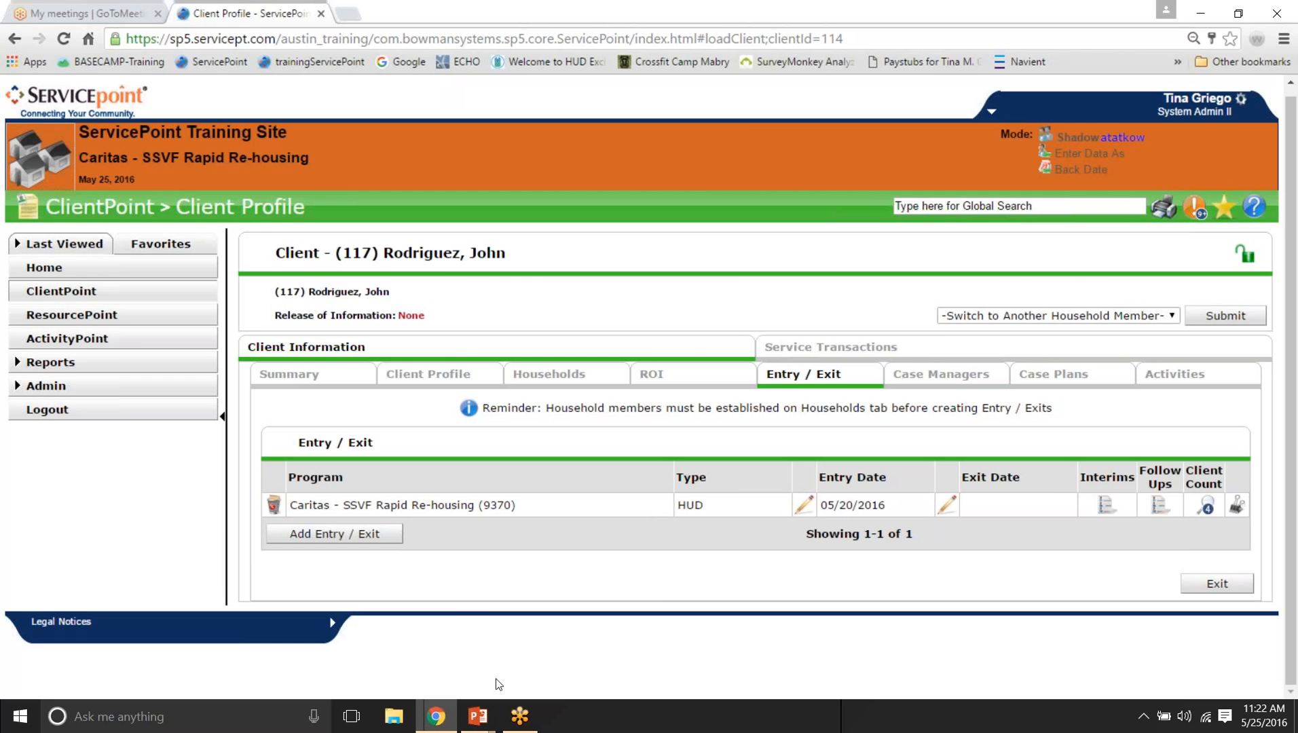
# Step: Switch to the Household training 2016 presentation in PowerPoint and show the "Our Three families" slide as a slide show
pyautogui.click(479, 715)
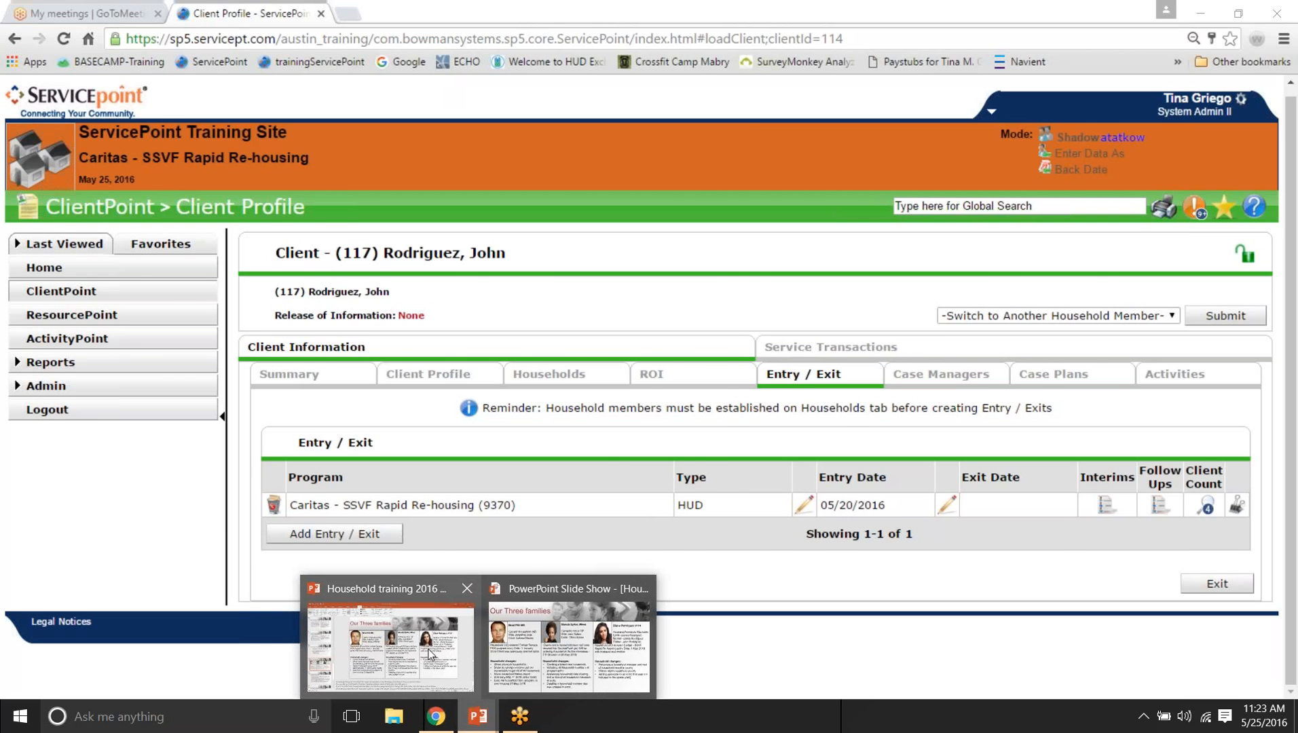
pyautogui.click(429, 654)
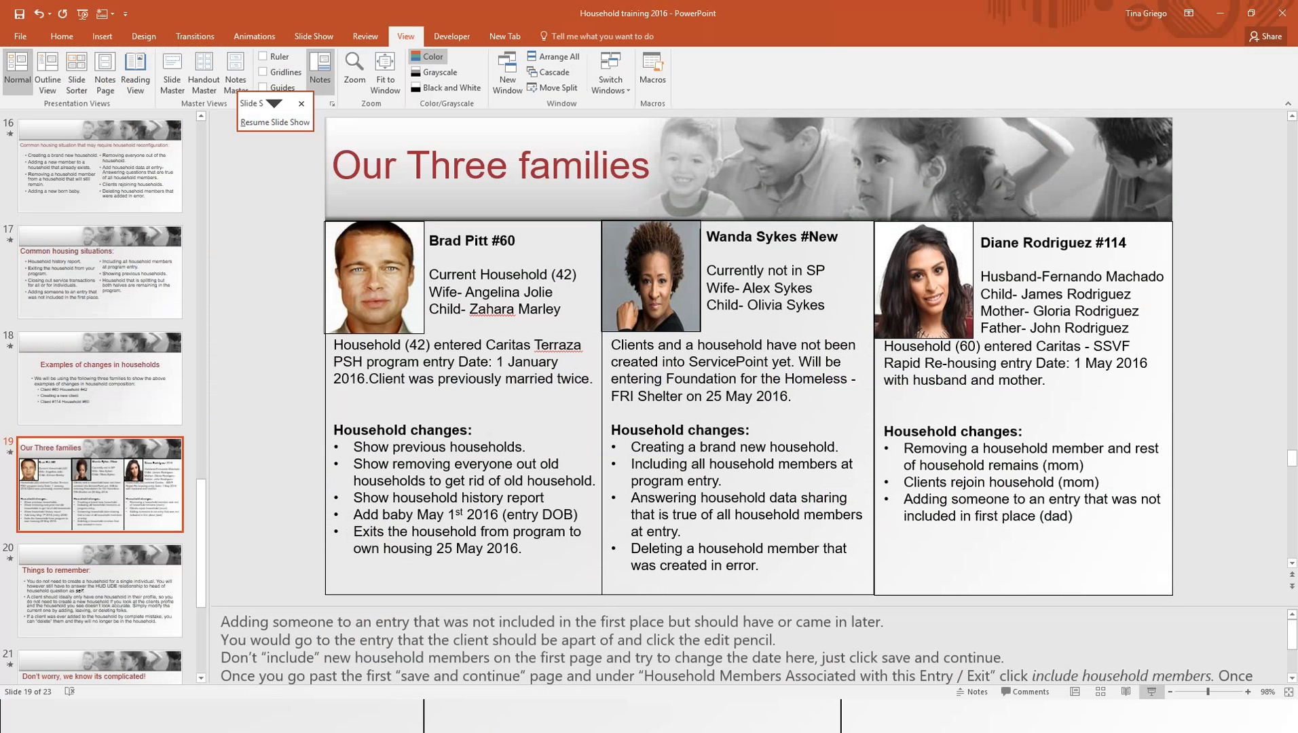
pyautogui.click(1152, 692)
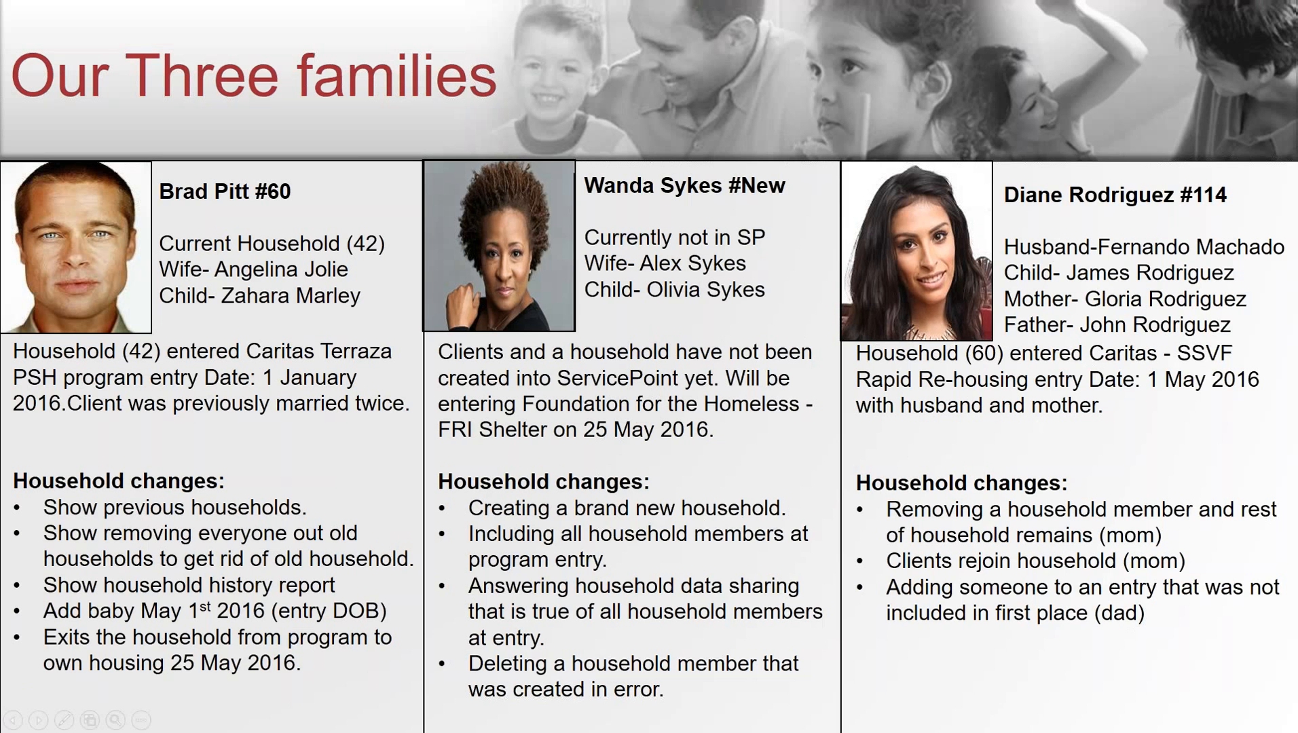